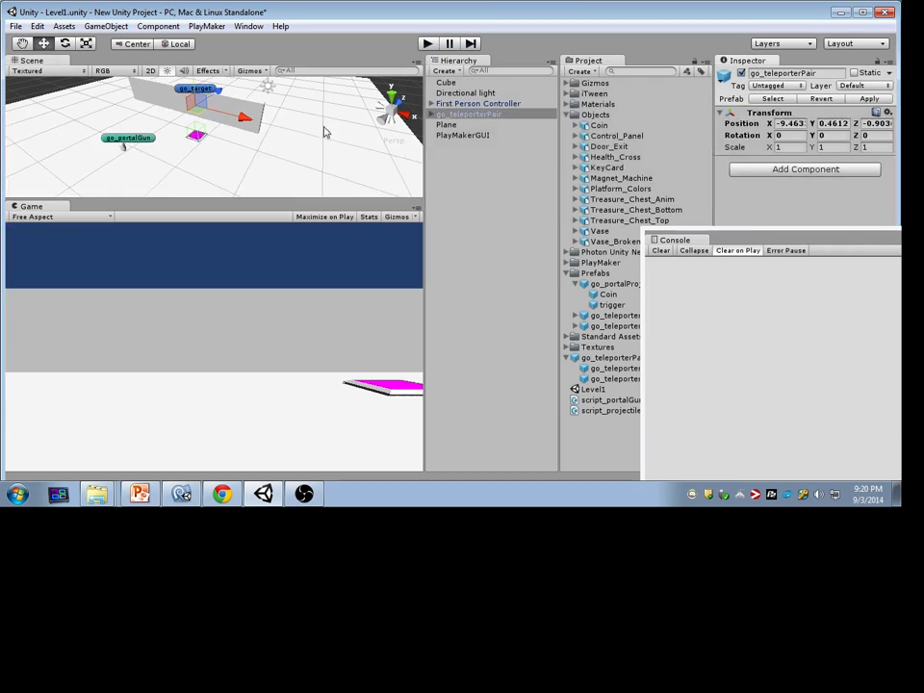
Play-test the level by walking the player over the teleporter pad, and stop the game.
alt+drag(324, 132, 233, 123)
click(427, 44)
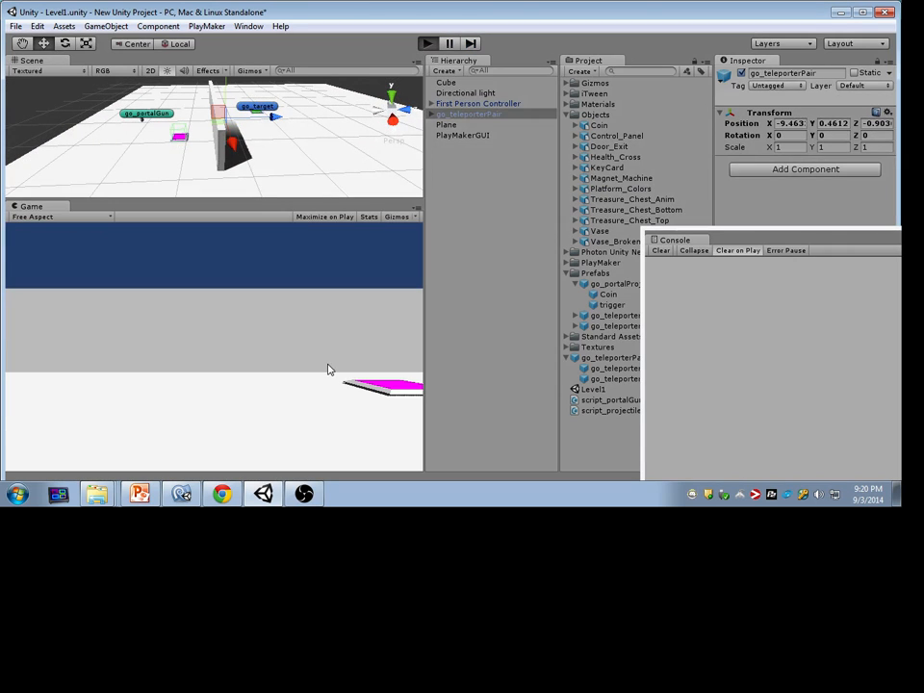
key(w)
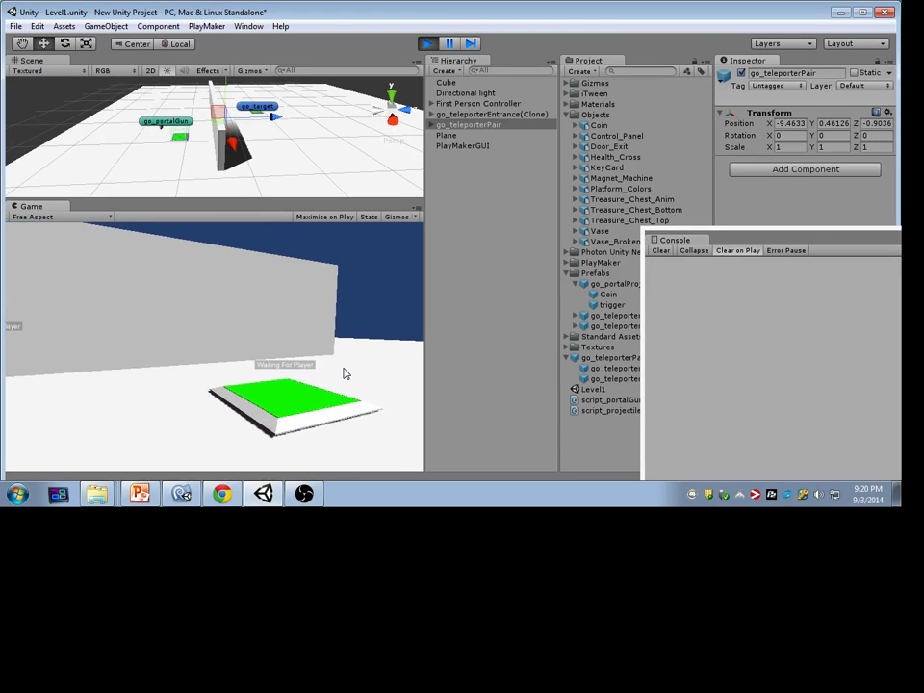
key(s)
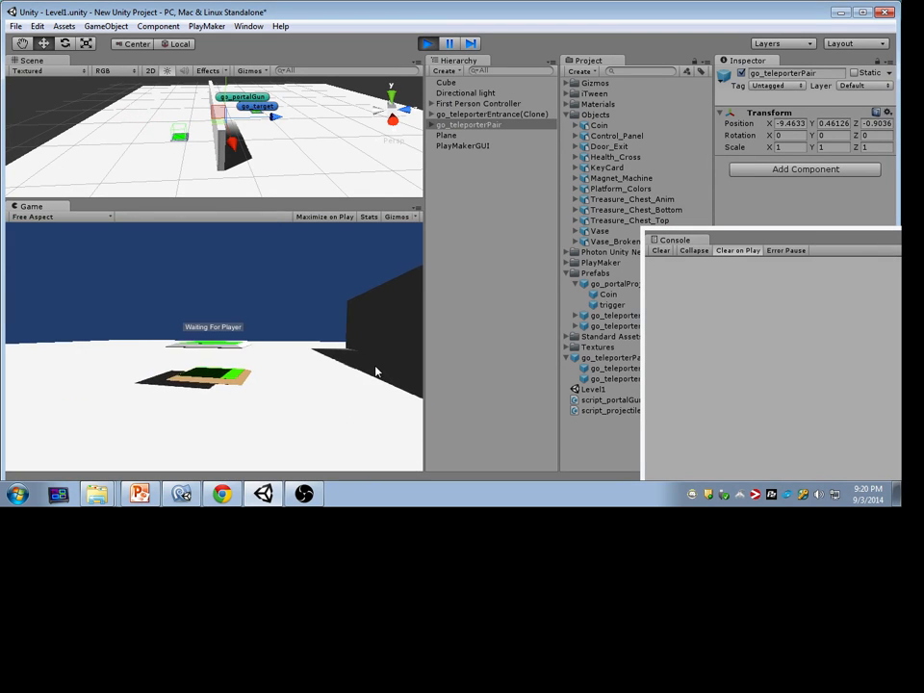
key(w)
key(s)
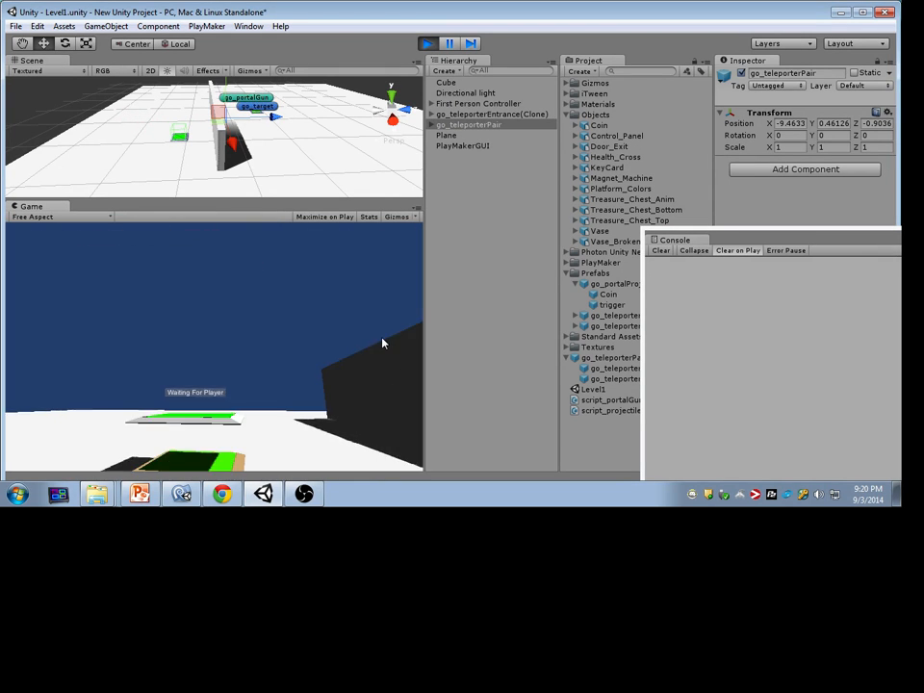
key(alt+Tab)
click(427, 44)
Deactivate the go_portalGun object under the First Person Controller's Main Camera.
click(432, 104)
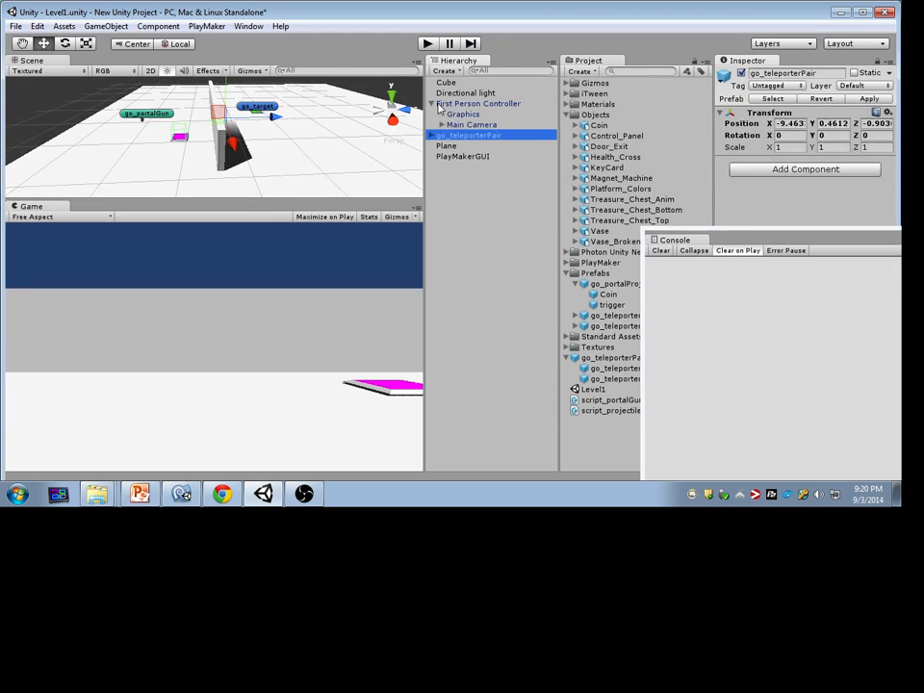
click(479, 125)
drag(730, 240, 618, 450)
click(442, 124)
click(491, 136)
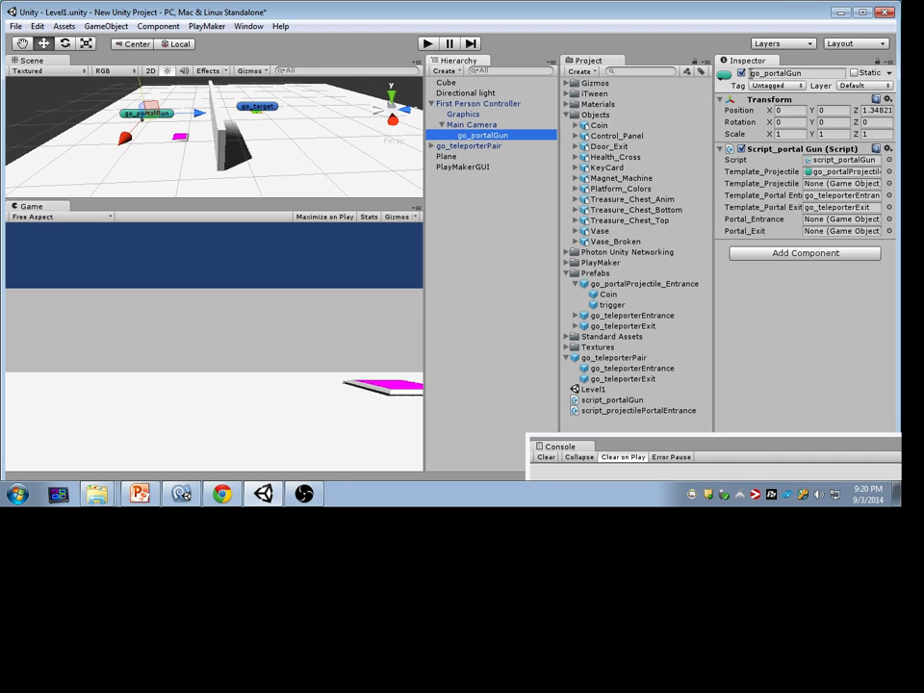
click(741, 73)
Play-test the teleporter with go_portalGun deactivated, and stop the game.
click(424, 44)
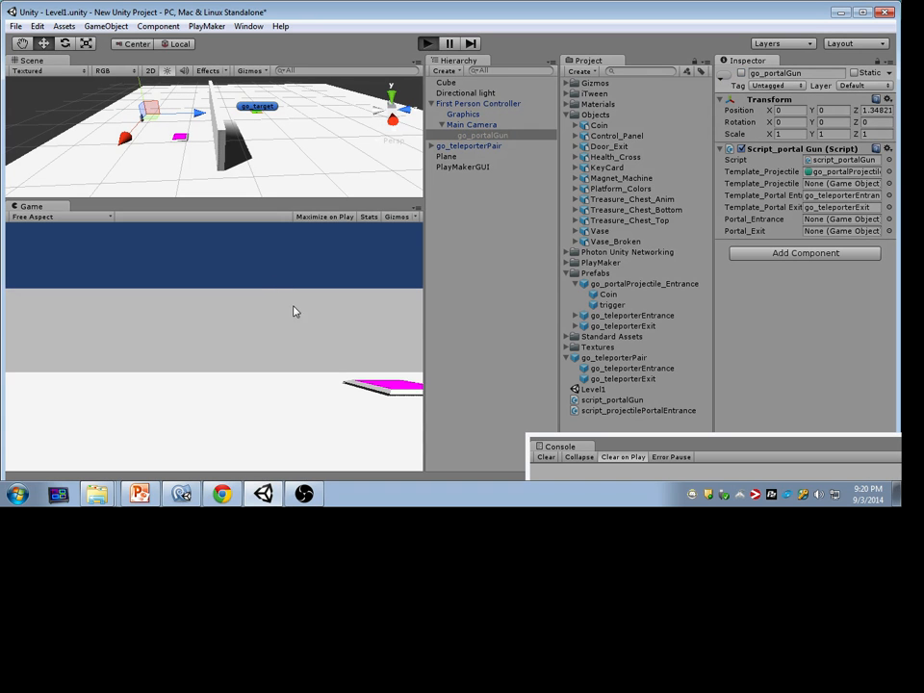
key(w)
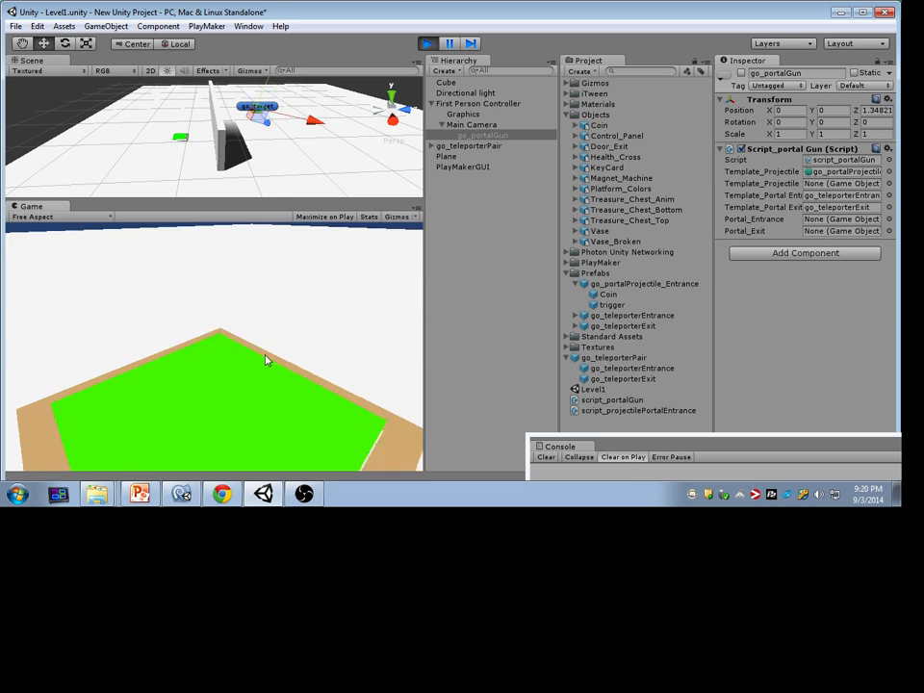
key(alt+Tab)
click(424, 43)
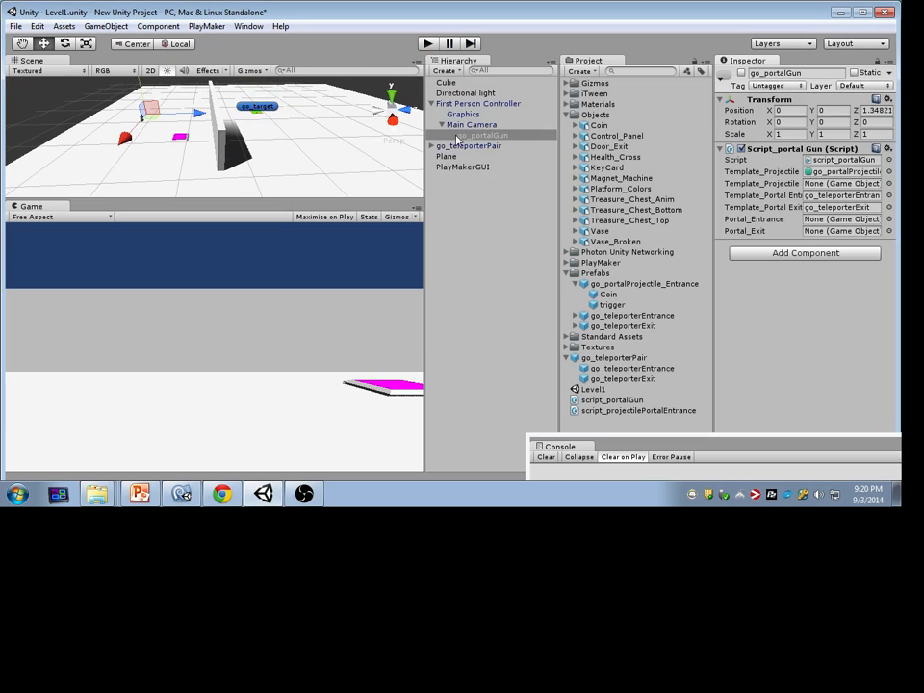
Open the FSM of go_trigger under go_teleporterEntrance and enable editing of its prefab.
click(431, 145)
click(452, 156)
click(442, 157)
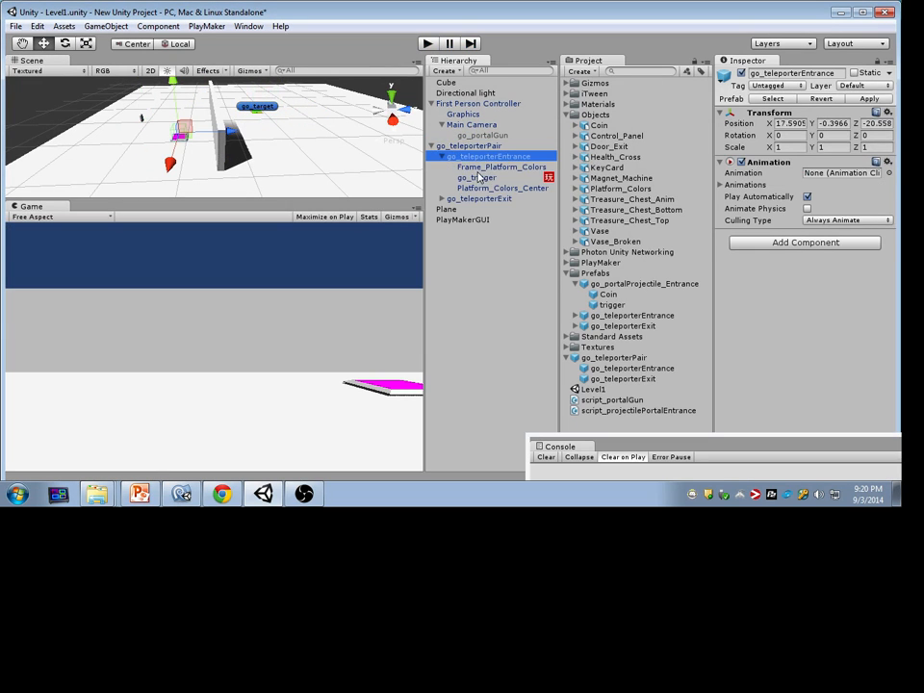
click(470, 177)
drag(558, 446, 243, 114)
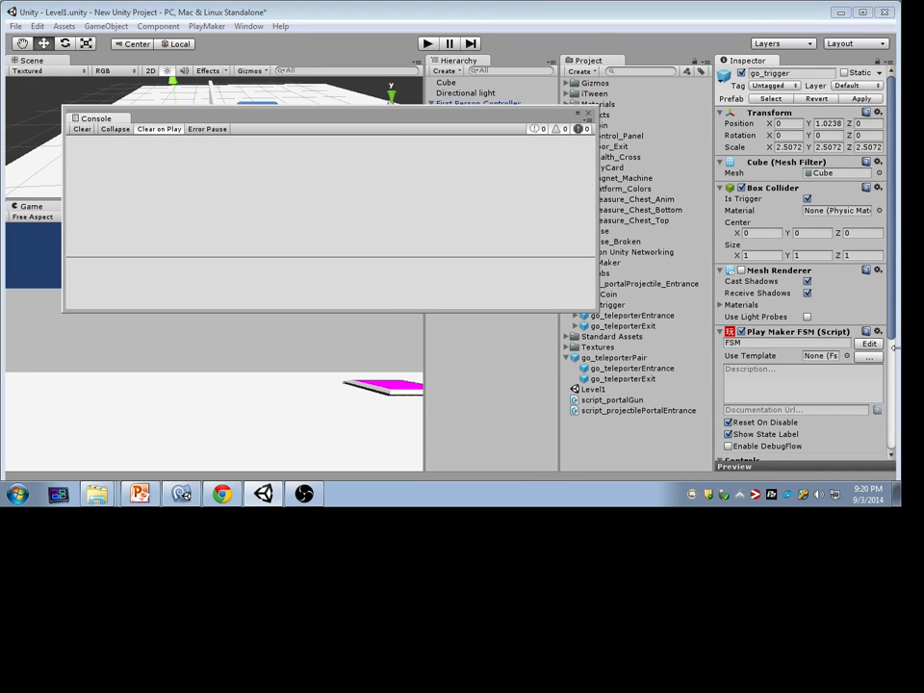
click(875, 345)
drag(523, 44, 287, 123)
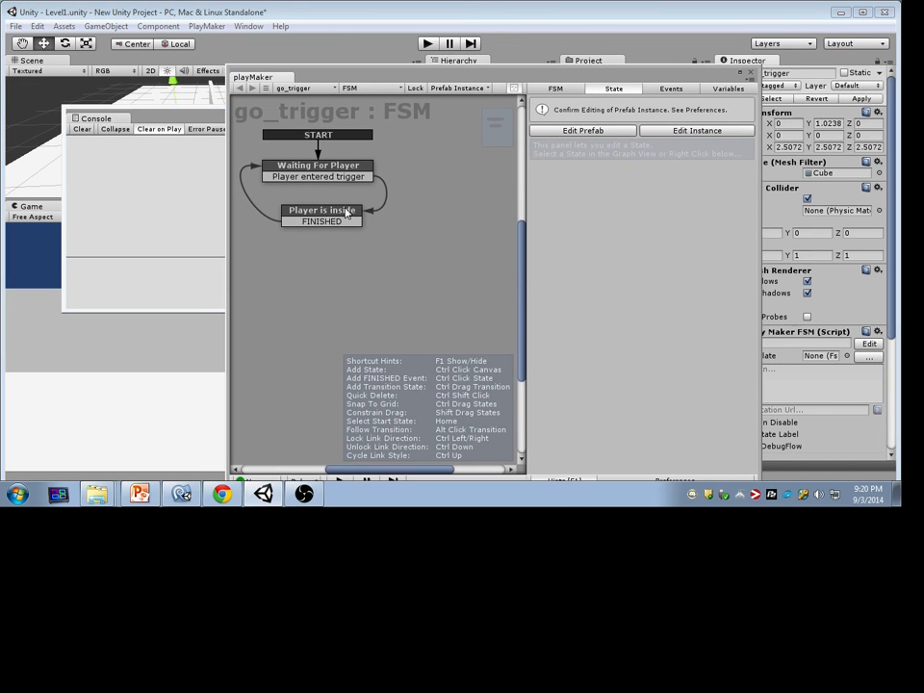
click(321, 212)
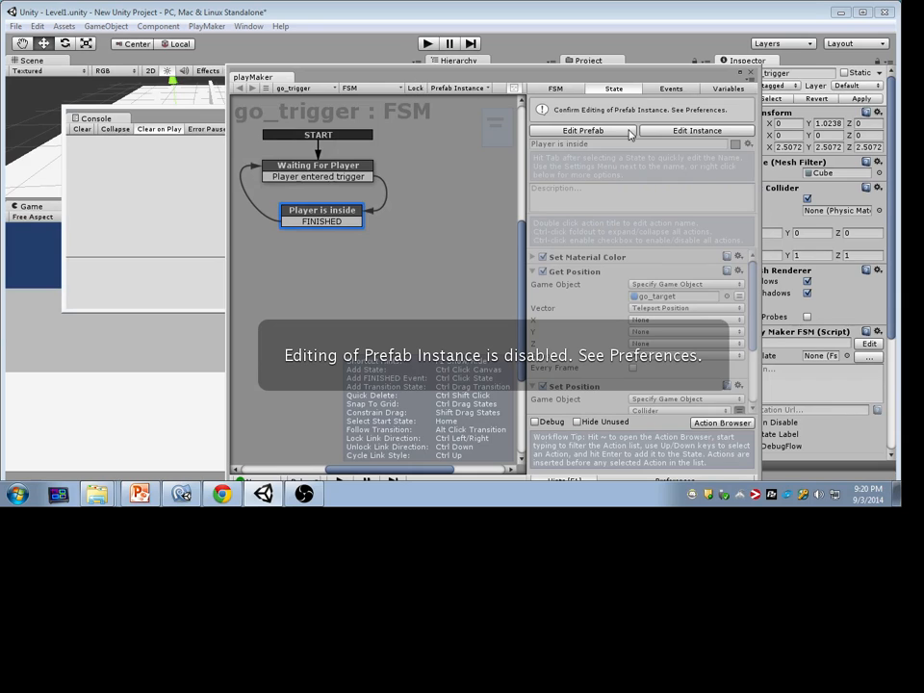
click(629, 130)
Add a state named "Waiting for teleport" above Player is inside and route the Player entered trigger transition to it.
drag(322, 210, 318, 300)
ctrl+click(341, 234)
drag(341, 234, 312, 234)
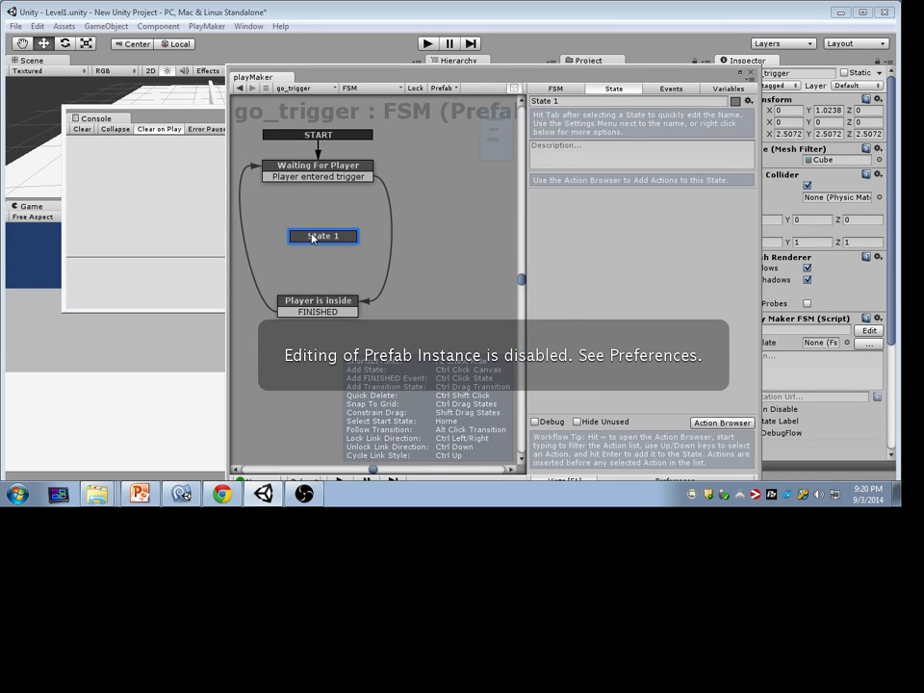
key(Tab)
text(Wai)
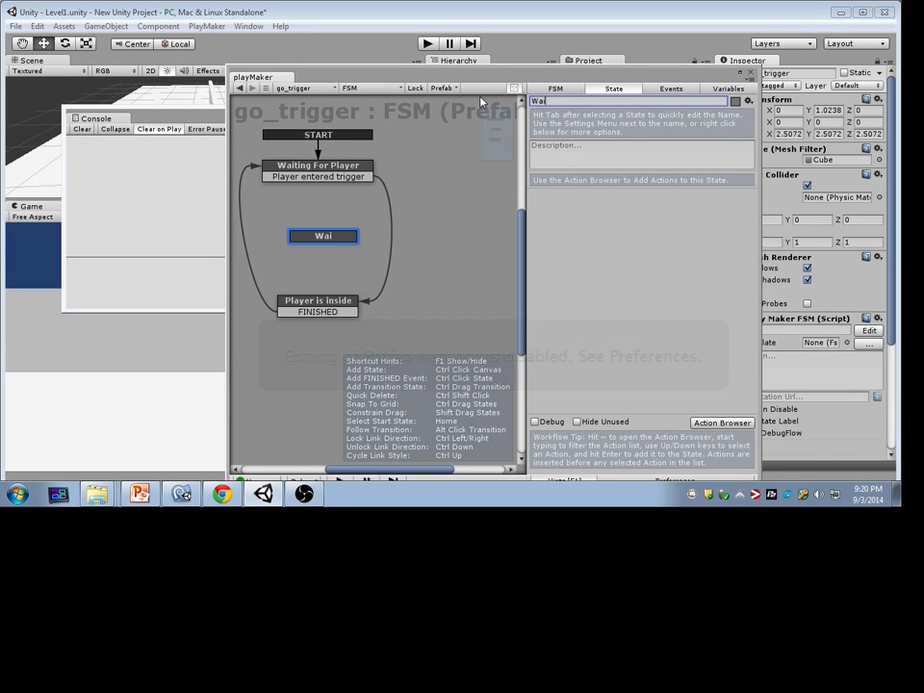
text(ting for teleport)
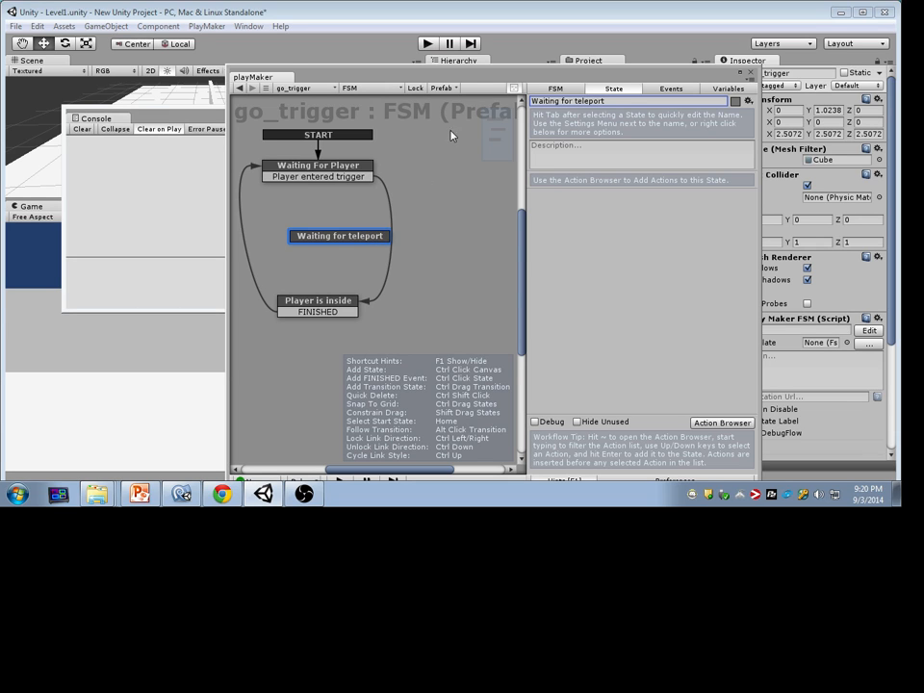
drag(346, 238, 324, 225)
drag(341, 175, 350, 225)
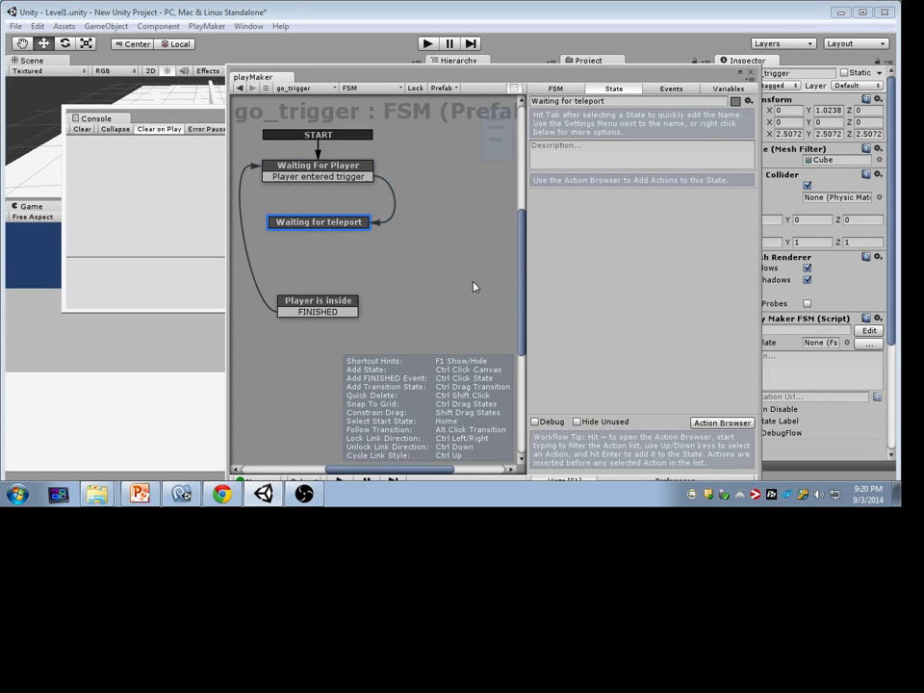
Add a Wait action to the Waiting for teleport state with Time 2 and Finish Event FINISHED.
click(708, 421)
text(wait)
key(Return)
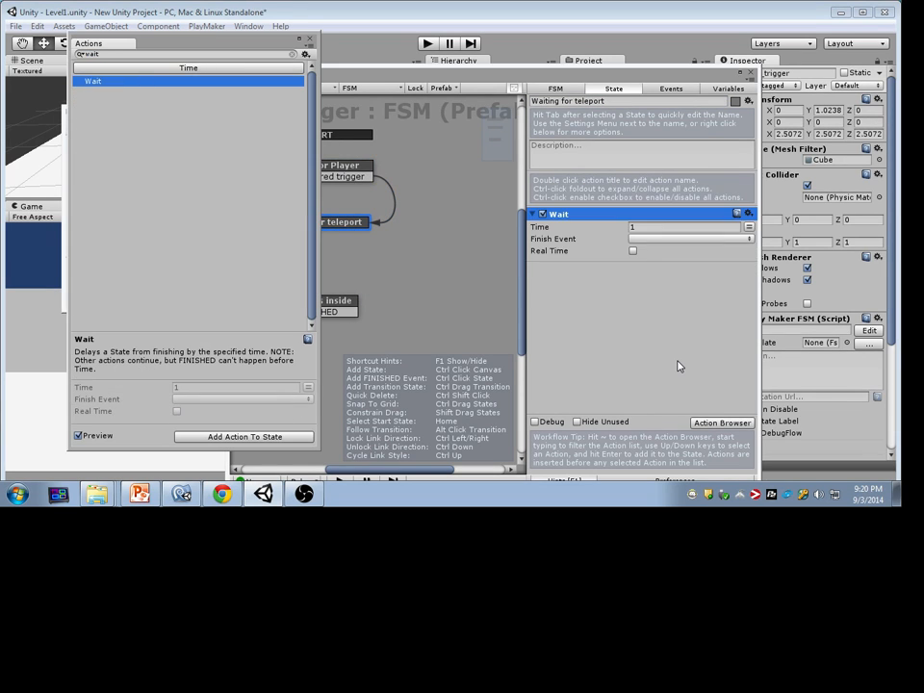
click(653, 227)
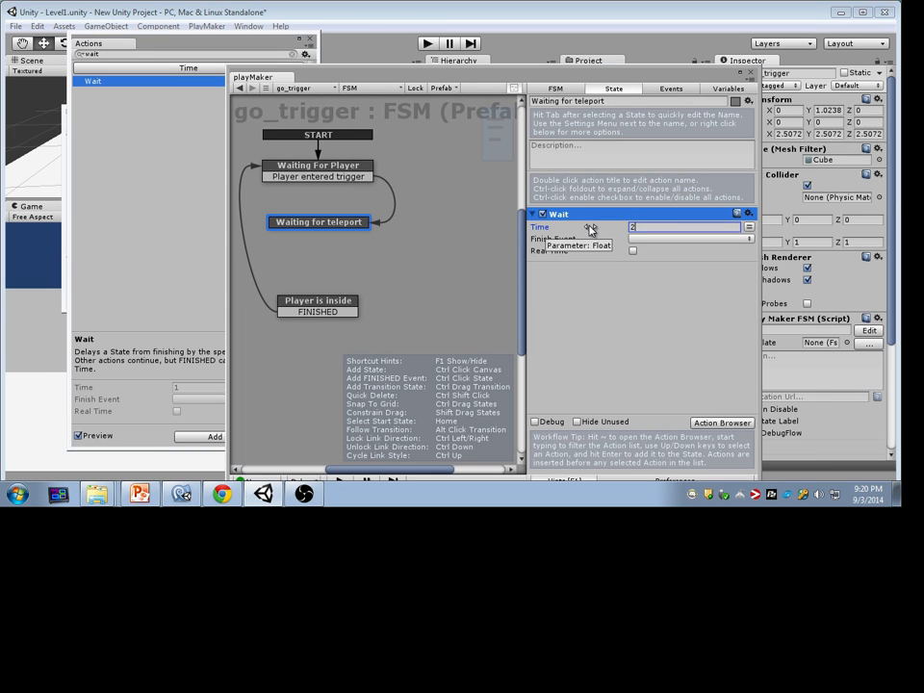
text(2)
click(655, 238)
click(632, 271)
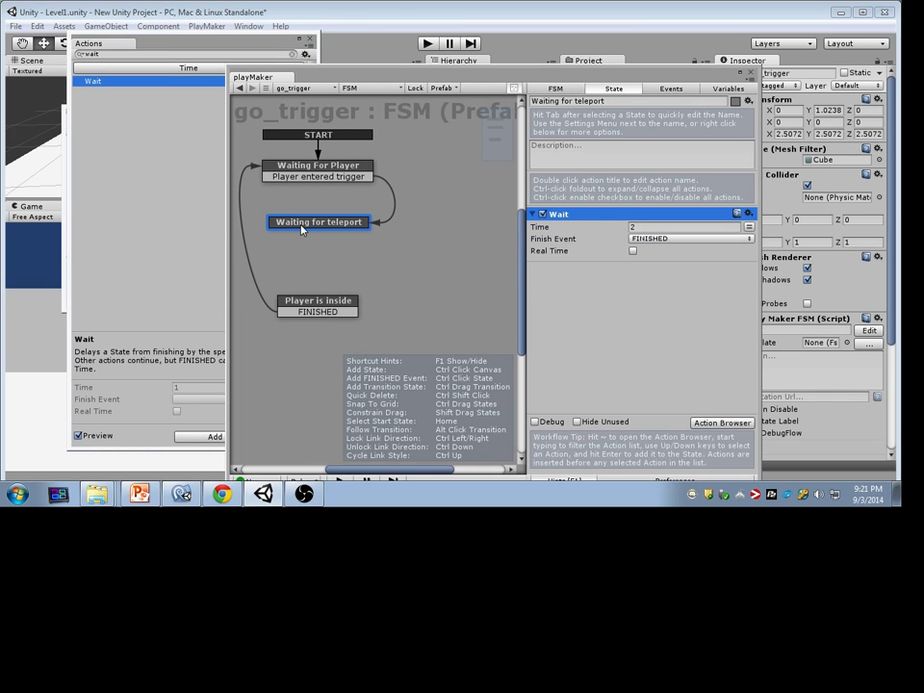
Link a FINISHED transition from Waiting for teleport to Player is inside, and clear the action browser and console from the workspace.
click(323, 306)
drag(274, 77, 457, 82)
click(311, 41)
drag(357, 116, 294, 168)
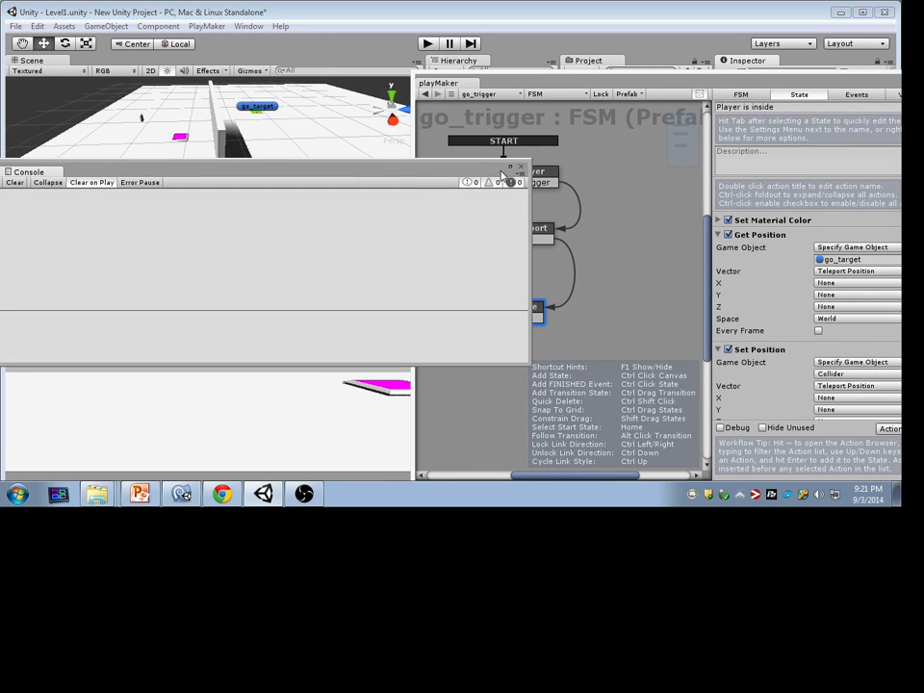
click(518, 167)
drag(544, 79, 610, 80)
Play-test the delayed teleport by walking onto the pad, inspect the go_trigger FSM while running, and stop the game.
click(424, 44)
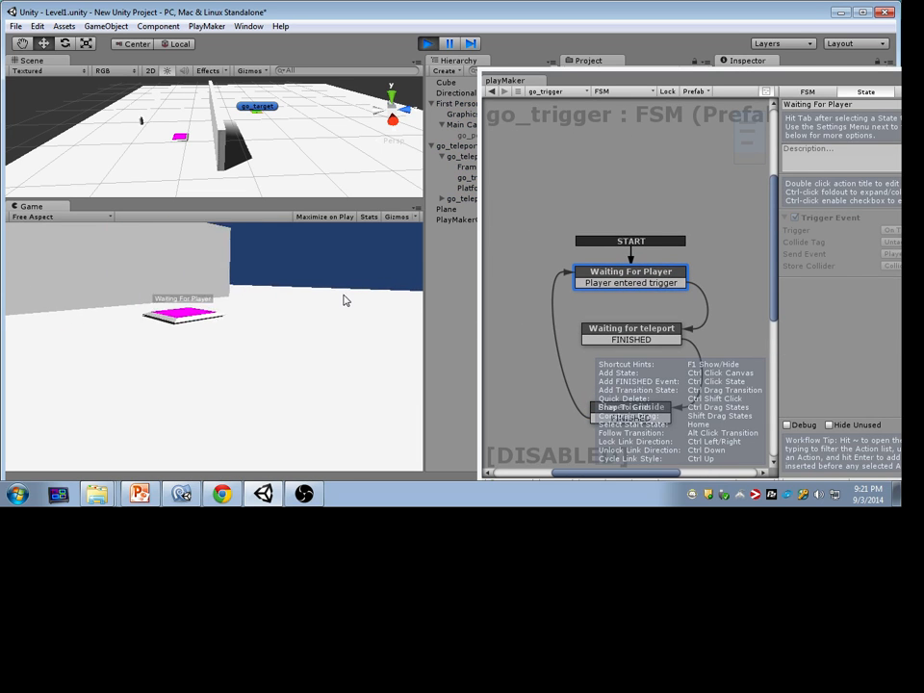
key(w)
key(alt+Tab)
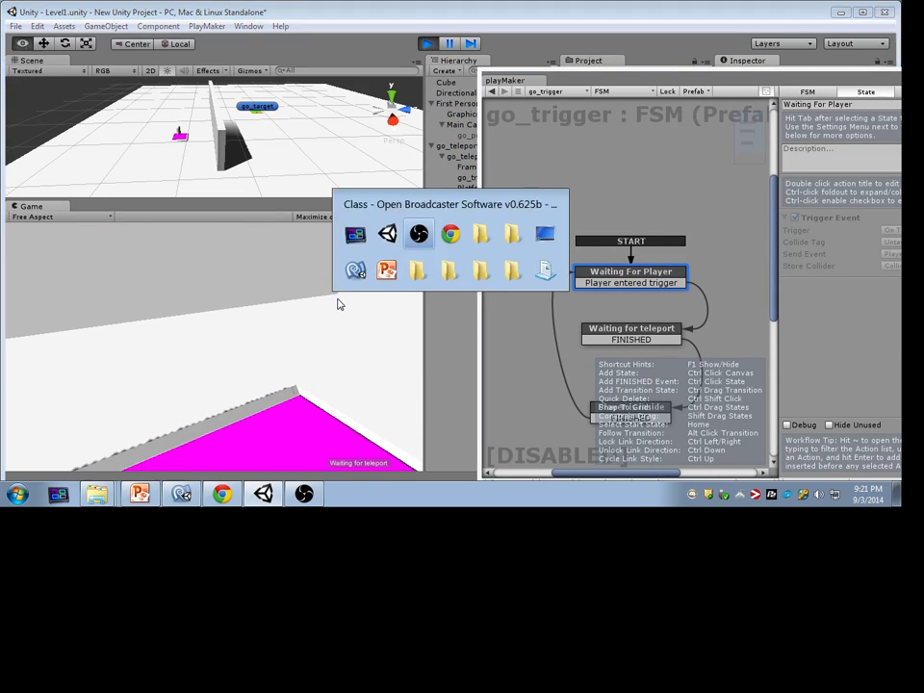
click(464, 167)
click(466, 178)
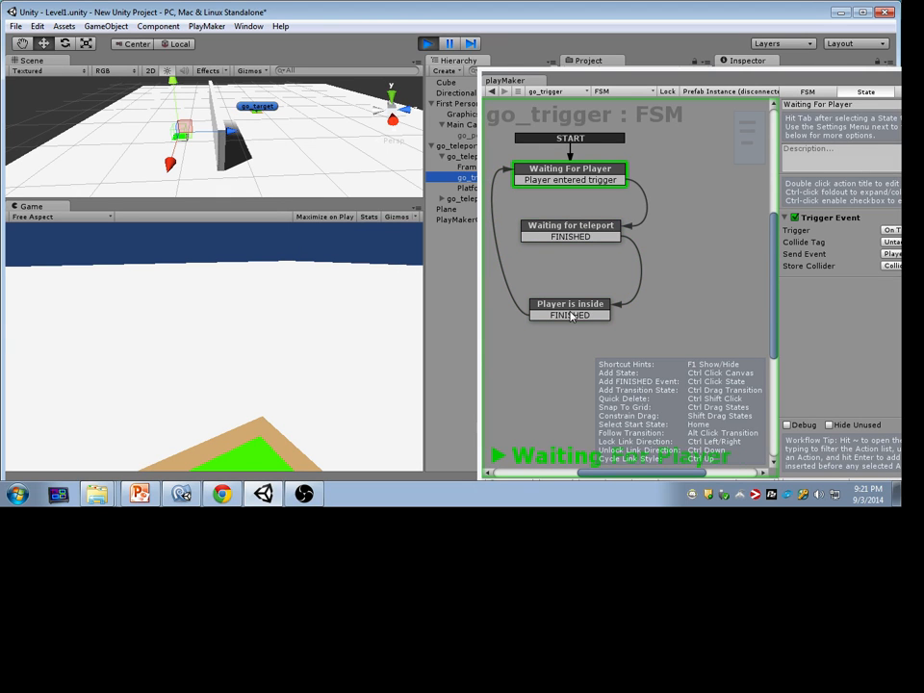
click(428, 43)
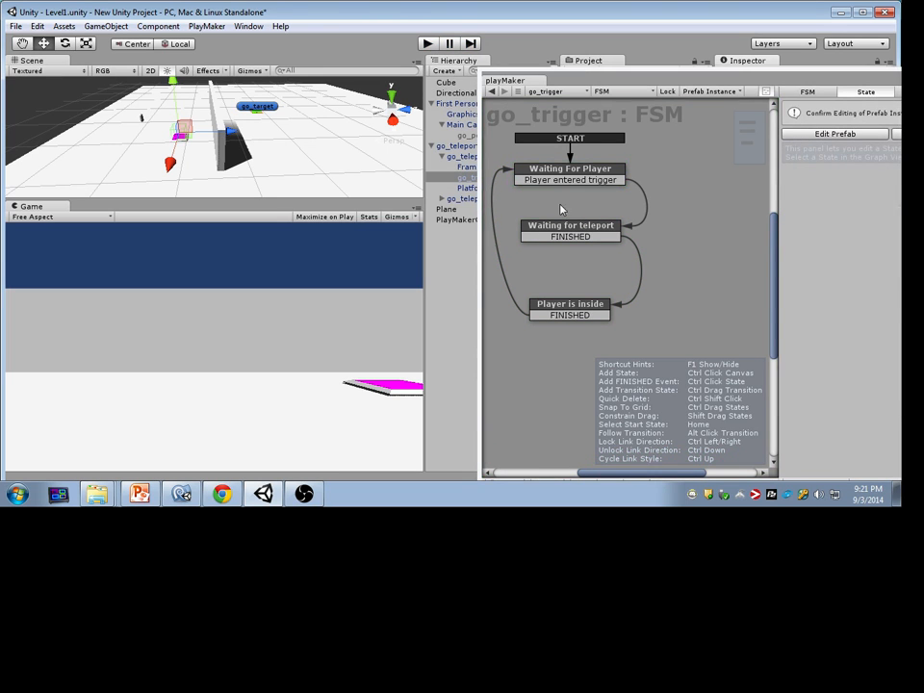
Reopen the go_trigger FSM for prefab editing.
click(566, 231)
drag(639, 86, 439, 79)
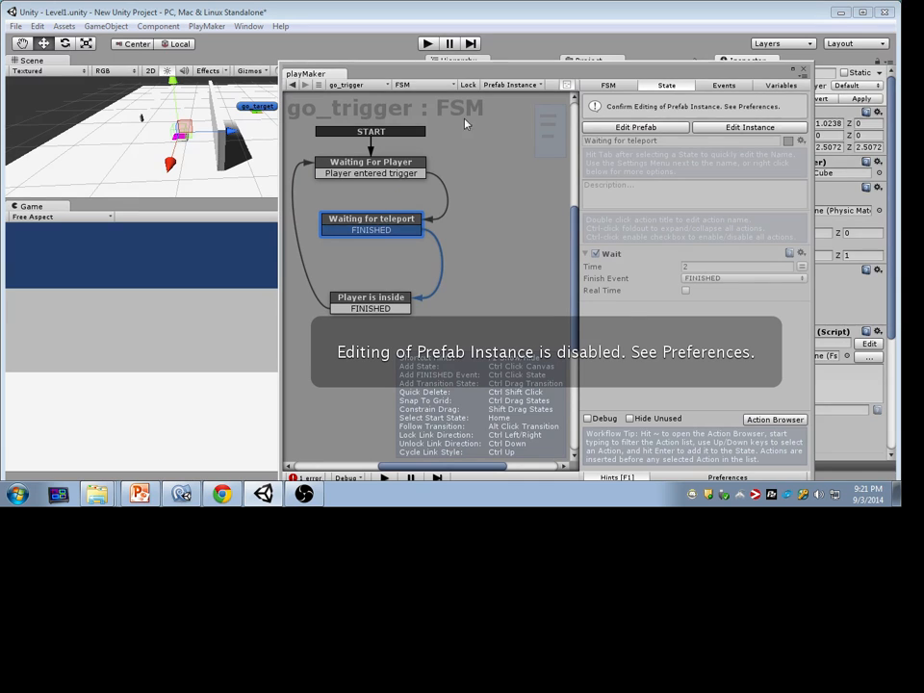
click(649, 127)
drag(560, 77, 464, 77)
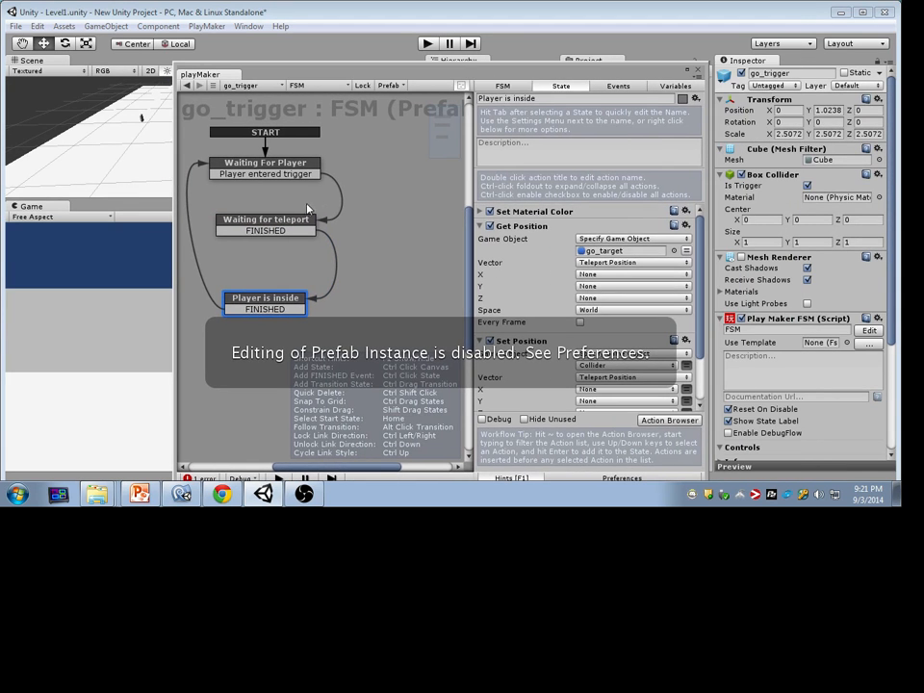
Add a Trigger Event action to the Waiting for teleport state and set its trigger to On Trigger Exit.
click(279, 223)
drag(576, 77, 431, 86)
click(567, 423)
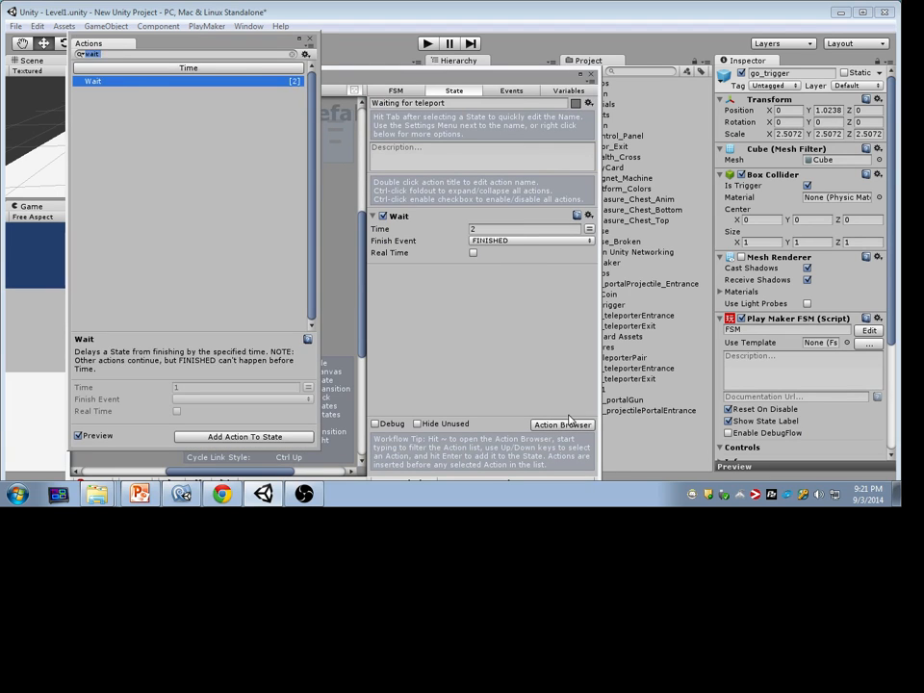
text(Trigger)
key(Down)
key(Return)
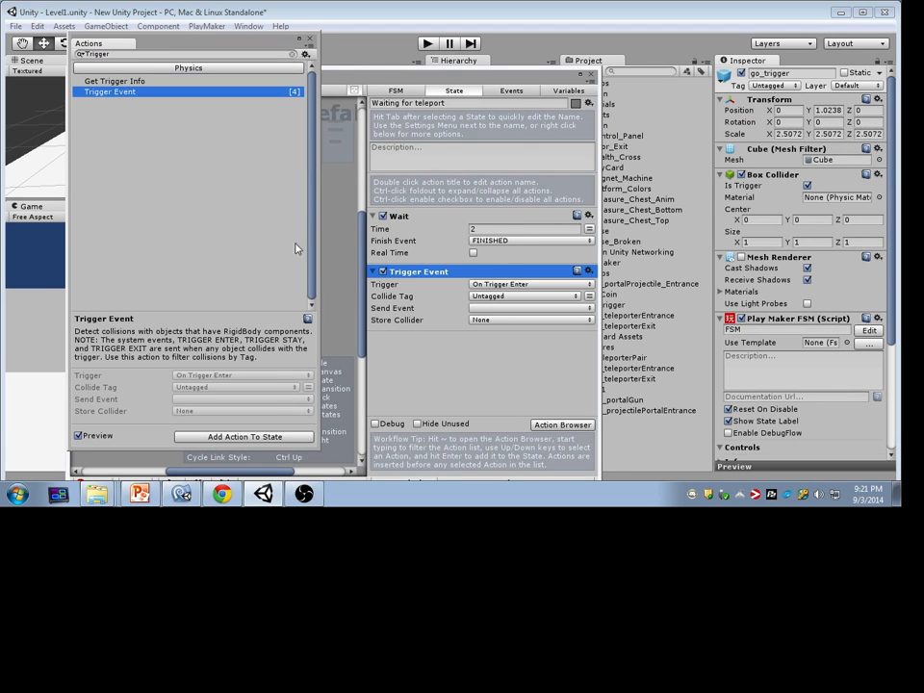
click(310, 39)
click(518, 287)
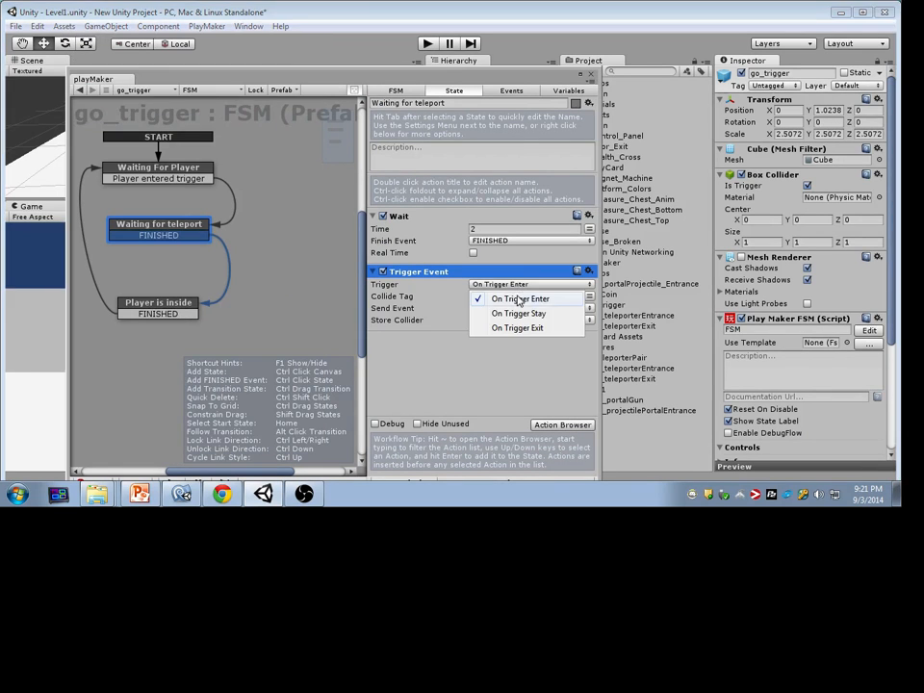
click(518, 328)
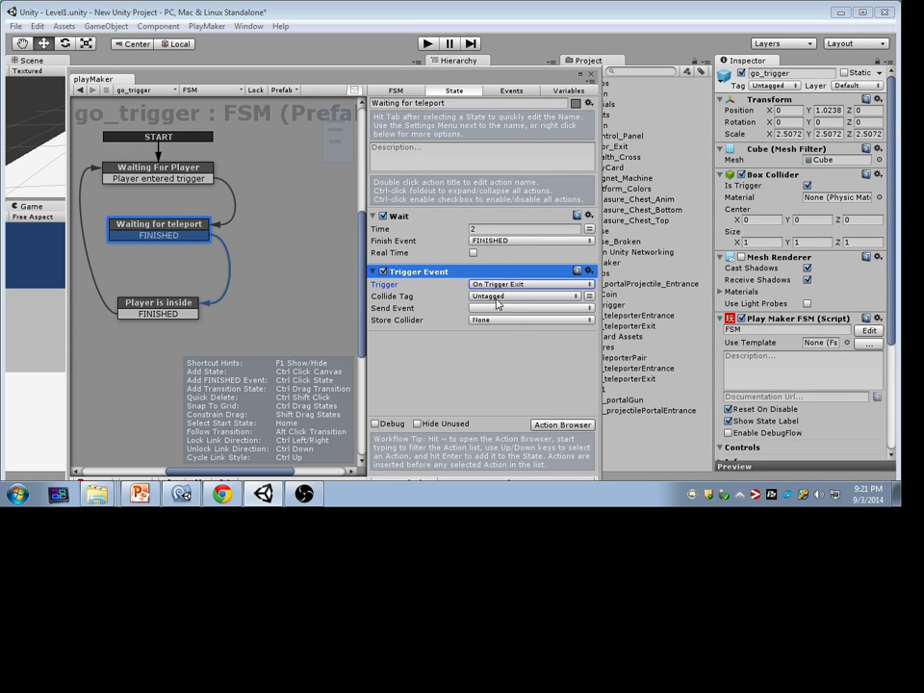
Create an FSM event named "Left Trigger" and assign it as the Trigger Event action's Send Event.
click(498, 307)
click(508, 106)
click(511, 91)
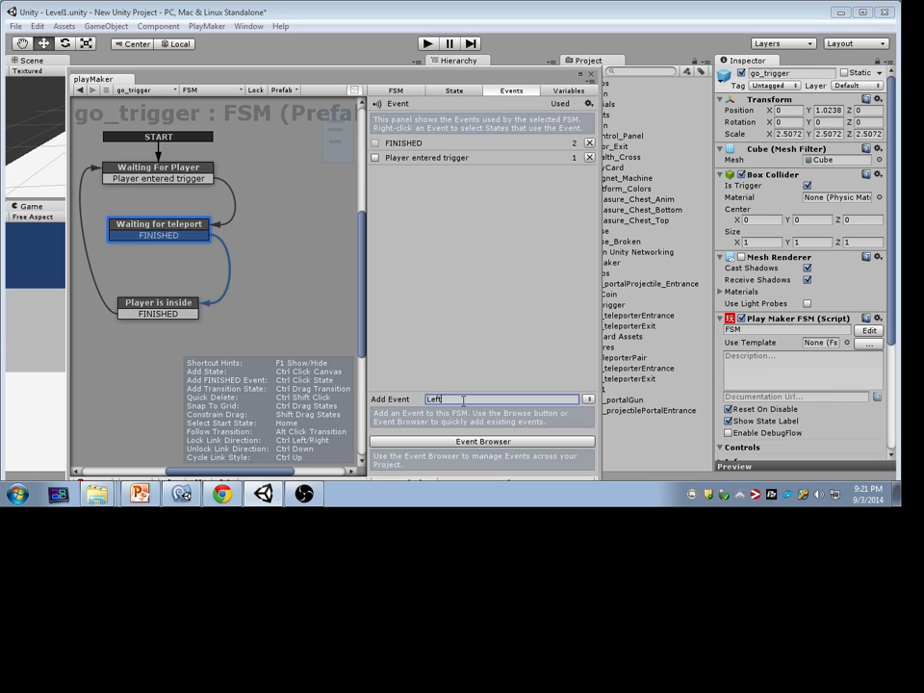
key(Return)
click(155, 224)
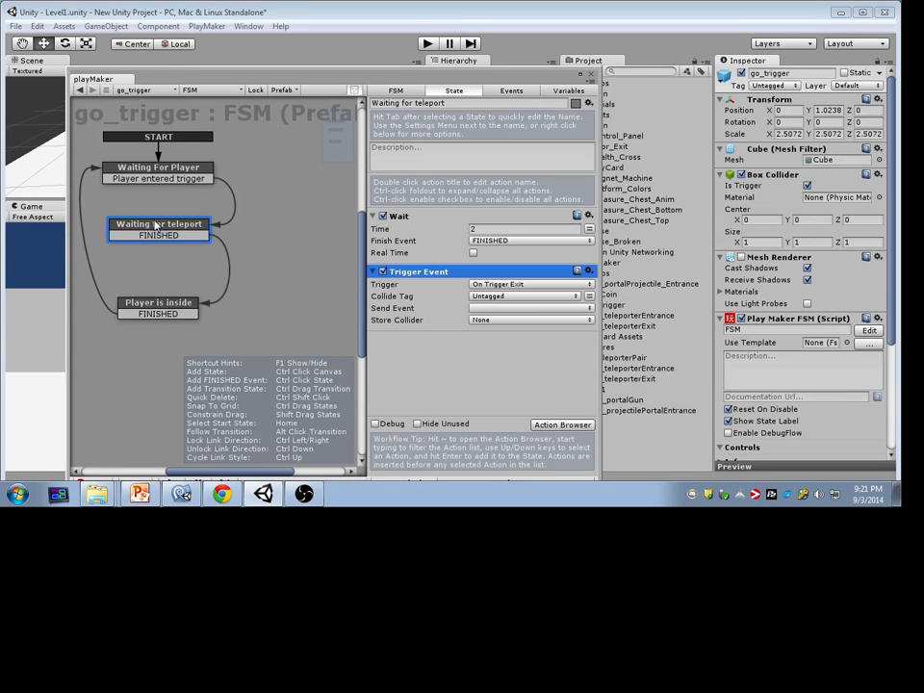
click(535, 308)
click(529, 352)
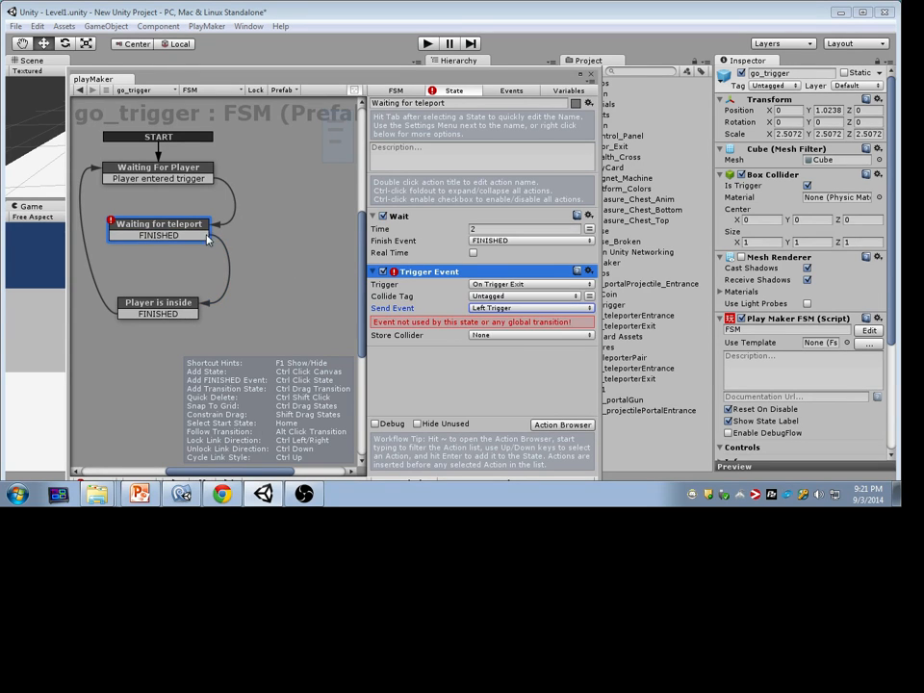
Add a Left Trigger transition to the Waiting for teleport state and link it back to Waiting For Player.
right_click(194, 228)
mouse_move(207, 233)
click(342, 246)
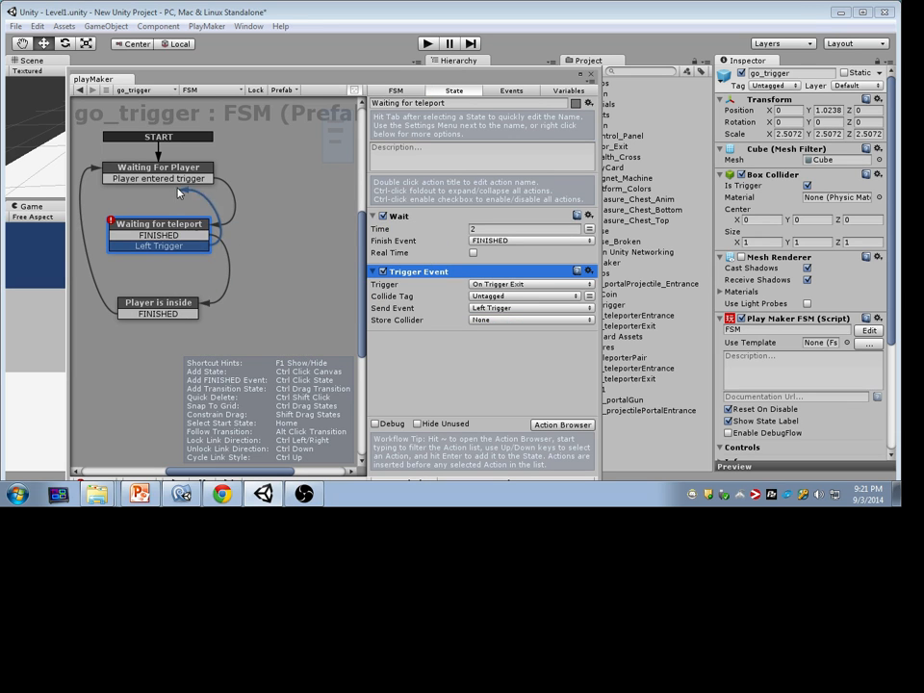
Play-test the teleporter by stepping onto and backing off the magenta pad while watching its state label, and stop the game.
drag(317, 69, 703, 73)
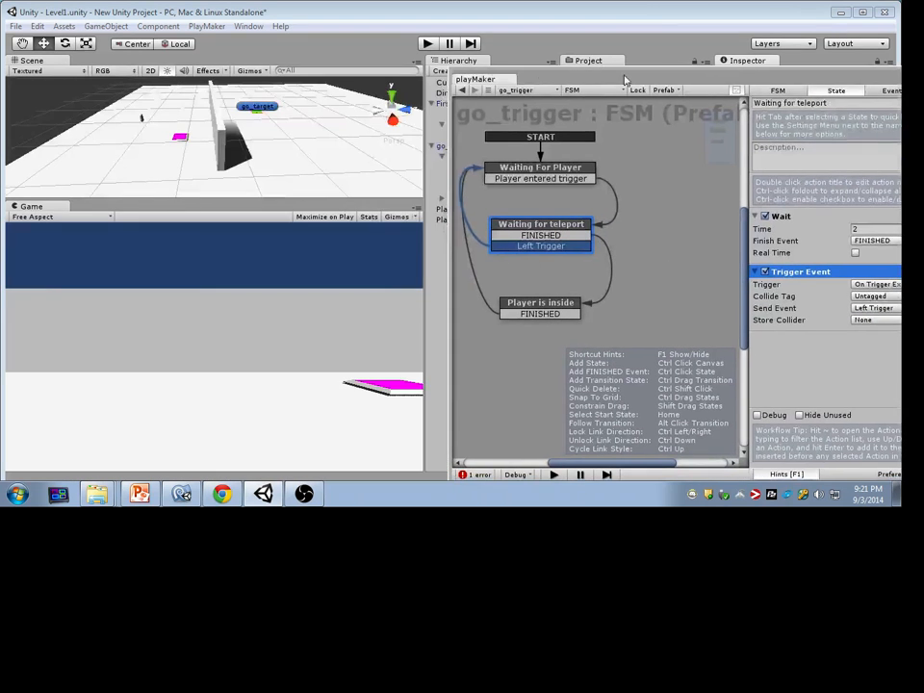
click(429, 43)
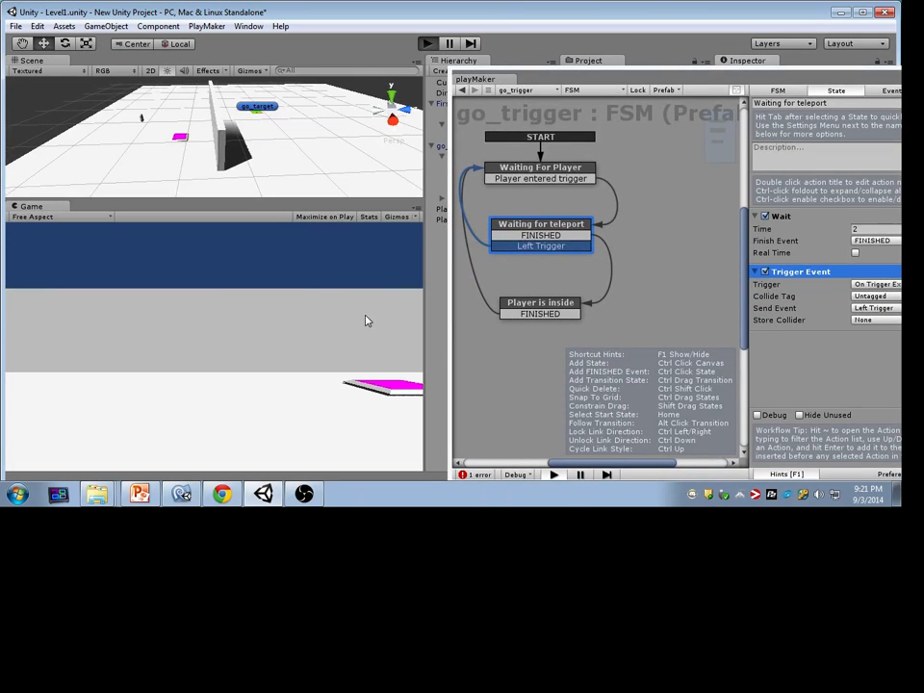
key(w)
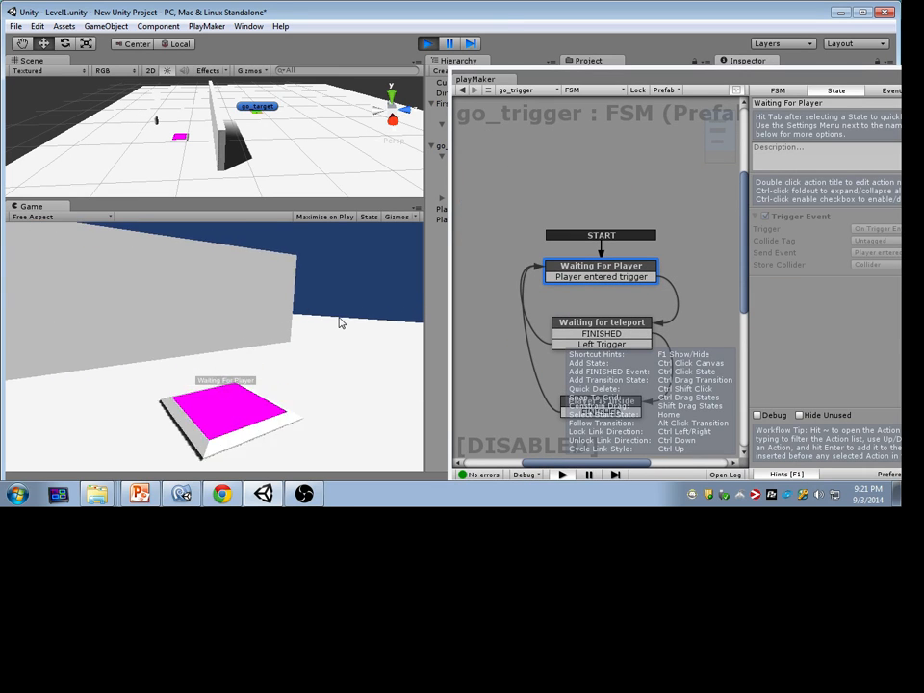
key(w)
key(s)
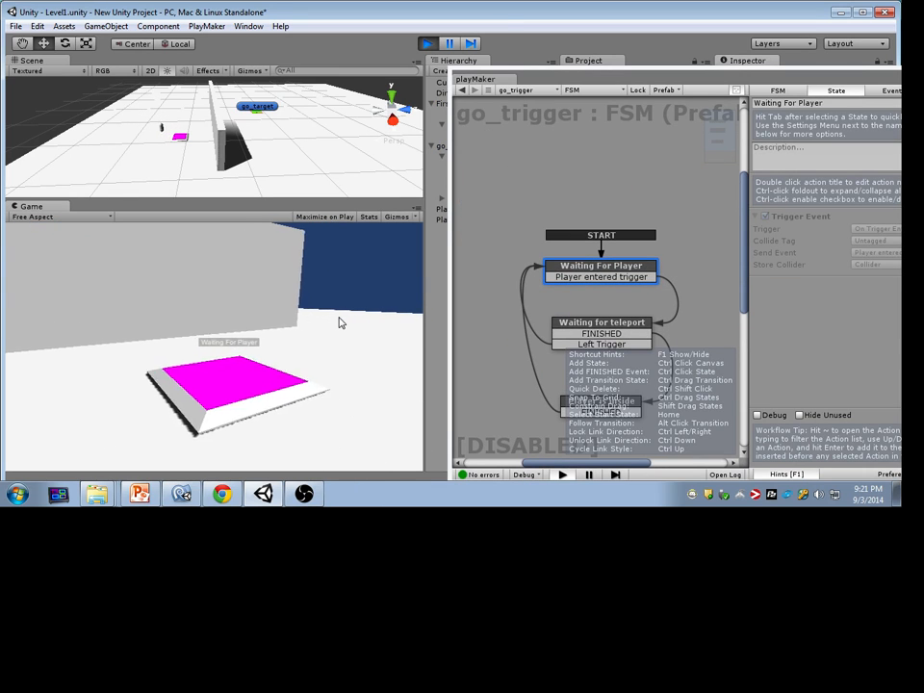
key(s)
key(w)
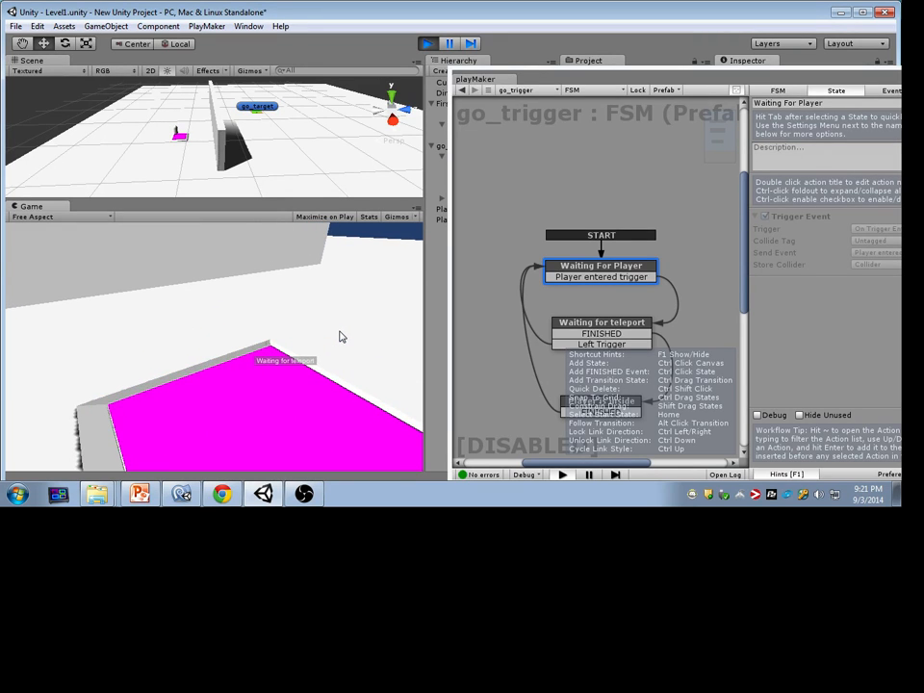
key(s)
key(alt+Tab)
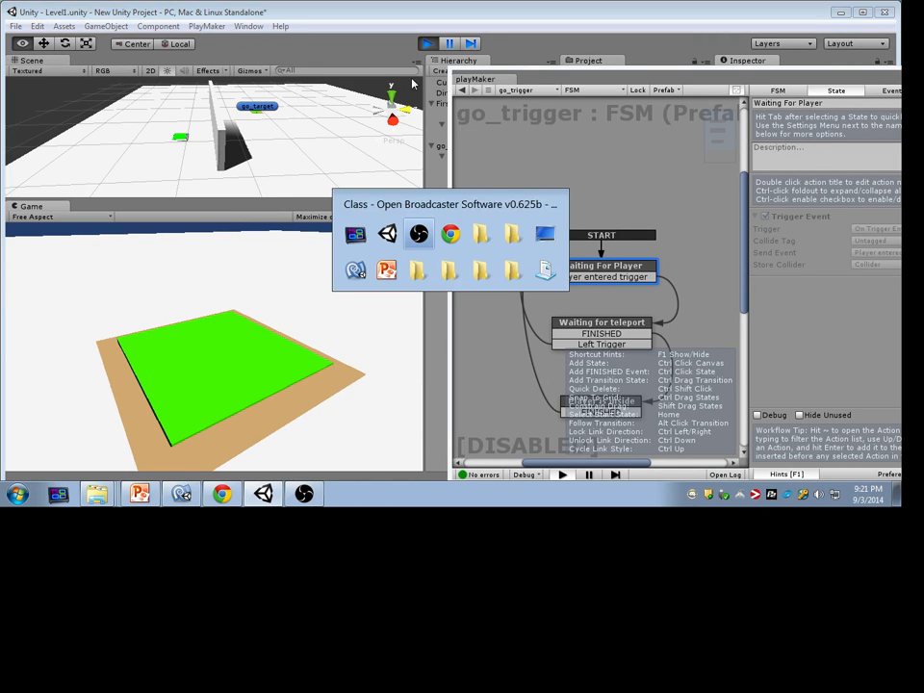
click(431, 43)
Create a Particle System game object in the scene and close the playMaker editor window.
drag(477, 78, 220, 286)
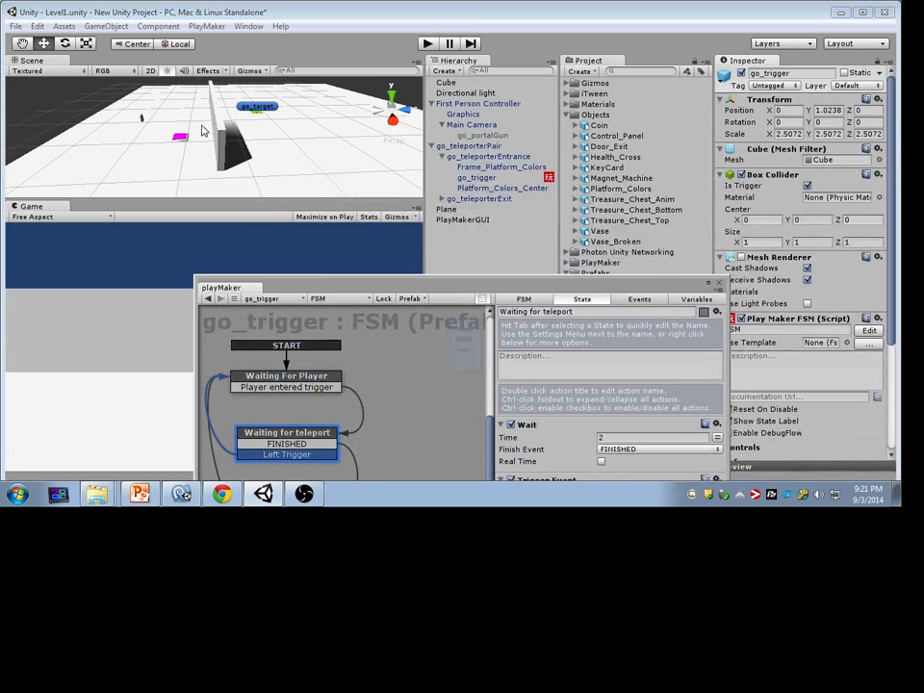
click(106, 26)
mouse_move(125, 56)
click(319, 56)
drag(373, 282, 565, 100)
drag(476, 109, 559, 173)
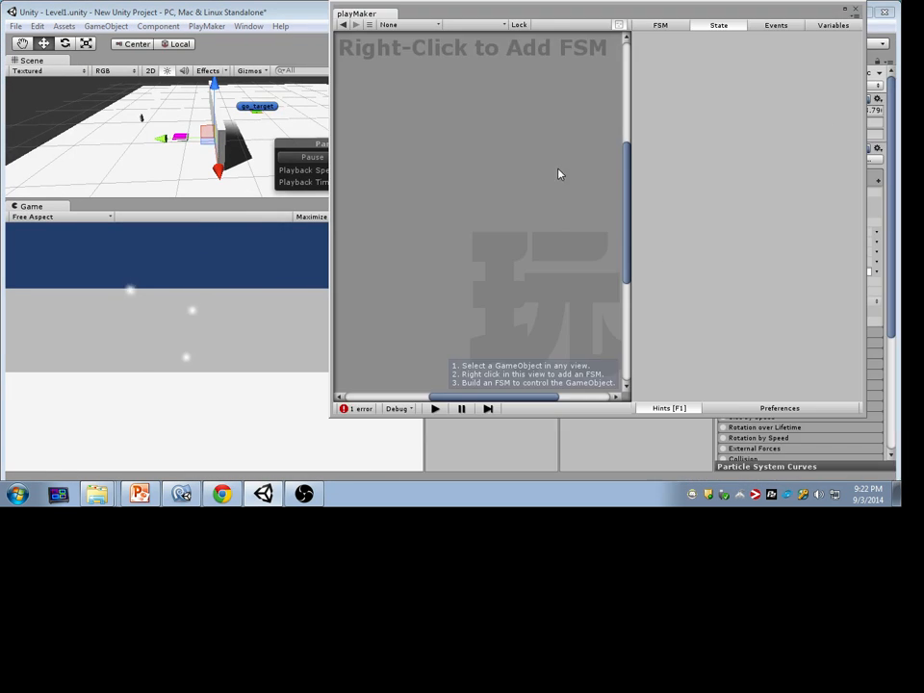
click(851, 11)
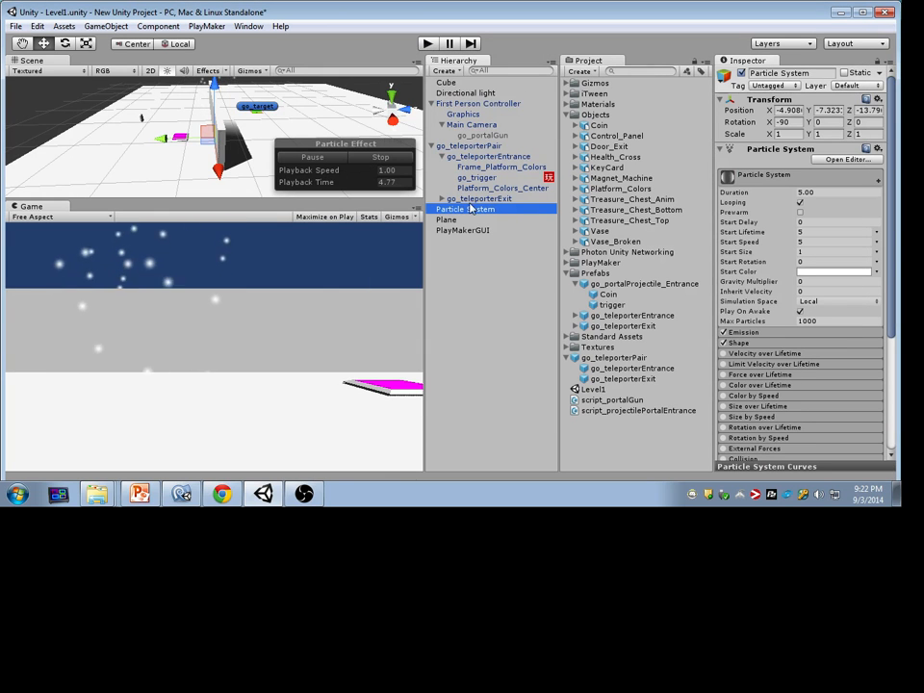
Frame the Particle System in the scene and rename it "ps_explosion".
double_click(467, 211)
right_drag(261, 155, 405, 154)
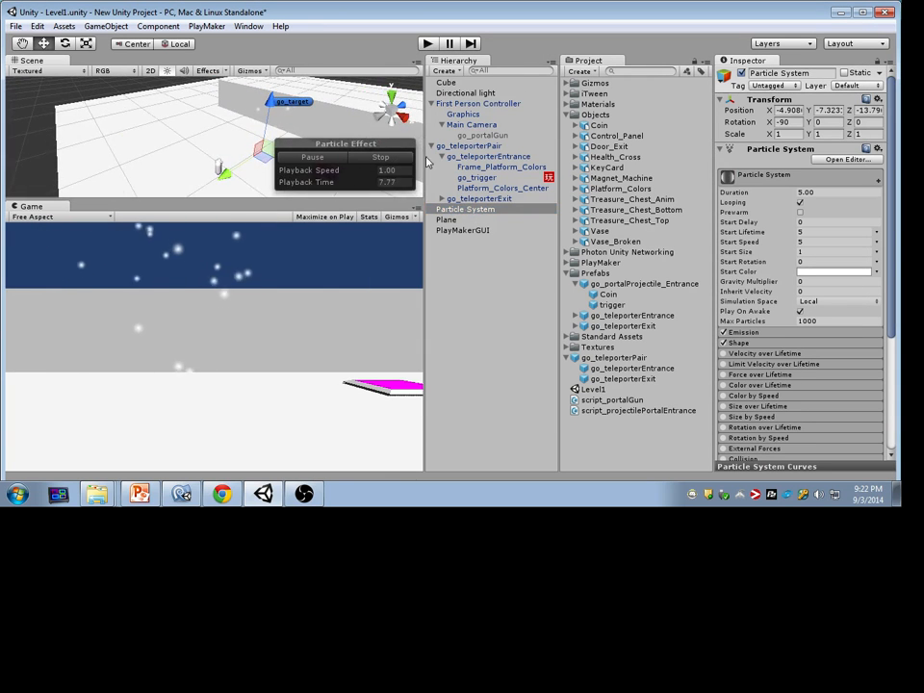
click(806, 72)
text(ps_e)
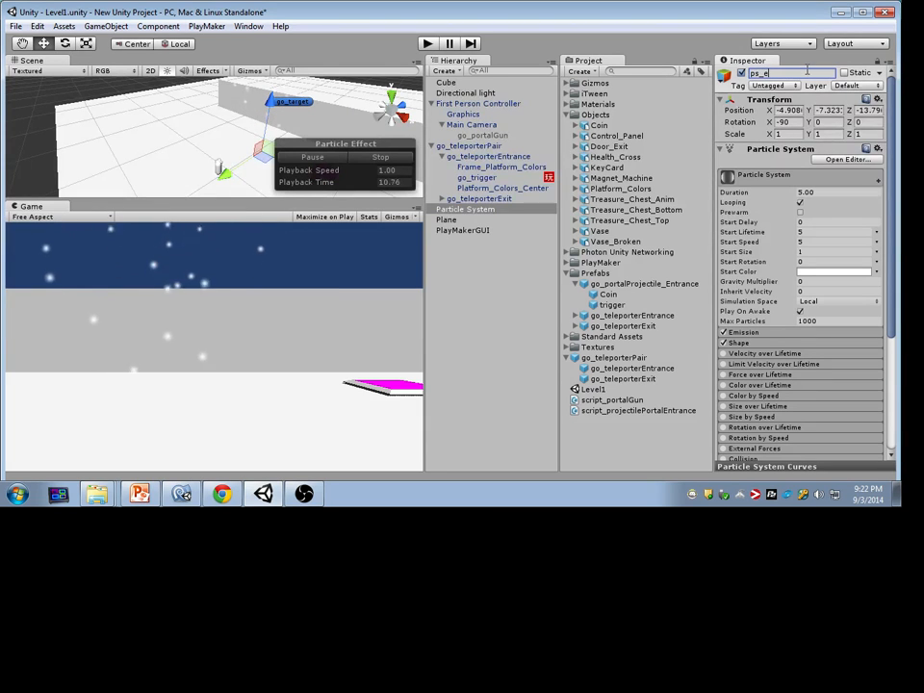
text(xplosion)
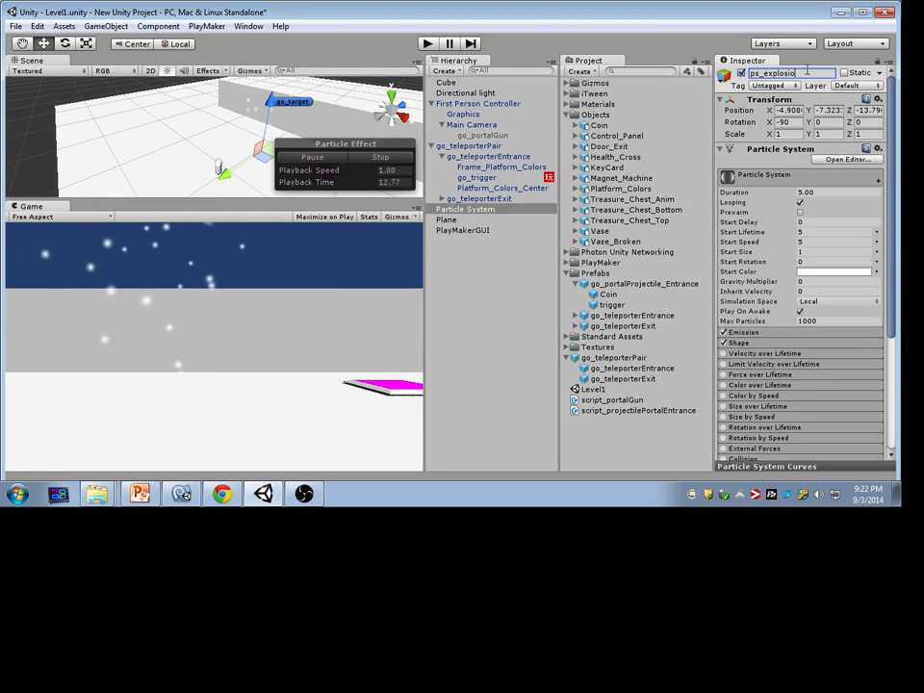
key(Return)
Set the Emission rate of ps_explosion to 0 and add a burst of 300 particles at time 0.00.
click(733, 335)
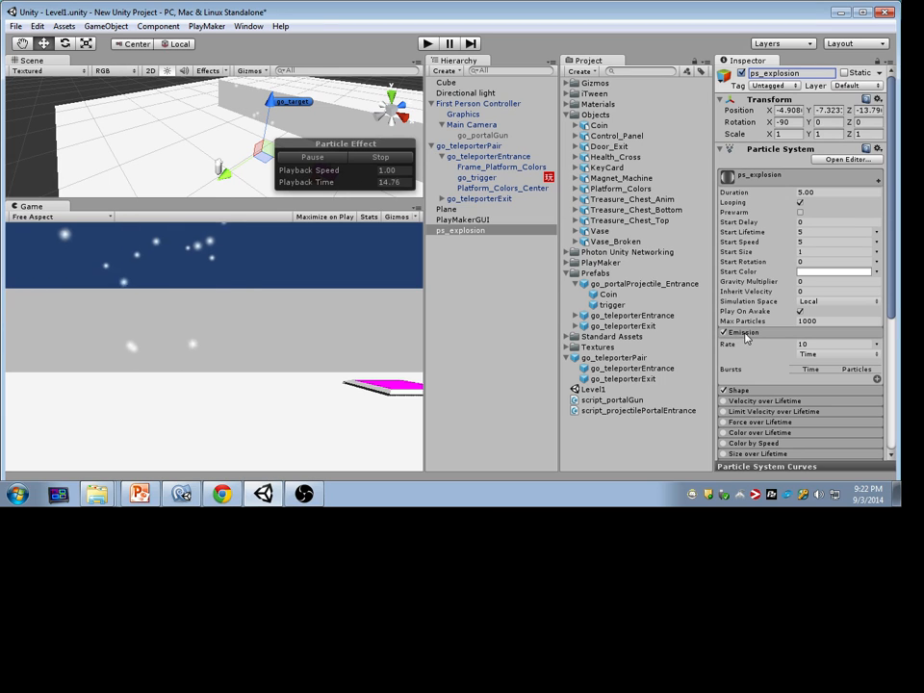
click(877, 378)
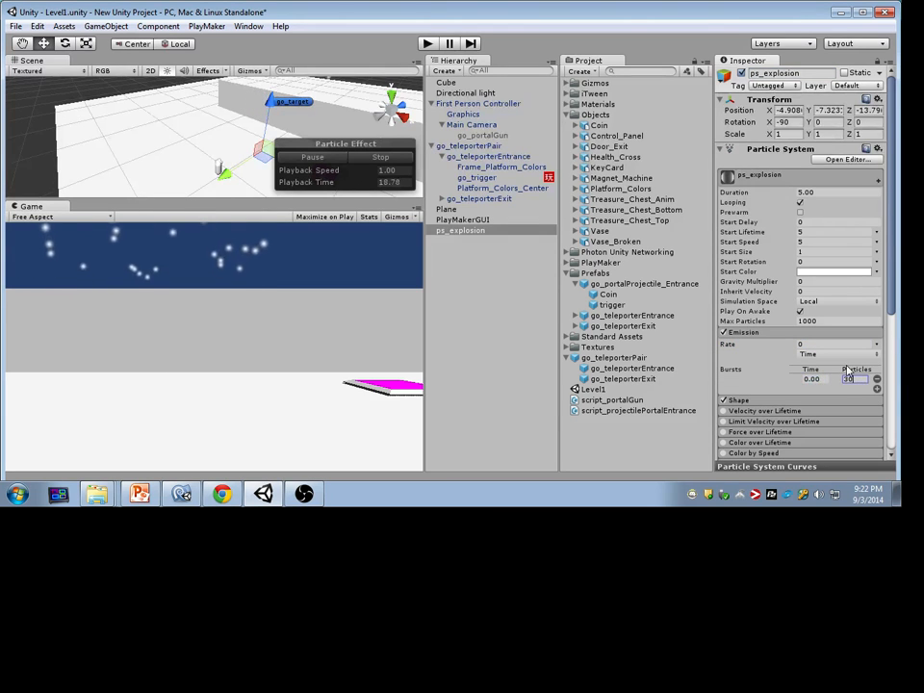
key(BackSpace)
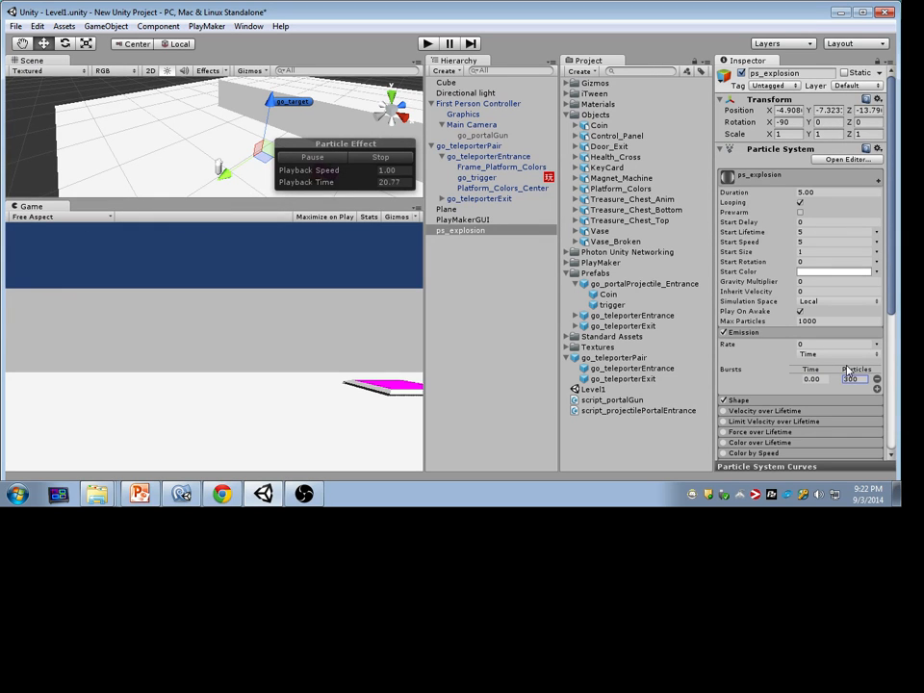
Set the emission shape to Sphere with Emit from Shell and Random Direction enabled, and replay the particle preview.
click(760, 402)
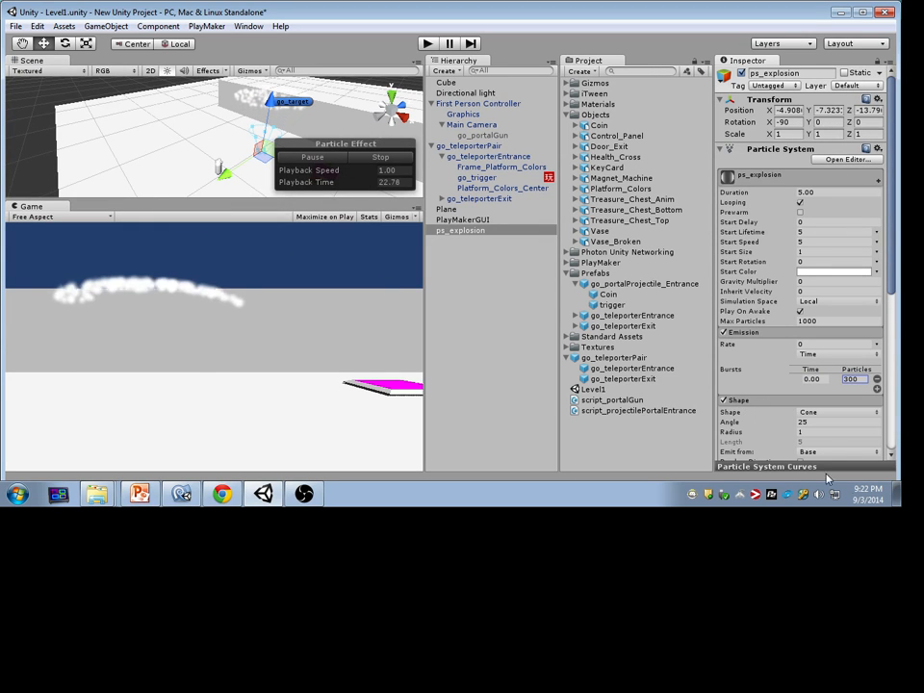
click(828, 412)
click(833, 350)
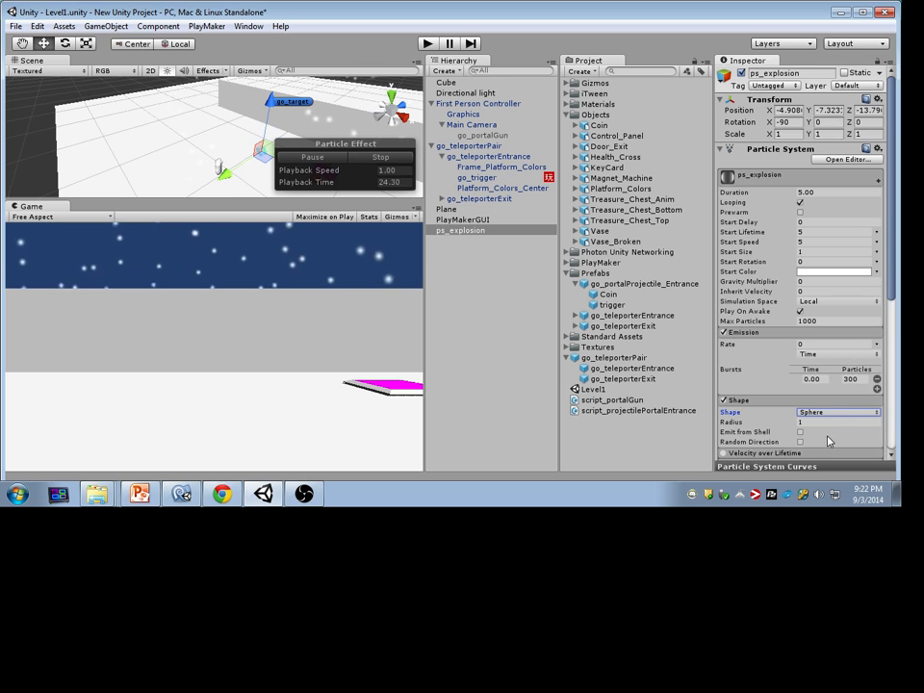
click(811, 422)
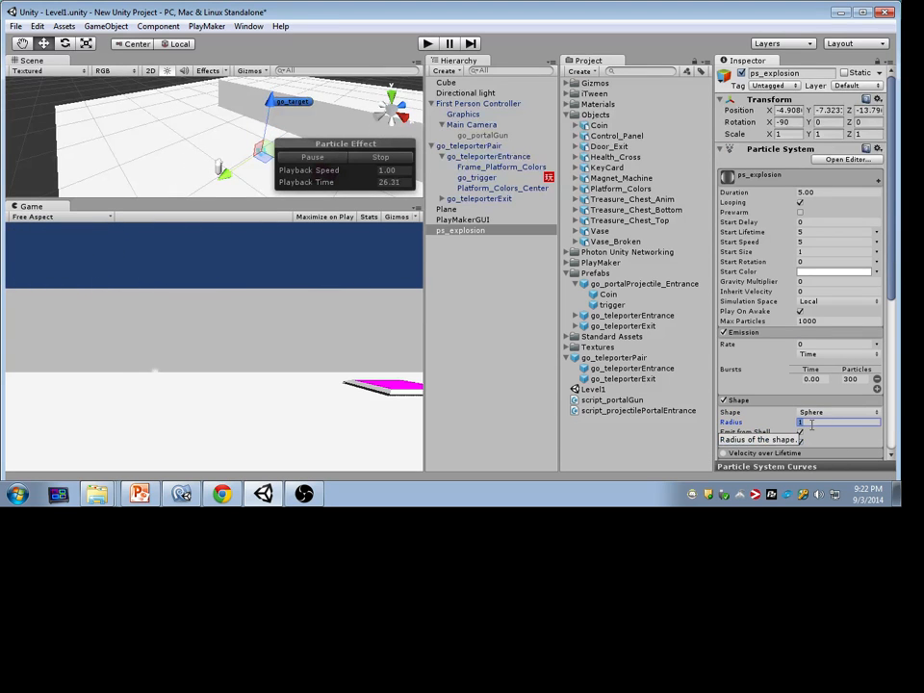
click(366, 158)
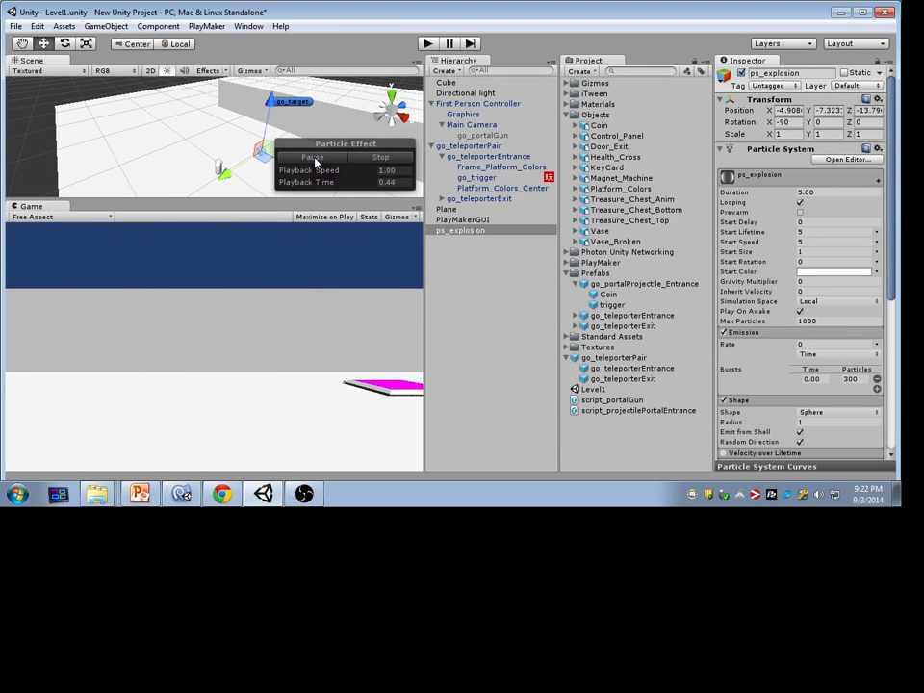
click(368, 157)
click(337, 158)
Raise the Start Speed of ps_explosion to 38.31.
click(808, 241)
drag(784, 244, 807, 247)
drag(893, 247, 620, 253)
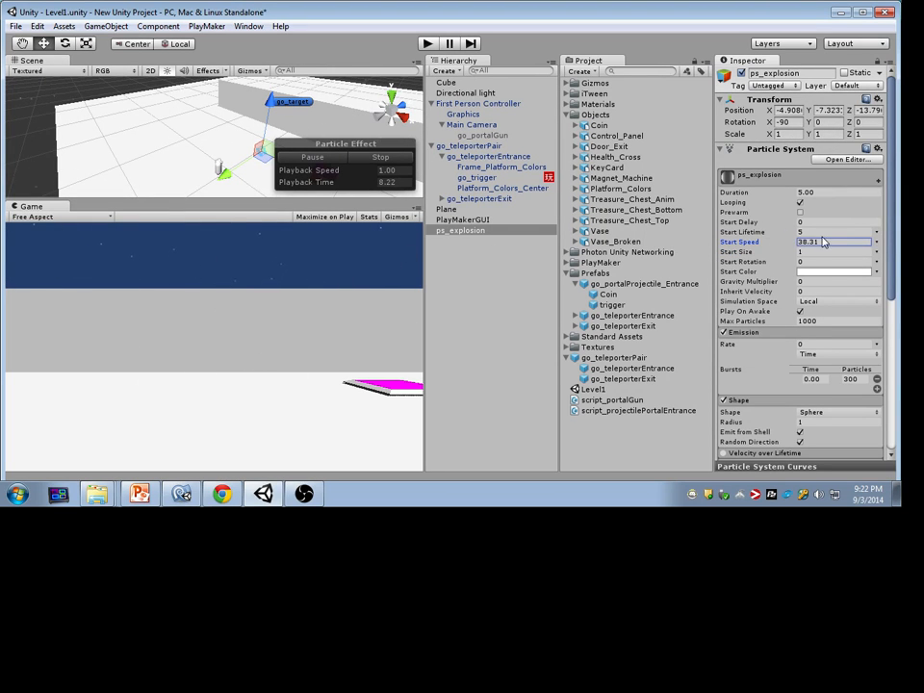
Try Start Lifetime values of 0.2, 1 and 0.5 for the explosion, replaying the particle preview.
click(778, 233)
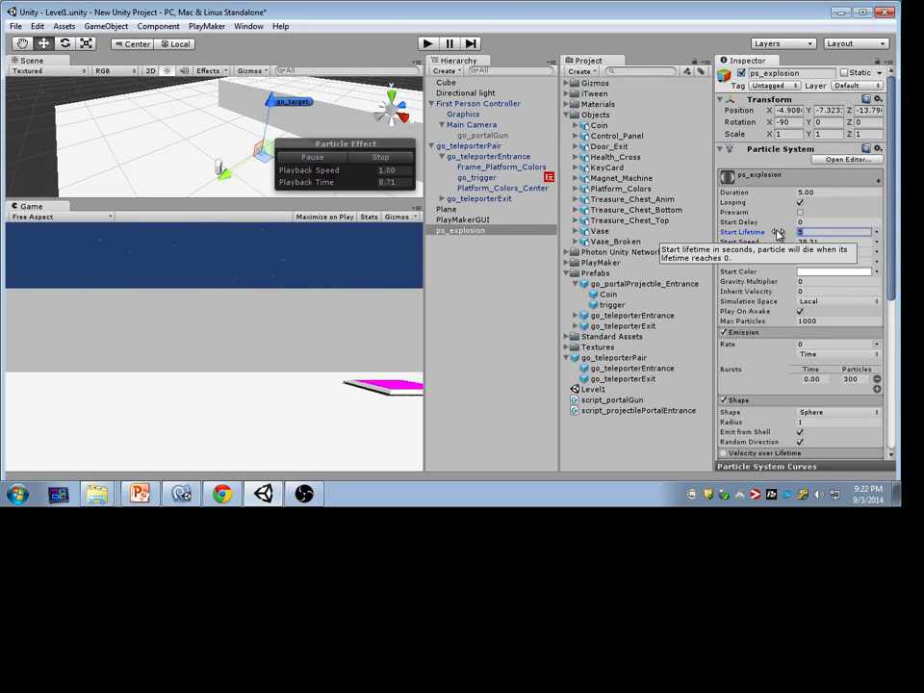
click(373, 155)
click(332, 155)
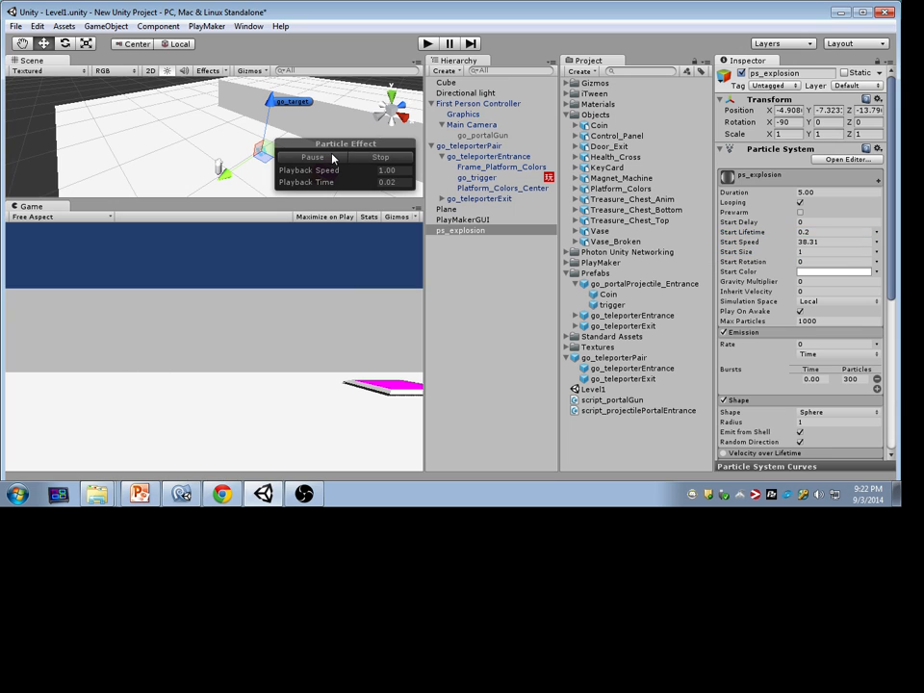
click(839, 232)
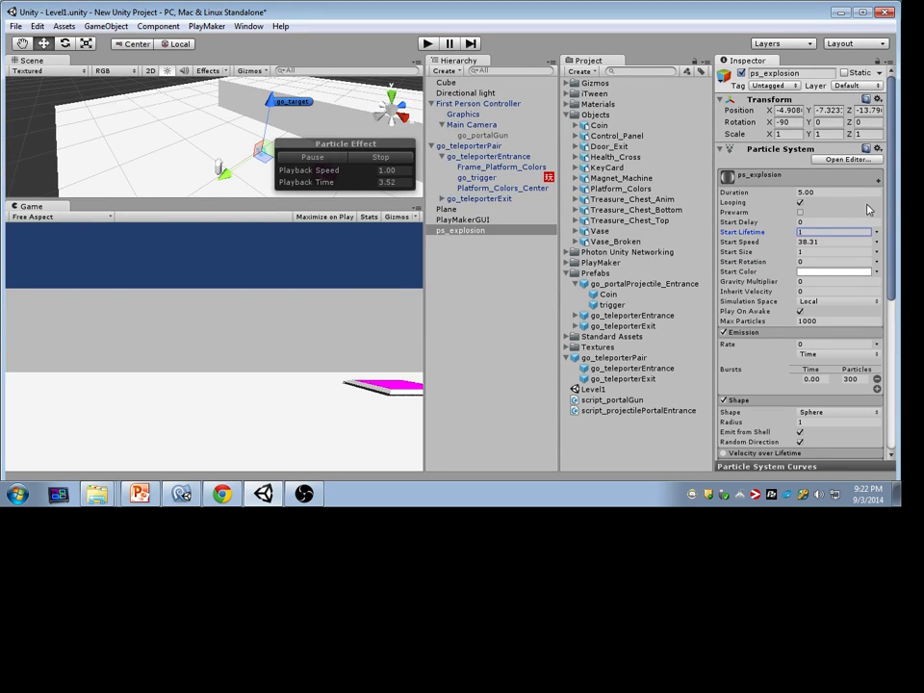
click(786, 233)
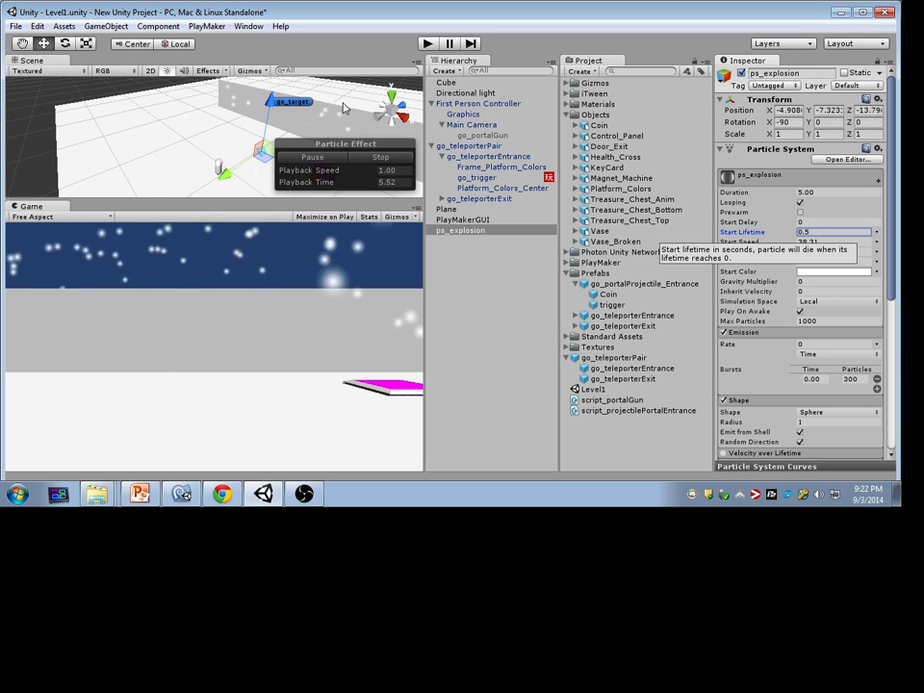
click(354, 153)
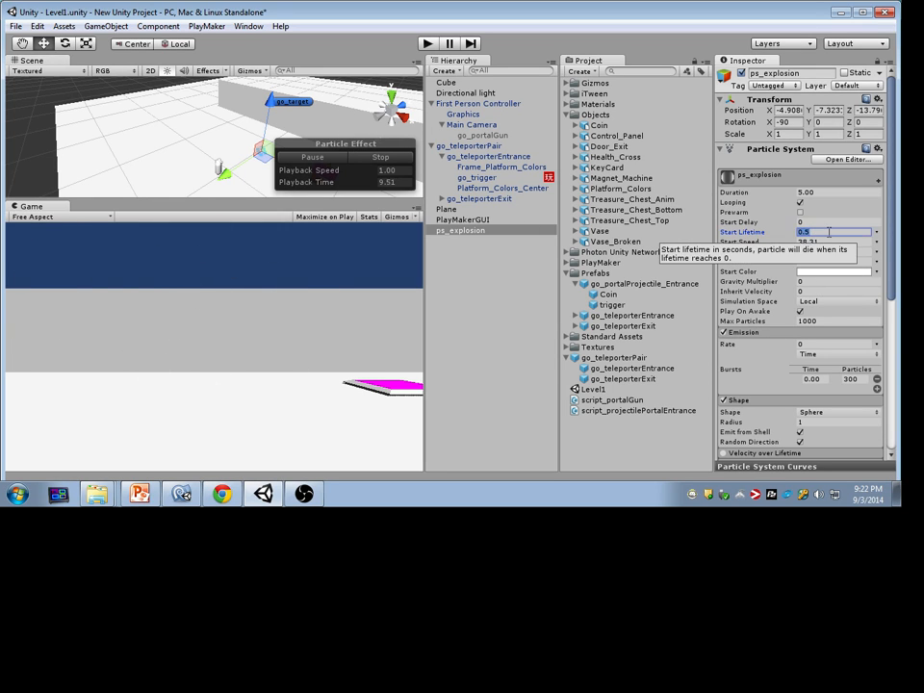
Set the particles' Start Lifetime to 2 and Start Speed to 10, and replay the preview.
click(809, 232)
text(2)
click(832, 242)
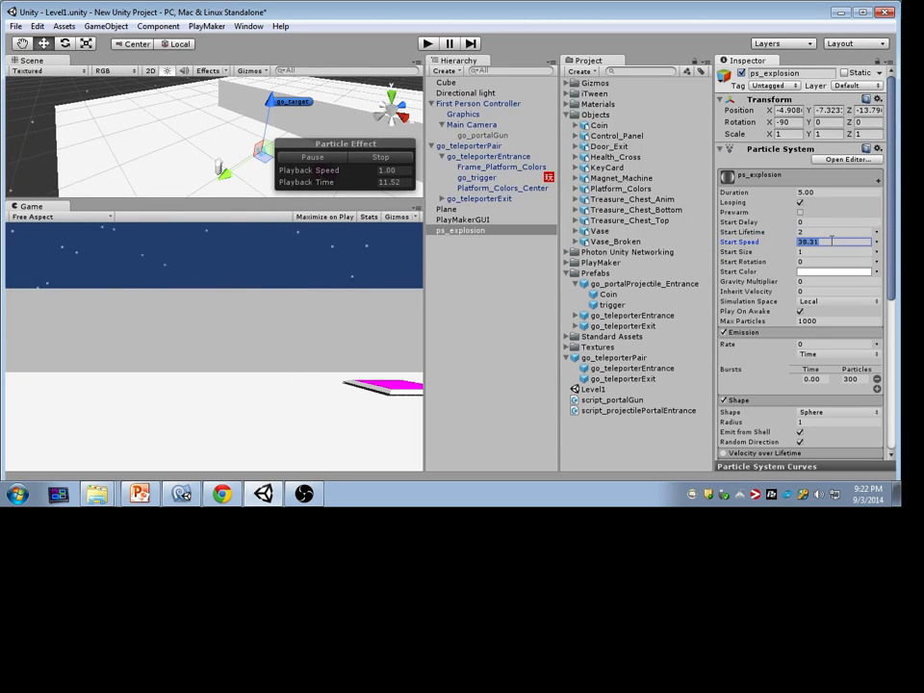
text(10)
click(354, 158)
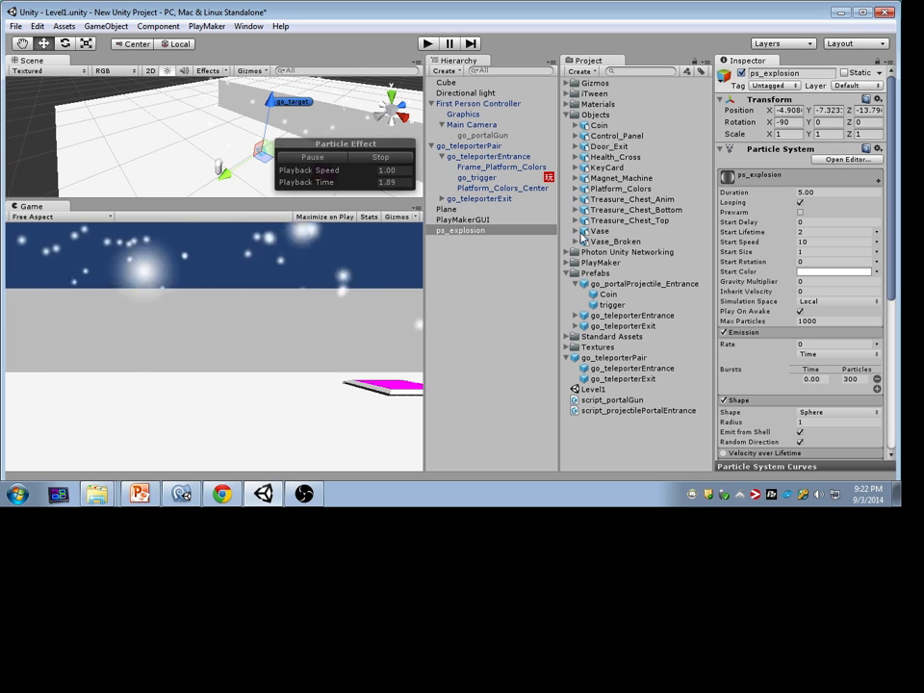
Set the Gravity Multiplier of ps_explosion to -1.
click(816, 282)
text(-)
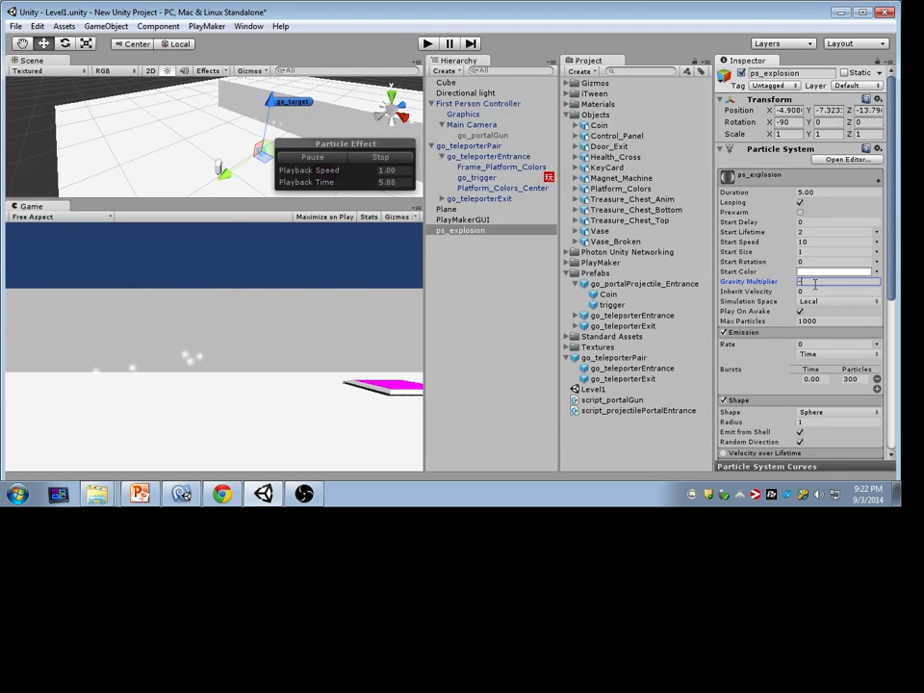
text(1)
Increase the burst to 500 particles and disable Emit from Shell for the sphere shape.
scroll(863, 253, down, 1)
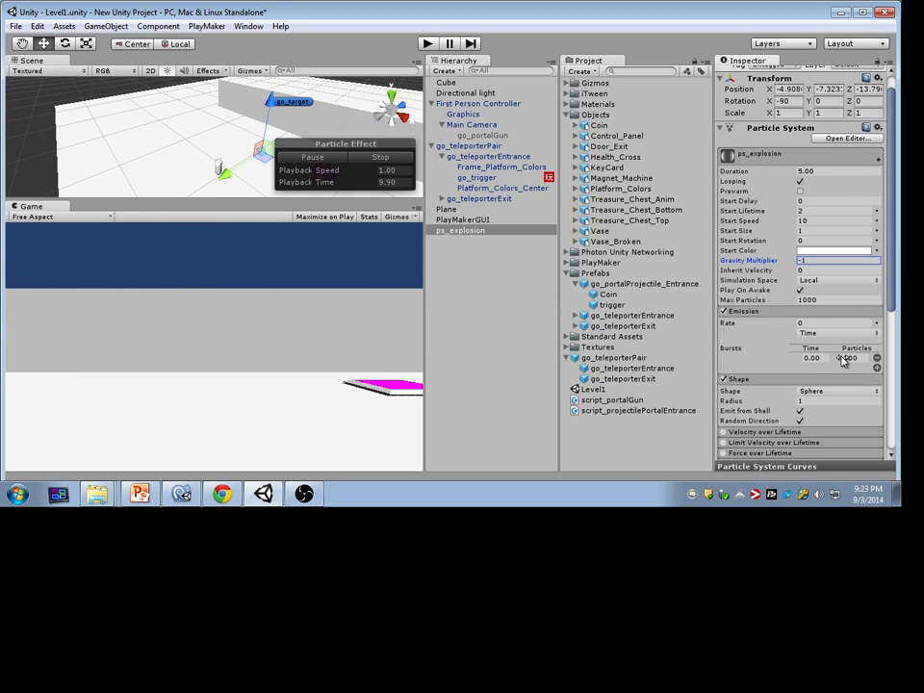
text(500)
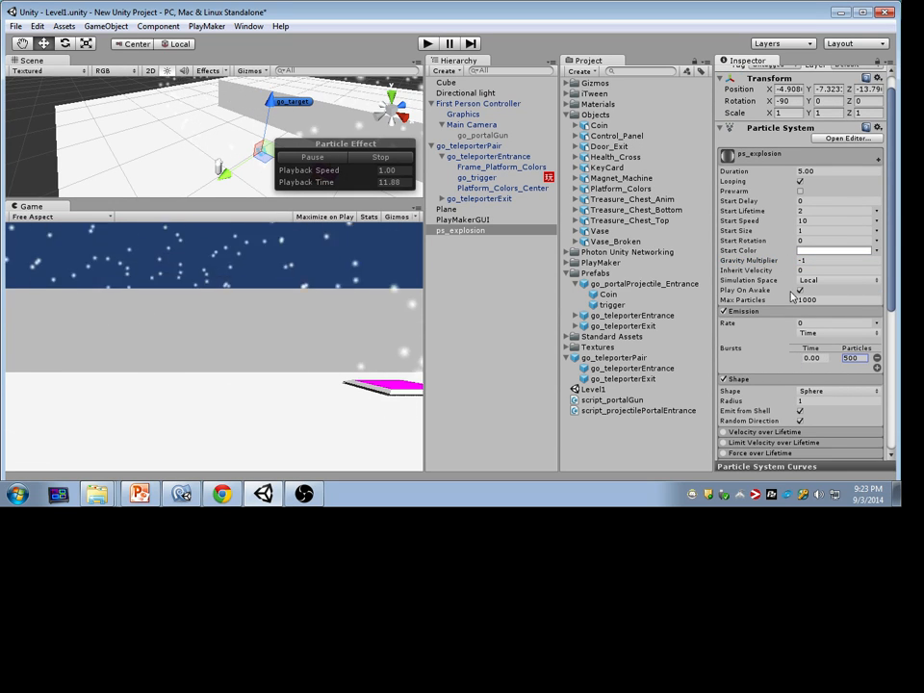
click(800, 412)
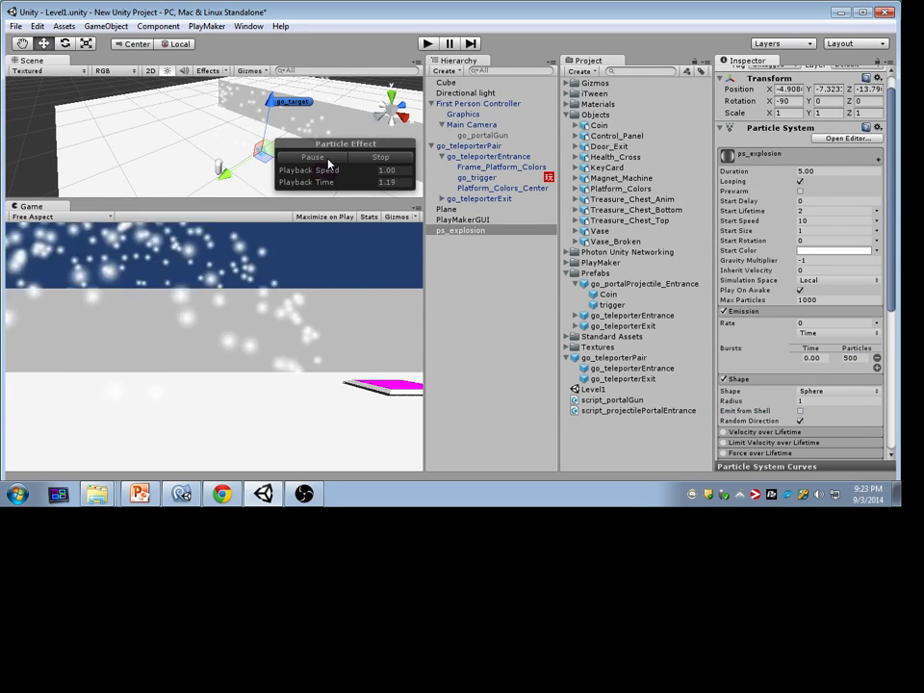
Make the Start Speed random between two constants, 2 and 10.
click(876, 221)
click(820, 263)
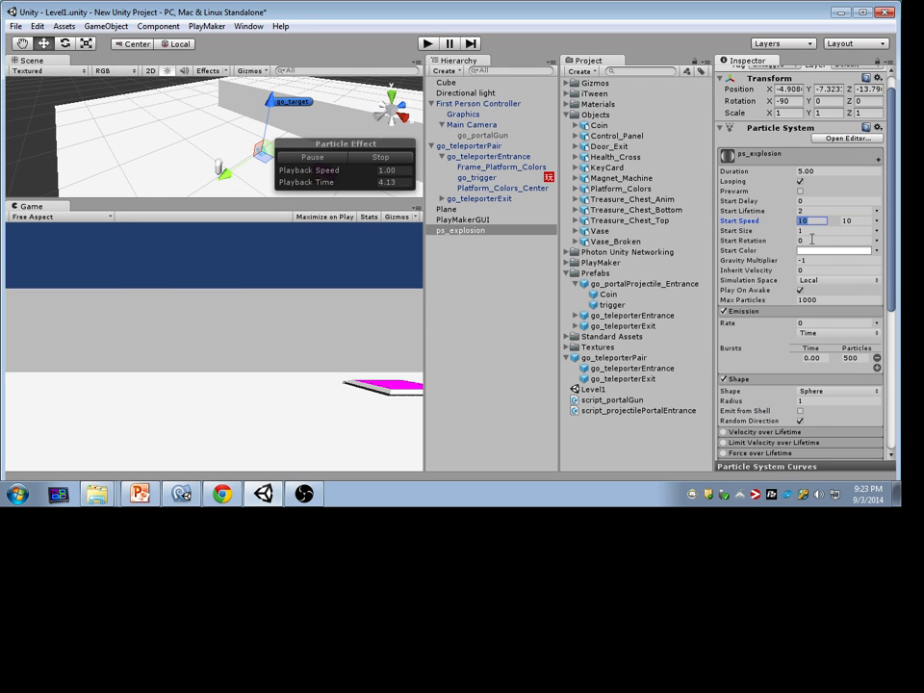
drag(775, 224, 812, 220)
Make the Start Size of ps_explosion random between two constants, 1 and 5.
scroll(808, 241, down, 3)
click(877, 151)
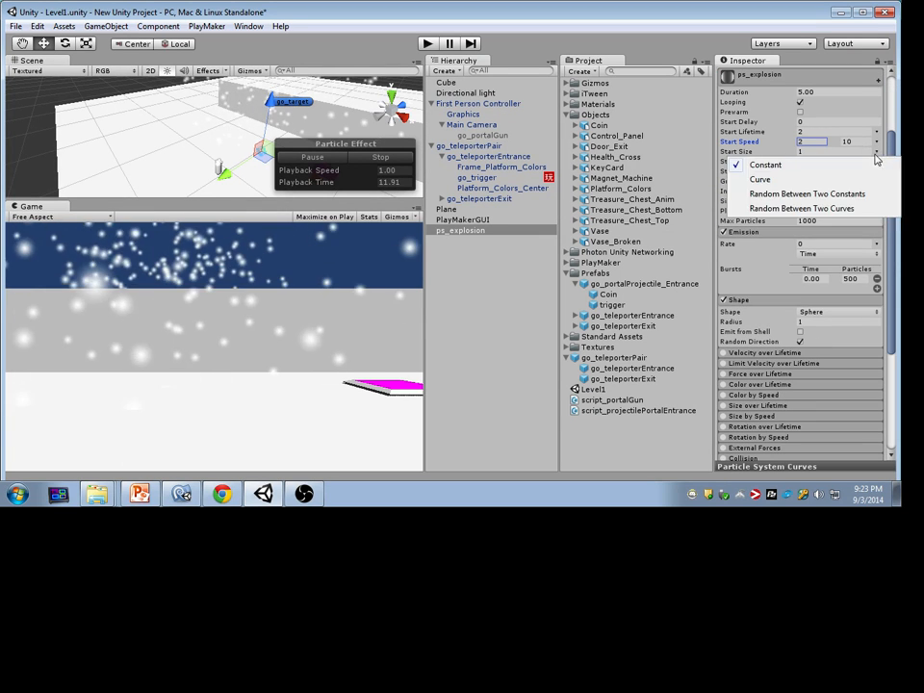
click(809, 194)
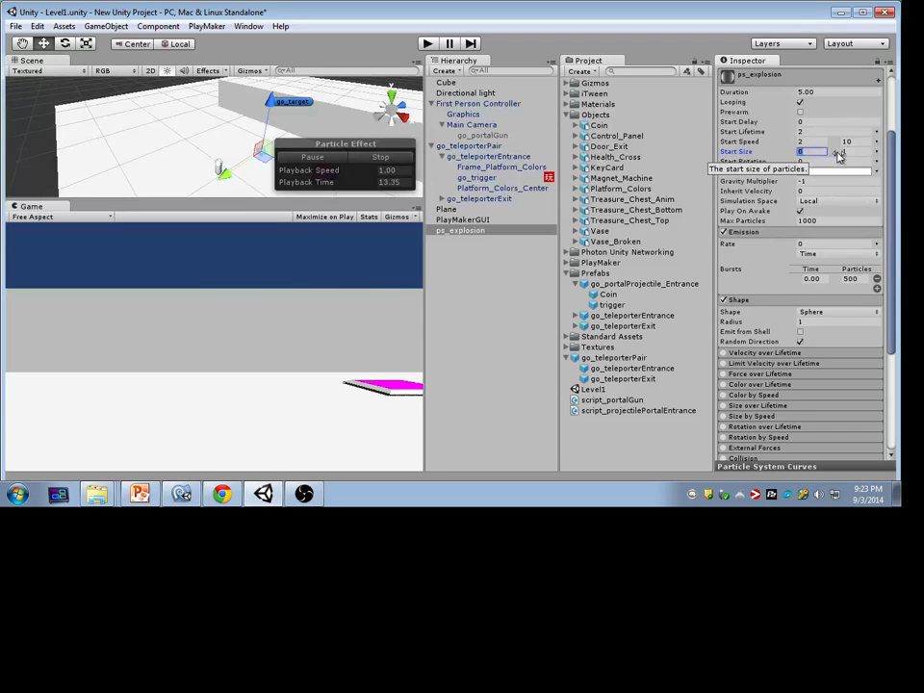
click(853, 151)
text(5)
Enable Color over Lifetime for ps_explosion and make the end of its gradient fully transparent.
scroll(759, 247, down, 5)
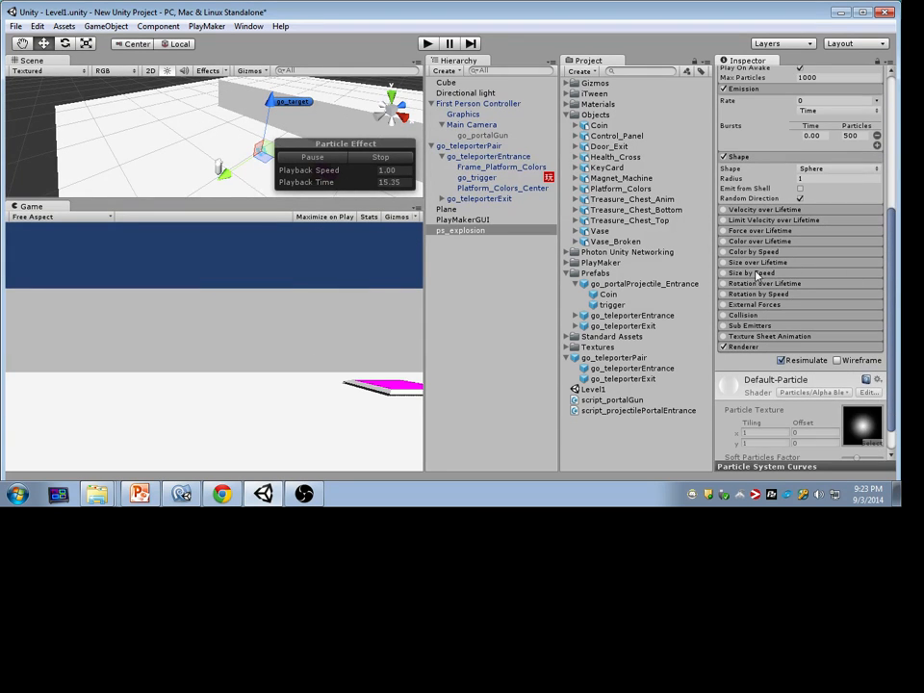
click(761, 241)
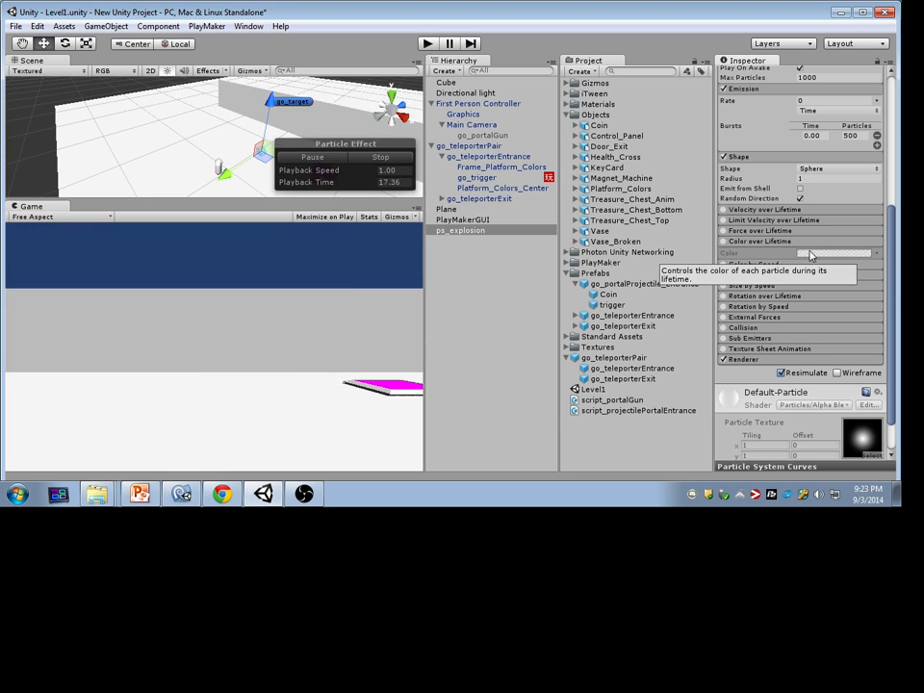
click(835, 253)
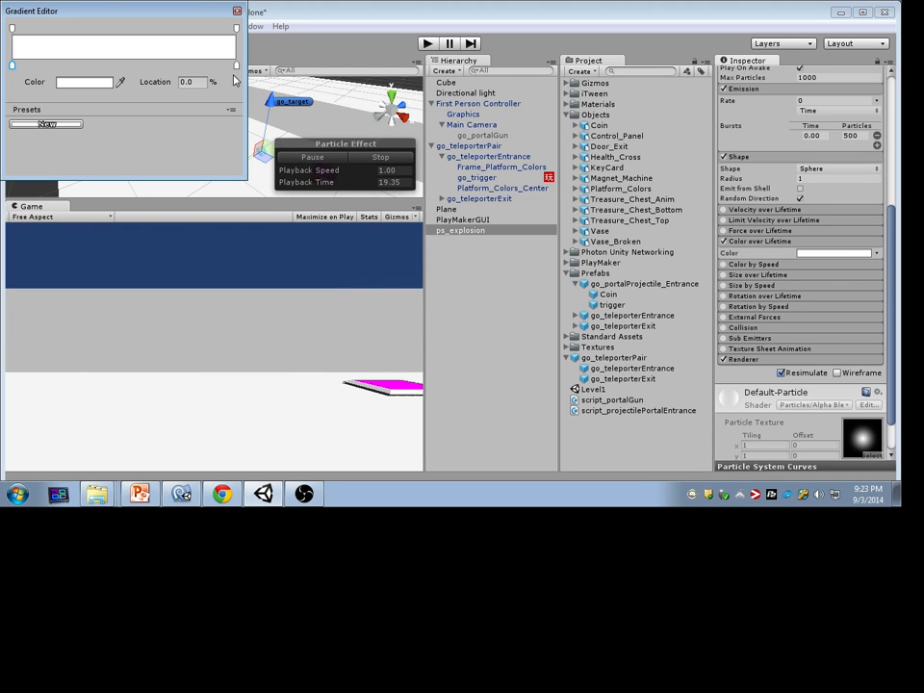
click(236, 29)
drag(106, 82, 39, 83)
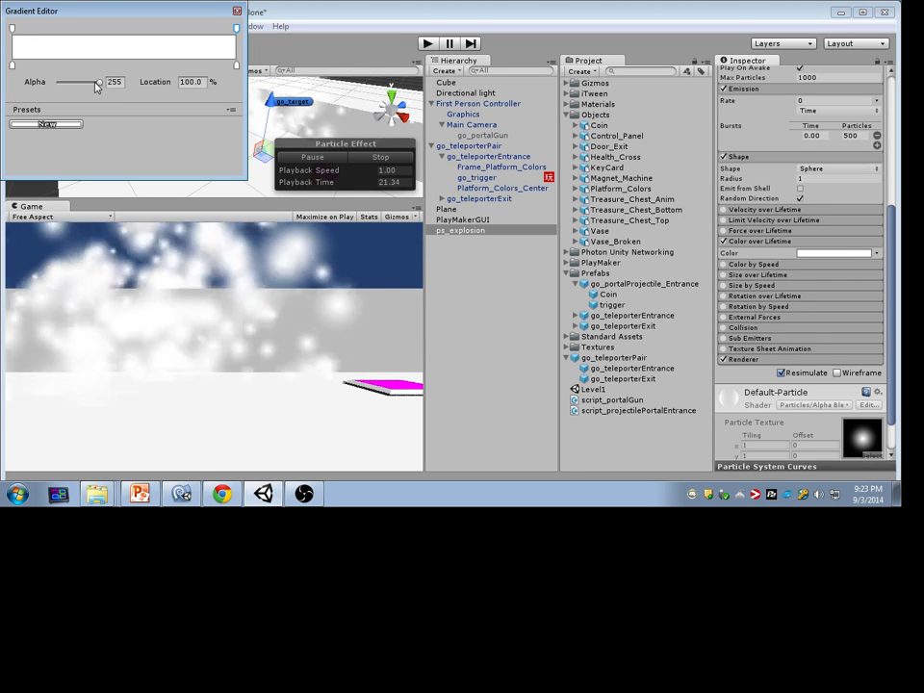
Set the gradient's end color to a pale violet-blue, RGB 204, 188, 255.
click(237, 65)
click(87, 82)
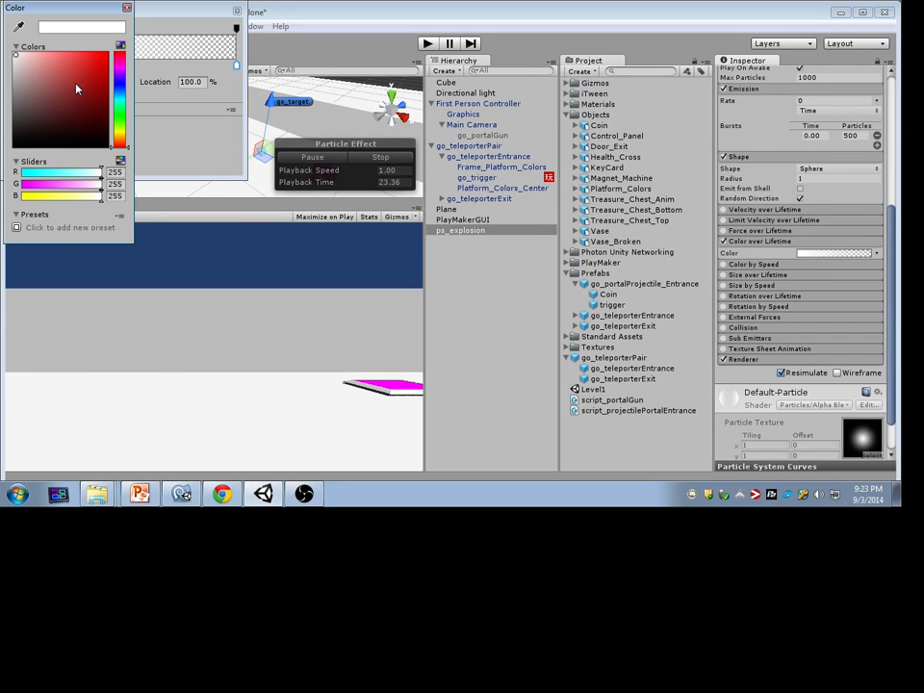
click(119, 81)
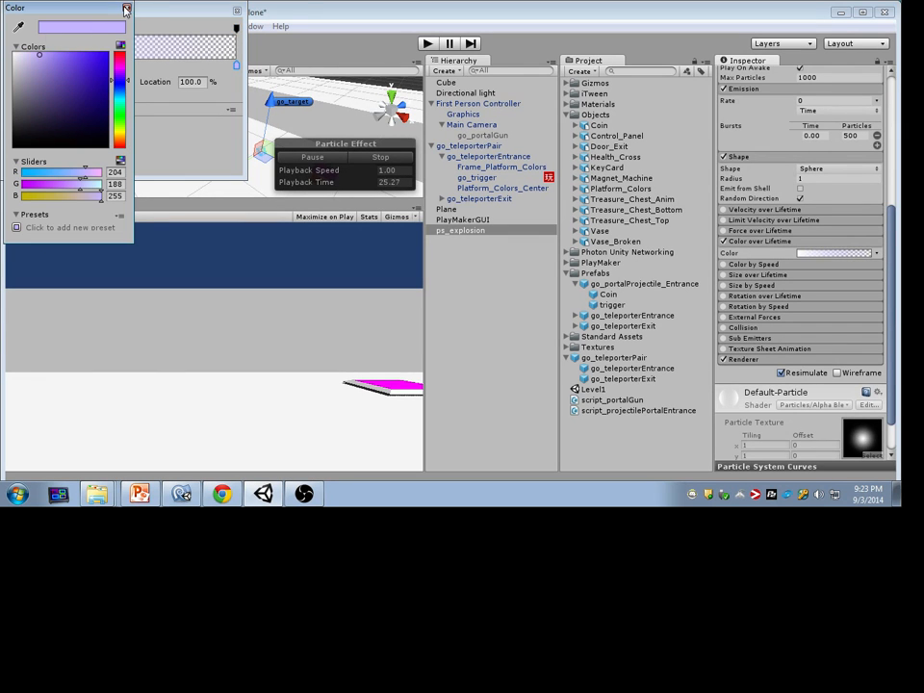
click(125, 8)
Set the gradient's start color to a bright saturated blue and close the gradient editor.
click(12, 66)
click(80, 81)
click(80, 91)
click(120, 89)
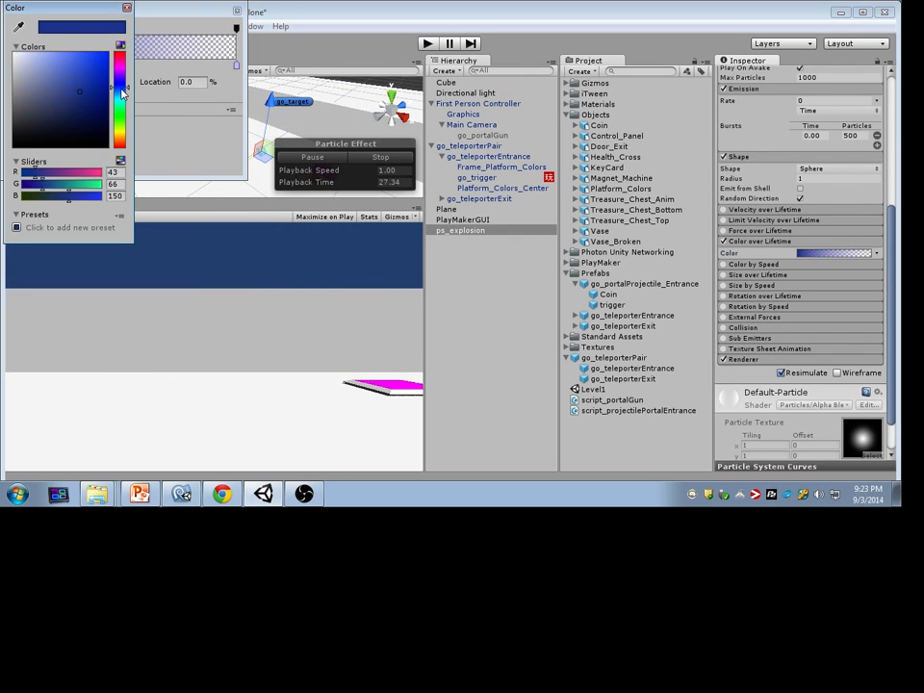
click(101, 54)
click(127, 8)
click(237, 11)
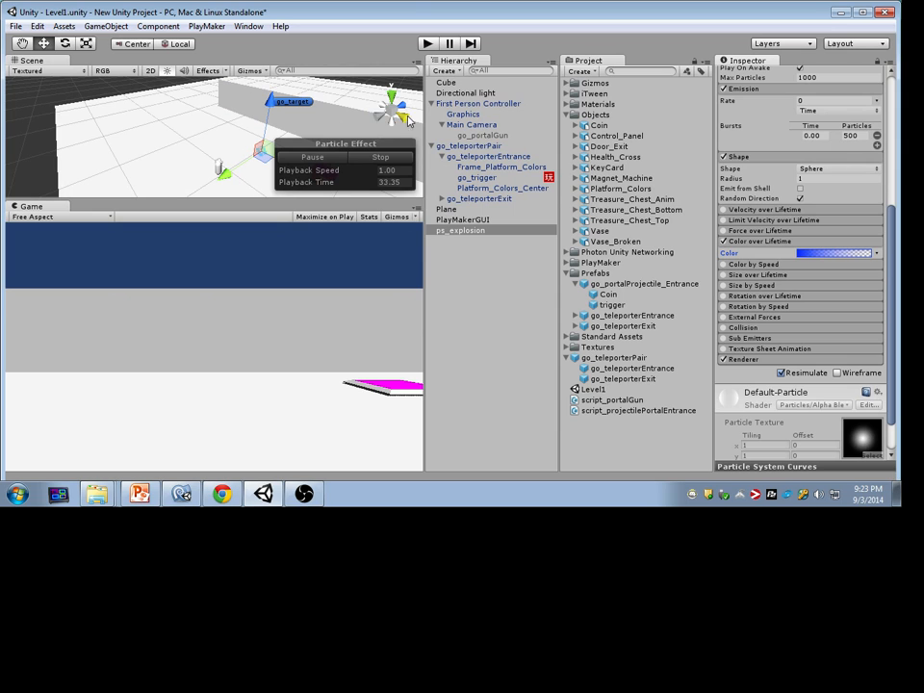
Raise ps_explosion vertically in the scene and save it as a prefab in the Prefabs folder.
drag(270, 101, 273, 76)
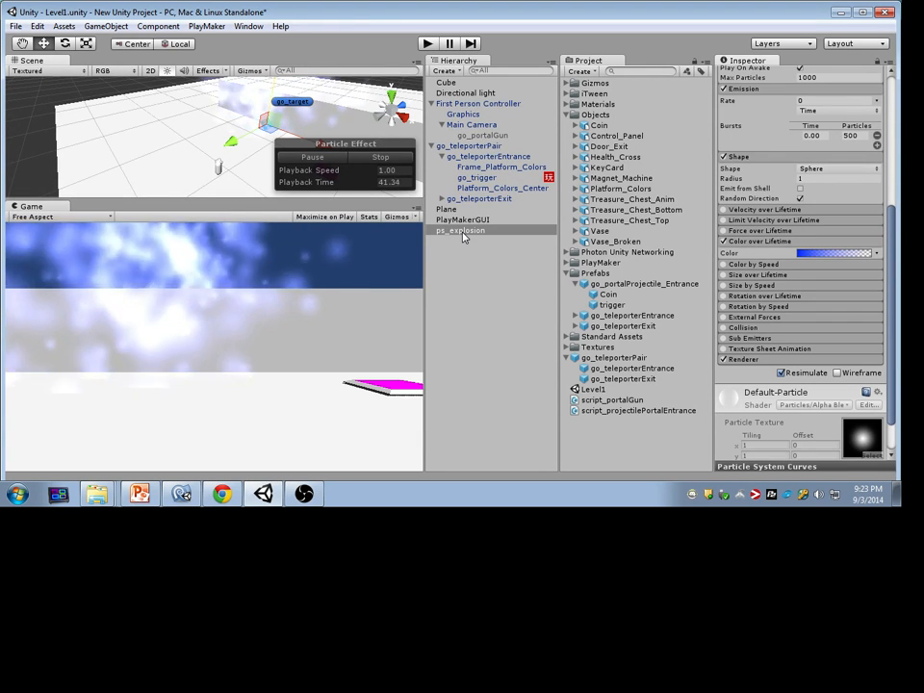
drag(463, 231, 616, 278)
click(604, 339)
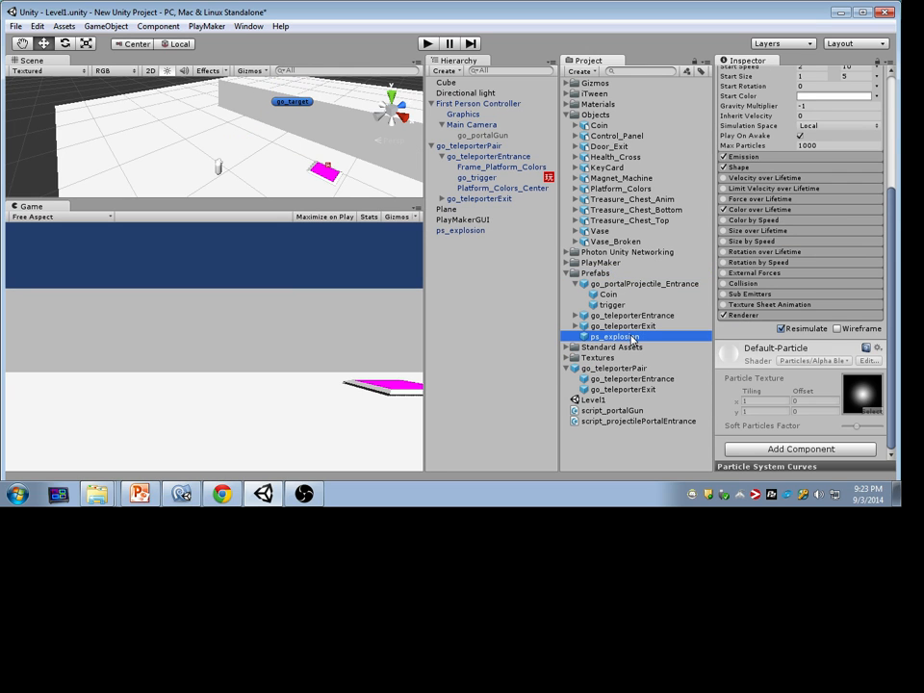
Delete the ps_explosion instance from the scene hierarchy.
click(477, 232)
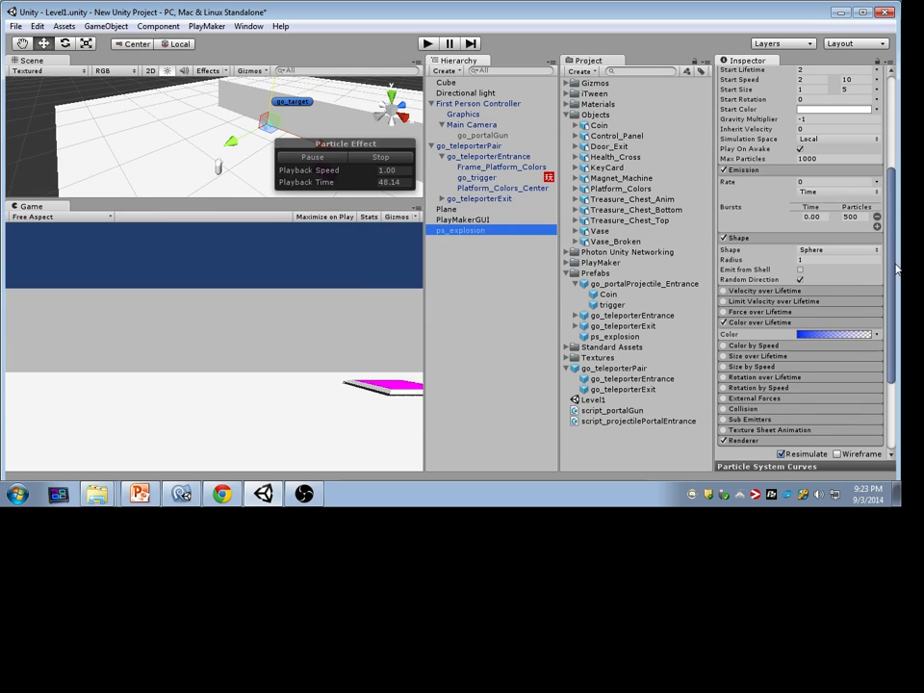
scroll(891, 270, up, 1)
click(487, 232)
key(Delete)
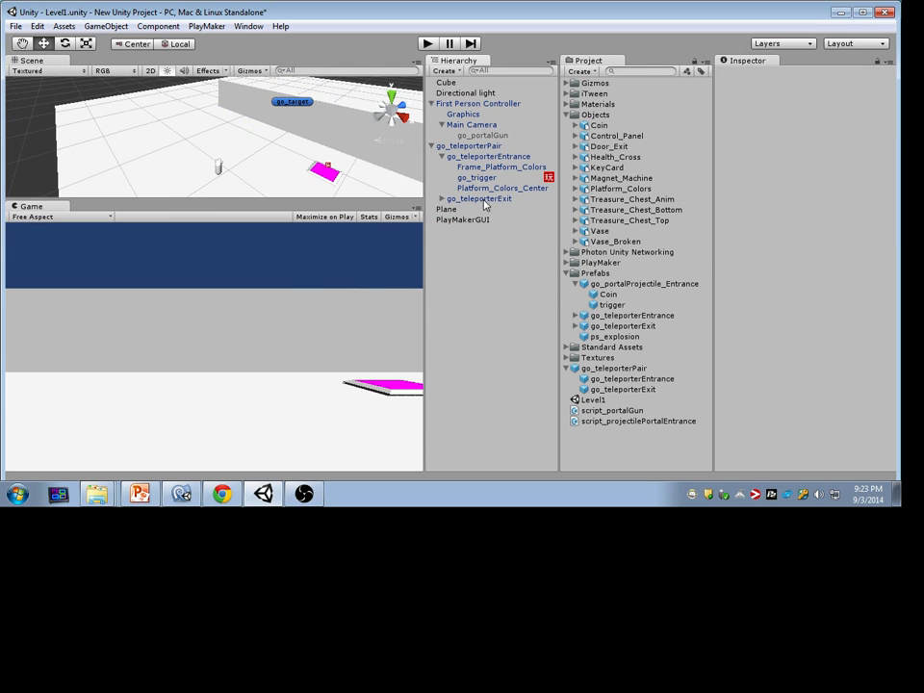
Open the go_trigger FSM for prefab editing and select its Player is inside state.
double_click(491, 178)
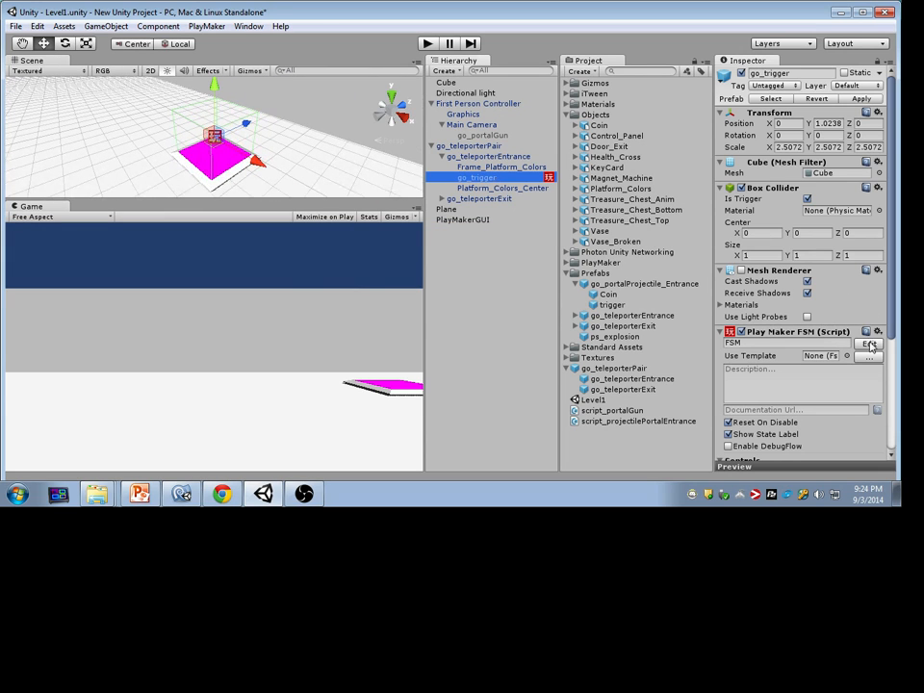
click(870, 344)
click(409, 241)
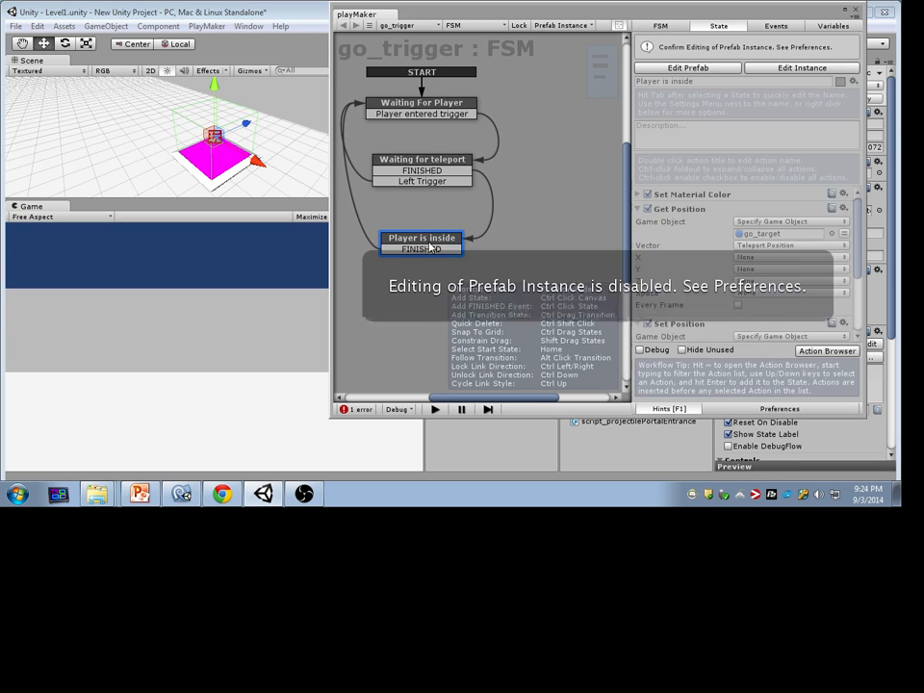
click(711, 68)
click(399, 246)
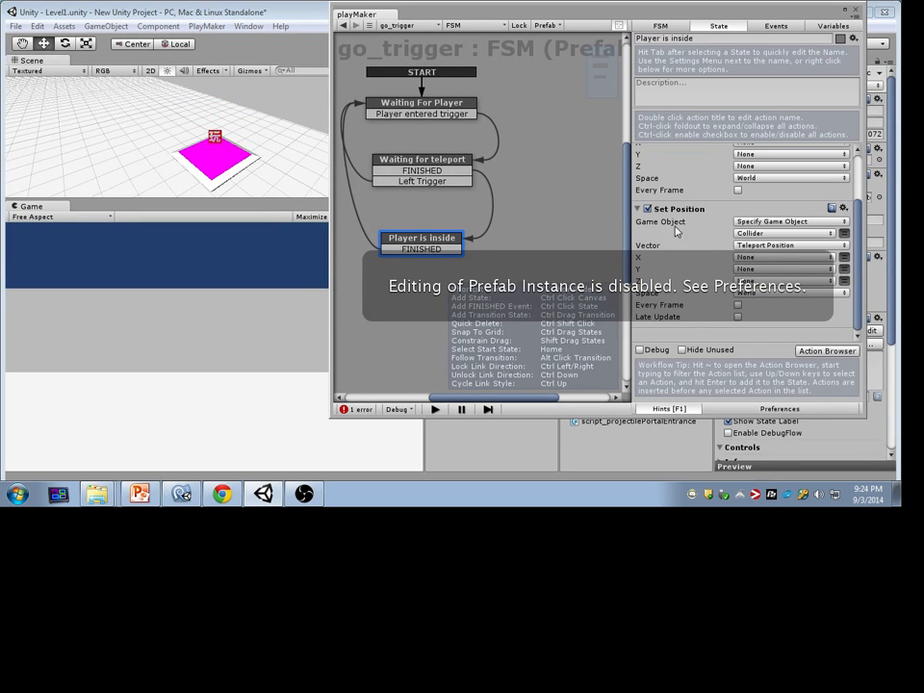
Collapse the state's actions and add a Create Object action after Set Position.
scroll(636, 208, up, 3)
click(636, 167)
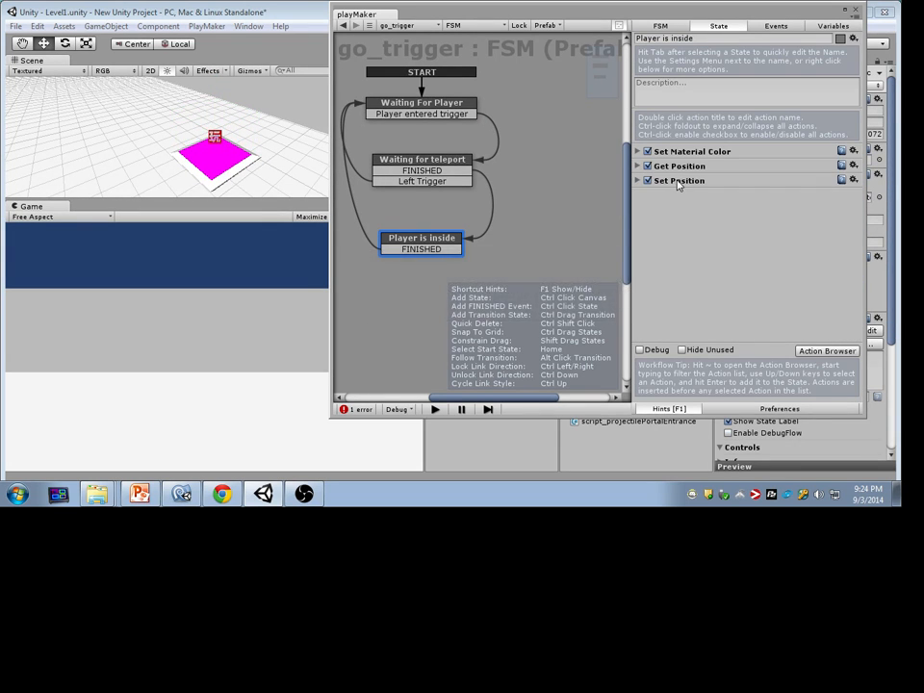
click(826, 351)
text(Create)
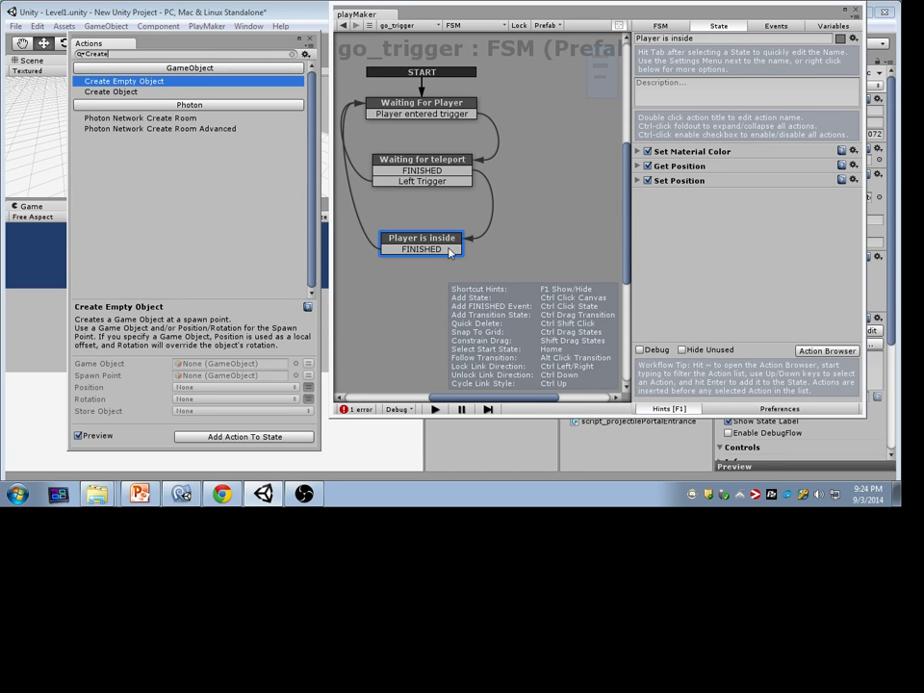
drag(193, 93, 787, 181)
click(310, 38)
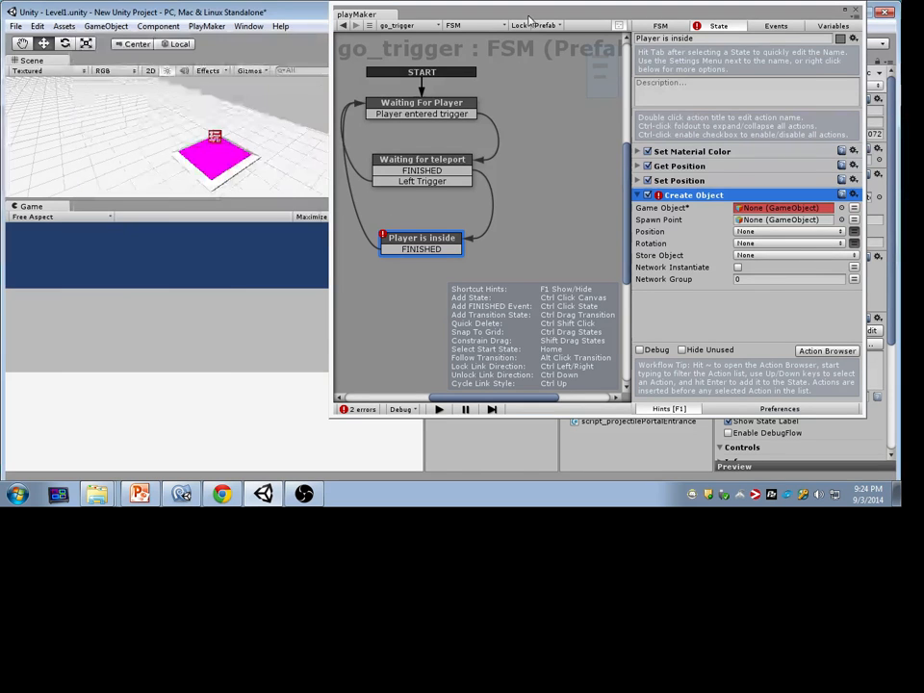
Assign the ps_explosion prefab as the Game Object of the Create Object action.
drag(552, 14, 195, 81)
click(617, 340)
drag(617, 340, 424, 277)
mouse_move(435, 90)
mouse_down()
mouse_move(397, 115)
mouse_move(419, 85)
mouse_up()
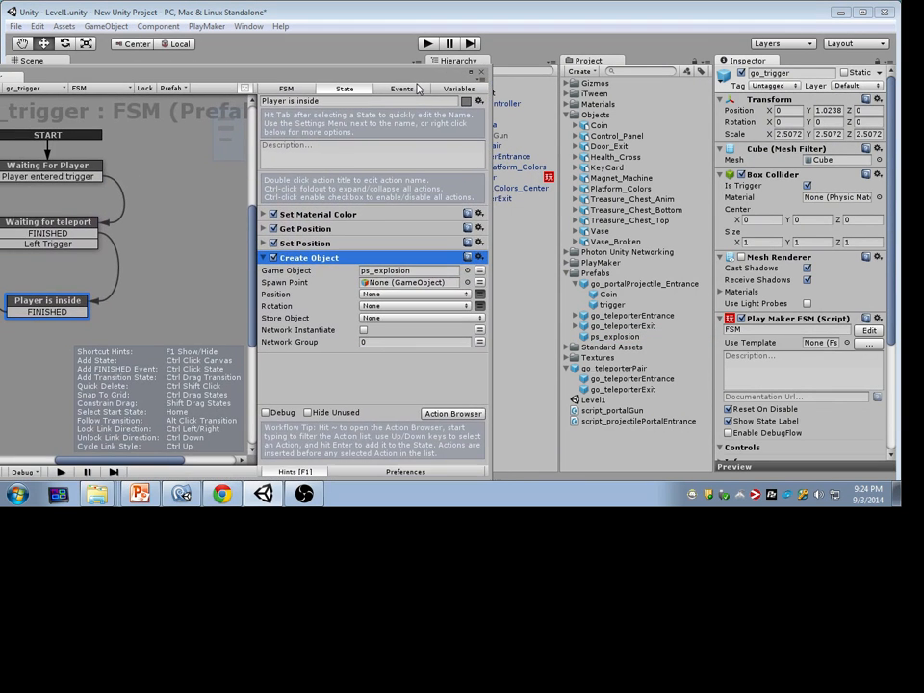
Switch the Create Object action's Spawn Point to a variable and choose Collider.
click(481, 283)
click(453, 283)
click(390, 310)
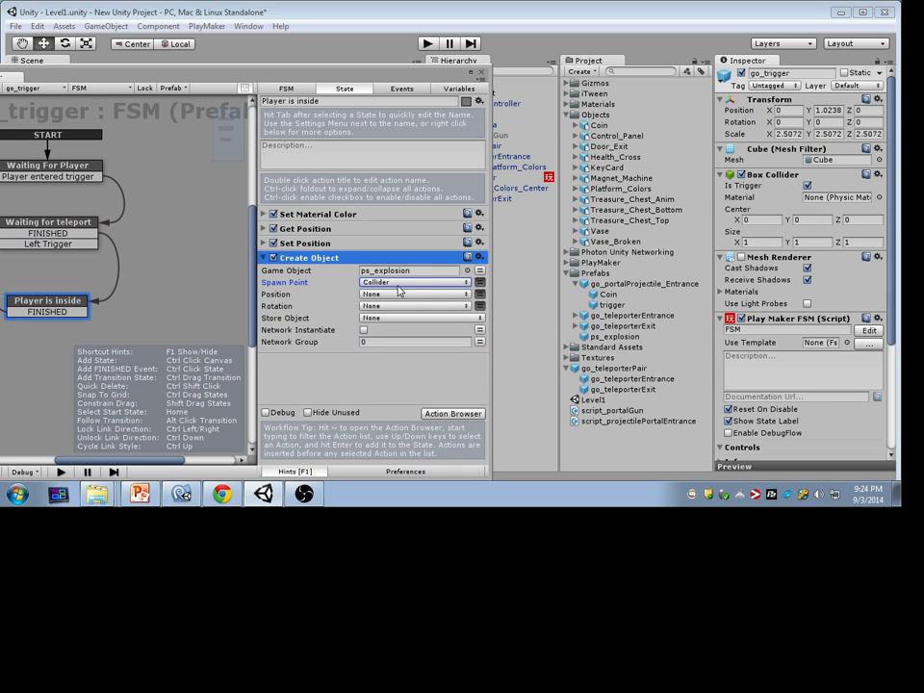
Play the scene and walk the player onto the teleporter entrance to test the explosion at the destination.
drag(413, 78, 830, 109)
click(430, 45)
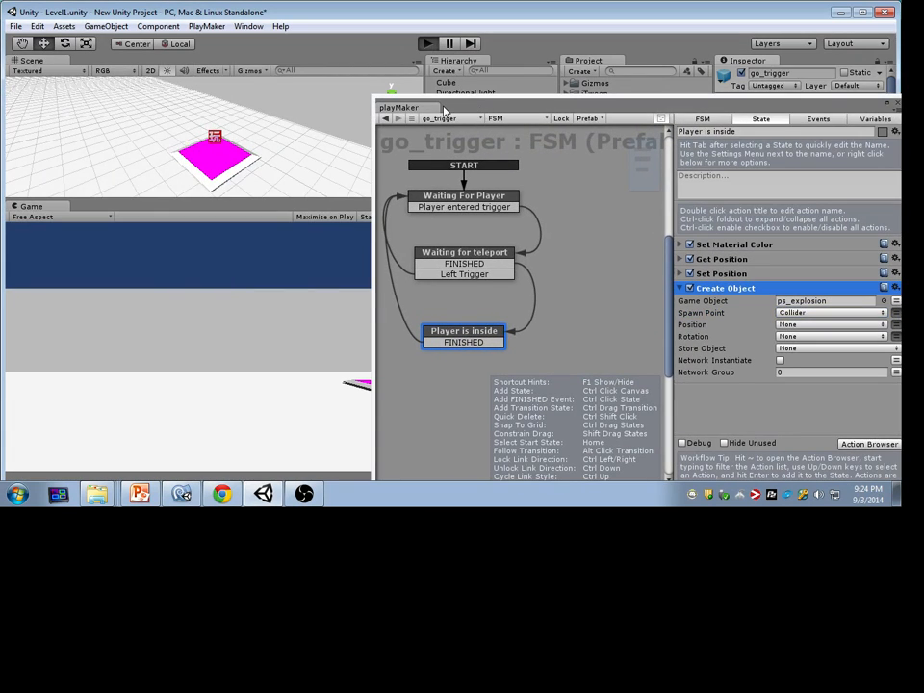
drag(444, 111, 605, 110)
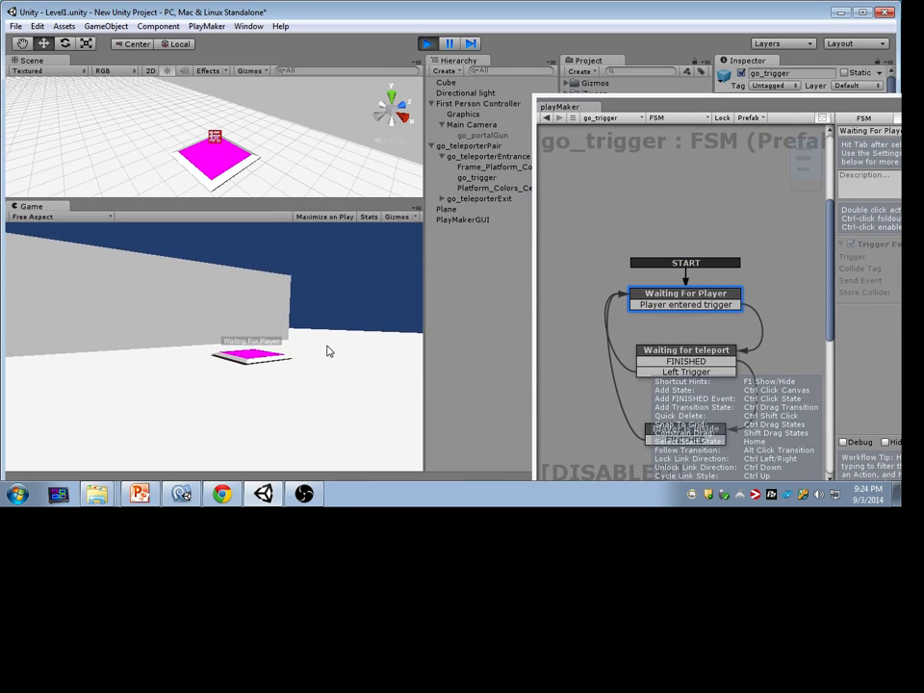
key(w)
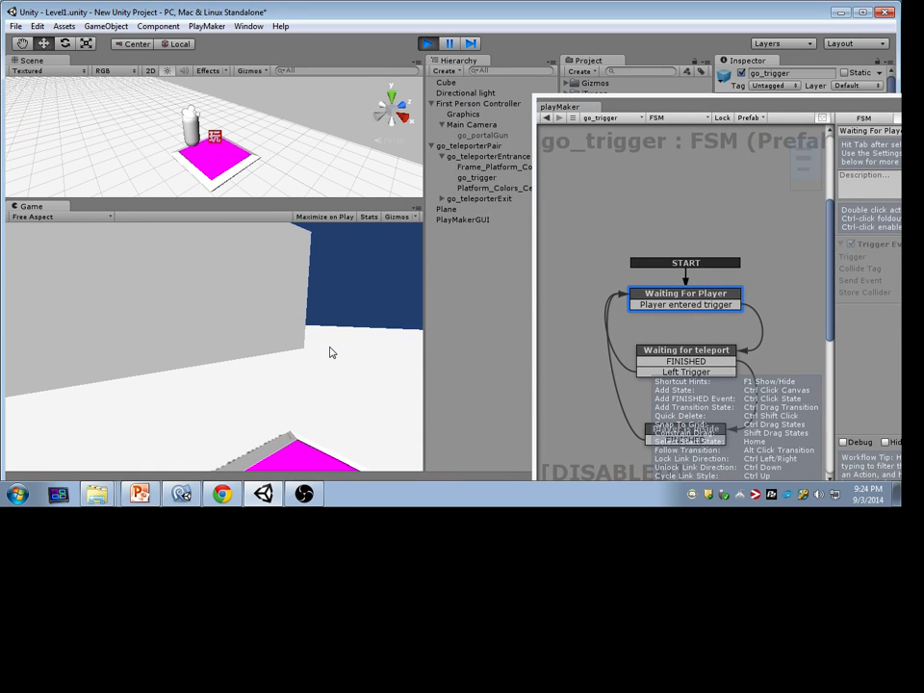
key(w)
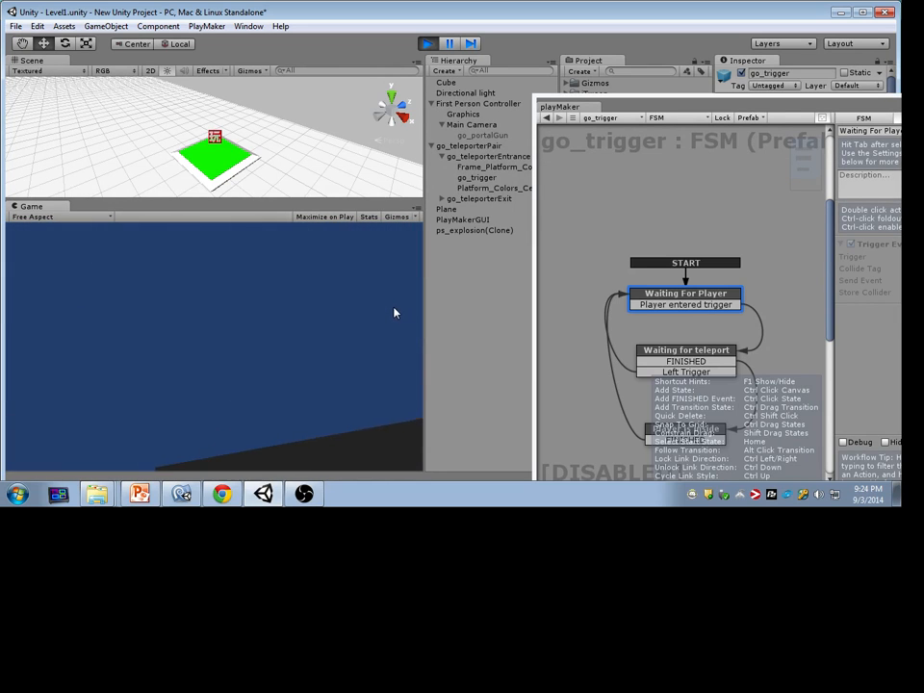
key(w)
key(d)
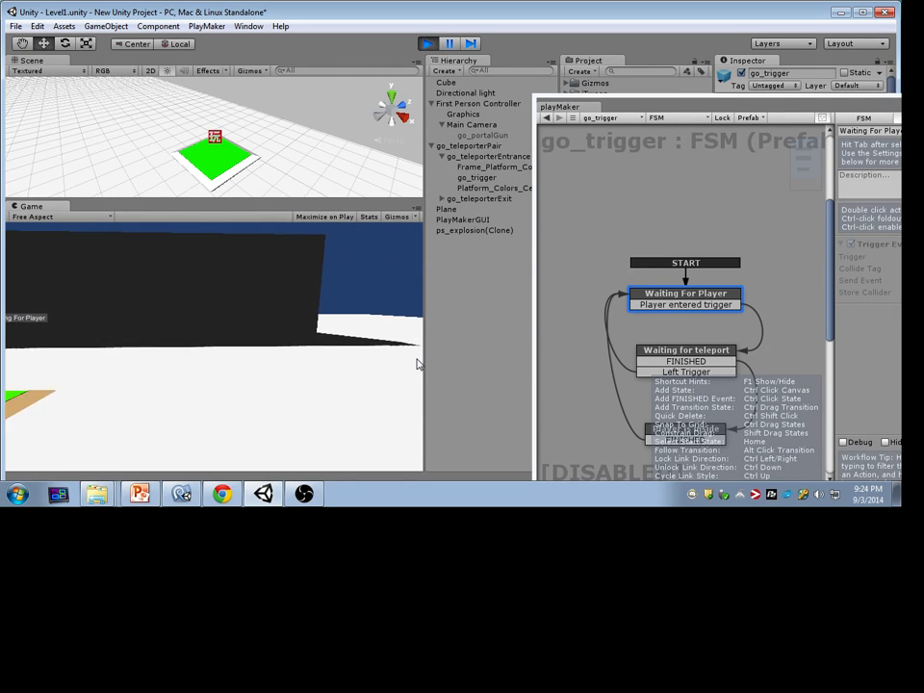
key(w)
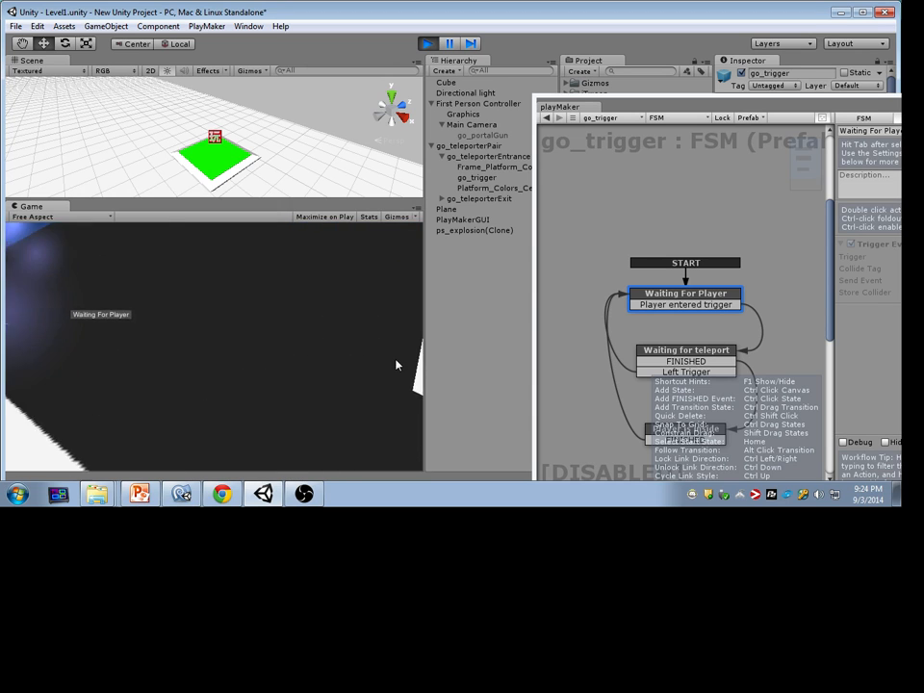
Walk the player back to the teleporter entrance and trigger the explosion once more.
key(alt+Tab)
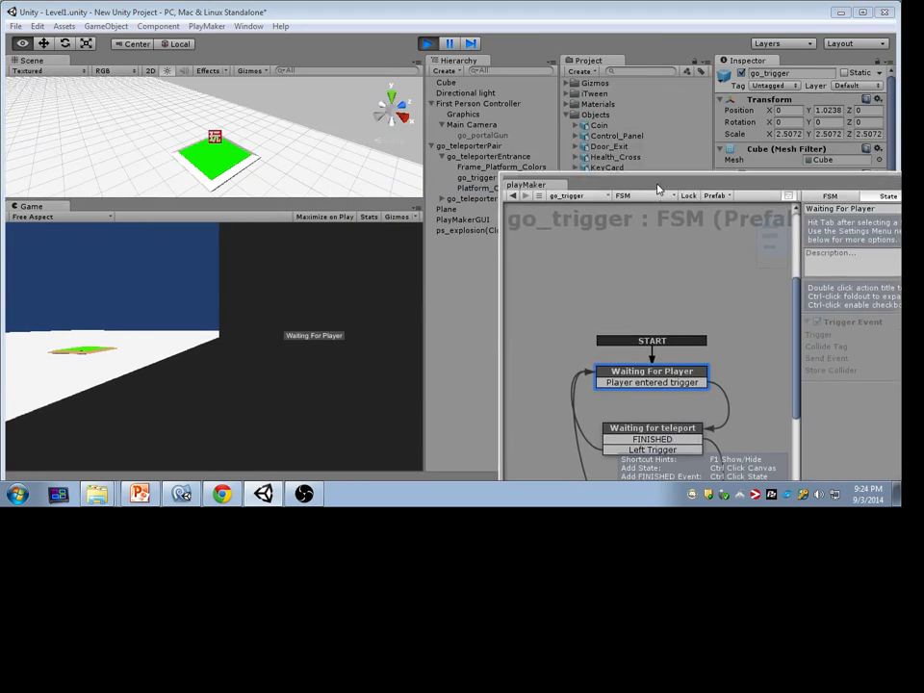
key(w)
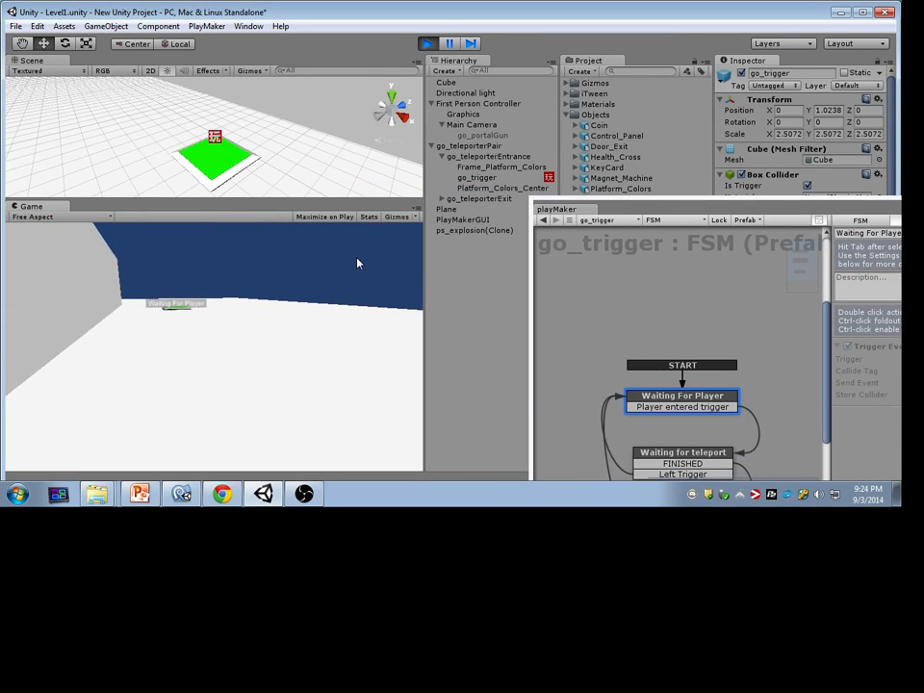
key(w)
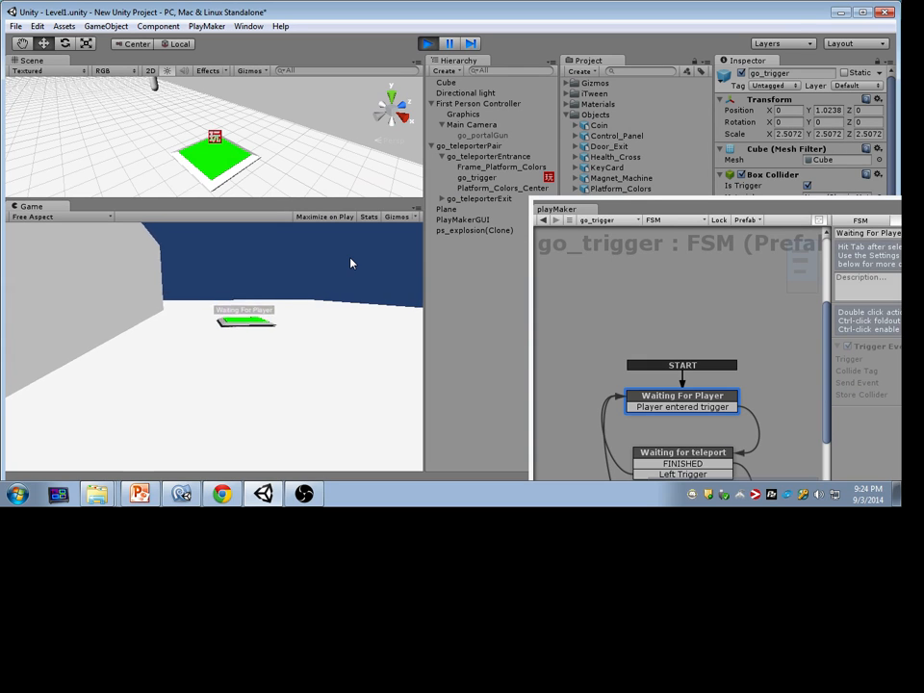
key(w)
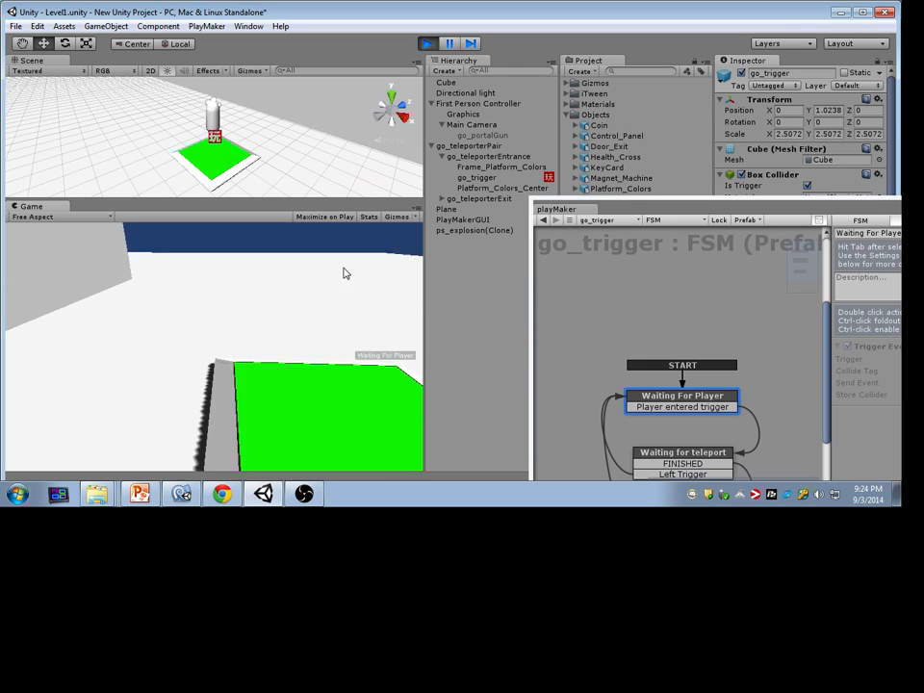
Turn off Looping on the ps_explosion prefab and stop play mode.
key(alt+Tab)
drag(637, 211, 721, 398)
click(633, 341)
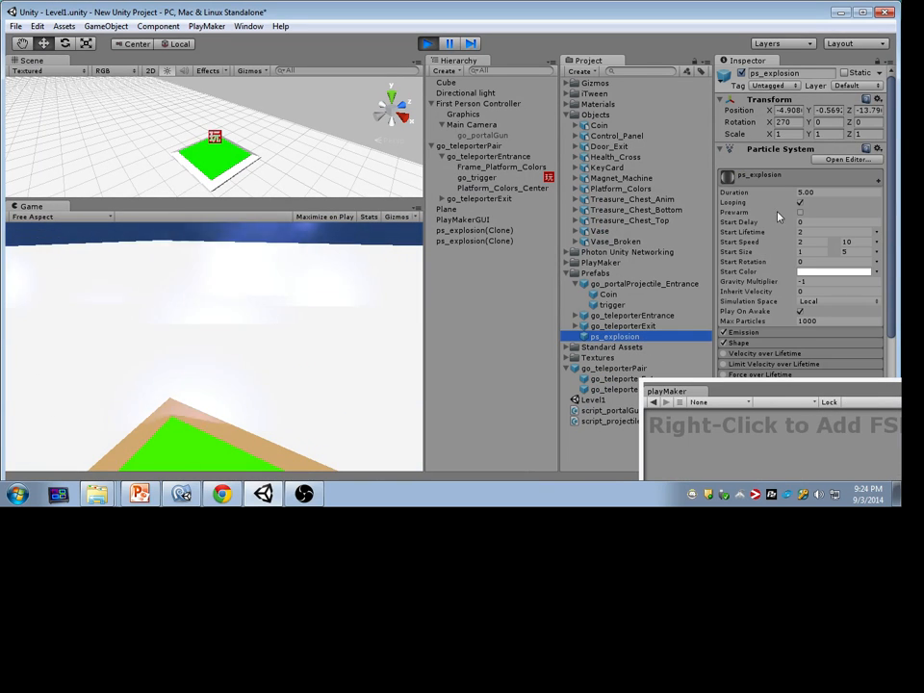
click(429, 45)
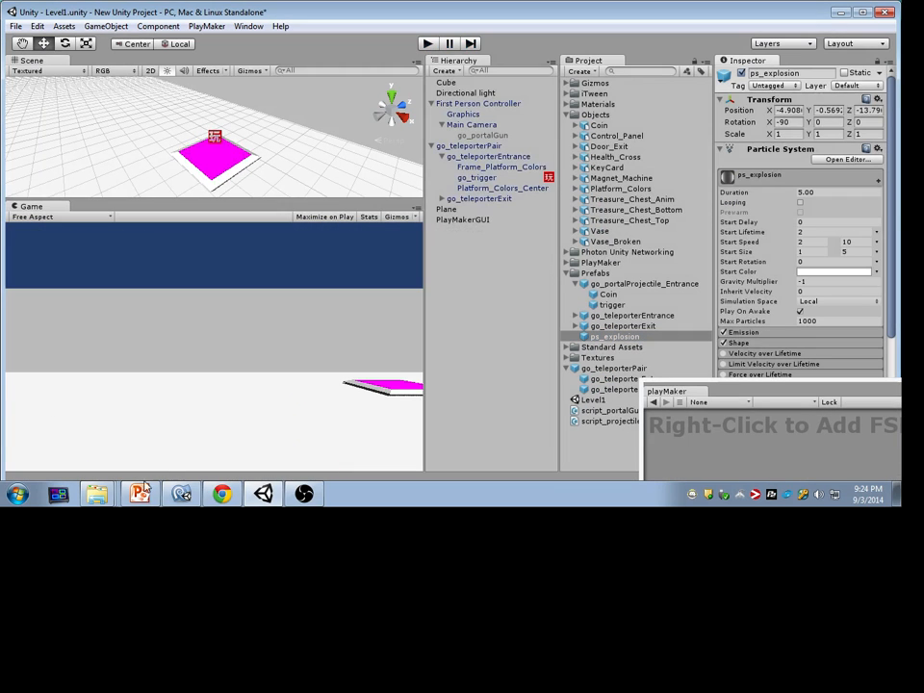
Open bfxr.net in Chrome and raise the system volume.
click(221, 494)
text(bfxr.net)
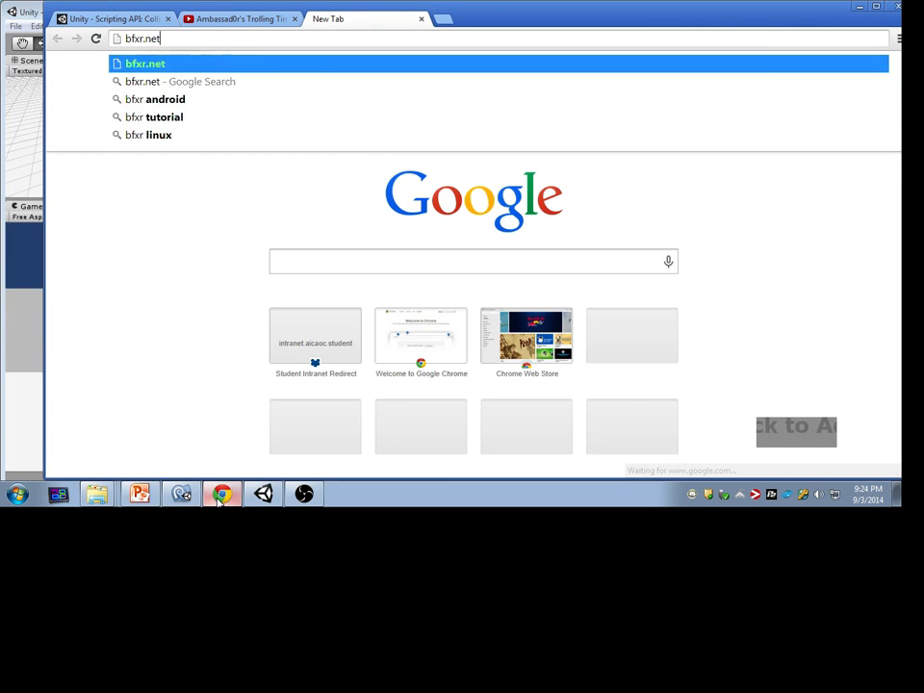
key(Return)
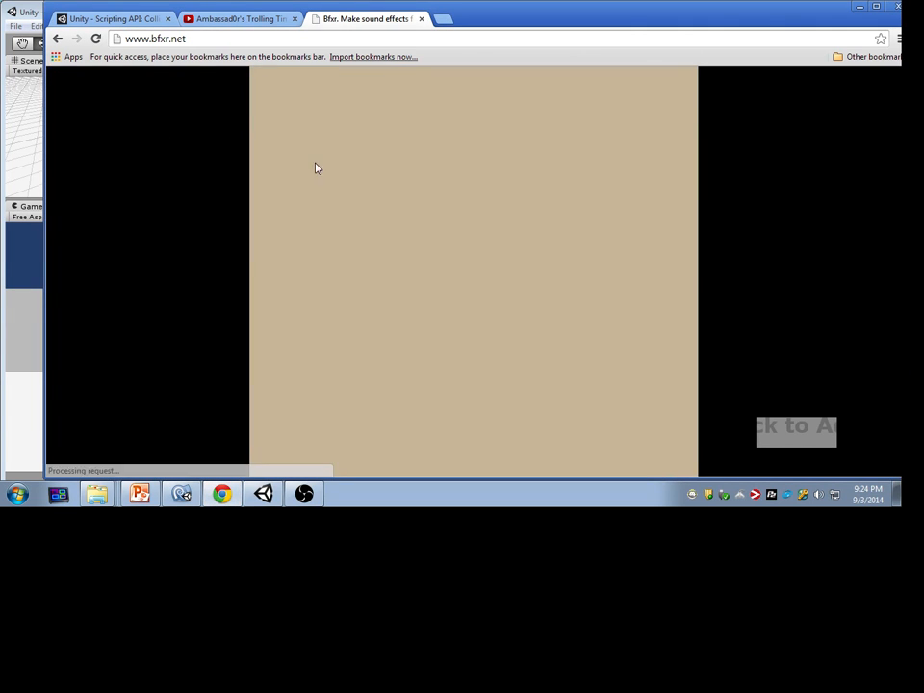
click(820, 494)
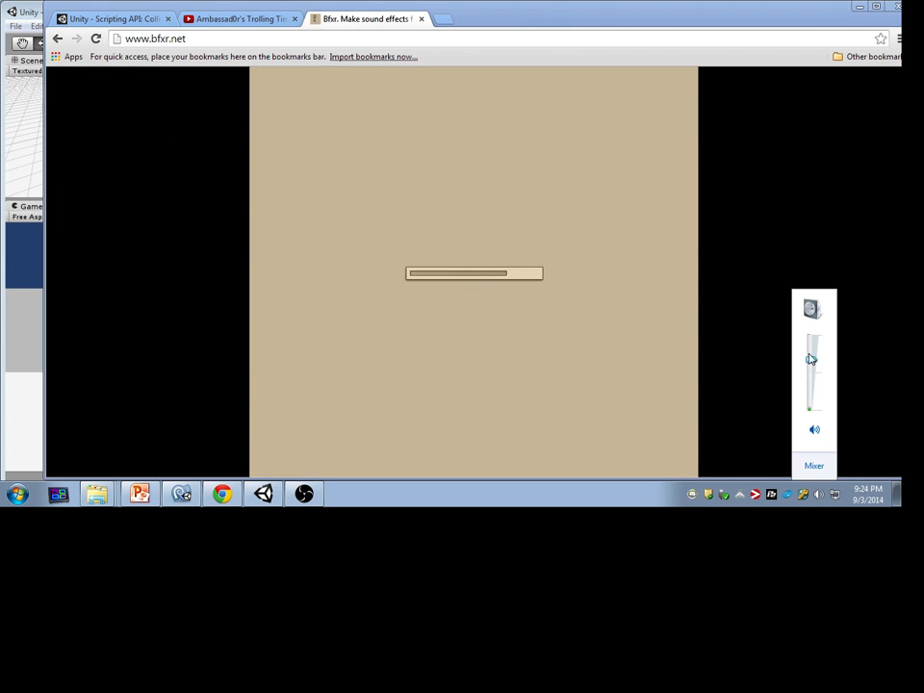
drag(810, 358, 812, 343)
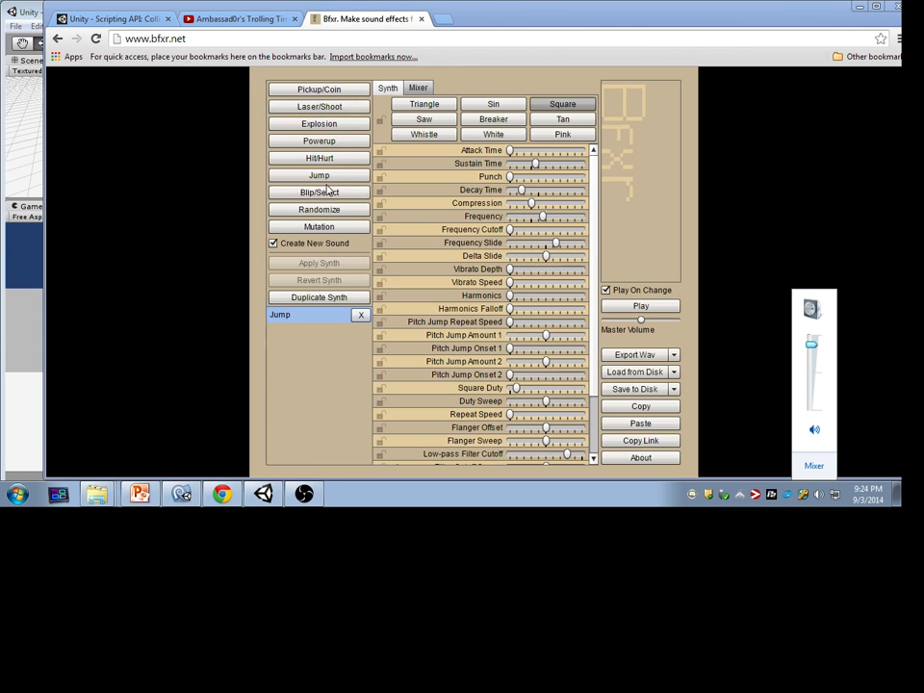
Generate four randomized sounds in Bfxr, lowering the system volume after the first one.
click(328, 209)
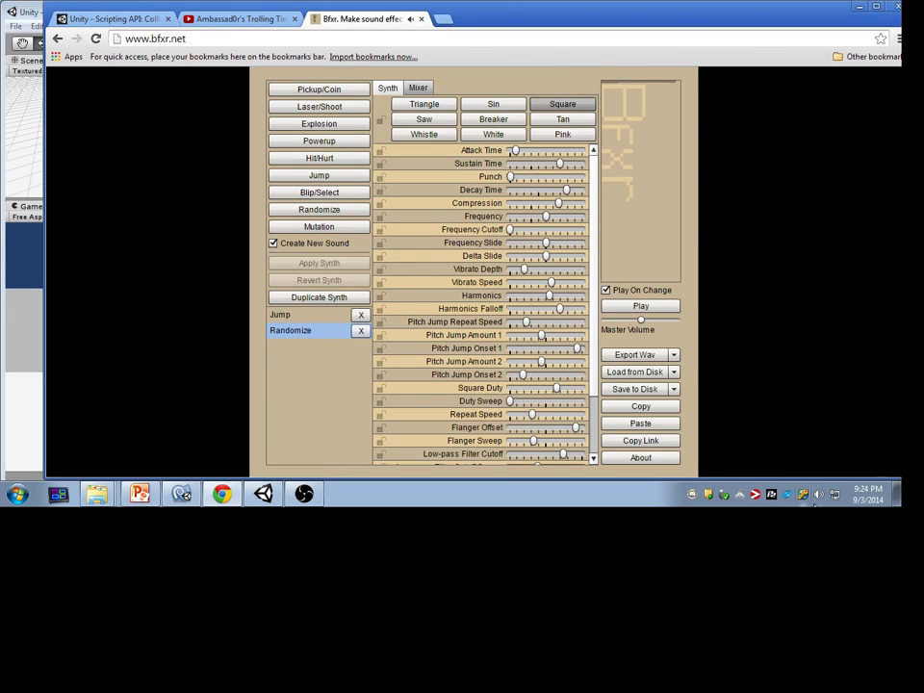
click(819, 493)
click(814, 389)
click(339, 212)
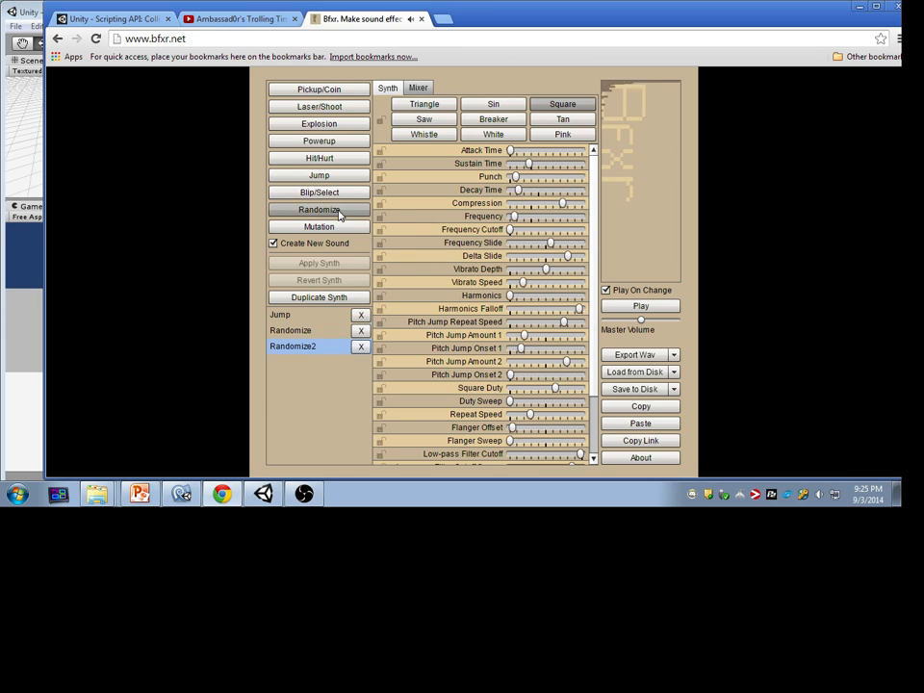
click(339, 214)
click(339, 214)
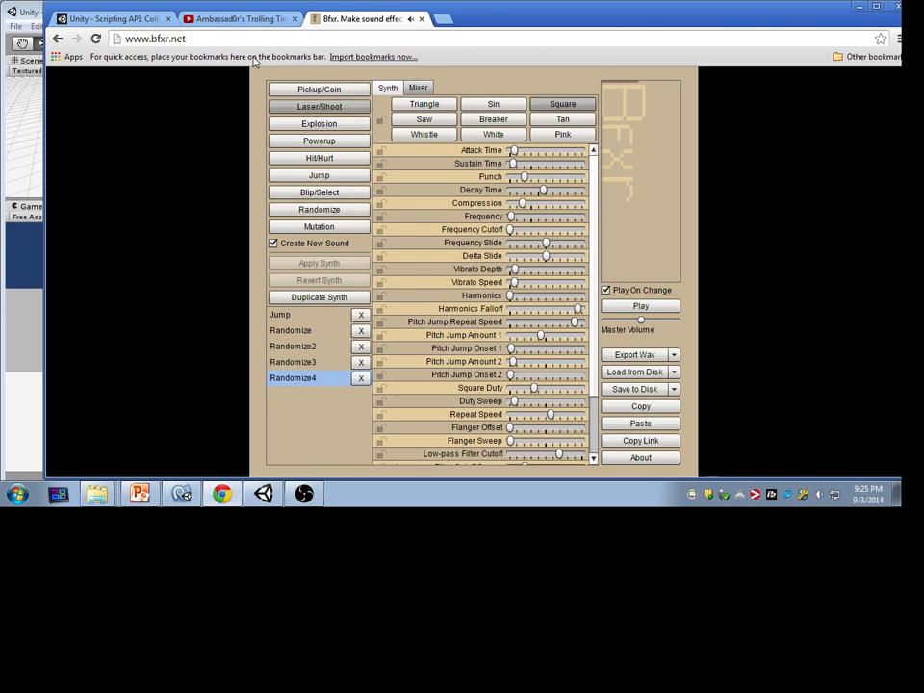
Close the YouTube tab and generate an Explosion, a Powerup and a second Explosion sound.
middle_click(248, 24)
click(332, 124)
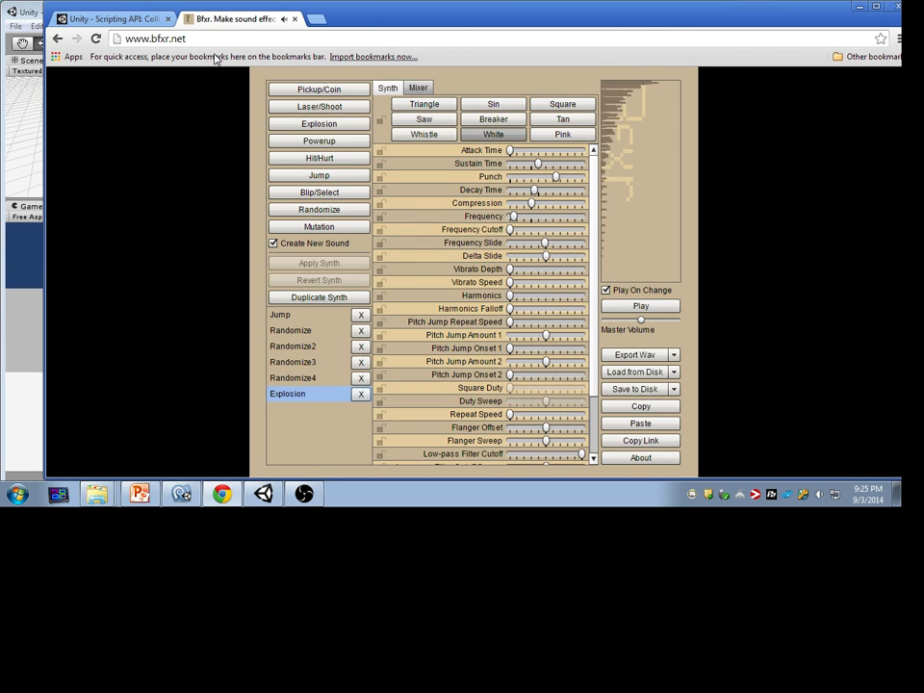
click(346, 141)
click(336, 125)
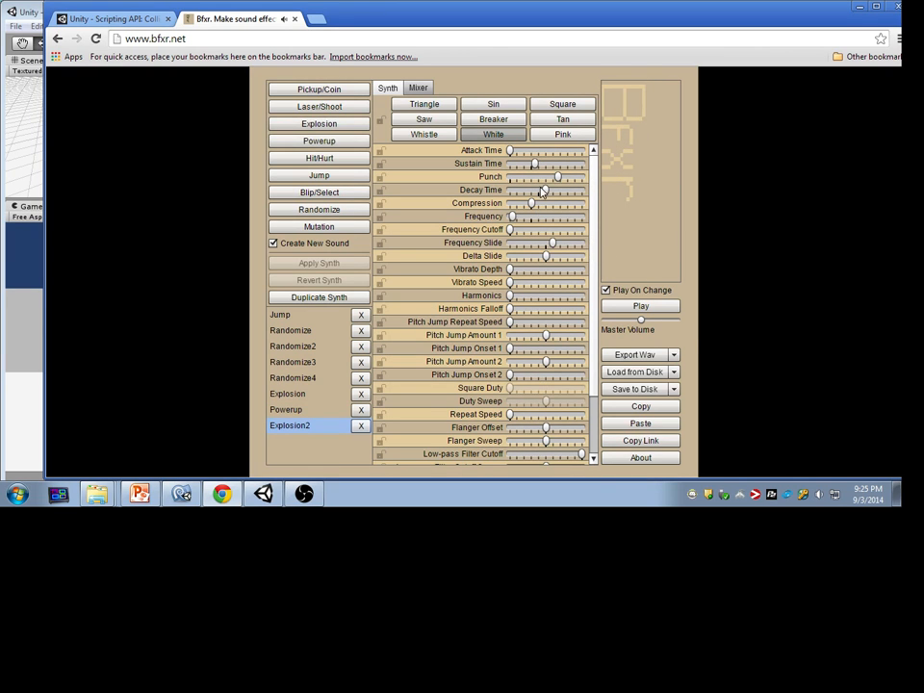
Replay the second explosion sound and export it to the Desktop as Explosion2.wav.
click(418, 87)
click(387, 88)
click(619, 307)
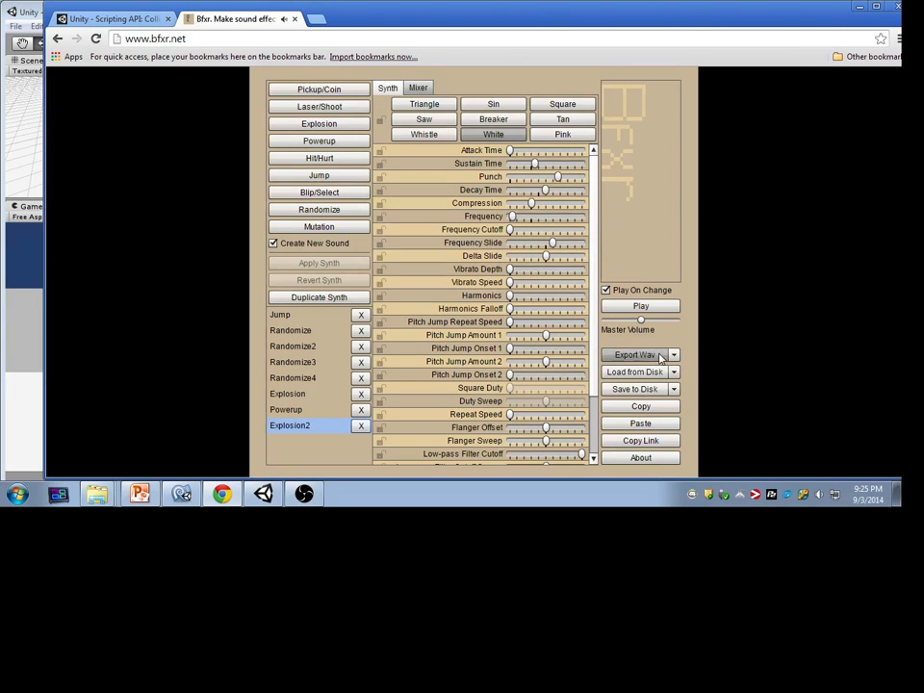
click(635, 354)
click(116, 92)
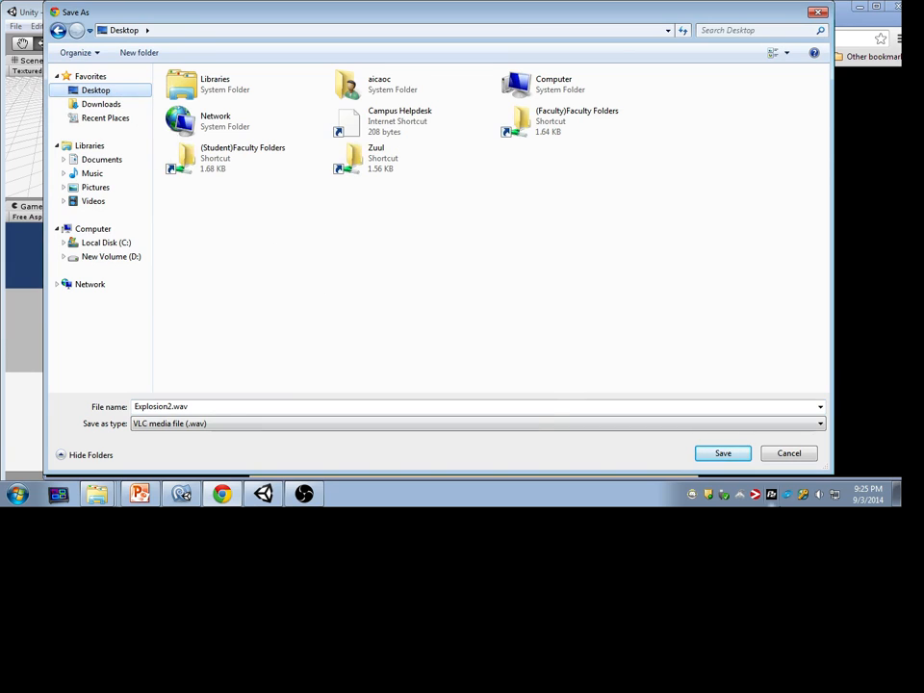
key(Return)
Switch back to Unity and import Explosion2.wav from the Desktop into the project's assets.
click(264, 494)
click(17, 494)
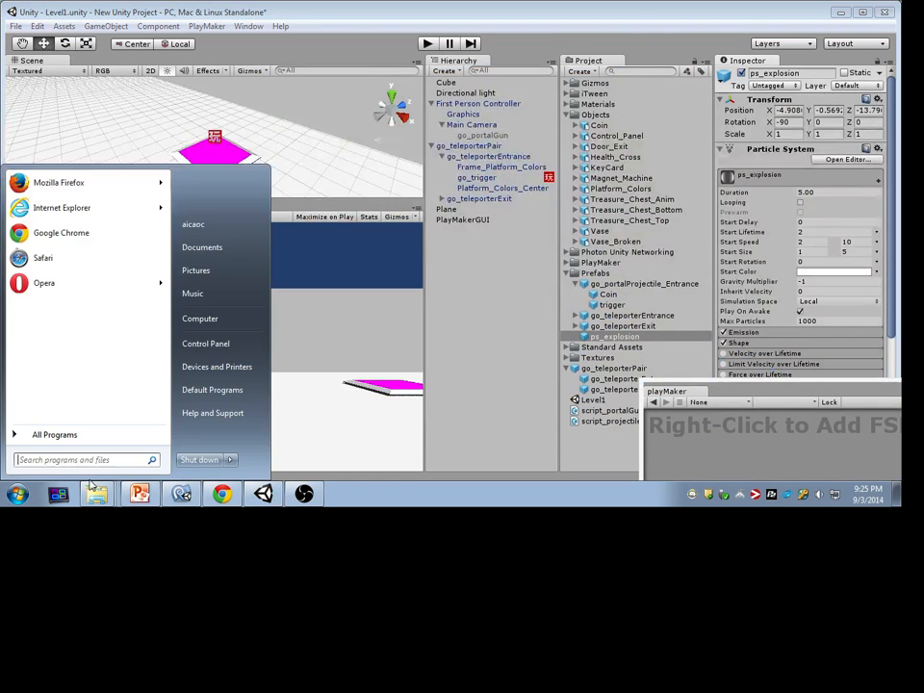
click(97, 492)
click(17, 494)
click(197, 245)
click(149, 163)
drag(334, 89, 63, 241)
drag(540, 226, 265, 173)
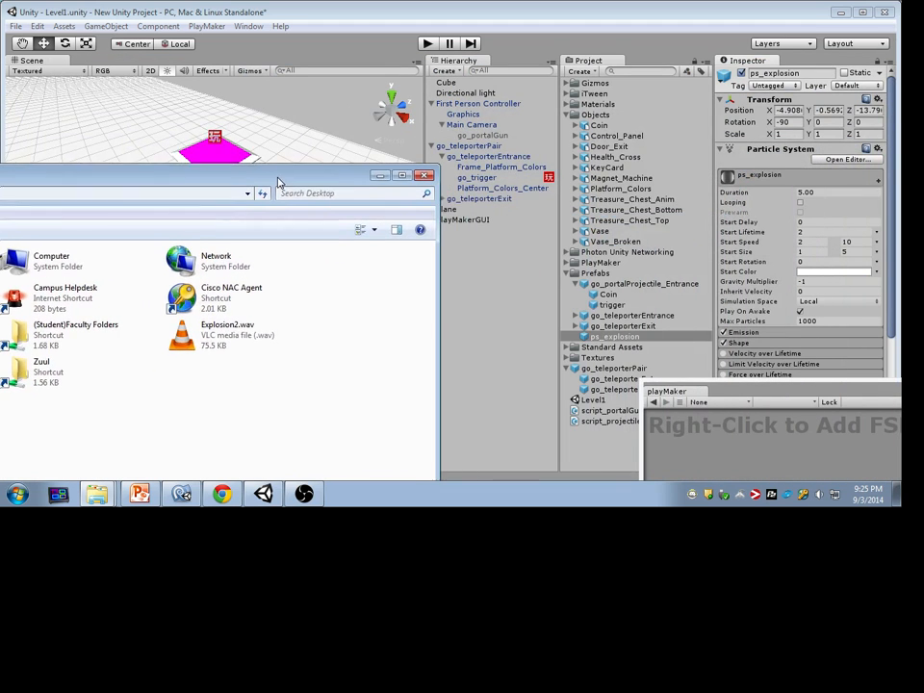
drag(231, 325, 617, 440)
Enable prefab editing for the go_trigger FSM and add a Play Sound action to the Player is inside state.
drag(744, 390, 106, 139)
click(545, 177)
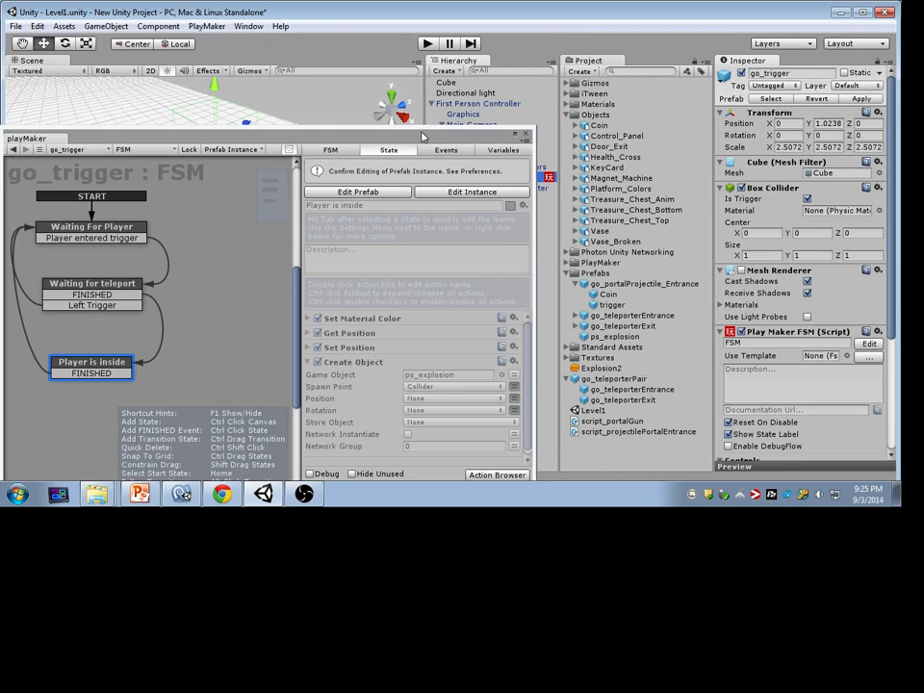
drag(423, 135, 427, 95)
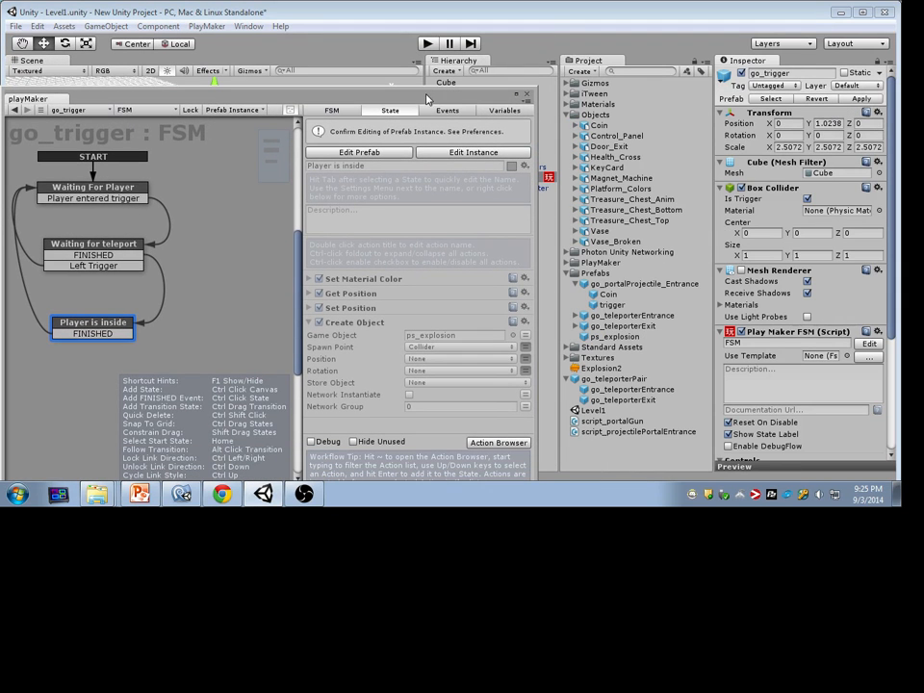
click(408, 154)
click(502, 443)
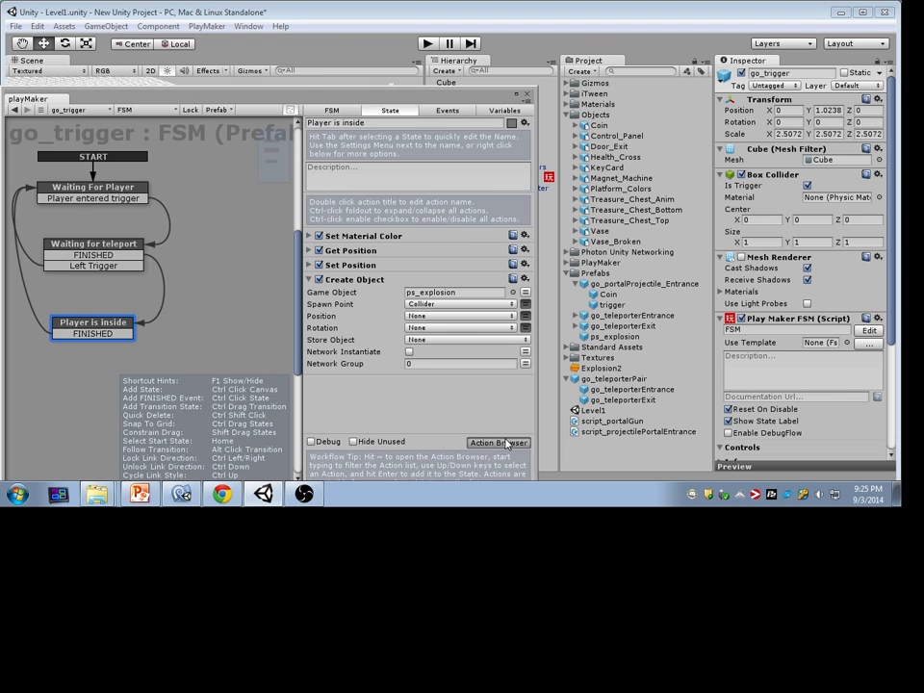
text(Play sou)
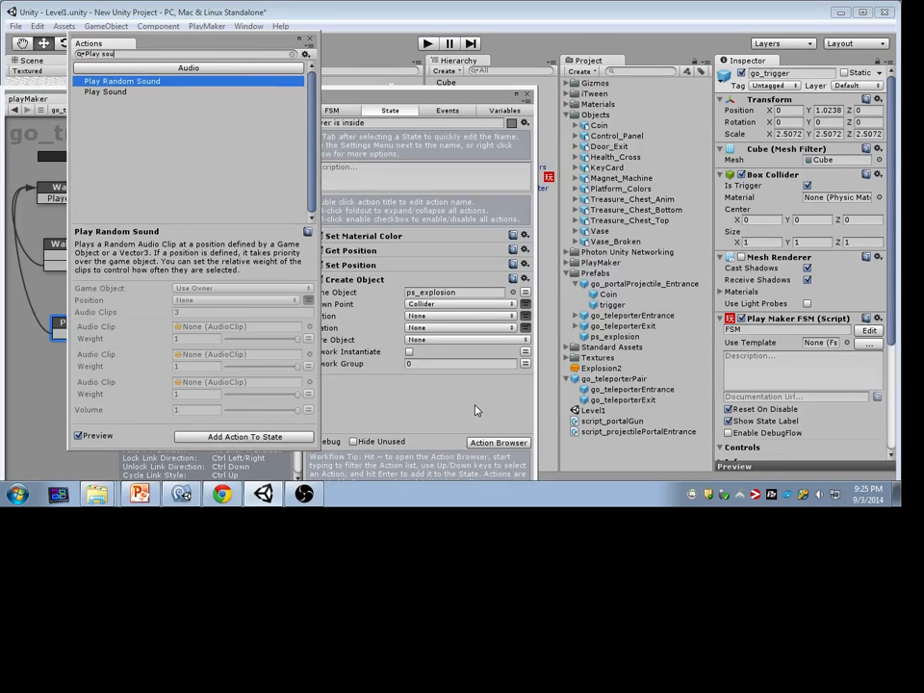
key(Down)
key(Return)
Assign Explosion2 as the Play Sound audio clip and set its Position to Teleport Position.
drag(599, 366, 444, 395)
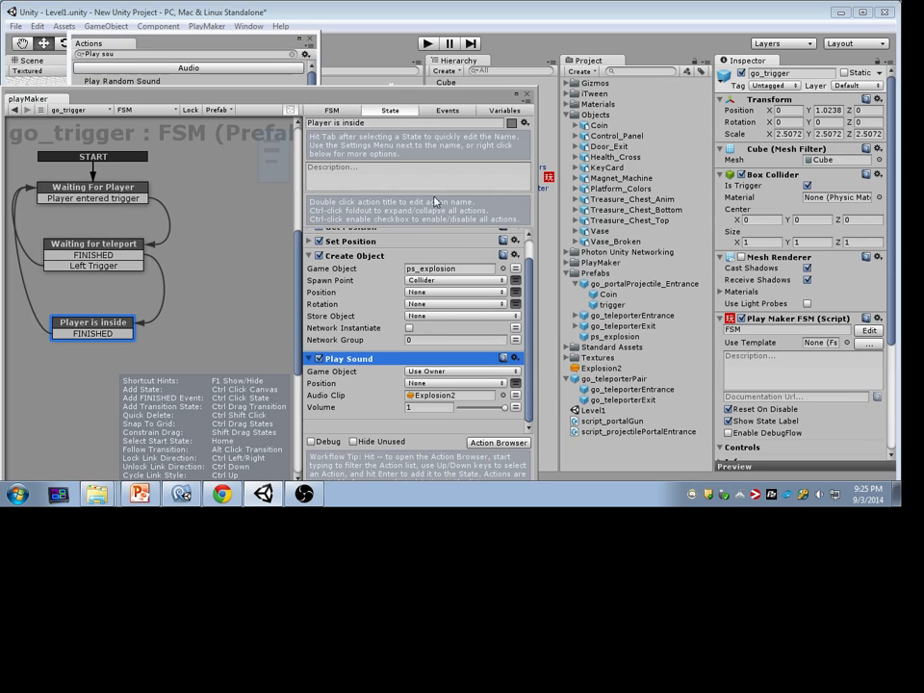
click(310, 41)
click(438, 385)
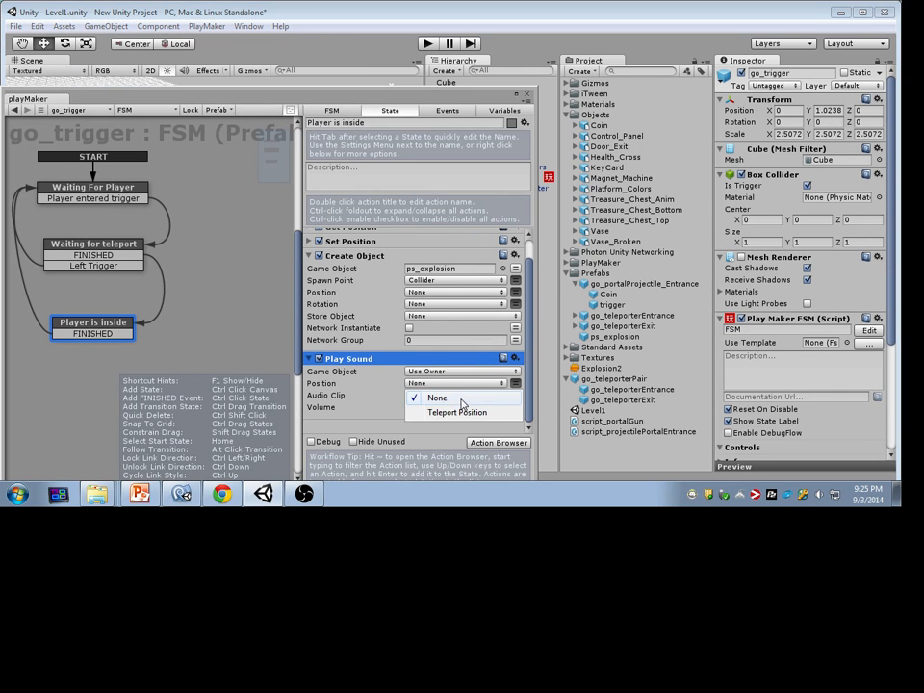
click(453, 412)
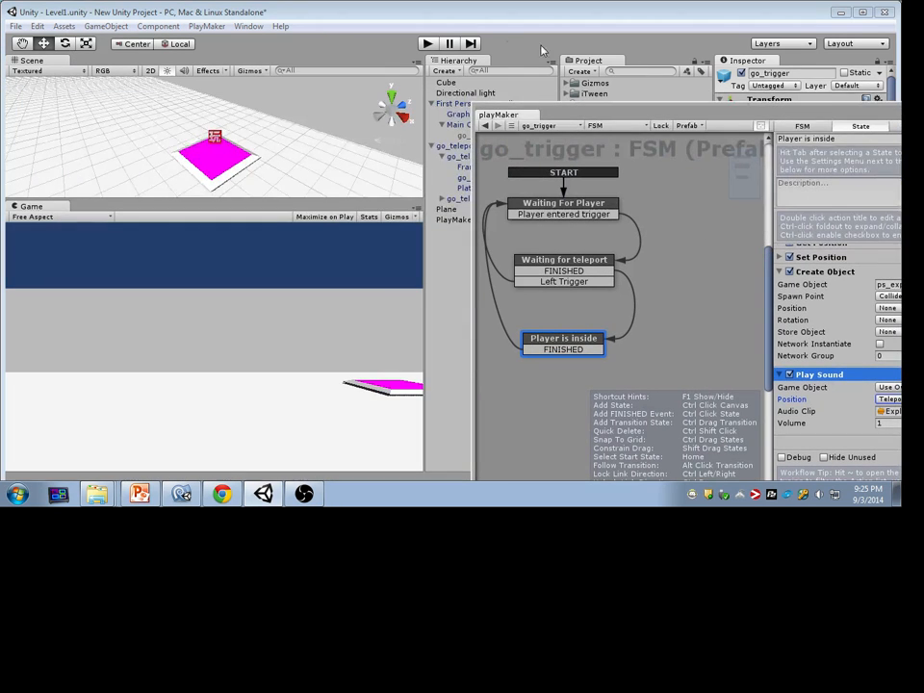
Test the teleport sound in play mode by walking the player onto the entrance, stop playing and close the PlayMaker editor.
click(427, 43)
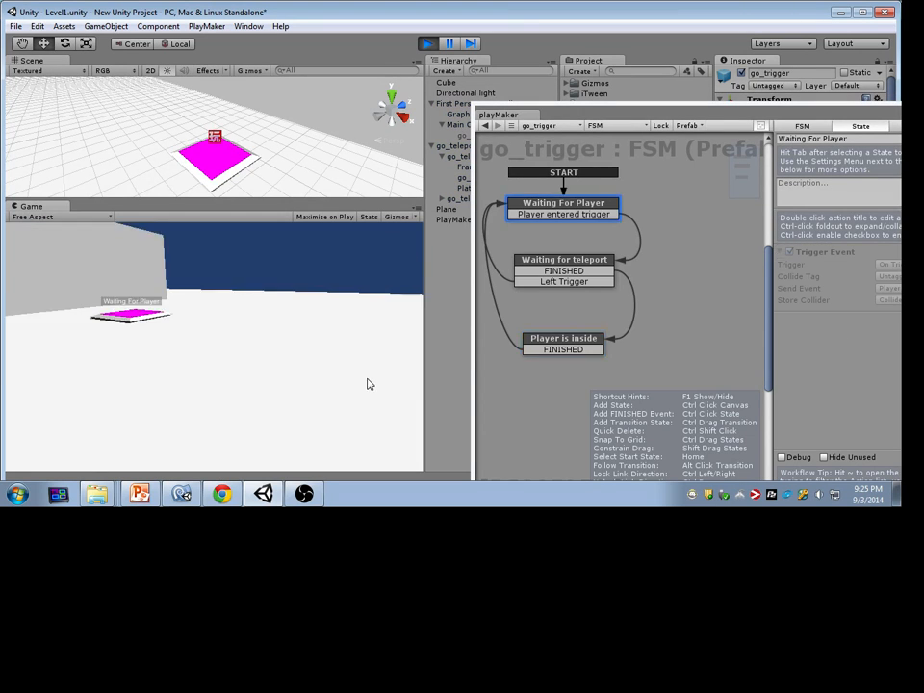
key(w)
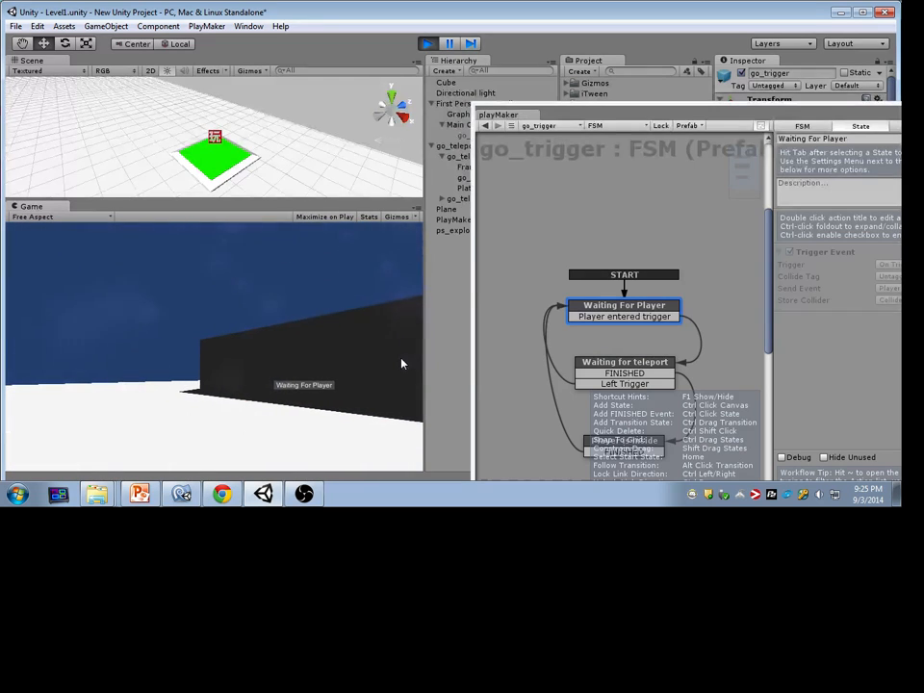
key(alt+Tab)
click(431, 44)
drag(543, 112, 224, 74)
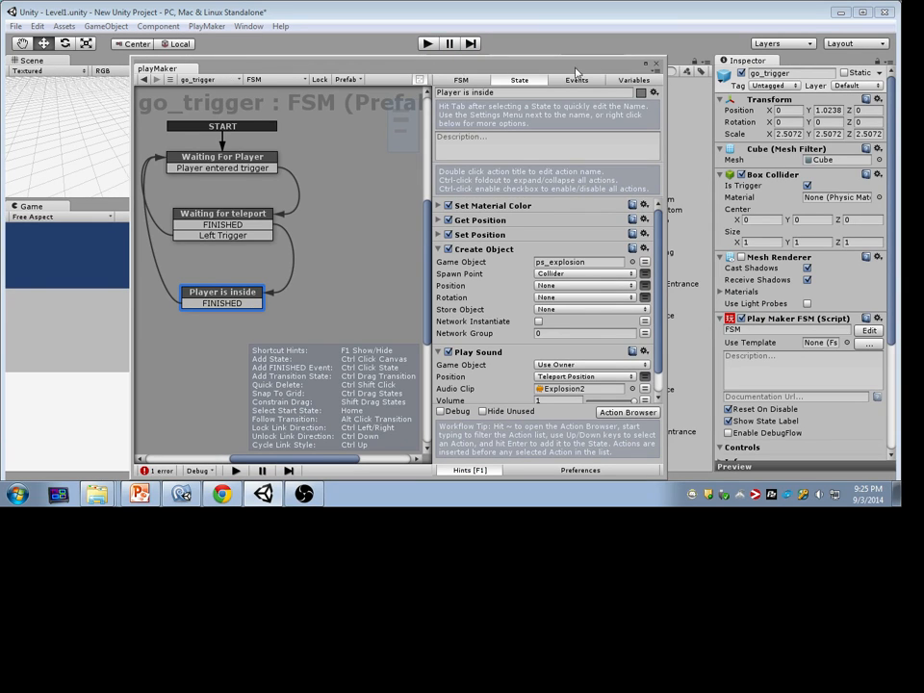
click(656, 65)
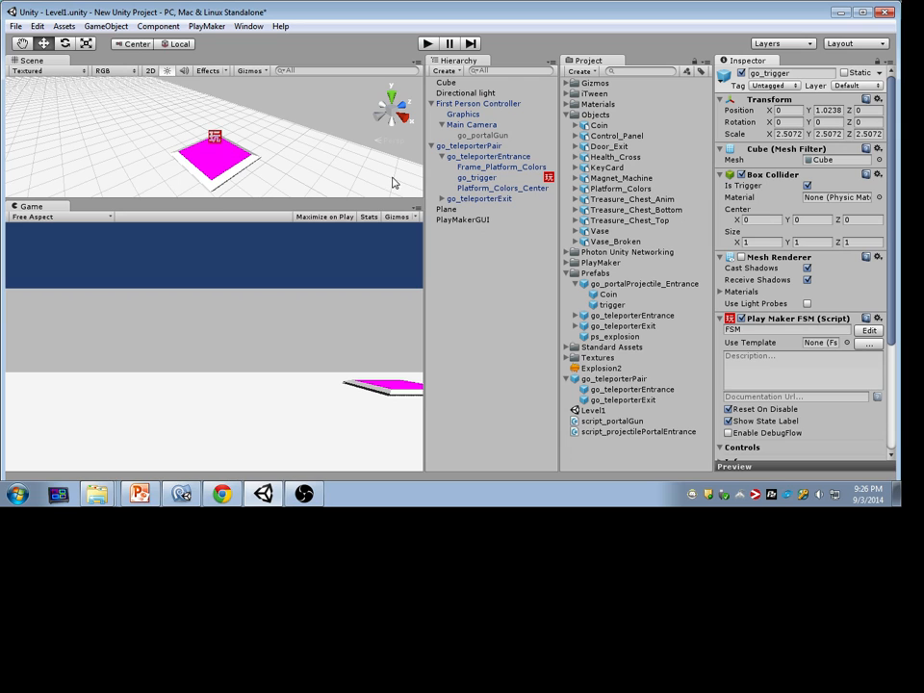
click(478, 178)
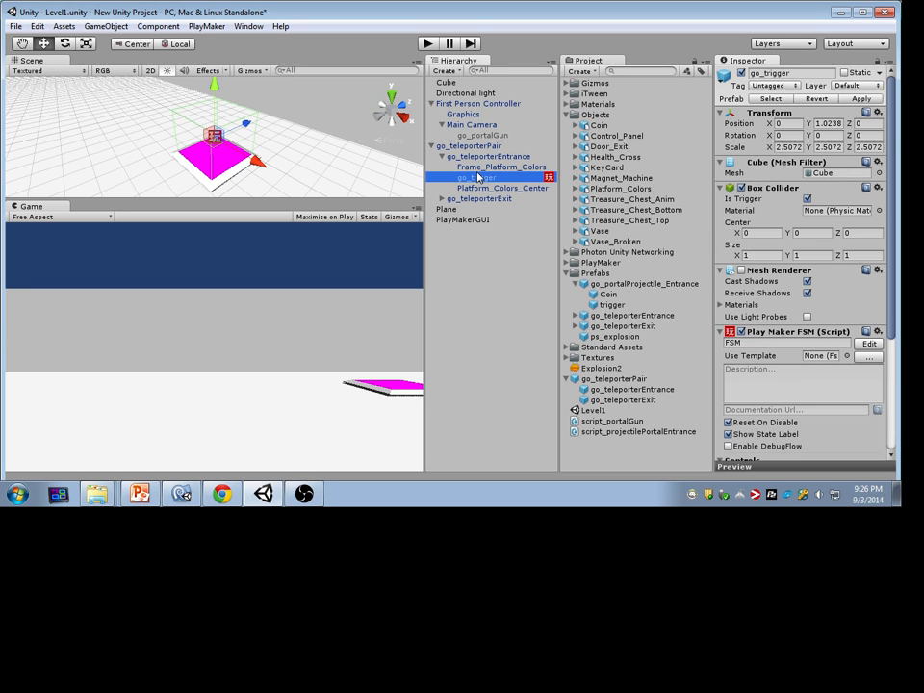
click(158, 26)
mouse_move(207, 26)
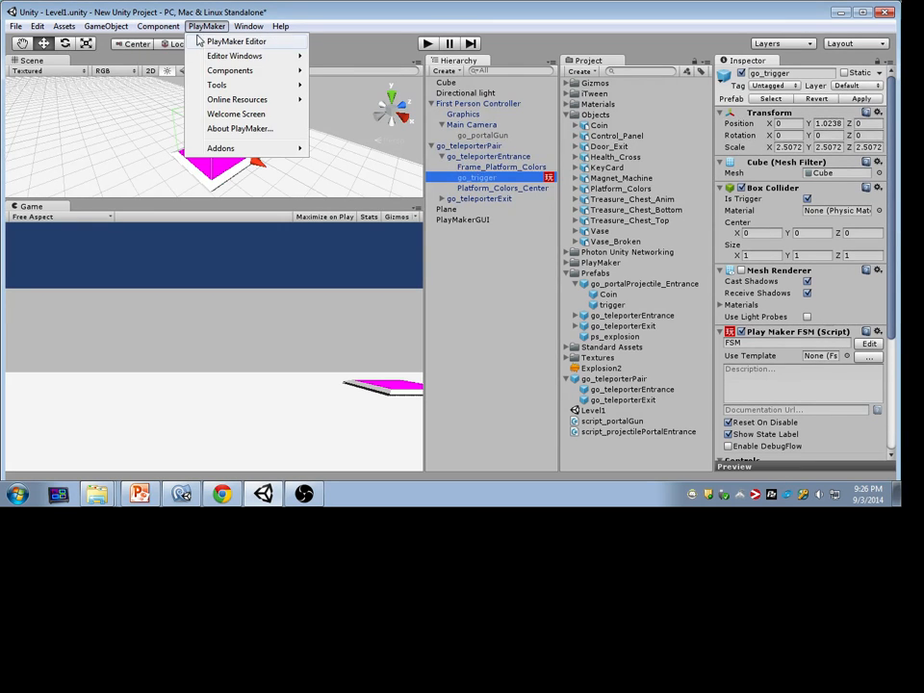
mouse_move(234, 56)
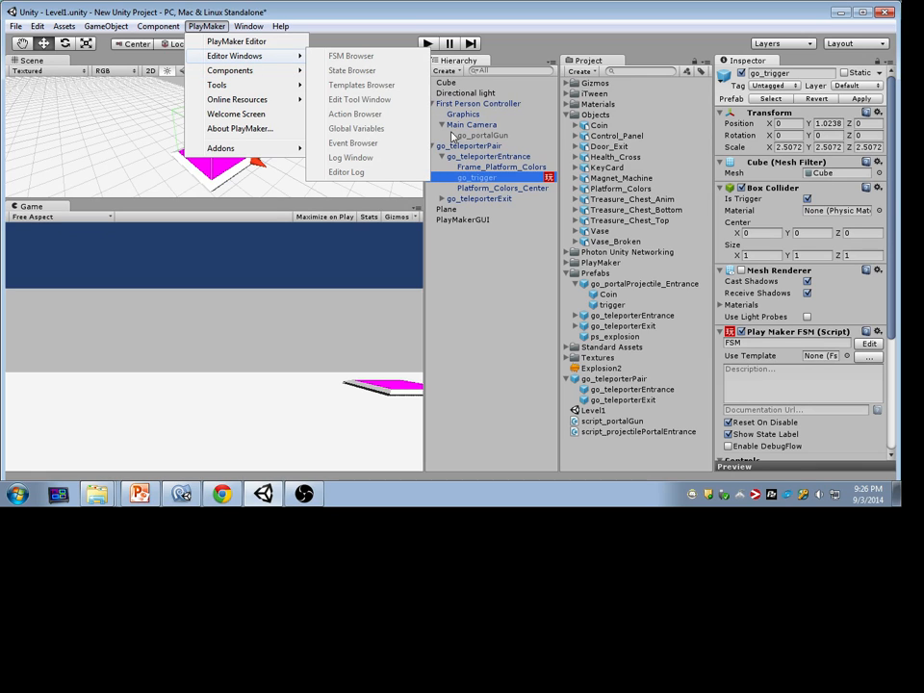
click(505, 258)
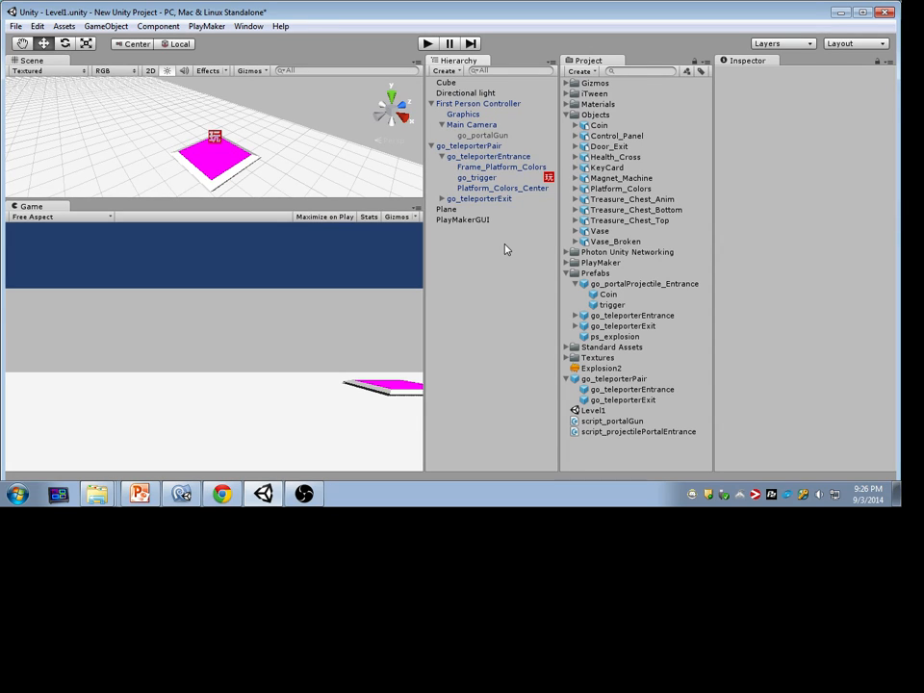
Collapse go_teleporterPair, select go_portalGun and enlarge the Scene view to show it beside the player.
click(431, 145)
click(473, 136)
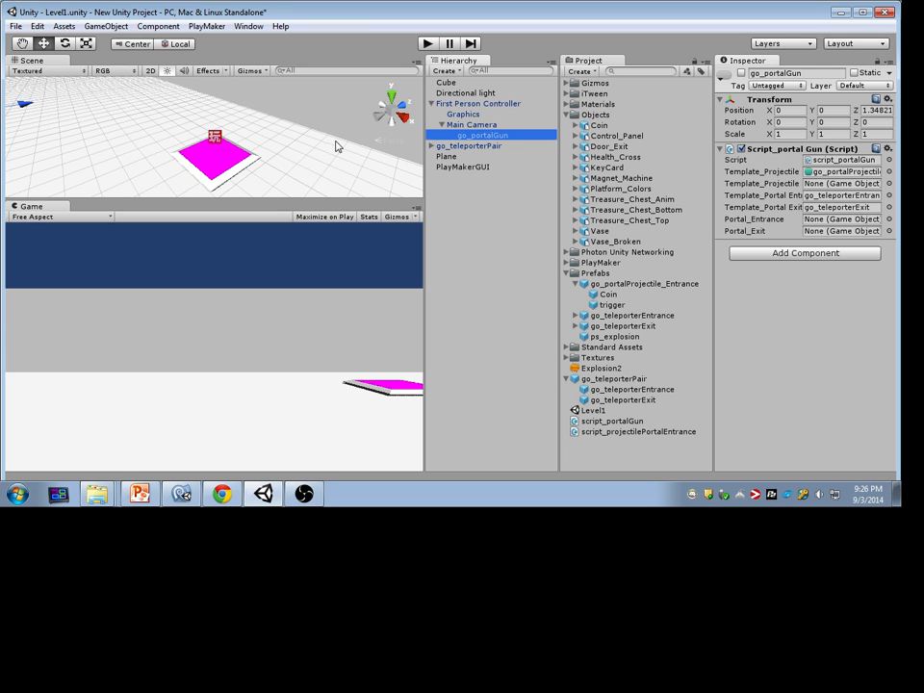
right_drag(336, 146, 279, 144)
drag(309, 201, 314, 294)
right_drag(269, 217, 337, 196)
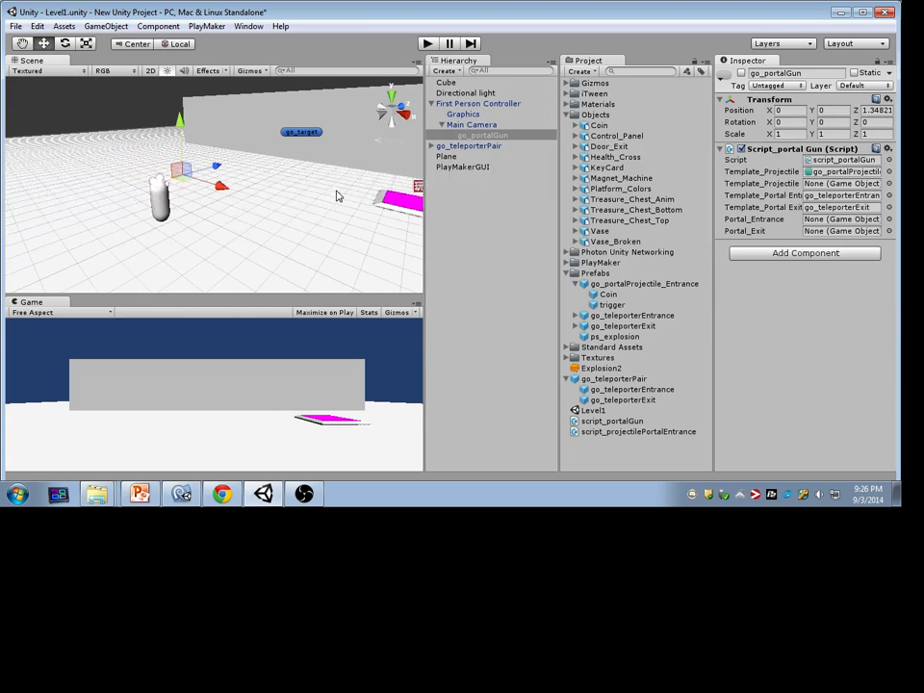
Collapse the Main Camera and First Person Controller hierarchies and maximize the Unity window.
click(441, 125)
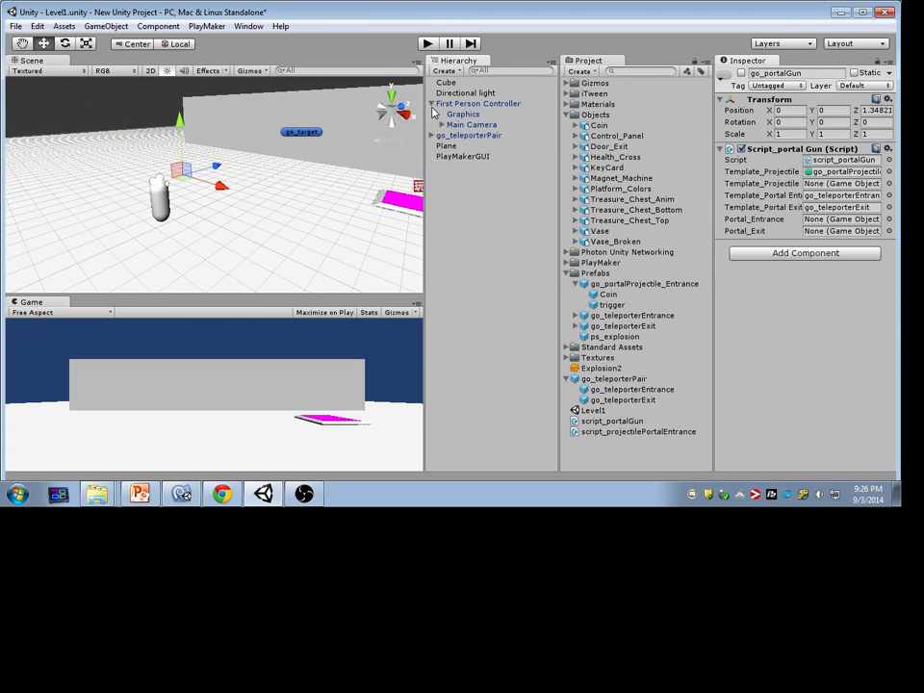
click(432, 104)
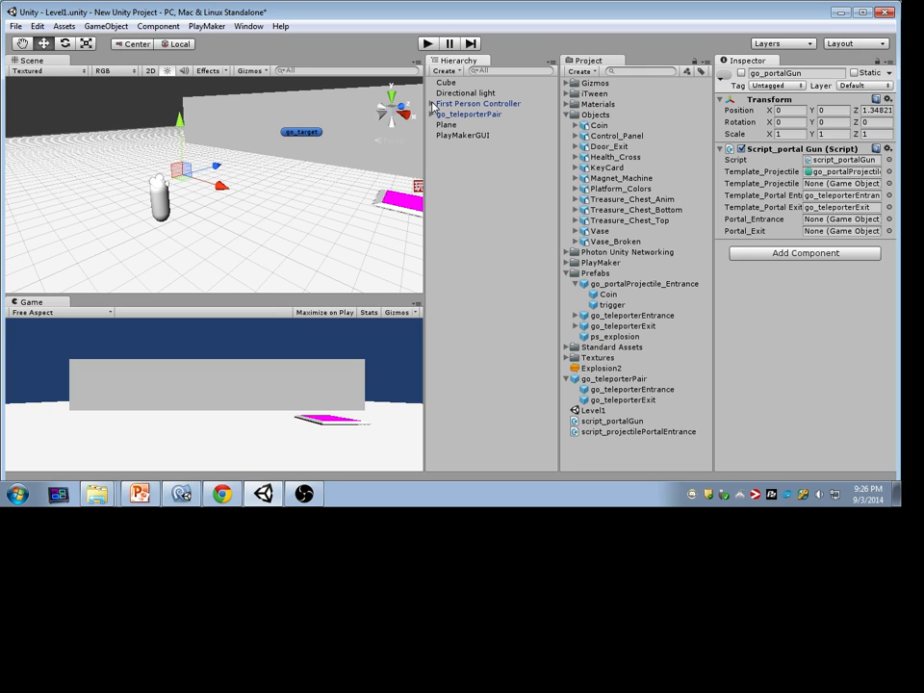
click(432, 104)
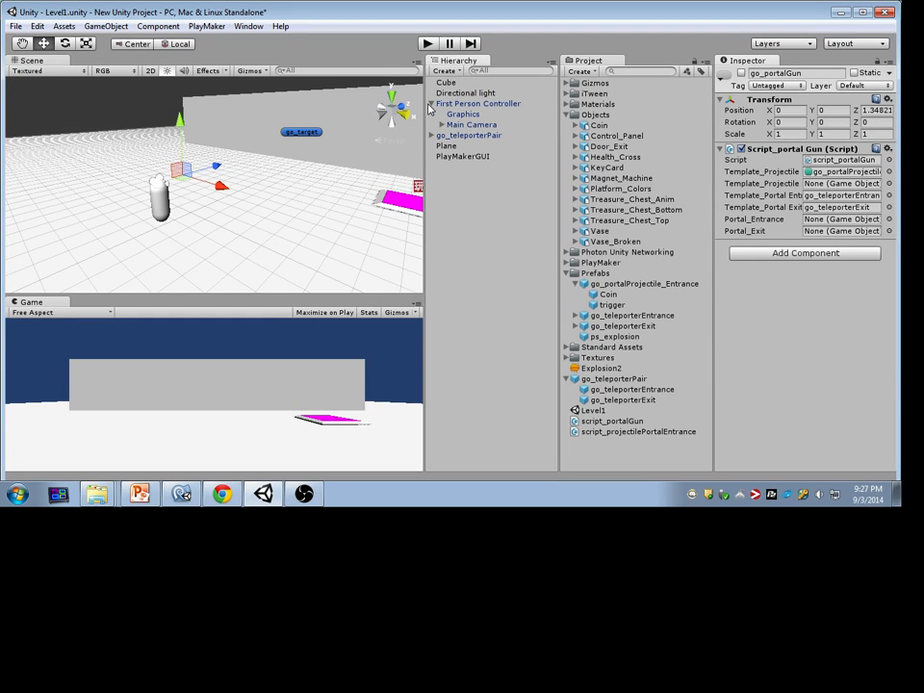
click(432, 105)
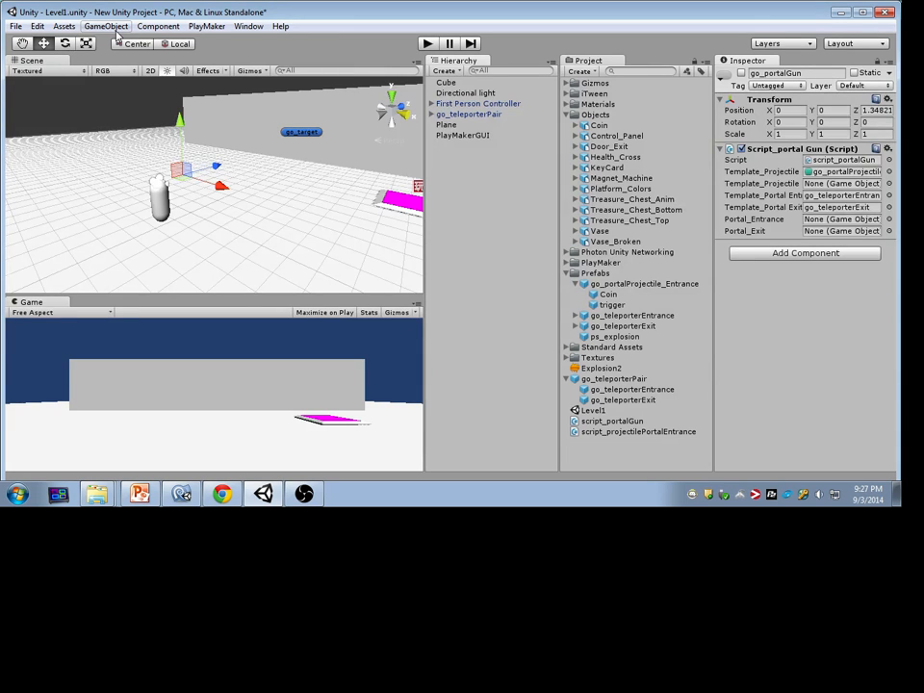
drag(125, 14, 117, 1)
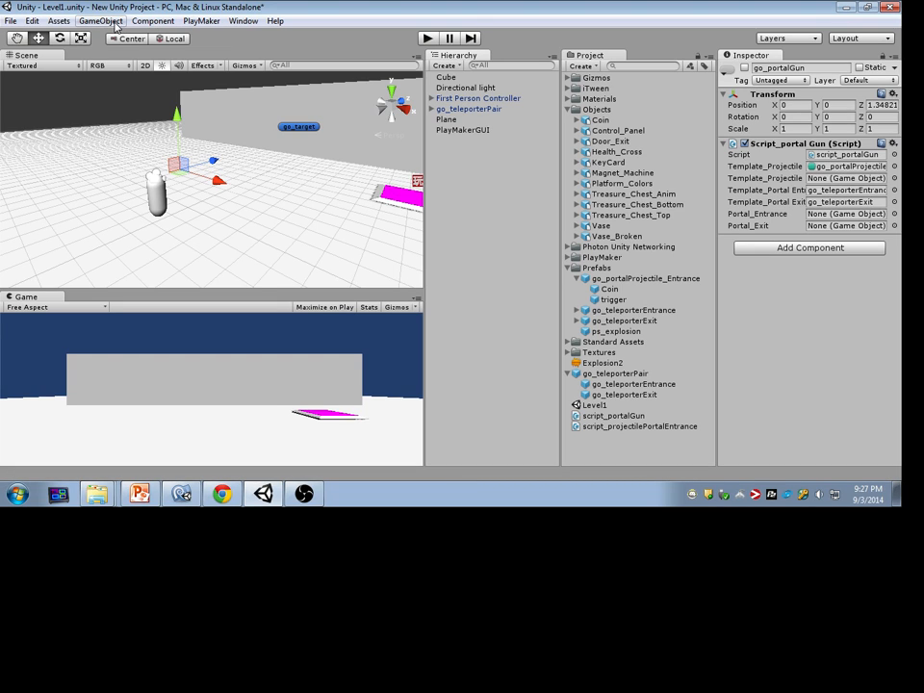
Save the current scene.
click(115, 23)
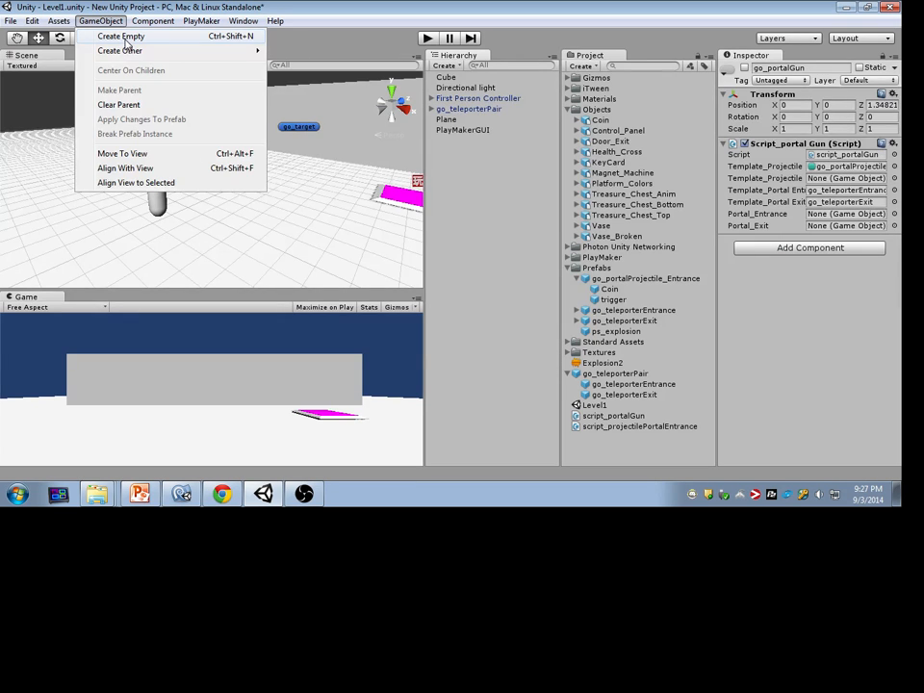
mouse_move(11, 21)
click(29, 64)
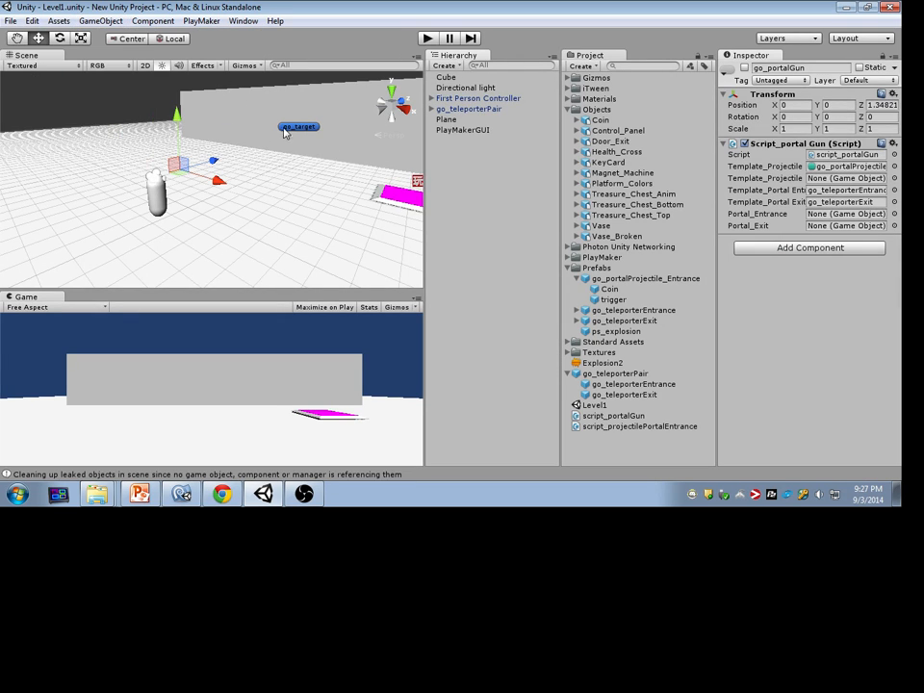
Create an empty game object and name it go_bullet.
click(93, 21)
click(99, 36)
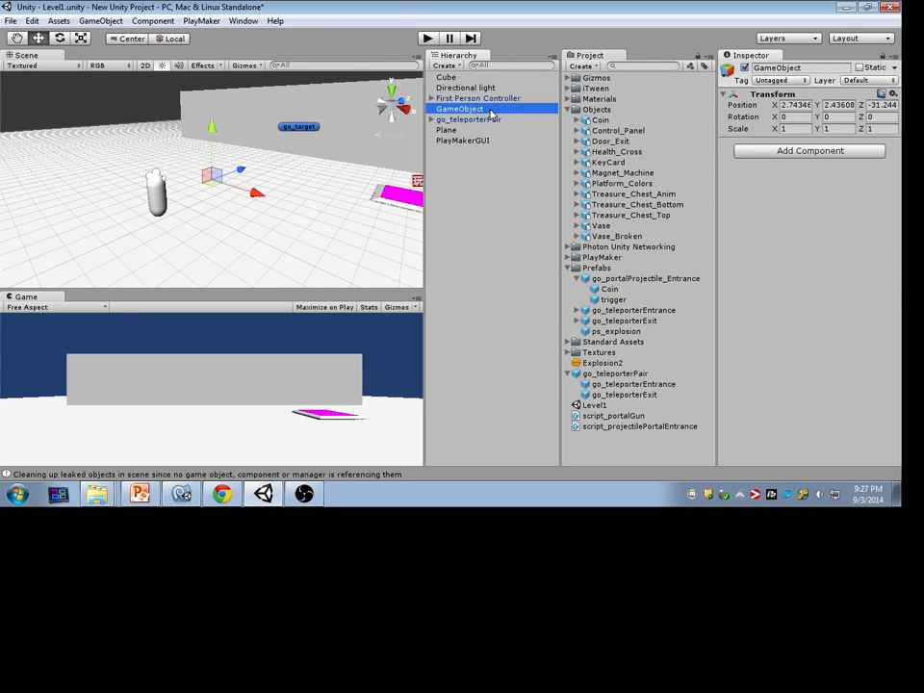
drag(810, 67, 678, 73)
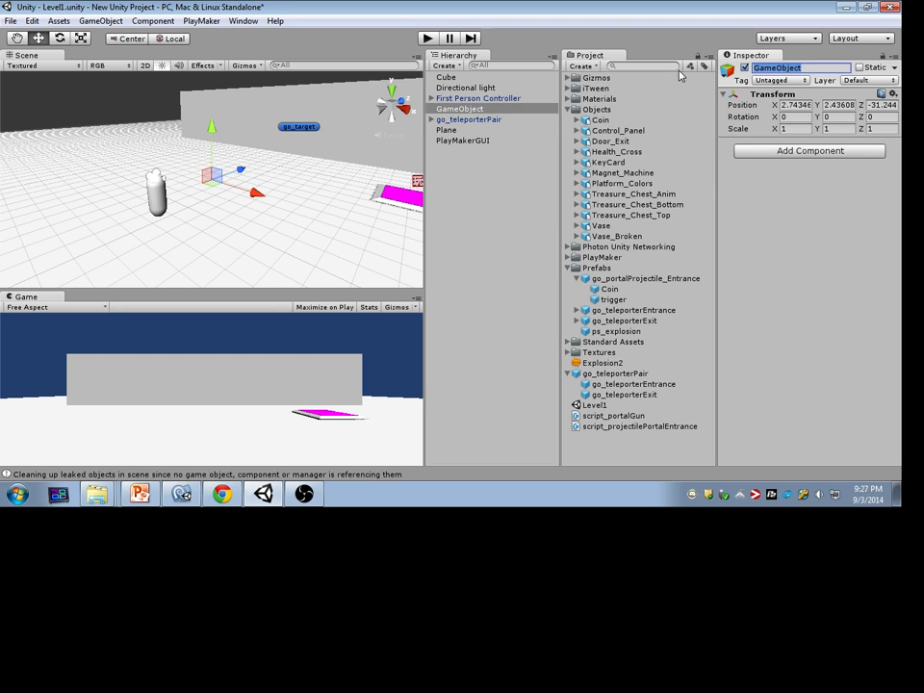
text(go_bullet)
key(Return)
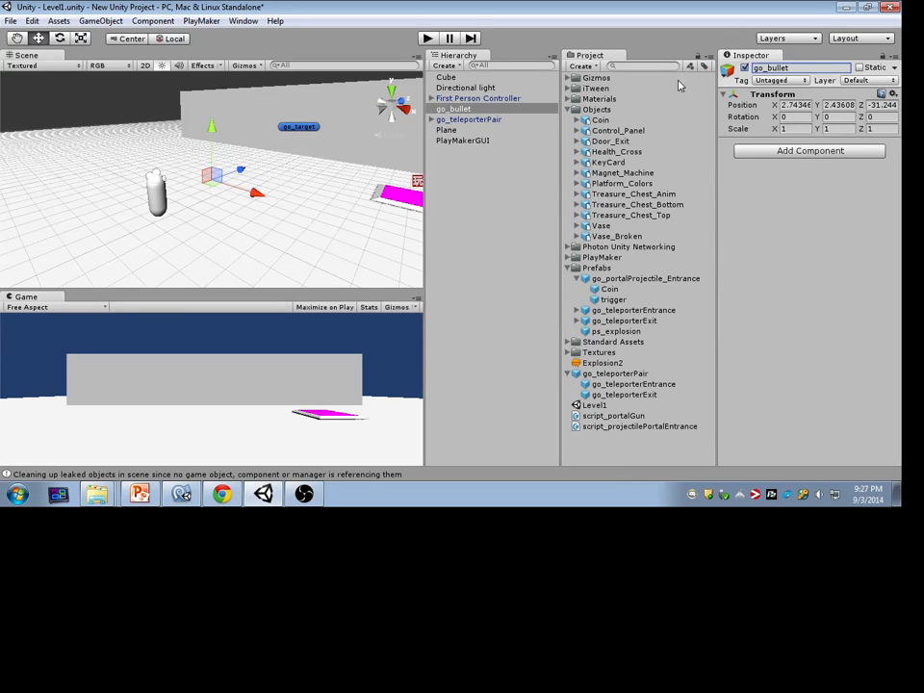
Shift go_teleporterPair slightly to a height of about Y 0.33 and reselect go_bullet.
click(518, 119)
mouse_move(339, 105)
mouse_down()
mouse_move(340, 92)
mouse_move(340, 120)
mouse_move(341, 95)
mouse_move(353, 107)
mouse_up()
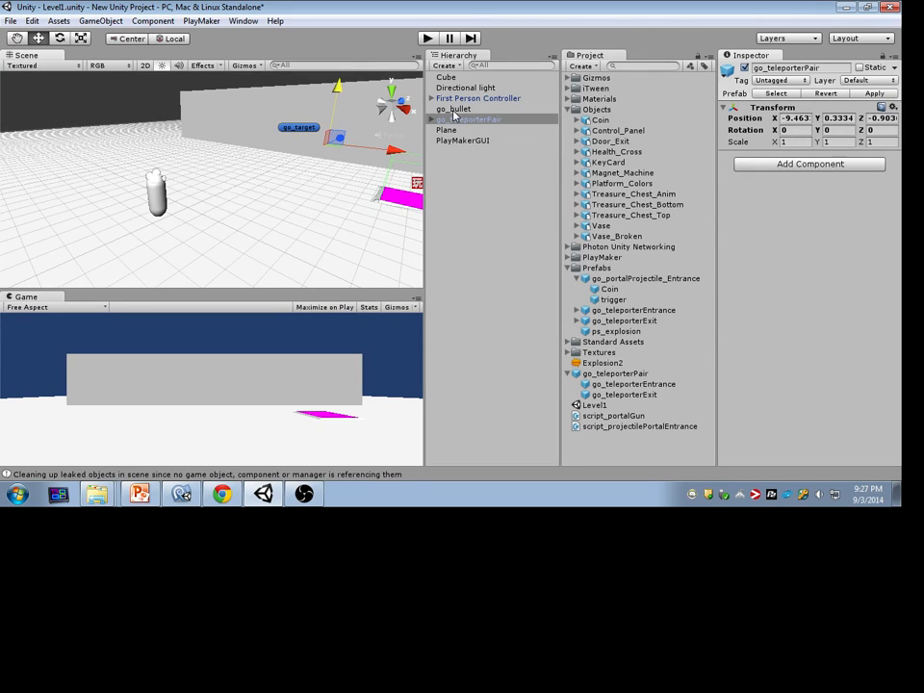
click(468, 109)
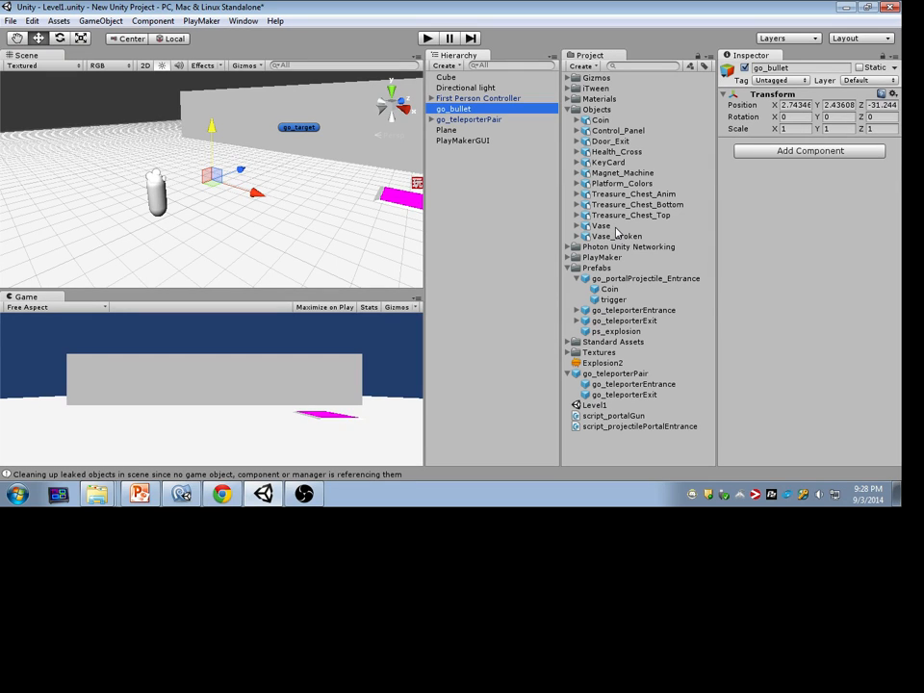
Place the Vase model from the Objects folder on the floor near the player.
drag(621, 231, 279, 229)
key(w)
right_drag(313, 206, 406, 233)
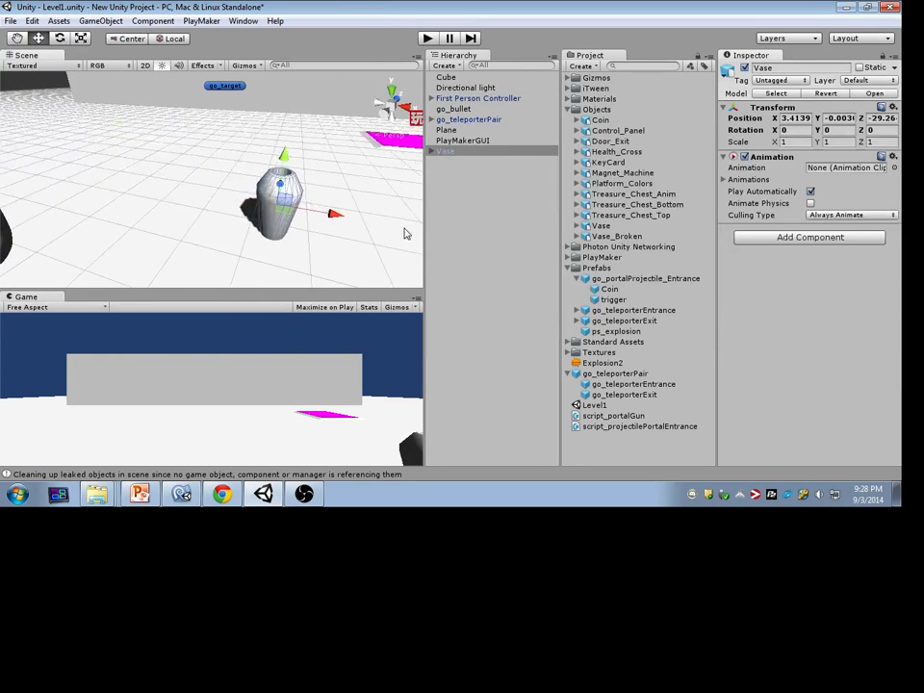
Apply the Color_Sheet_4x4_512 material from the Materials folder to the vase in the scene.
click(569, 98)
drag(621, 161, 277, 201)
right_drag(349, 201, 295, 172)
key(w)
key(d)
key(s)
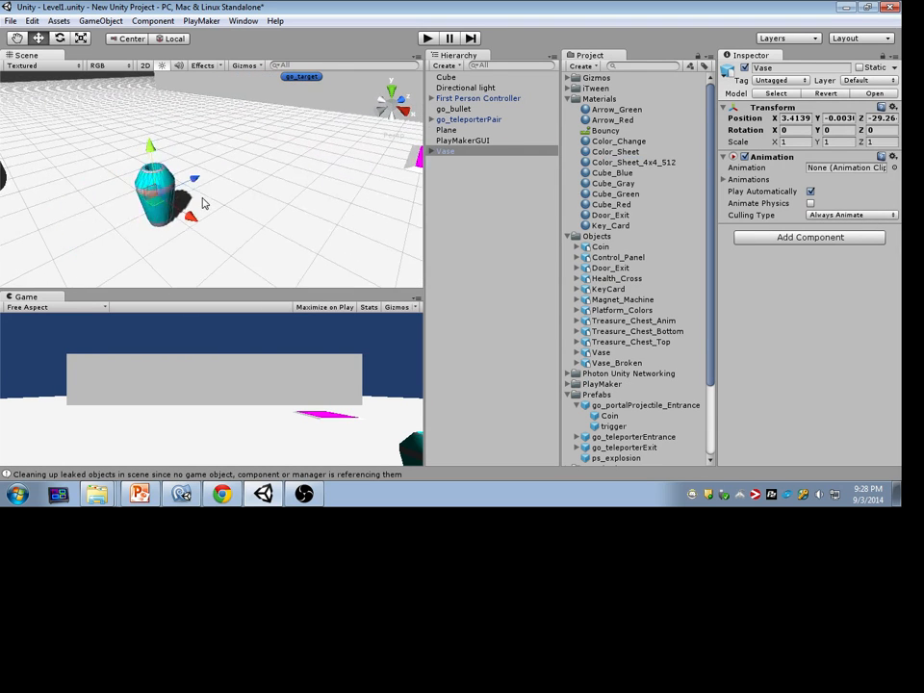
Tip the vase onto its side by setting its X rotation to 90.
key(r)
key(e)
drag(130, 154, 89, 367)
click(805, 130)
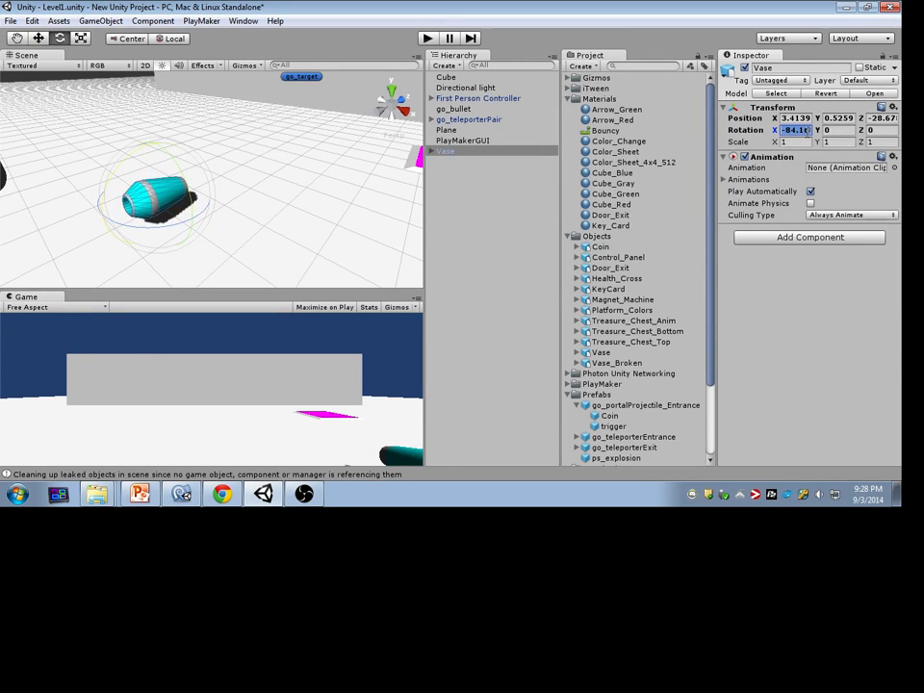
text(90)
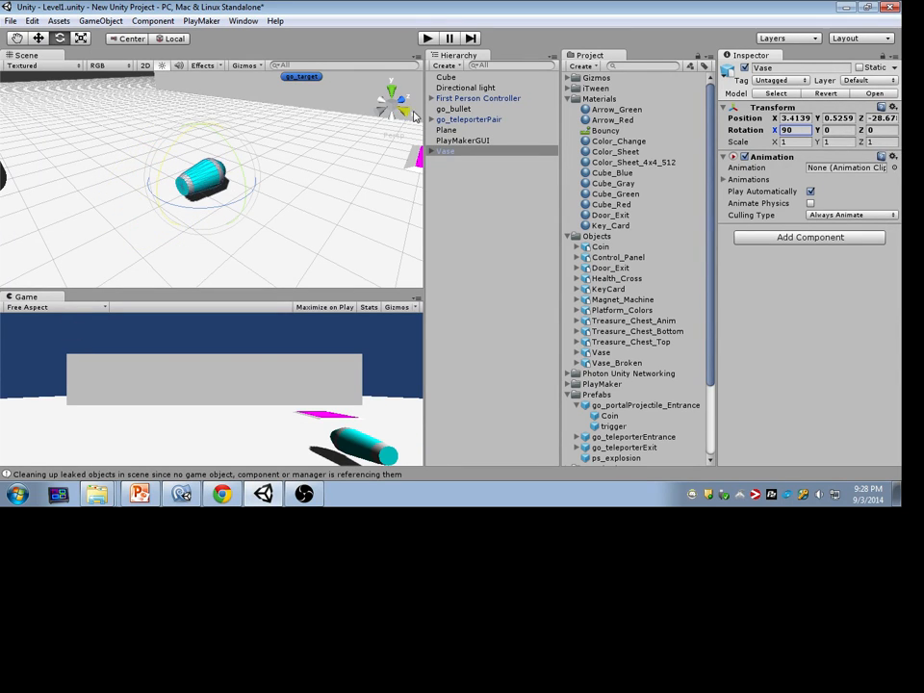
Scale the vase down uniformly to about 0.55.
alt+drag(307, 86, 458, 162)
key(r)
drag(289, 173, 263, 184)
alt+drag(324, 208, 183, 179)
Make Vase a child of go_bullet and reset its local position to 0, 0, 0.
click(433, 151)
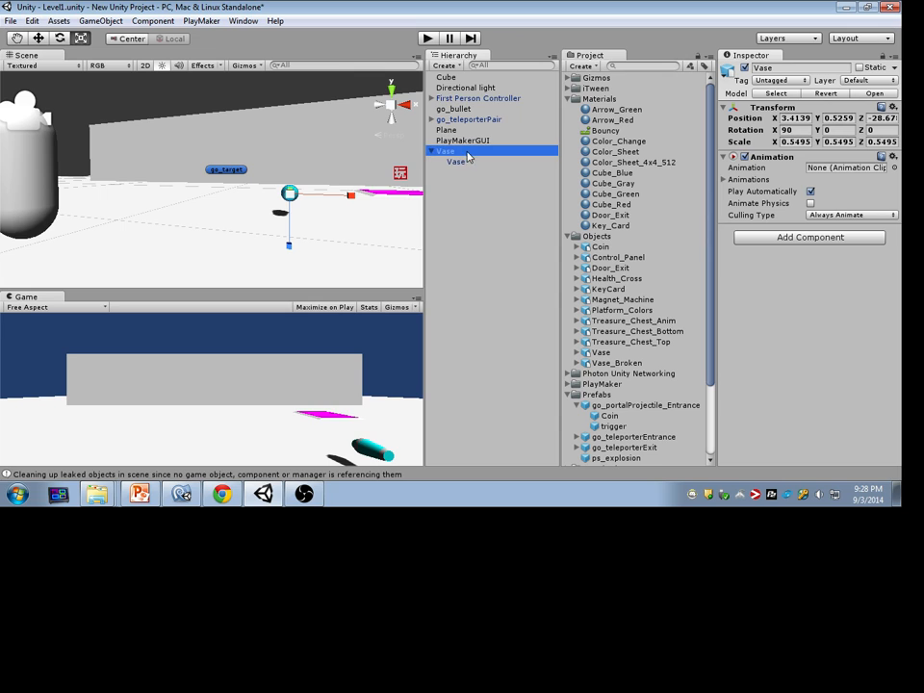
drag(470, 153, 473, 113)
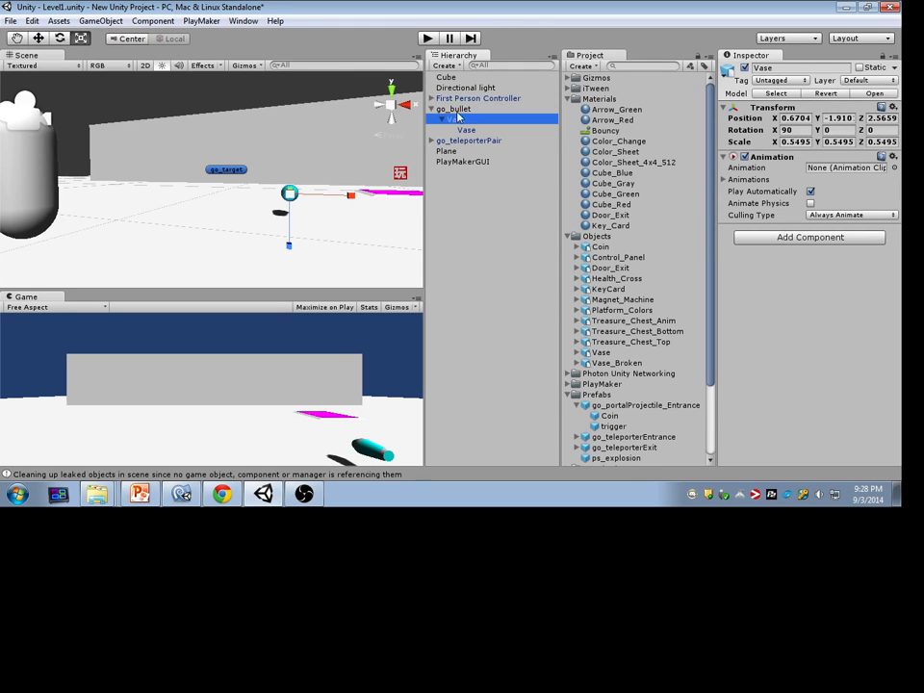
click(893, 108)
click(799, 242)
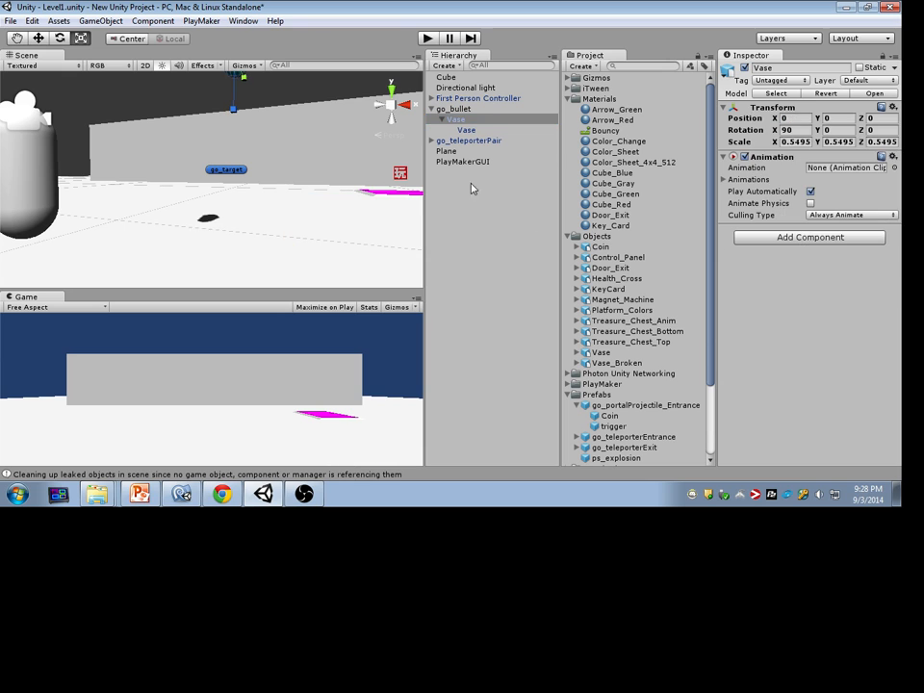
Try rotating go_bullet in the Scene view and undo the rotation.
double_click(486, 112)
key(w)
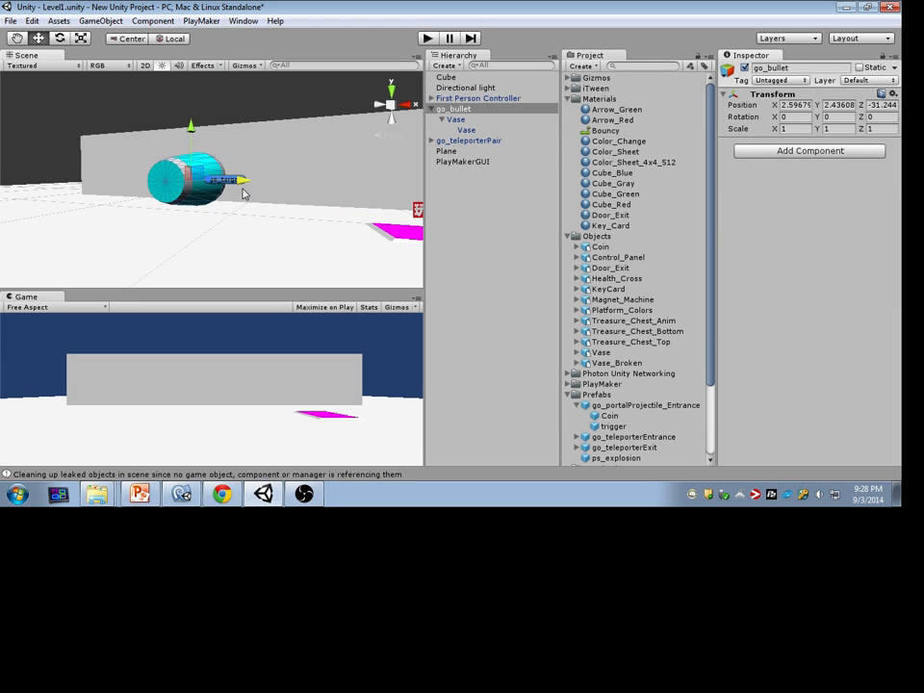
scroll(293, 144, down, 5)
alt+drag(227, 157, 126, 132)
key(e)
key(ctrl+z)
drag(145, 190, 152, 145)
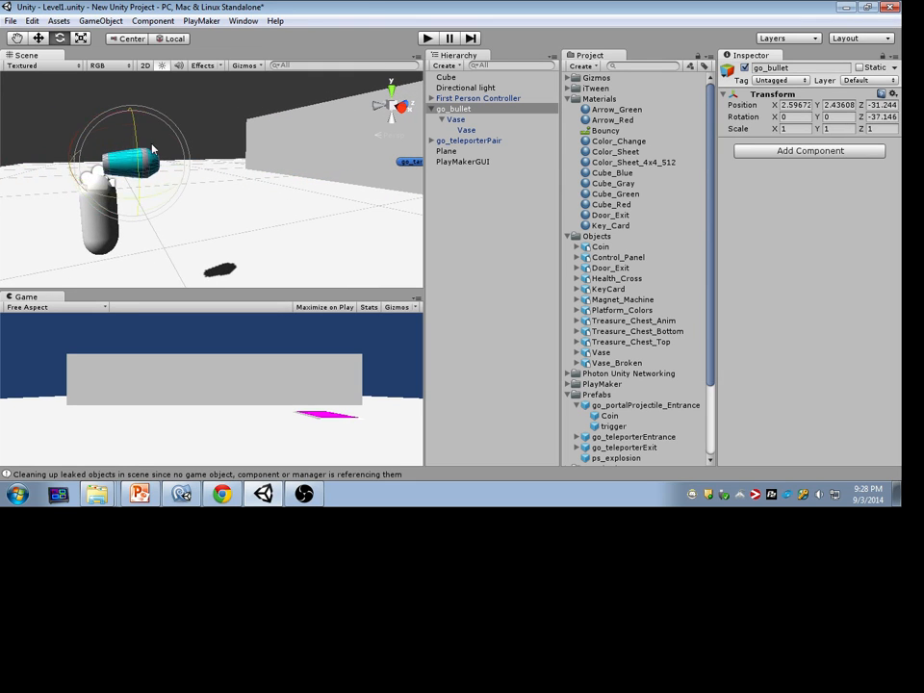
key(ctrl+z)
Move go_bullet in front of the player to about X 0.32, Y 1.87, Z -29.86 and enlarge the Game view.
key(w)
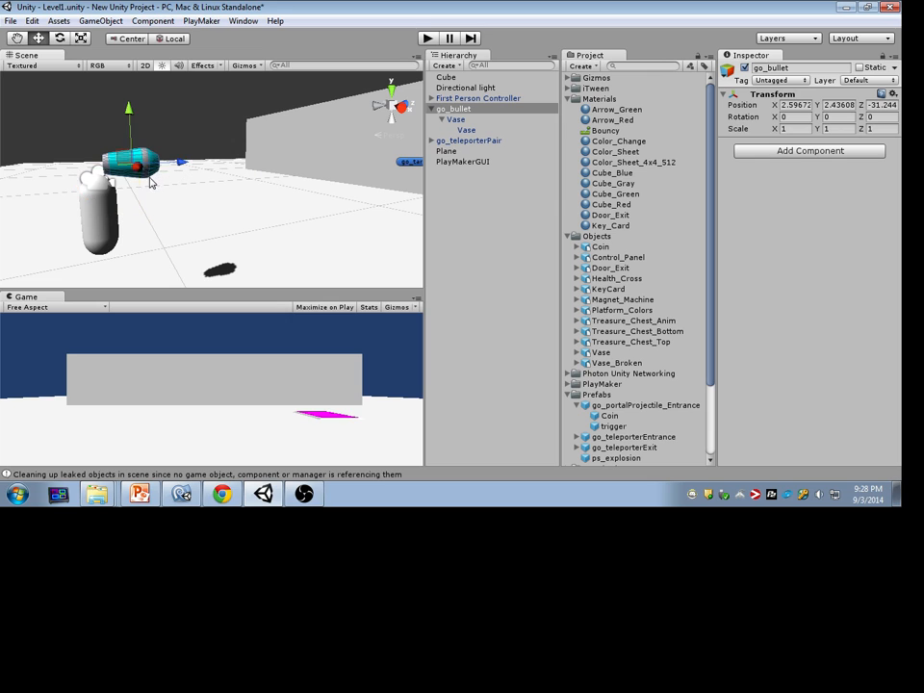
drag(139, 169, 190, 181)
drag(270, 289, 272, 247)
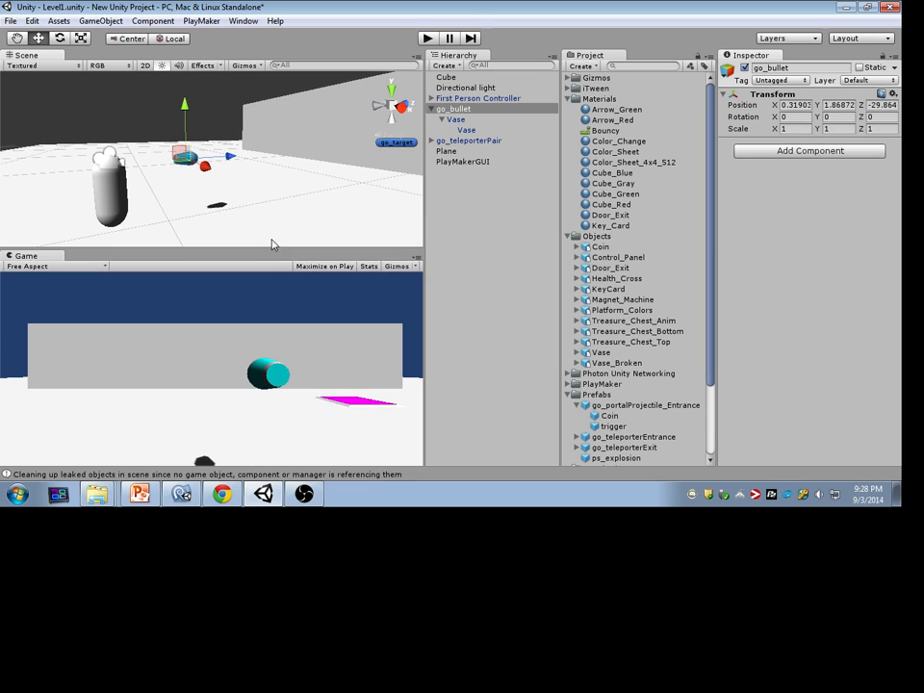
Inspect go_bullet from behind the player in the Scene view and collapse its hierarchy.
double_click(466, 110)
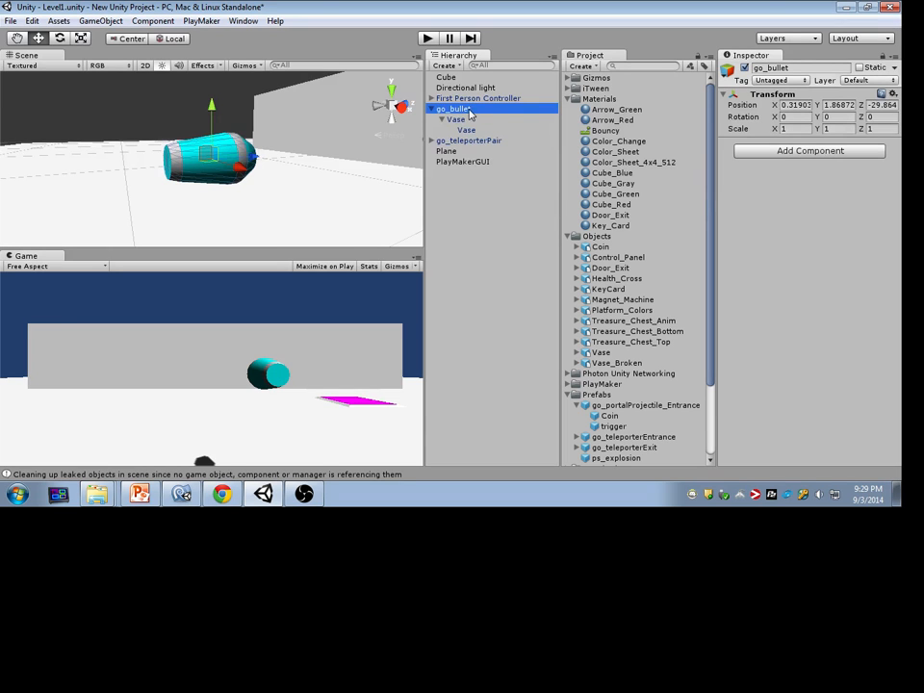
right_drag(347, 166, 514, 161)
key(s)
key(a)
key(a)
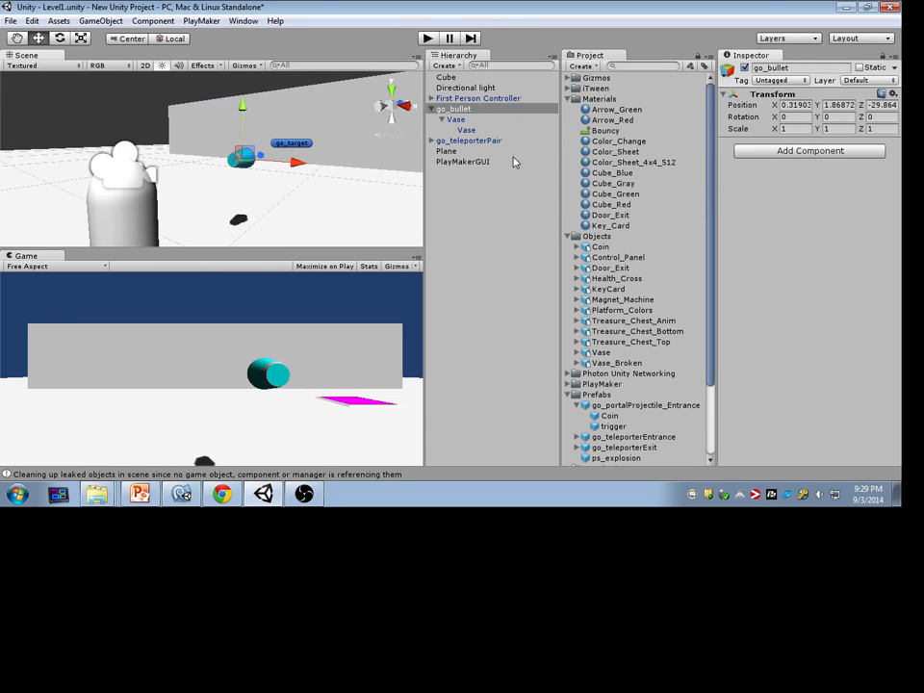
click(444, 121)
key(Up)
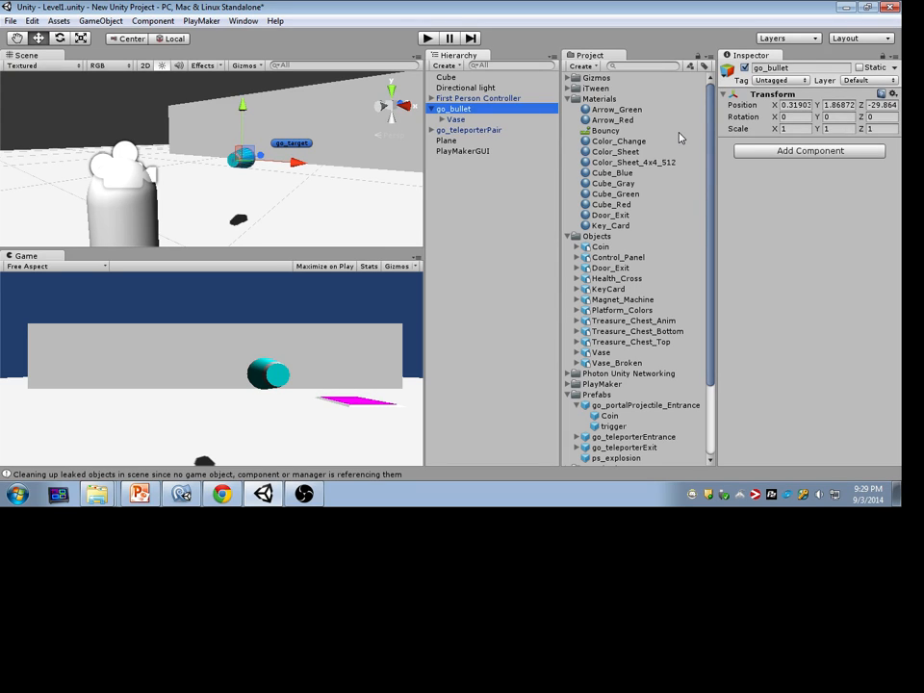
click(432, 109)
scroll(341, 143, up, 3)
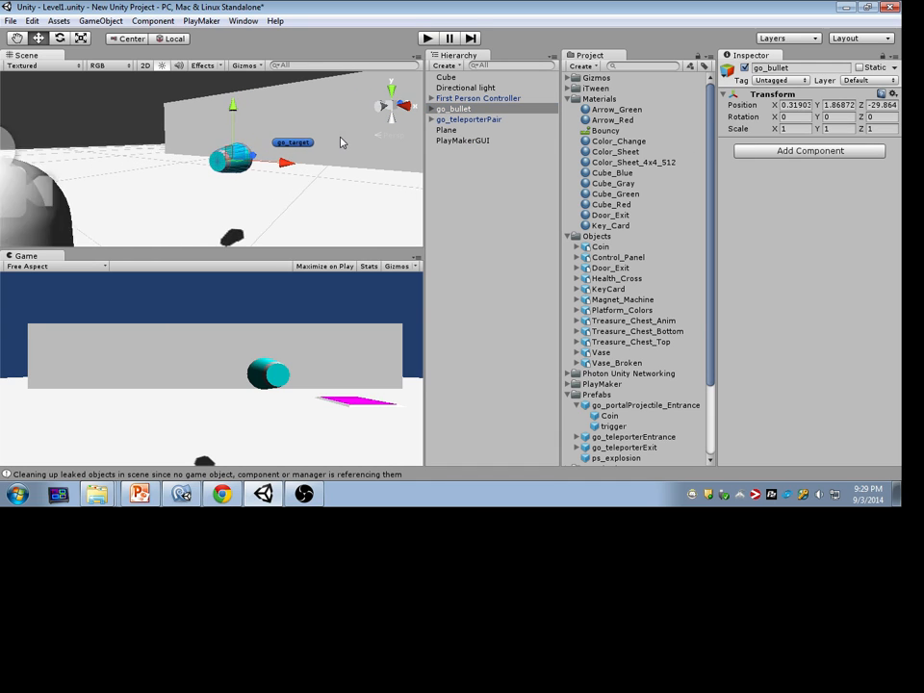
Add a Rigidbody component to go_bullet.
click(770, 151)
click(771, 236)
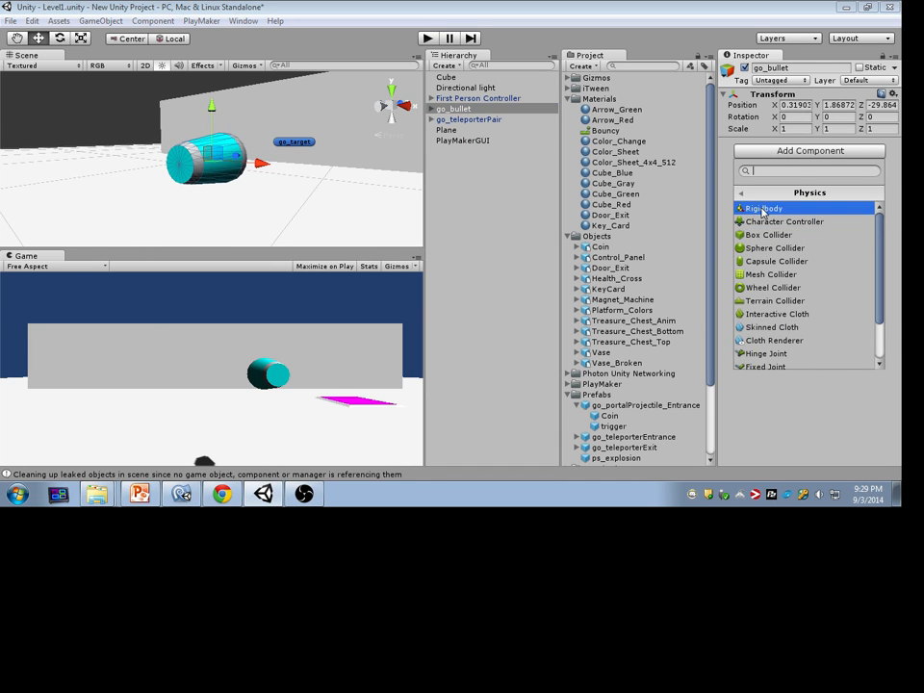
text(Rigidbay)
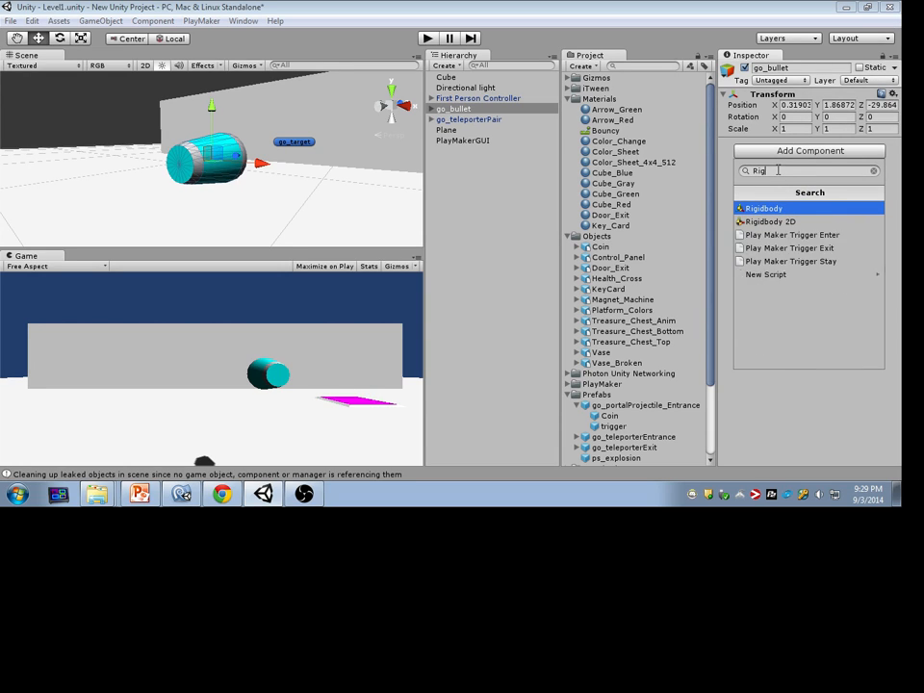
key(BackSpace)
key(BackSpace)
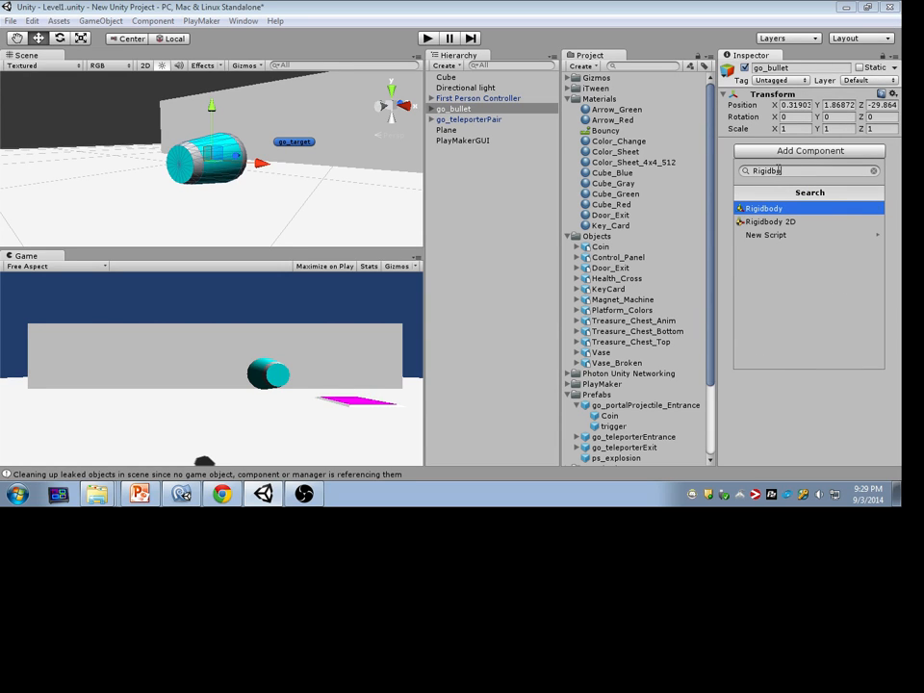
click(812, 208)
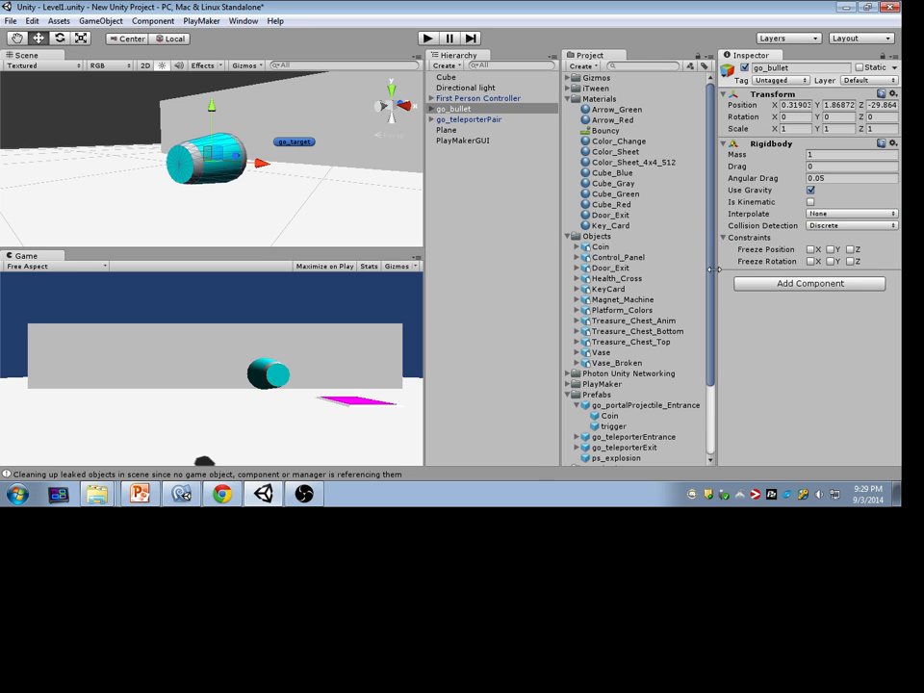
Add a PlayMakerFSM component to go_bullet.
alt+drag(285, 174, 304, 177)
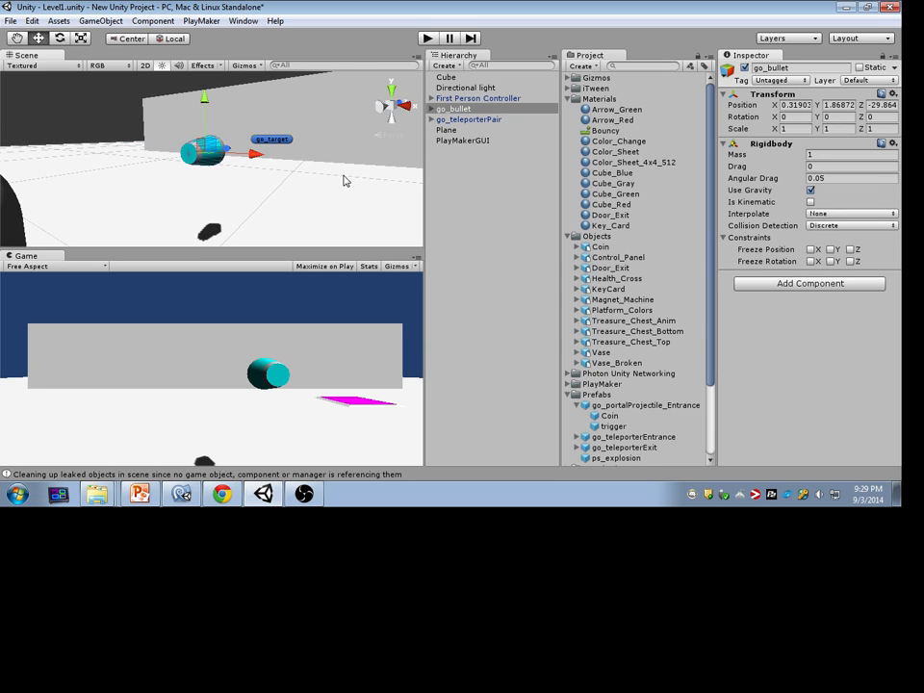
click(809, 283)
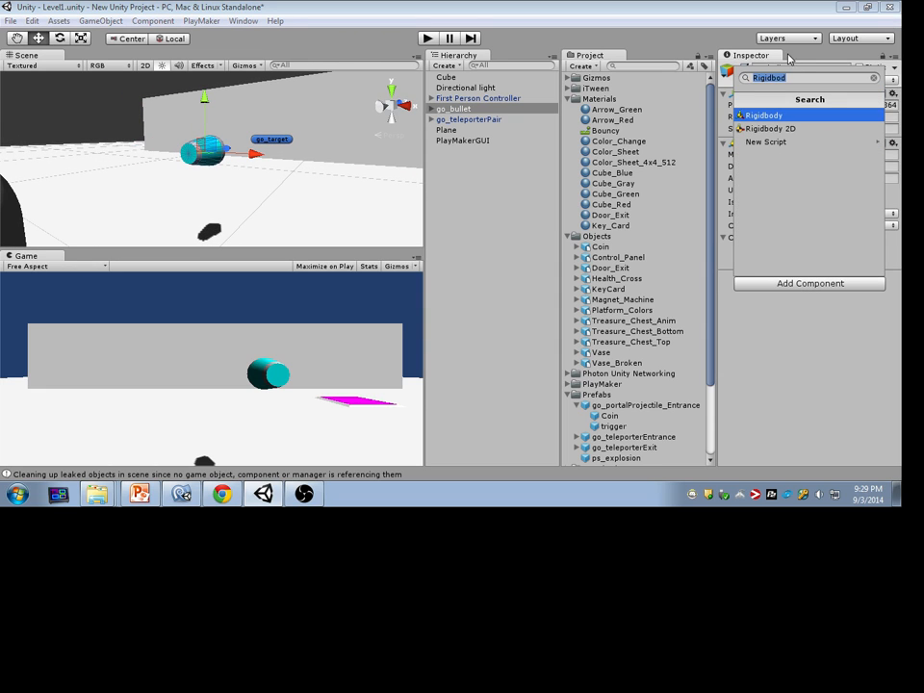
text(Playma)
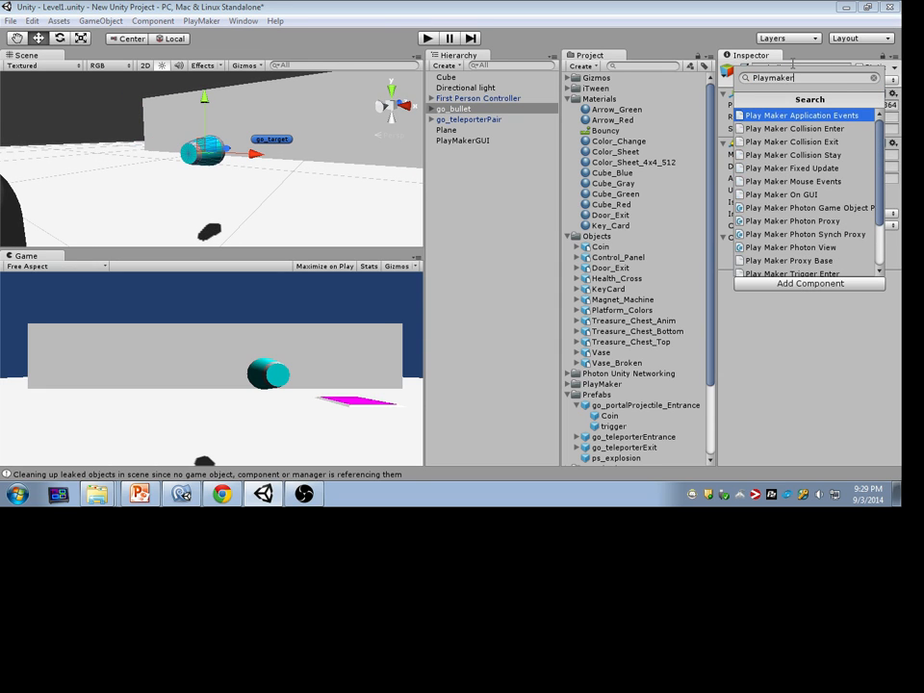
text(ker)
key(BackSpace)
key(BackSpace)
key(BackSpace)
key(BackSpace)
key(BackSpace)
key(BackSpace)
key(BackSpace)
key(BackSpace)
key(BackSpace)
click(761, 258)
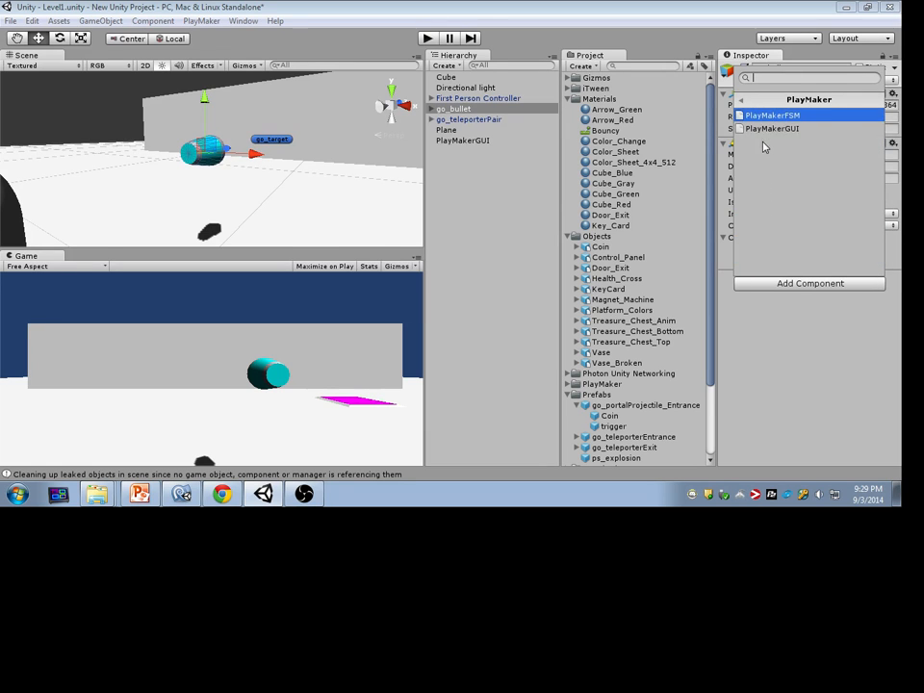
click(770, 115)
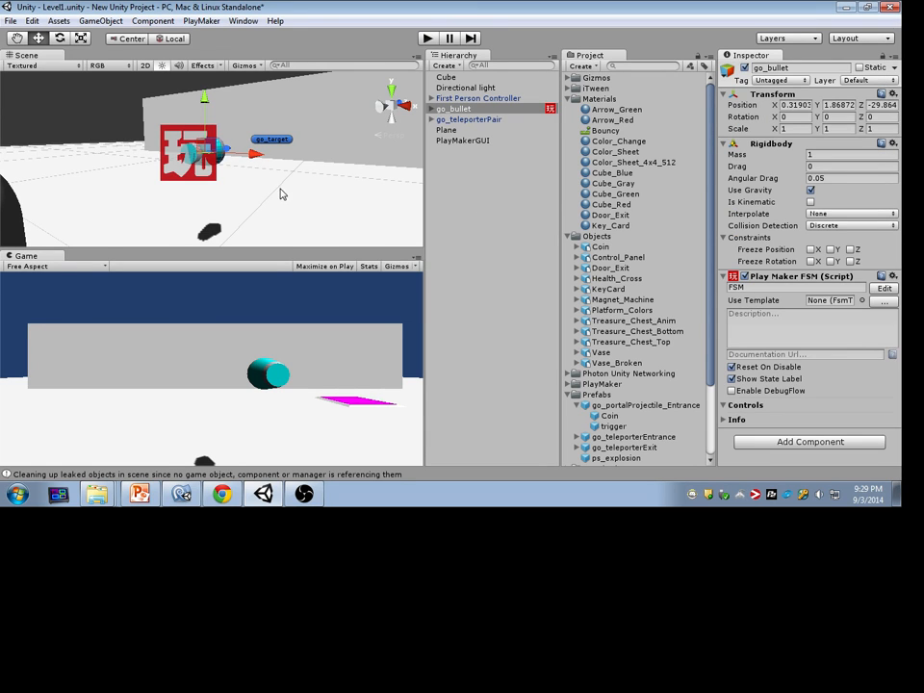
Expand go_bullet, open its FSM in the PlayMaker editor beside the Scene view and select State 1.
right_drag(280, 194, 233, 169)
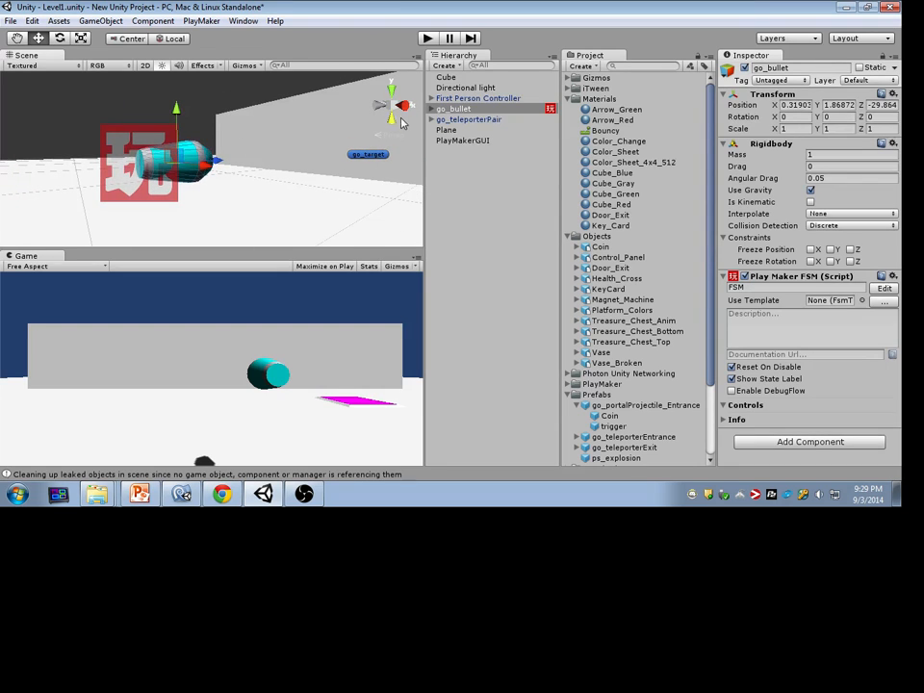
click(431, 109)
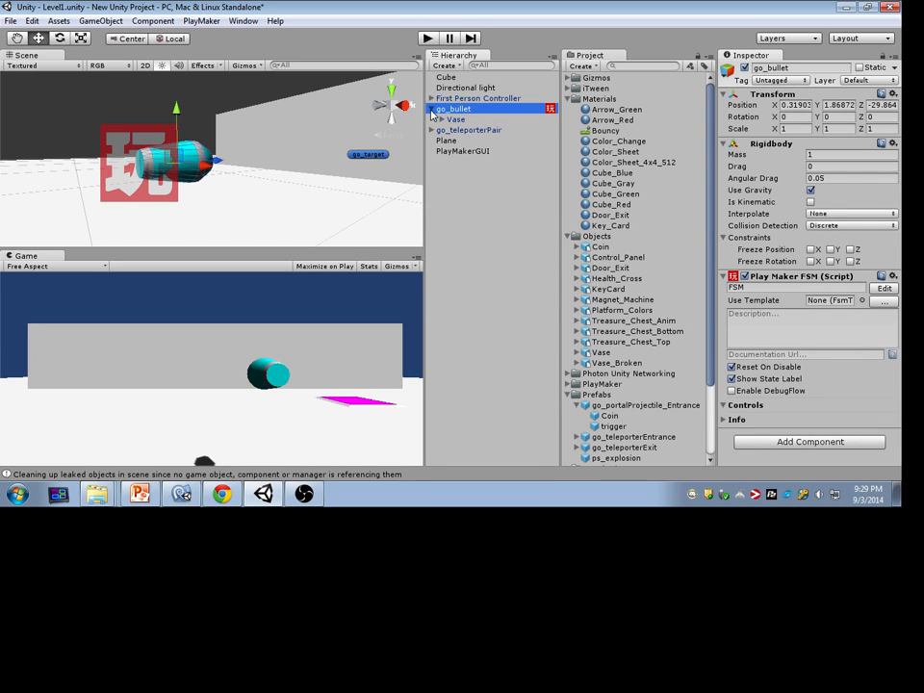
click(882, 288)
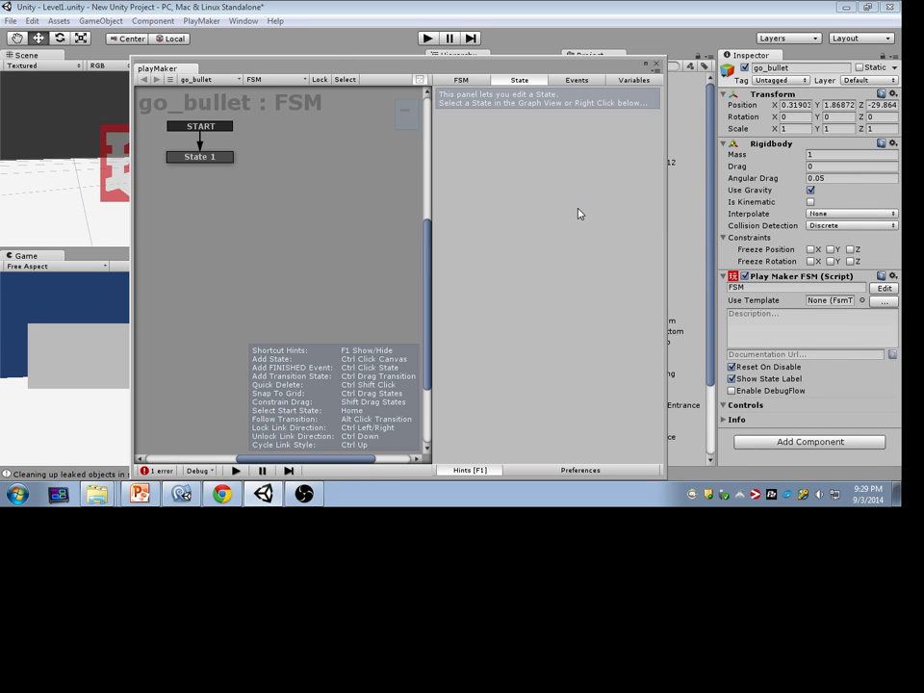
drag(154, 68, 296, 68)
click(344, 157)
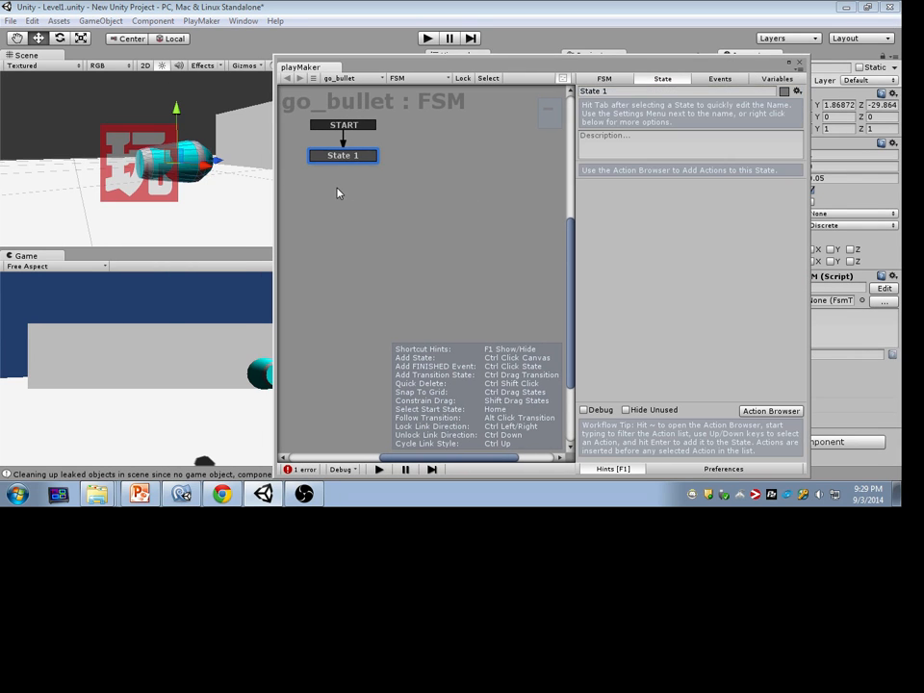
Rename State 1 of the go_bullet FSM as Setup.
drag(438, 60, 323, 50)
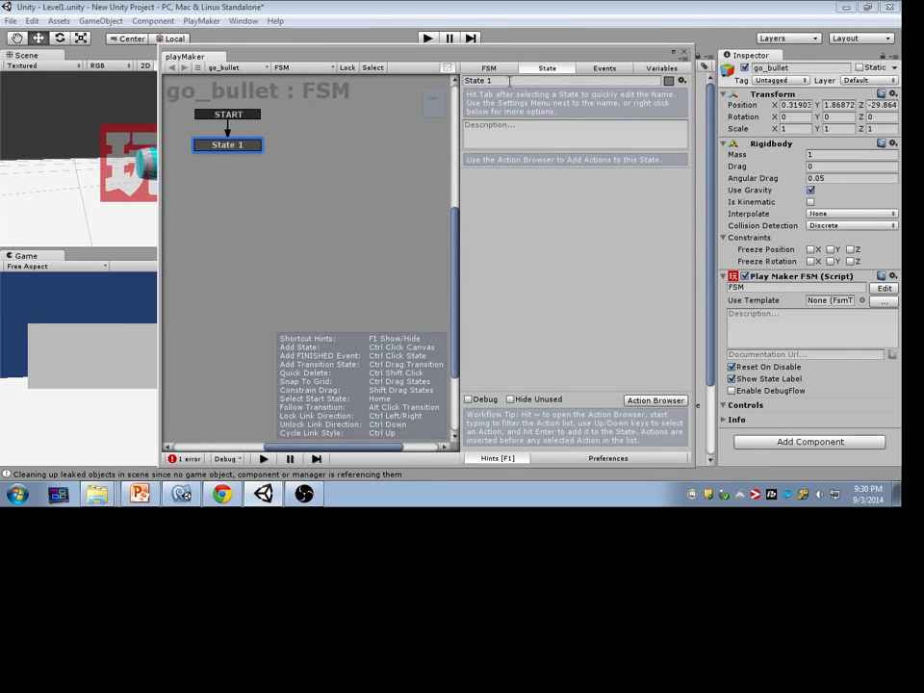
key(Tab)
text(Setup)
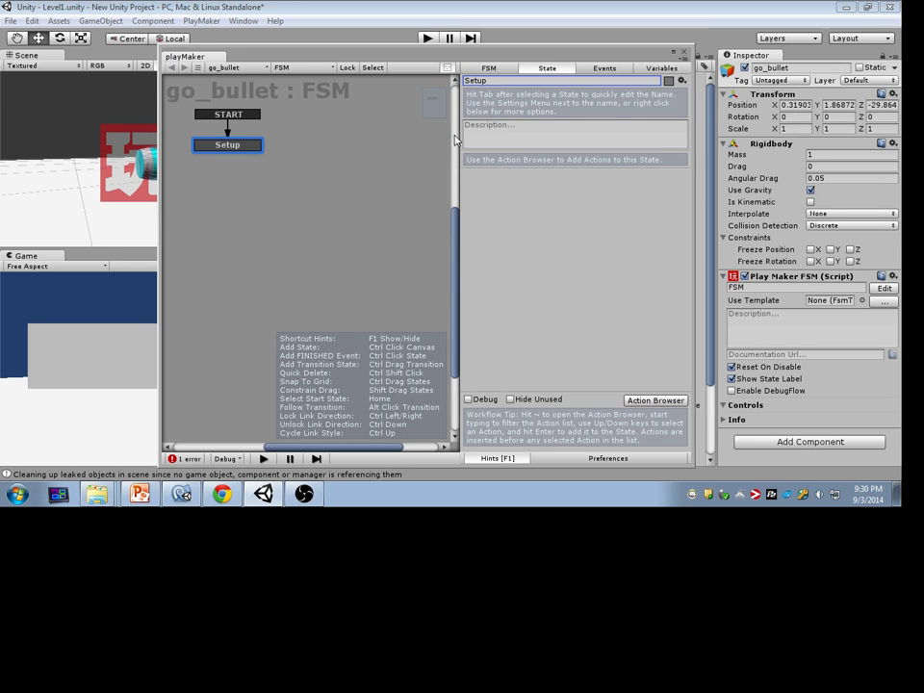
Add an Add Force action to the Setup state.
click(637, 401)
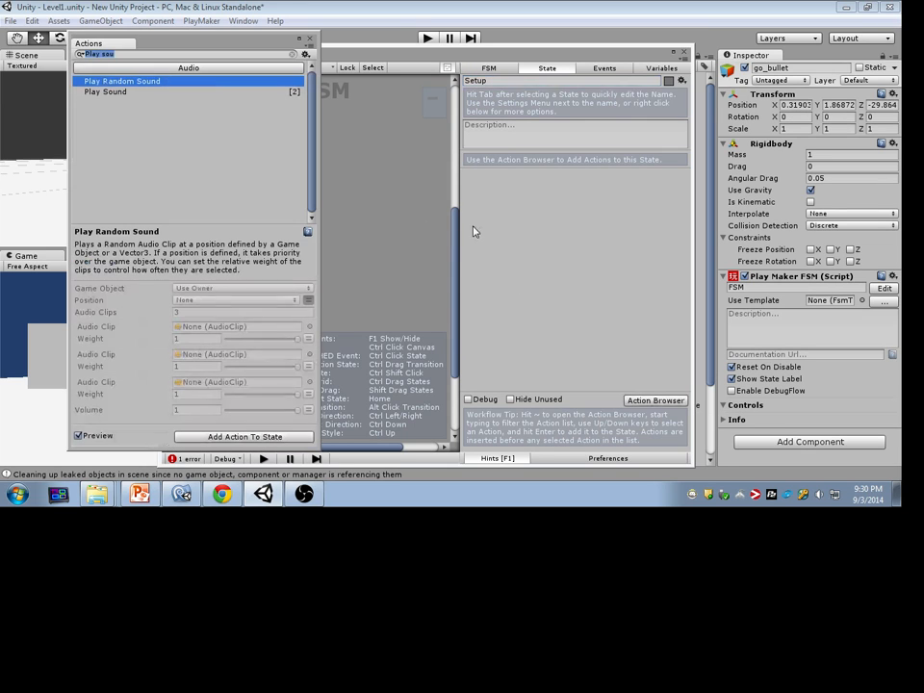
text(Add Force)
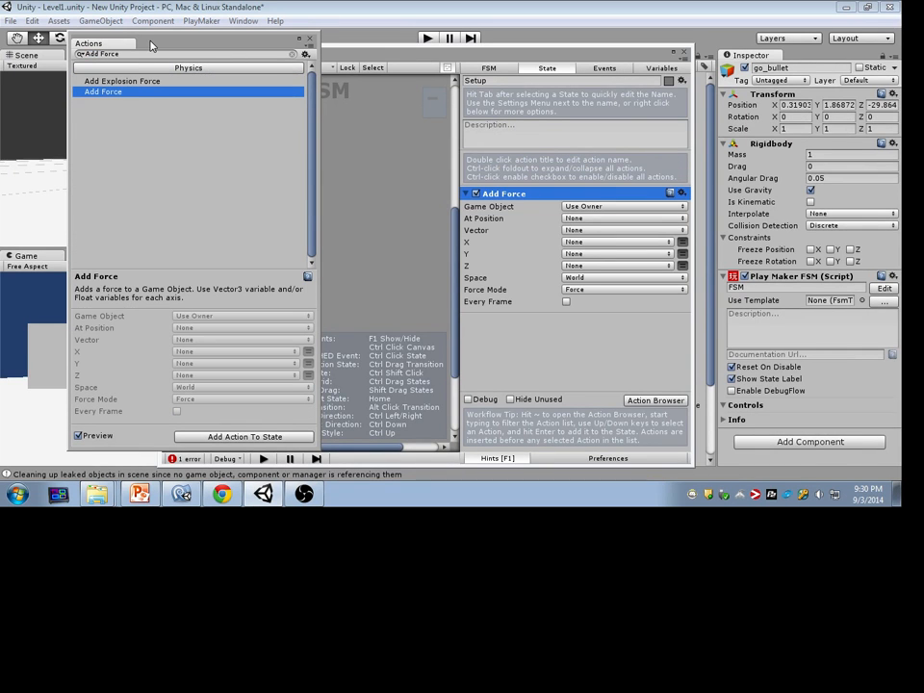
drag(150, 46, 91, 163)
click(250, 157)
drag(308, 58, 419, 31)
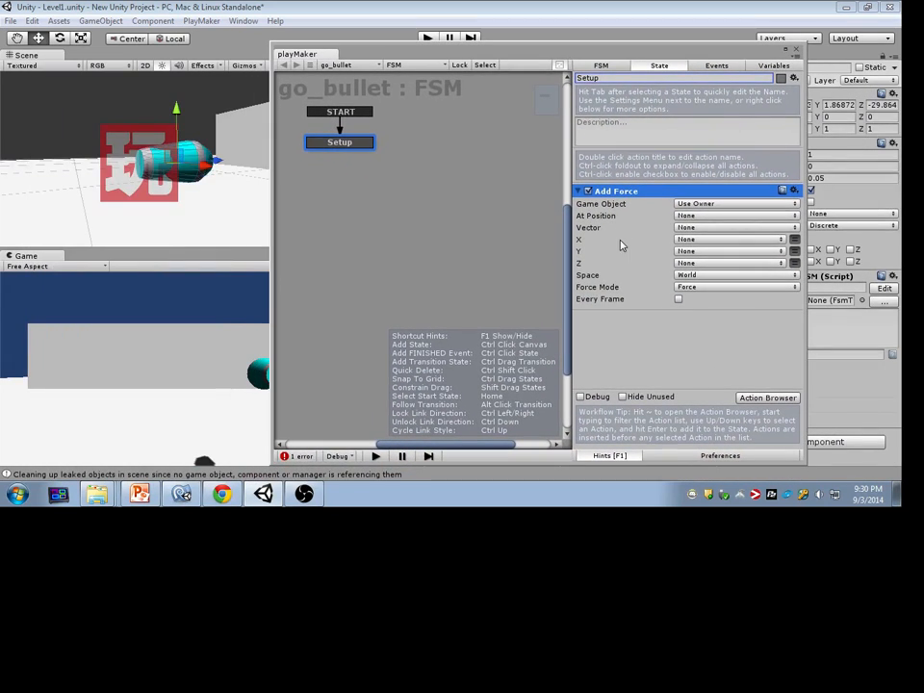
Switch the Add Force action's Z component to a direct value and set it to 100.
click(710, 263)
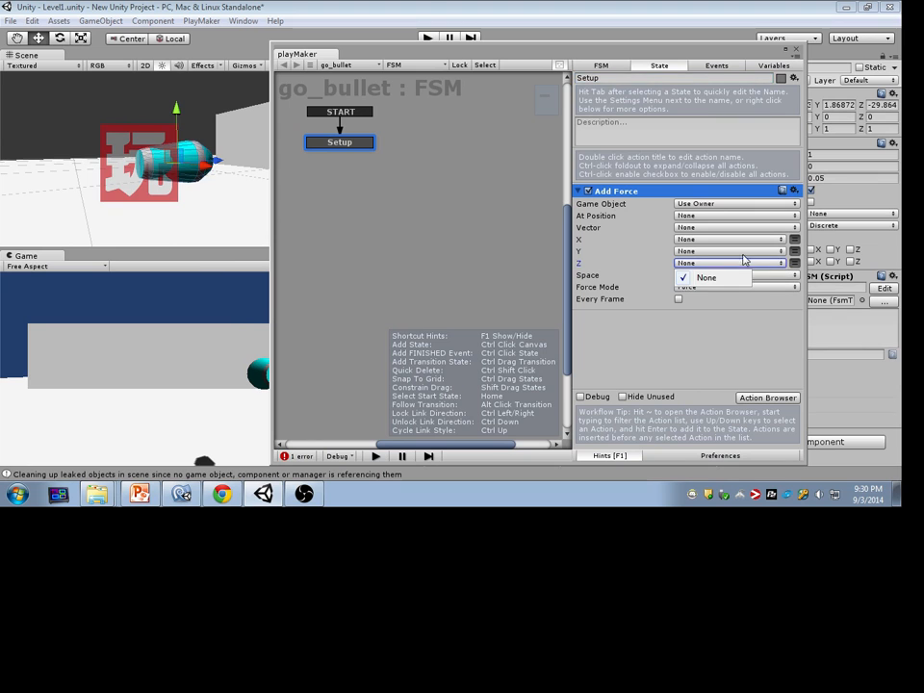
drag(648, 59, 535, 56)
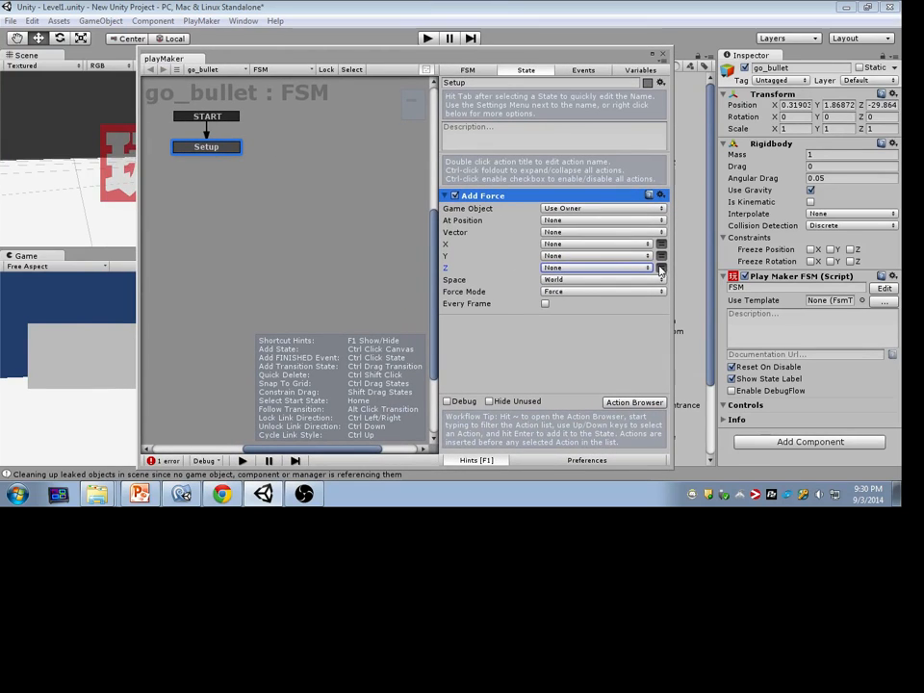
click(660, 267)
click(579, 270)
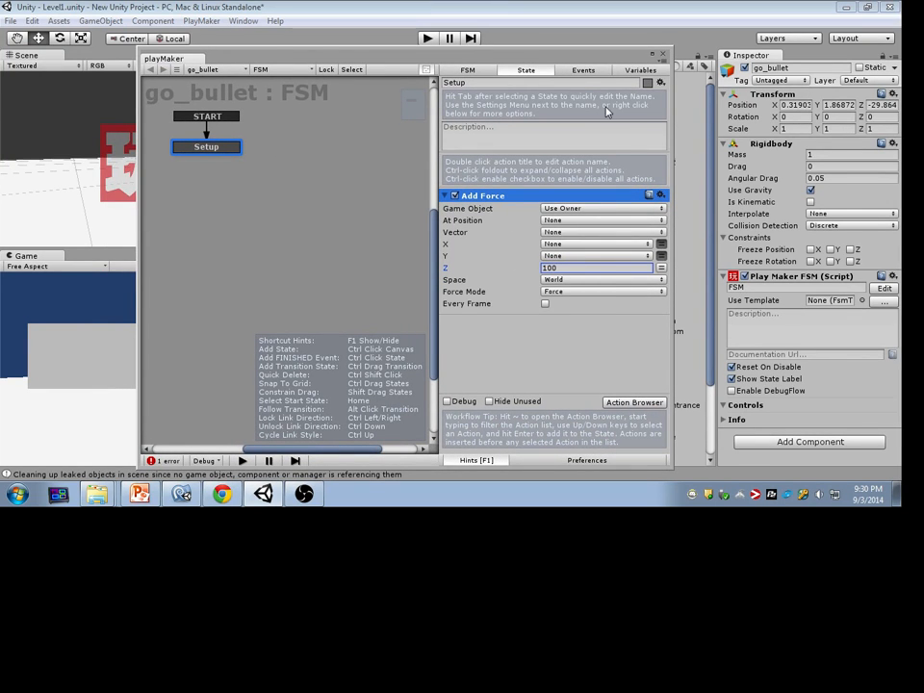
Play-test the bullet's motion with the Scene and Game views uncovered, and stop the run.
drag(424, 50, 608, 51)
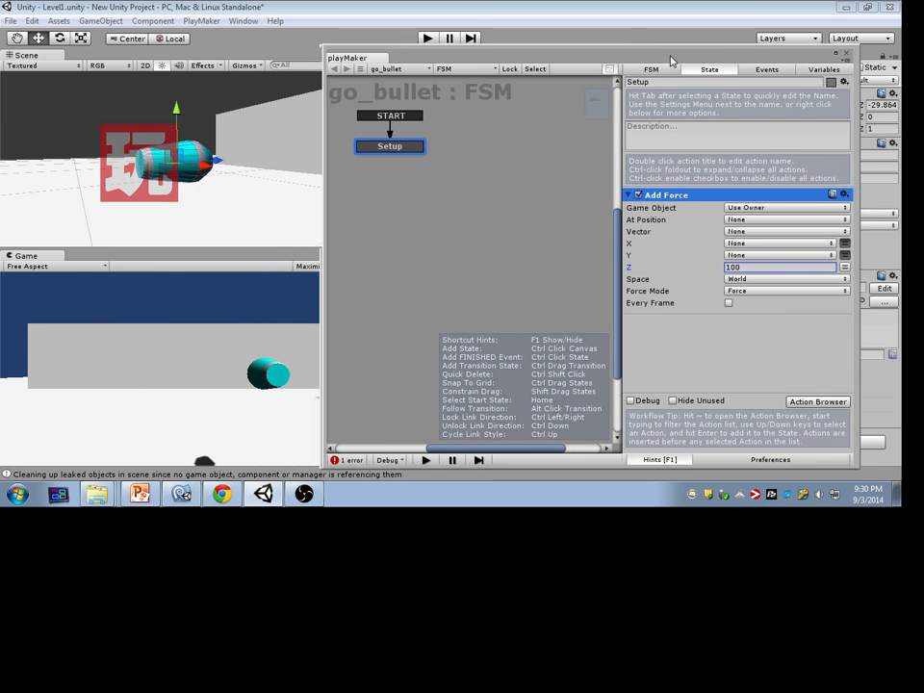
drag(509, 50, 560, 47)
drag(373, 182, 375, 182)
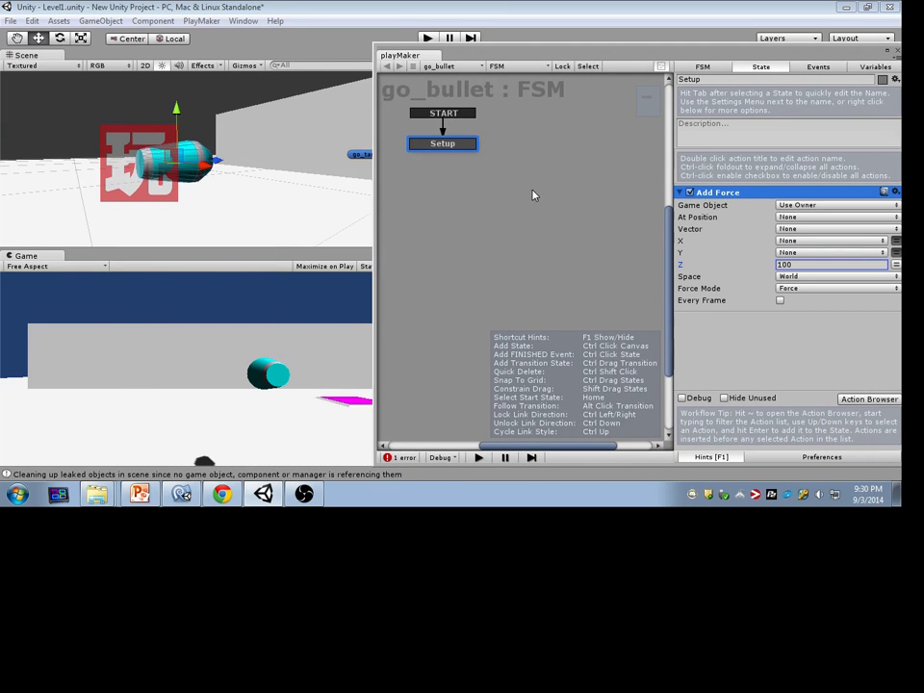
click(425, 38)
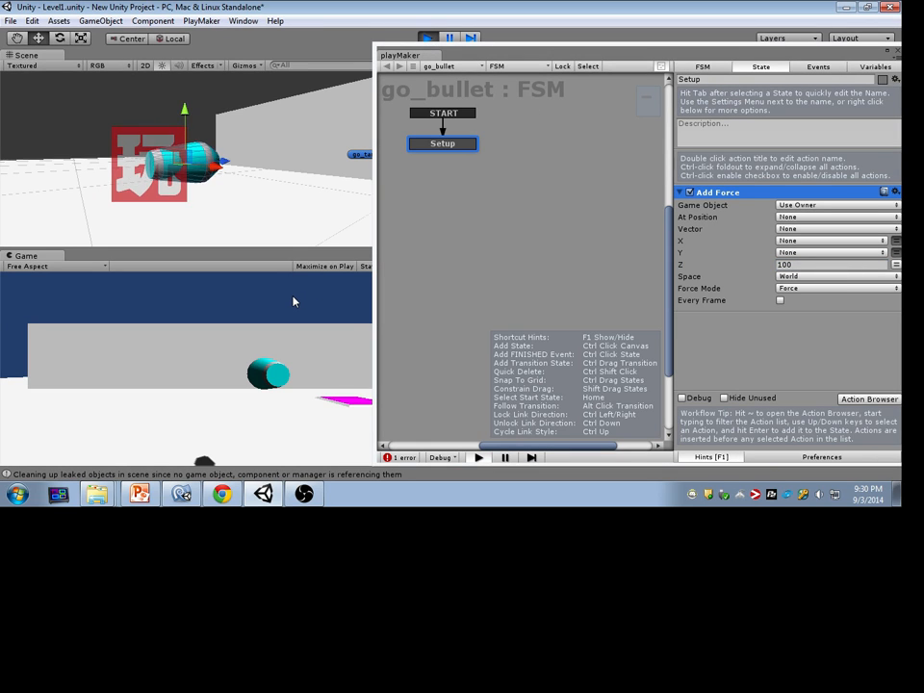
click(425, 39)
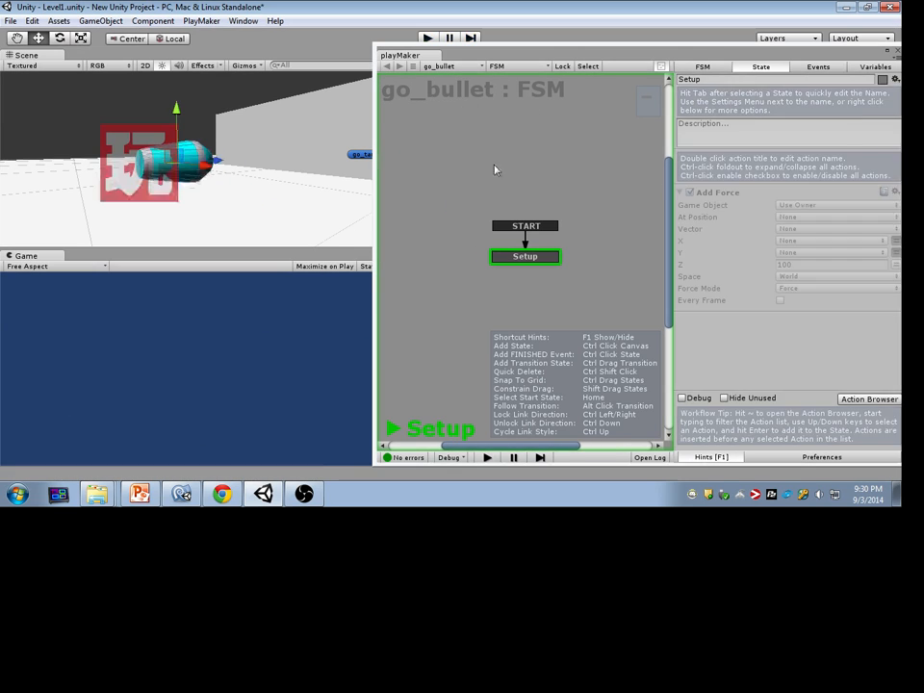
Set the Setup state's Add Force Z value to 500 and its Space to Self.
click(448, 145)
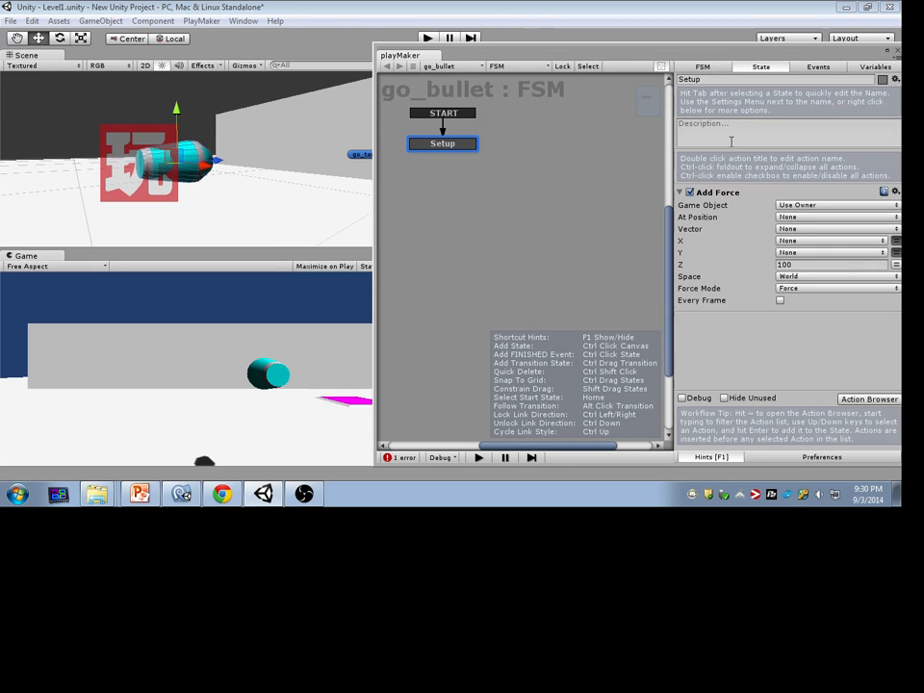
drag(564, 48, 495, 50)
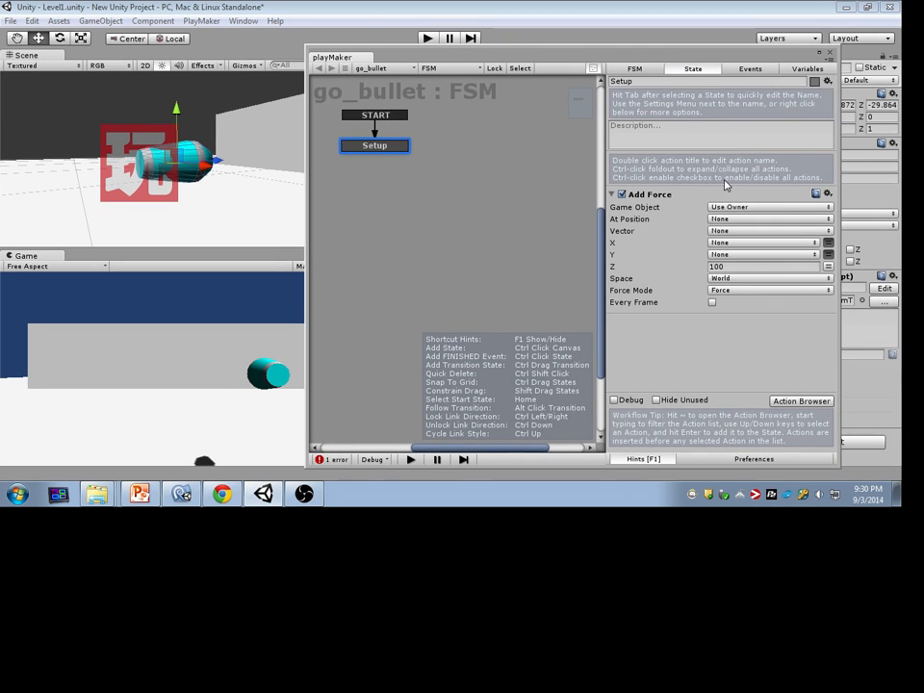
click(748, 264)
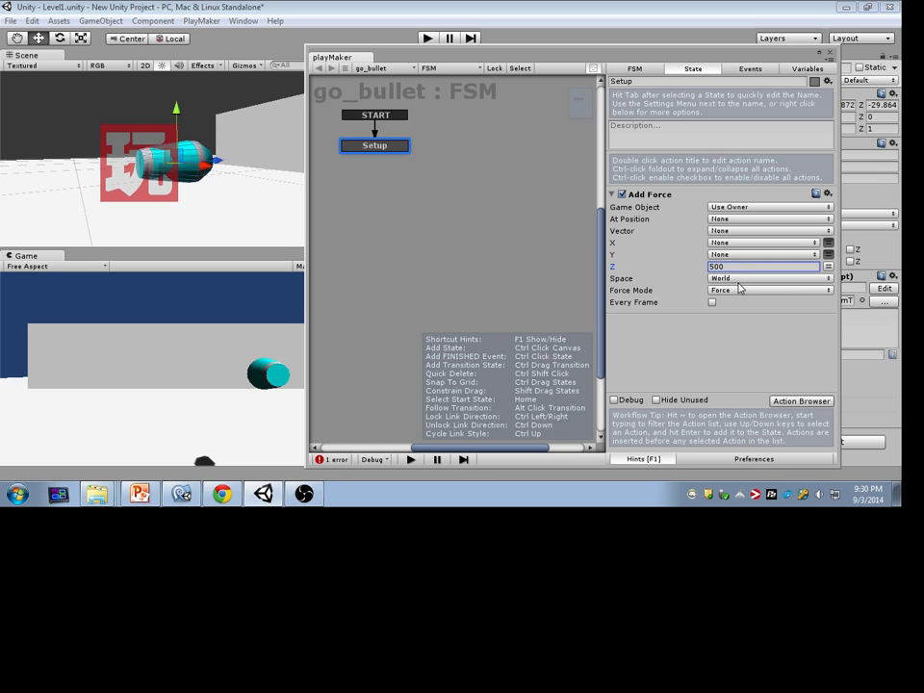
click(729, 279)
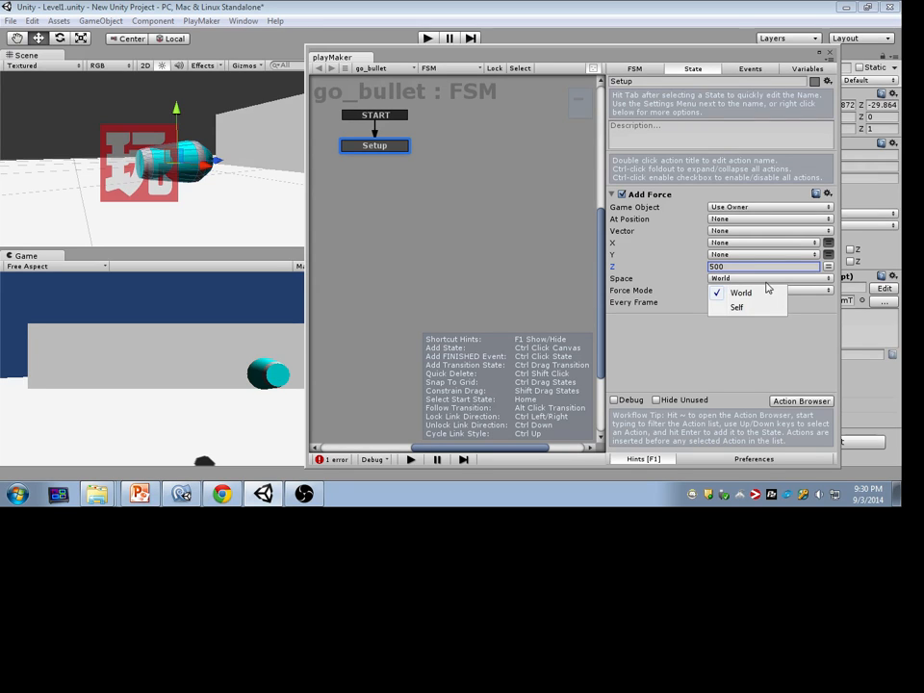
click(746, 308)
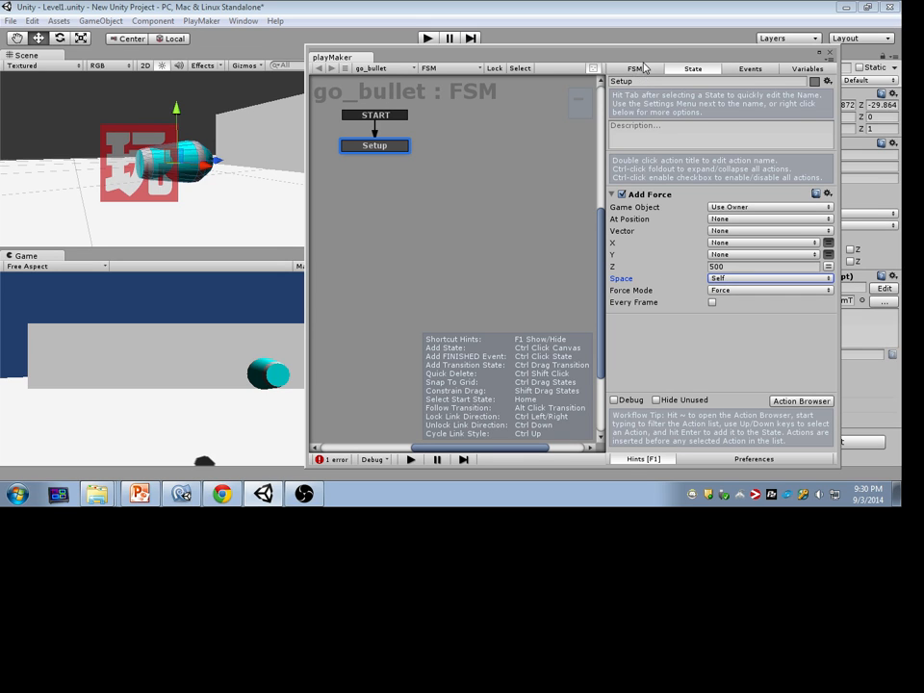
Try Velocity Change as the Add Force action's force mode and return it to Force.
drag(486, 50, 589, 70)
click(689, 301)
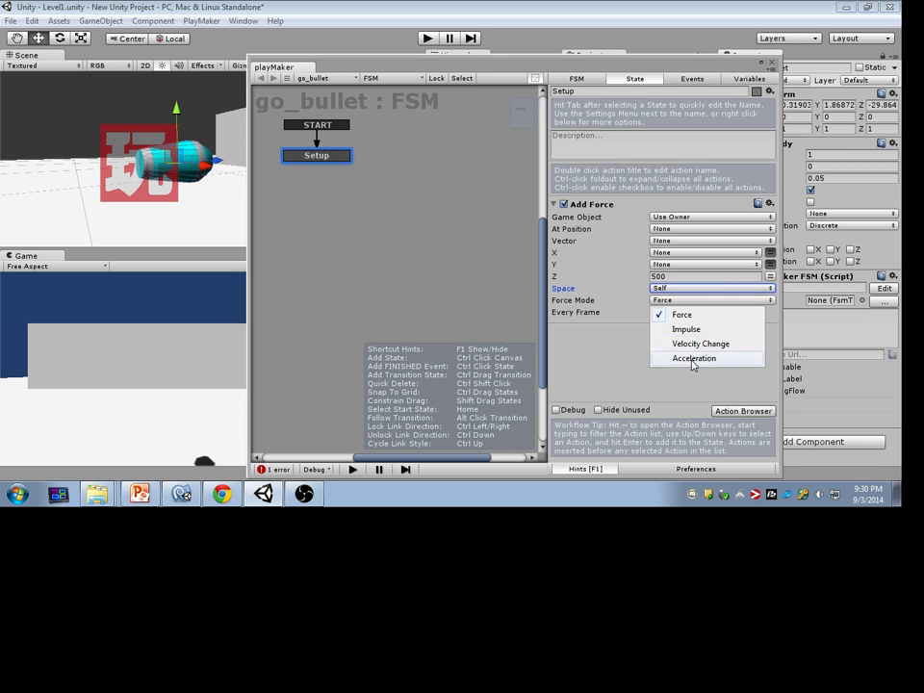
click(698, 345)
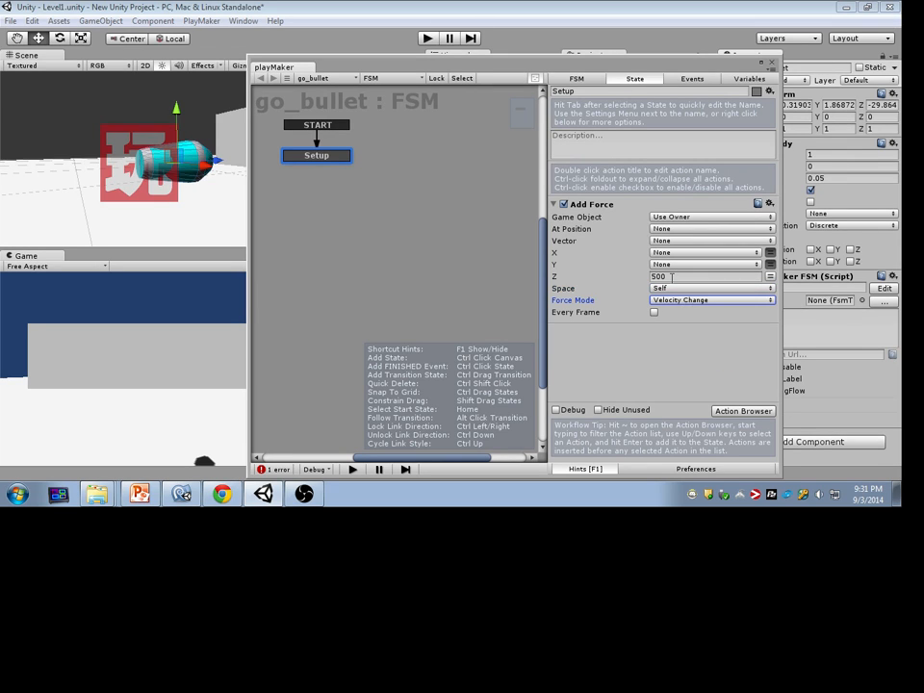
click(672, 276)
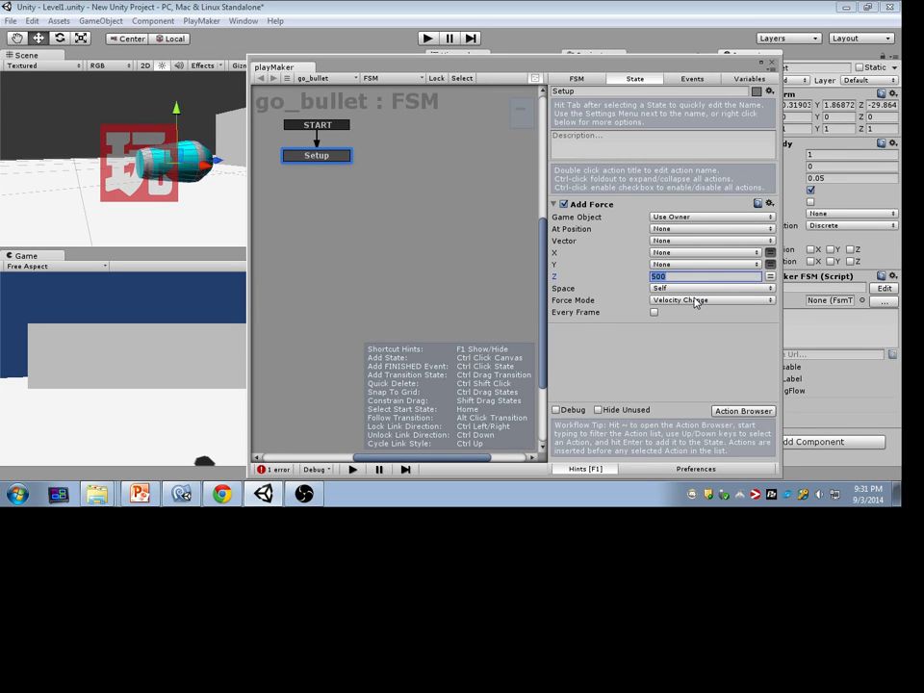
click(700, 302)
click(685, 314)
click(689, 301)
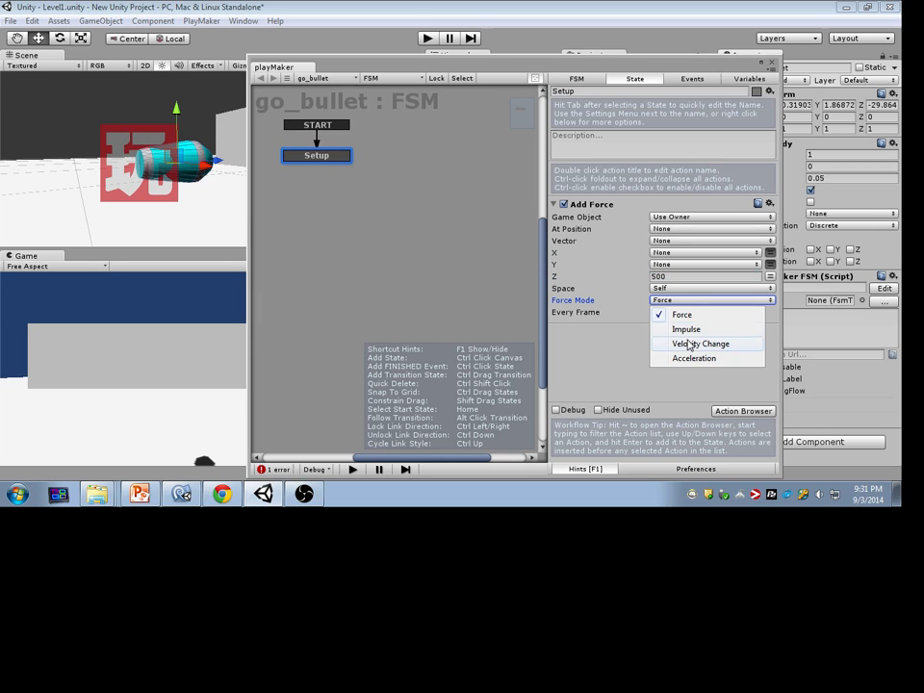
click(690, 348)
click(693, 278)
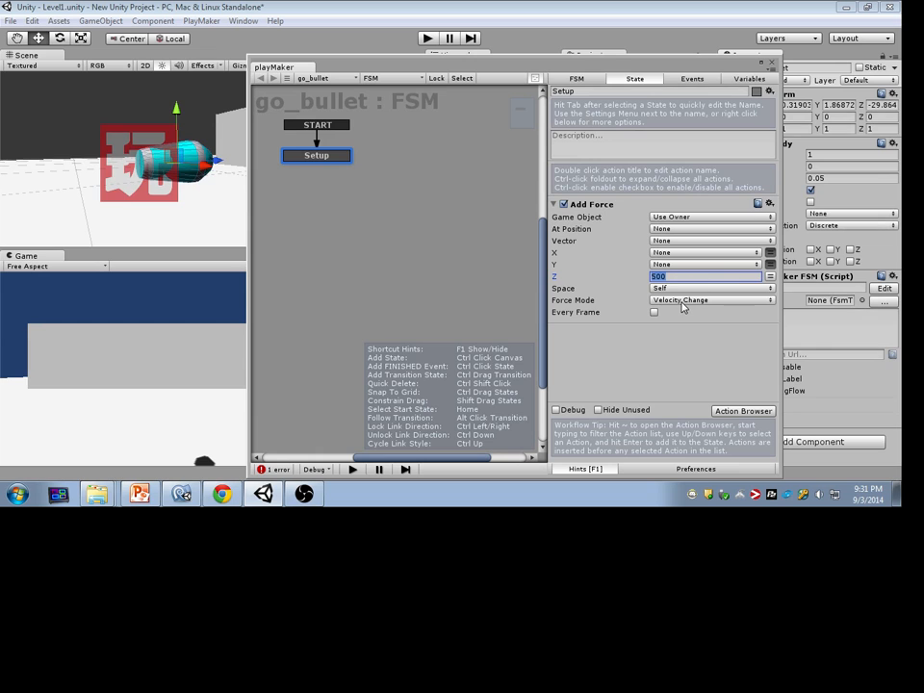
click(681, 301)
click(682, 314)
Play-test the bullet with the stronger self-space force and stop the run.
drag(617, 68, 733, 77)
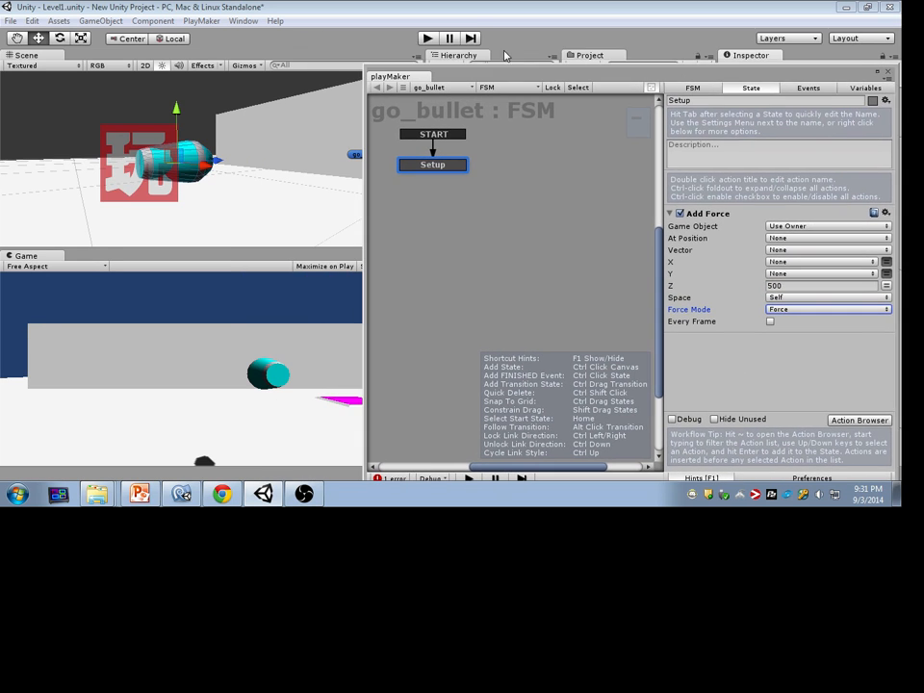
click(428, 38)
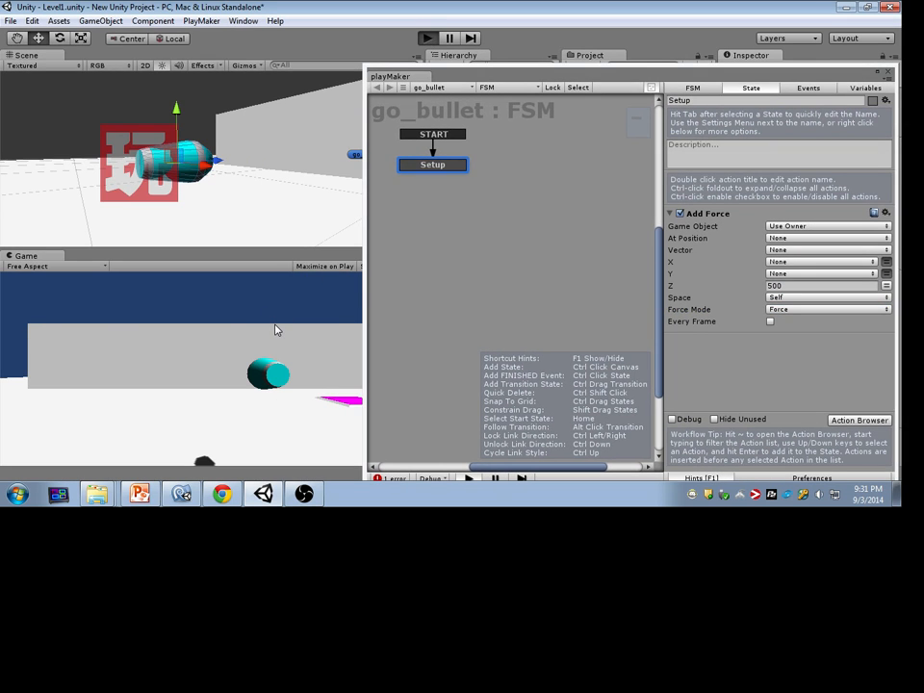
click(428, 41)
Expand Vase under go_bullet and inspect the components of the nested Vase objects.
drag(477, 75, 413, 143)
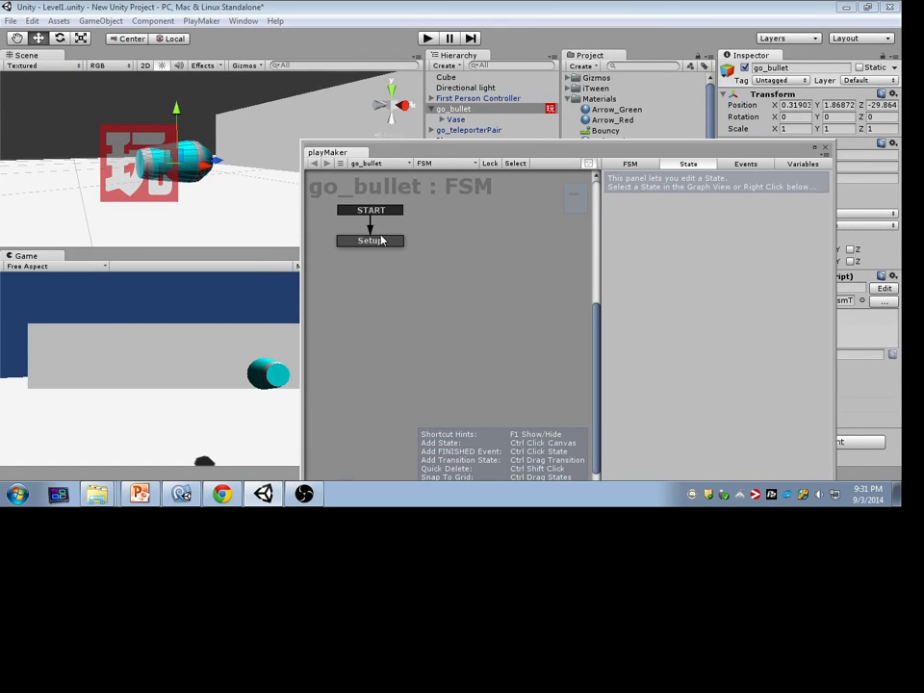
drag(450, 157, 442, 197)
click(442, 119)
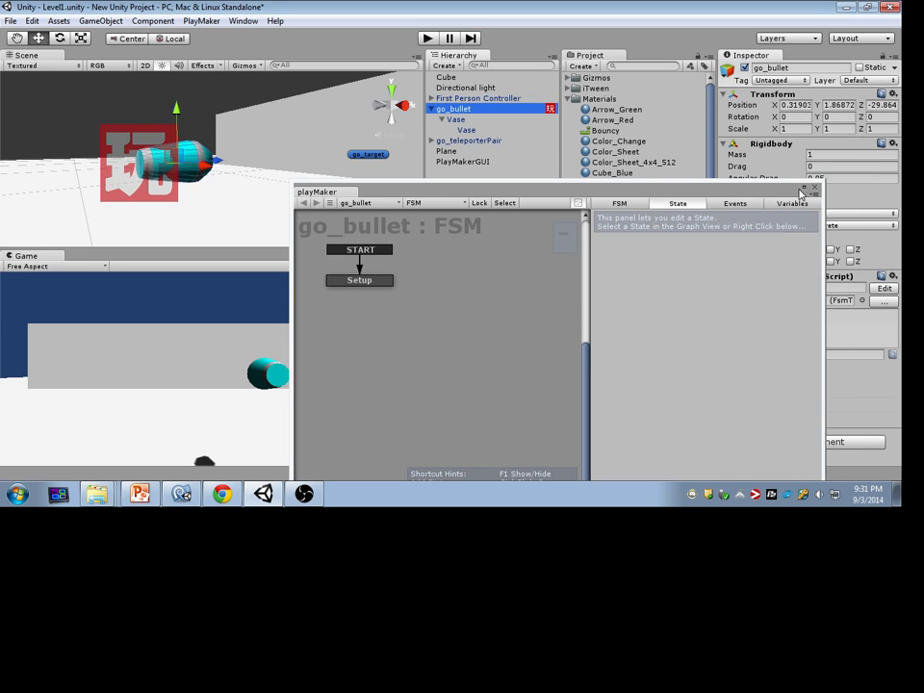
drag(791, 189, 529, 242)
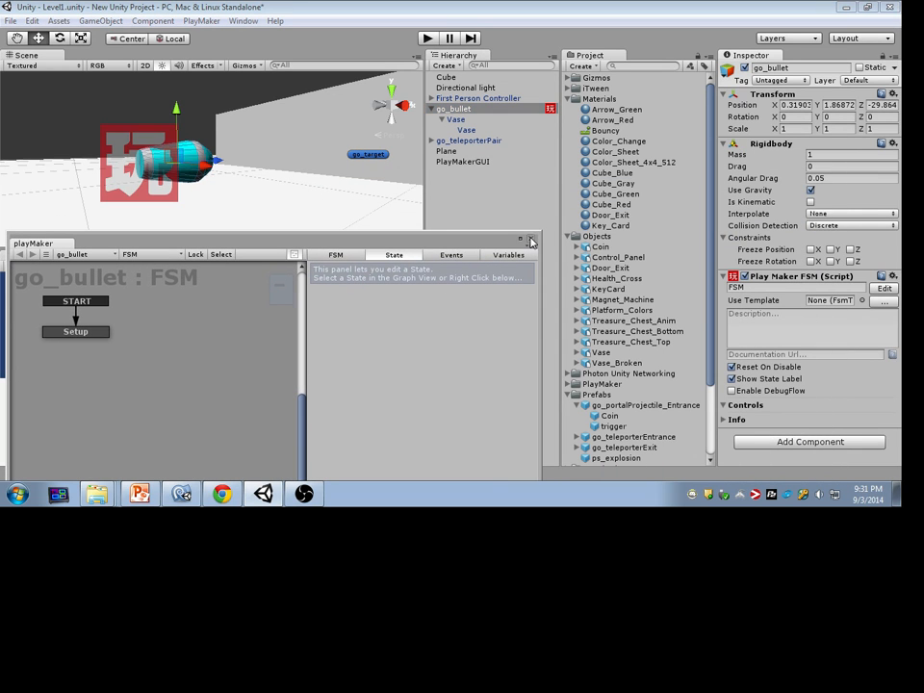
click(465, 122)
drag(455, 245, 675, 227)
click(468, 129)
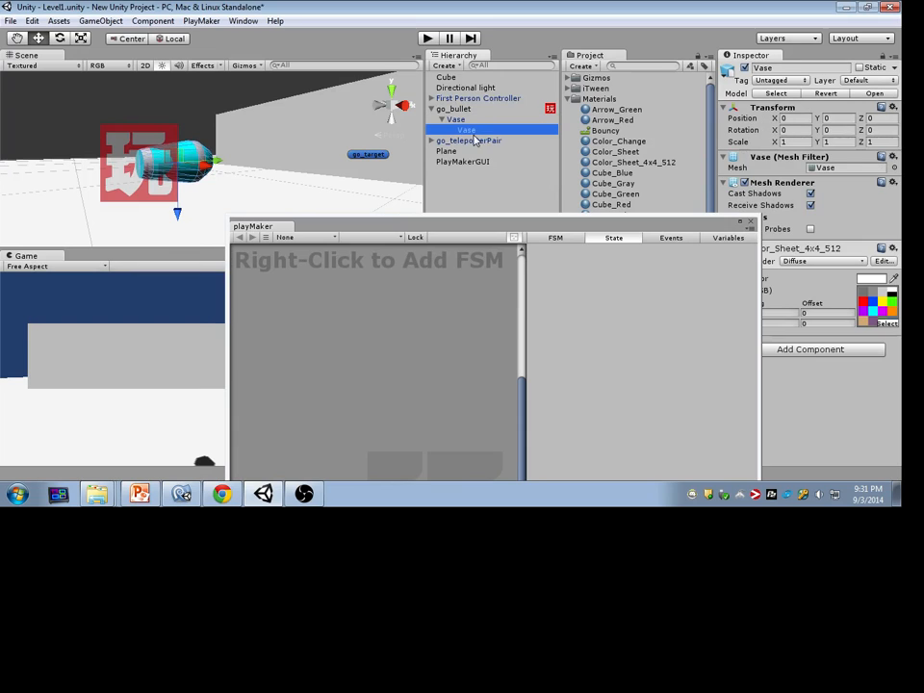
Add a Mesh Collider component to go_bullet and review its settings.
click(477, 109)
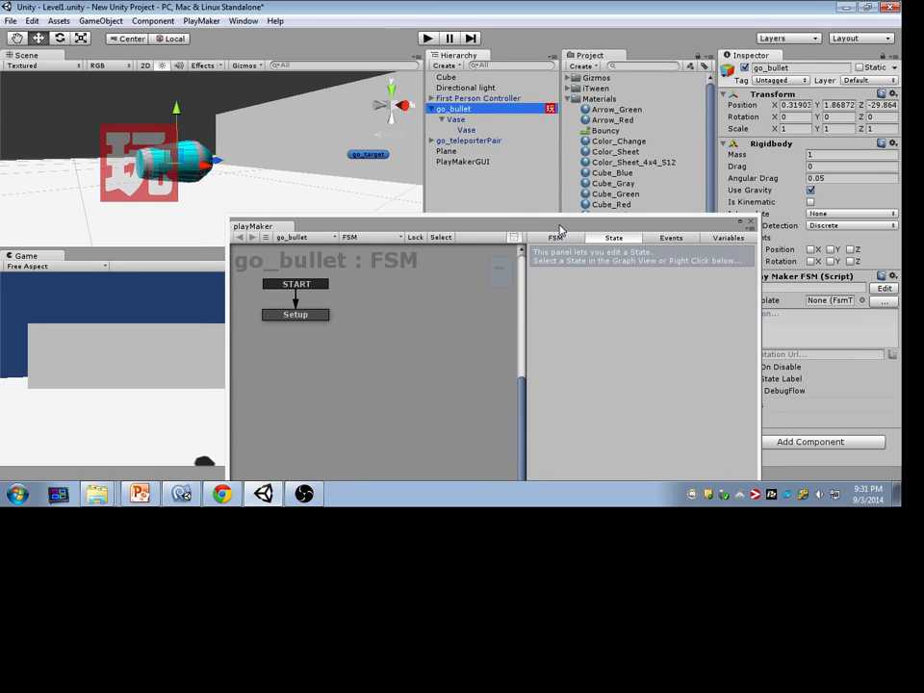
drag(568, 239, 496, 111)
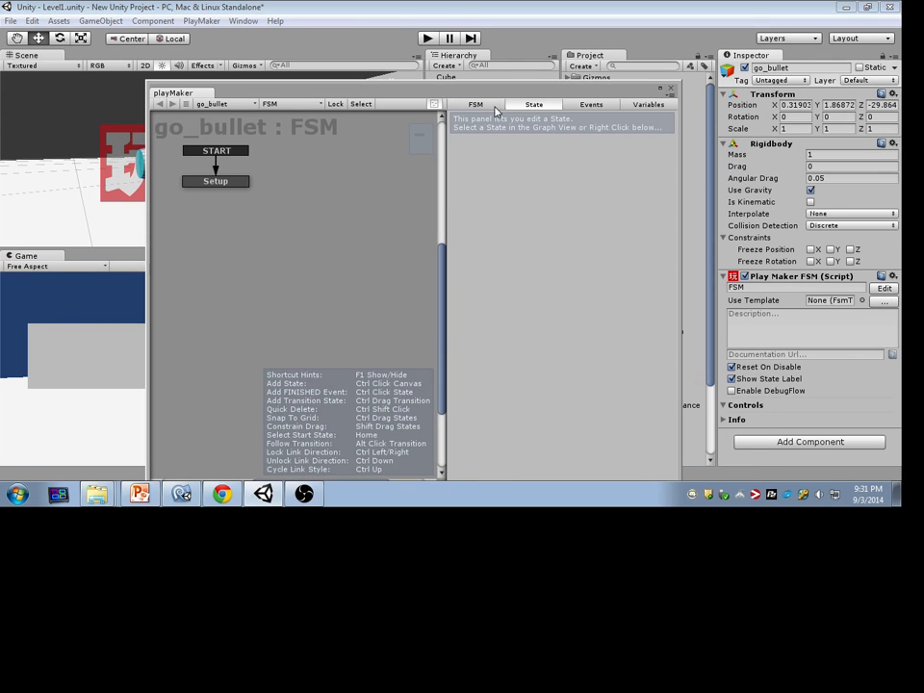
click(804, 442)
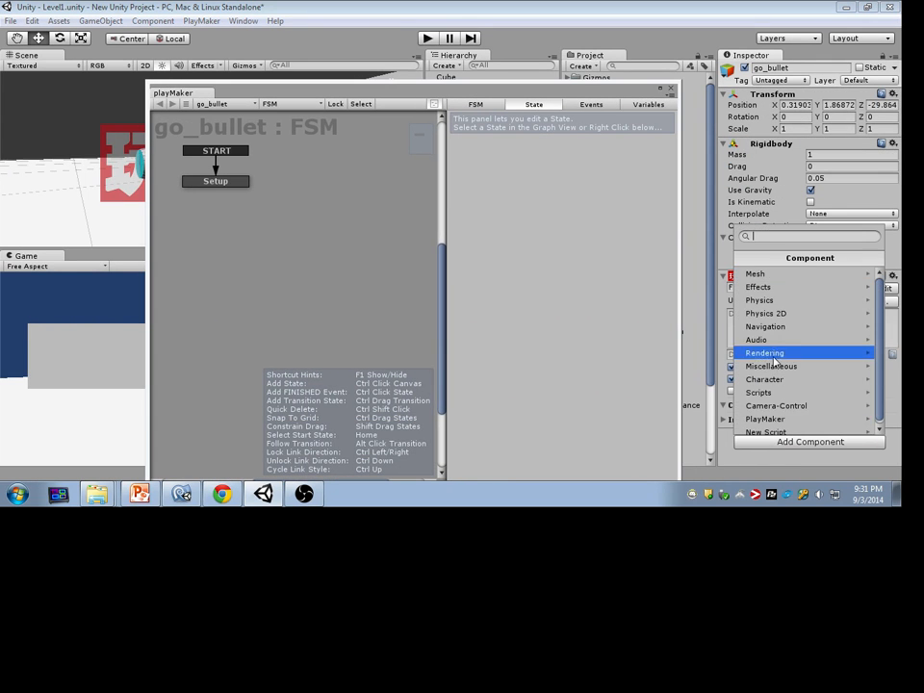
click(778, 302)
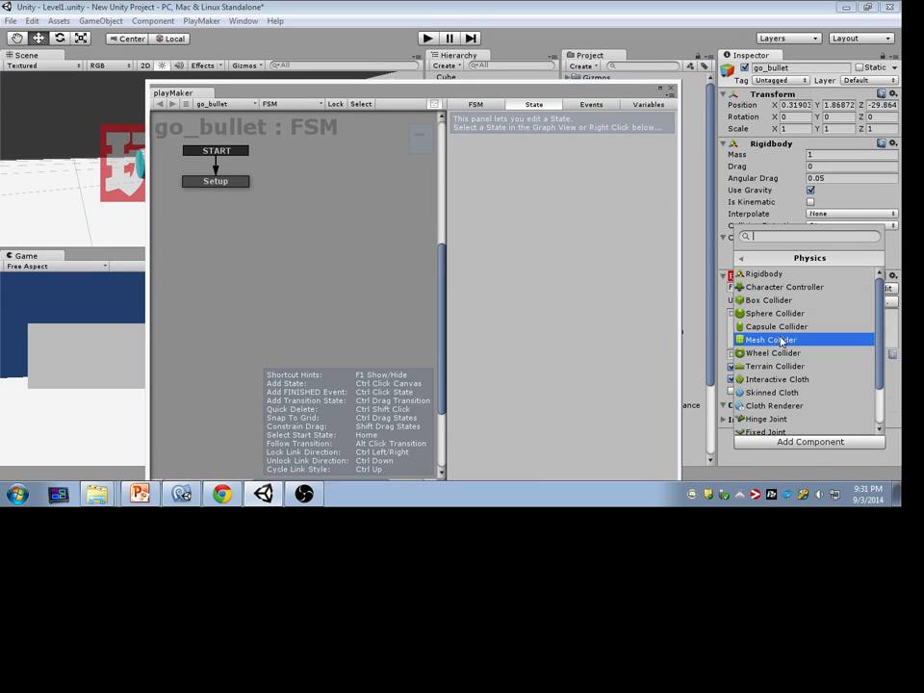
click(780, 340)
drag(445, 91, 469, 312)
scroll(809, 297, down, 3)
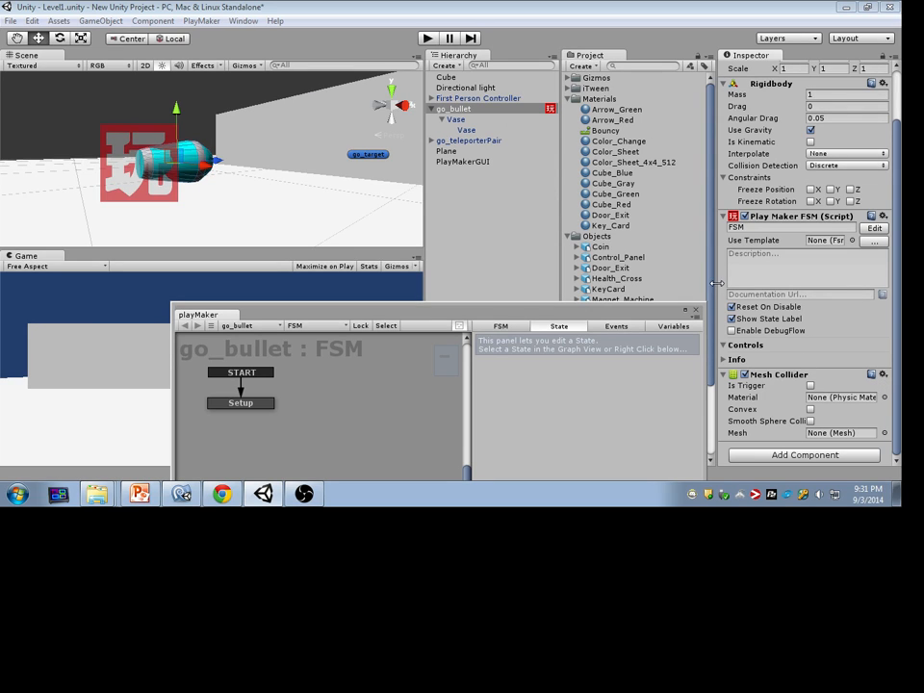
right_click(860, 375)
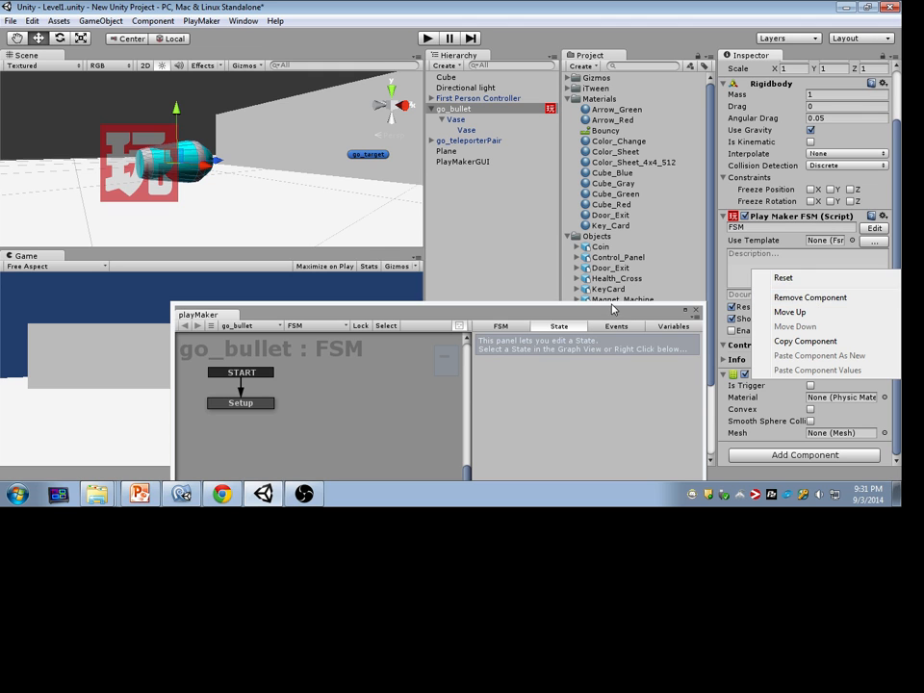
drag(625, 314, 565, 214)
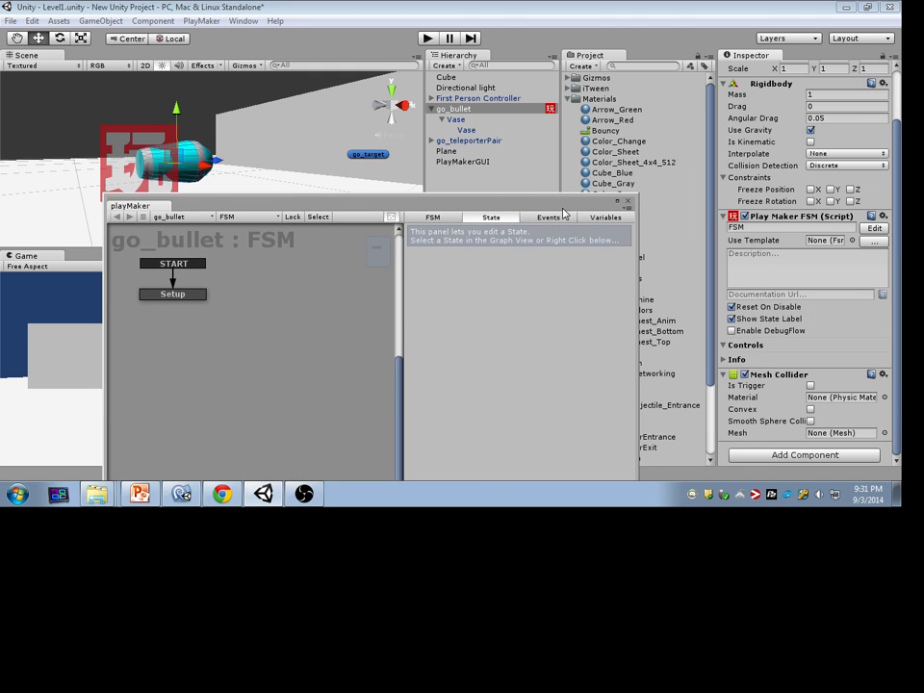
Remove the Mesh Collider component from go_bullet and move the playMaker window clear of the Scene and Game views.
click(882, 378)
click(818, 296)
drag(470, 210, 855, 141)
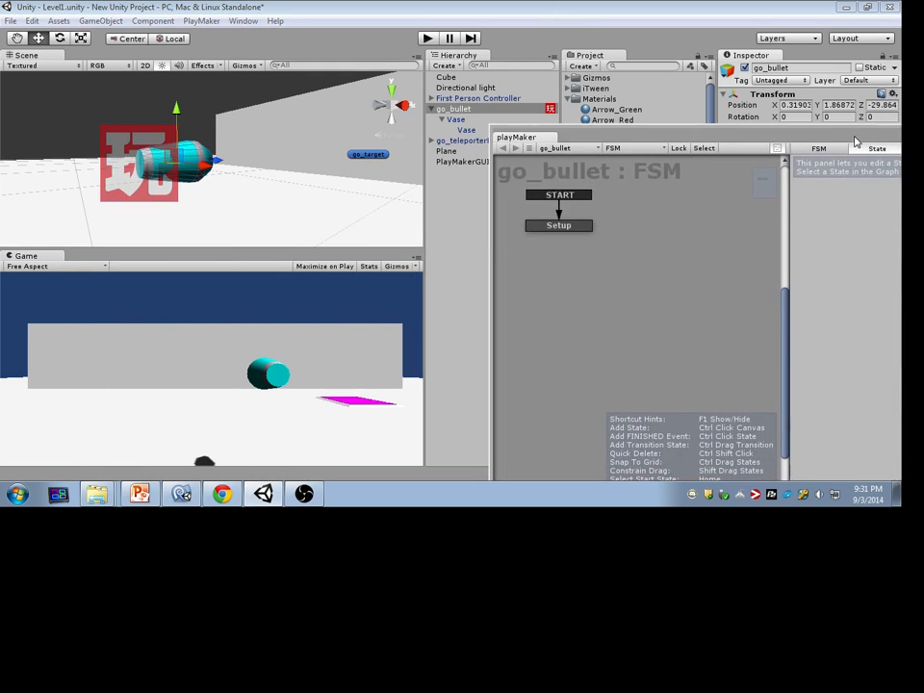
Play-test go_bullet twice without a collider, pausing and resuming the second run, and stop playback.
click(426, 39)
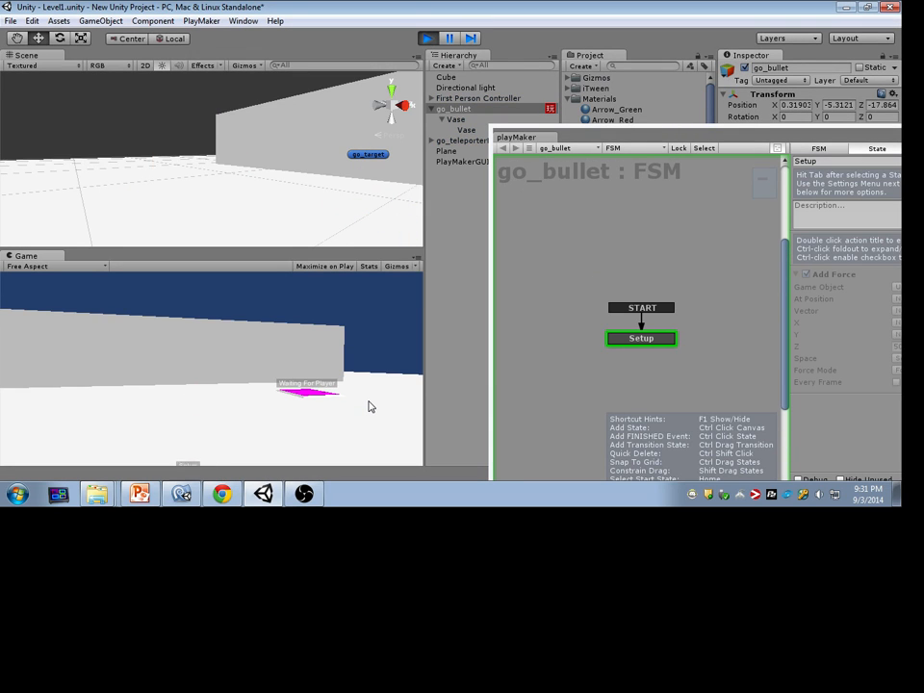
click(425, 39)
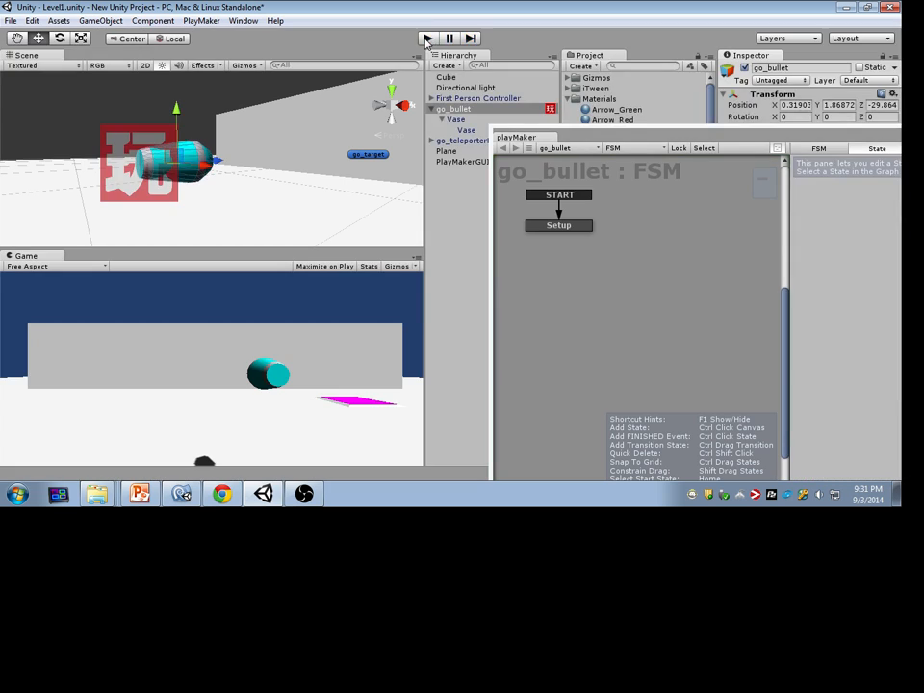
click(425, 39)
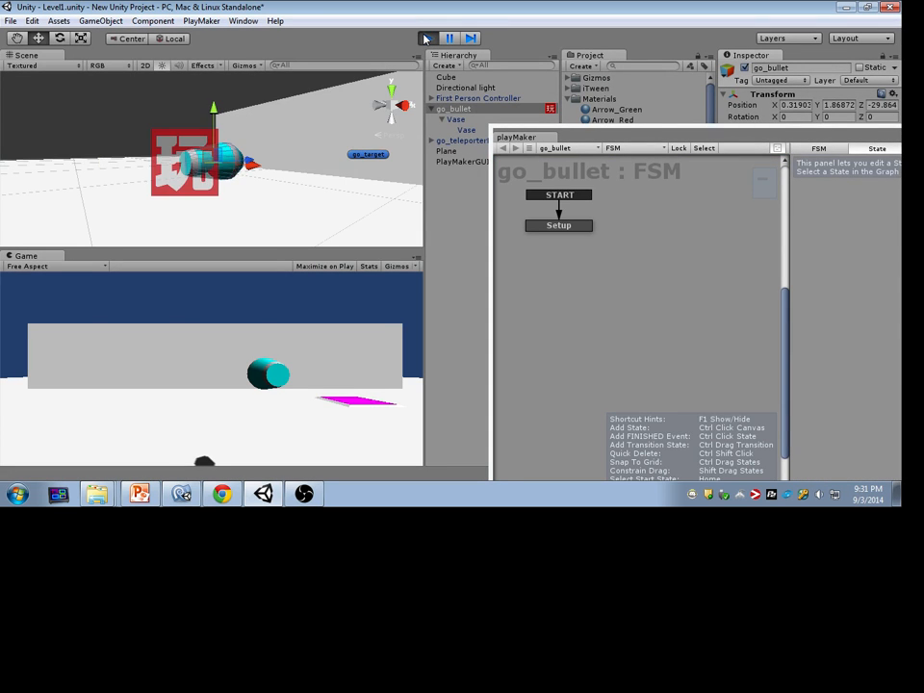
click(425, 38)
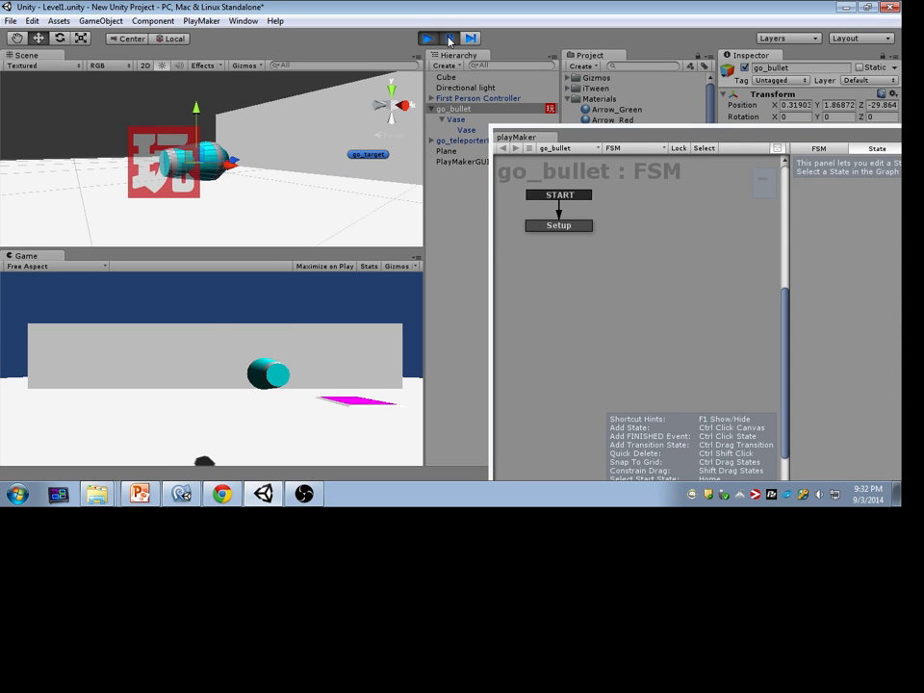
click(449, 41)
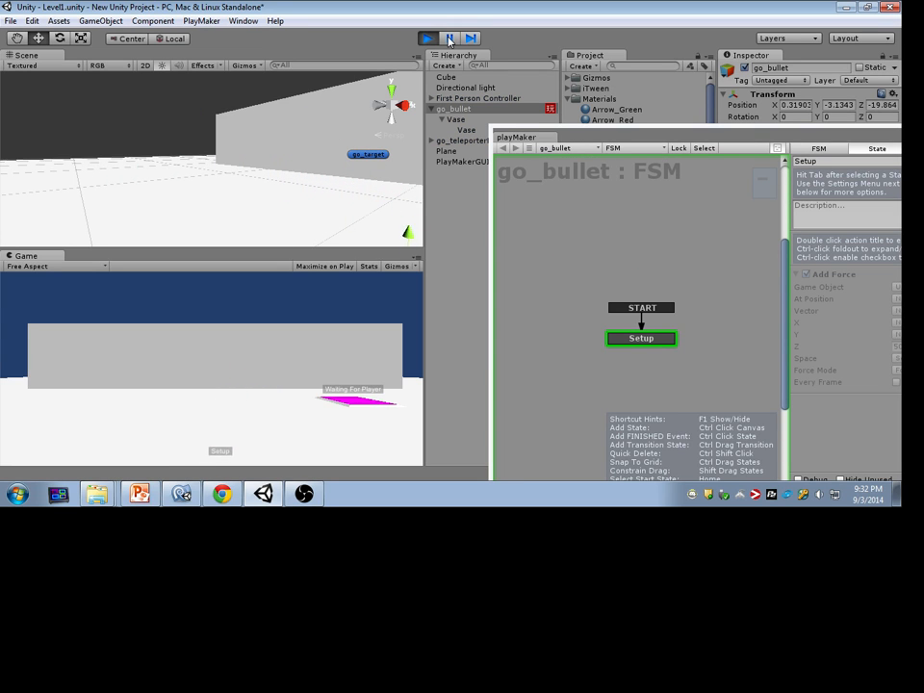
click(425, 39)
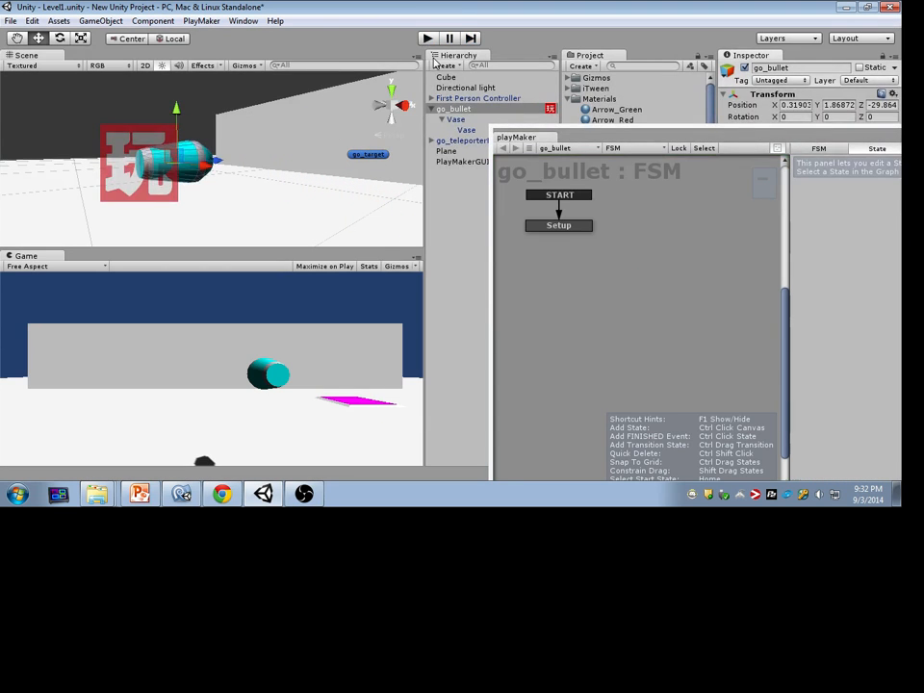
Close the playMaker window and inspect the components of the two nested Vase objects under go_bullet, collapsing the parent Vase.
drag(629, 135, 342, 303)
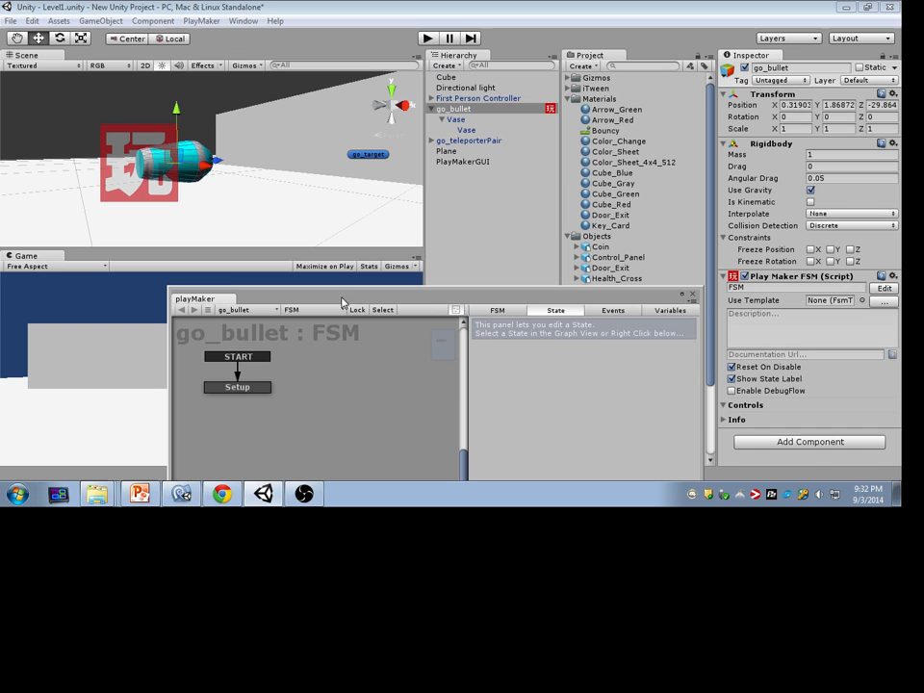
click(693, 296)
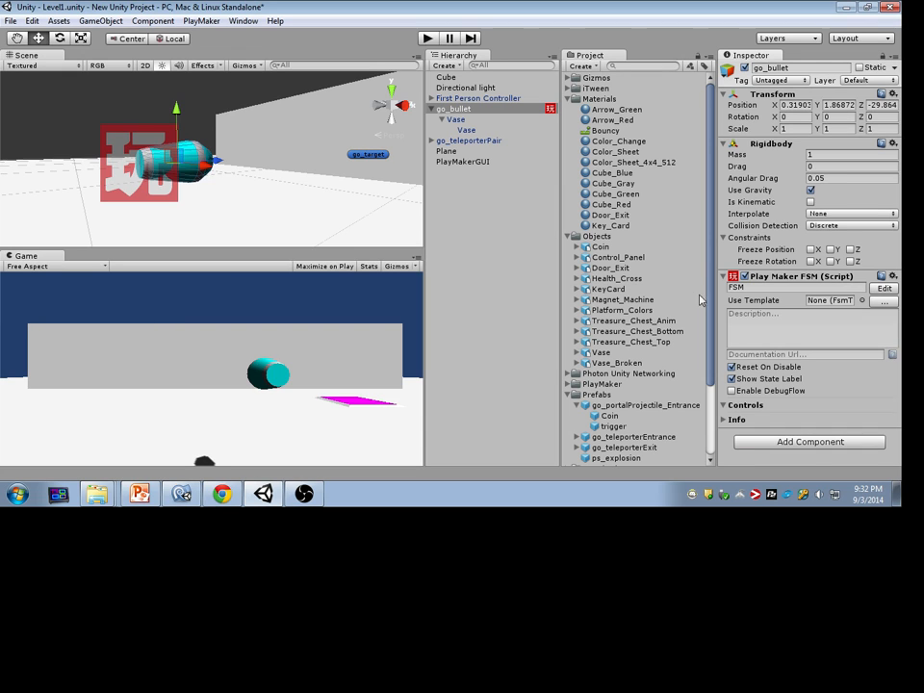
click(442, 119)
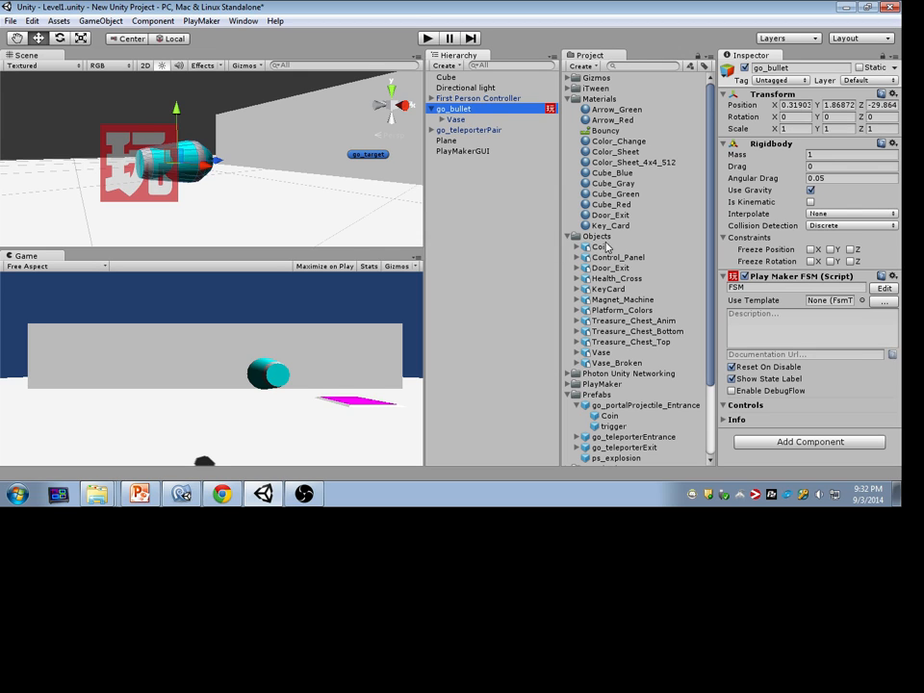
click(452, 119)
click(442, 120)
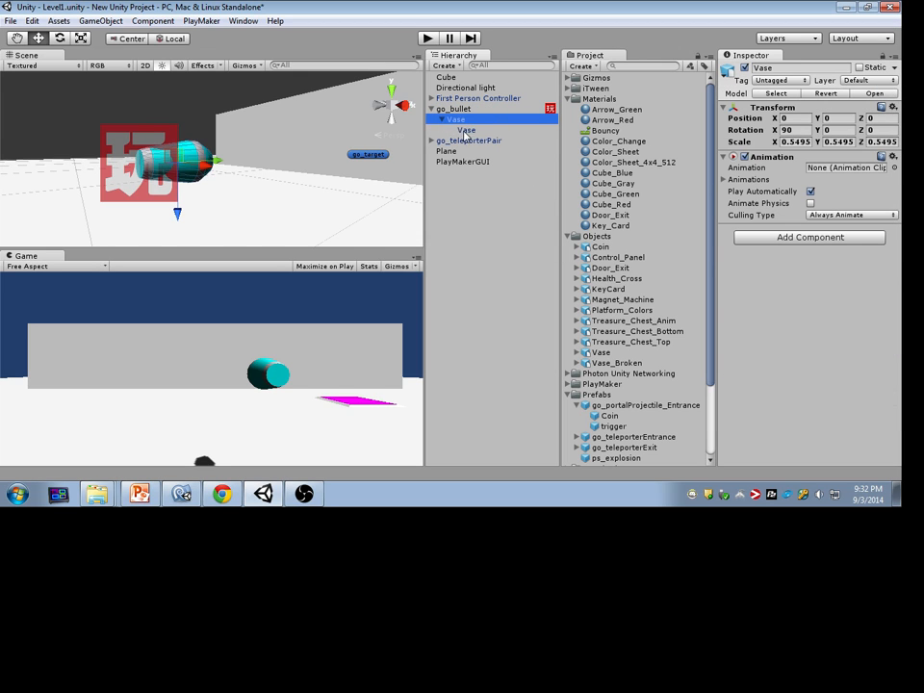
click(467, 130)
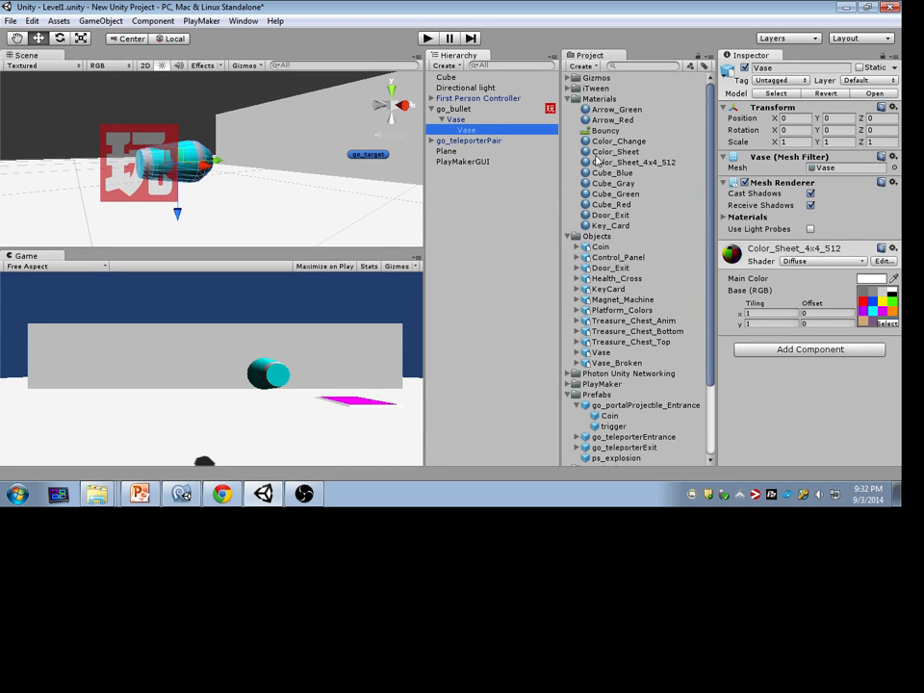
click(469, 120)
key(Left)
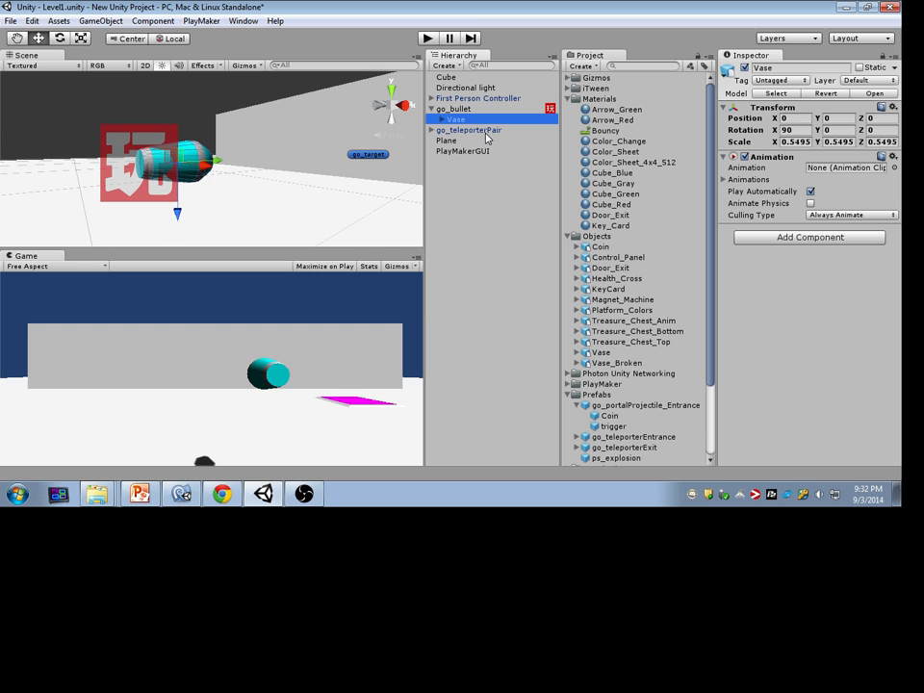
Add a Box Collider component to go_bullet and examine how its bounds fit around the vase.
click(459, 110)
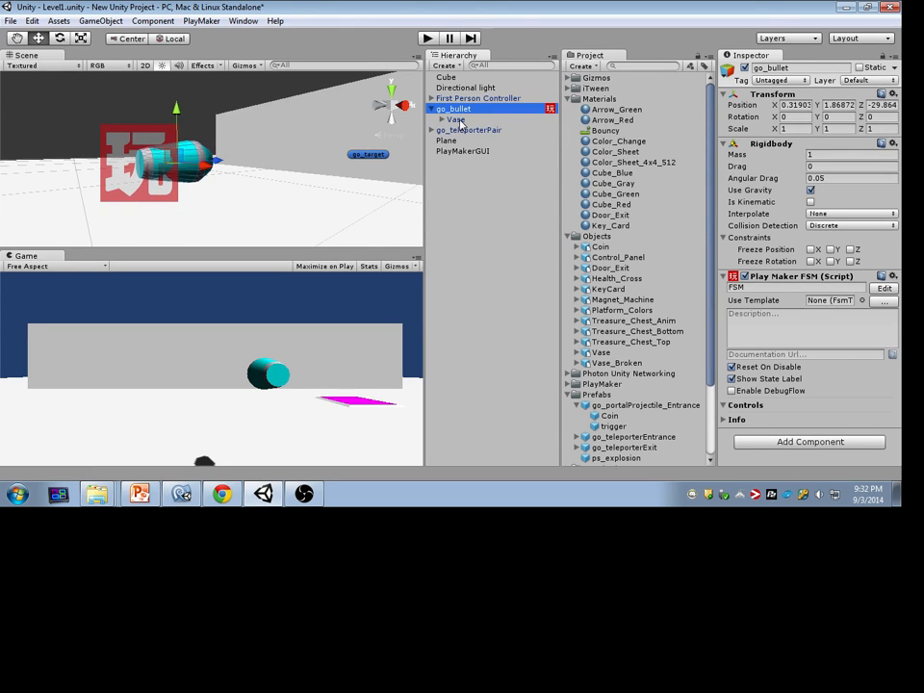
click(756, 443)
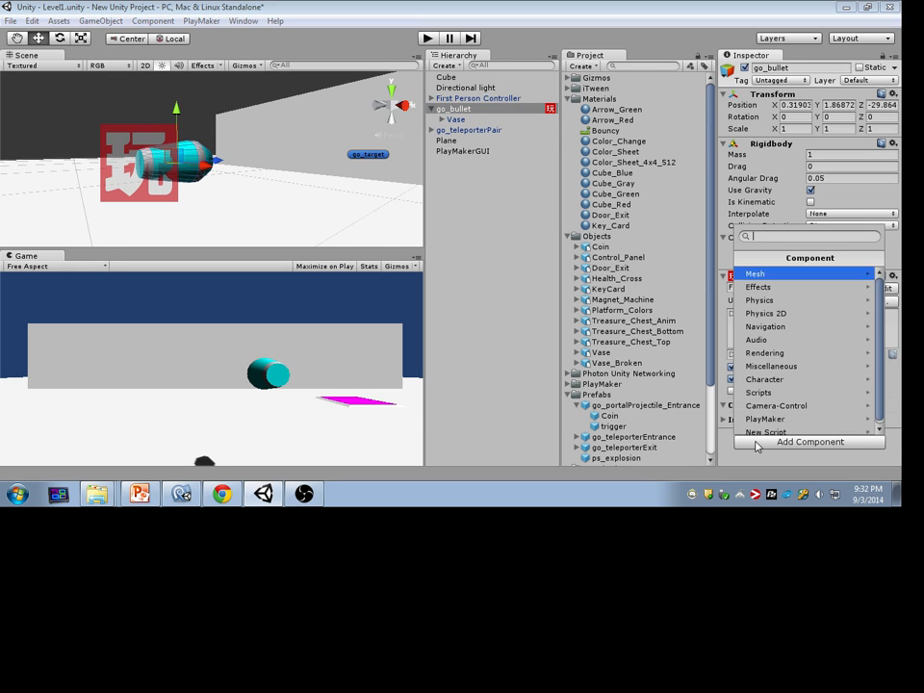
click(780, 300)
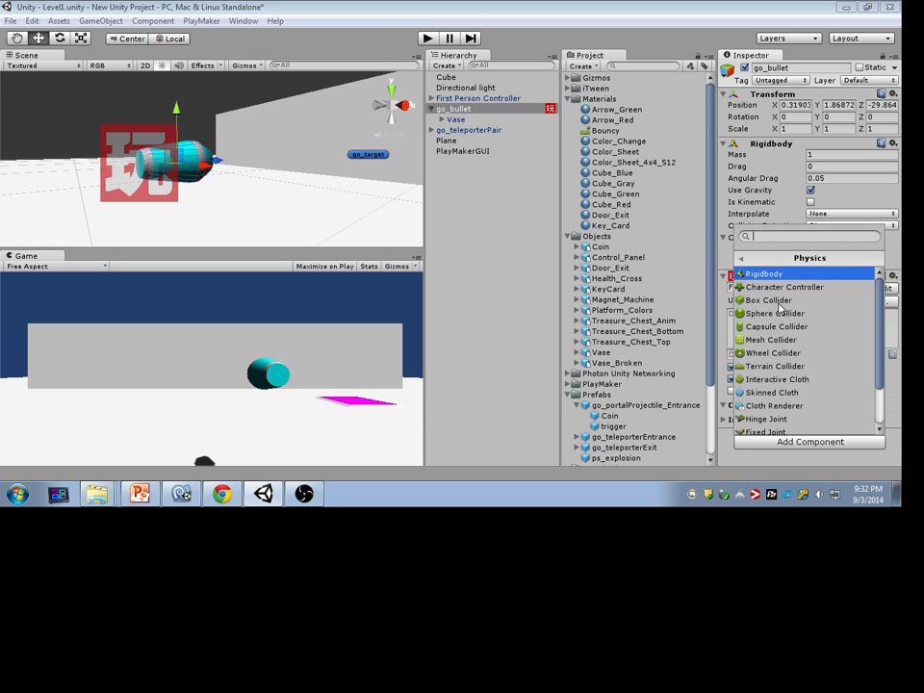
click(782, 302)
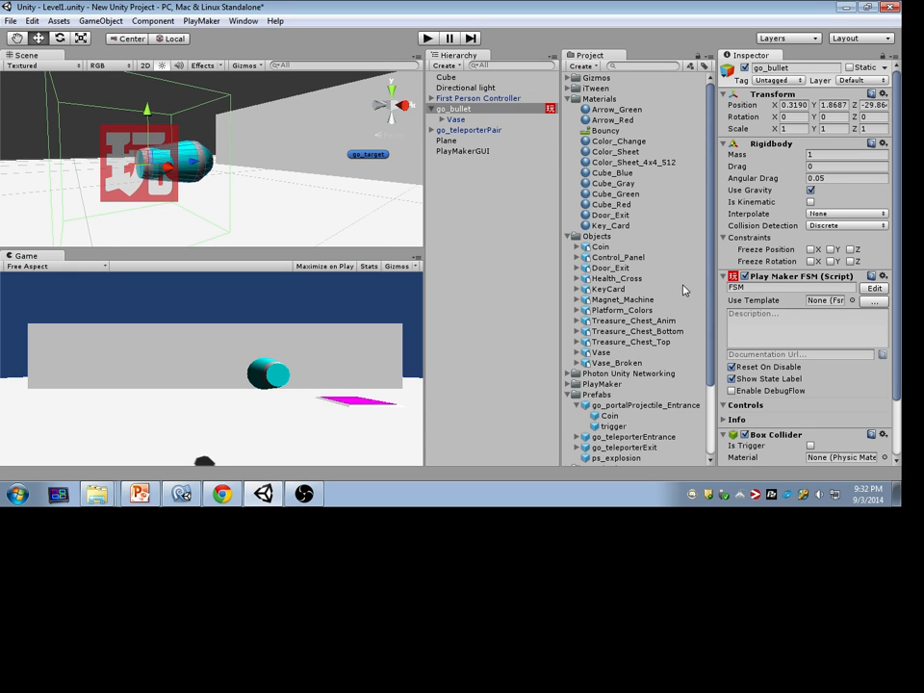
alt+drag(244, 115, 136, 103)
key(f)
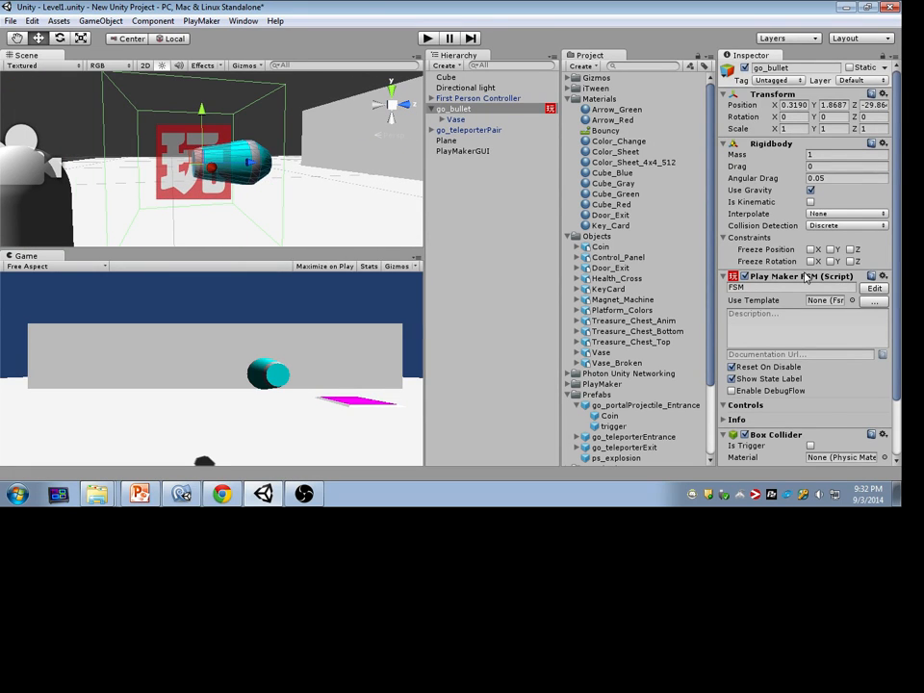
scroll(806, 277, down, 3)
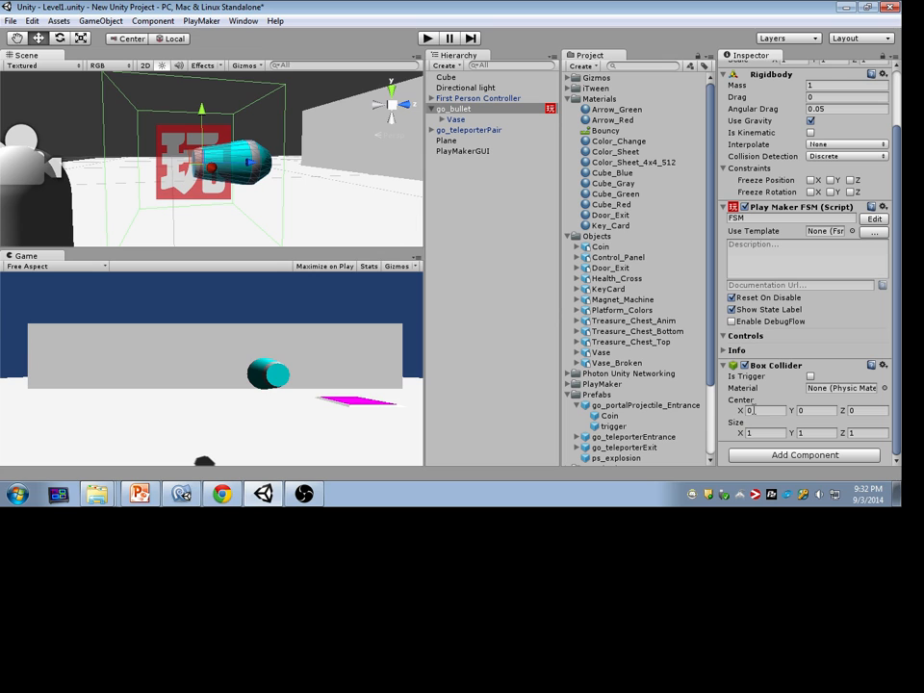
alt+drag(274, 123, 316, 164)
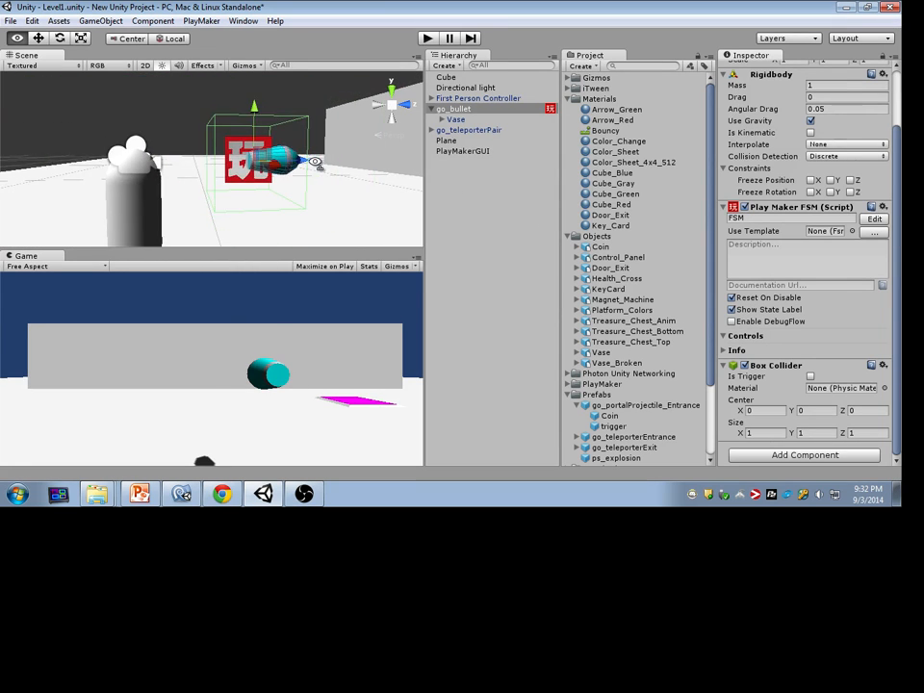
Move go_bullet along its Z axis to a position of about -29.74.
key(d)
right_drag(316, 162, 301, 157)
key(w)
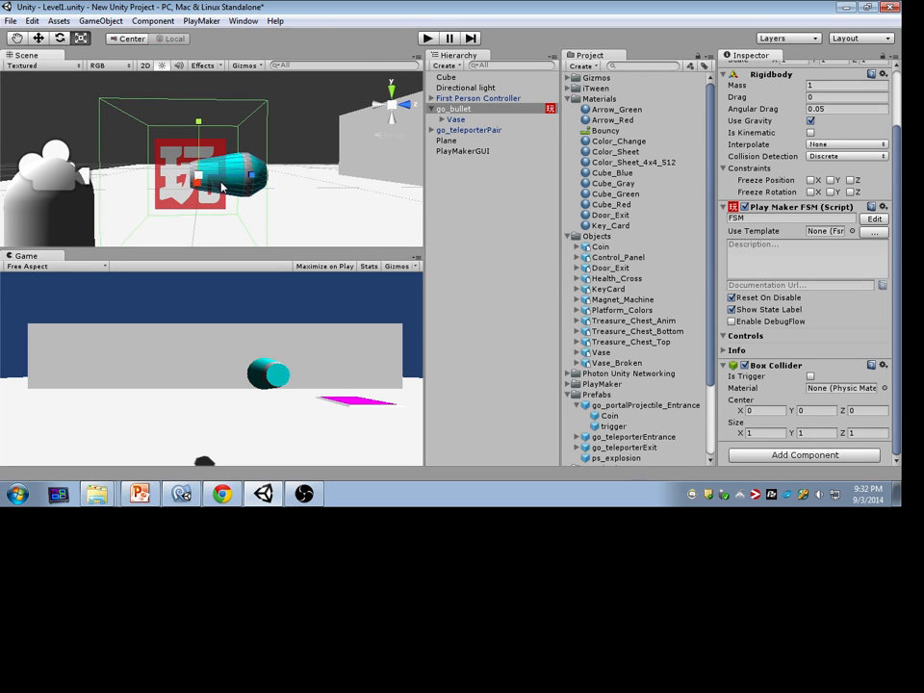
drag(245, 175, 262, 176)
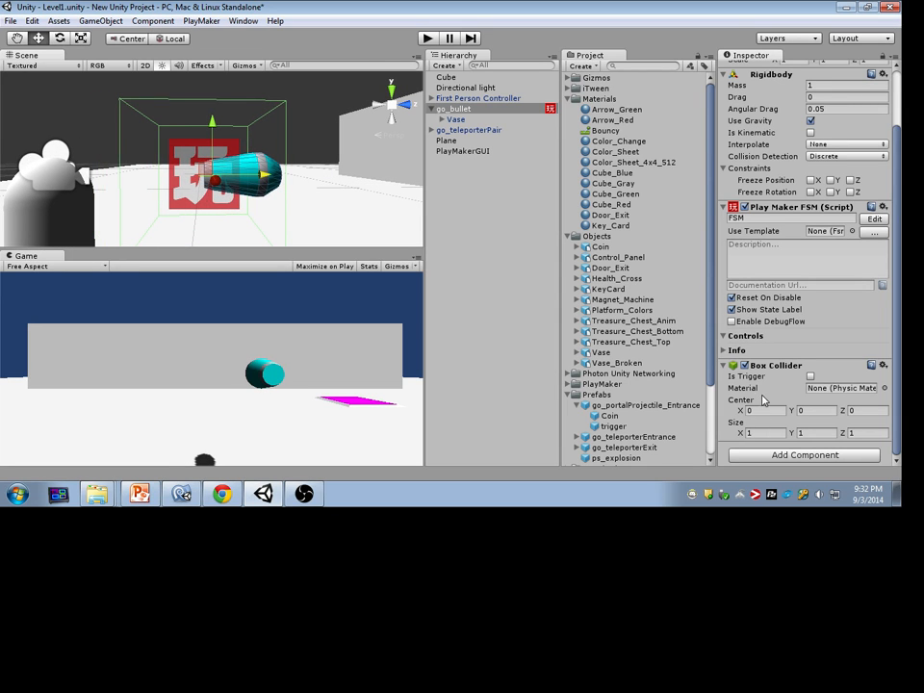
Shift the Vase child back along the bullet's length to centre it within go_bullet's Box Collider.
click(455, 120)
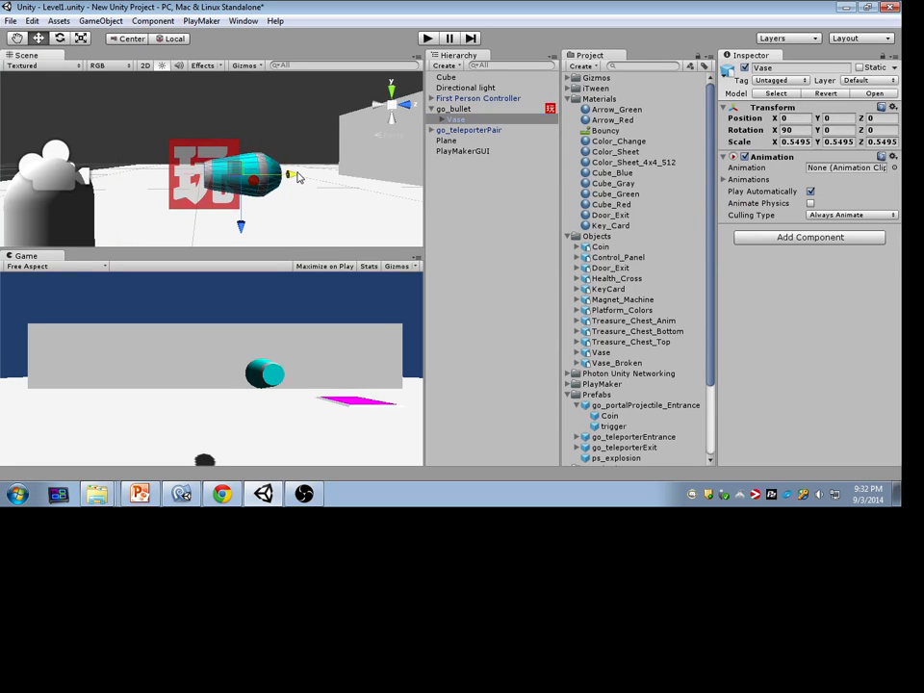
click(510, 108)
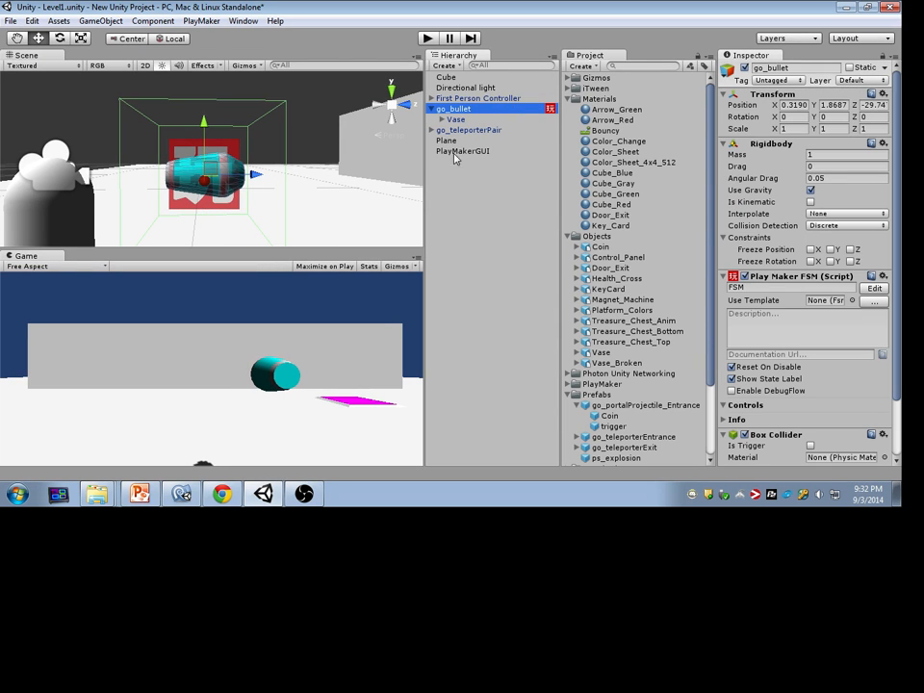
right_drag(306, 164, 135, 129)
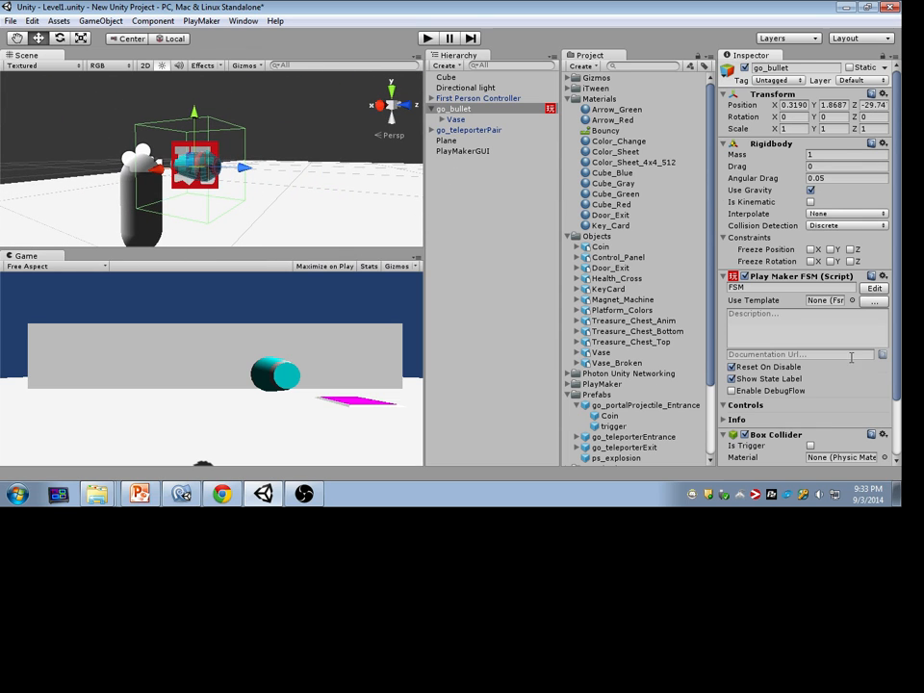
scroll(851, 357, down, 3)
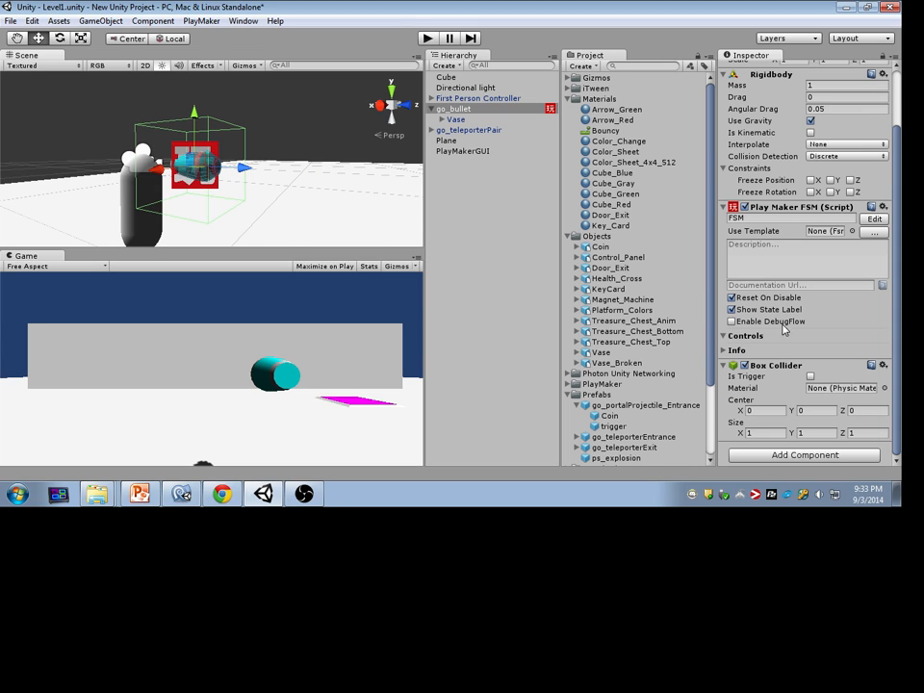
scroll(746, 249, up, 3)
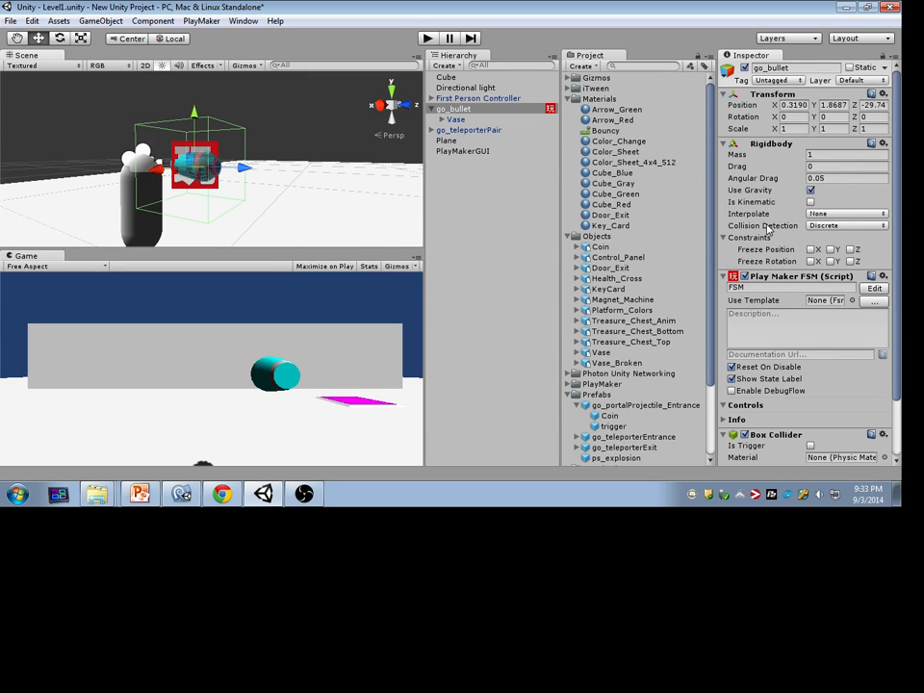
click(49, 66)
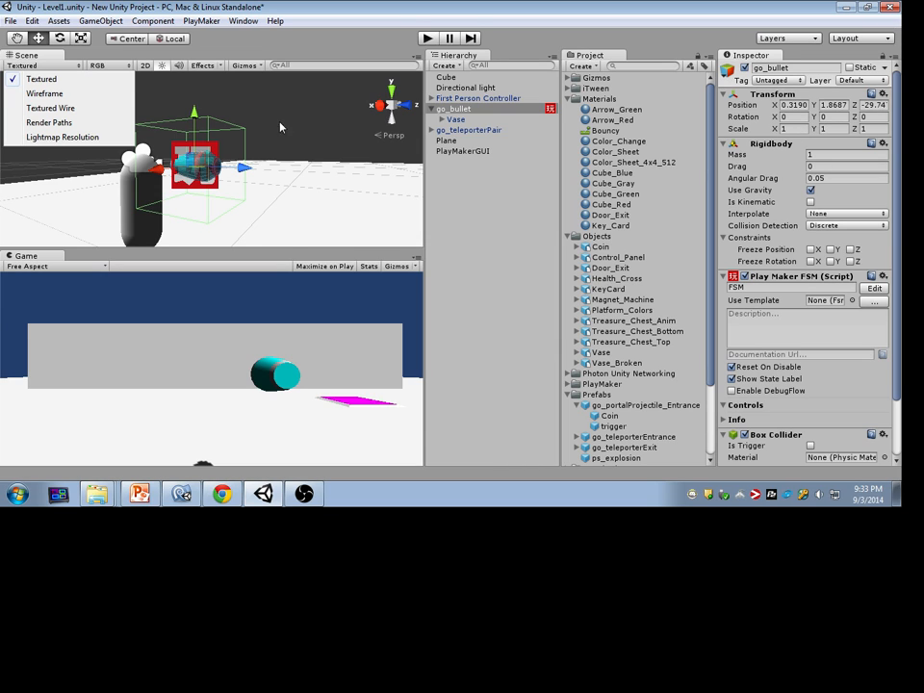
drag(897, 339, 890, 445)
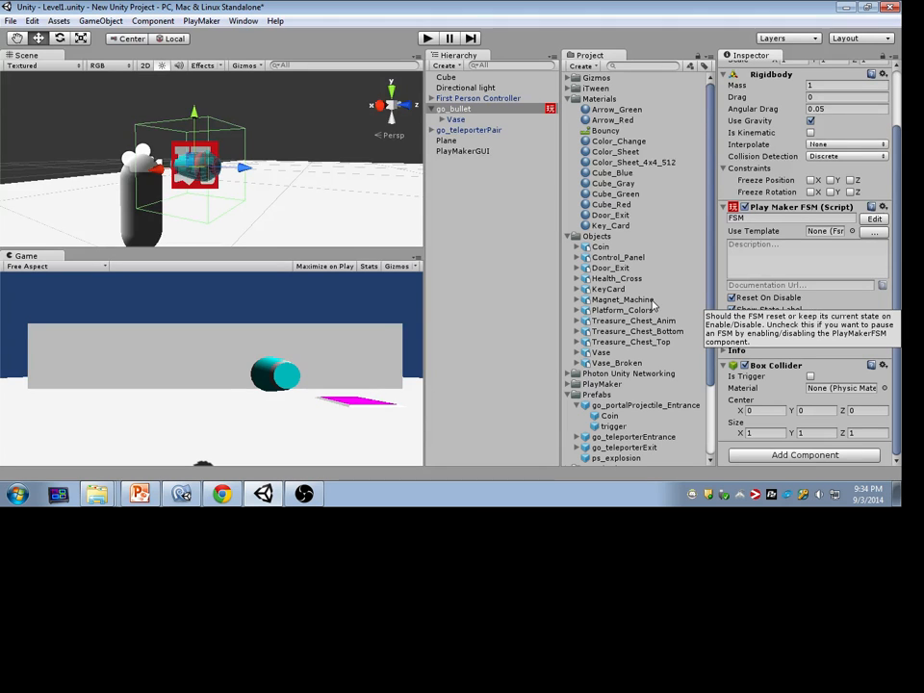
Play-test go_bullet with the Box Collider attached and stop the run.
scroll(366, 194, up, 5)
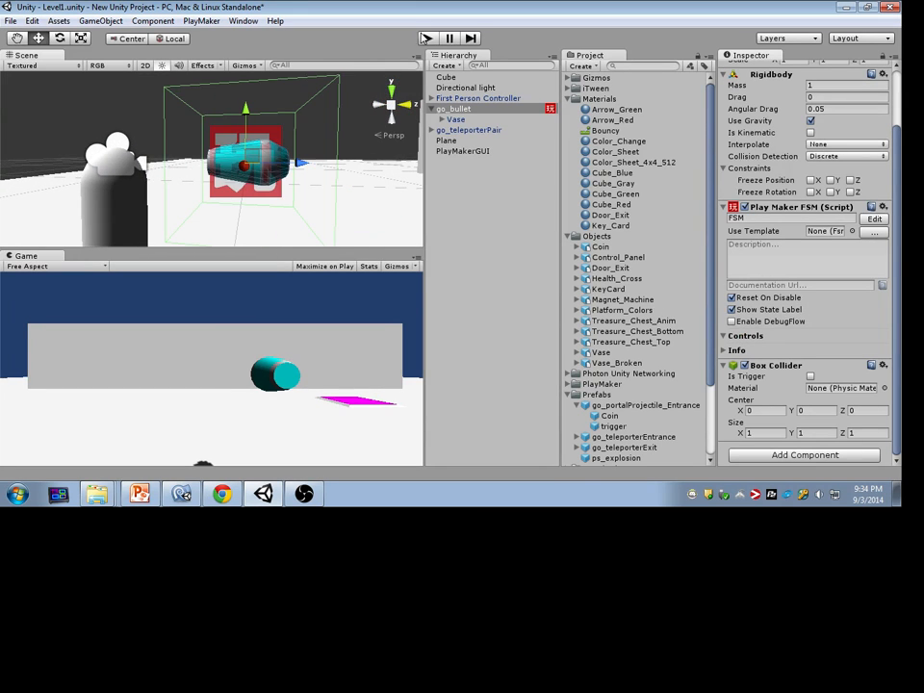
key(ctrl+p)
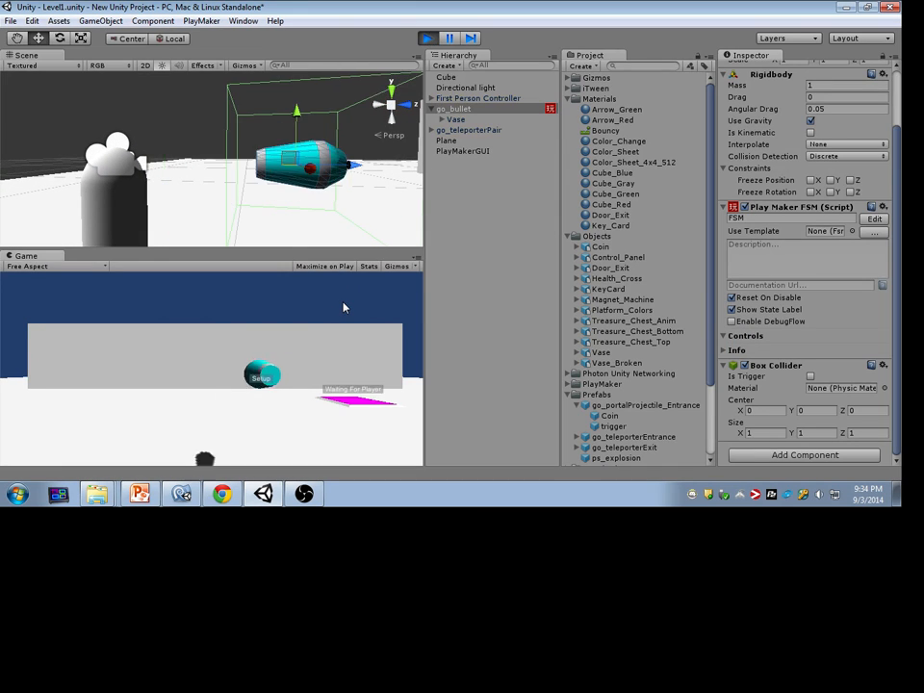
key(alt+Tab)
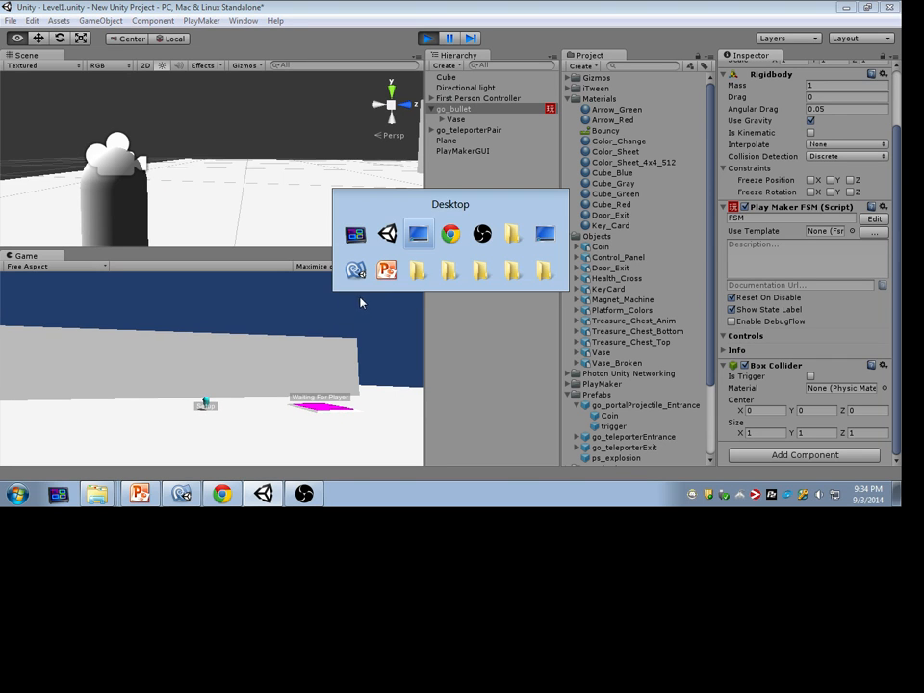
alt+click(427, 39)
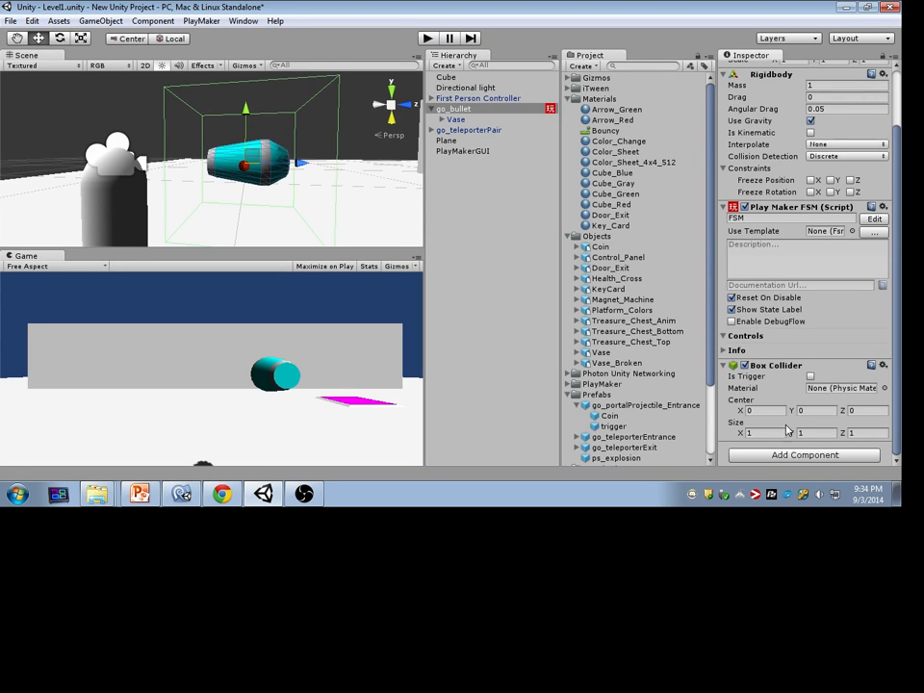
Shrink go_bullet's Box Collider around the vase by setting its size to X 0.34, Y 0.46 and Z 0.76.
click(745, 433)
text(0.55)
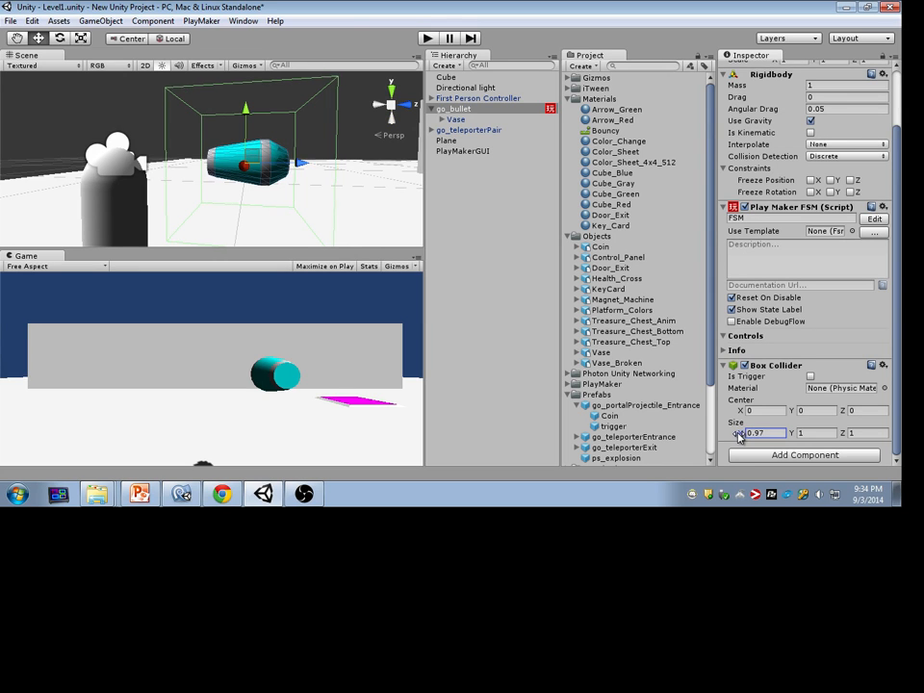
alt+drag(342, 166, 603, 196)
click(795, 433)
text(0.46)
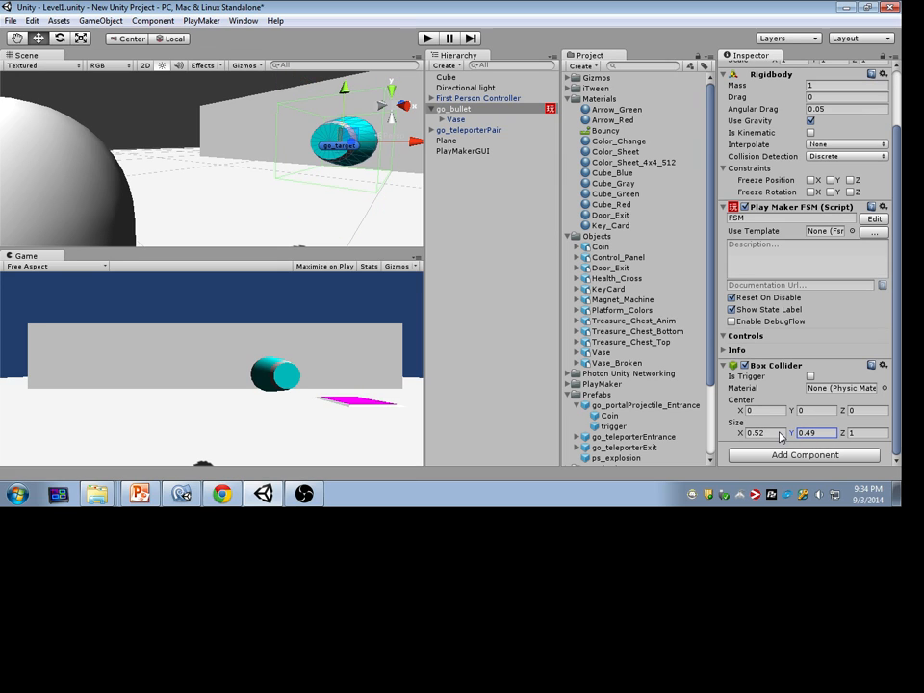
key(Tab)
text(1.12)
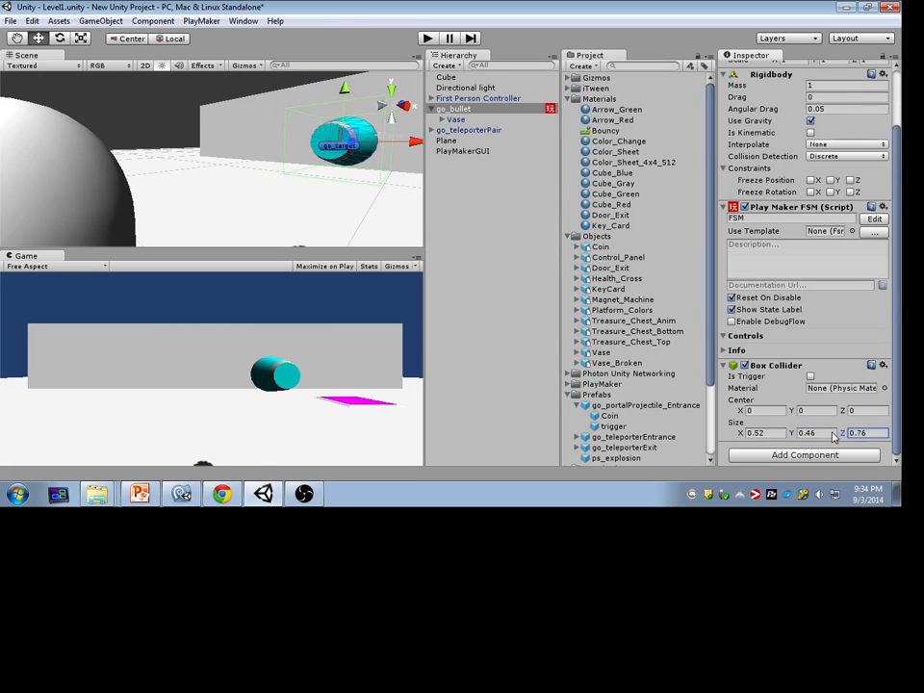
click(765, 433)
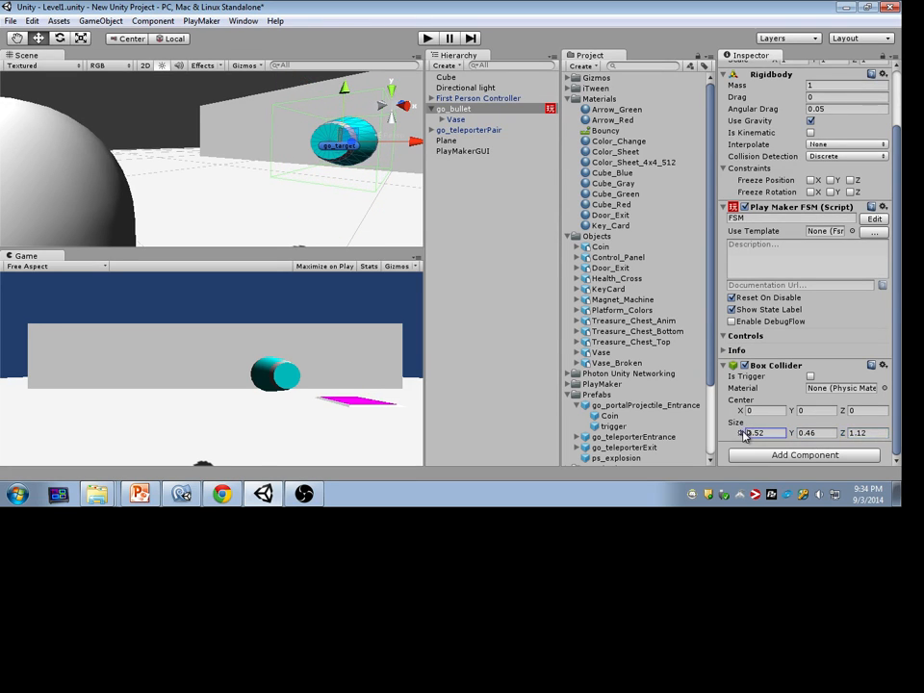
text(0.34)
alt+drag(375, 182, 217, 164)
alt+scroll(525, 150, up, 3)
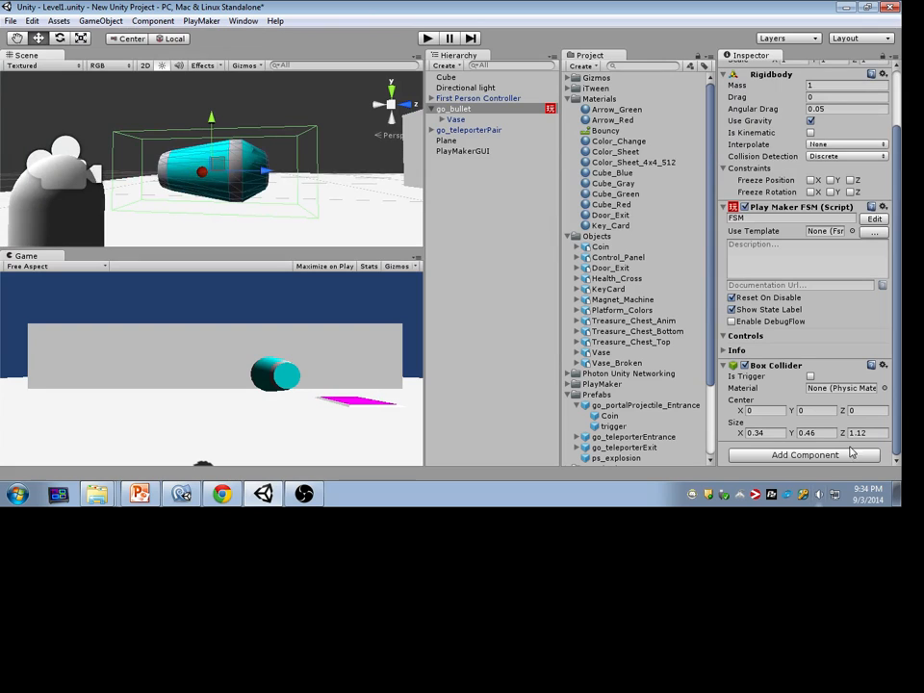
drag(843, 434, 830, 433)
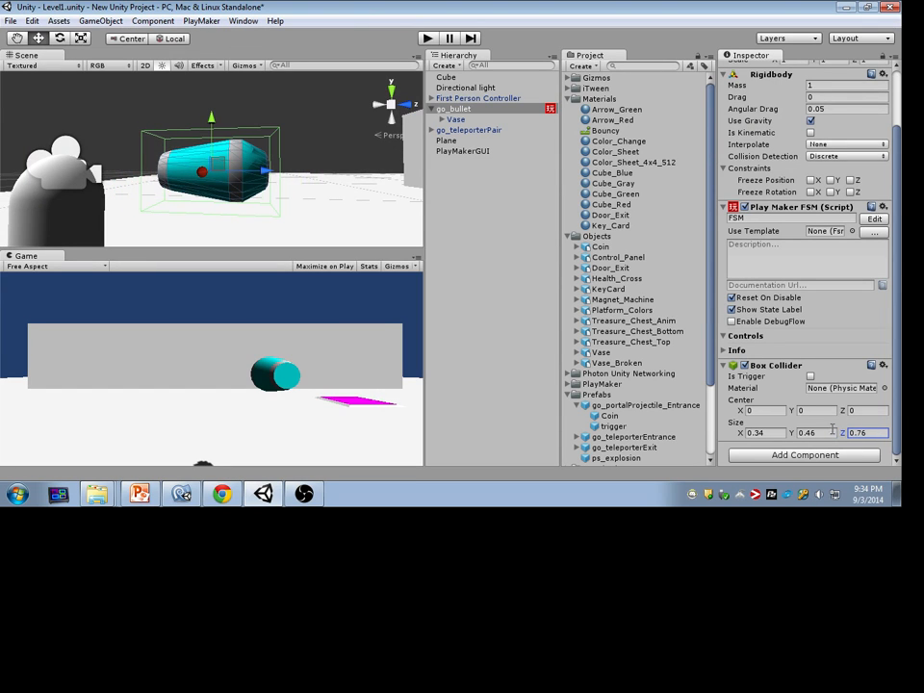
Play-test go_bullet twice with the resized Box Collider, stopping each run.
click(428, 39)
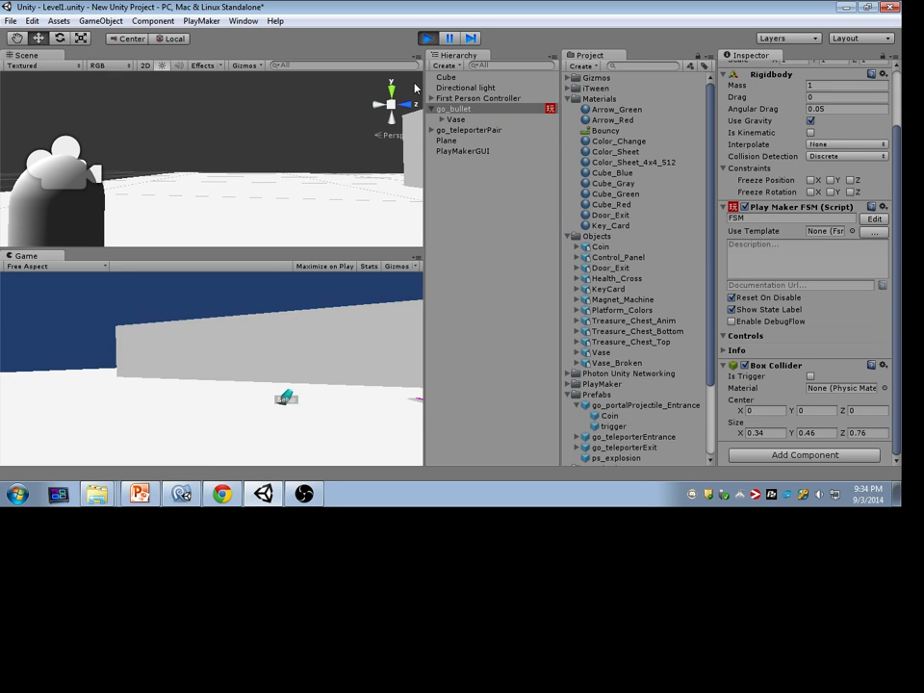
click(429, 40)
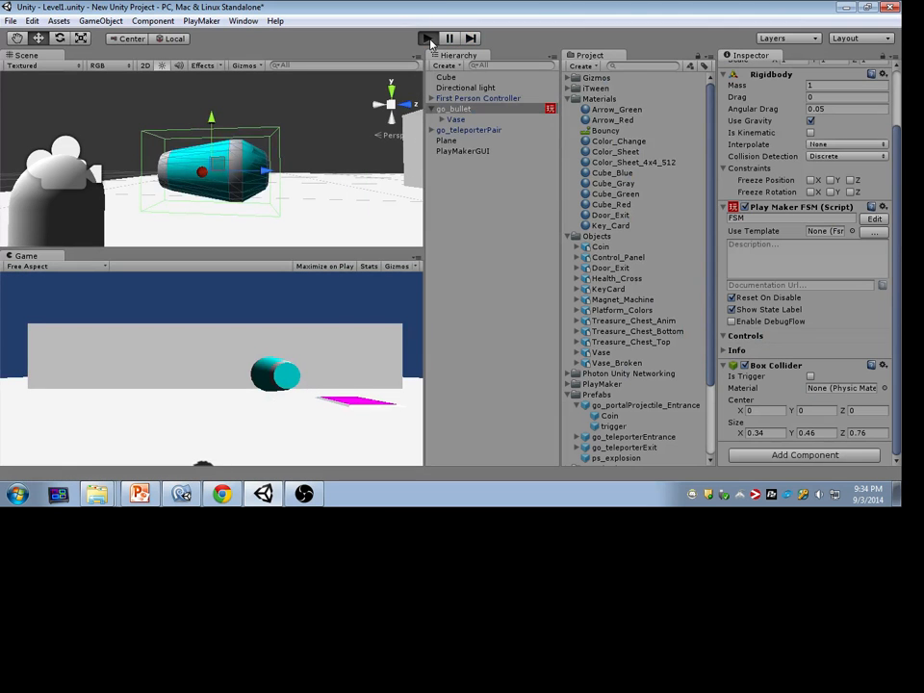
click(429, 39)
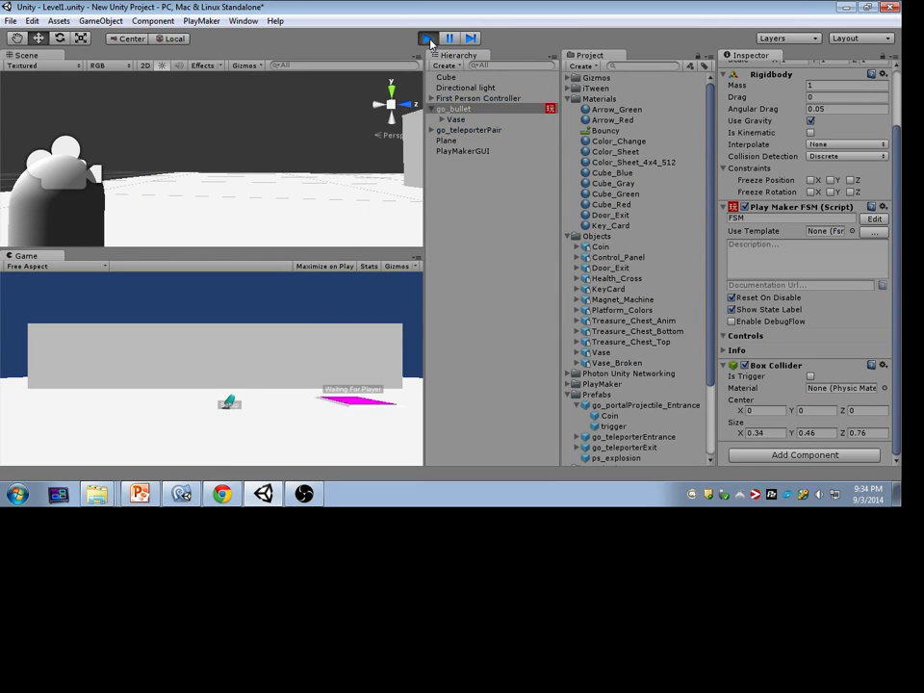
click(430, 40)
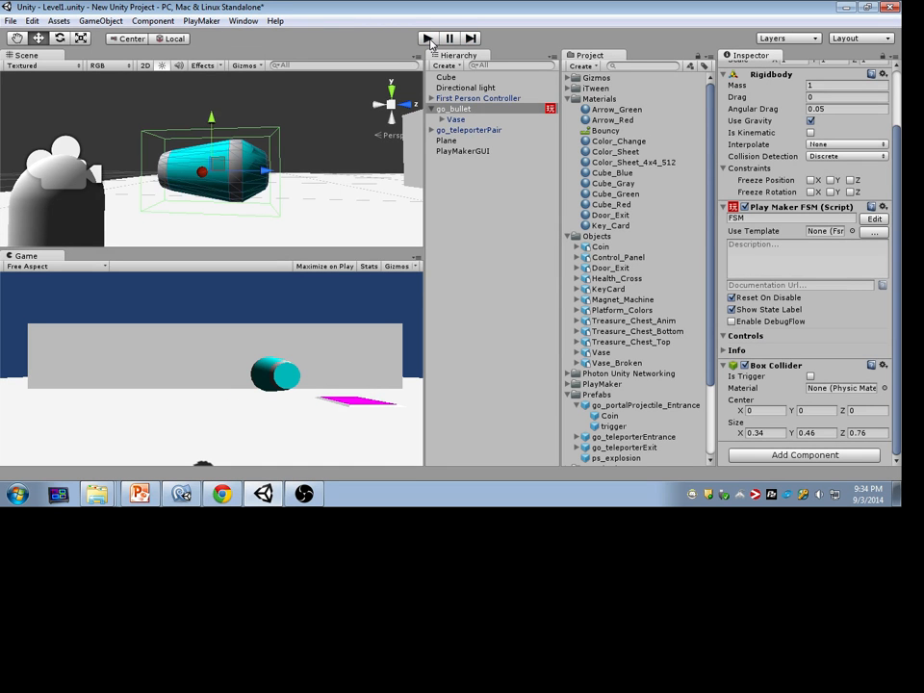
Set the Z force of the Add Force action in go_bullet's Setup state to 1000.
key(alt+Tab)
click(491, 120)
click(517, 111)
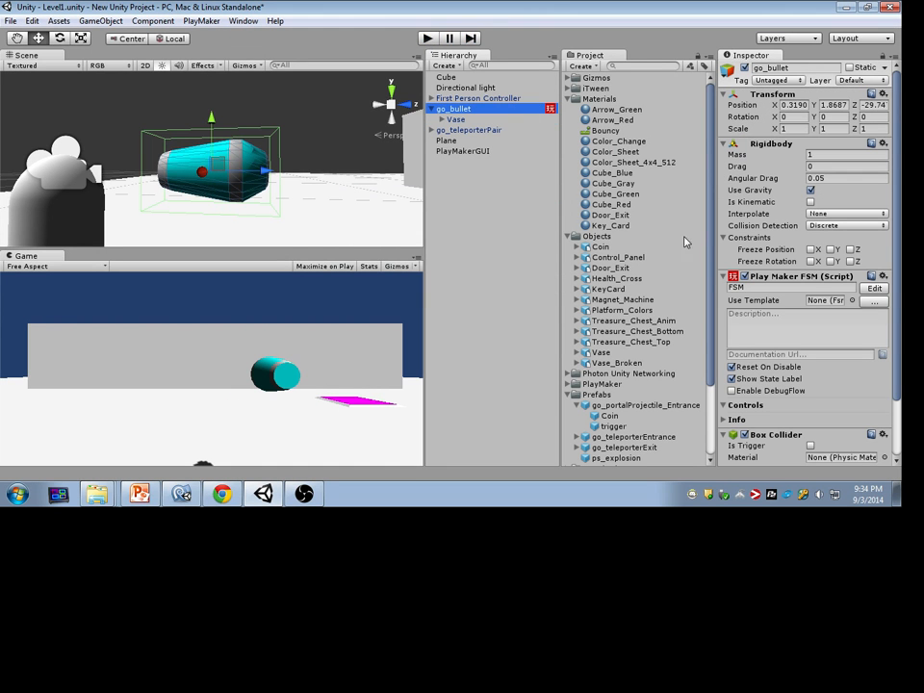
click(871, 292)
click(238, 185)
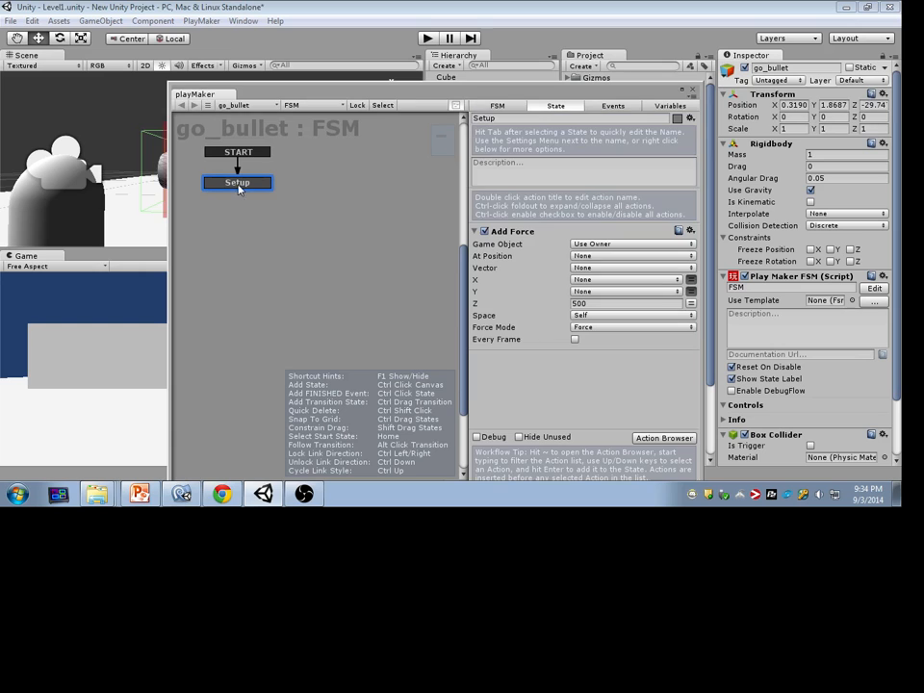
click(623, 303)
text(100)
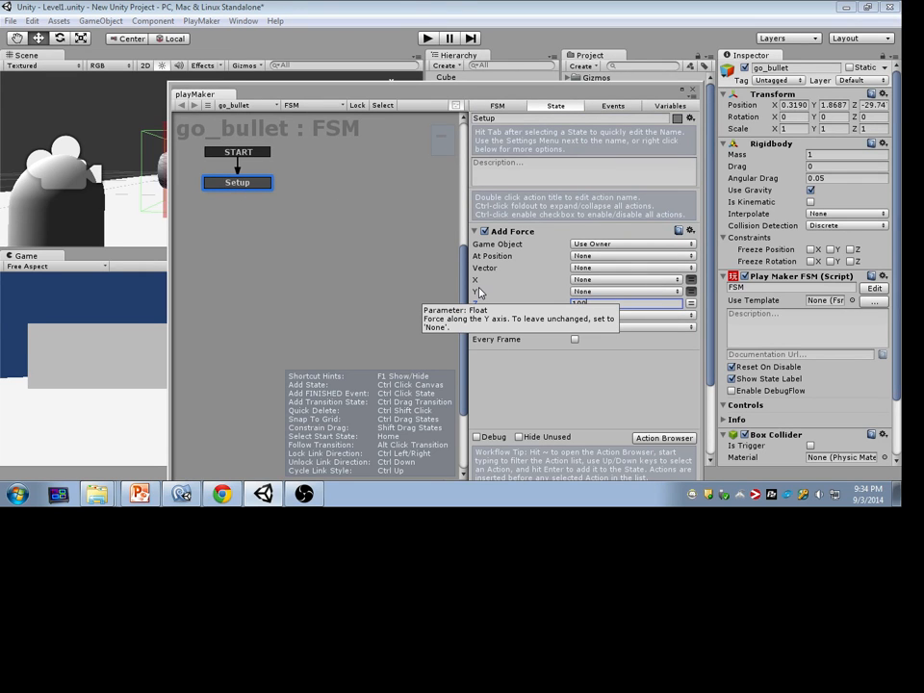
Play-test go_bullet twice with the new launch force, moving the FSM editor aside between the runs.
key(ctrl+p)
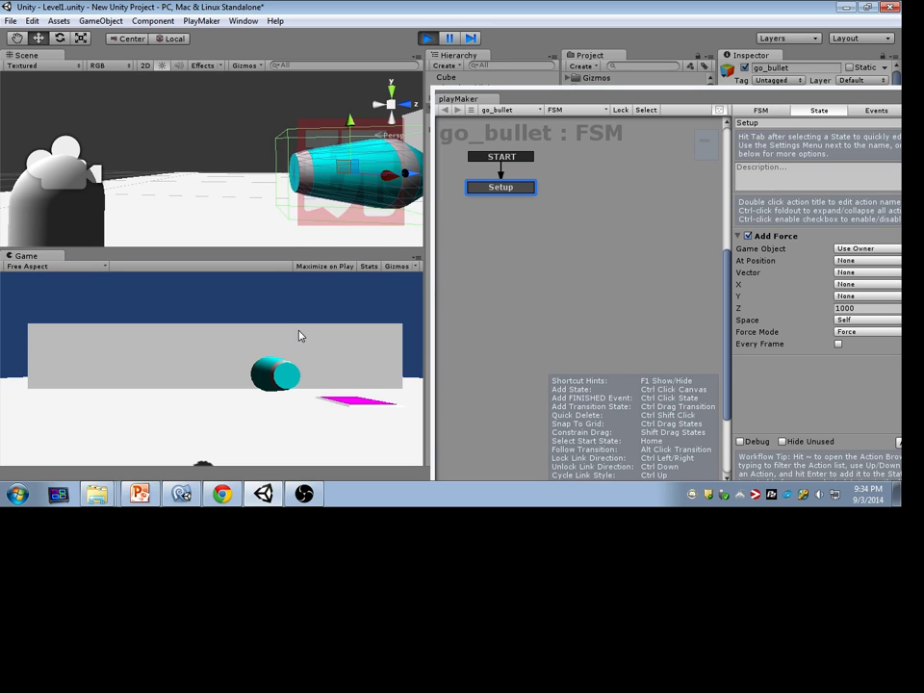
key(alt+Tab)
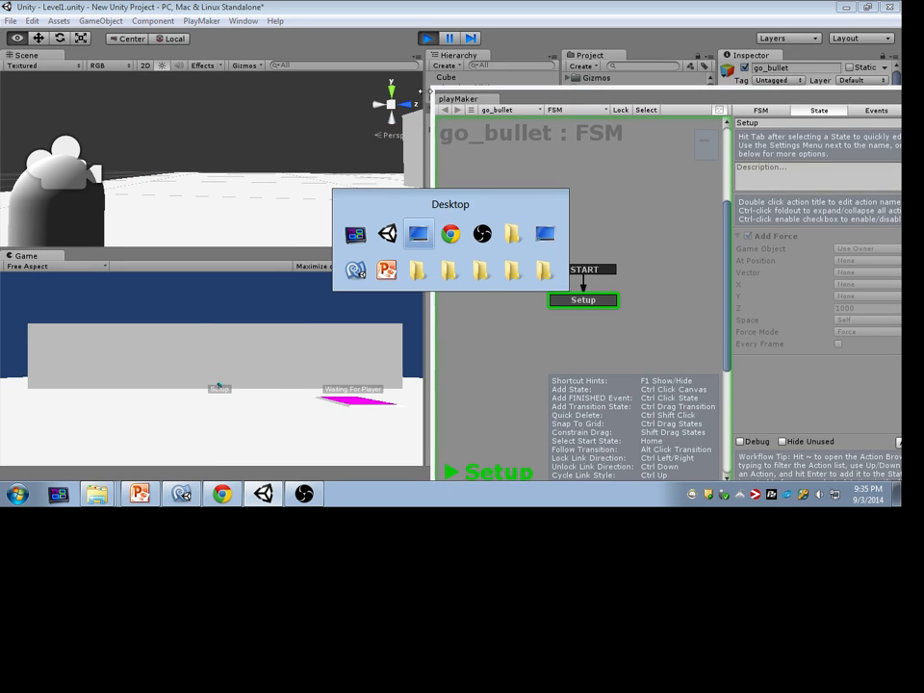
alt+click(430, 38)
drag(541, 101, 368, 254)
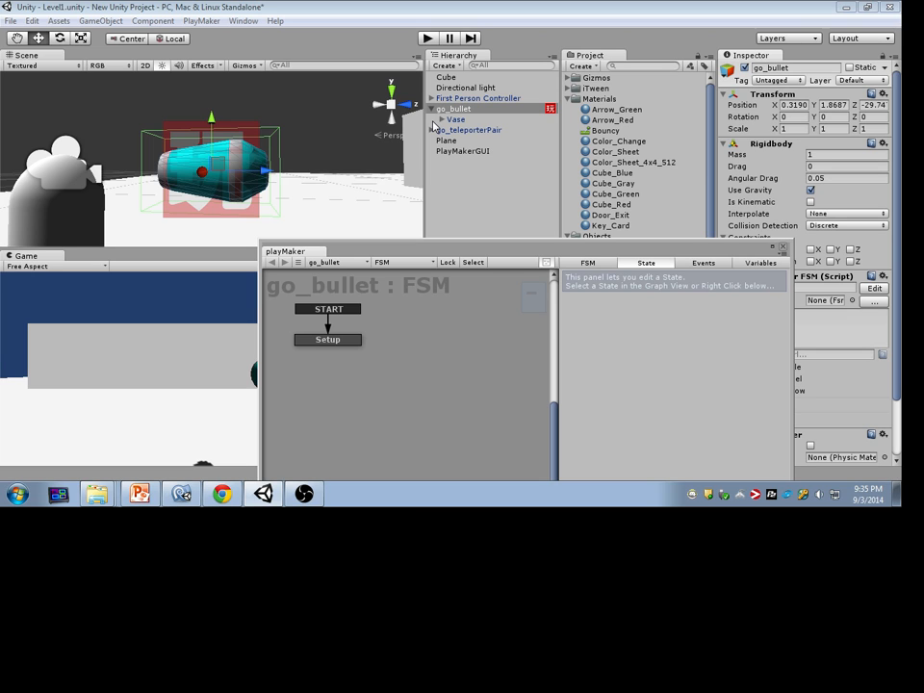
click(428, 38)
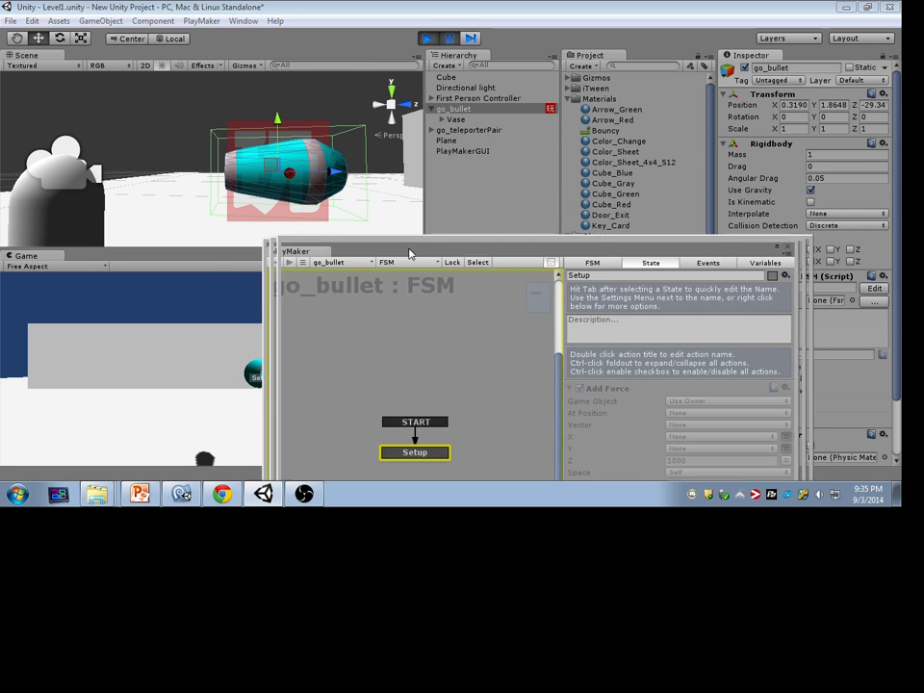
click(426, 39)
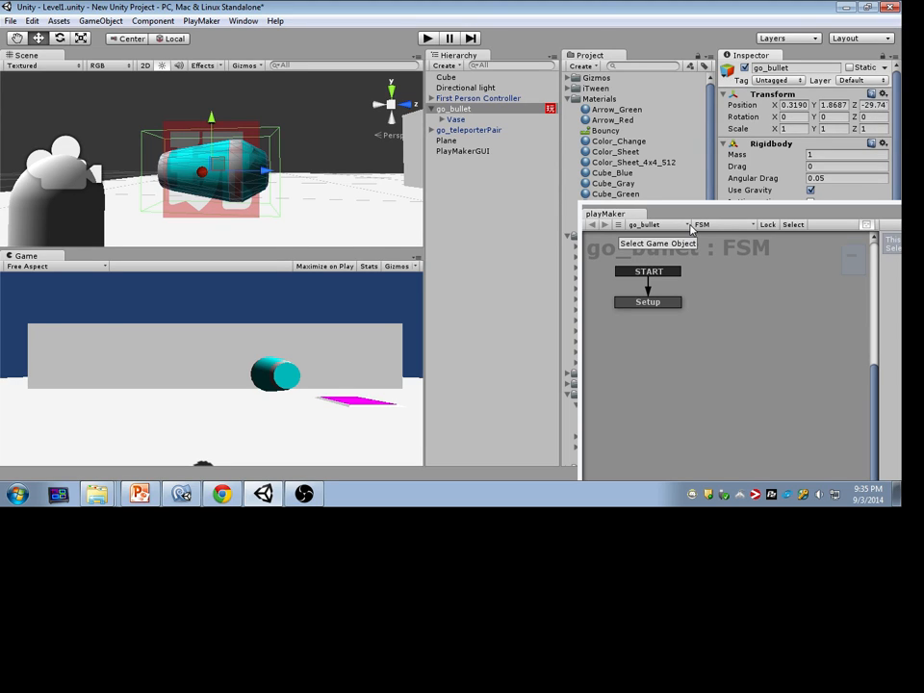
Examine the Setup state's Add Force settings alongside go_bullet's Rigidbody and Box Collider properties.
drag(692, 217, 674, 217)
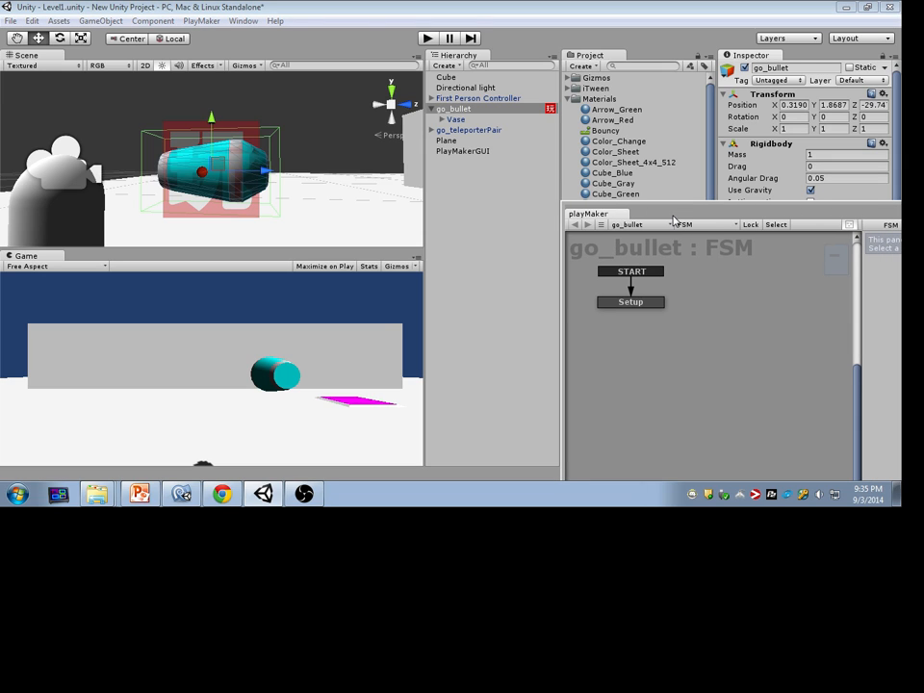
drag(674, 220, 80, 150)
scroll(790, 298, down, 2)
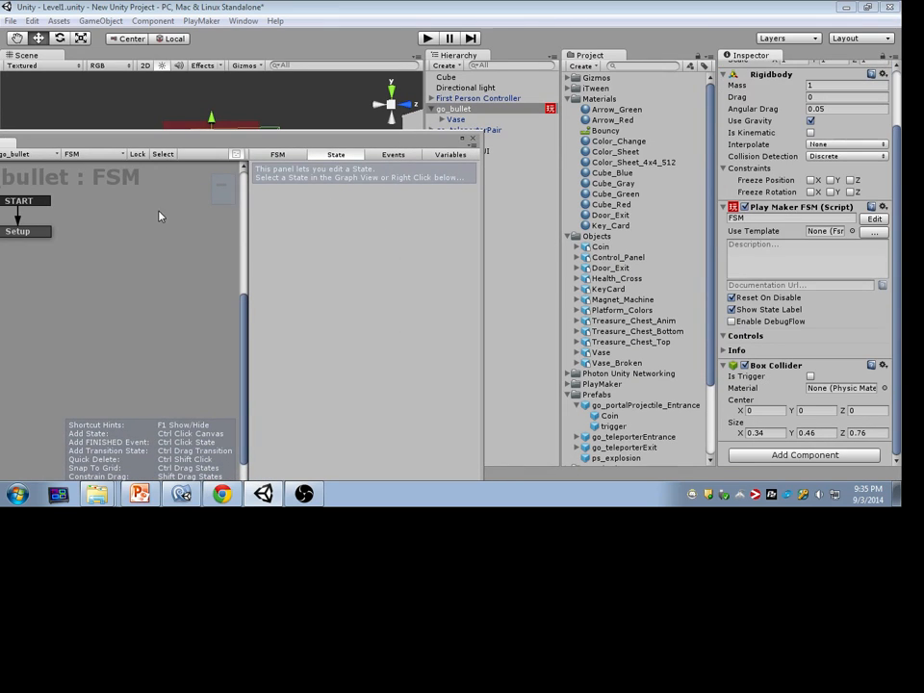
click(19, 231)
drag(309, 142, 408, 112)
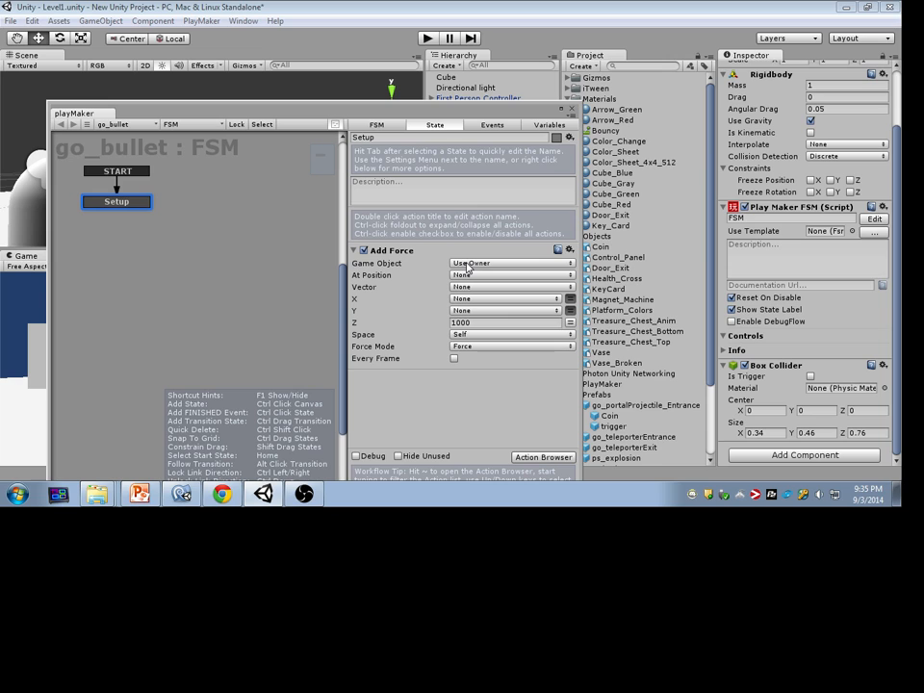
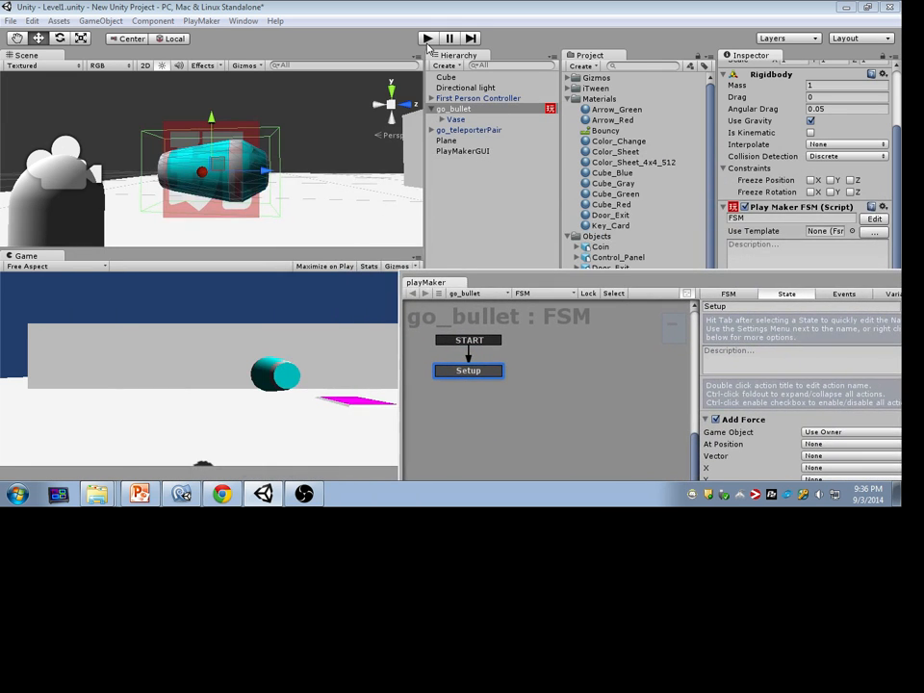
Run and stop the scene once more to watch the bullet launch, and reselect the Setup state in its FSM.
click(426, 42)
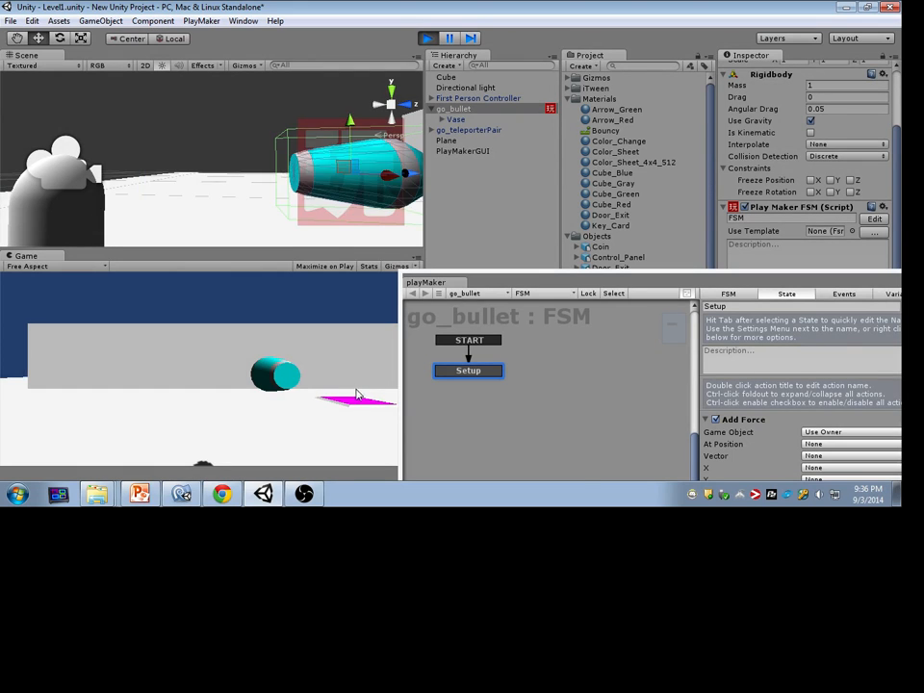
click(427, 37)
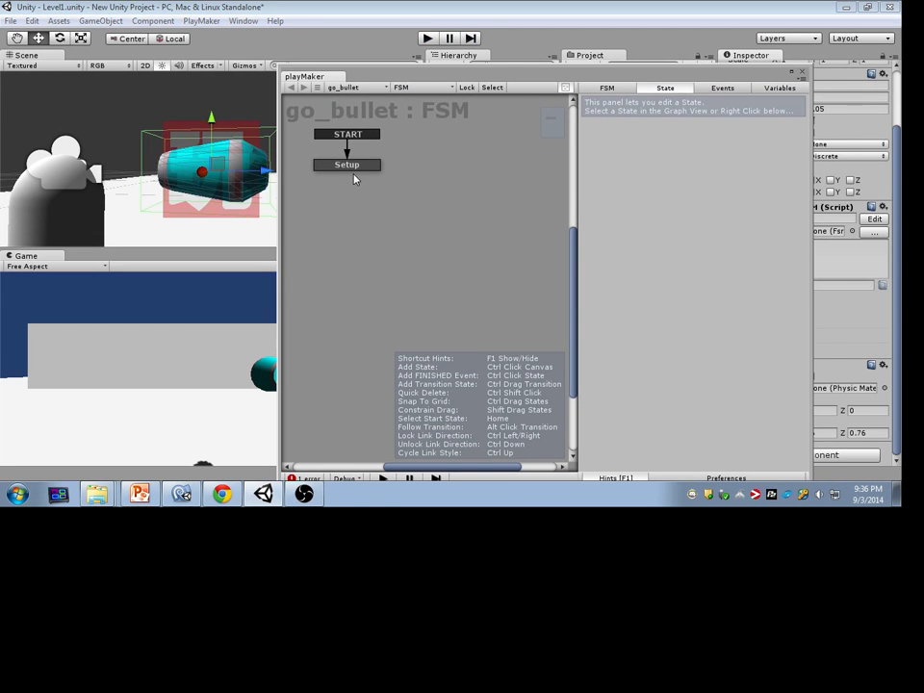
click(351, 165)
drag(488, 77, 589, 68)
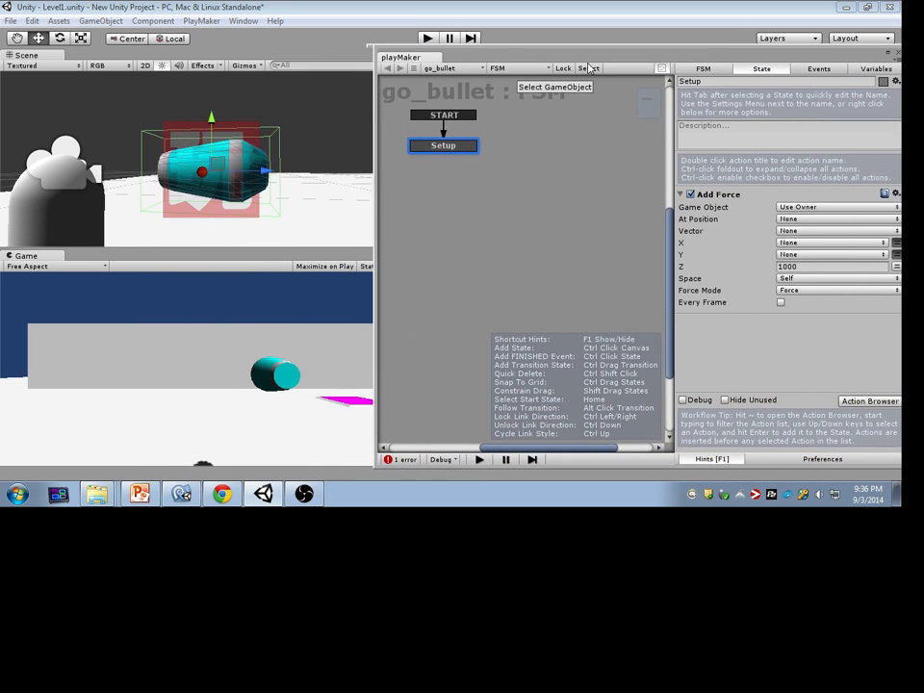
drag(459, 59, 534, 71)
Run the scene with pauses to inspect go_bullet partway through its flight, and stop the run.
click(428, 40)
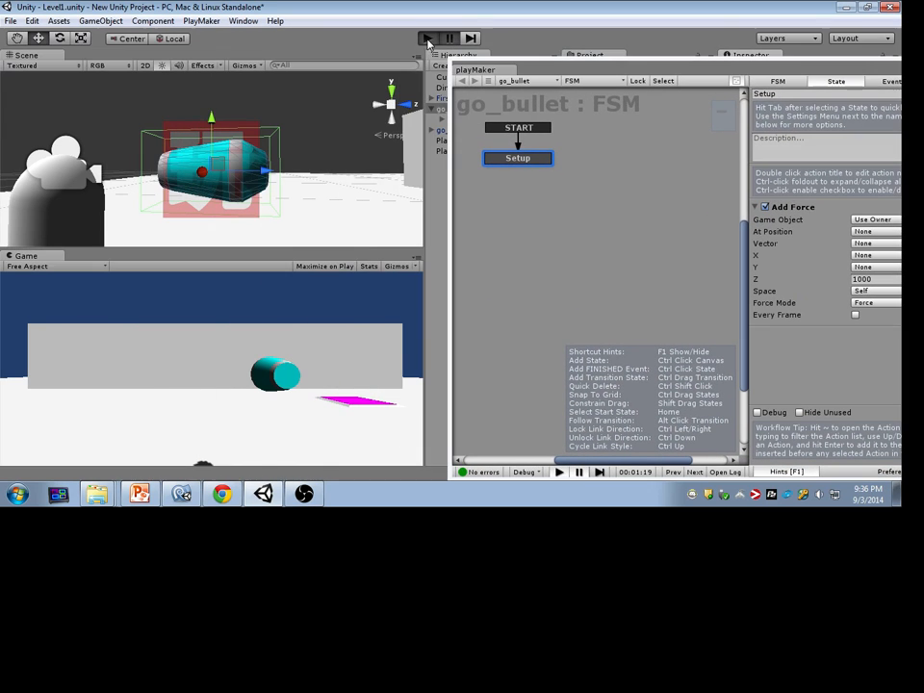
click(449, 39)
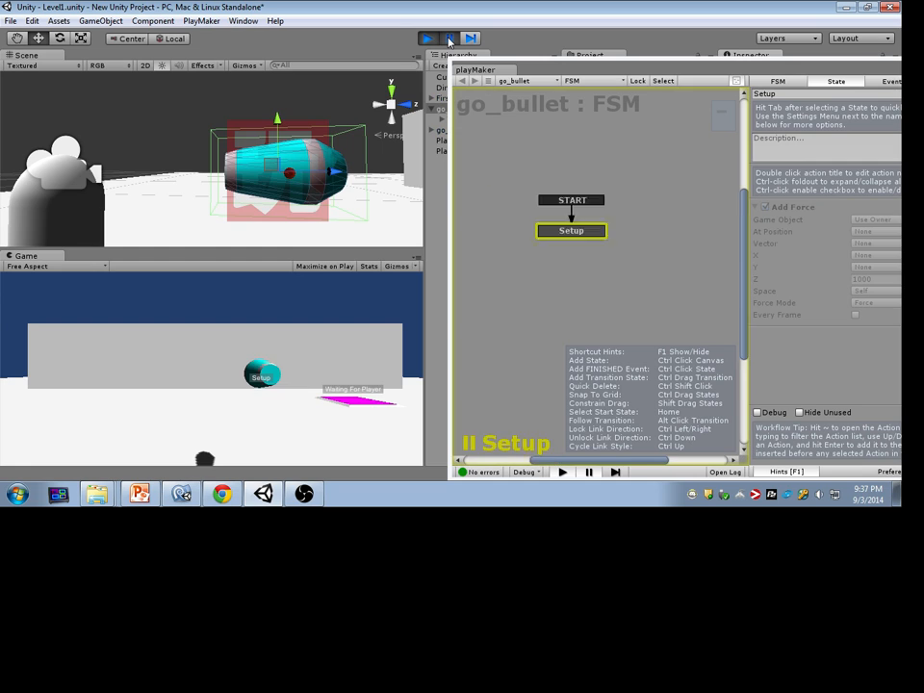
click(449, 39)
click(449, 38)
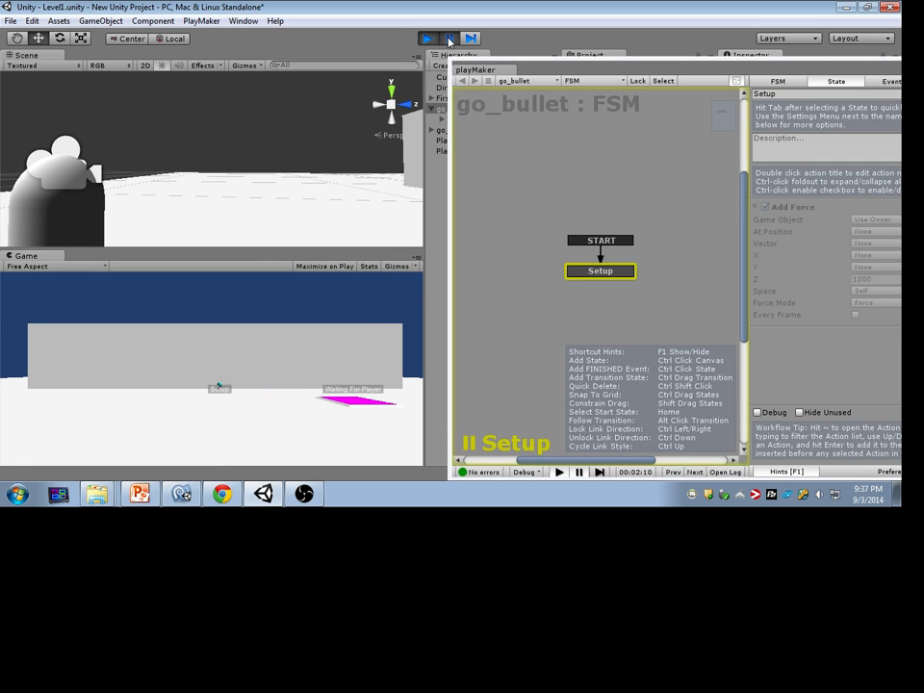
key(alt+Tab)
drag(574, 71, 241, 247)
click(428, 39)
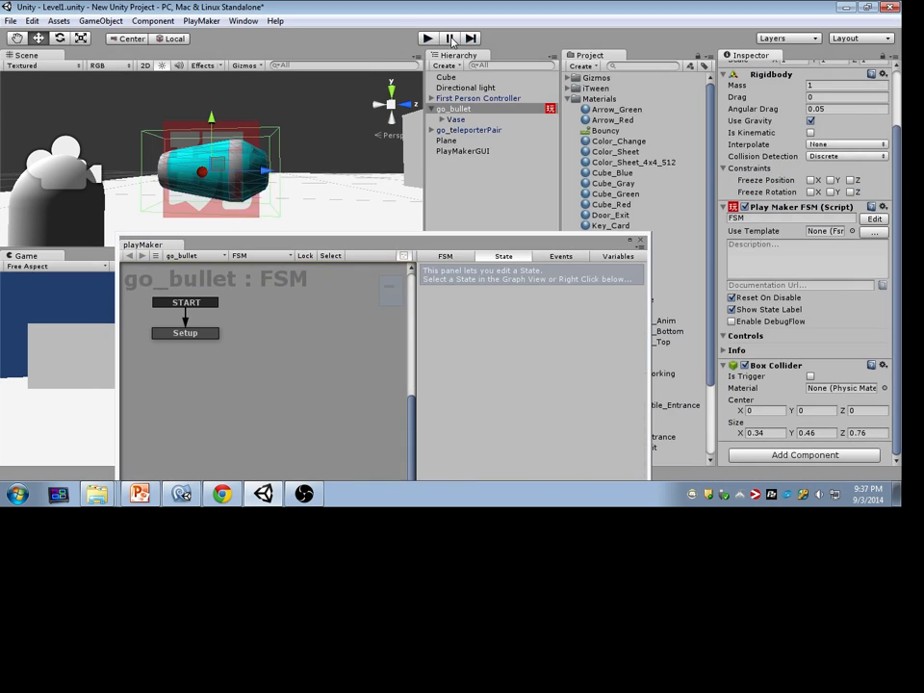
Save go_bullet as a prefab in the project's Prefabs folder.
drag(484, 245, 347, 242)
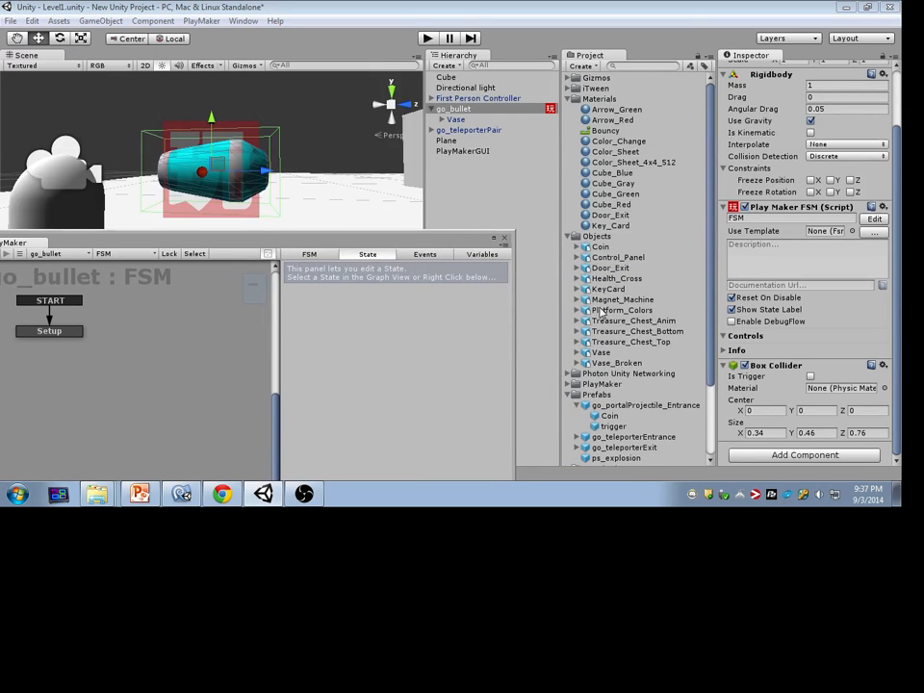
scroll(597, 318, down, 2)
click(570, 364)
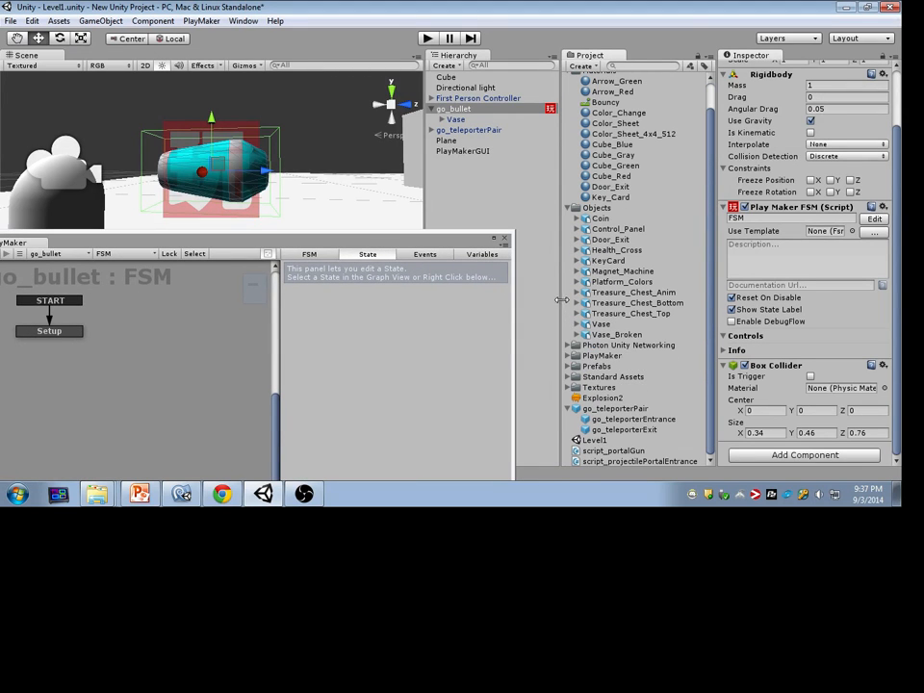
click(568, 366)
drag(462, 109, 604, 367)
Delete the go_bullet instance from the scene hierarchy and move the FSM editor clear of the hierarchy.
click(466, 117)
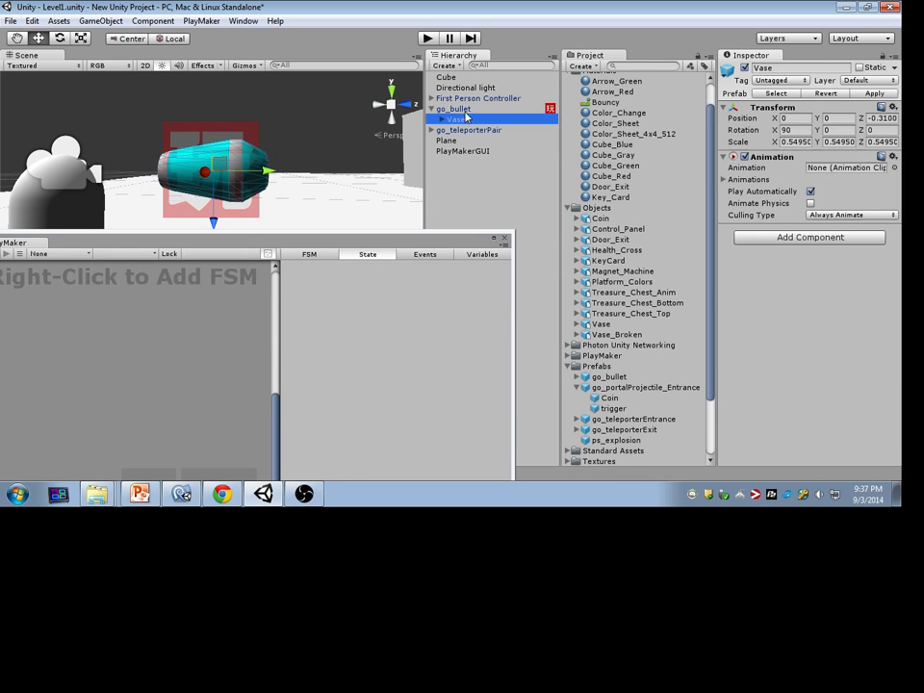
click(458, 109)
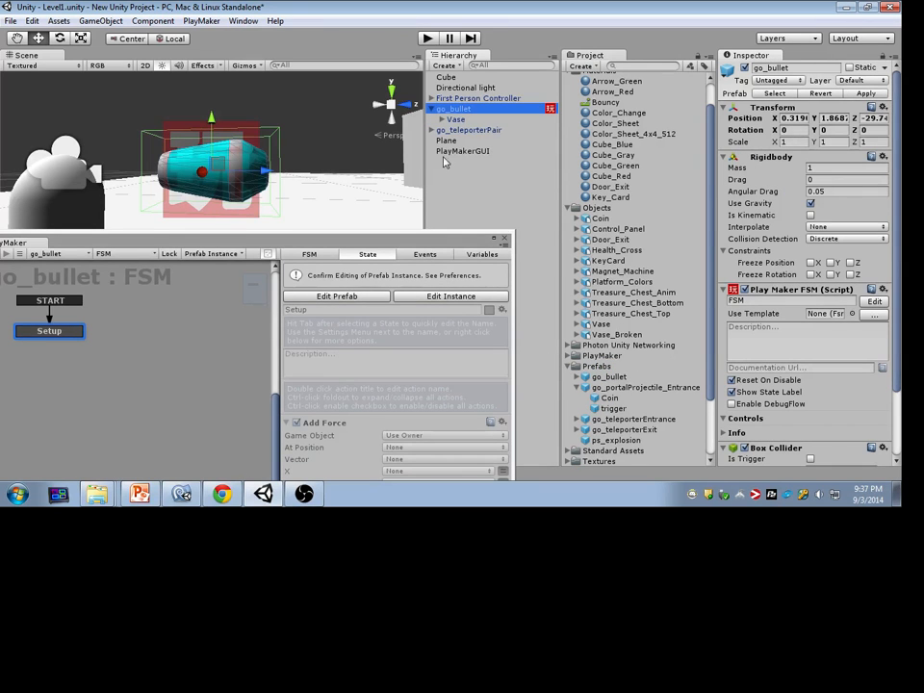
key(Delete)
drag(433, 240, 819, 181)
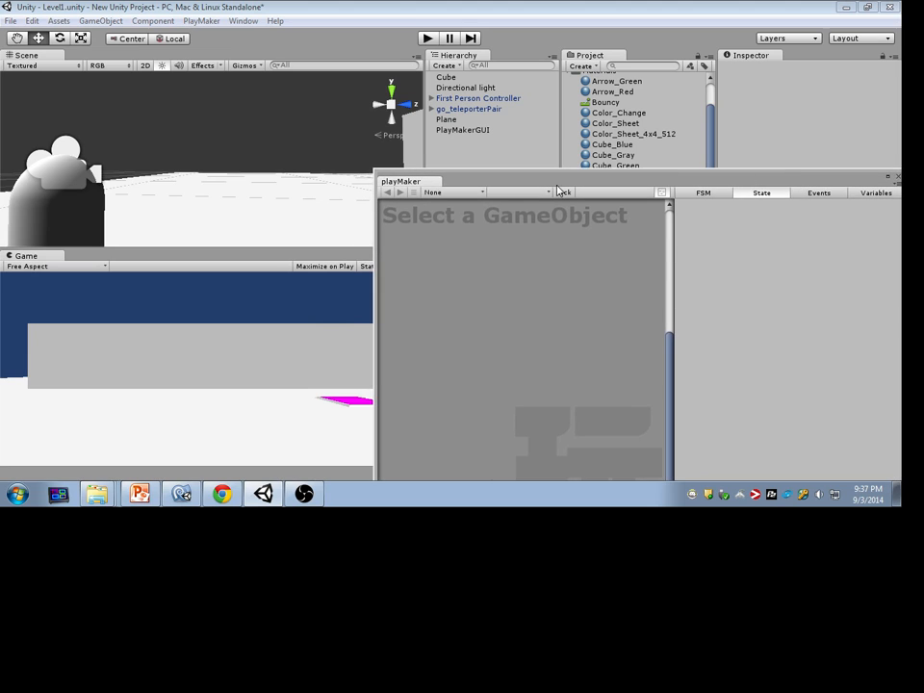
drag(482, 184, 456, 279)
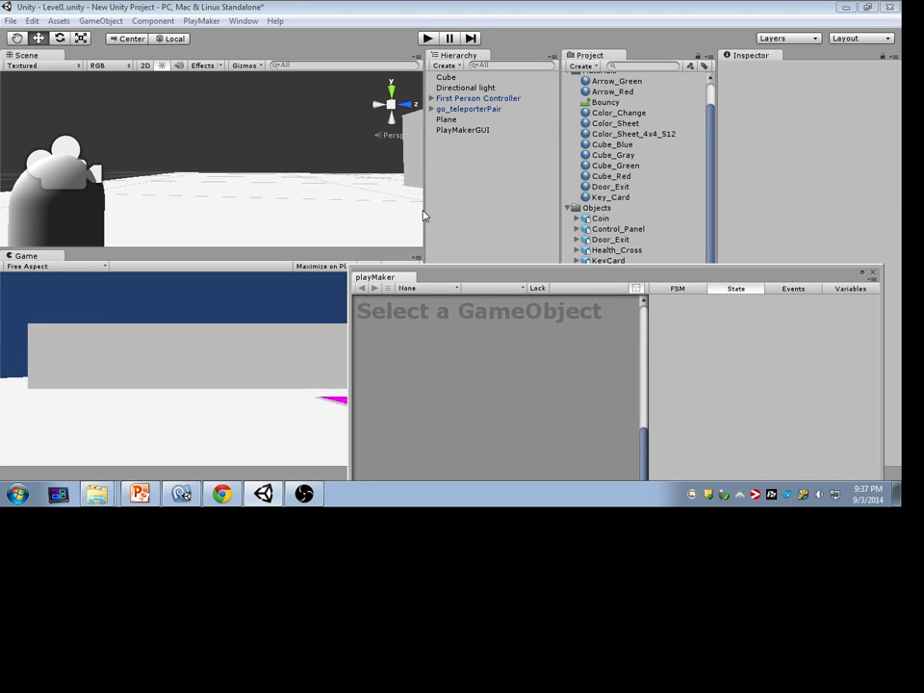
Create an empty game object in the scene and name it go_weapon.
click(432, 98)
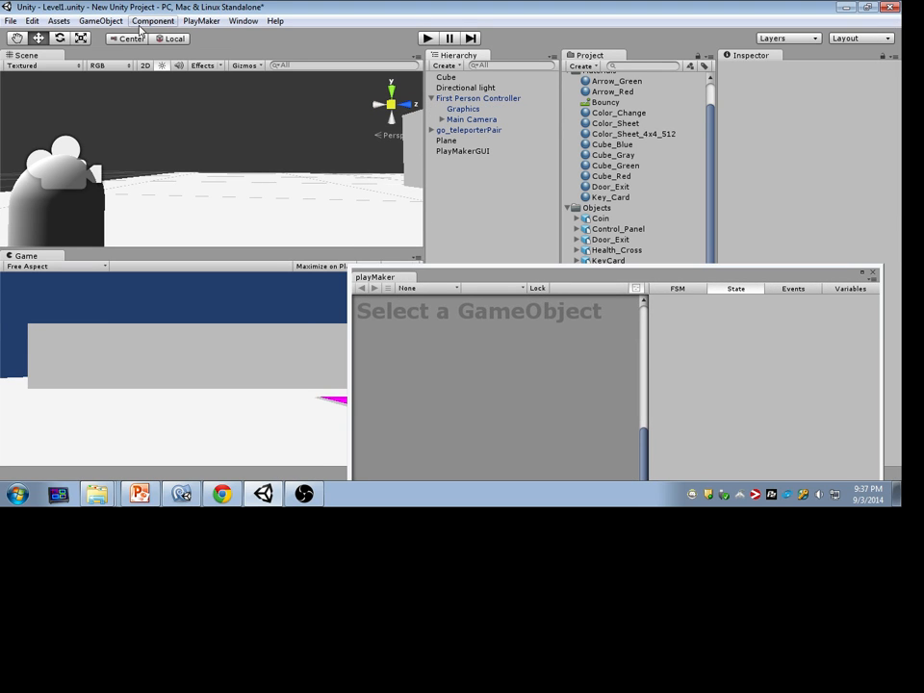
click(102, 20)
click(117, 37)
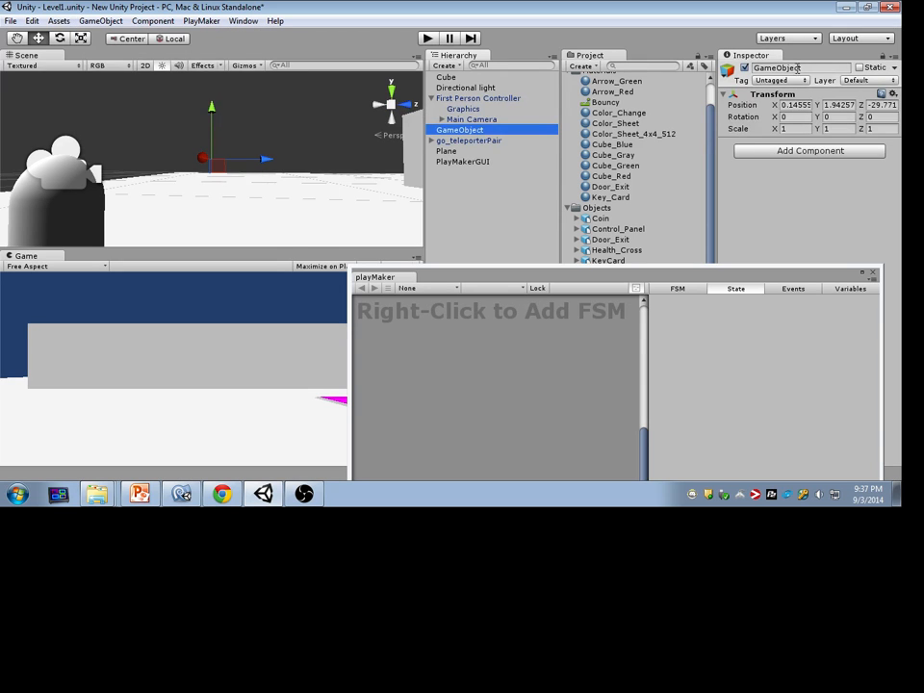
key(BackSpace)
text(go)
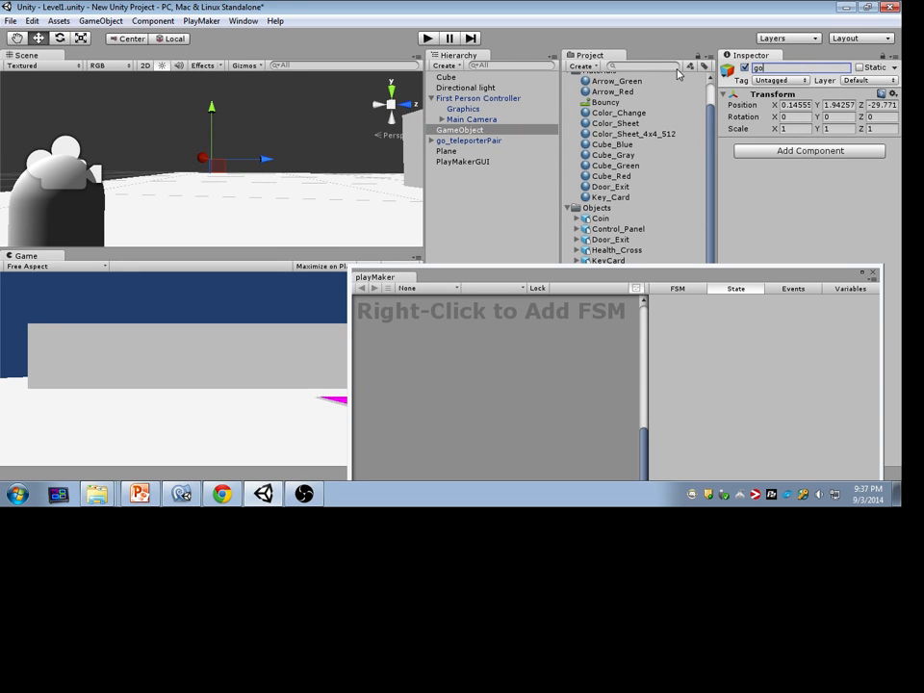
text(_weapon)
key(Return)
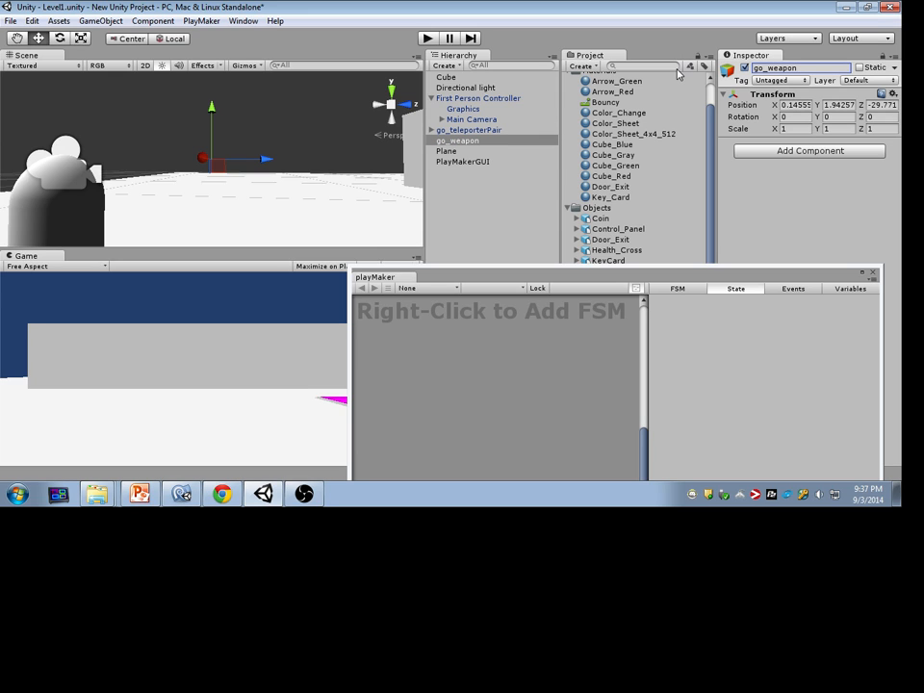
Parent go_weapon to the Main Camera of the First Person Controller.
click(442, 119)
click(474, 130)
key(Delete)
click(474, 140)
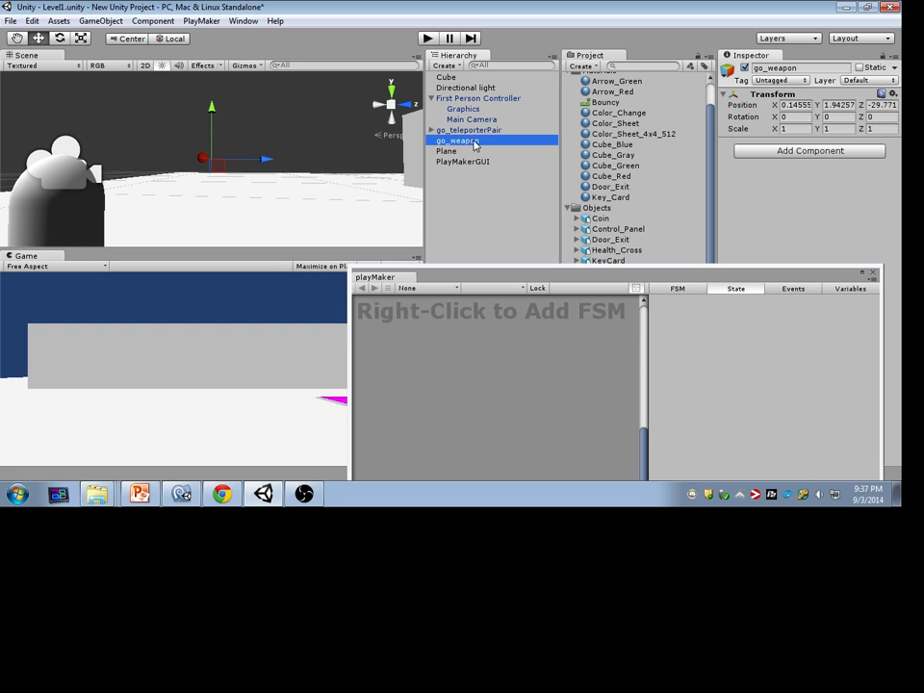
drag(473, 142, 477, 121)
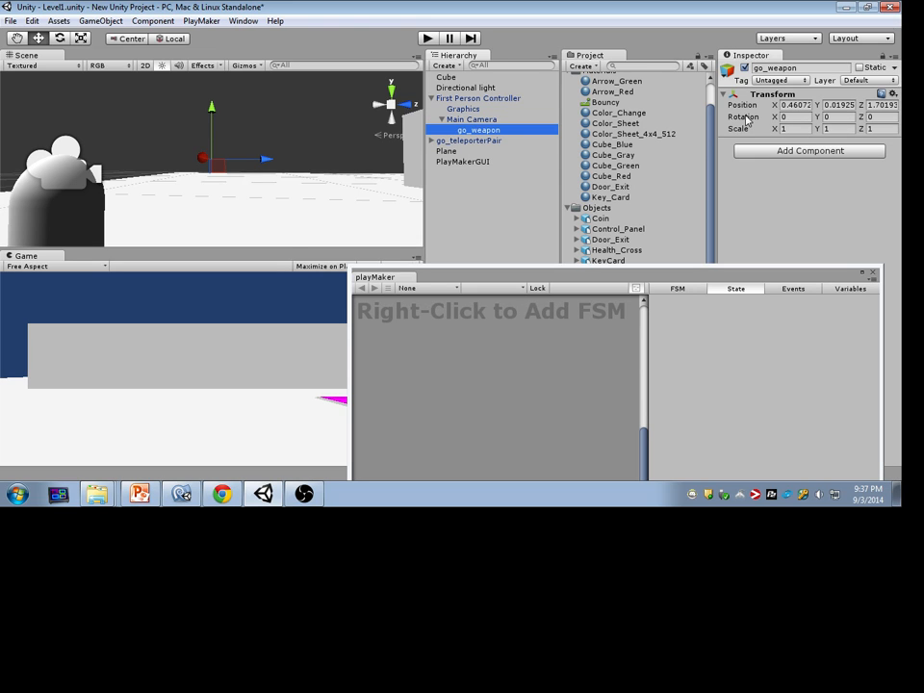
Set go_weapon's local position to X 0, Y 0, Z 0.
click(799, 106)
text(0)
key(Tab)
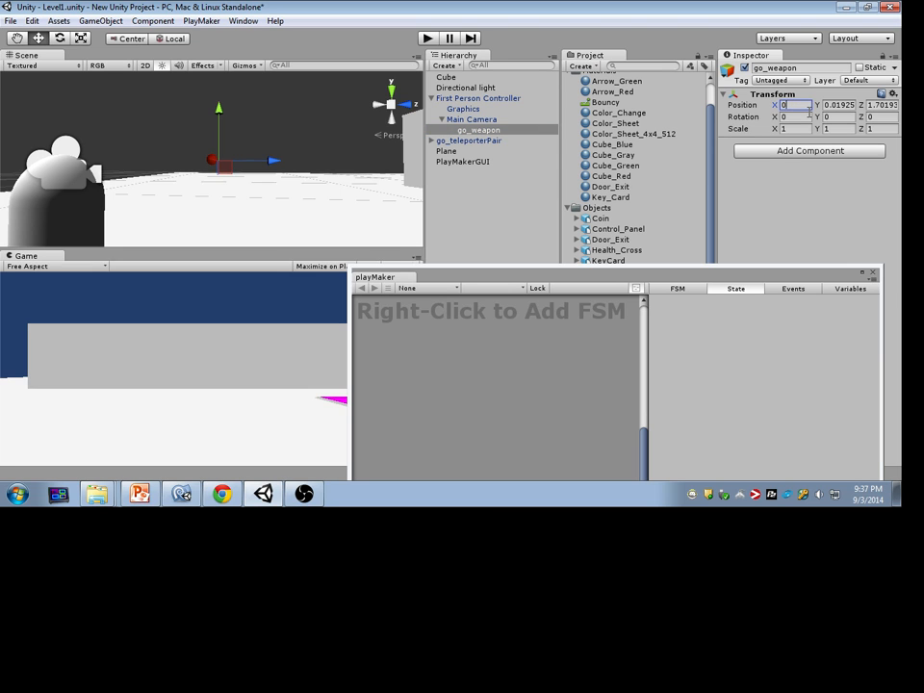
text(0)
key(Tab)
text(0)
key(Return)
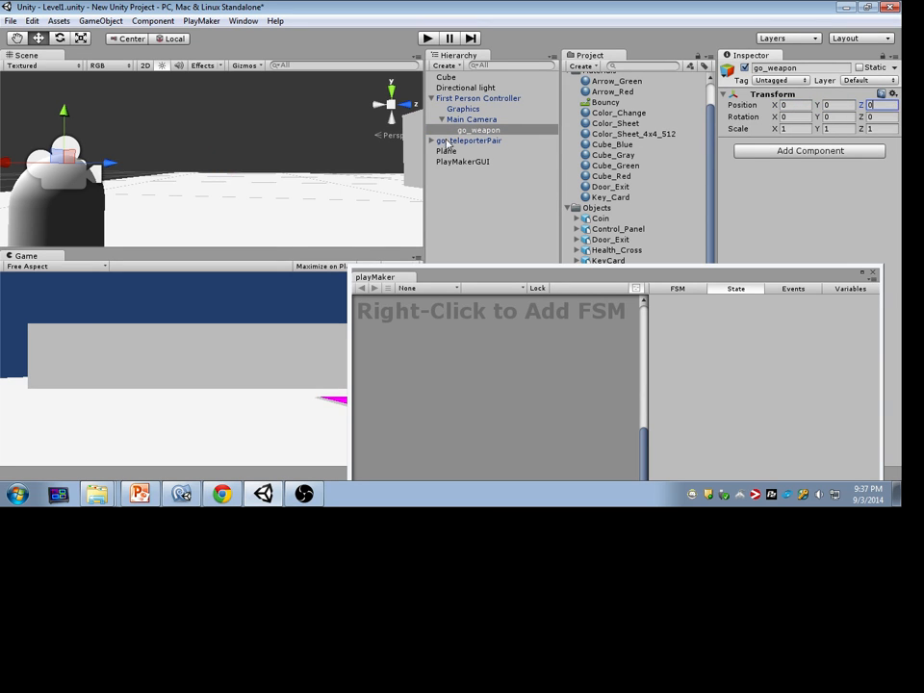
Move go_weapon forward along its Z axis to about 1.43, in front of the camera.
double_click(473, 129)
right_drag(289, 132, 240, 159)
key(w)
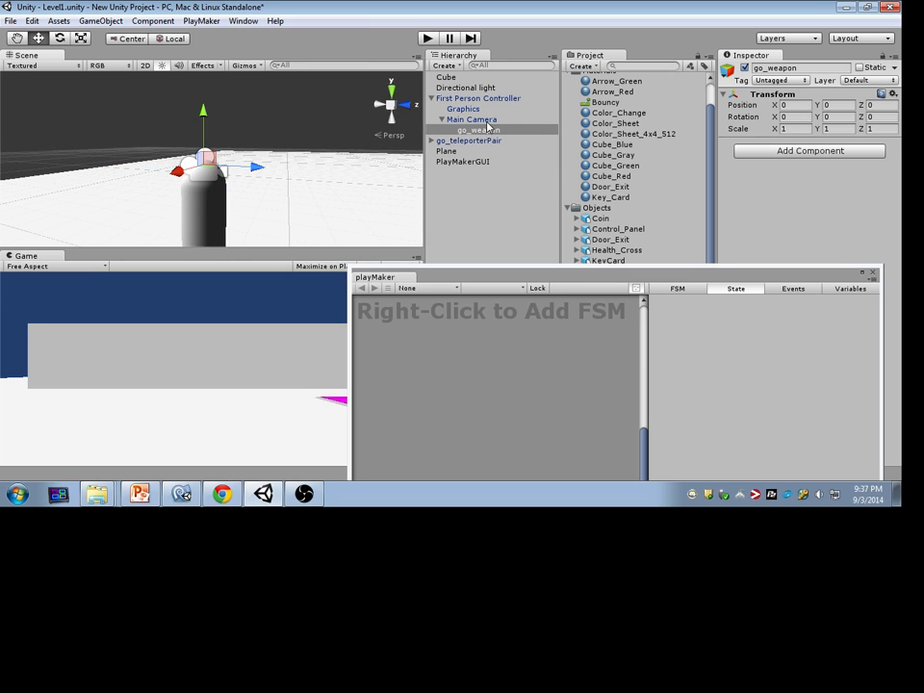
click(808, 106)
click(833, 105)
click(882, 106)
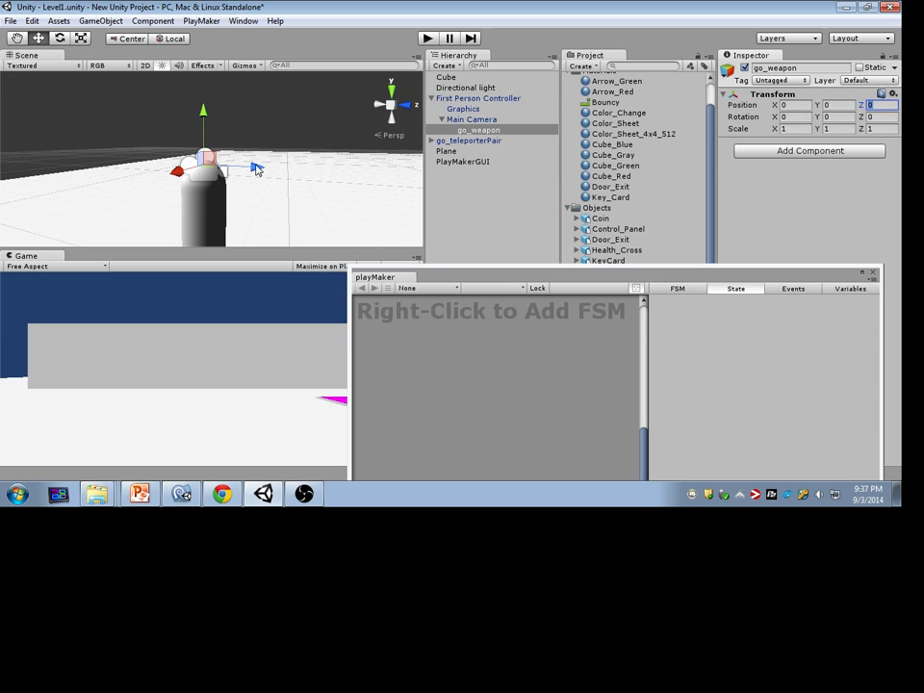
drag(257, 170, 326, 177)
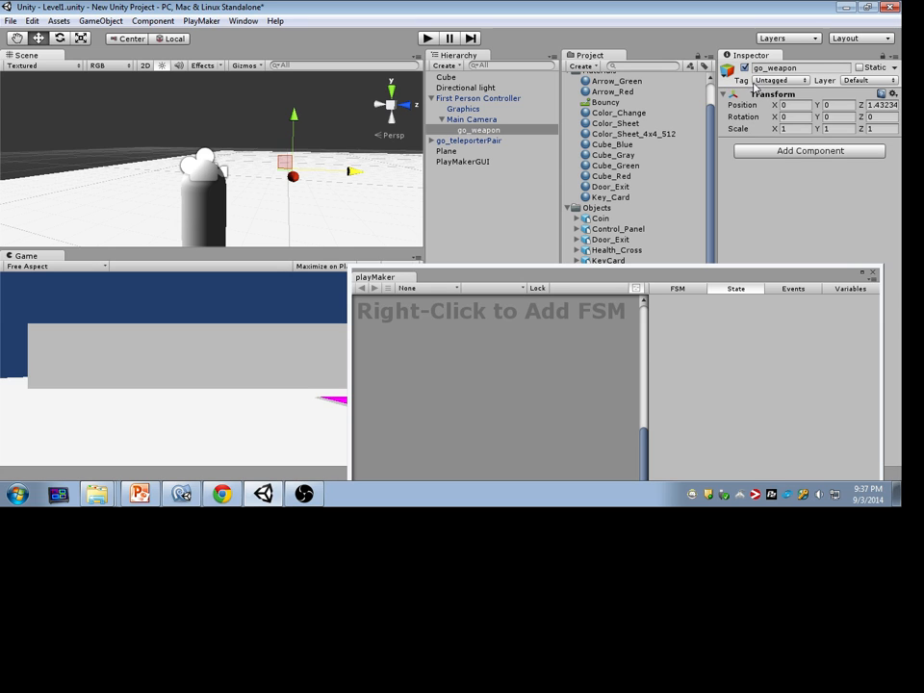
Assign a green label icon to go_weapon and check its placement in front of the player.
click(728, 70)
click(797, 101)
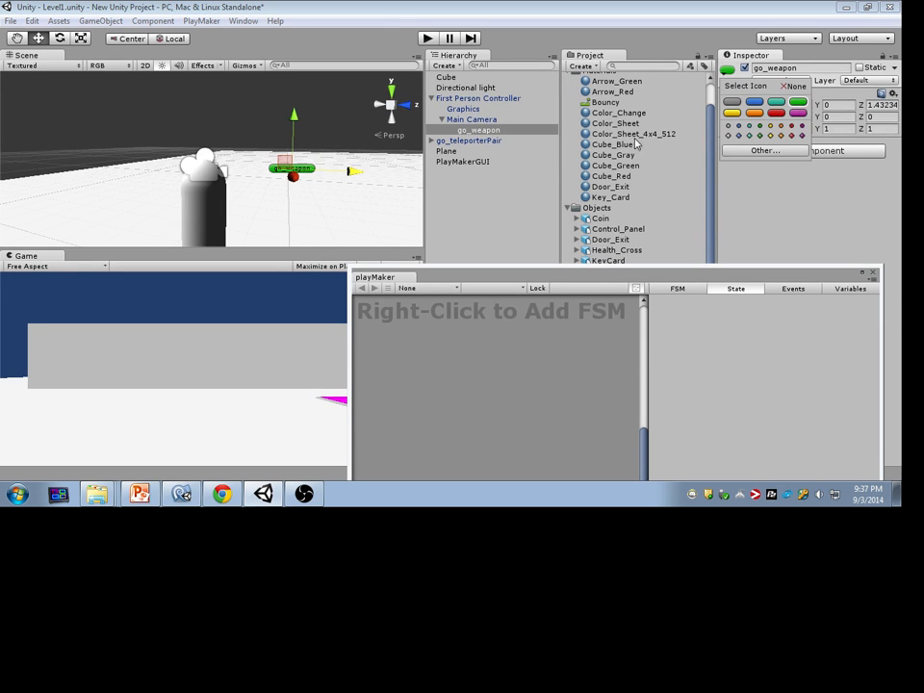
click(340, 188)
alt+drag(351, 192, 173, 150)
double_click(479, 130)
scroll(331, 145, up, 5)
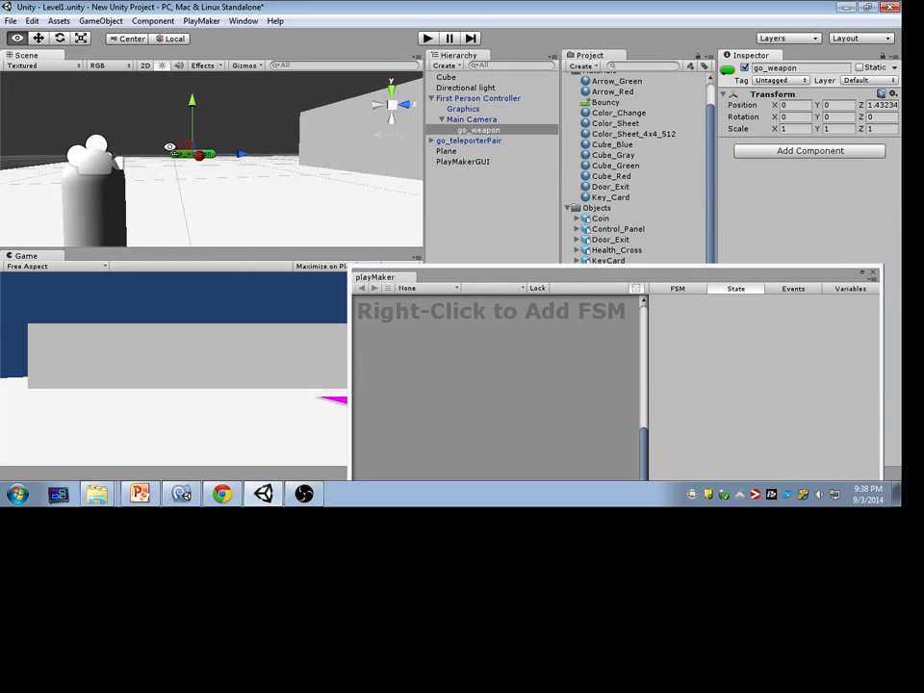
Close the FSM editor and delete go_weapon from under the Main Camera.
drag(492, 278, 323, 330)
click(704, 322)
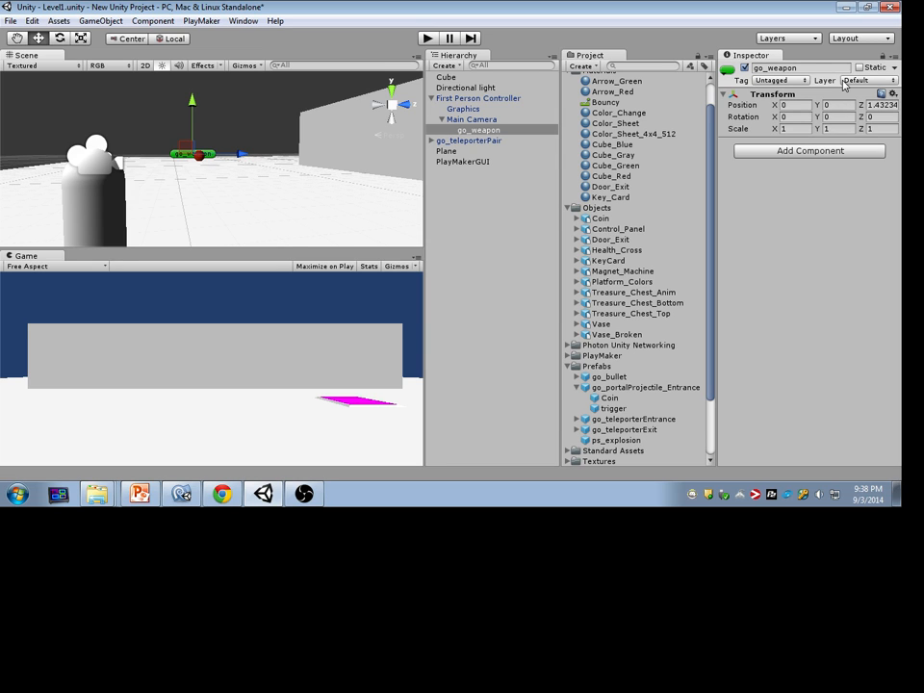
click(500, 128)
click(482, 122)
click(485, 129)
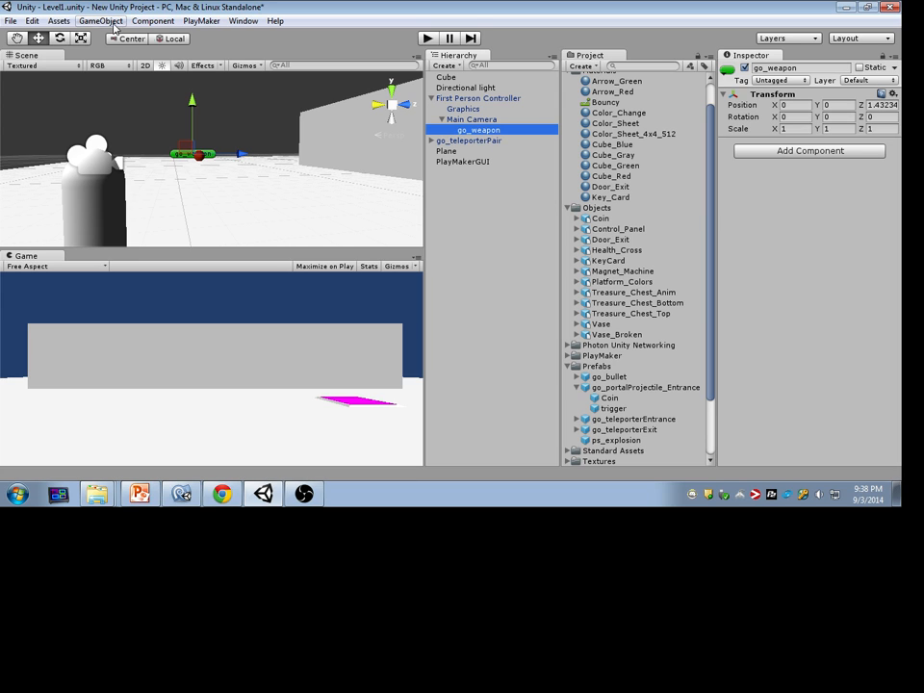
key(Delete)
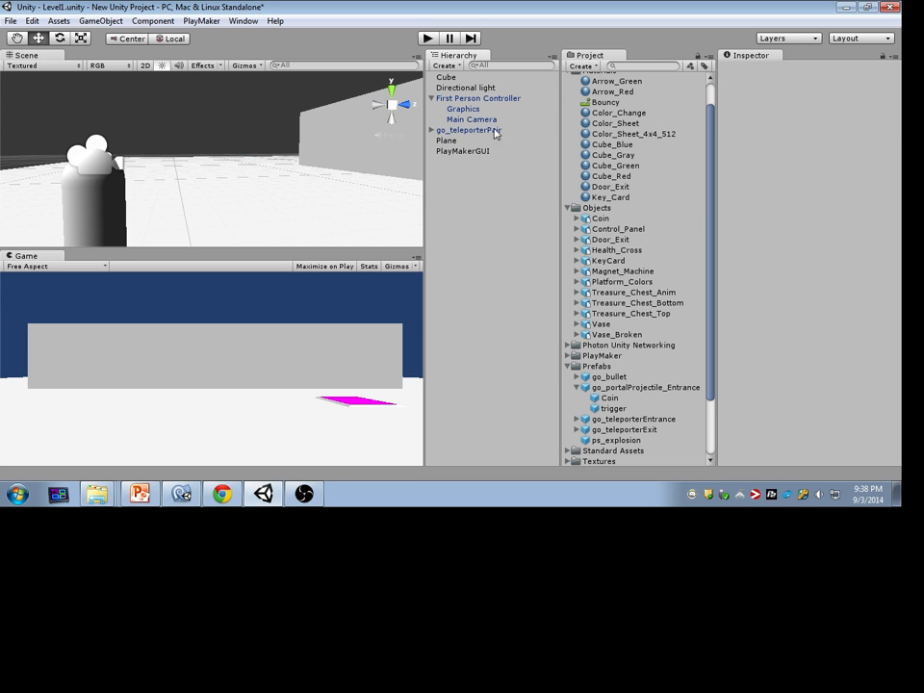
Create a new empty game object and name it go_weapon.
click(116, 20)
click(128, 35)
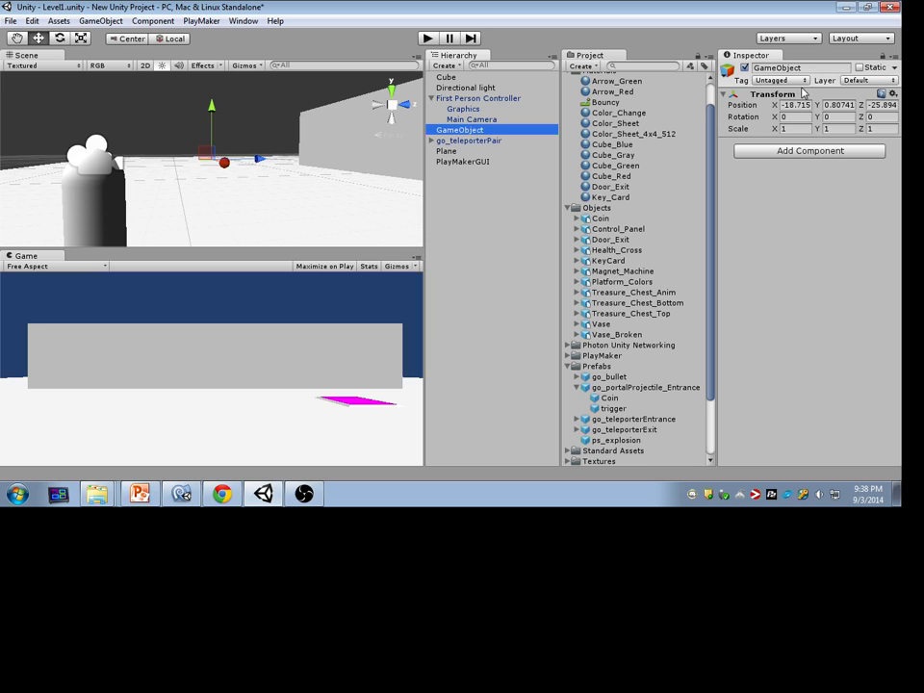
click(785, 68)
text(g)
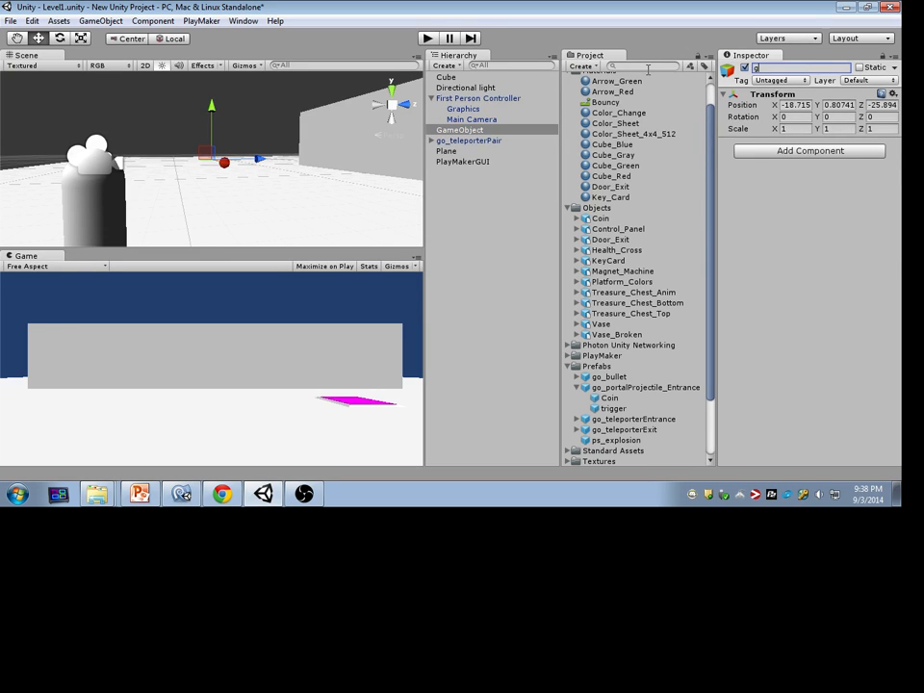
text(o_weapon)
key(Return)
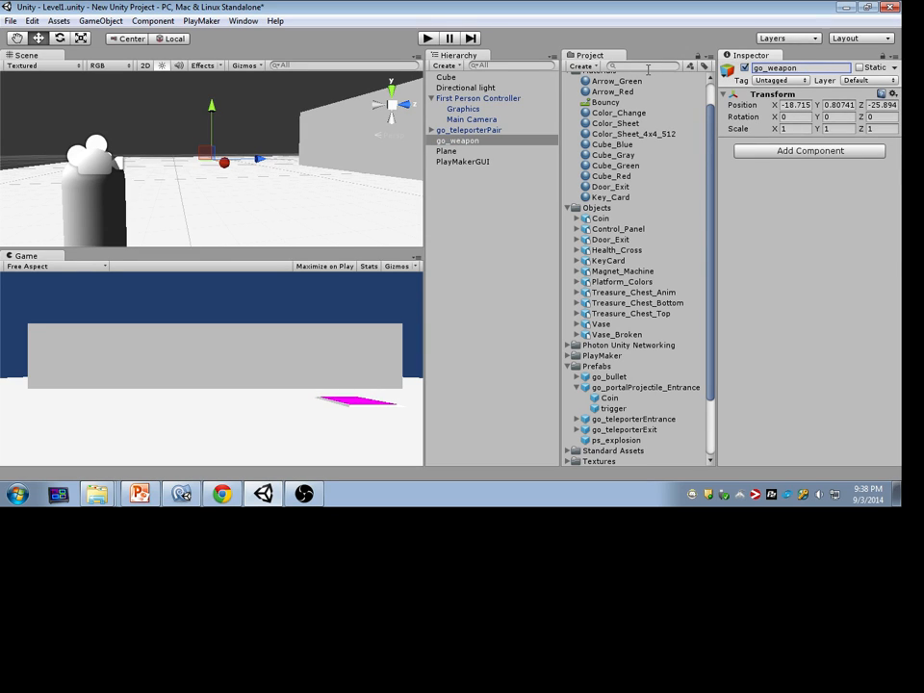
Parent the new go_weapon to the Main Camera and set its position to 0, 0, 0.
drag(457, 140, 461, 122)
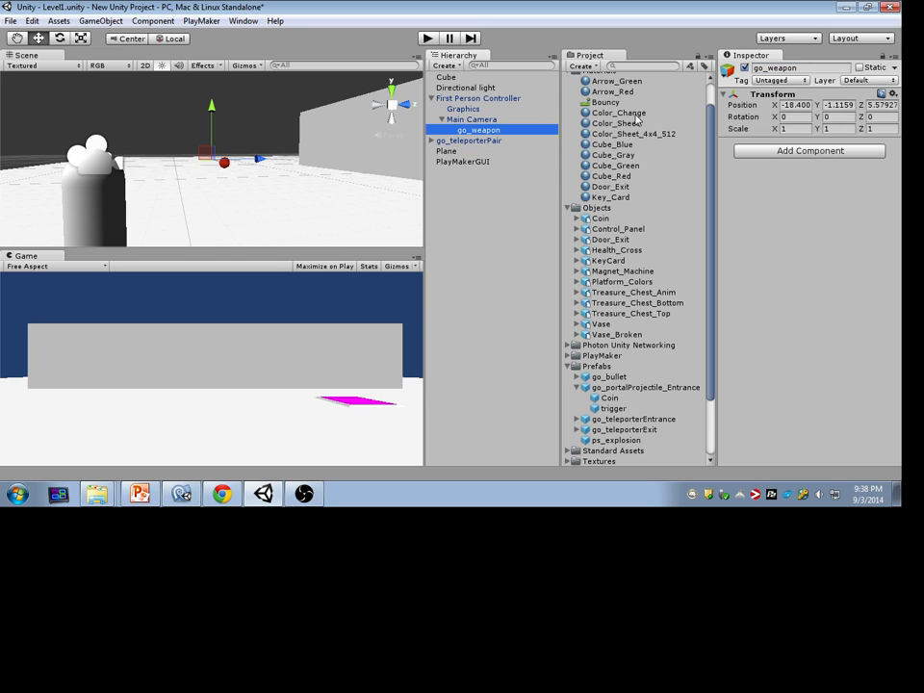
click(800, 104)
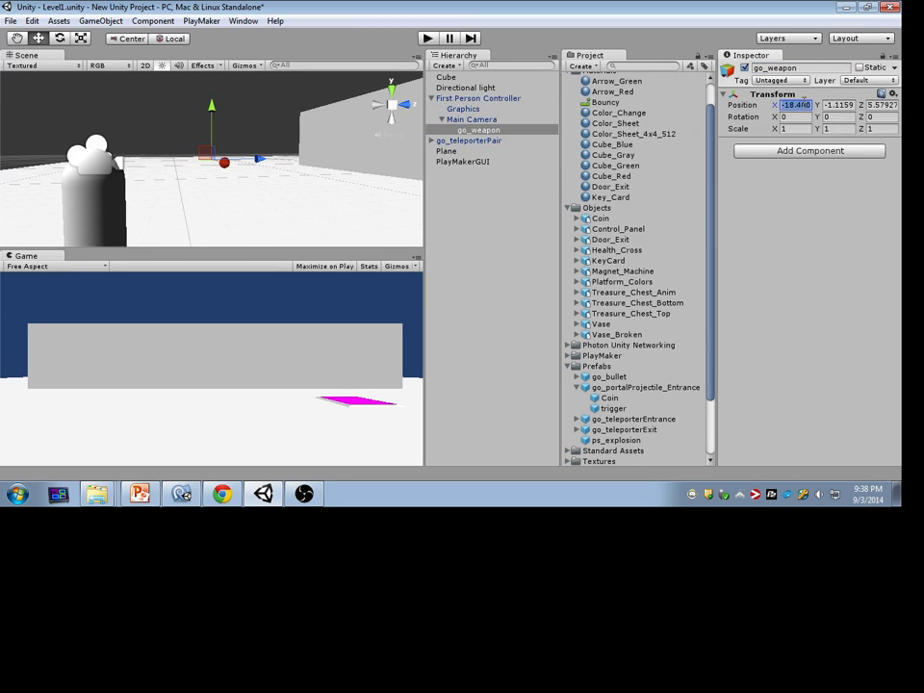
text(0)
key(Tab)
text(0)
key(Tab)
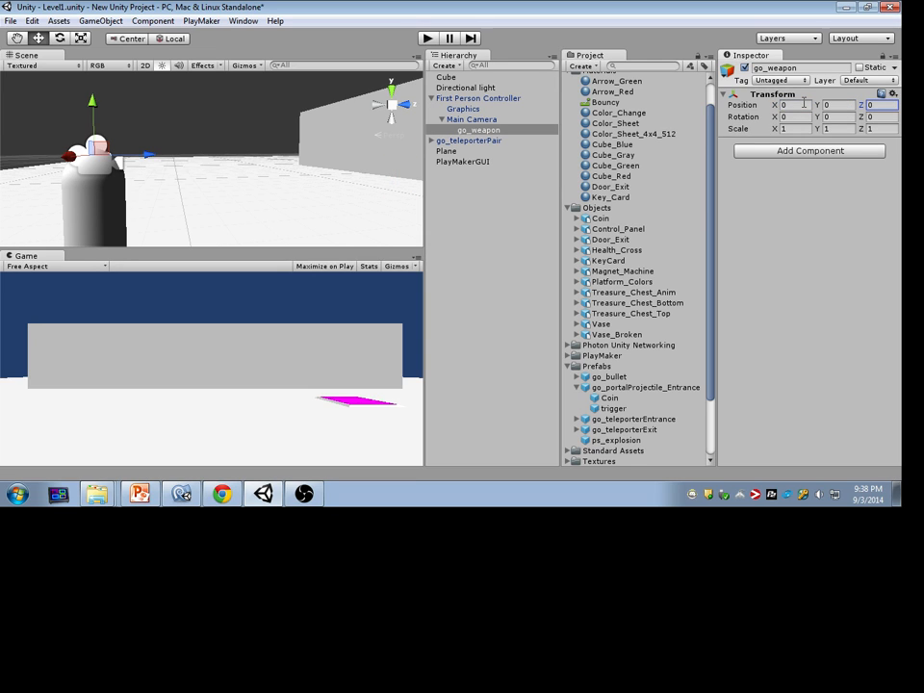
Add a PlayMaker FSM component to go_weapon and open it in the FSM editor.
click(781, 154)
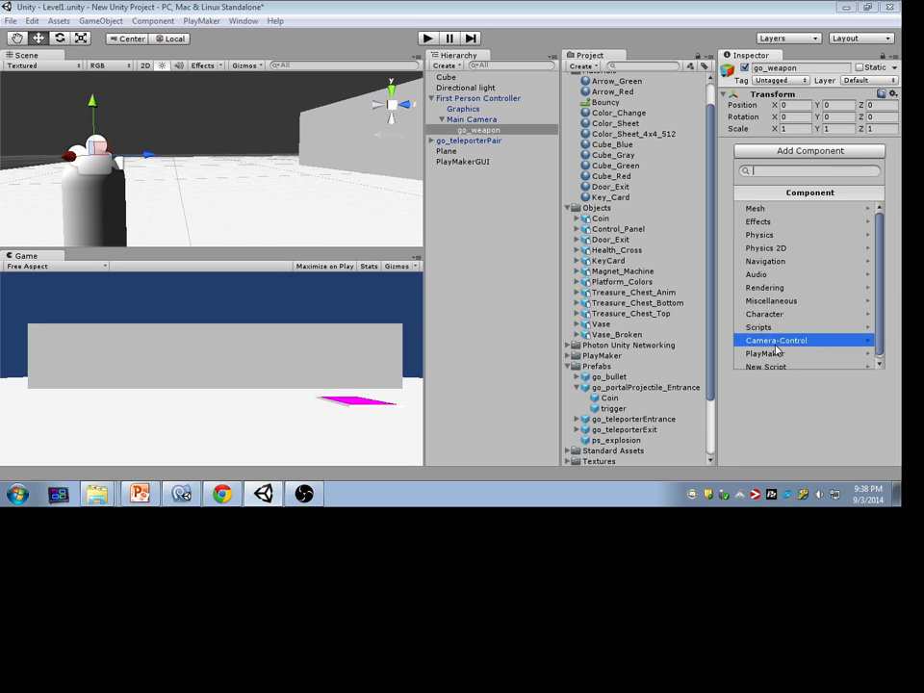
click(773, 354)
click(778, 214)
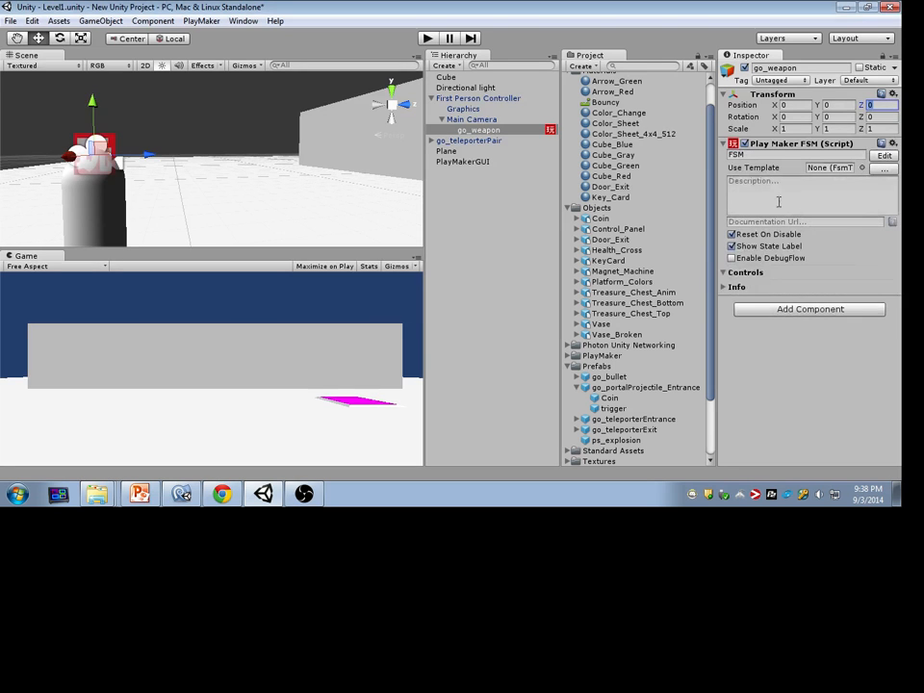
click(884, 155)
drag(383, 83, 267, 162)
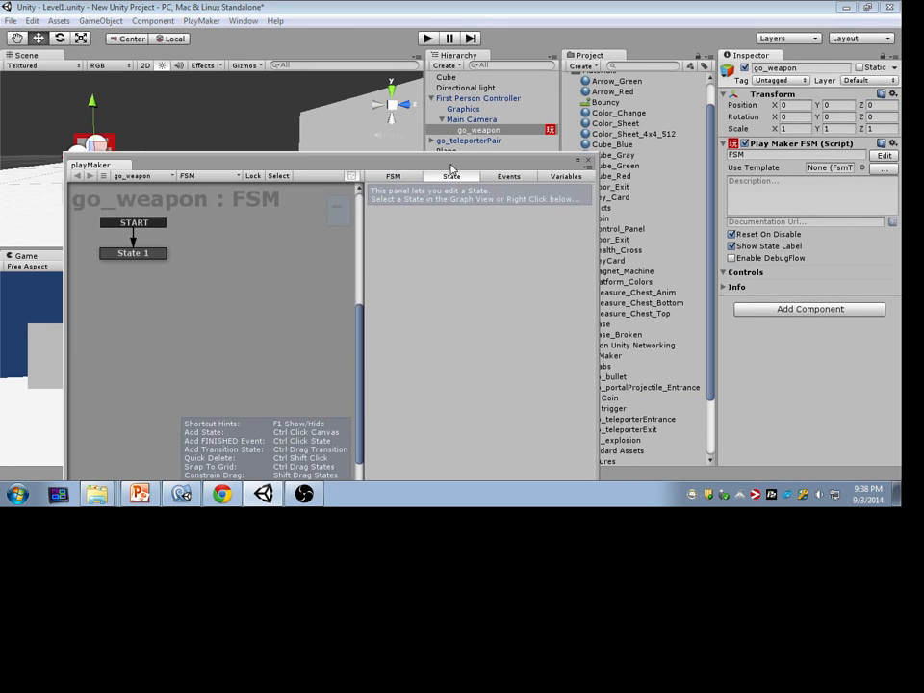
drag(409, 168, 283, 170)
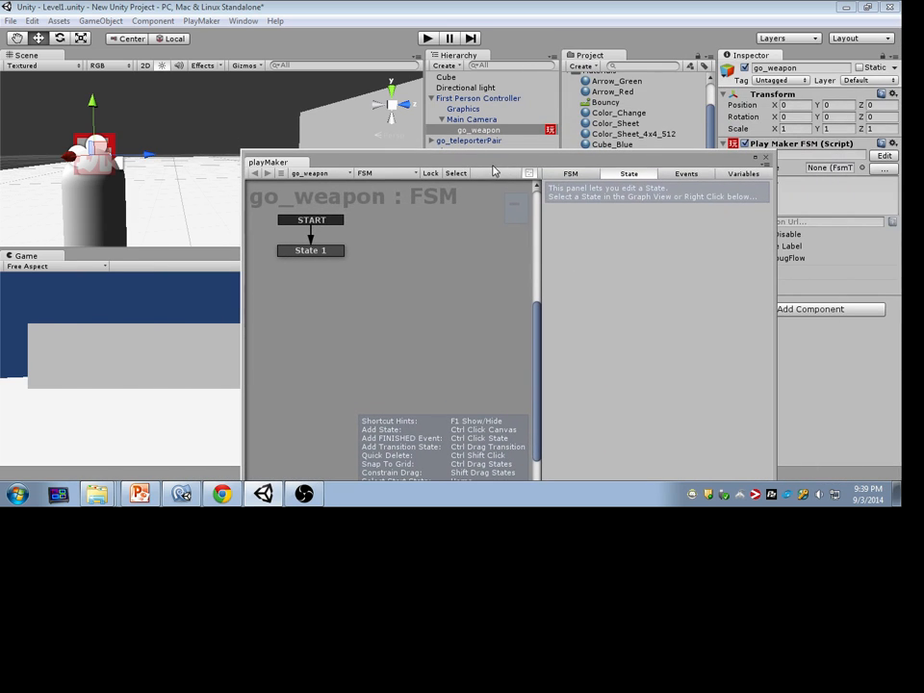
Rename the start state of go_weapon's FSM to Idle.
click(323, 255)
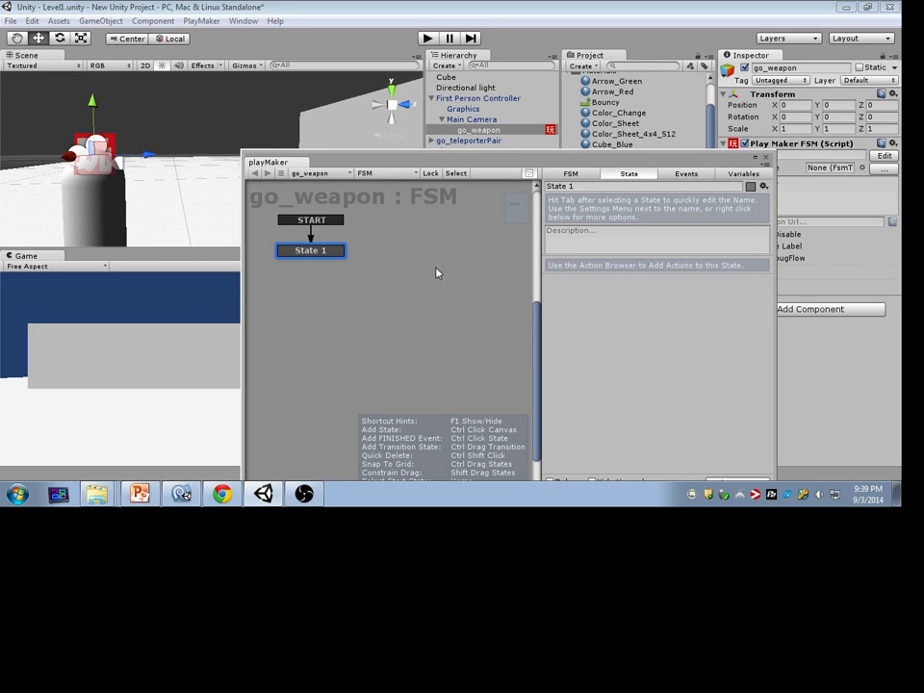
key(Tab)
text(Waiting for)
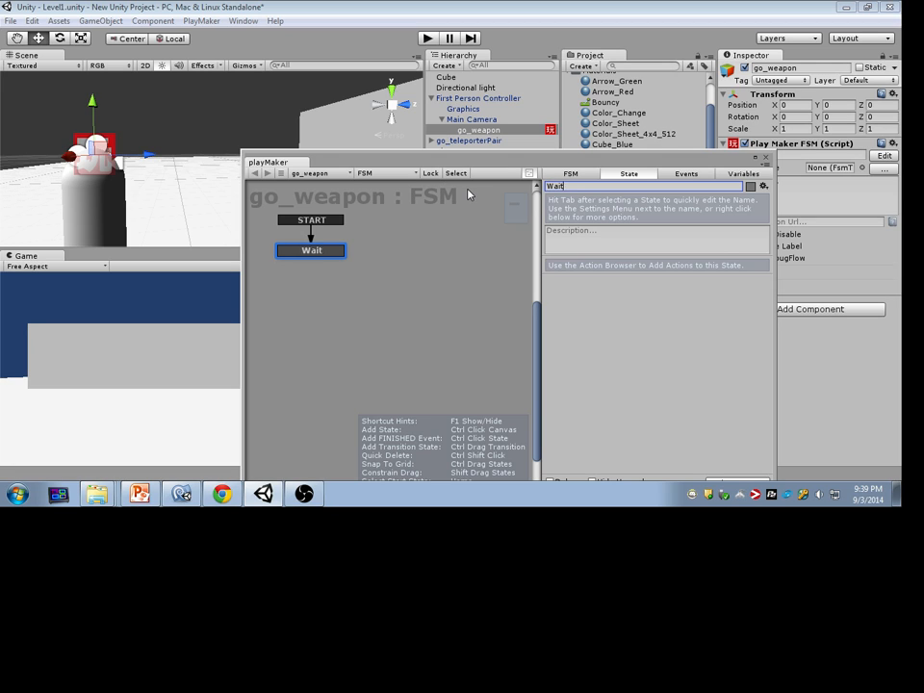
key(BackSpace)
key(BackSpace)
key(BackSpace)
key(BackSpace)
key(BackSpace)
key(BackSpace)
key(BackSpace)
key(BackSpace)
key(BackSpace)
key(BackSpace)
key(BackSpace)
key(BackSpace)
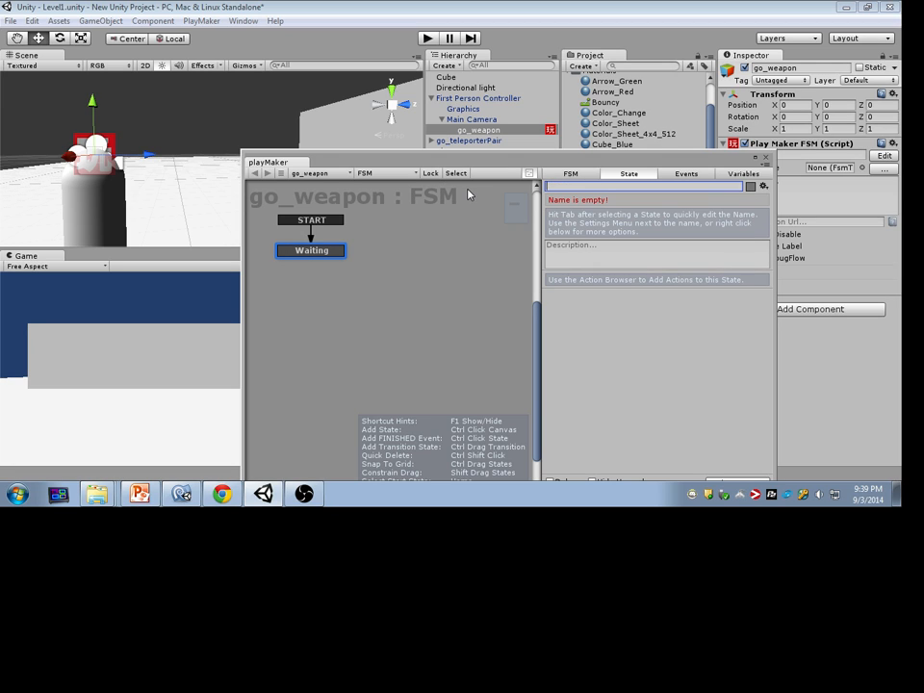
text(Idle)
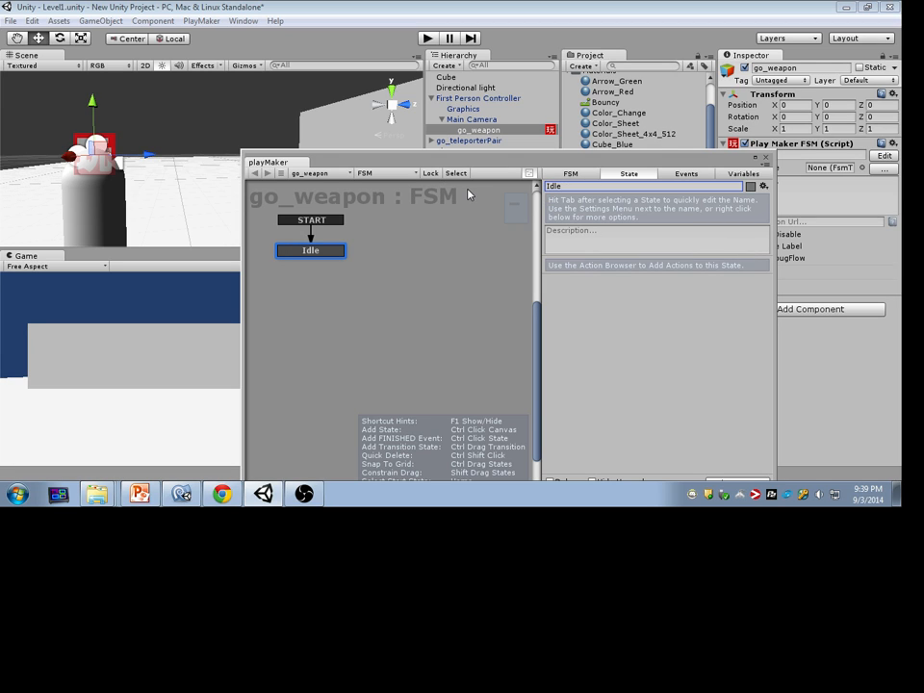
Add a second state named Fire to the FSM and align it below Idle.
drag(481, 160, 374, 81)
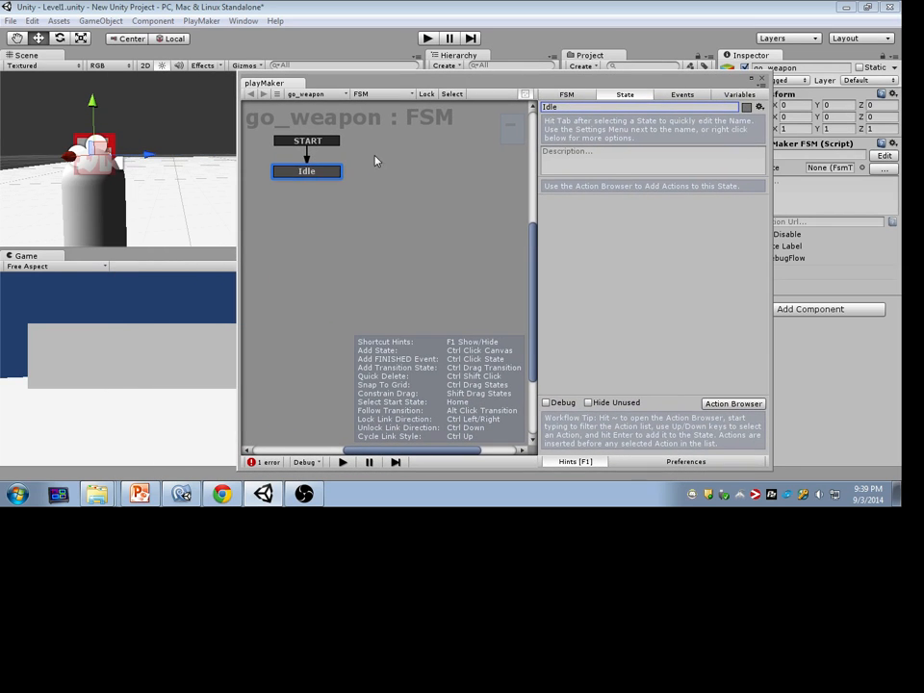
click(289, 220)
ctrl+click(293, 218)
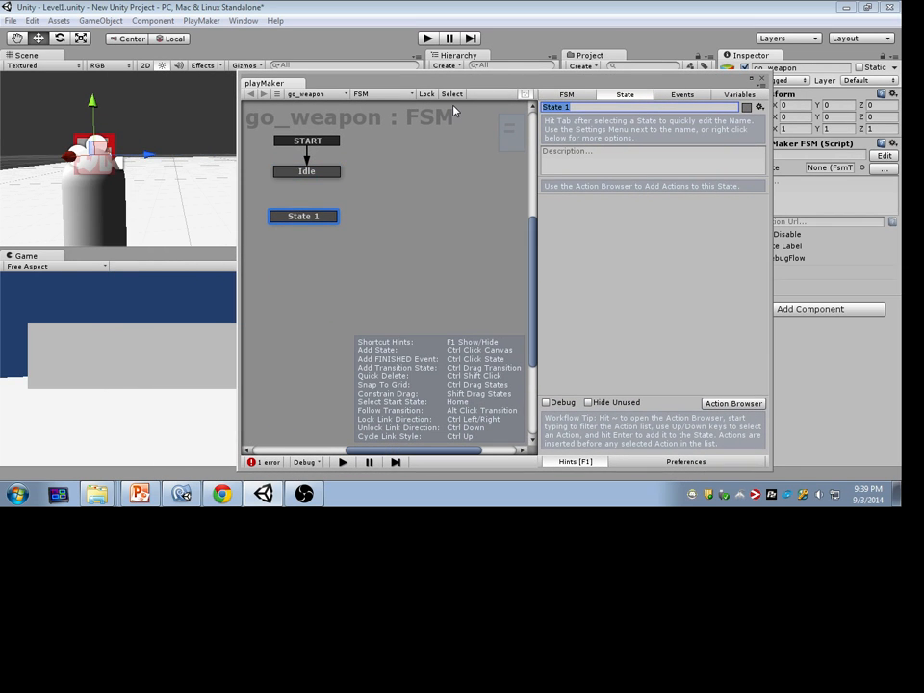
text(Fire)
drag(294, 220, 301, 215)
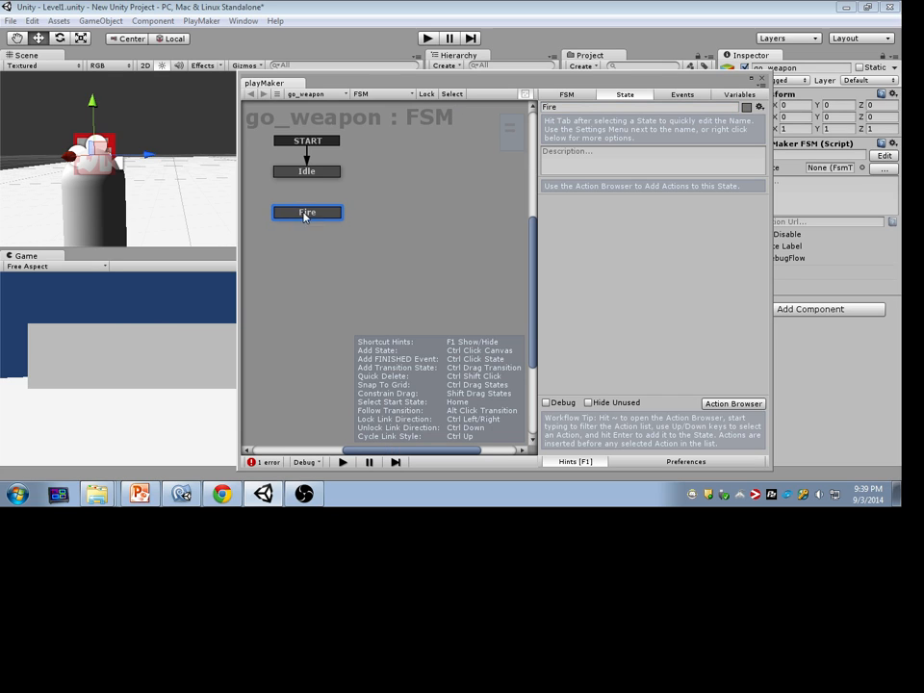
Add a Get Mouse Button Down action to the Idle state of go_weapon's FSM.
click(323, 176)
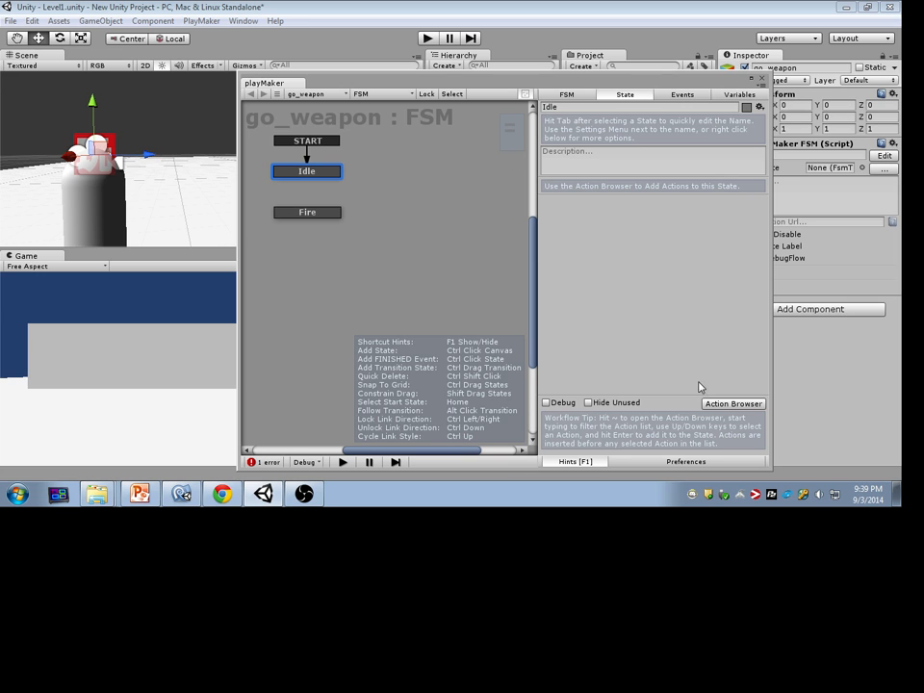
click(720, 405)
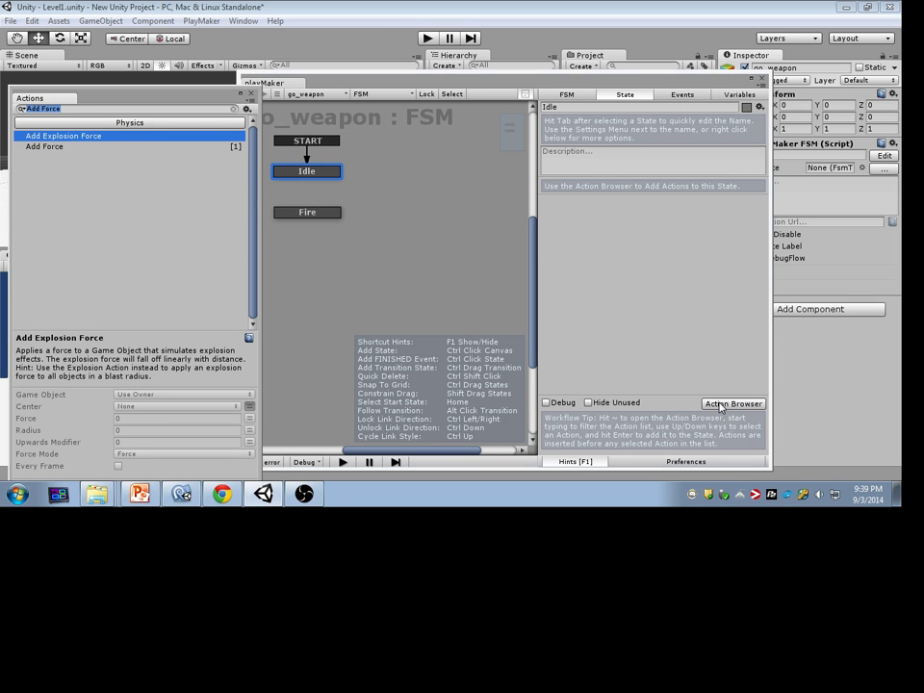
text(Get Mouse b)
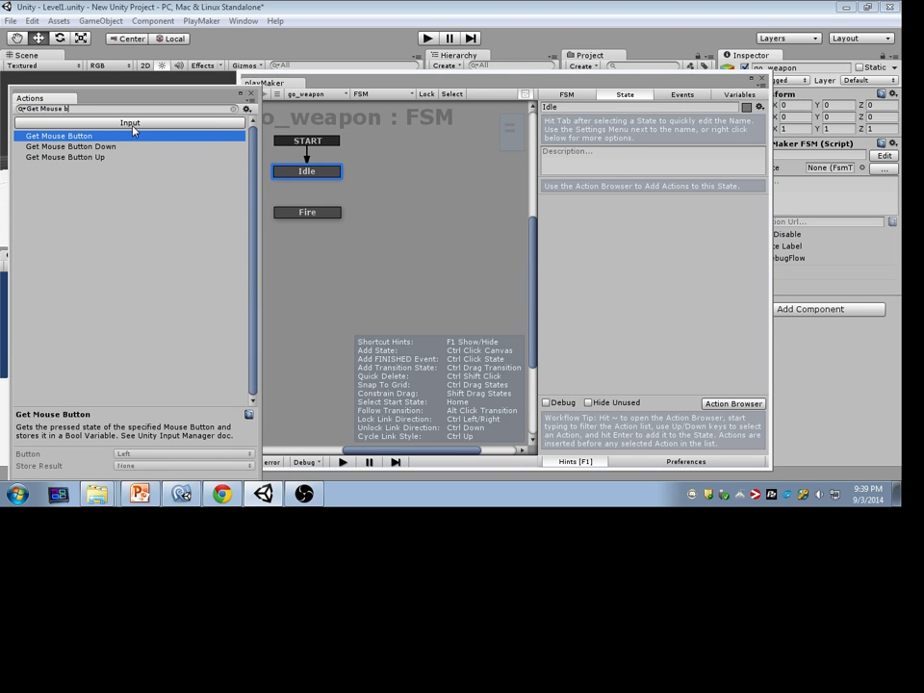
key(Down)
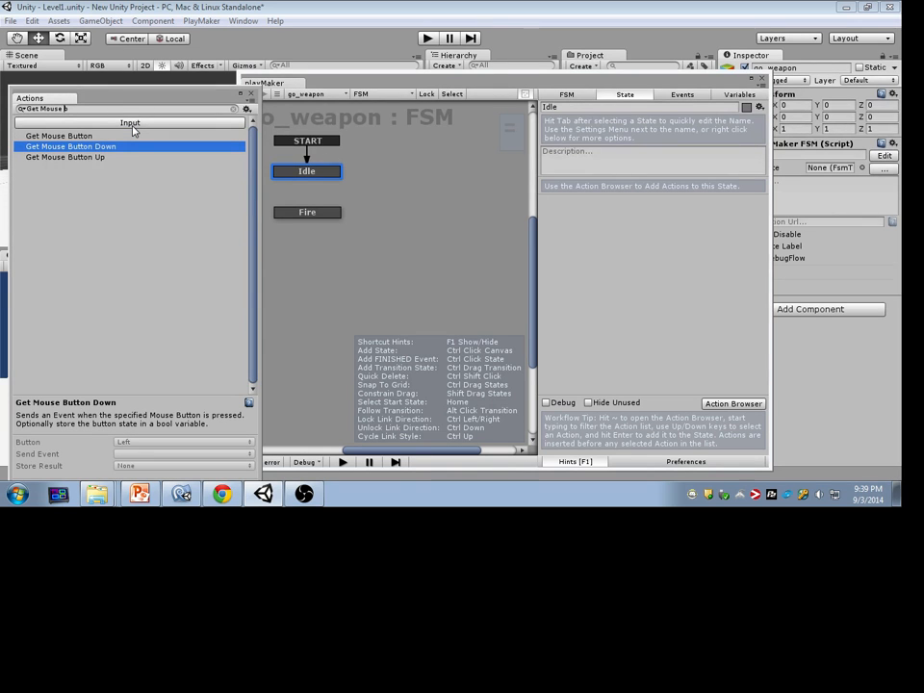
key(Return)
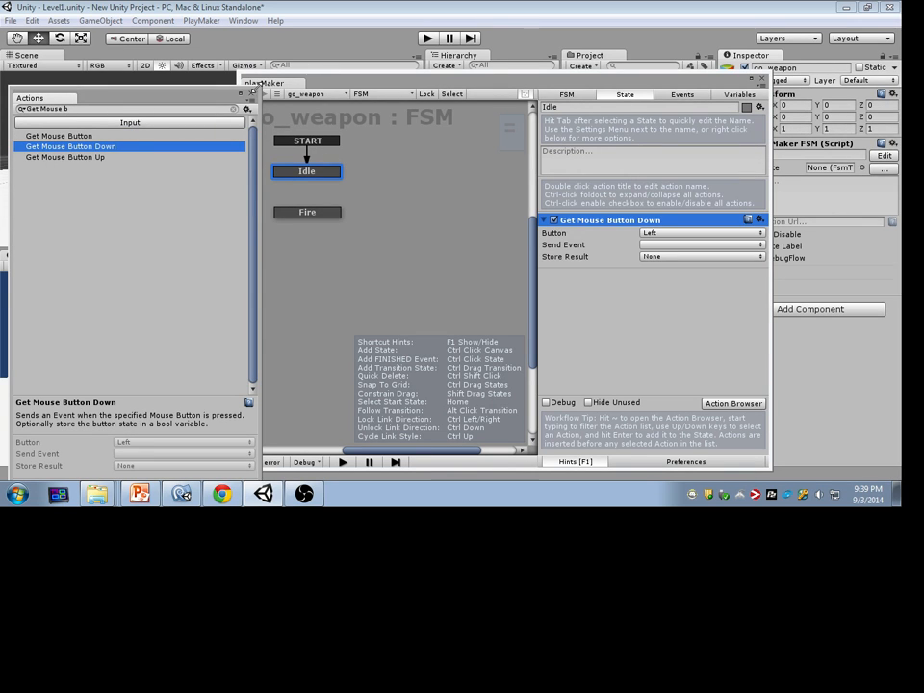
click(250, 94)
drag(330, 86, 405, 62)
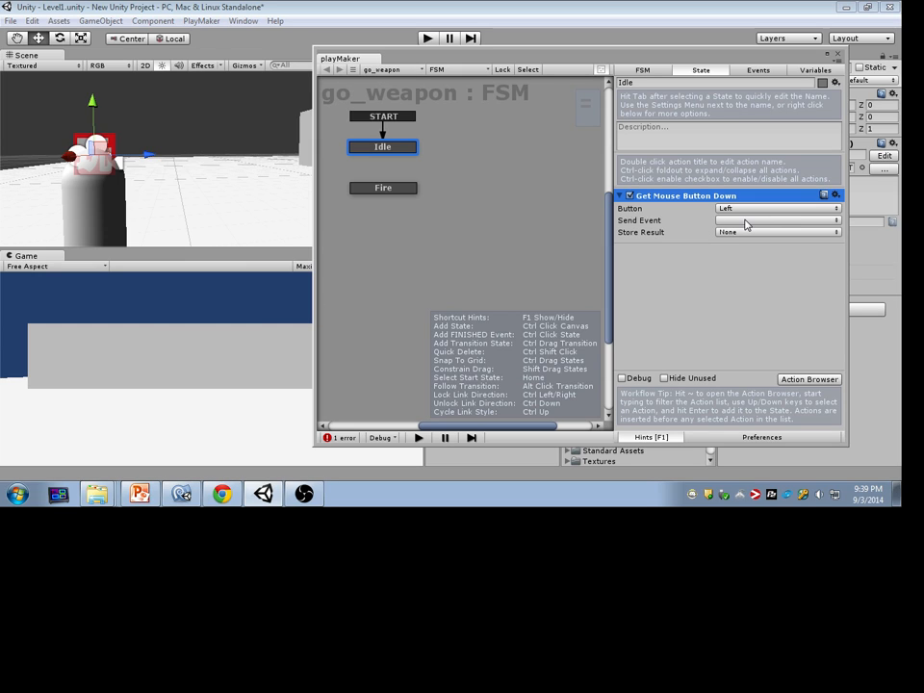
click(760, 71)
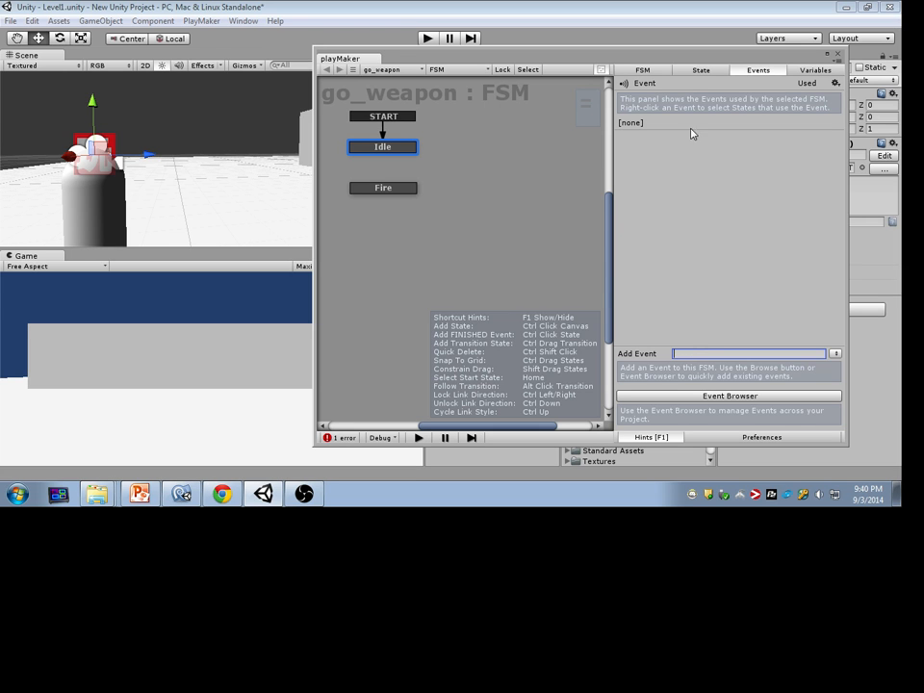
click(701, 70)
drag(596, 62, 421, 91)
drag(421, 90, 517, 80)
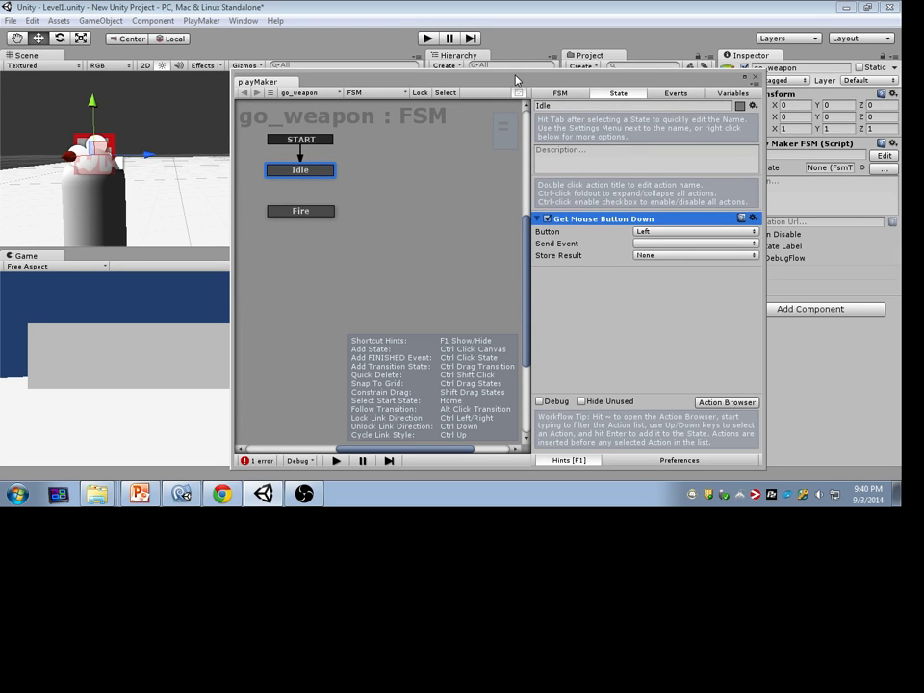
drag(517, 80, 528, 60)
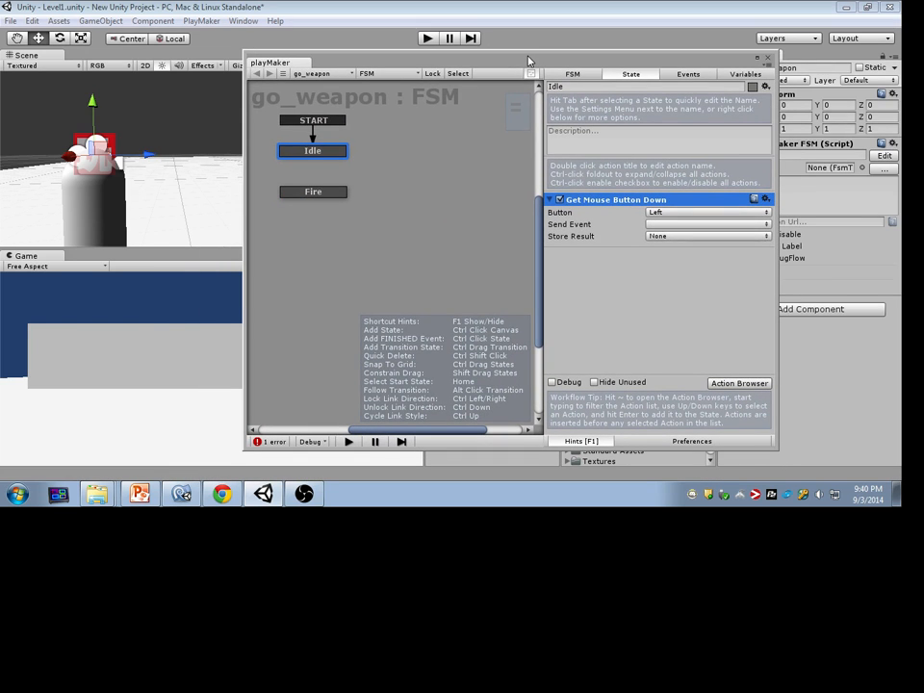
Add a new event named Clicked Mouse to the go_weapon FSM.
drag(529, 61, 419, 64)
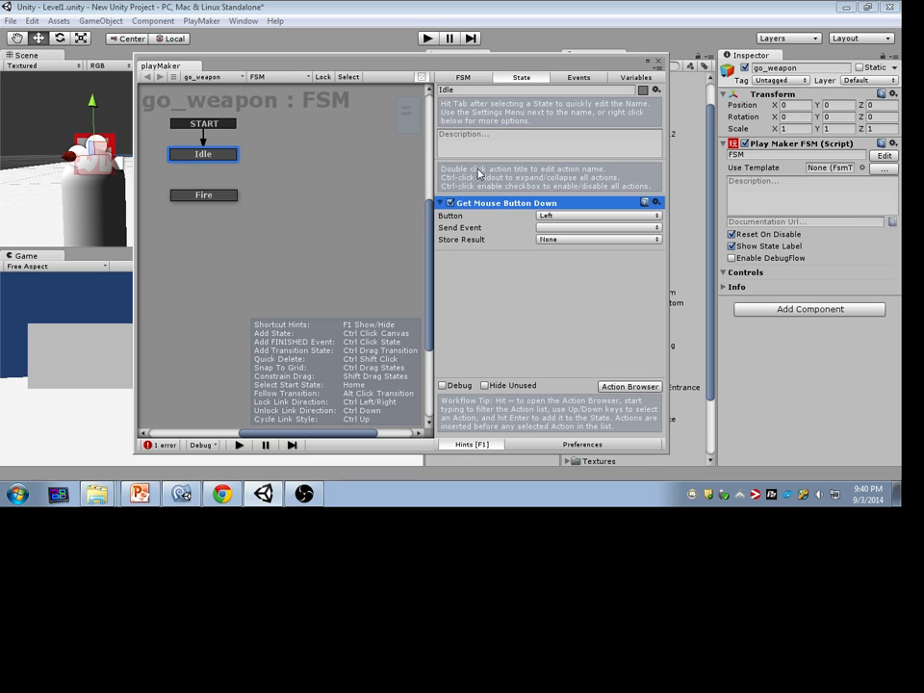
click(573, 239)
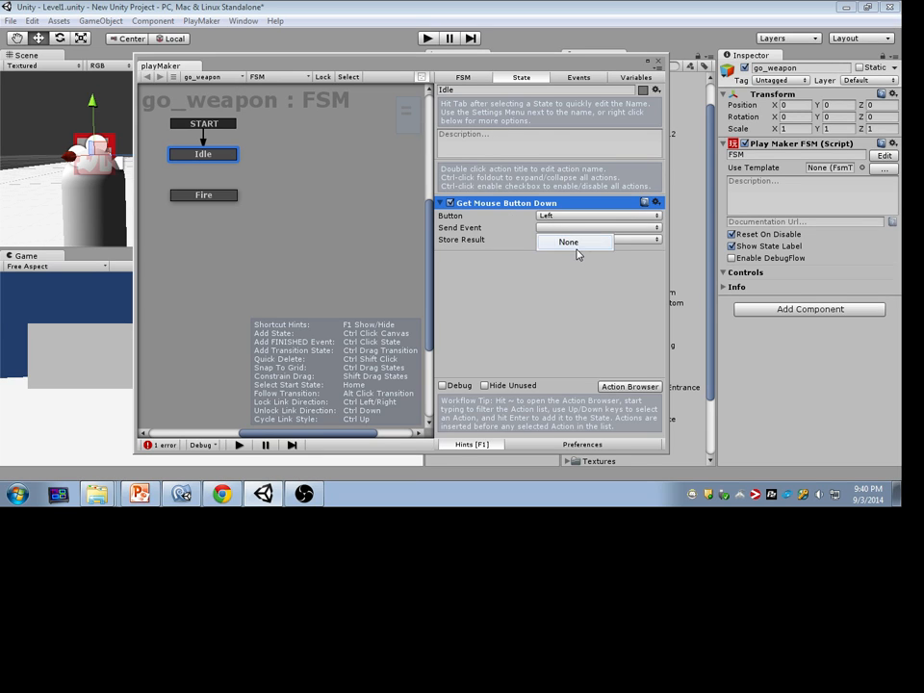
click(578, 77)
click(534, 360)
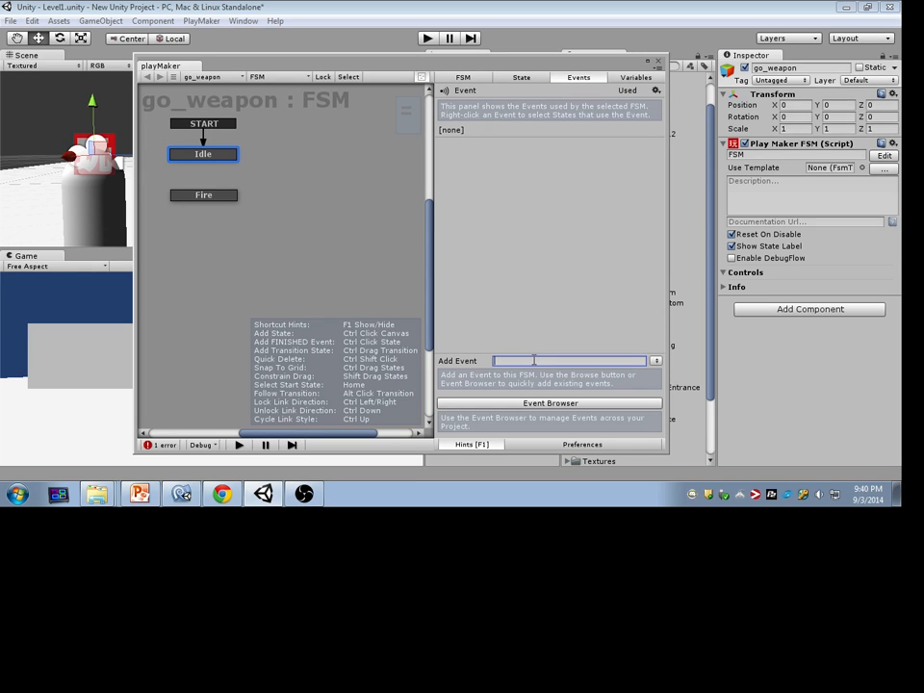
text(Clicked Mouse)
key(Return)
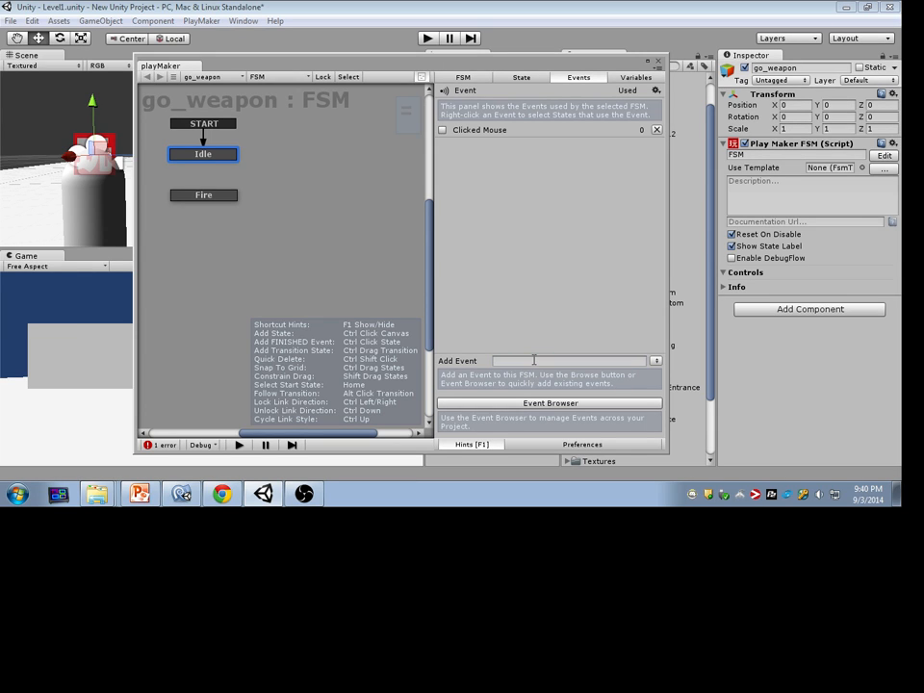
Set the Idle state's Get Mouse Button Down action to send the Clicked Mouse event.
click(520, 77)
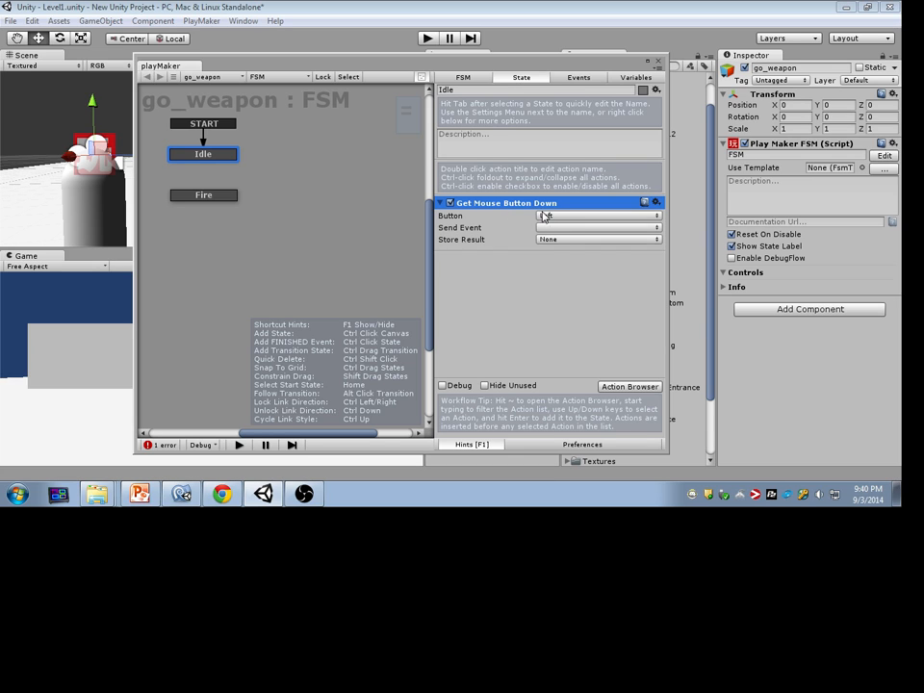
click(567, 229)
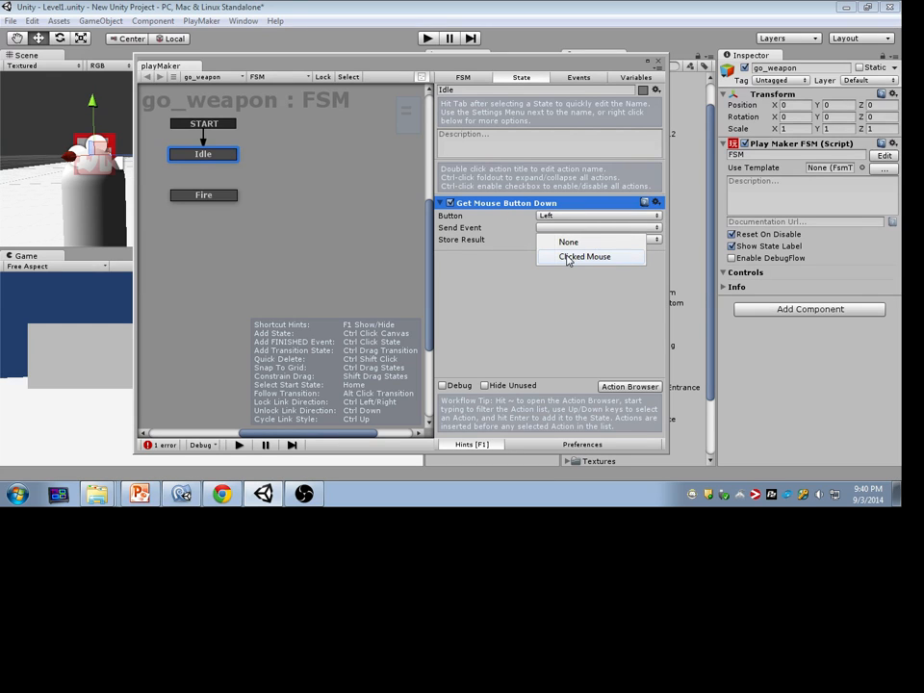
click(583, 257)
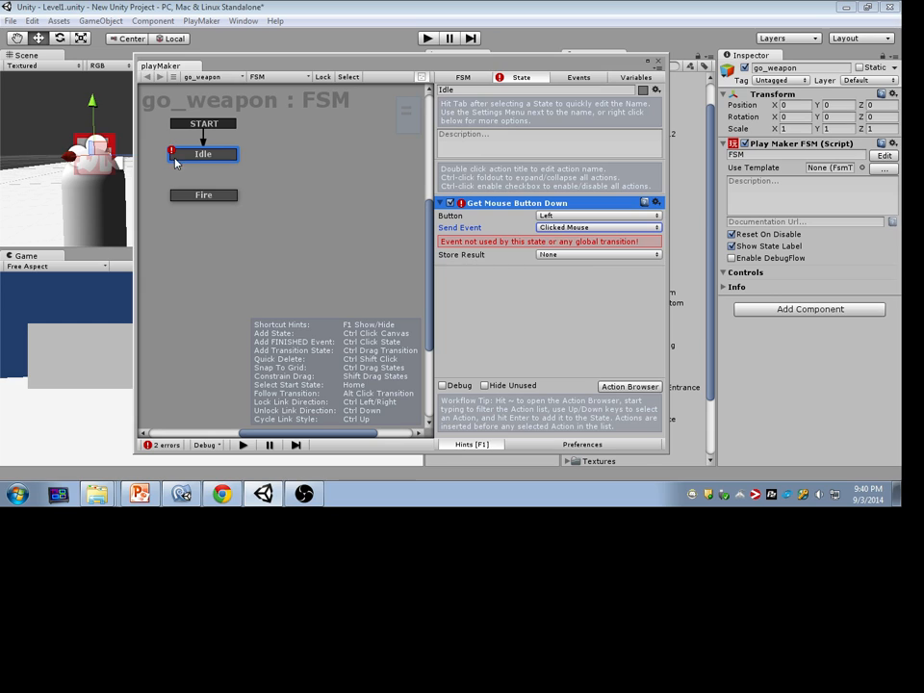
Add a Clicked Mouse transition to the Idle state and connect it to the Fire state.
right_click(201, 152)
mouse_move(247, 157)
click(371, 157)
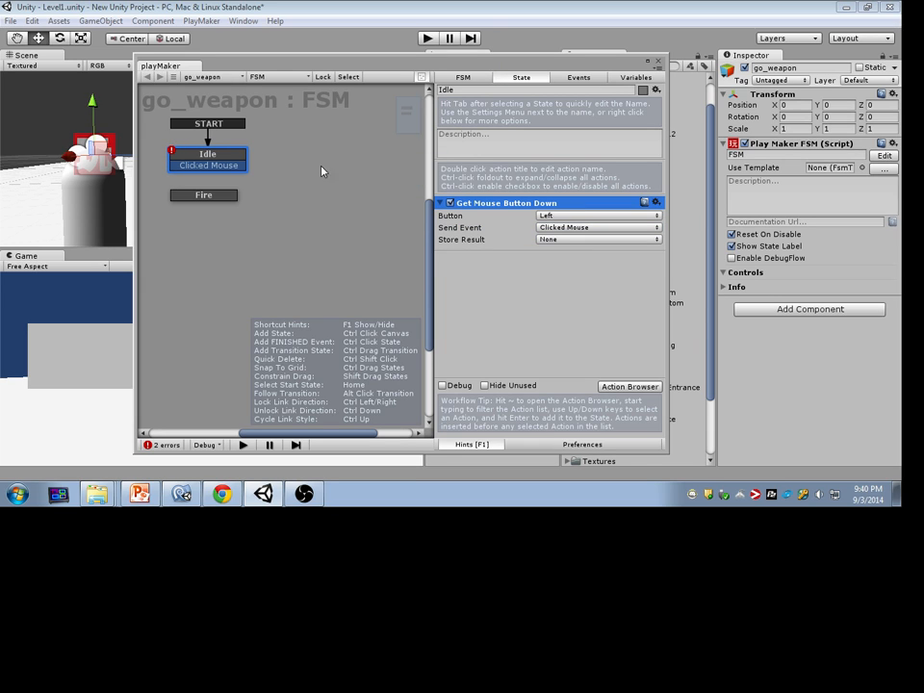
drag(208, 165, 229, 196)
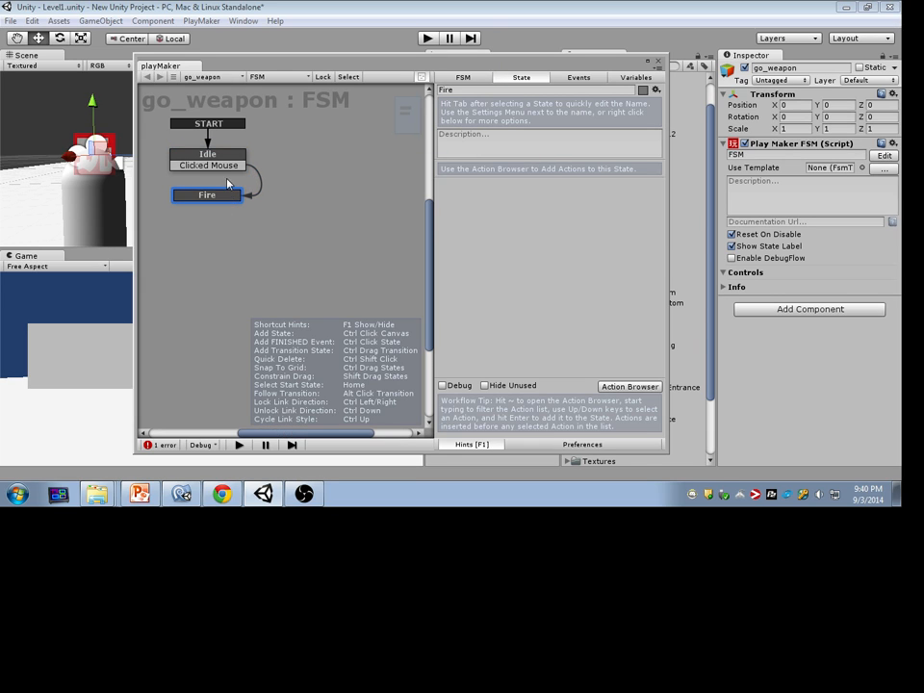
click(222, 157)
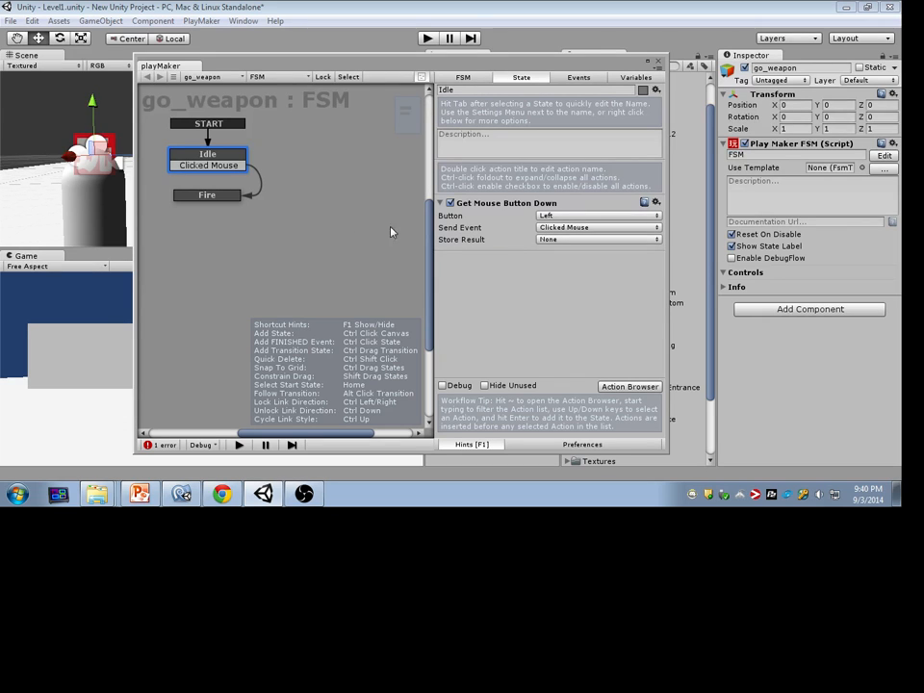
Add a FINISHED transition to the Fire state and connect it back to the Idle state.
right_click(218, 198)
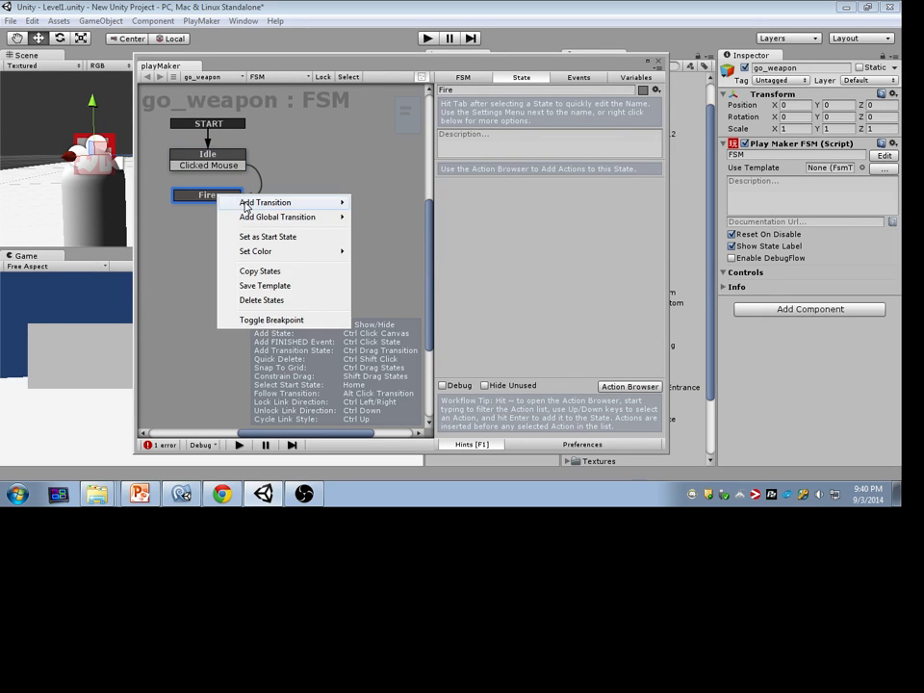
mouse_move(264, 200)
click(384, 218)
drag(207, 206, 200, 159)
click(201, 160)
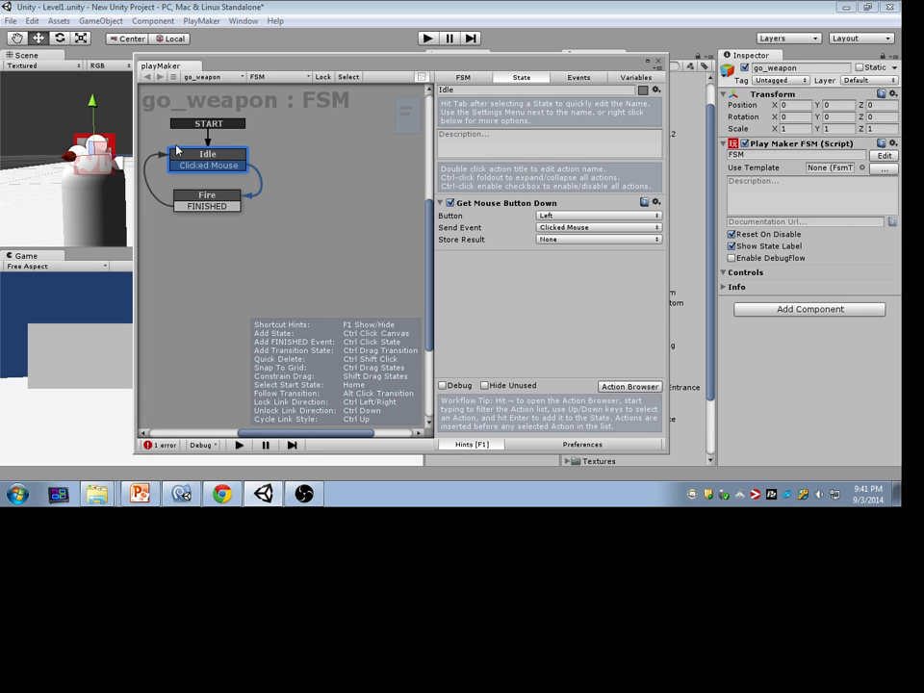
Add a Create Object action to the Fire state, then close the action browser.
click(215, 208)
click(623, 389)
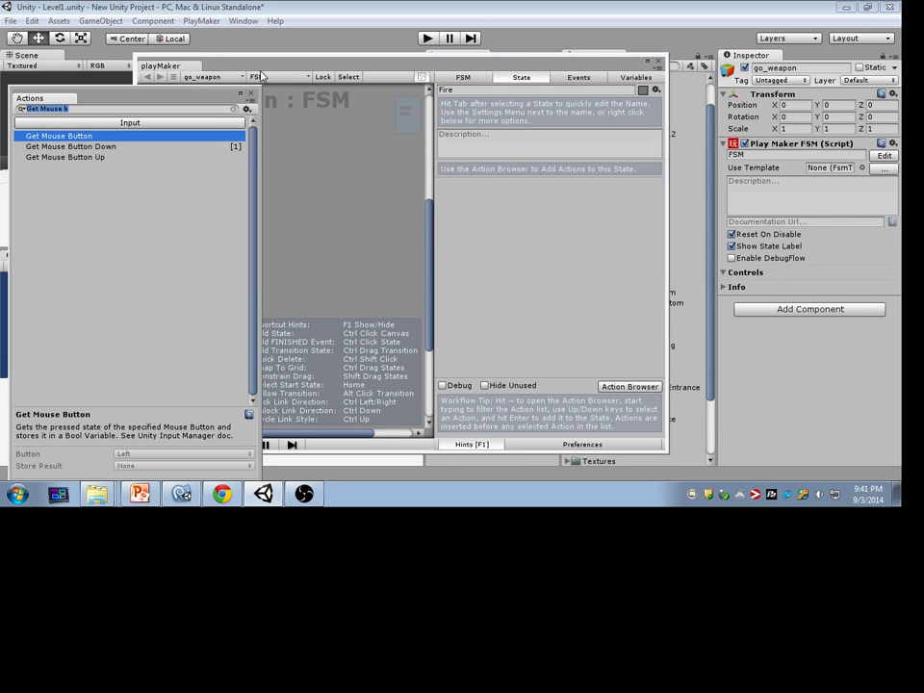
drag(273, 70, 421, 89)
click(20, 109)
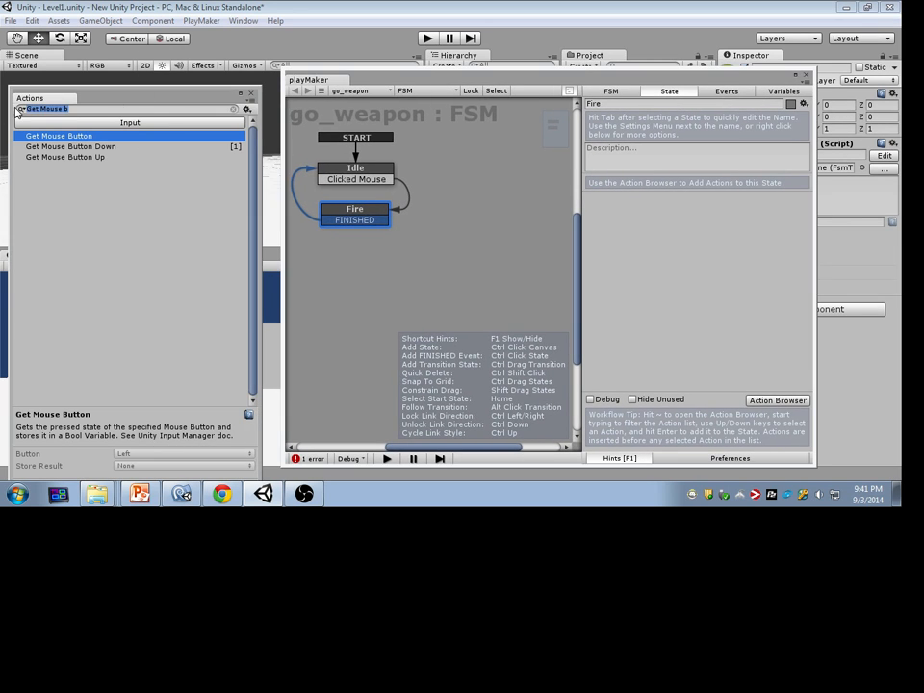
text(Create Obj)
key(Down)
key(Return)
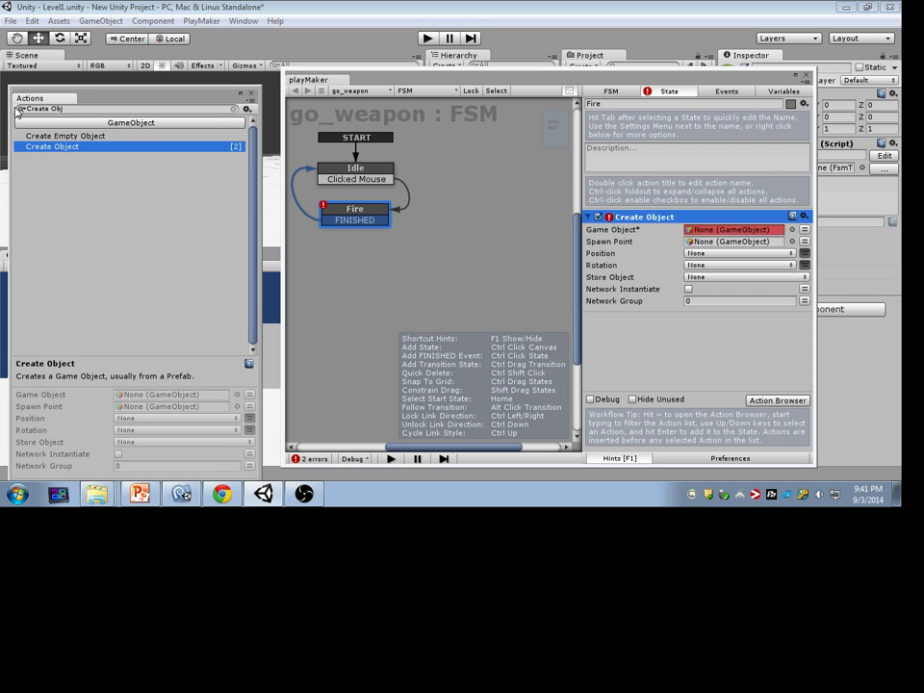
click(250, 93)
Assign the go_bullet prefab as the Game Object of the Fire state's Create Object action.
drag(587, 83, 169, 62)
drag(258, 67, 338, 108)
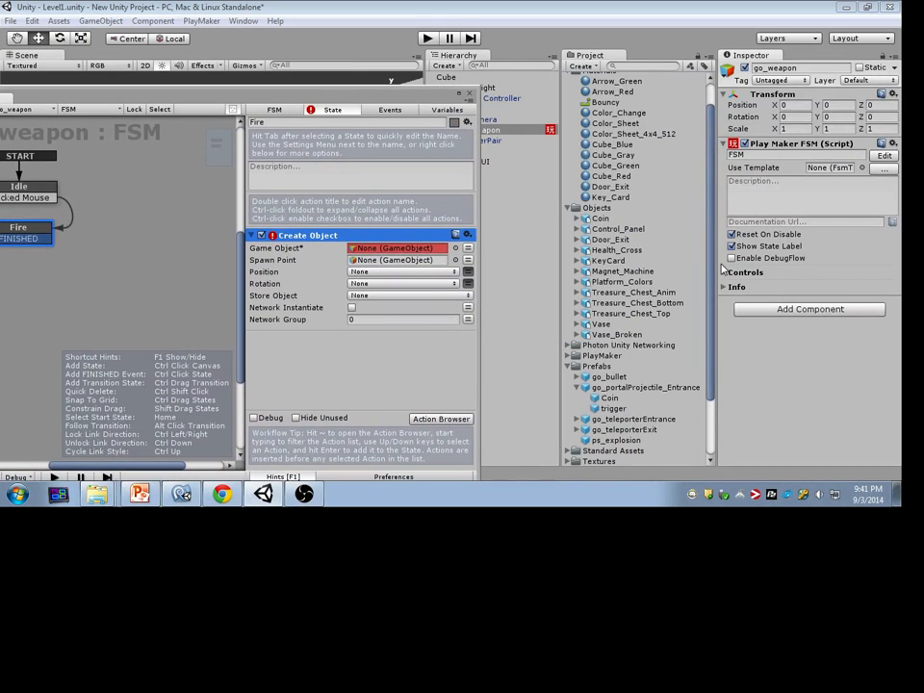
scroll(712, 310, down, 1)
scroll(712, 310, down, 3)
drag(608, 303, 402, 251)
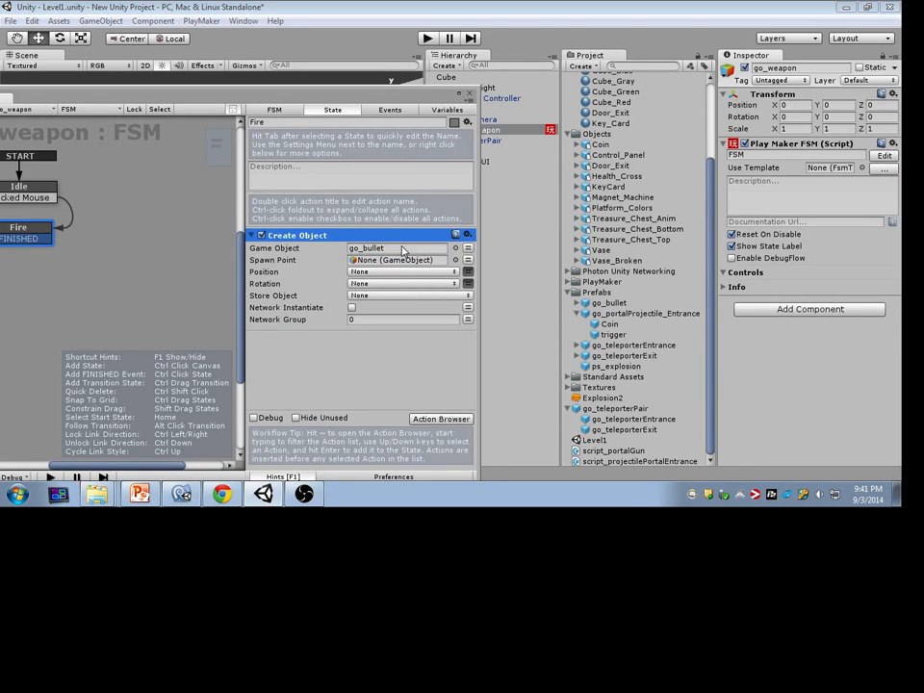
Assign go_weapon from the scene hierarchy as the Spawn Point of the Create Object action.
click(390, 110)
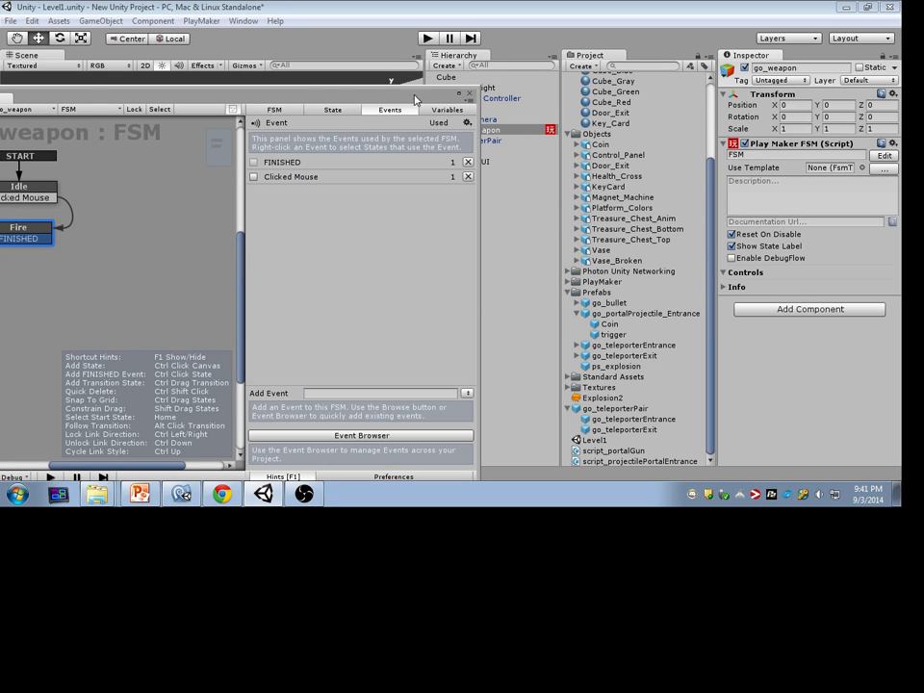
click(29, 224)
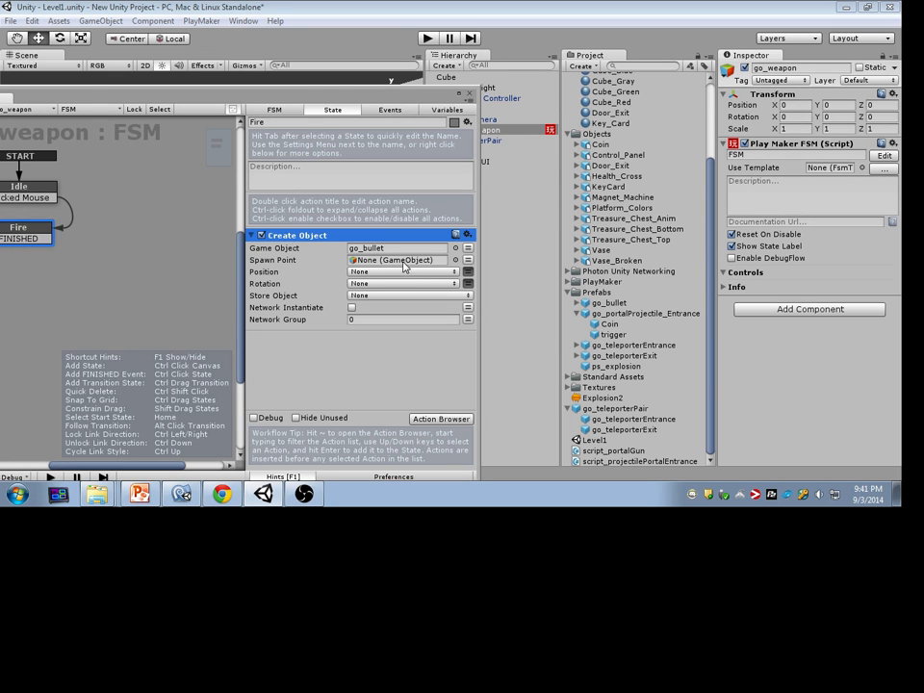
click(402, 271)
click(385, 273)
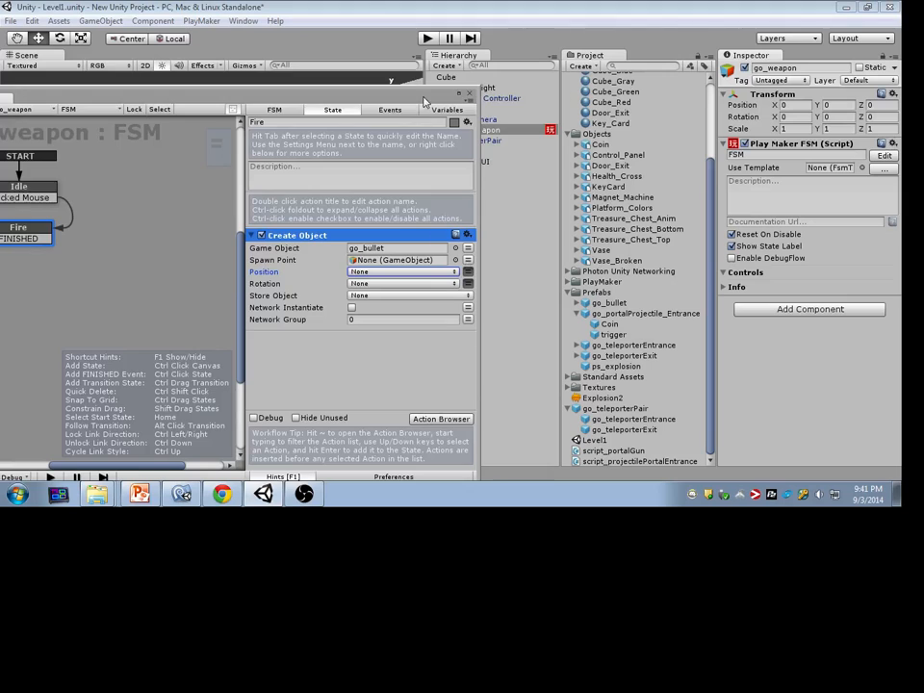
drag(423, 100, 361, 78)
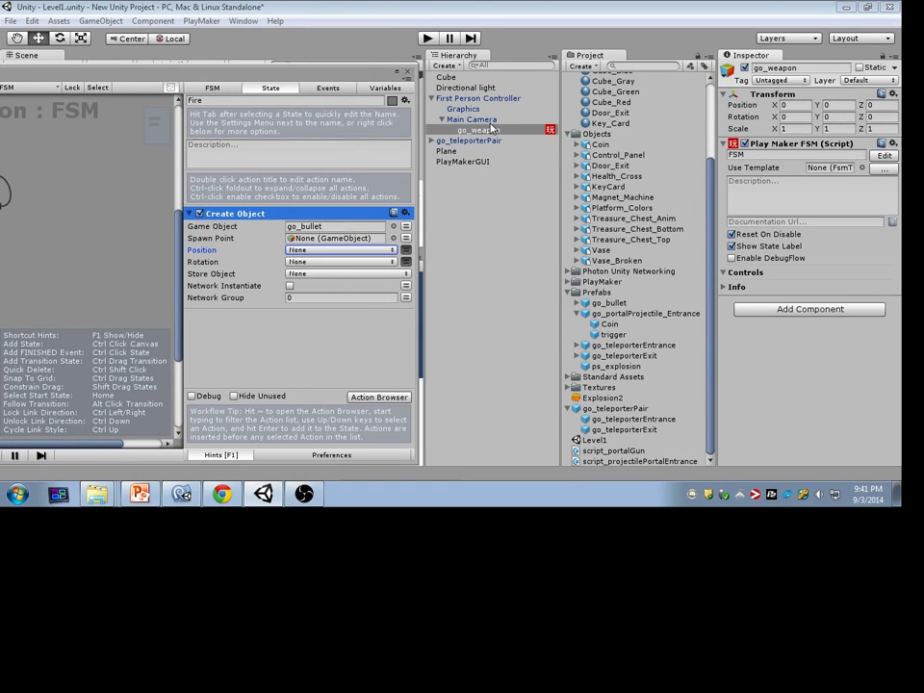
drag(492, 129, 347, 241)
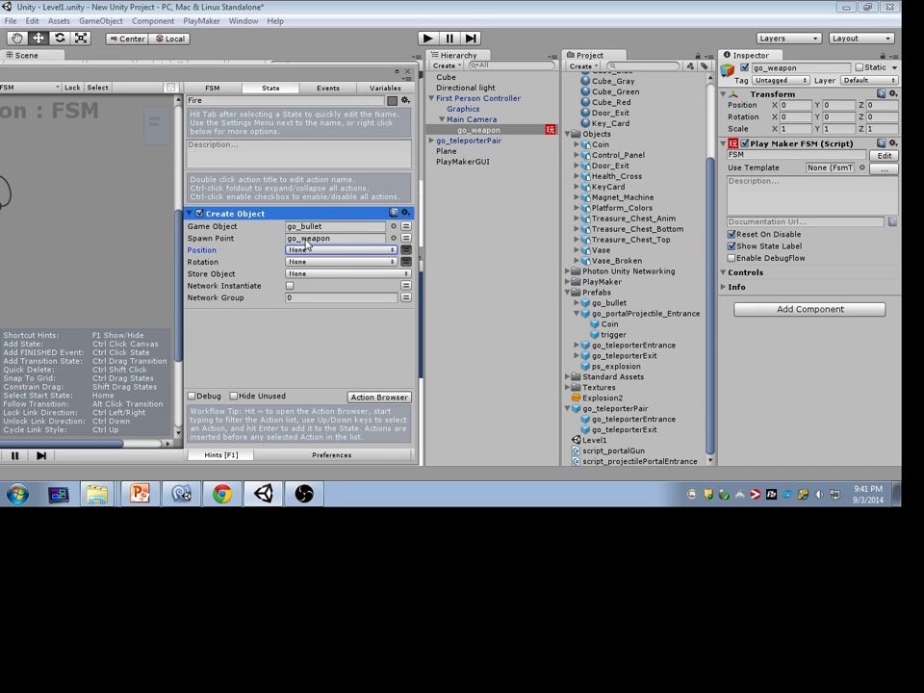
Run the game with the FSM graph beside the game view and fire bullets repeatedly in different directions to test the weapon.
drag(243, 71, 670, 111)
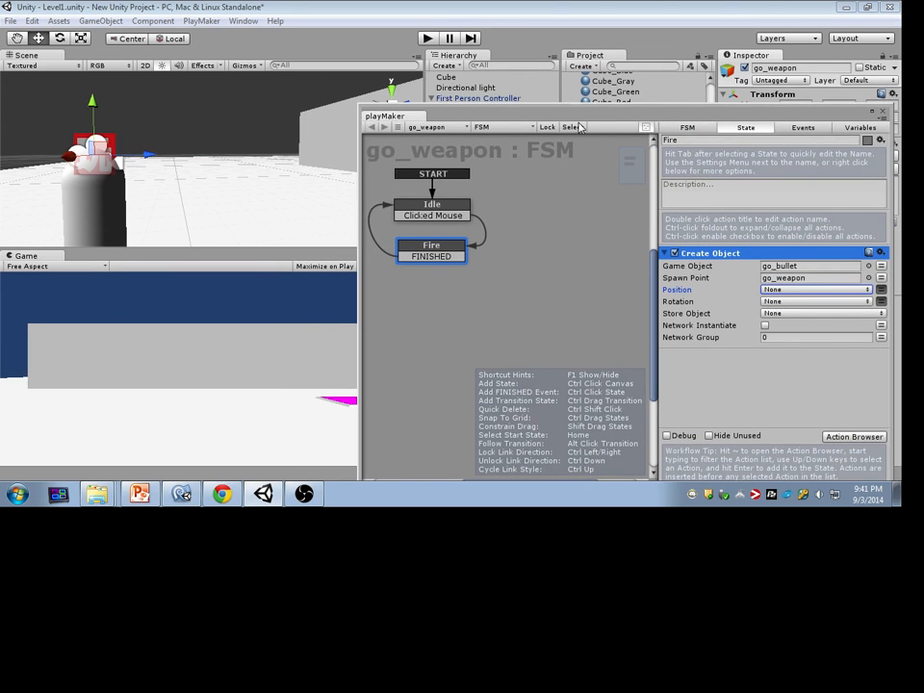
drag(436, 96, 447, 75)
click(427, 39)
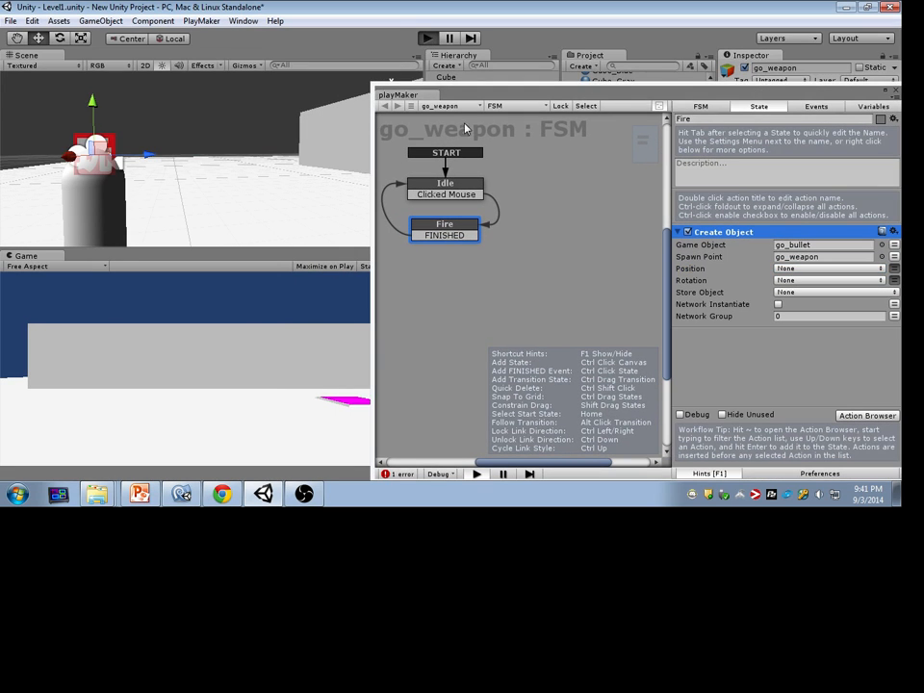
drag(469, 100, 539, 82)
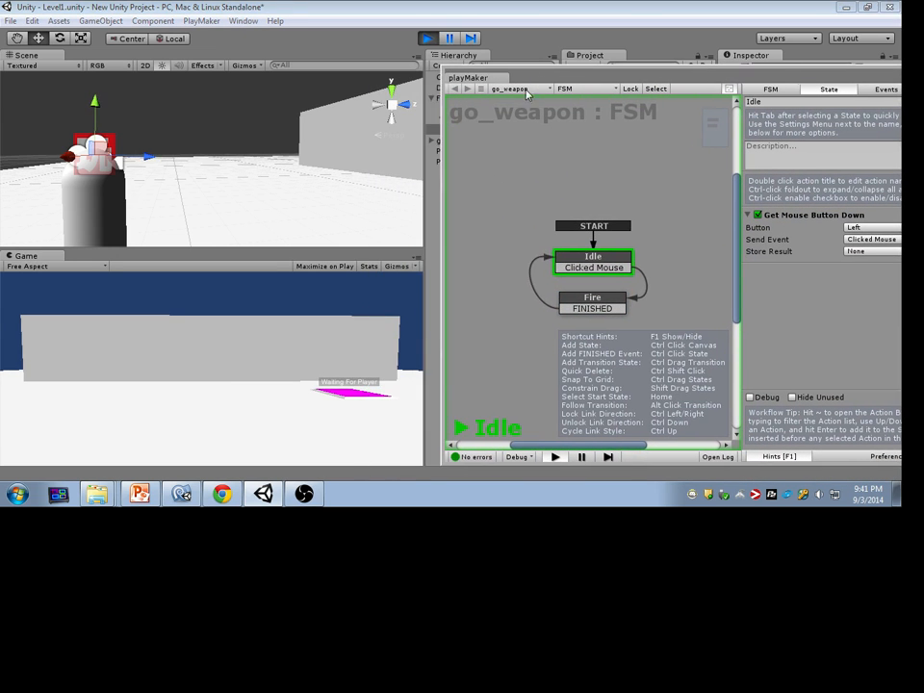
click(299, 292)
click(300, 292)
click(299, 293)
click(277, 295)
click(252, 297)
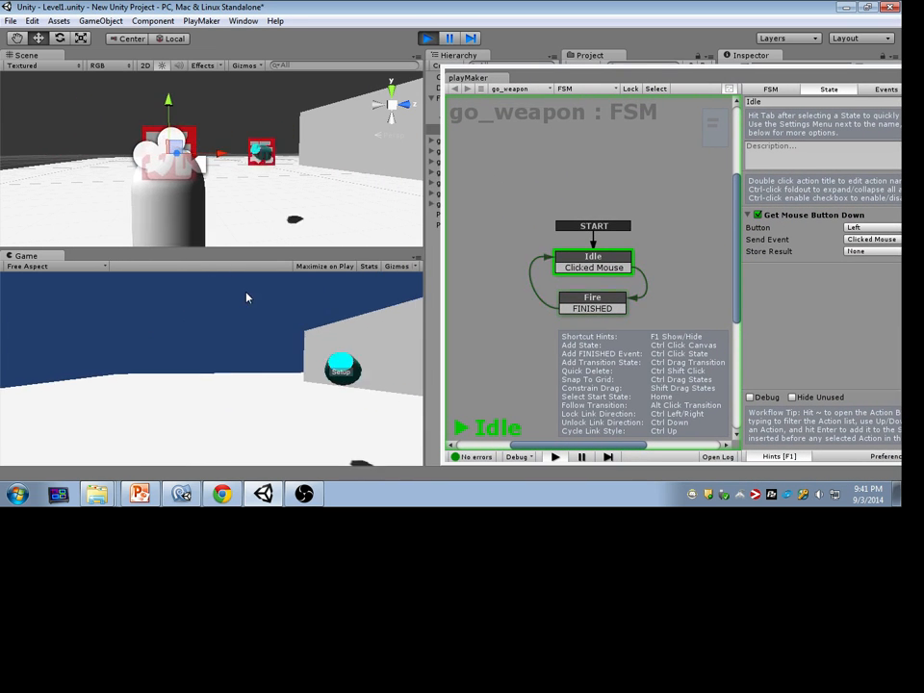
click(242, 297)
click(237, 297)
click(245, 298)
click(258, 300)
click(264, 299)
click(270, 300)
click(269, 300)
click(271, 300)
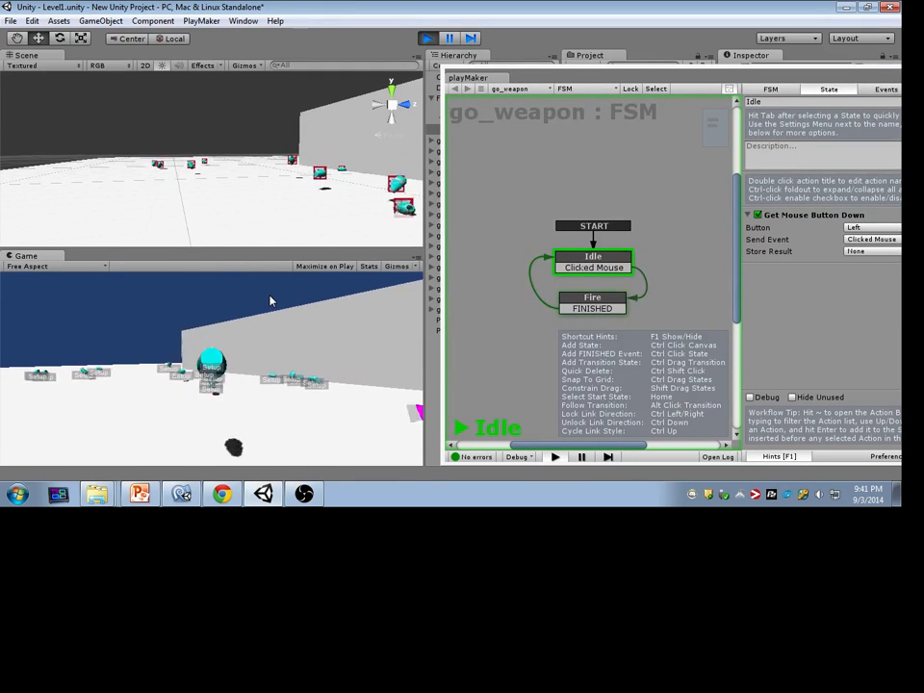
click(270, 300)
click(271, 300)
click(271, 300)
click(271, 301)
click(270, 300)
click(289, 291)
click(309, 276)
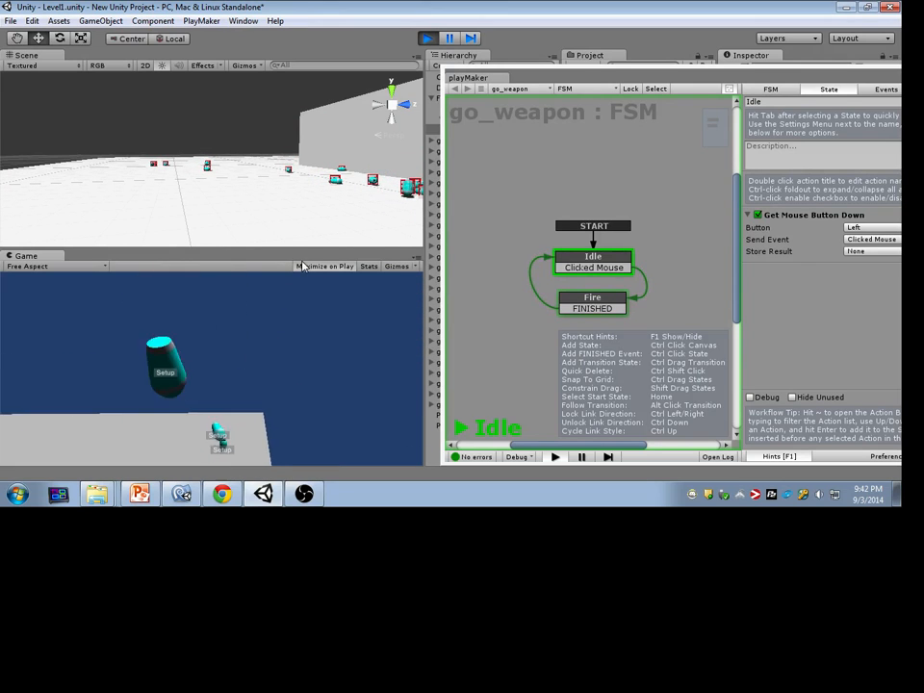
click(301, 264)
click(289, 291)
click(288, 291)
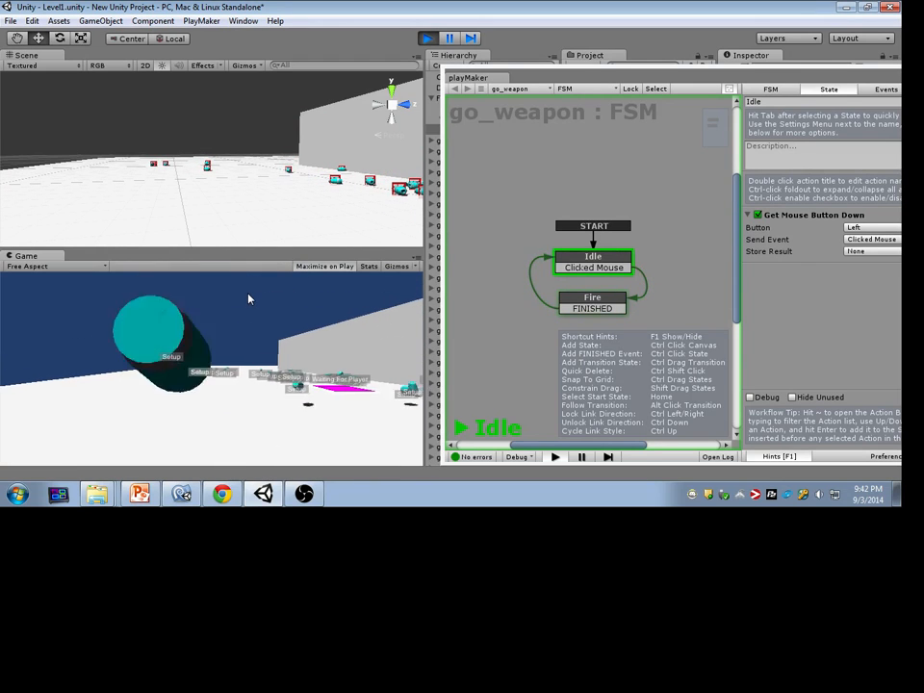
click(272, 301)
click(285, 318)
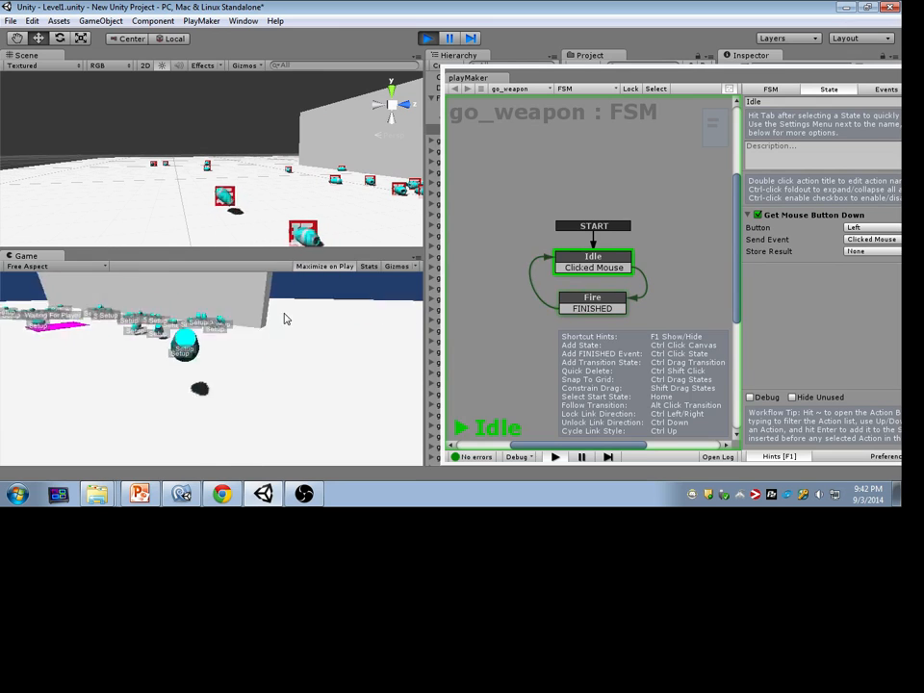
click(288, 325)
click(289, 325)
click(289, 326)
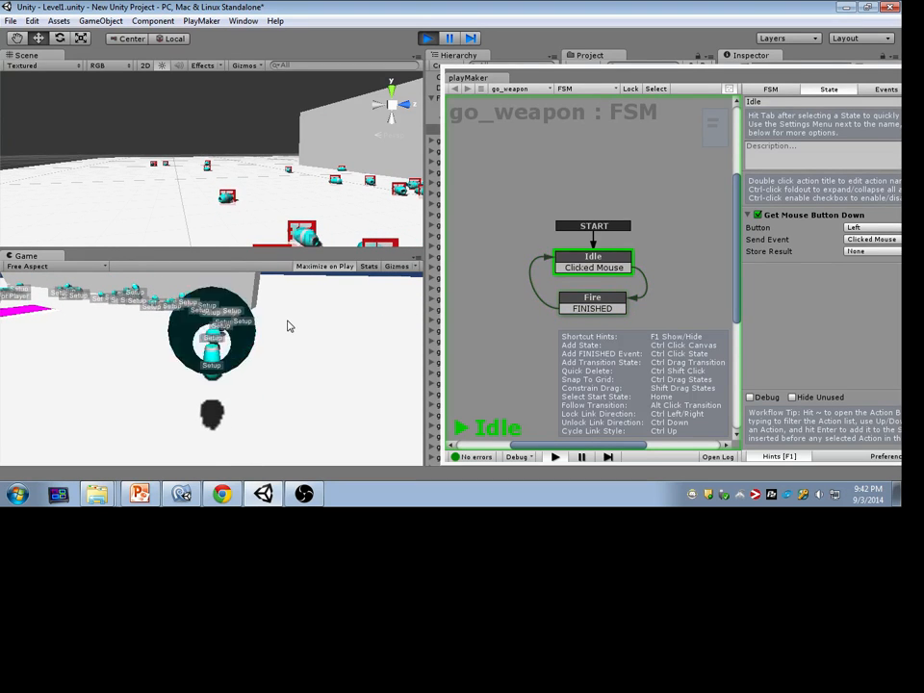
click(288, 325)
click(289, 325)
click(288, 325)
click(289, 326)
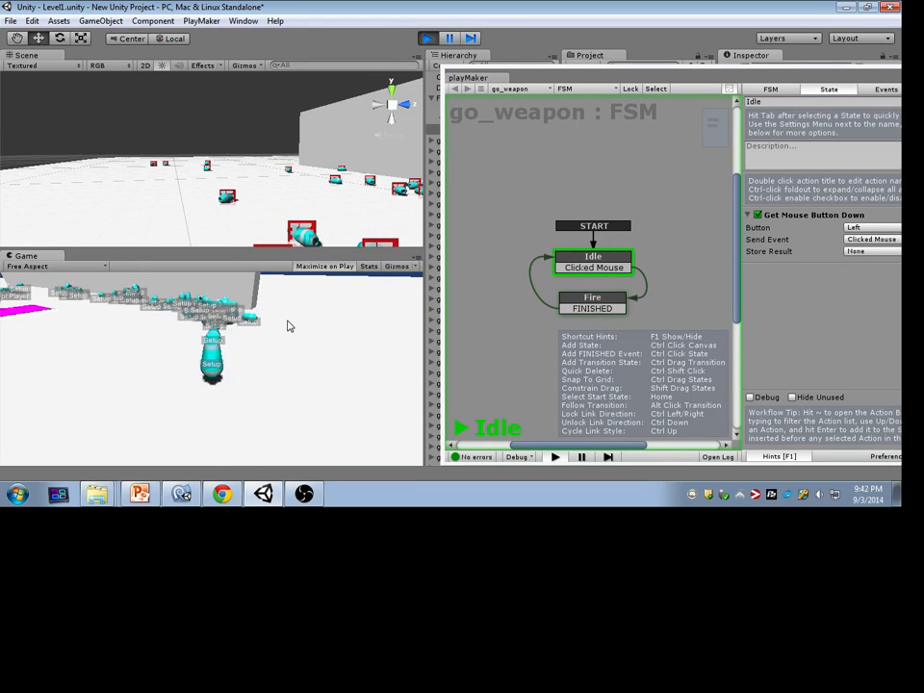
click(289, 325)
click(289, 325)
click(289, 325)
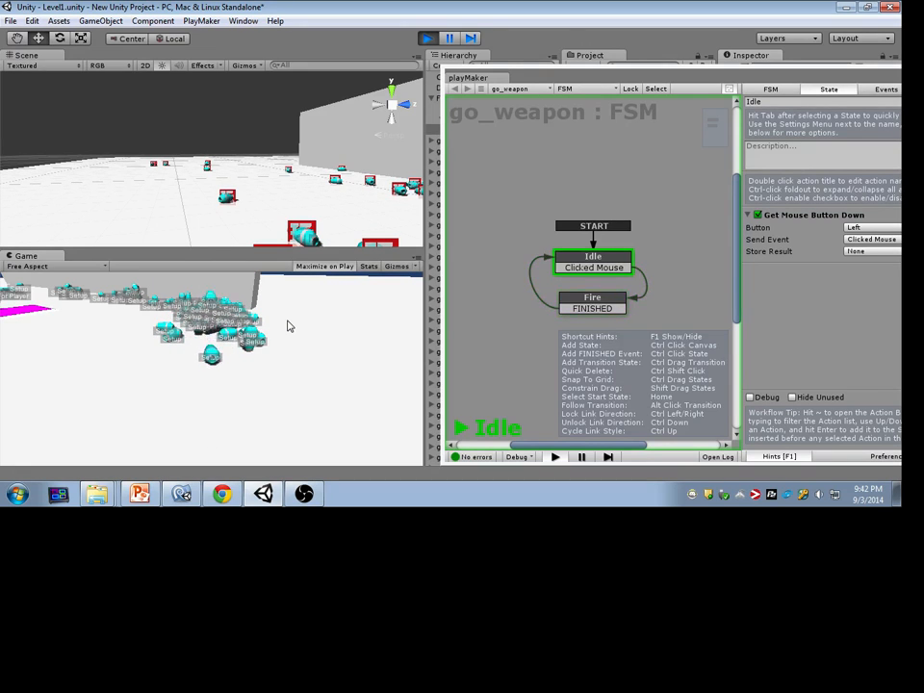
click(288, 325)
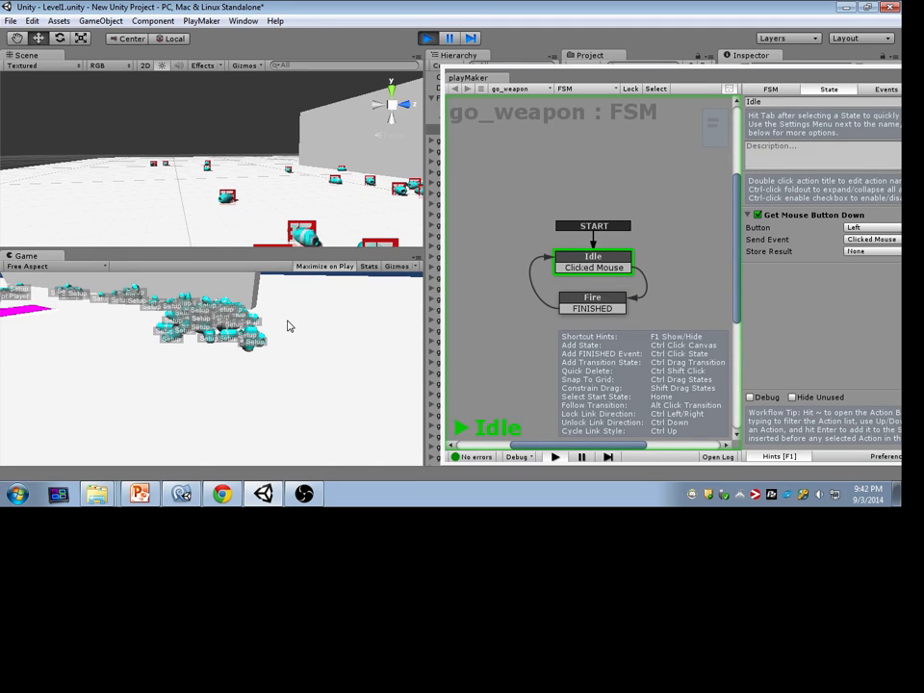
click(336, 310)
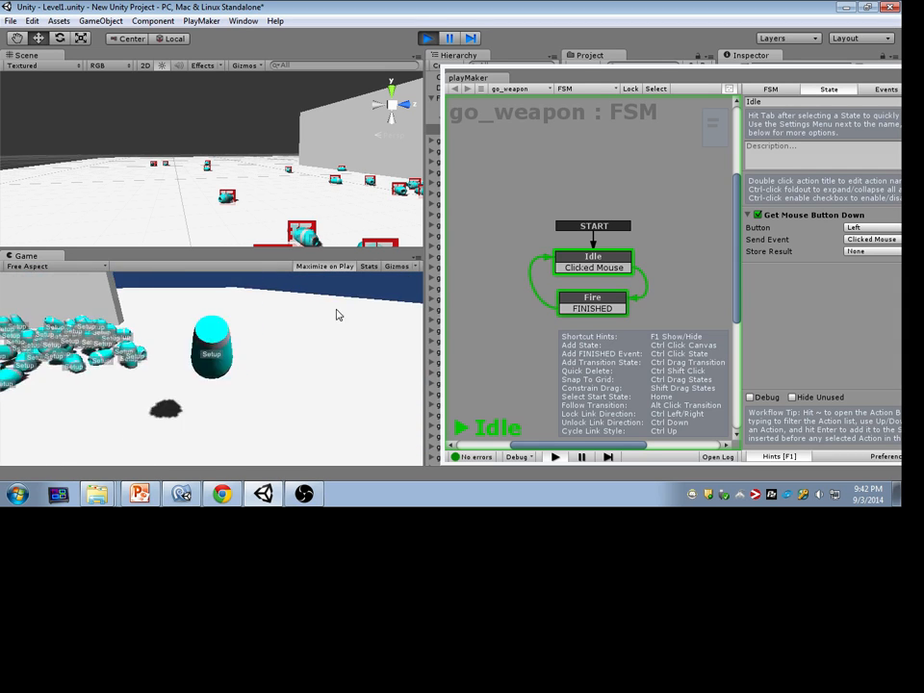
Keep firing bullets in several directions in the running game, then stop play mode.
click(270, 313)
click(245, 316)
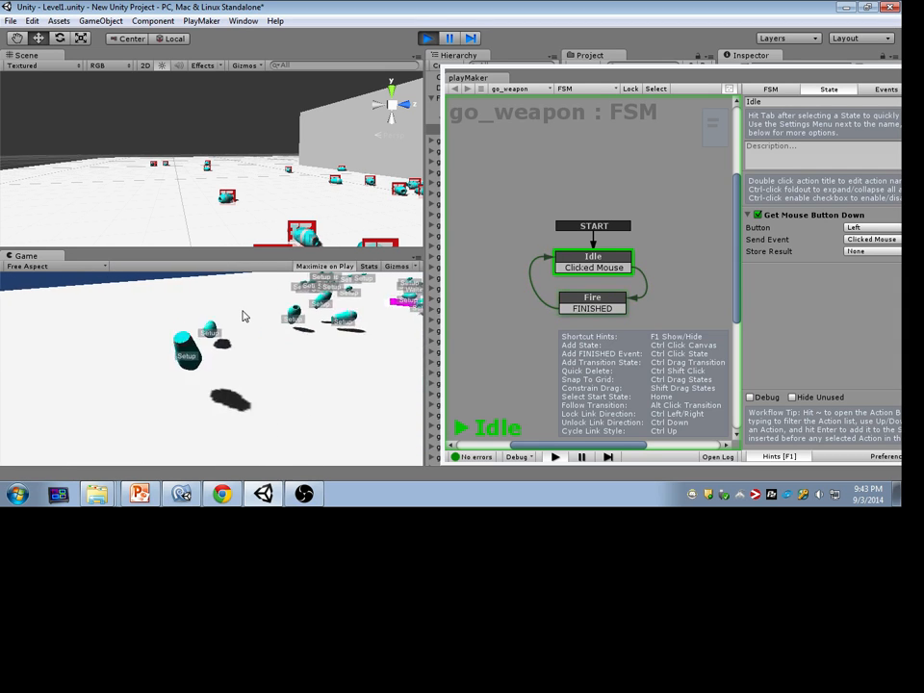
click(245, 316)
click(245, 316)
click(256, 302)
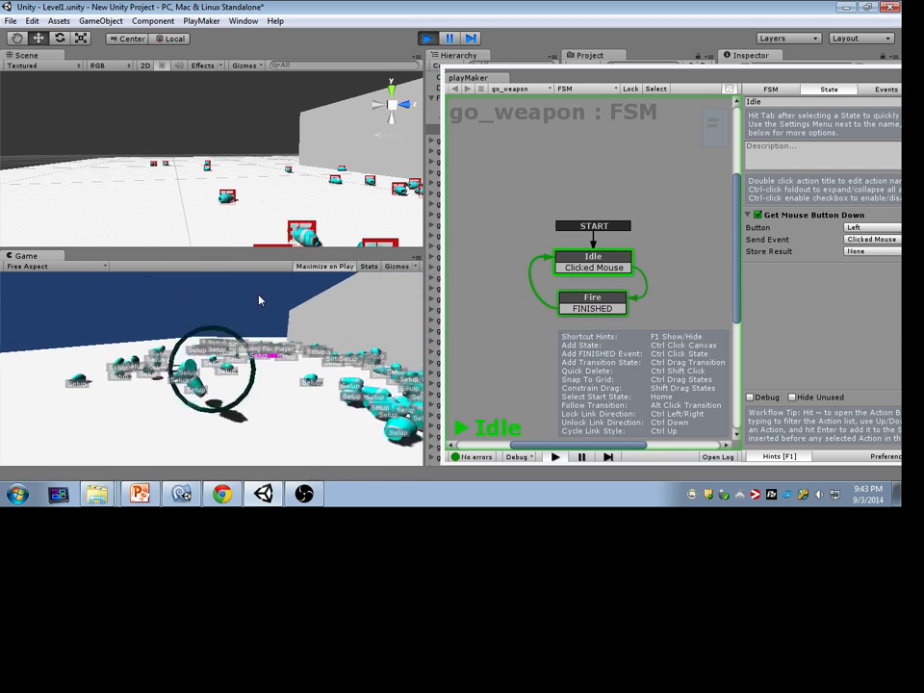
click(237, 307)
click(256, 313)
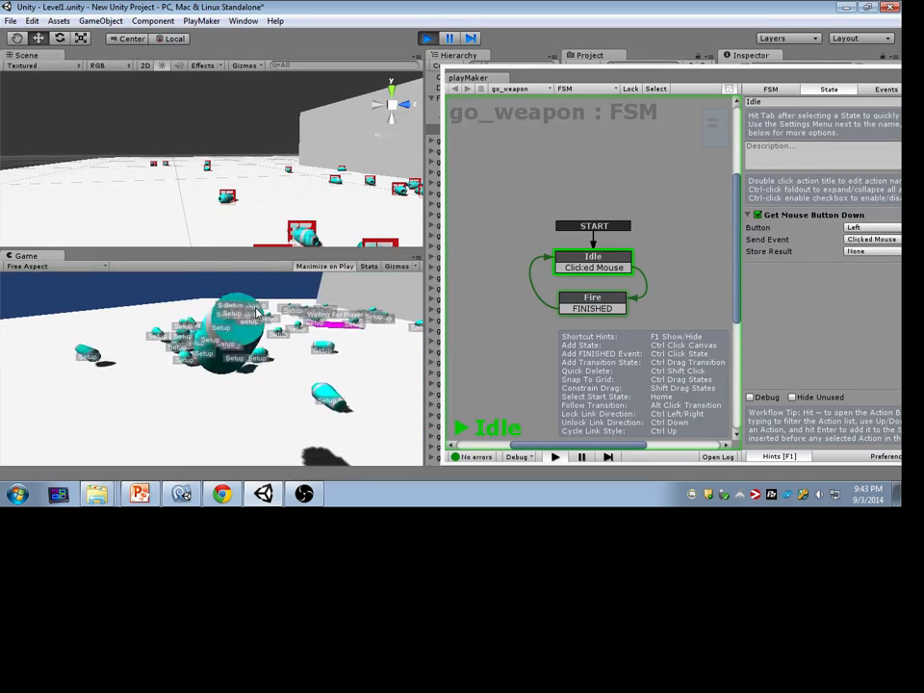
click(252, 313)
click(283, 306)
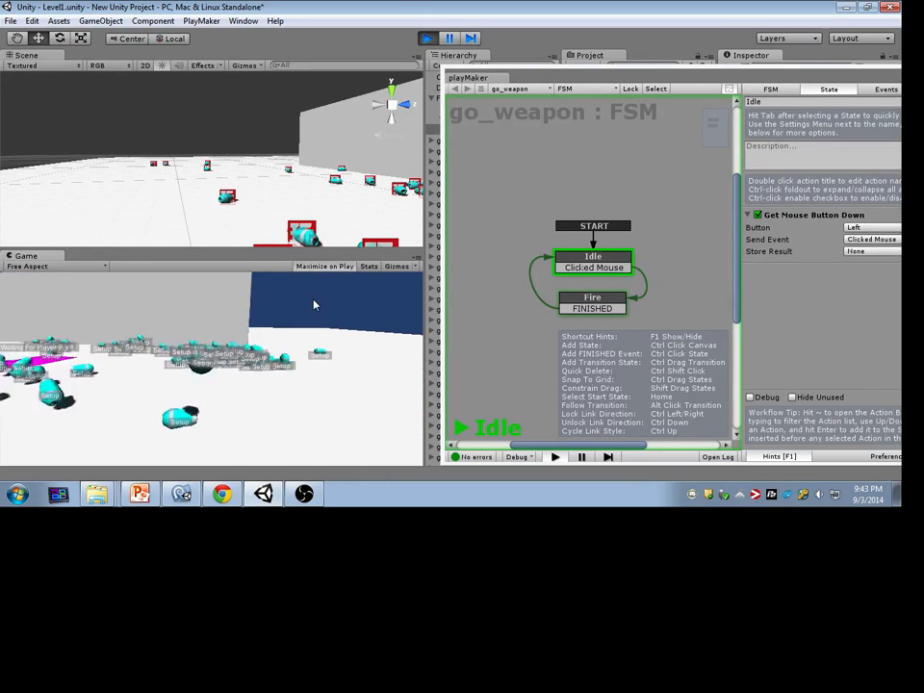
click(316, 300)
click(318, 305)
click(317, 305)
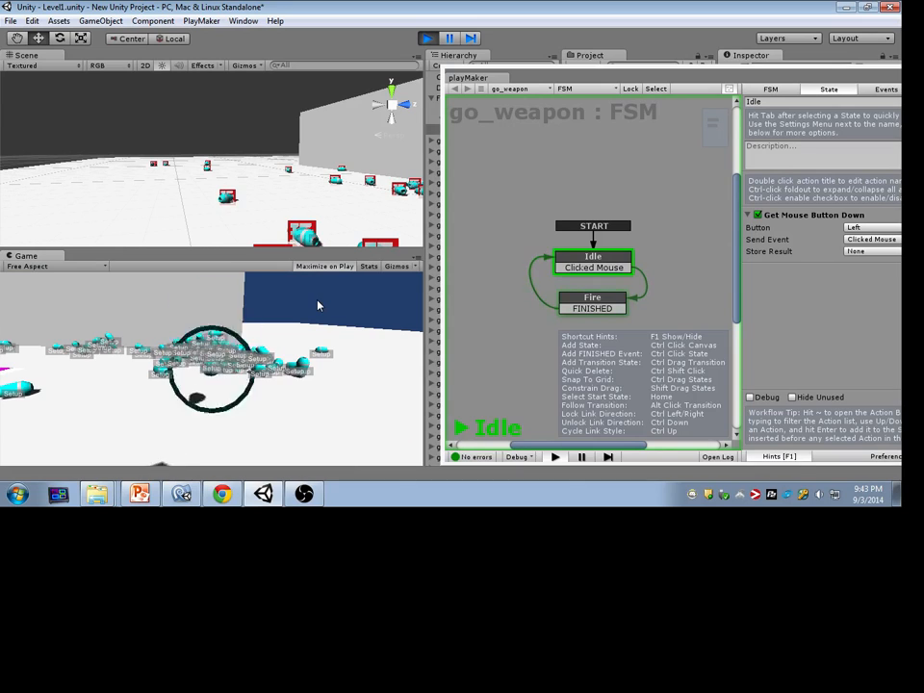
key(alt+Tab)
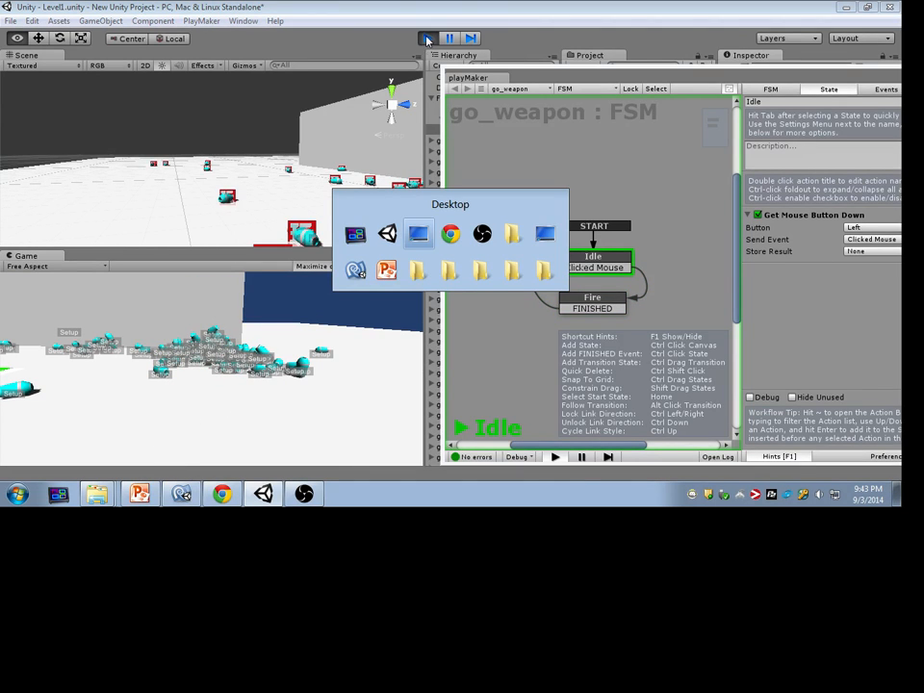
click(426, 40)
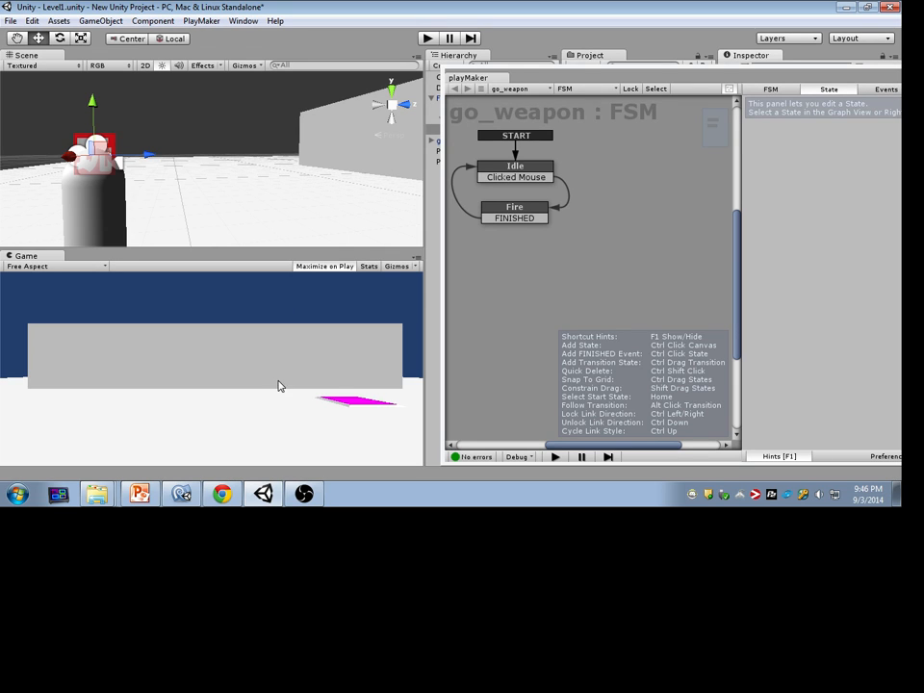
Run the game again, fire a few bullets near the magenta pad, move the FSM editor aside and stop play mode.
click(427, 39)
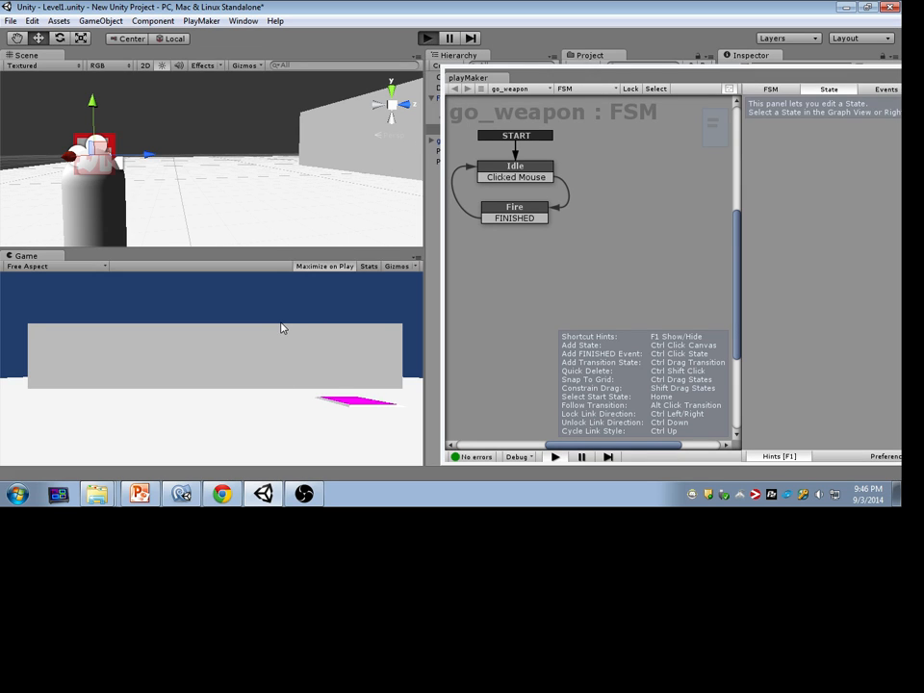
click(214, 307)
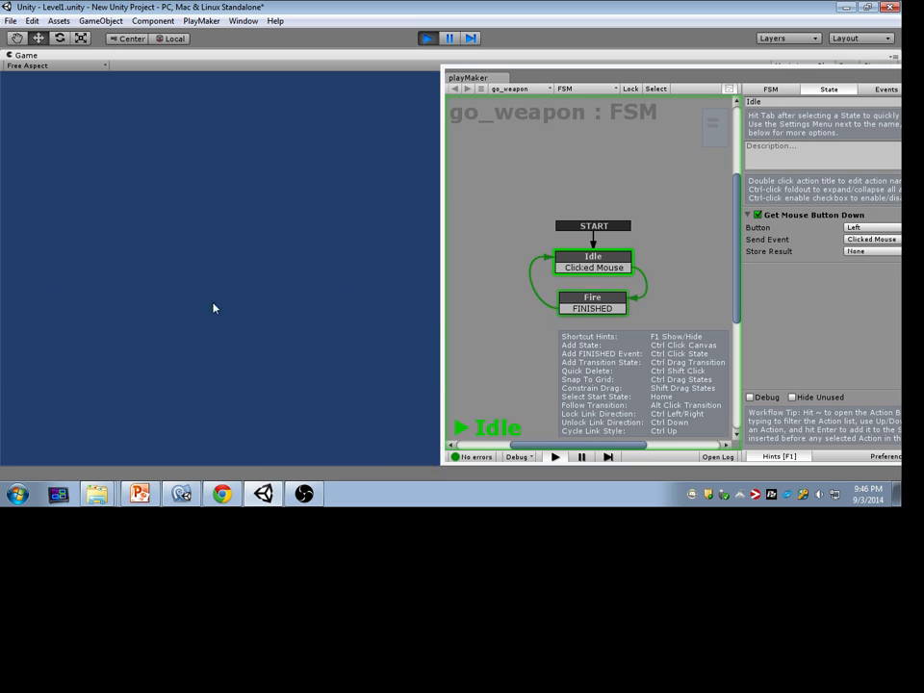
click(312, 322)
key(alt+Tab)
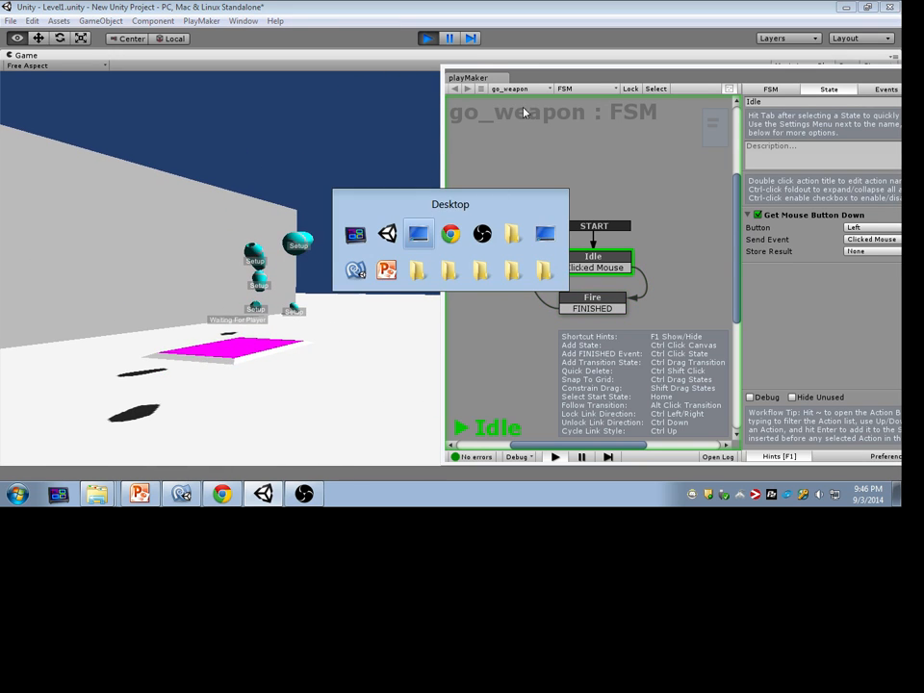
drag(542, 79, 561, 156)
key(alt+Tab)
click(431, 42)
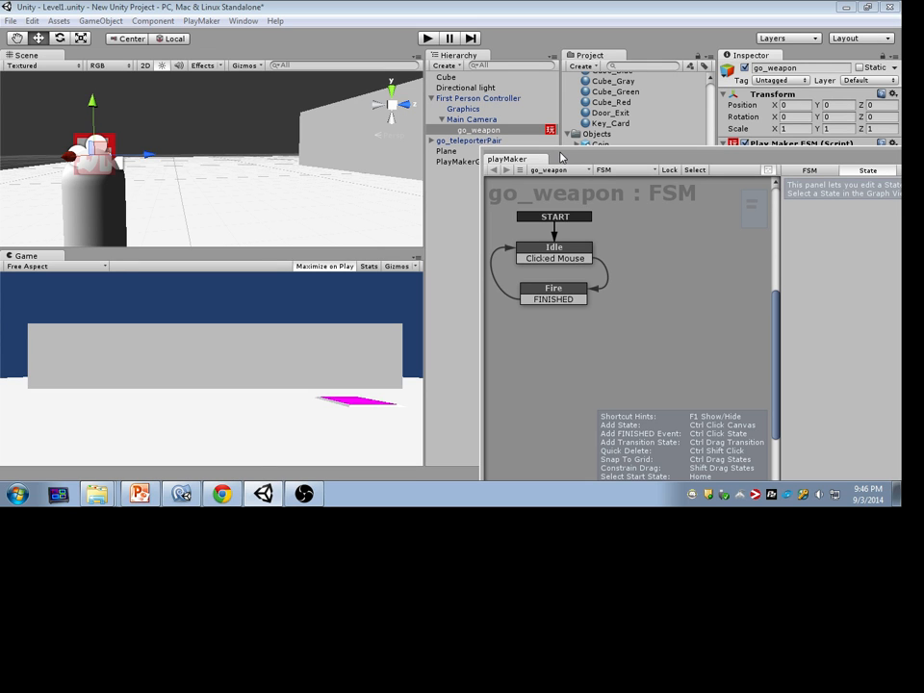
Add a Wait action with a time of 4 to the Setup state of the go_bullet prefab's FSM.
drag(562, 157, 178, 106)
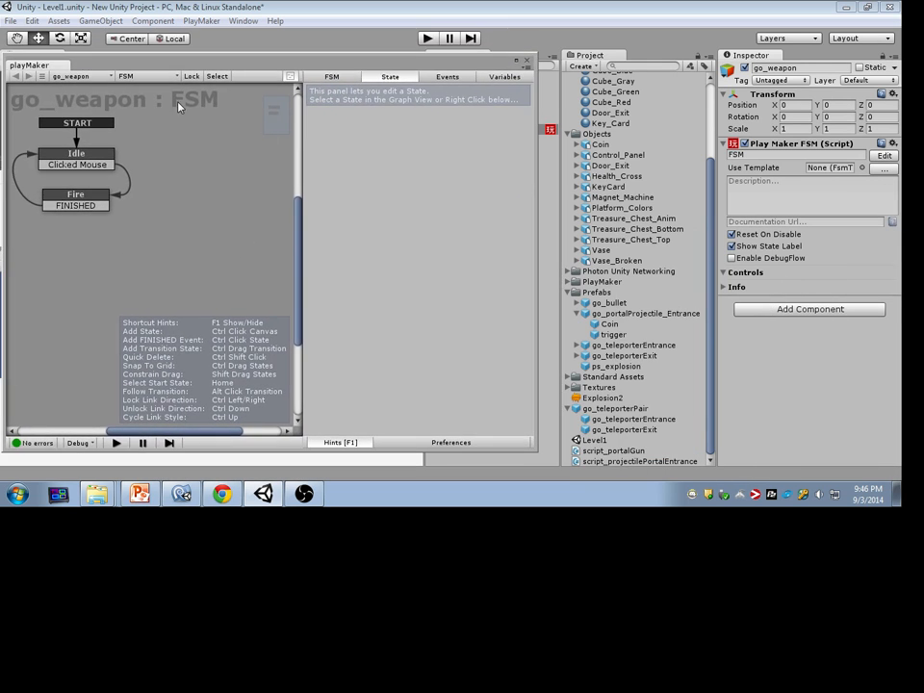
click(610, 303)
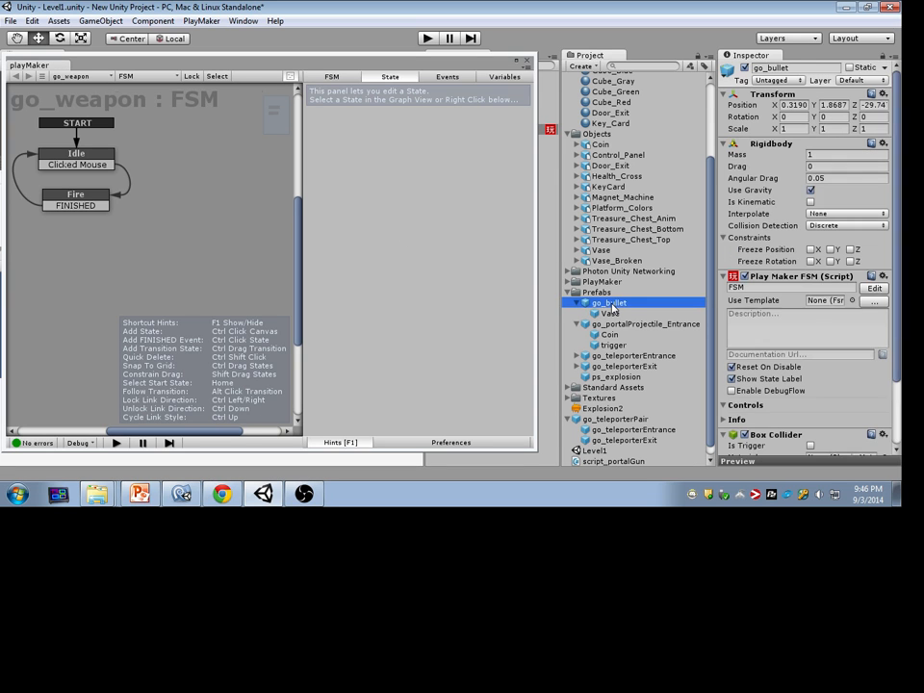
click(77, 157)
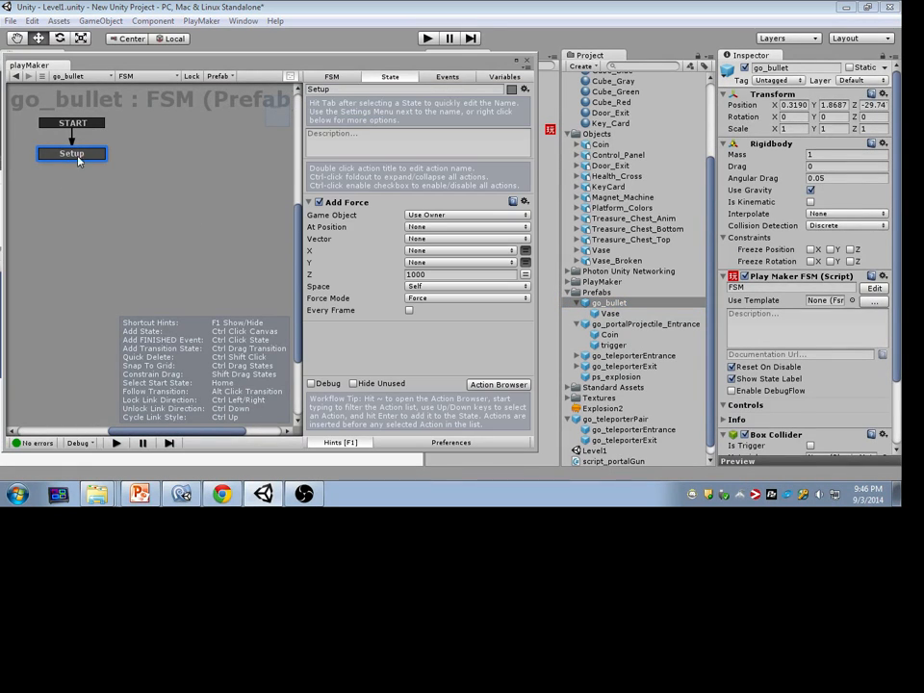
drag(247, 67, 347, 55)
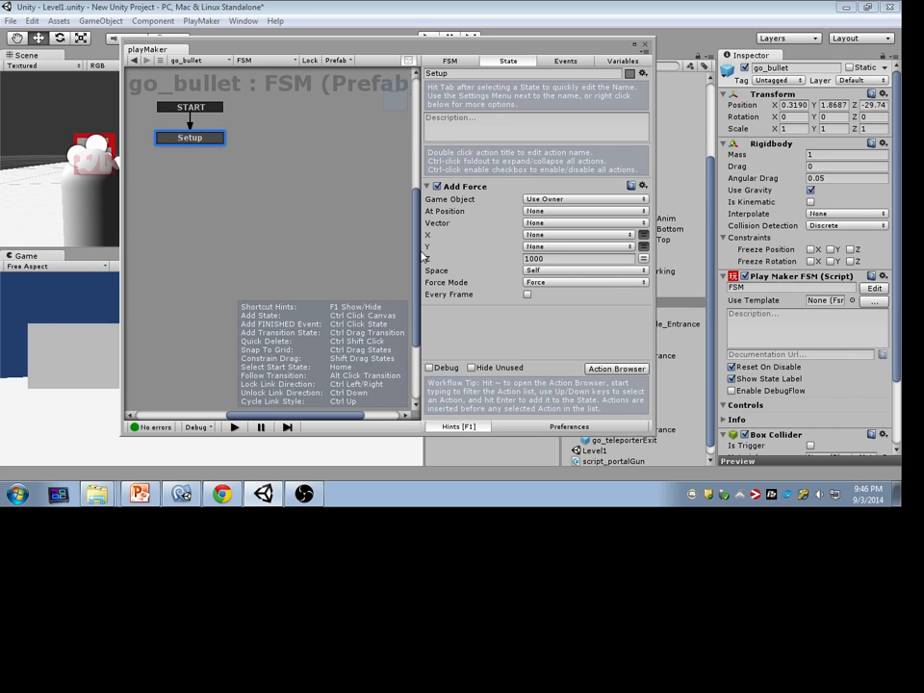
click(614, 369)
text(Wait)
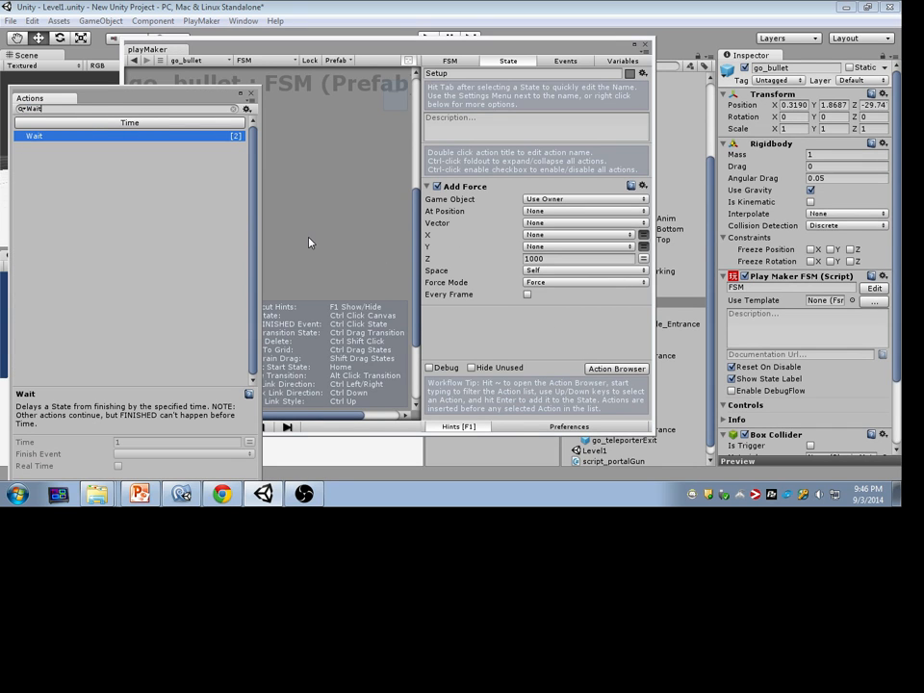
key(Return)
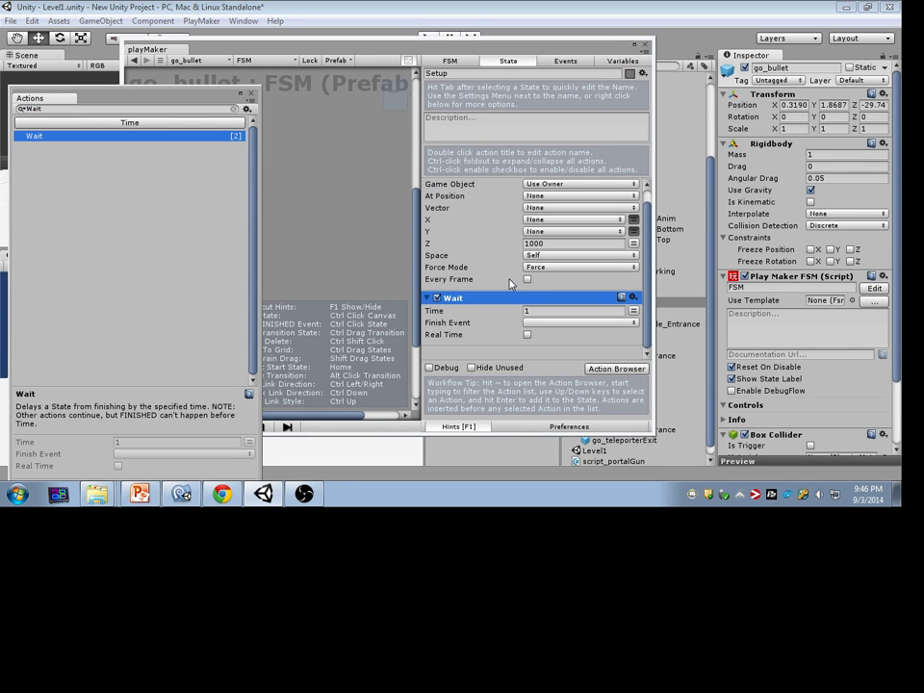
click(549, 310)
text(4)
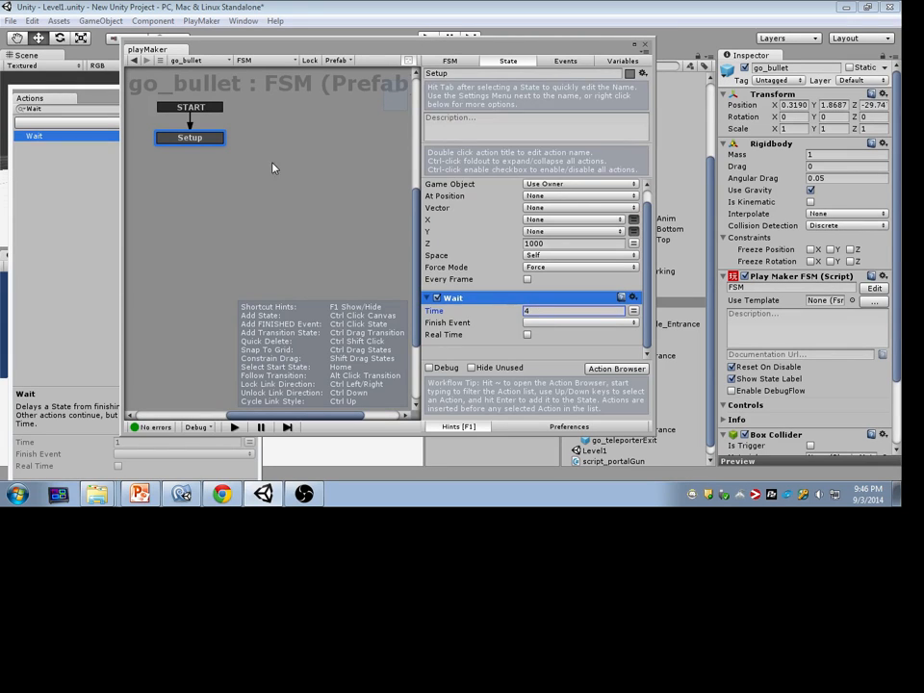
Link Setup to a new state below it with a FINISHED transition and set the Wait action's Finish Event to FINISHED.
ctrl+click(201, 175)
click(194, 141)
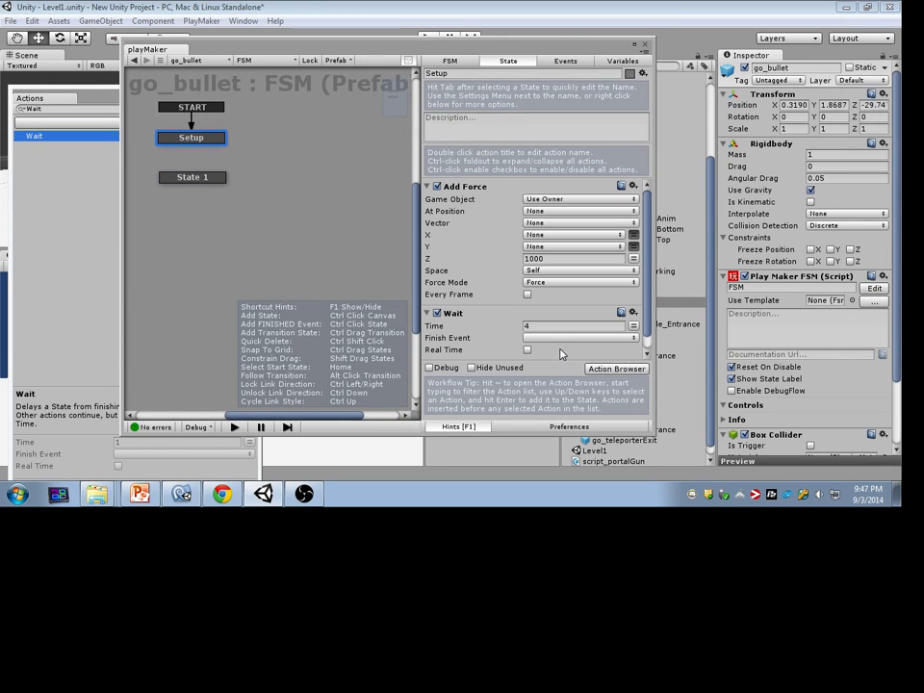
click(556, 326)
click(555, 339)
click(211, 142)
ctrl+click(206, 142)
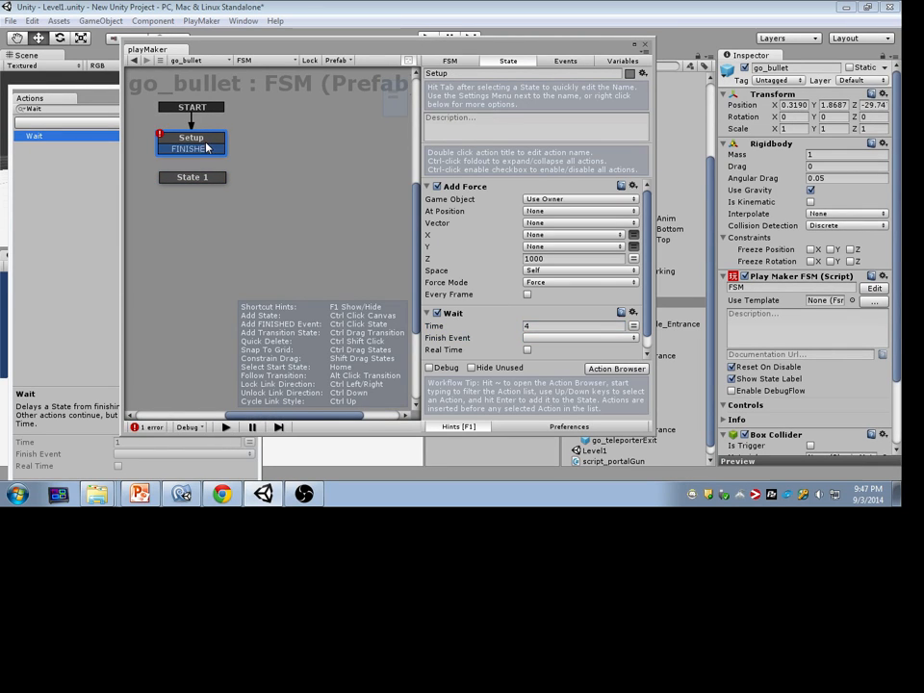
drag(206, 146, 192, 177)
click(578, 338)
click(558, 366)
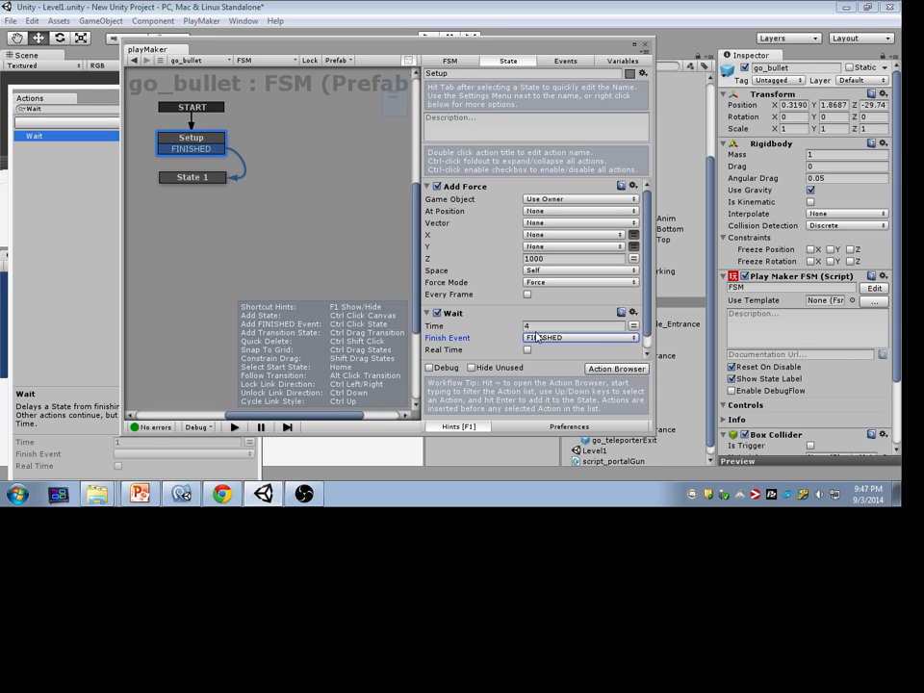
Rename the new state below Setup as Destroy.
click(201, 183)
key(Tab)
text(Destroy)
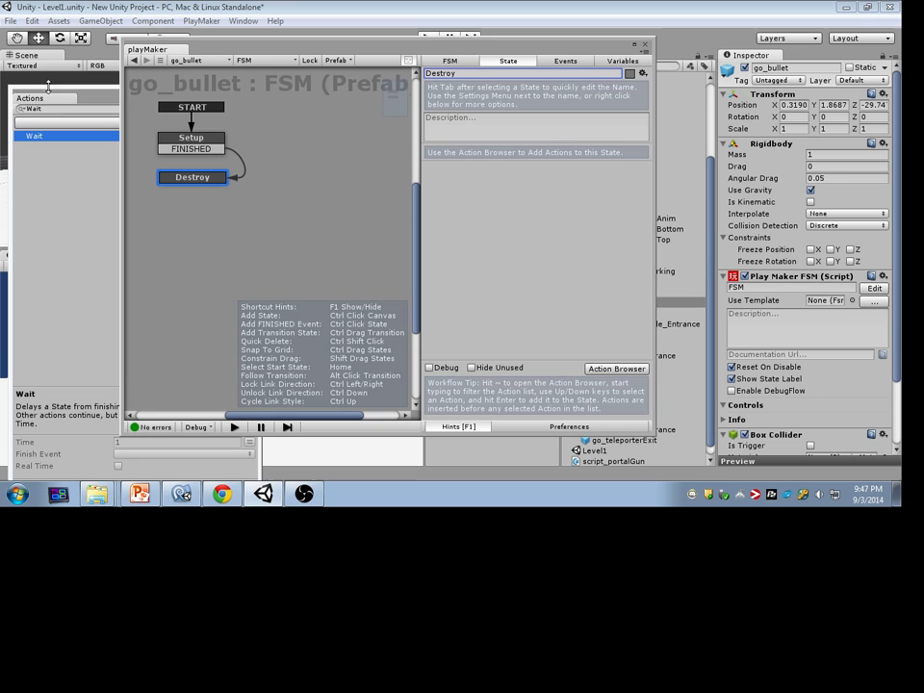
Add a Destroy Self action to the Destroy state, then close the action browser.
drag(52, 109, 12, 109)
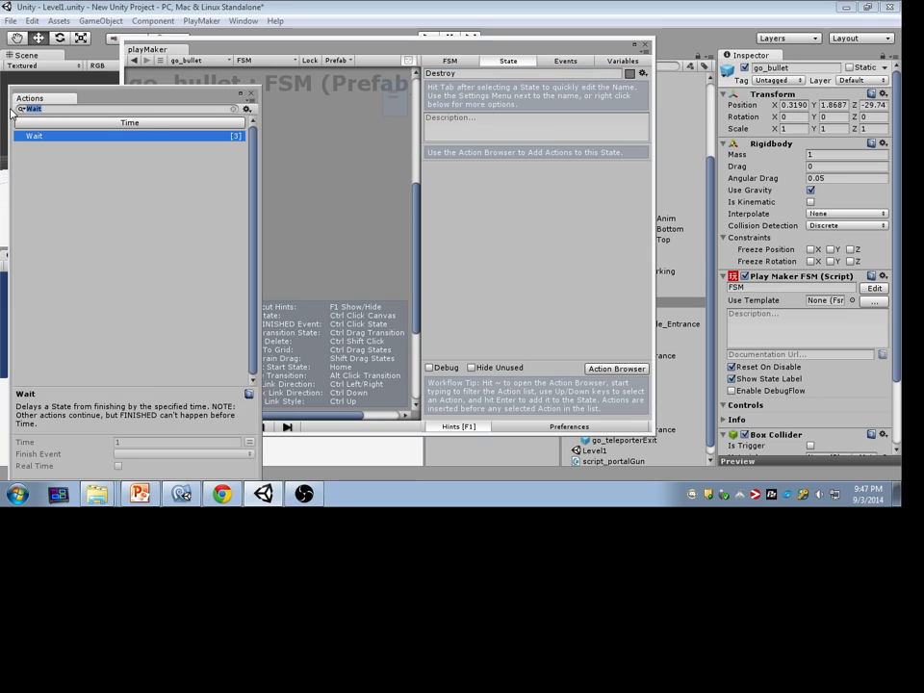
text(Destroy)
double_click(107, 157)
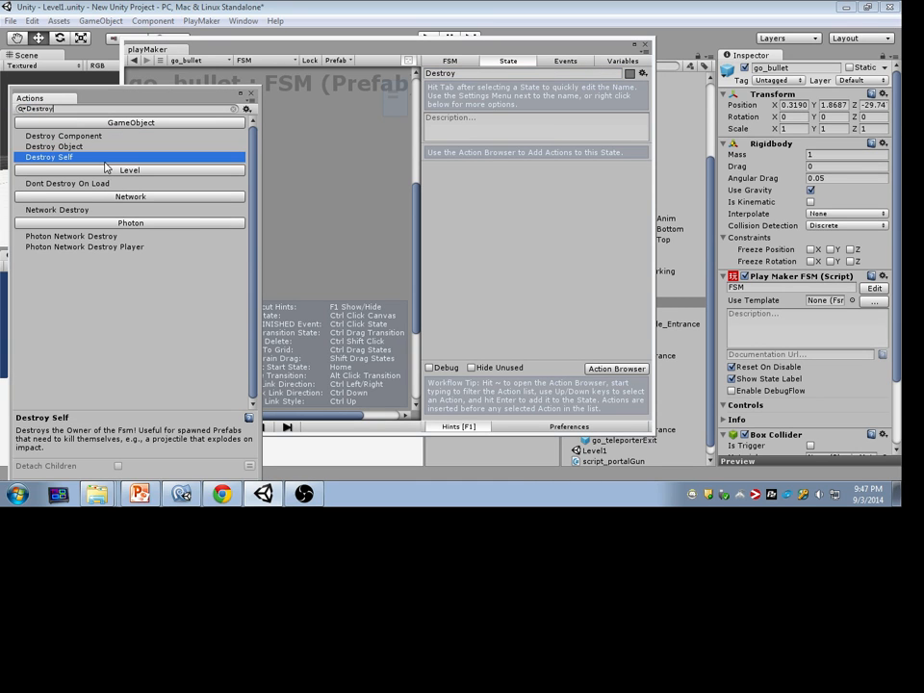
drag(469, 52, 324, 112)
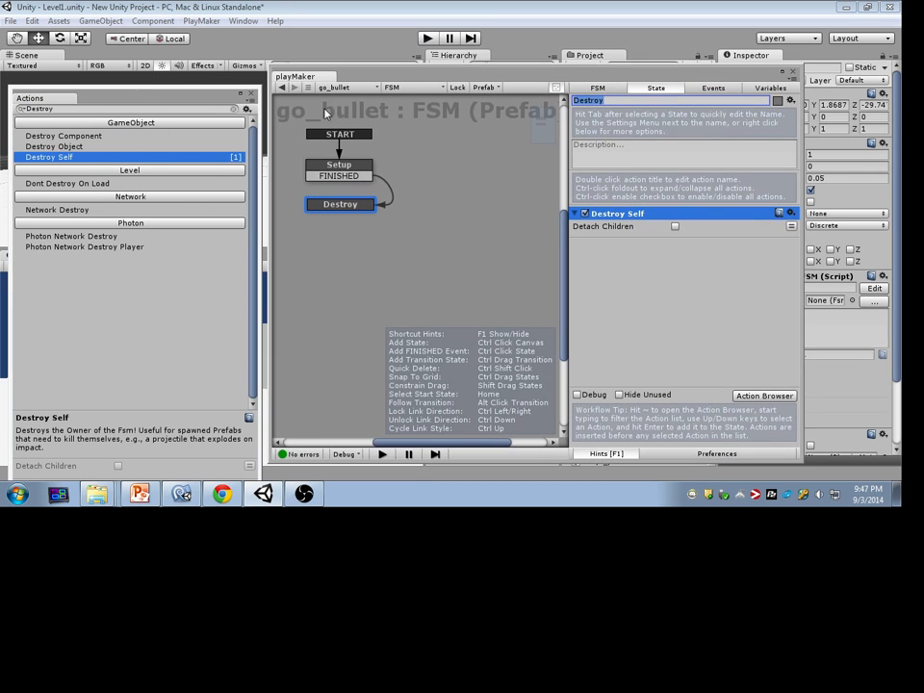
click(252, 94)
Review the Setup state's Add Force and Wait settings and the Destroy state's action in the go_bullet FSM.
drag(294, 76, 94, 127)
click(141, 217)
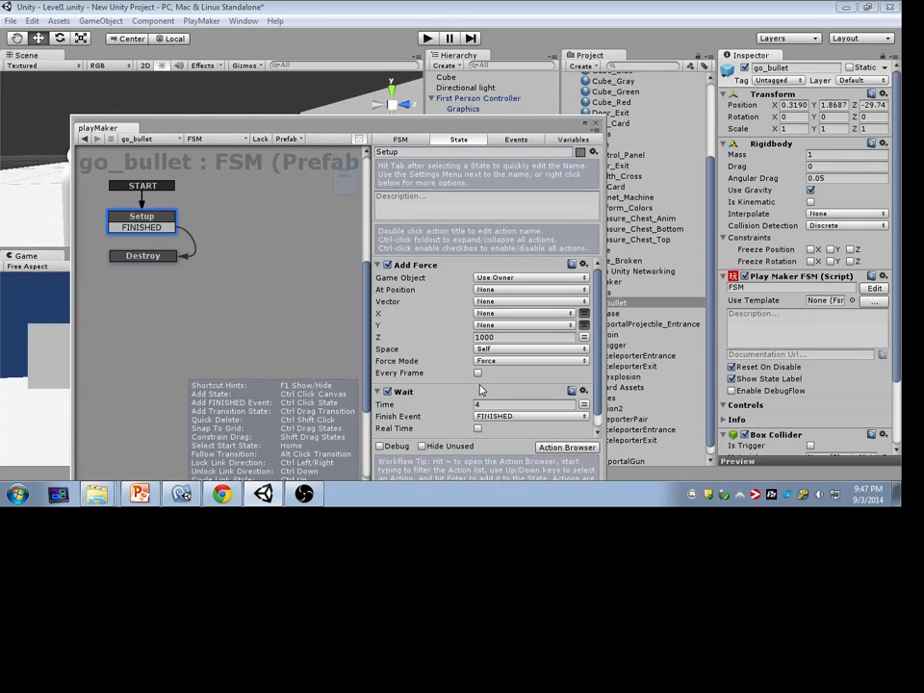
scroll(481, 389, down, 1)
click(478, 389)
text(4)
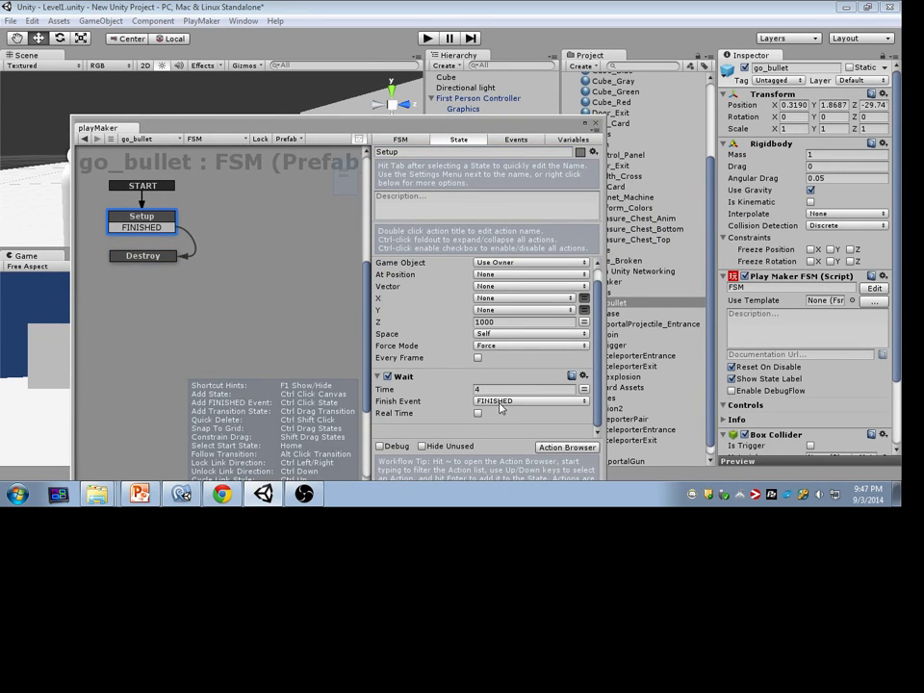
click(149, 255)
Run the game with the go_bullet FSM alongside, fire several bullets to test their timed destruction, then stop play mode.
drag(380, 127, 731, 76)
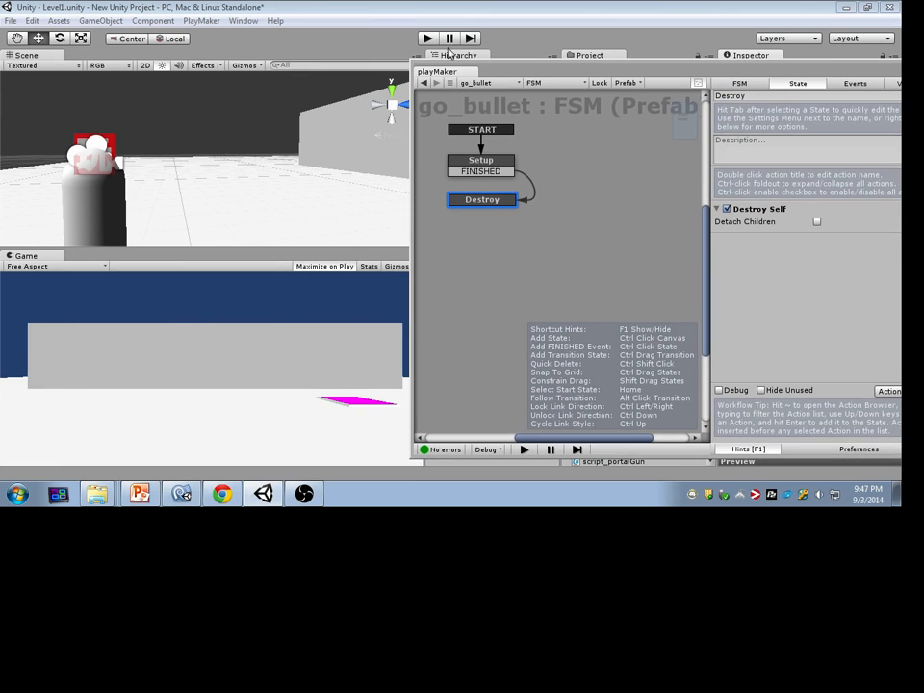
click(427, 38)
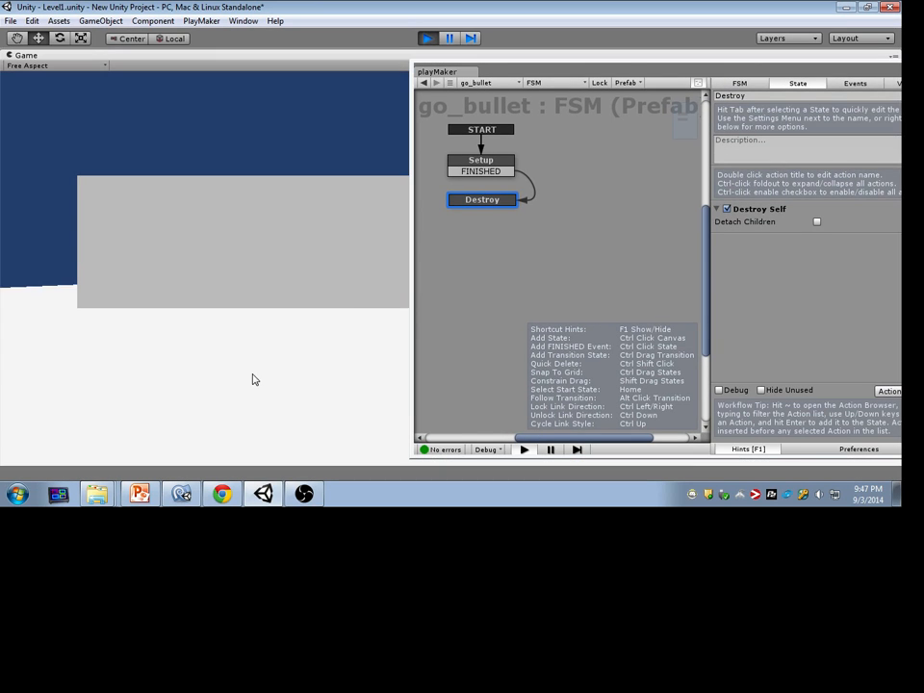
click(272, 359)
click(298, 370)
click(290, 371)
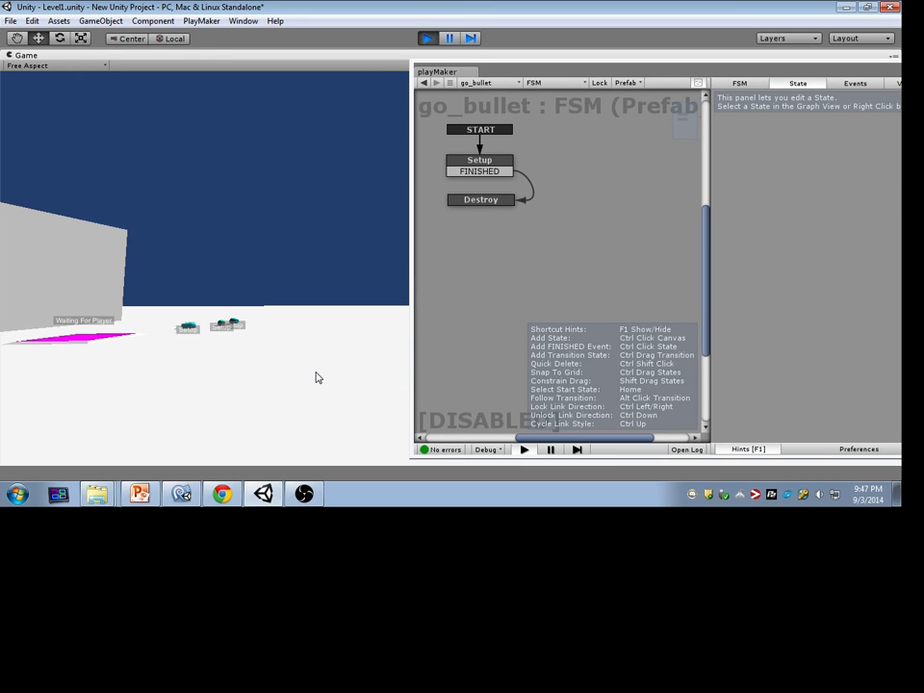
click(431, 42)
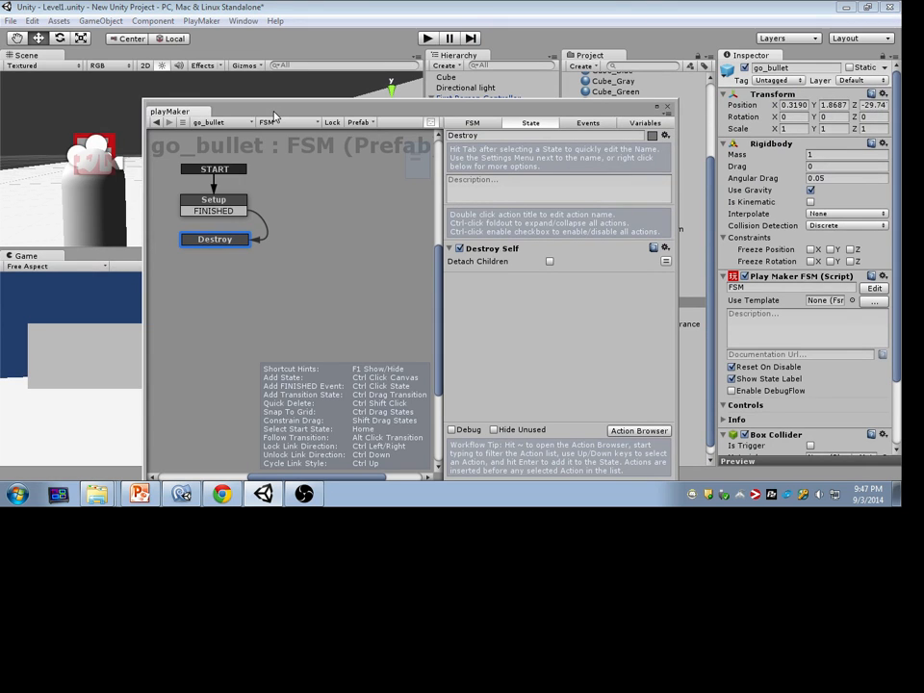
Check the Wait settings of go_bullet's Setup state once more, then close the FSM editor.
click(214, 199)
scroll(481, 308, down, 2)
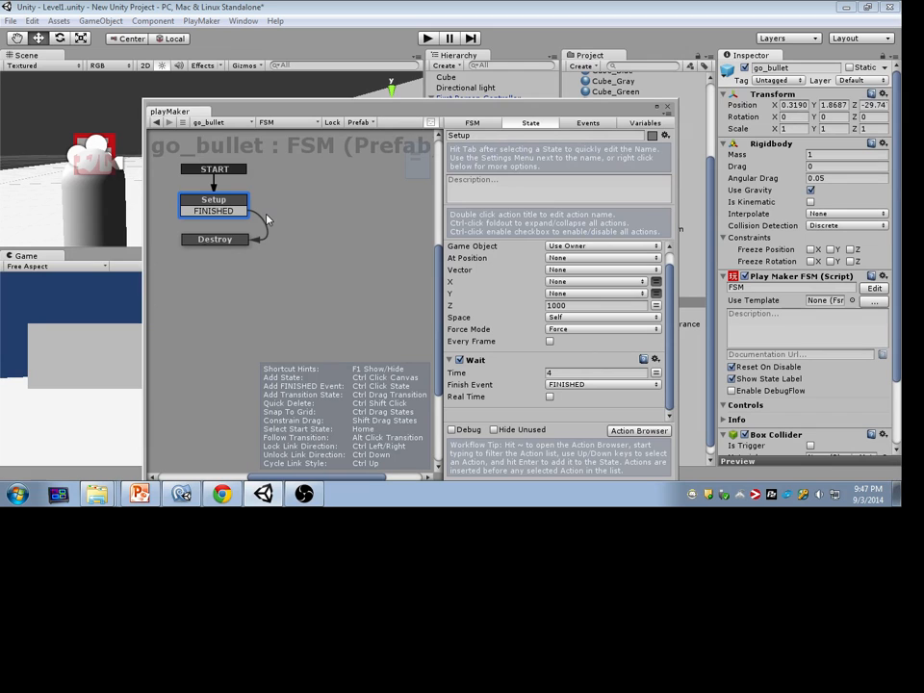
drag(426, 110, 302, 262)
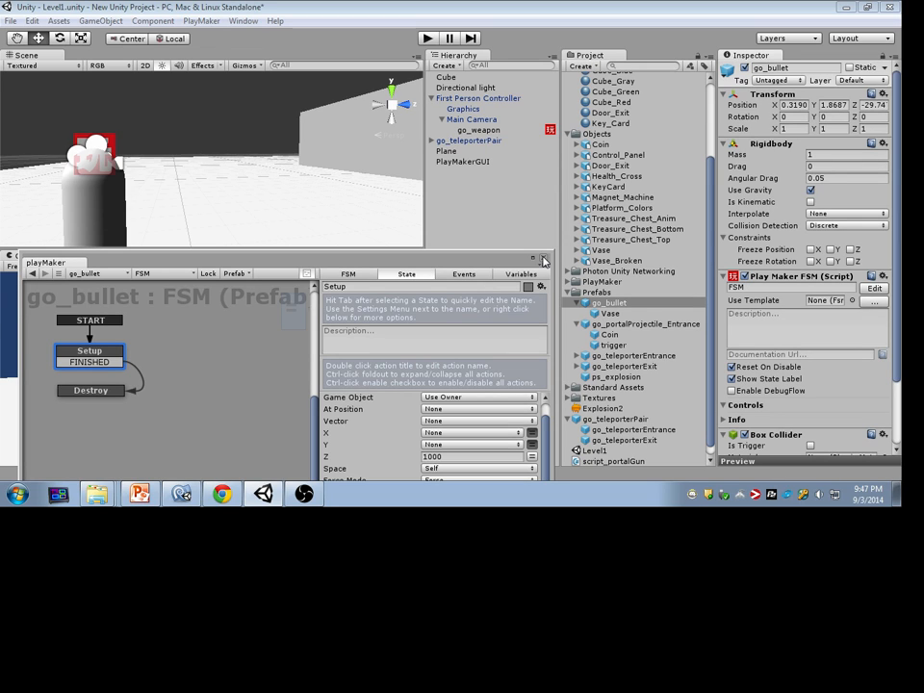
click(543, 260)
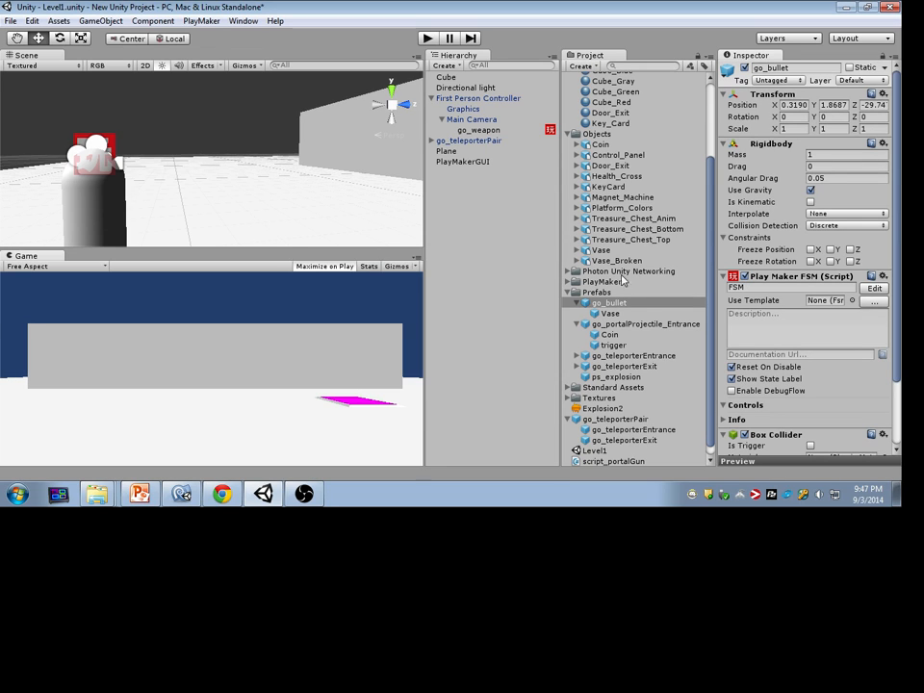
Look through the project's Objects models and Materials assets for something suitable as an enemy.
click(111, 21)
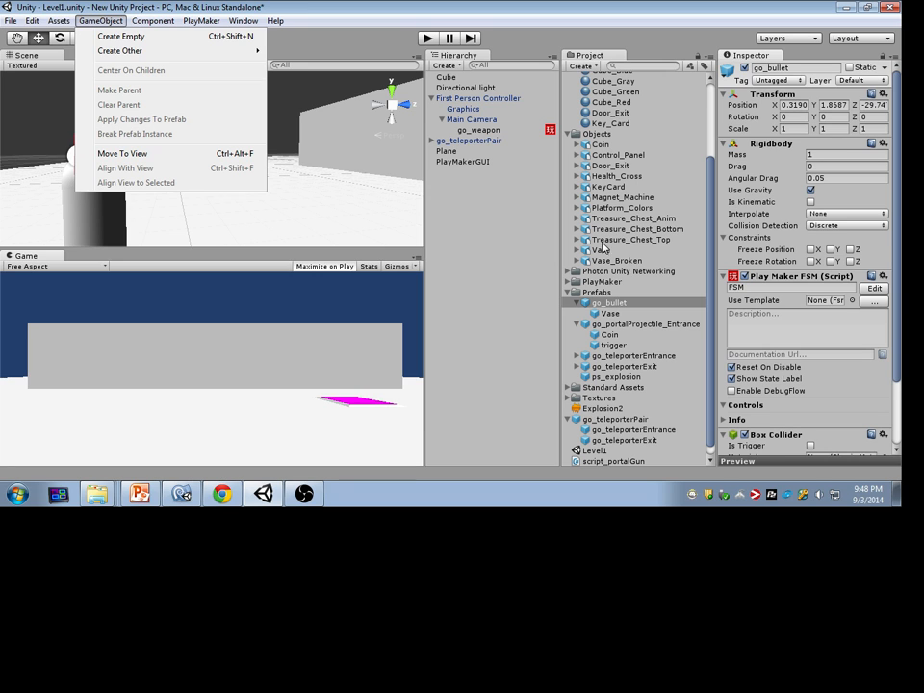
click(645, 220)
click(644, 240)
click(638, 208)
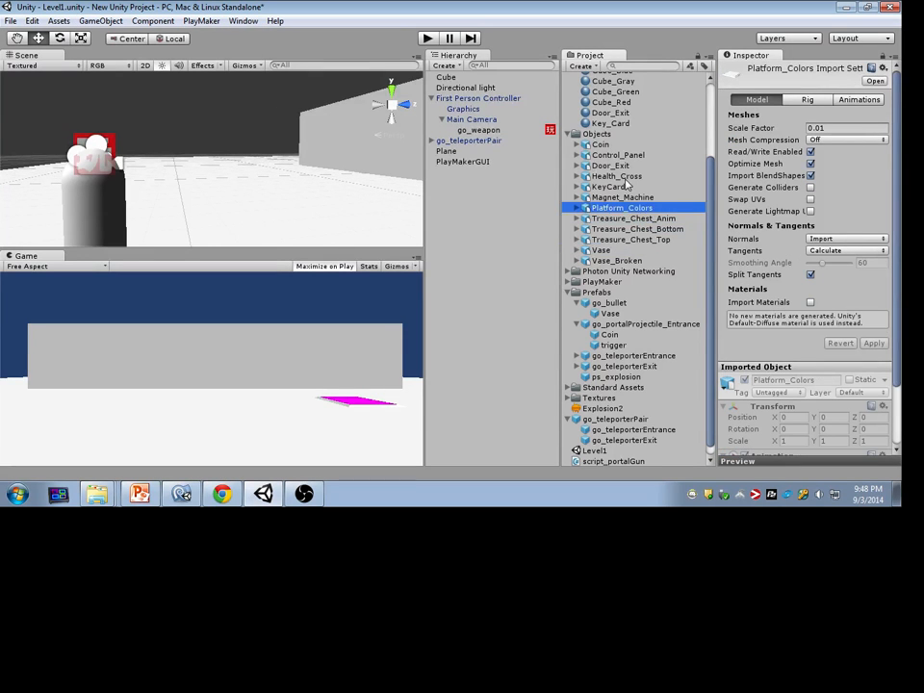
click(628, 177)
click(628, 156)
click(632, 146)
click(631, 156)
click(638, 177)
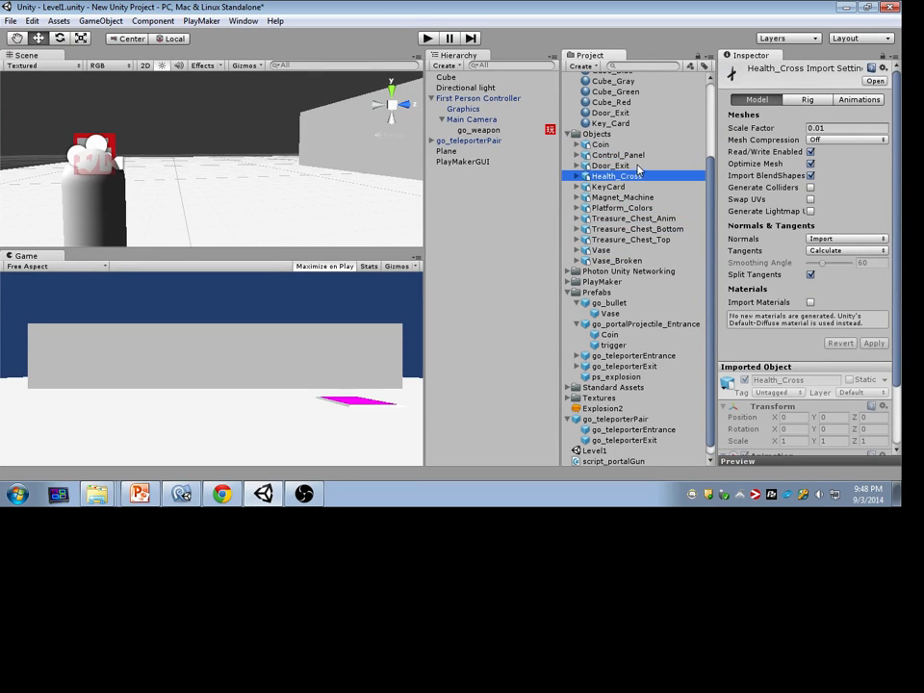
click(637, 165)
click(637, 156)
click(638, 176)
scroll(635, 192, up, 3)
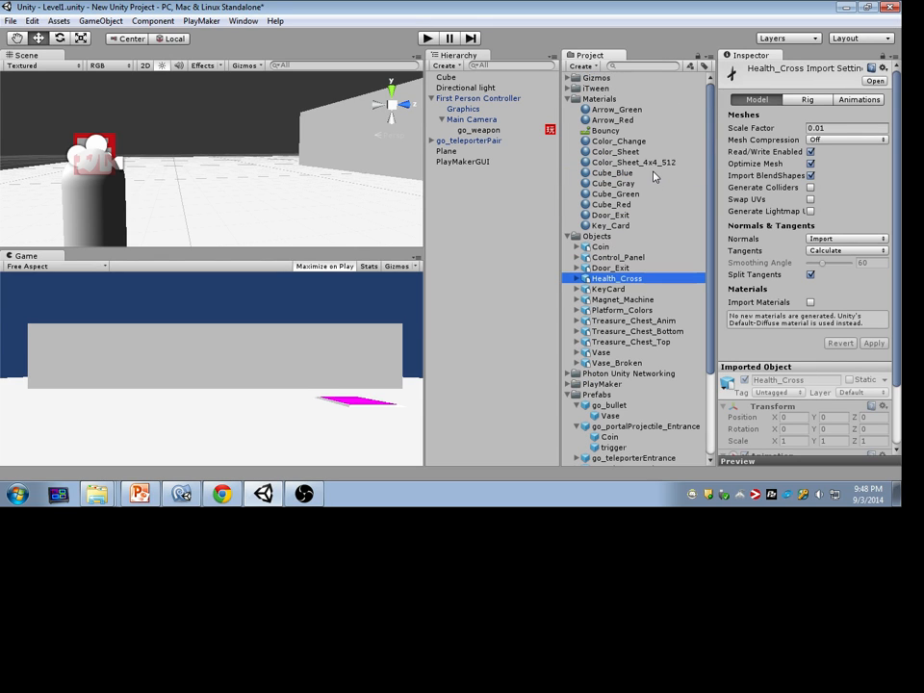
click(616, 204)
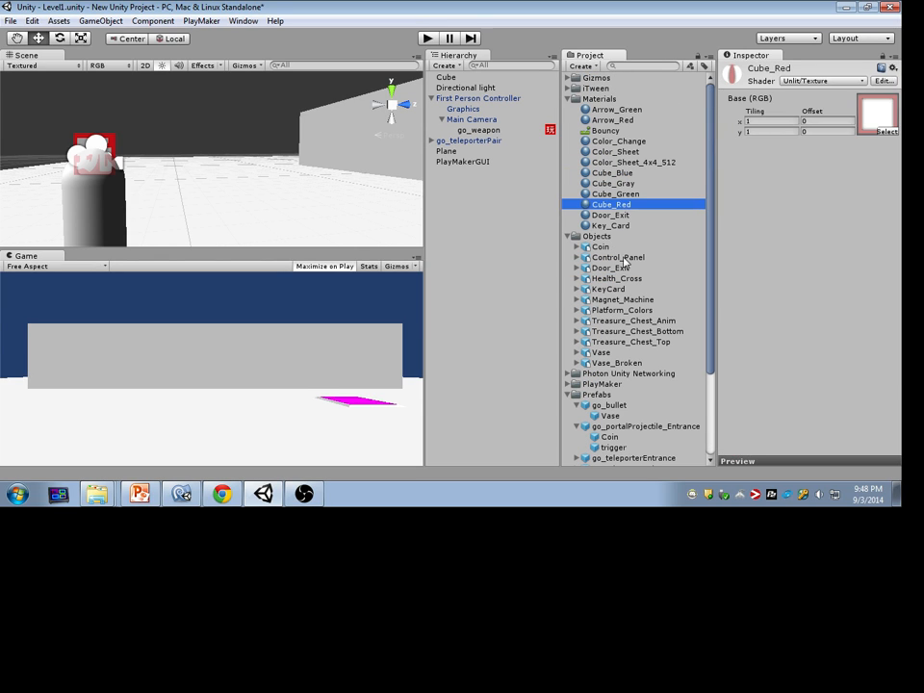
click(622, 300)
click(100, 20)
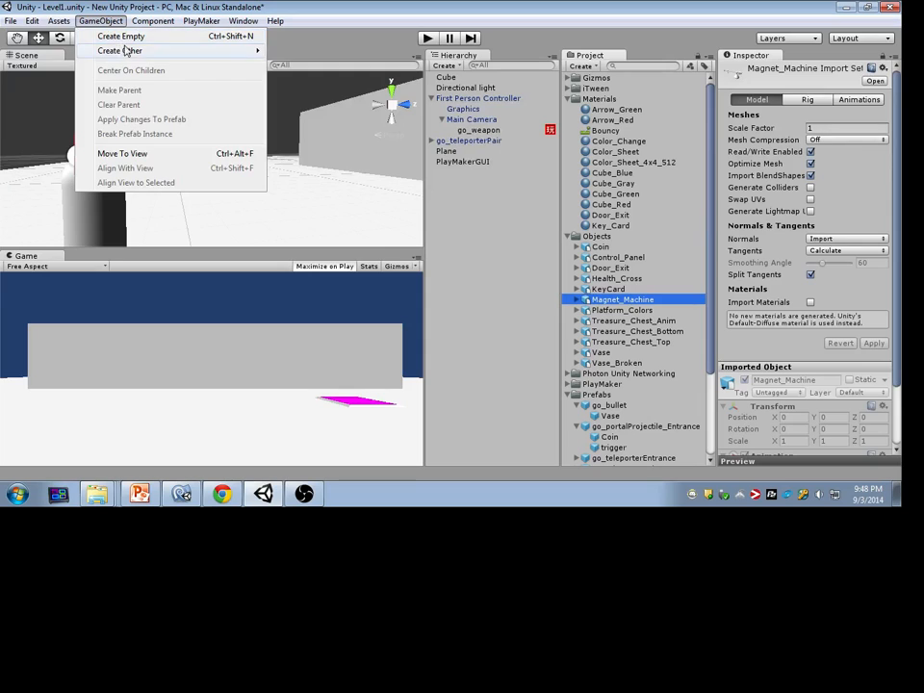
click(125, 36)
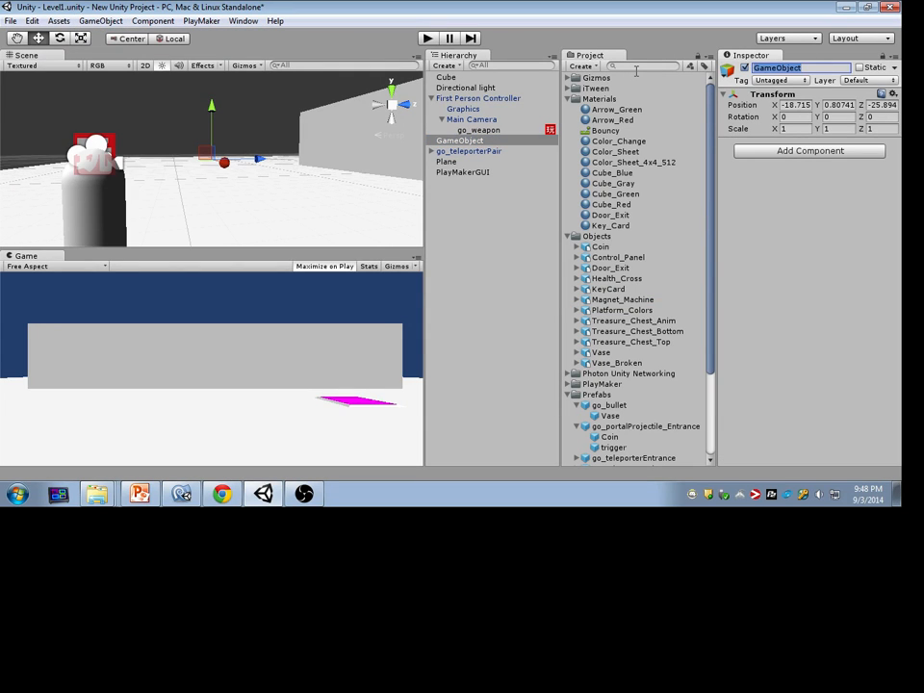
text(go_enemy)
key(Return)
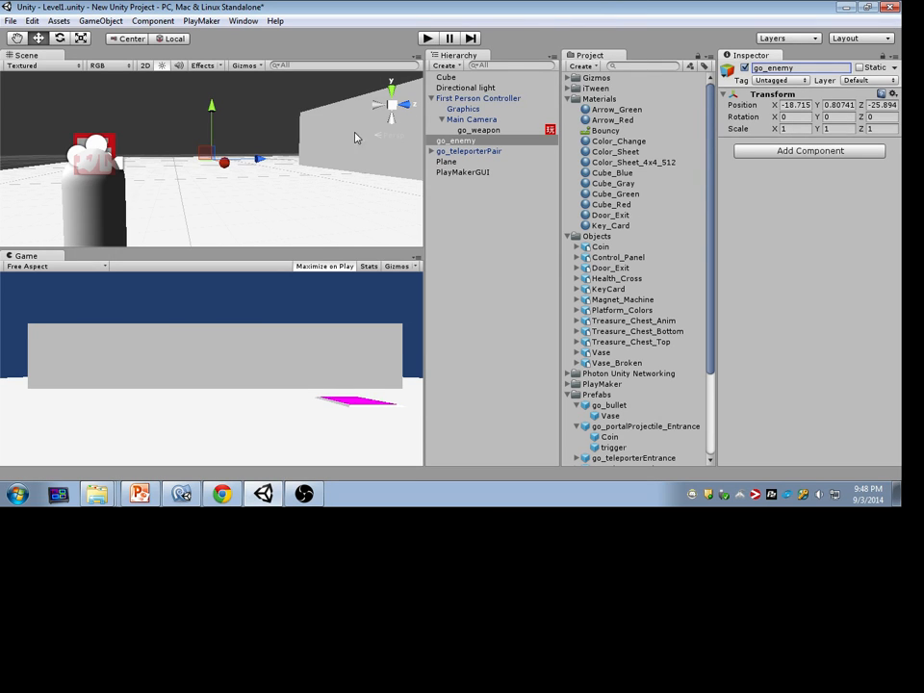
alt+drag(356, 138, 353, 184)
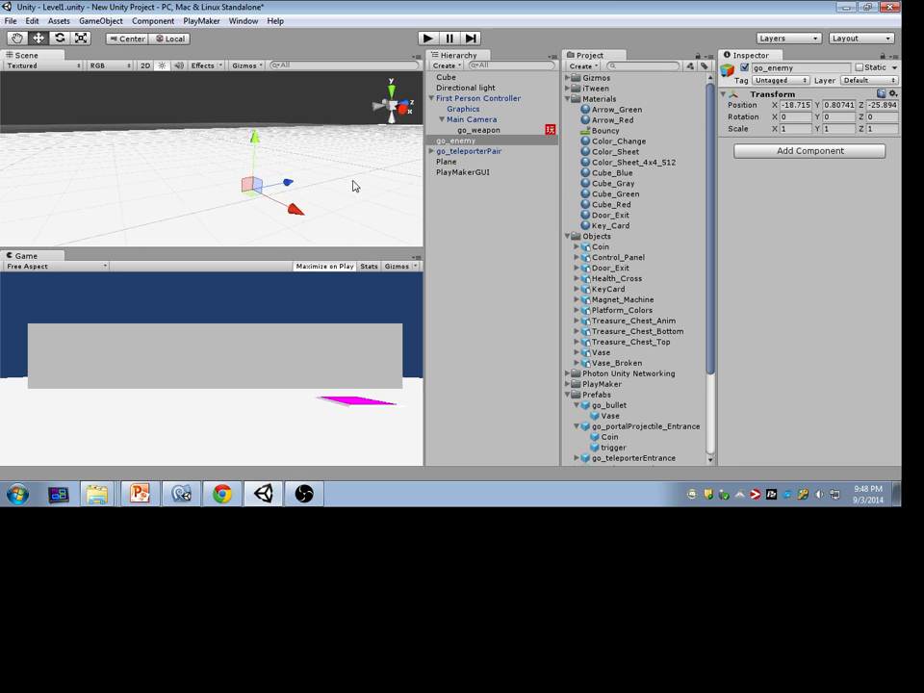
click(100, 20)
mouse_move(135, 50)
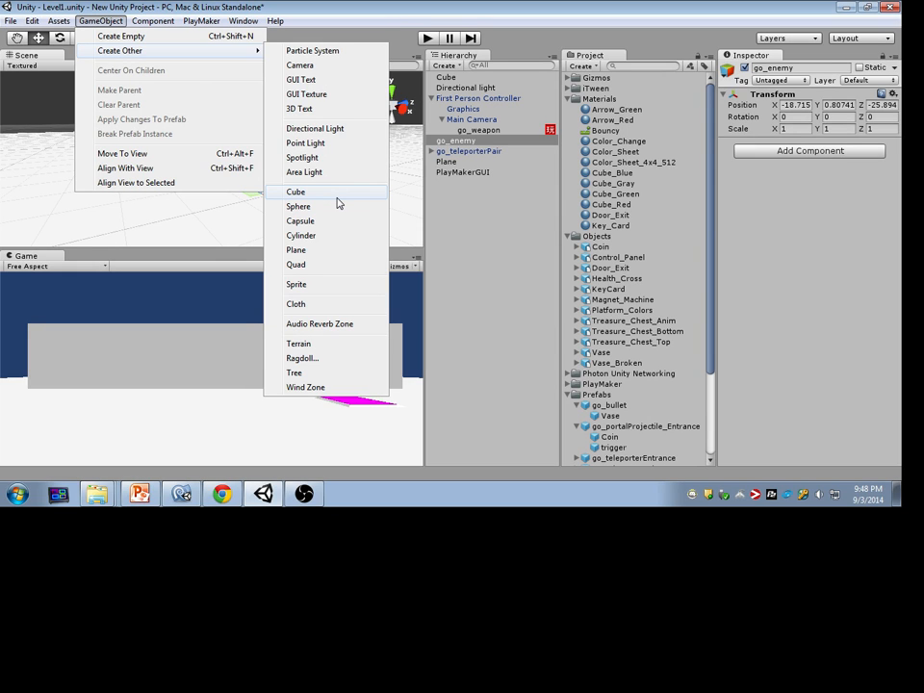
key(Escape)
key(Delete)
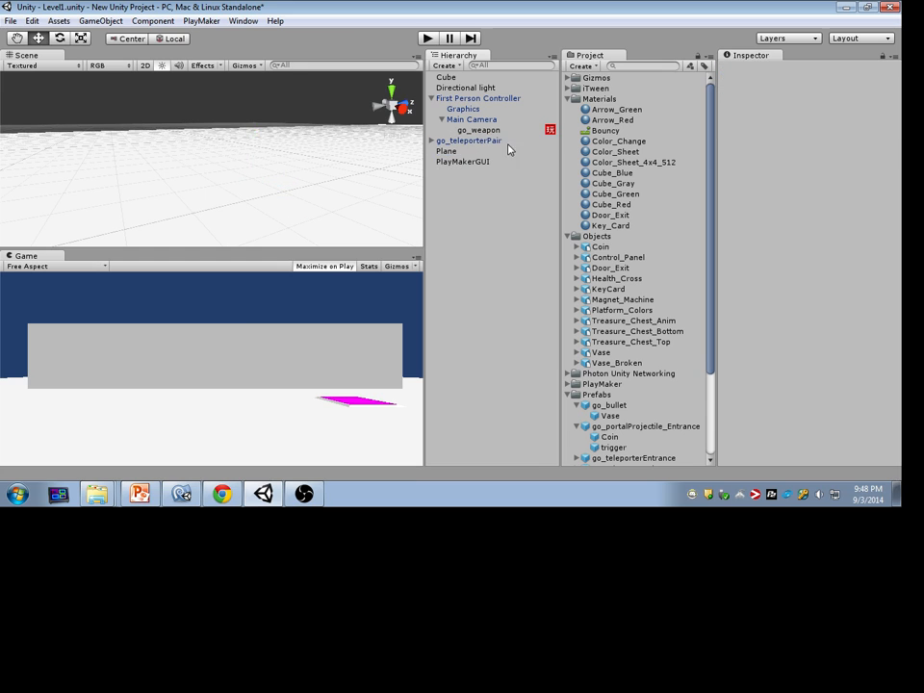
Create a new cube in the scene and reset its transform to the origin.
click(100, 20)
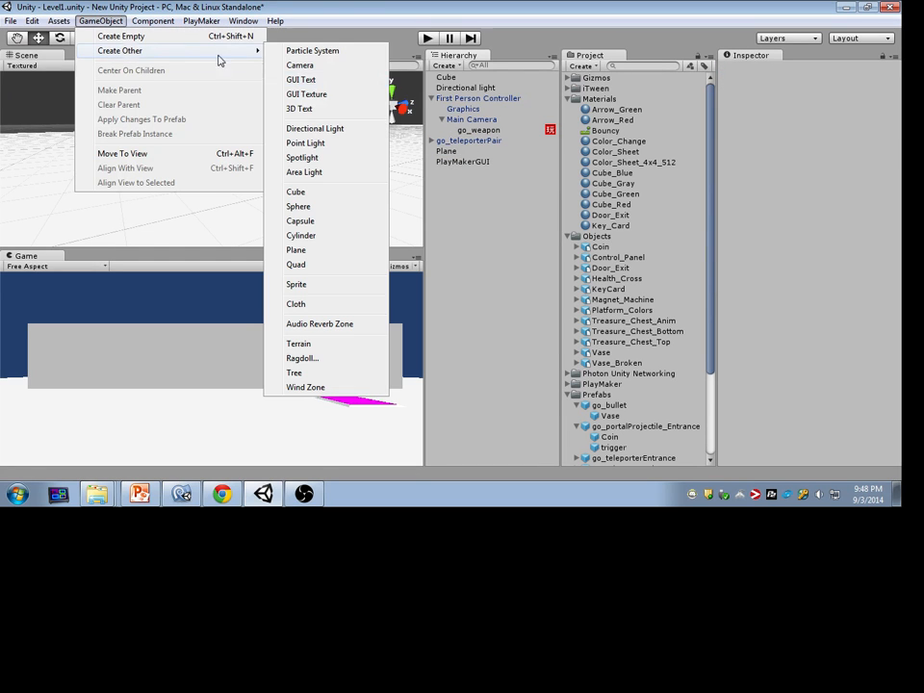
click(296, 191)
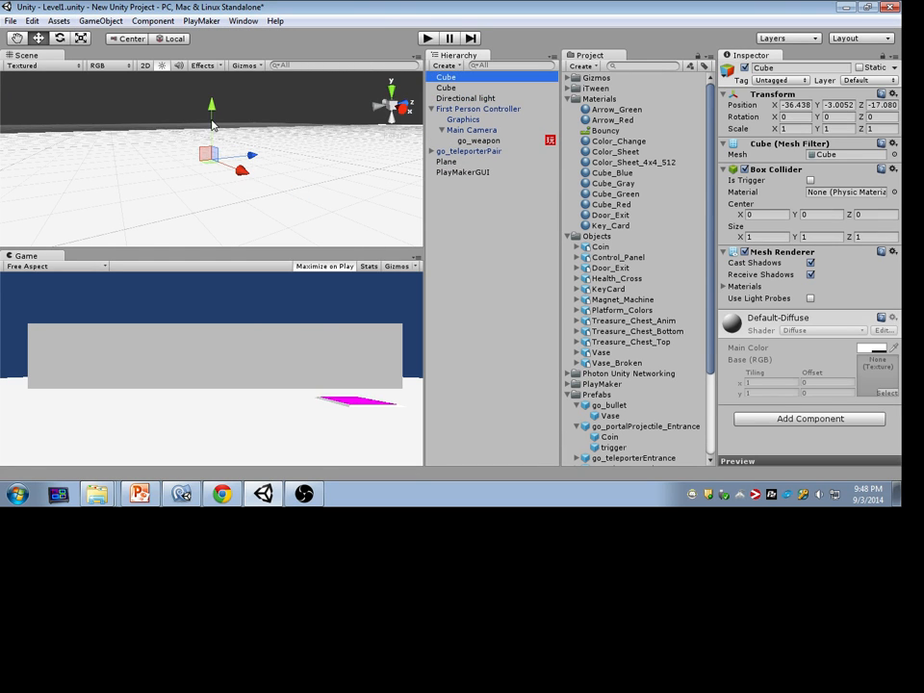
key(f)
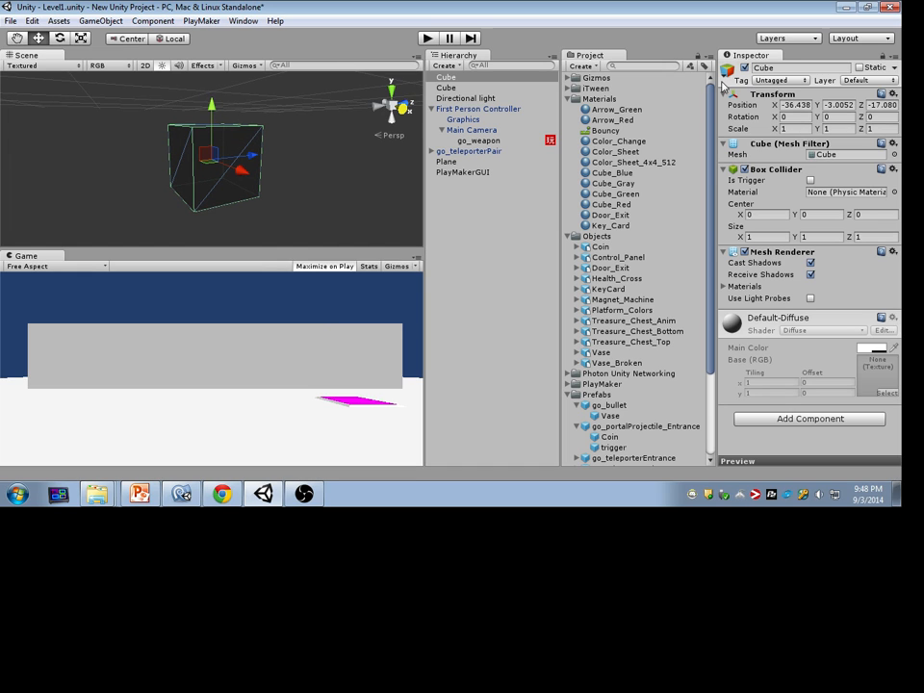
click(892, 94)
click(817, 214)
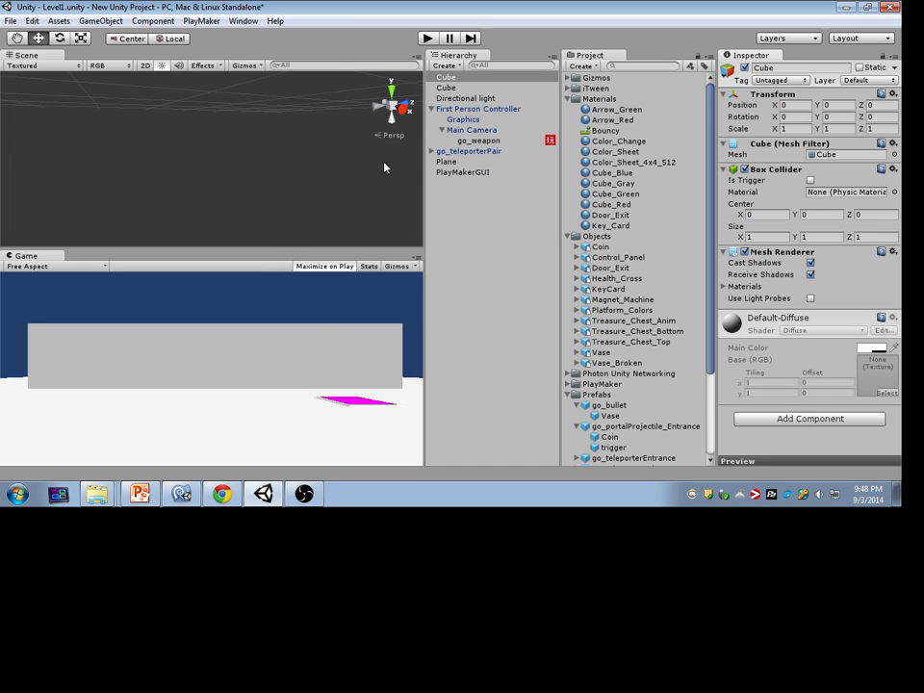
Raise the new cube above the ground plane to a Y position of about 0.97.
double_click(475, 79)
right_drag(355, 103, 294, 107)
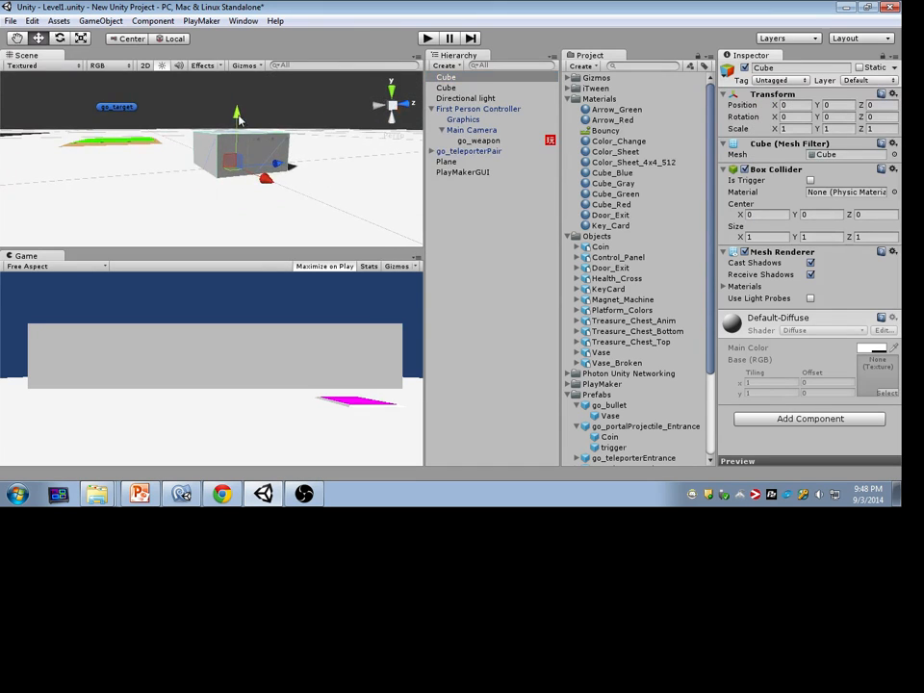
drag(239, 116, 246, 62)
key(s)
right_drag(279, 82, 251, 113)
key(w)
key(s)
key(w)
Apply the Color_Sheet_4x4_512 material from the Materials folder to the new cube.
scroll(568, 175, down, 3)
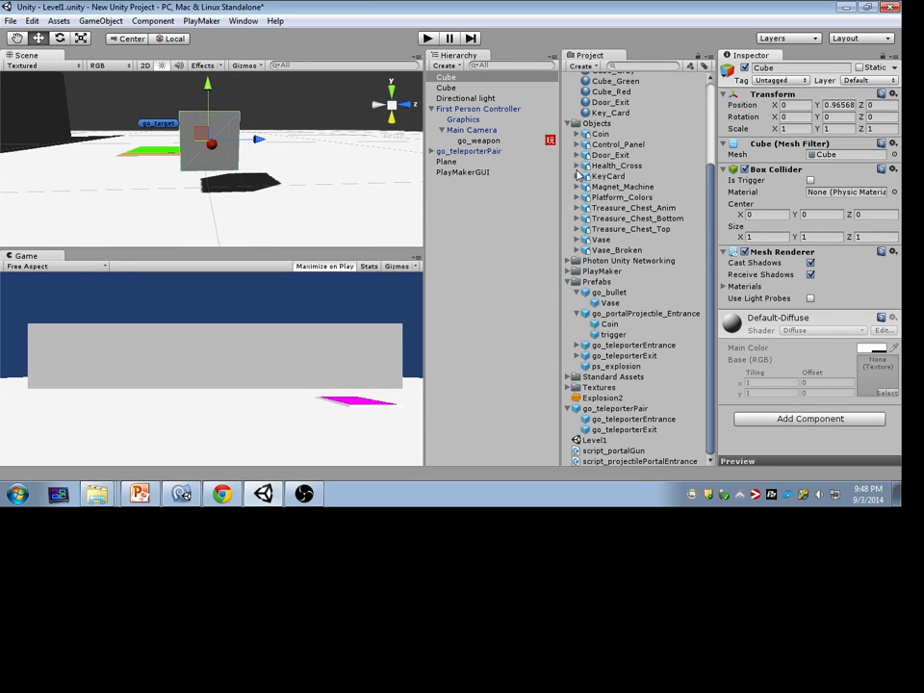
scroll(587, 188, up, 3)
scroll(587, 181, down, 3)
click(568, 274)
right_drag(285, 133, 320, 68)
right_drag(319, 141, 349, 153)
key(w)
key(a)
key(s)
key(d)
key(w)
key(d)
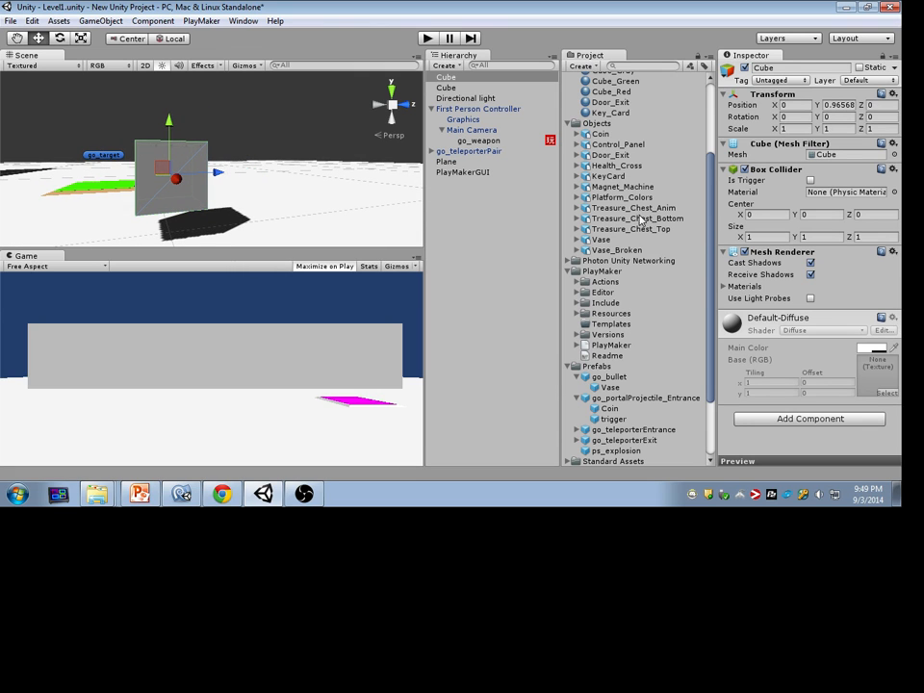
scroll(637, 213, up, 3)
drag(643, 165, 181, 183)
Move the textured cube along the Z axis to about -28, into the player camera's view.
key(w)
key(a)
right_drag(181, 182, 216, 168)
key(s)
key(d)
key(r)
key(d)
key(s)
key(w)
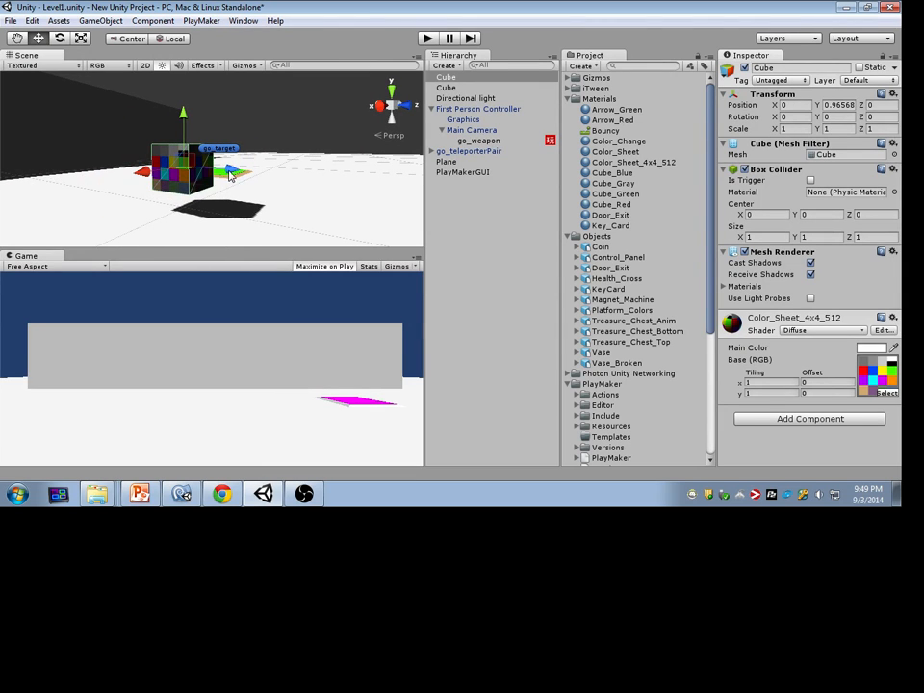
drag(213, 167, 34, 156)
drag(787, 157, 250, 146)
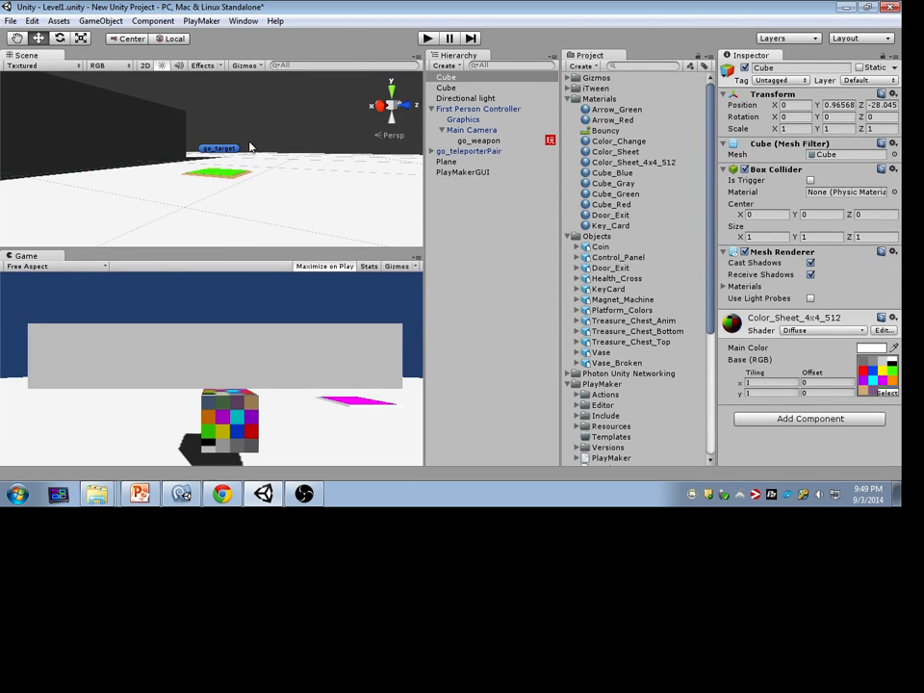
double_click(464, 76)
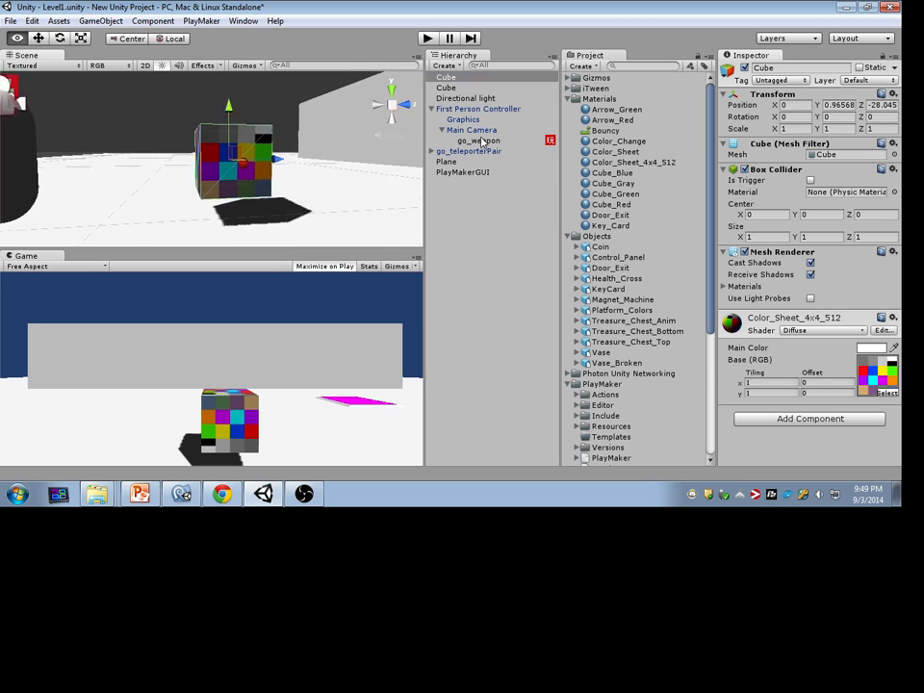
Rename the textured cube as go_enemy.
click(813, 67)
text(go_enemy)
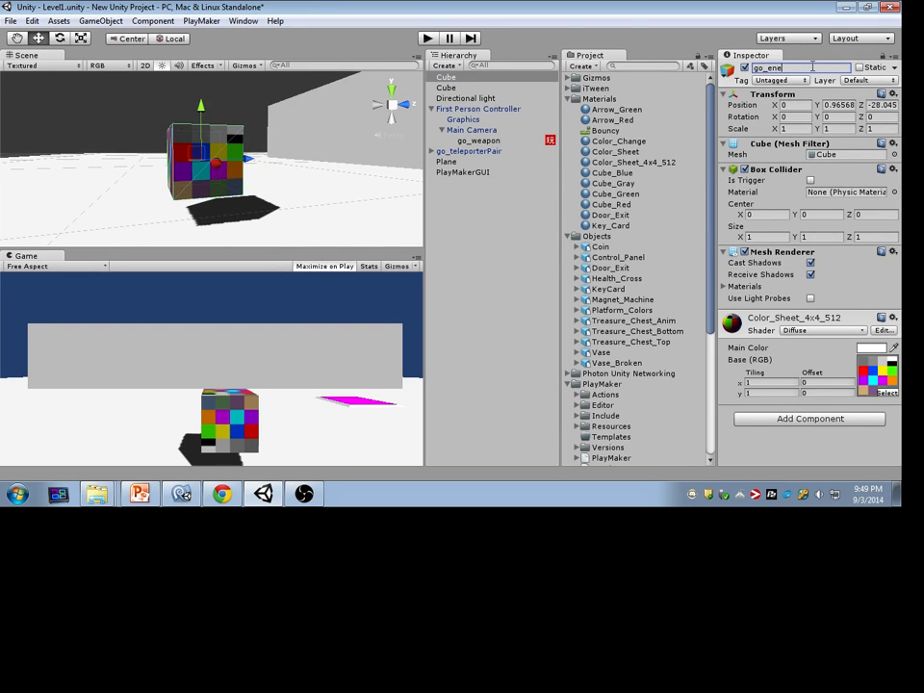
key(Return)
Add a custom tag named Enemy as Element 0 of the project's tag list.
click(770, 83)
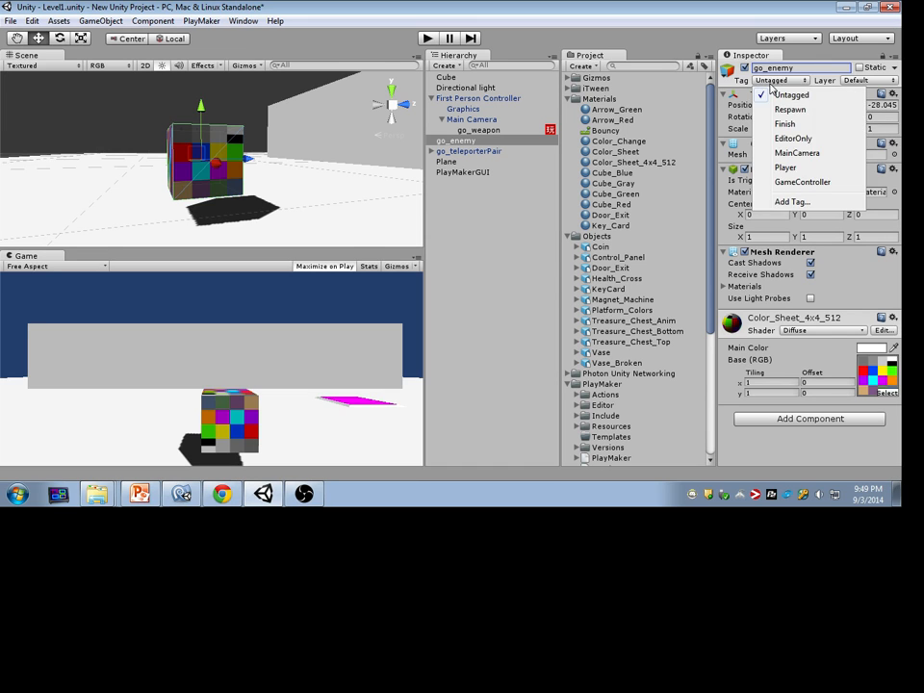
right_drag(305, 132, 405, 141)
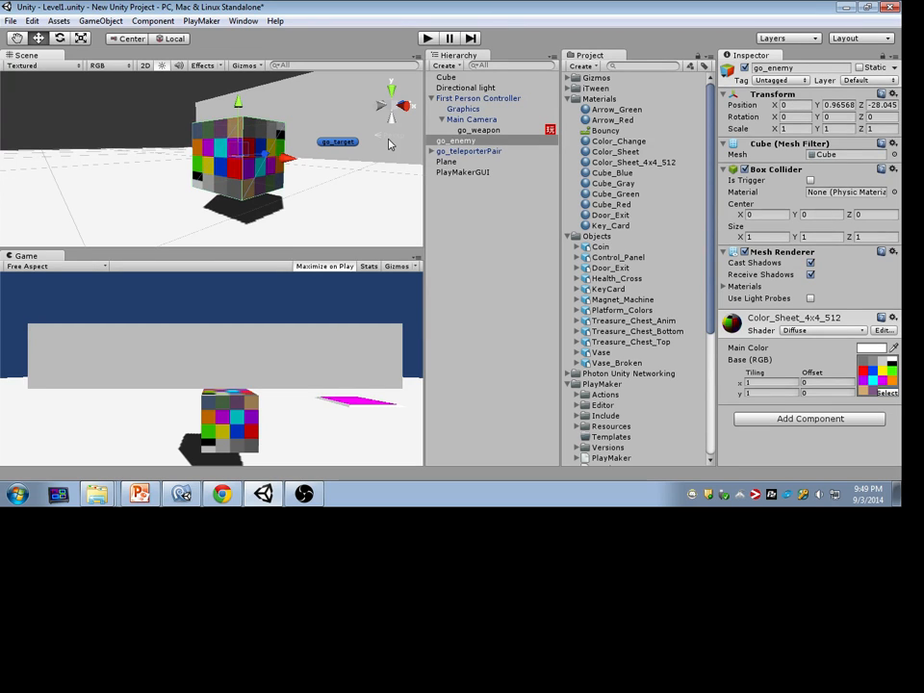
click(770, 80)
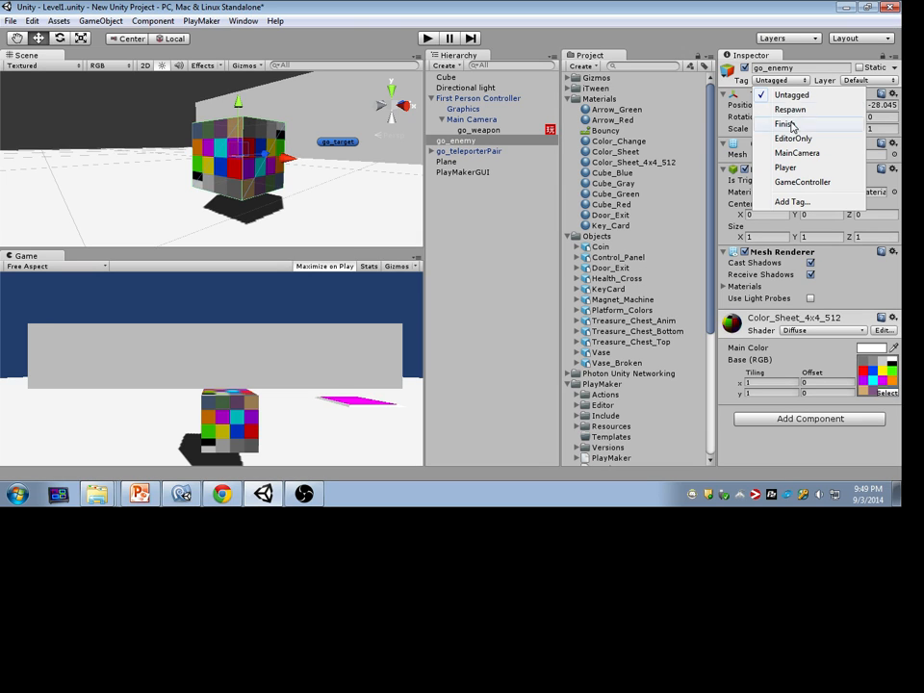
click(796, 202)
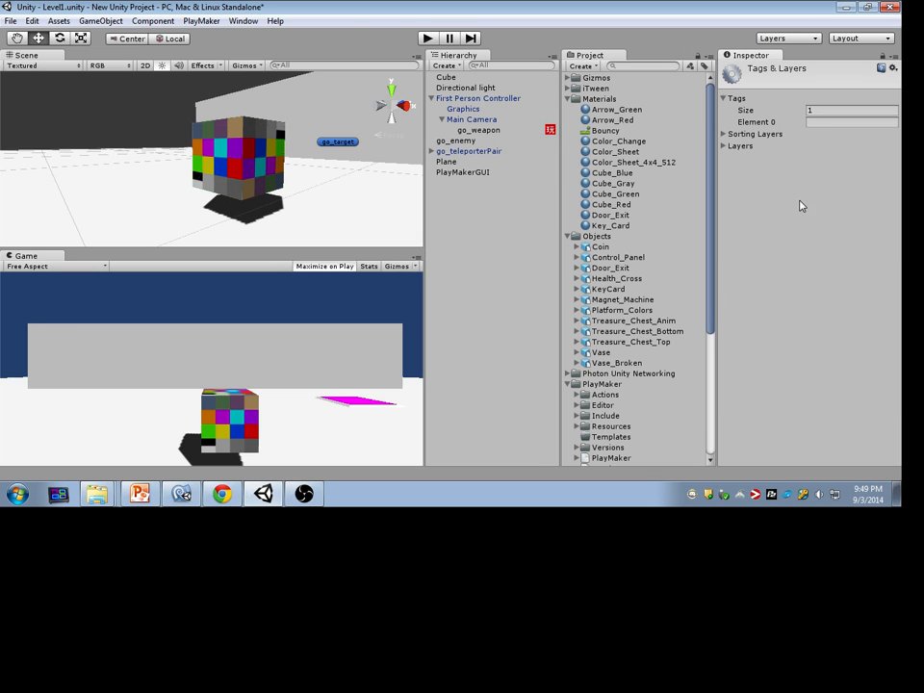
click(828, 122)
text(Enemy)
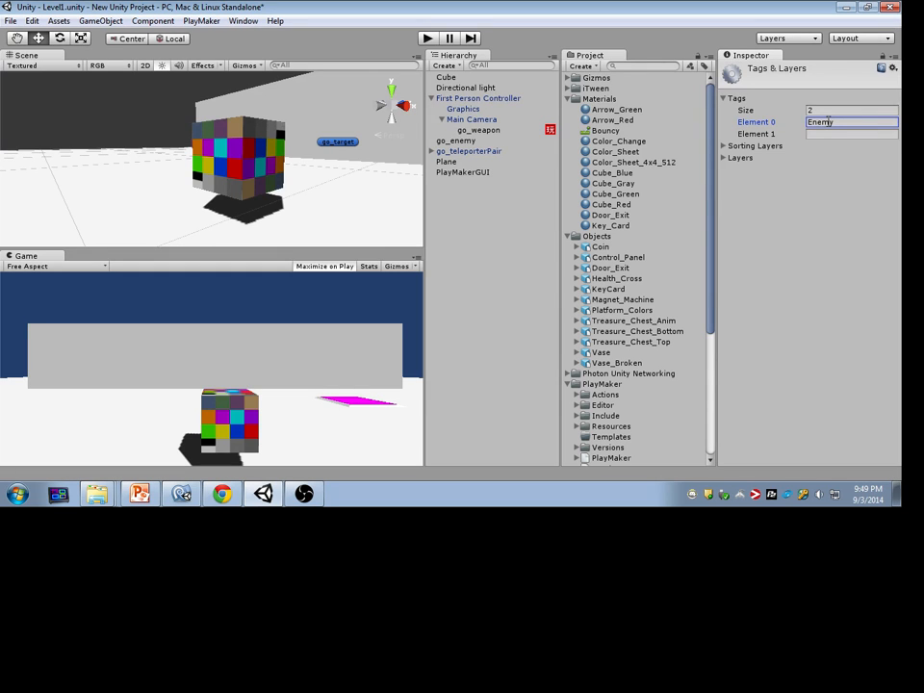
Re-enter the custom tag's name as Enemy and assign that tag to go_enemy.
click(456, 141)
click(770, 80)
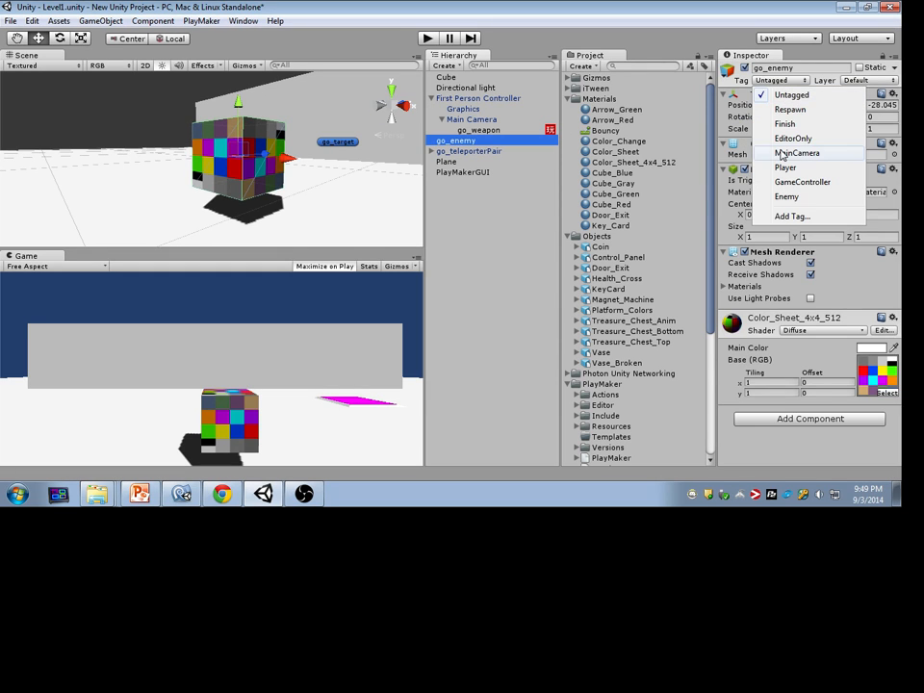
click(791, 217)
click(851, 124)
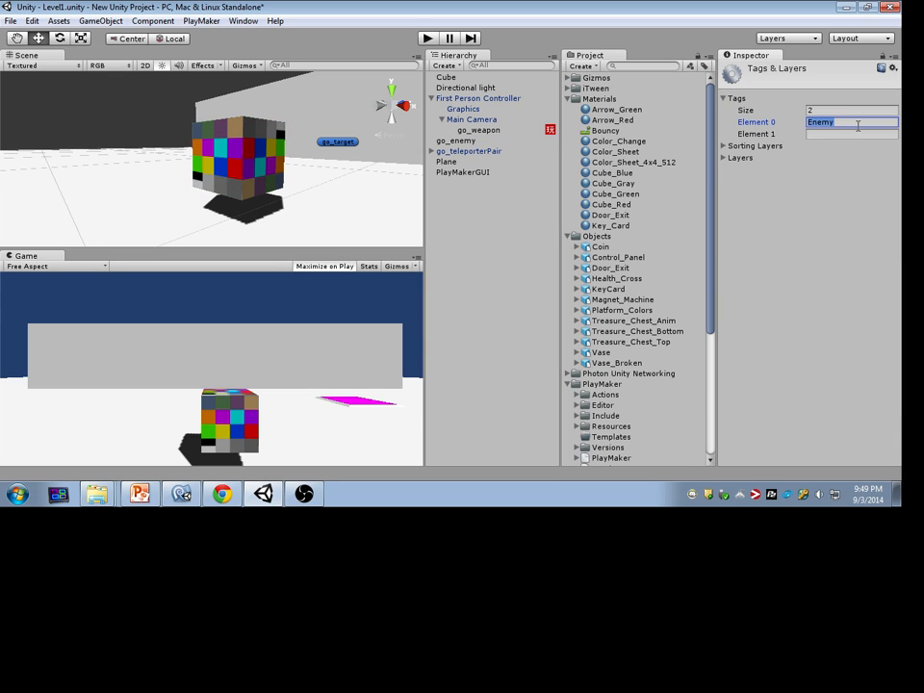
text(Ene)
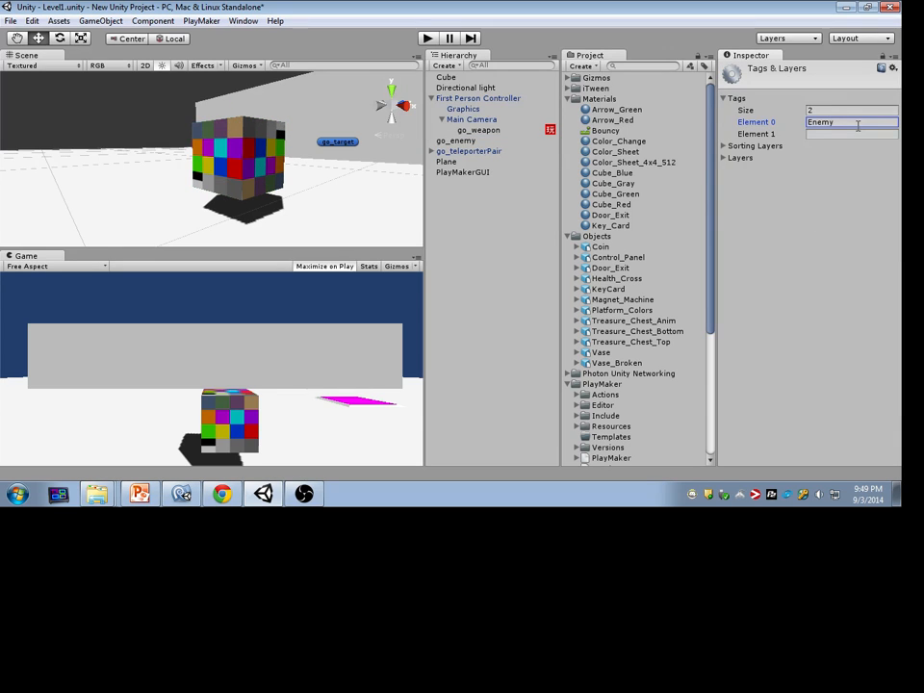
click(457, 141)
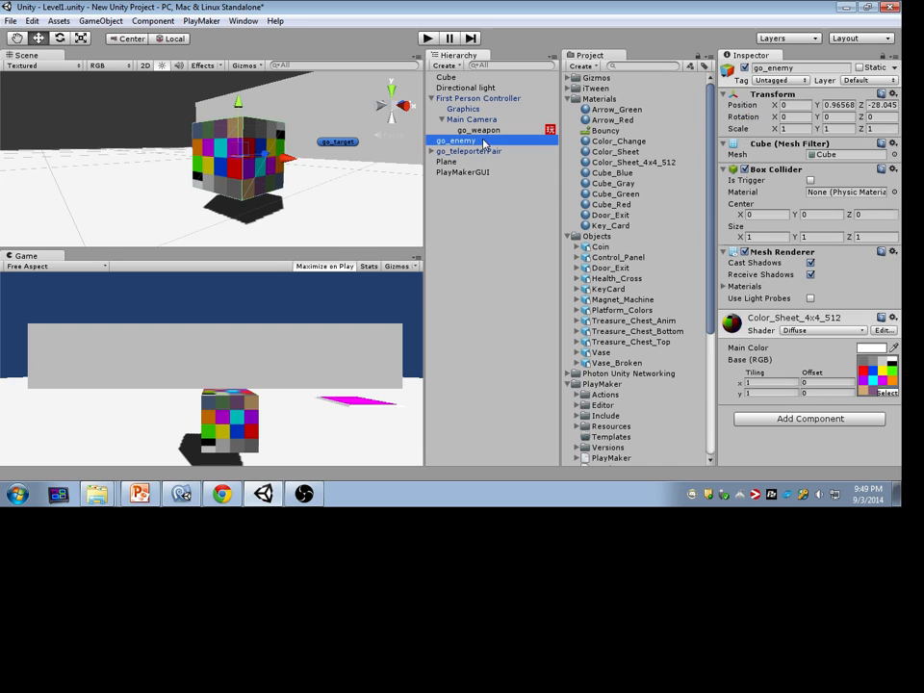
click(791, 83)
click(788, 194)
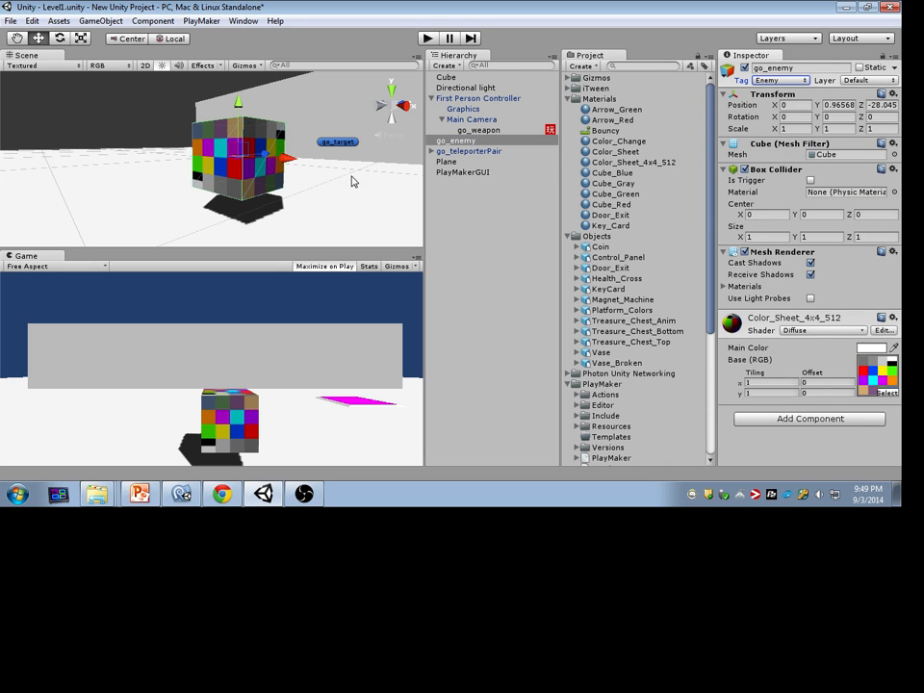
Add a PlayMaker FSM component to go_enemy.
right_drag(353, 181, 328, 179)
key(s)
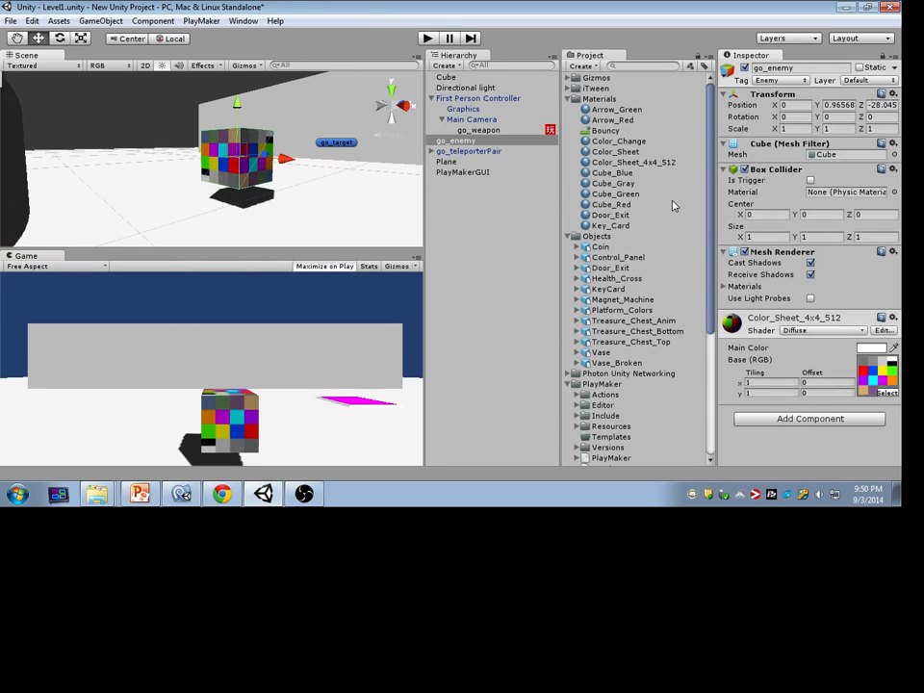
click(804, 421)
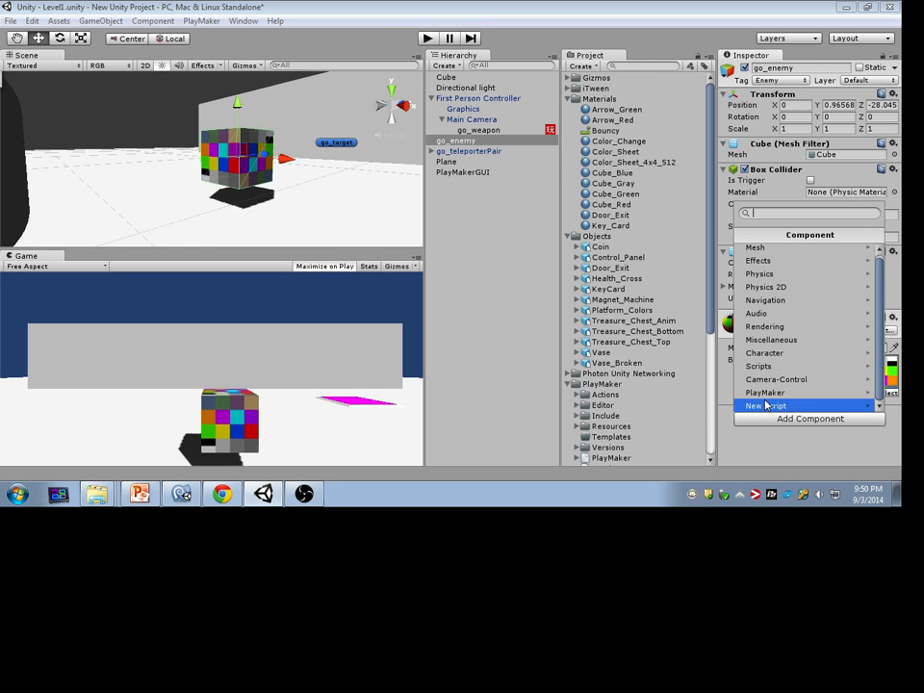
click(771, 393)
click(809, 251)
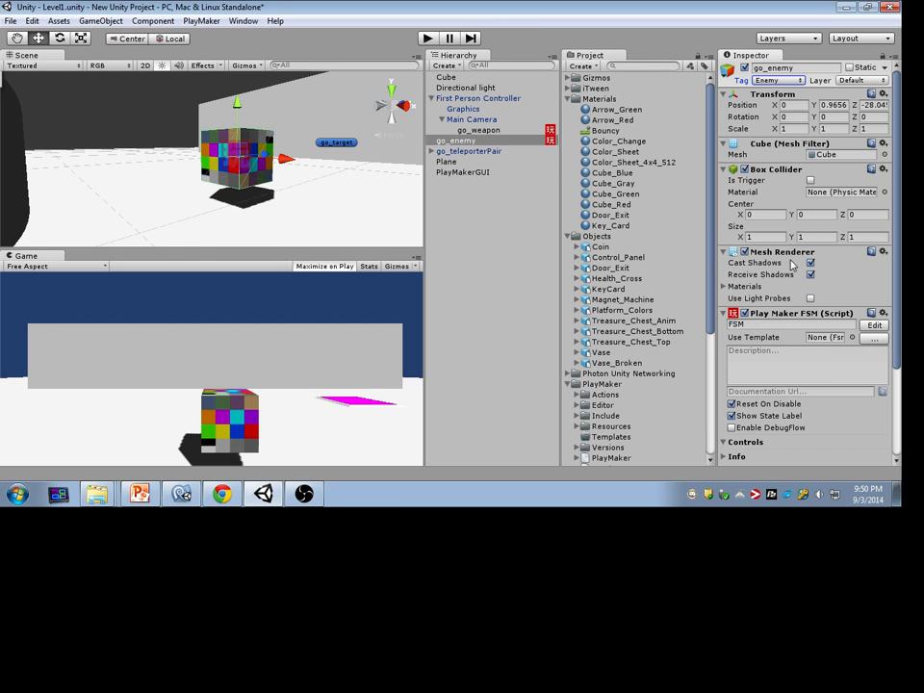
Add a Rotate action to State 1 of go_enemy's FSM.
click(874, 325)
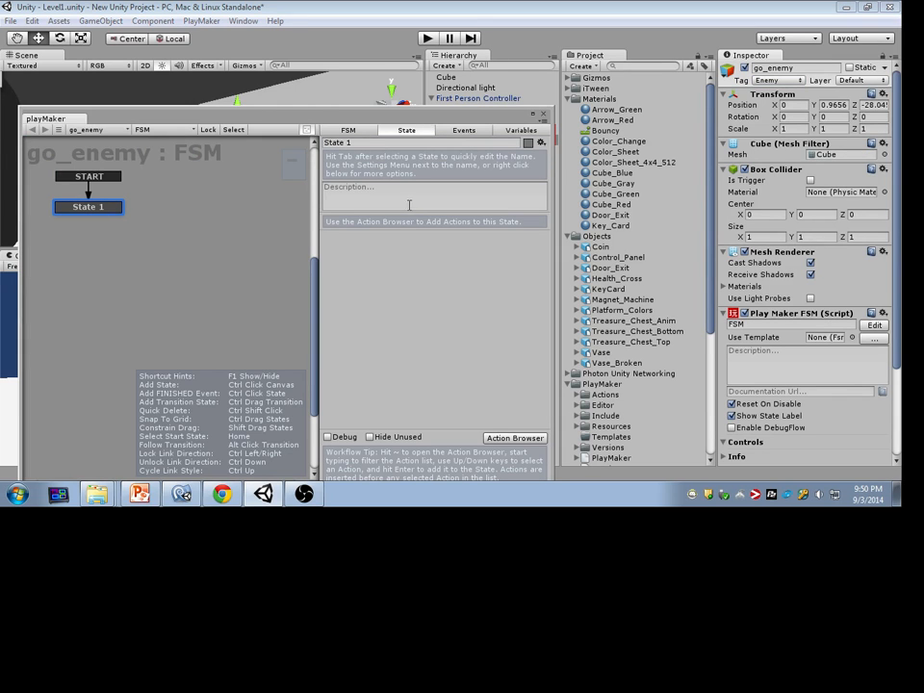
click(514, 438)
text(tate)
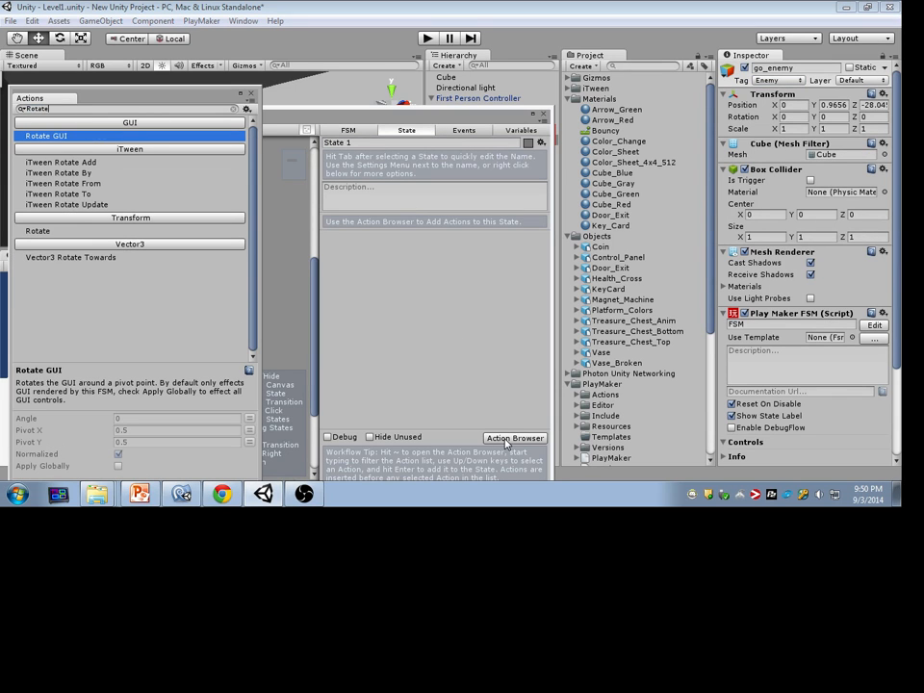
double_click(75, 231)
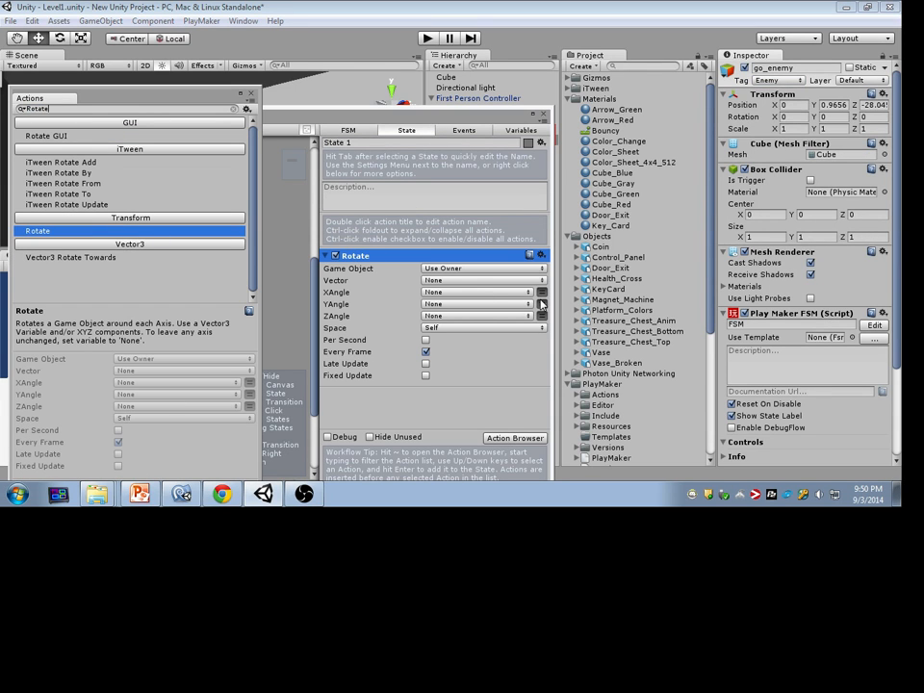
Set the Rotate action's YAngle and ZAngle to 90 and enable Per Second.
click(543, 316)
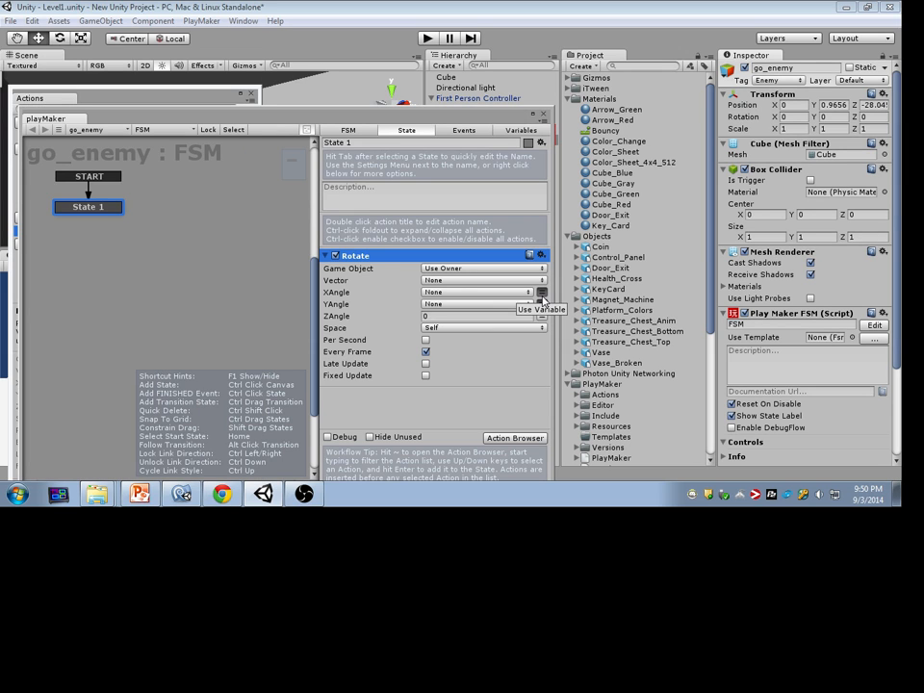
click(542, 303)
click(433, 305)
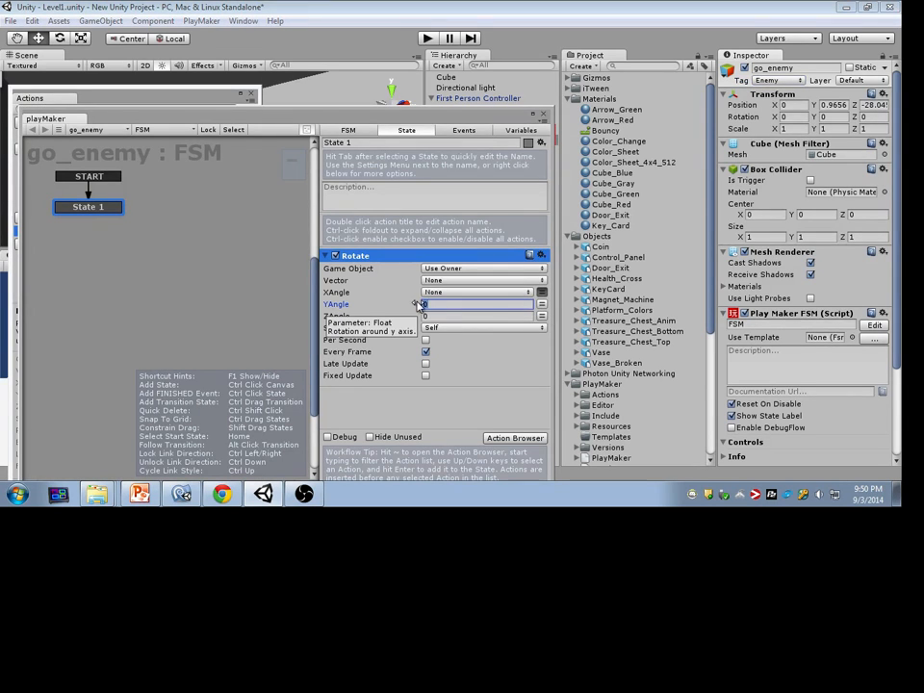
text(90)
click(433, 317)
drag(434, 317, 399, 319)
text(90)
click(426, 340)
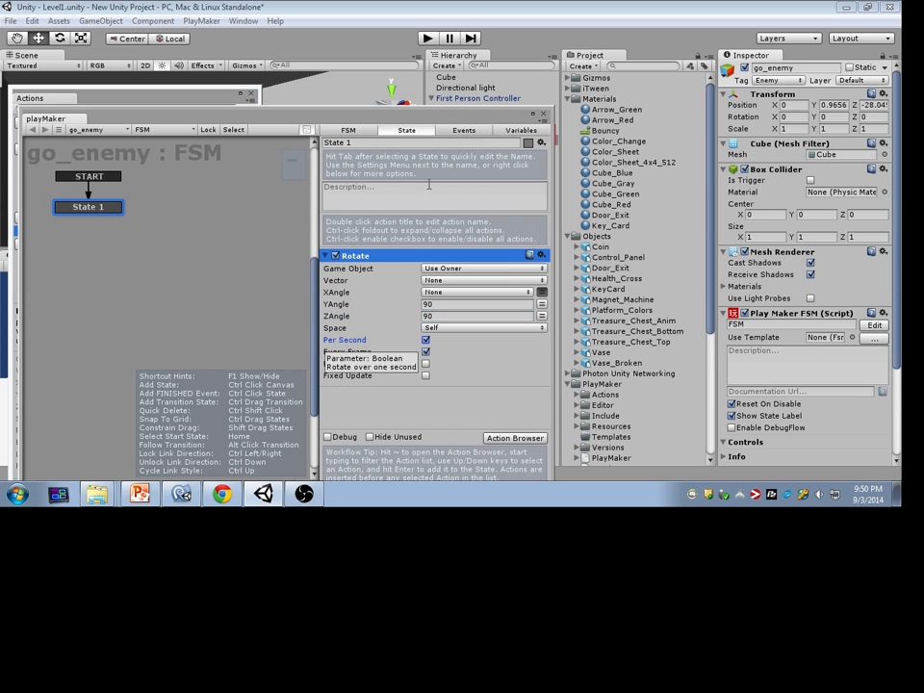
Run the level to check go_enemy's rotation with its FSM visible alongside, and stop play mode.
drag(445, 118, 705, 126)
click(250, 93)
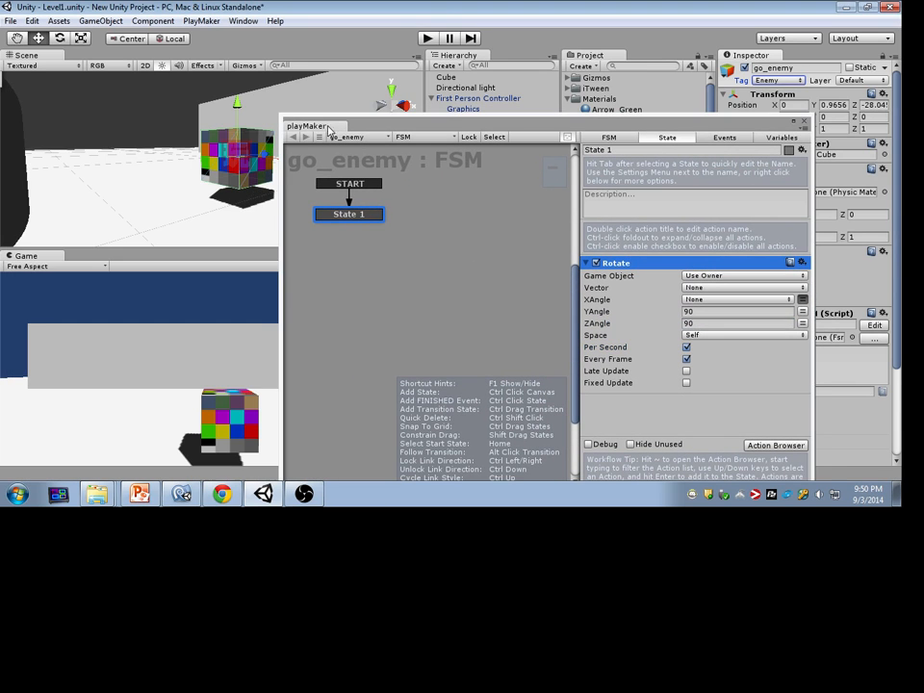
drag(329, 125, 462, 118)
click(427, 40)
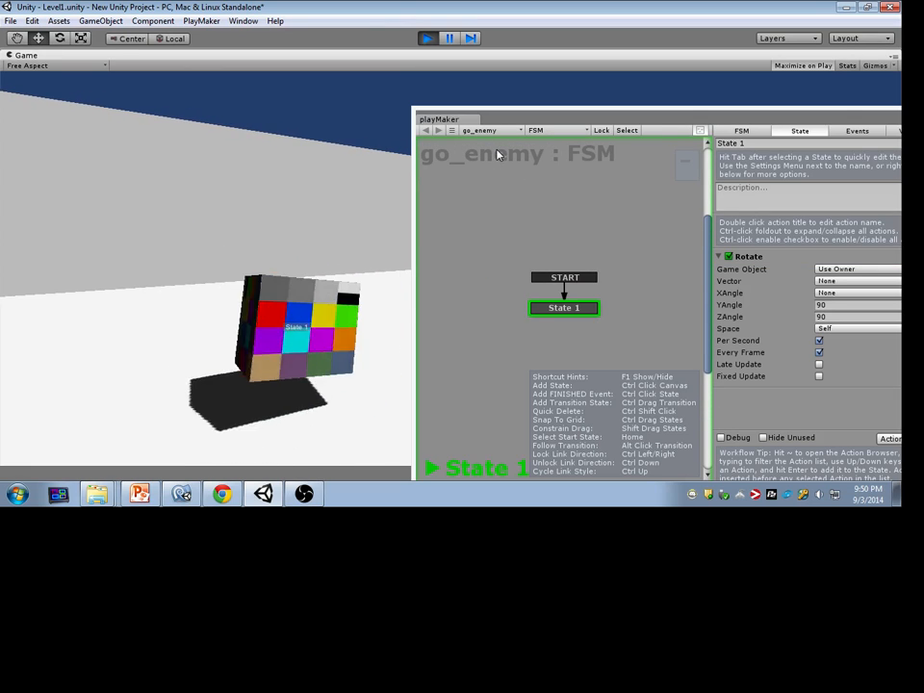
key(alt+Tab)
drag(556, 119, 659, 112)
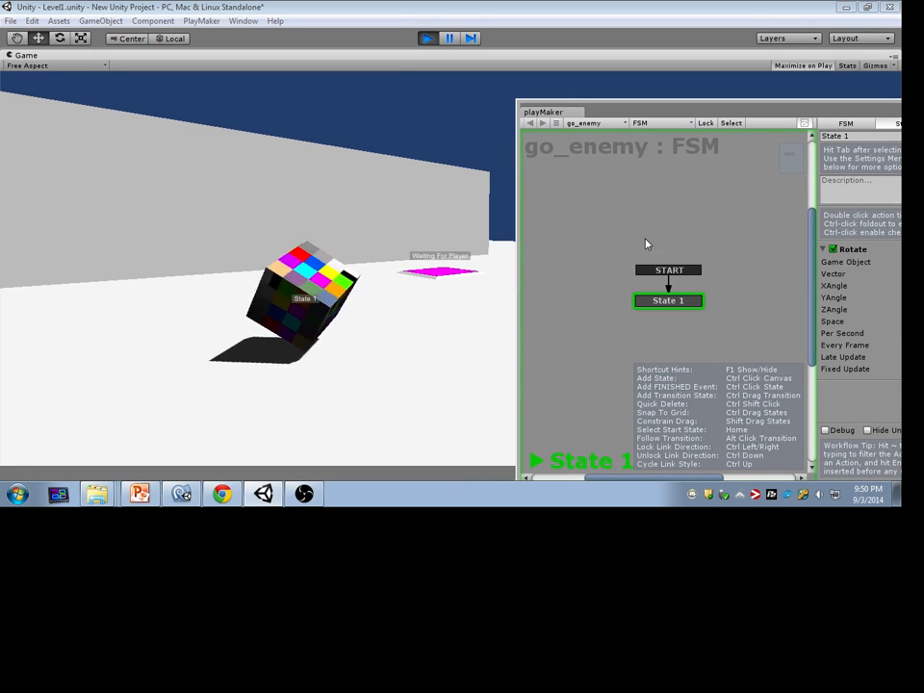
drag(666, 116, 514, 101)
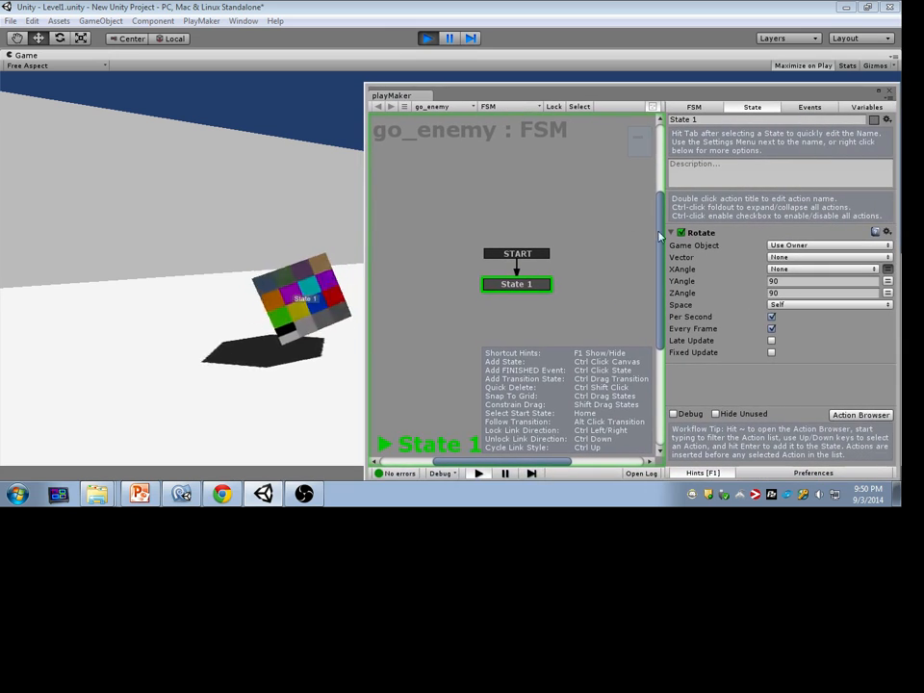
click(427, 39)
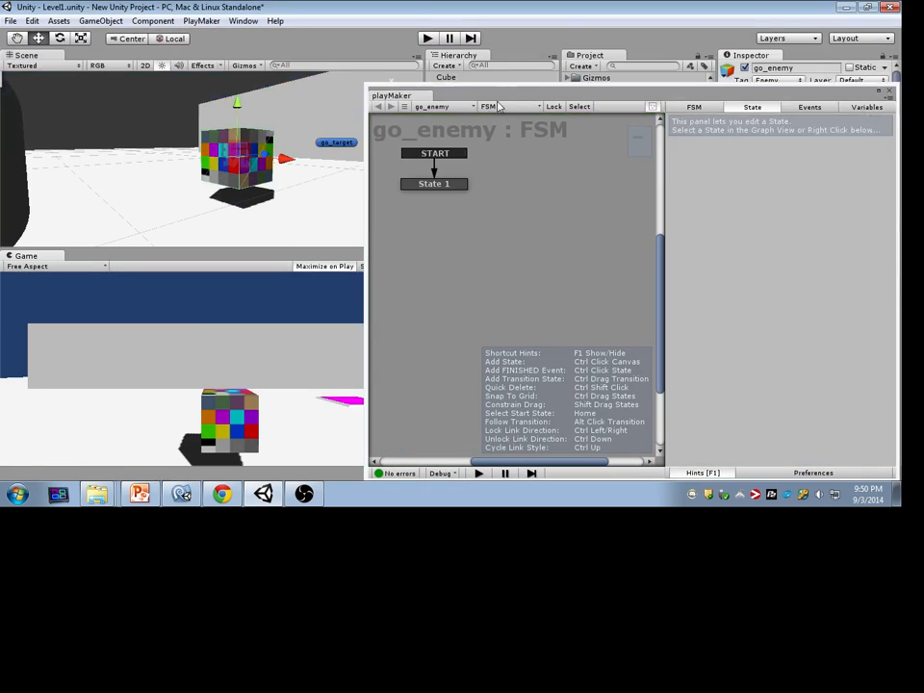
Save go_enemy from the scene as a prefab in the project's Prefabs folder.
drag(500, 102, 226, 237)
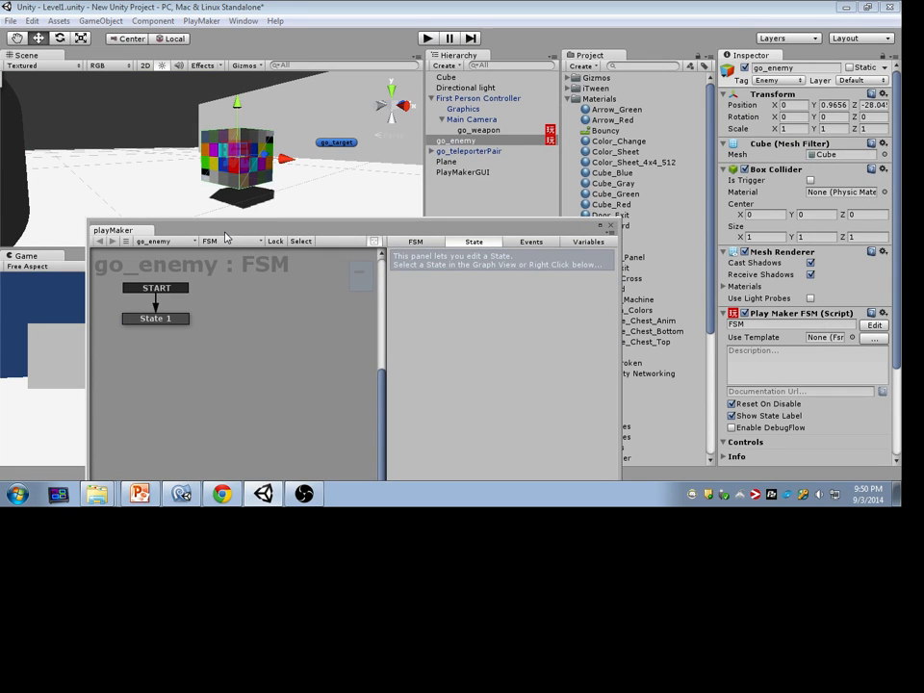
click(524, 171)
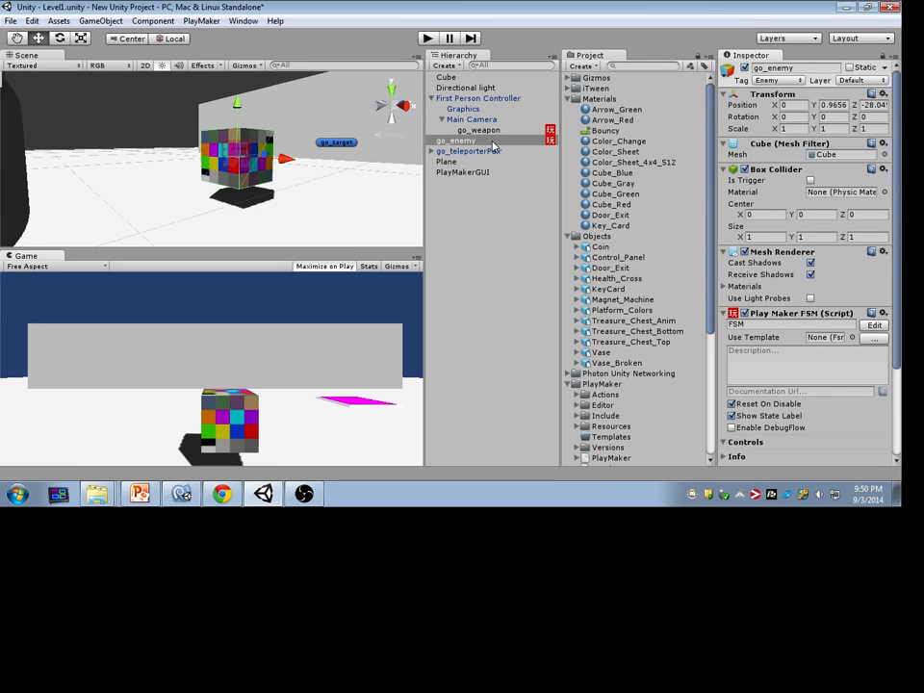
scroll(646, 202, down, 8)
click(490, 140)
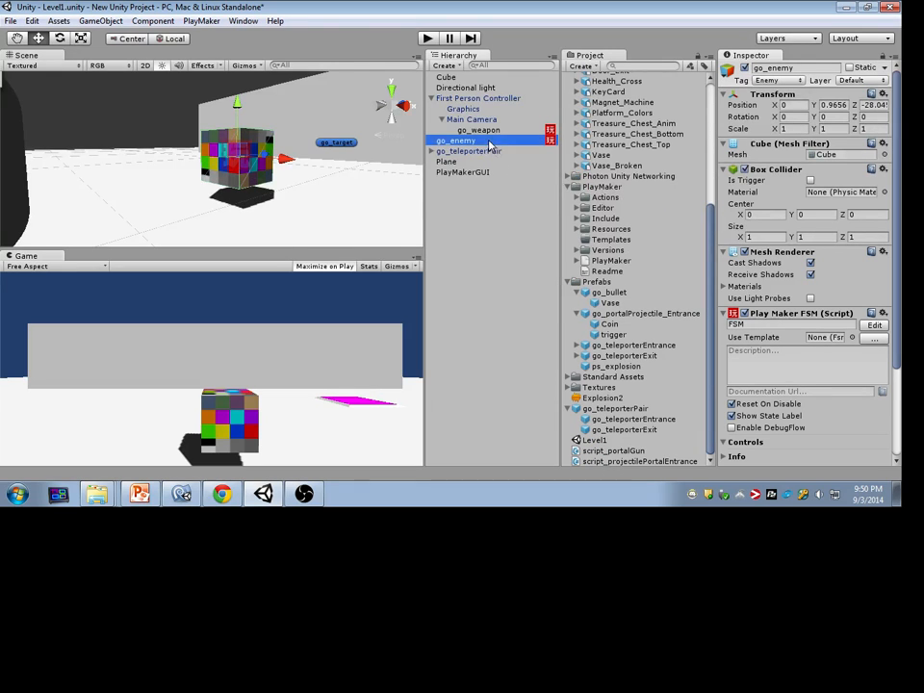
drag(489, 141, 577, 283)
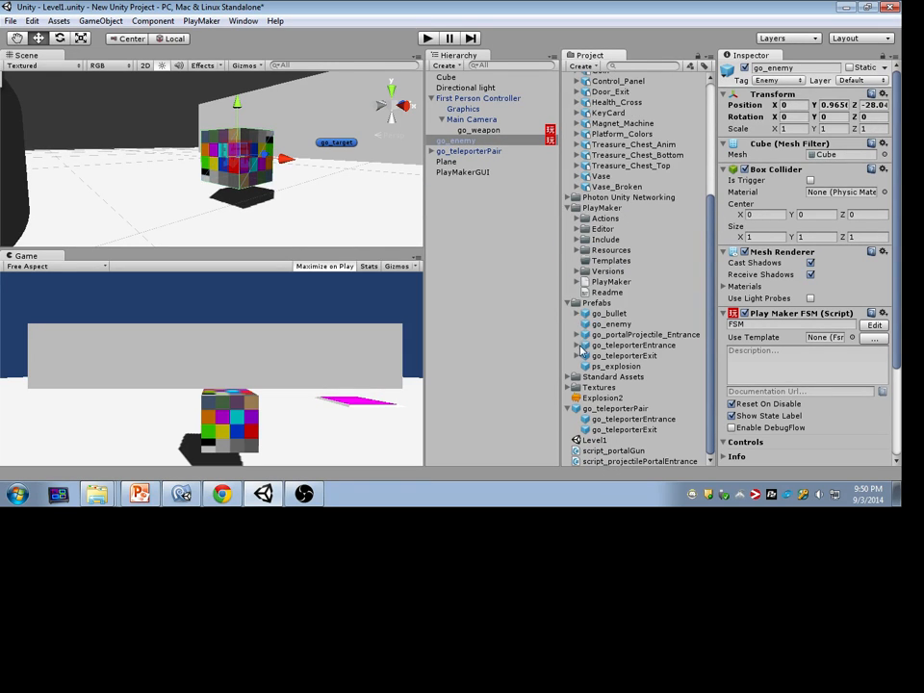
Examine the saved prefabs and compare the go_enemy scene instance with its prefab.
click(609, 313)
shift+click(633, 357)
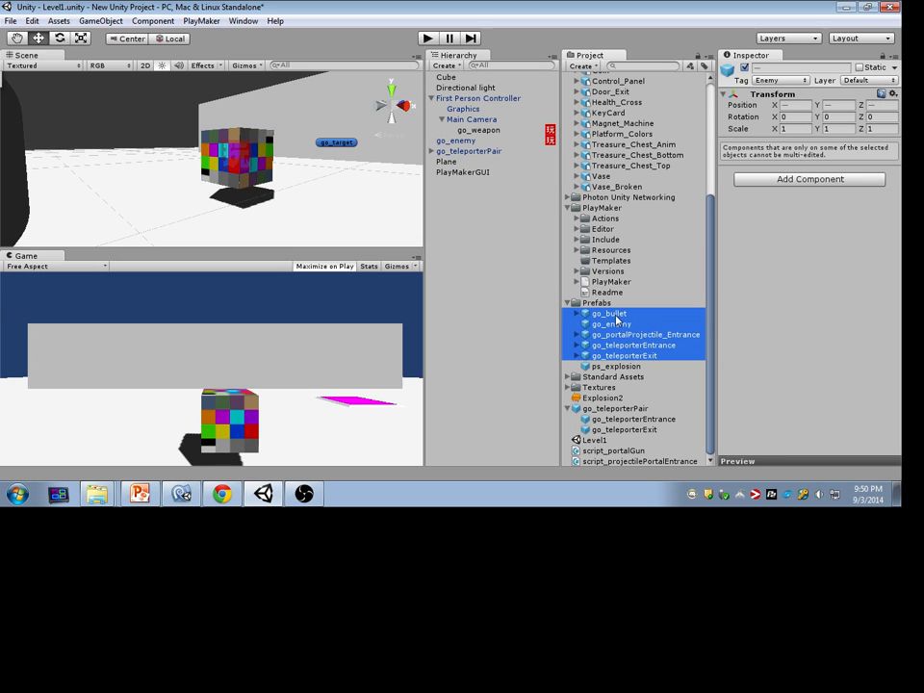
click(631, 324)
click(637, 345)
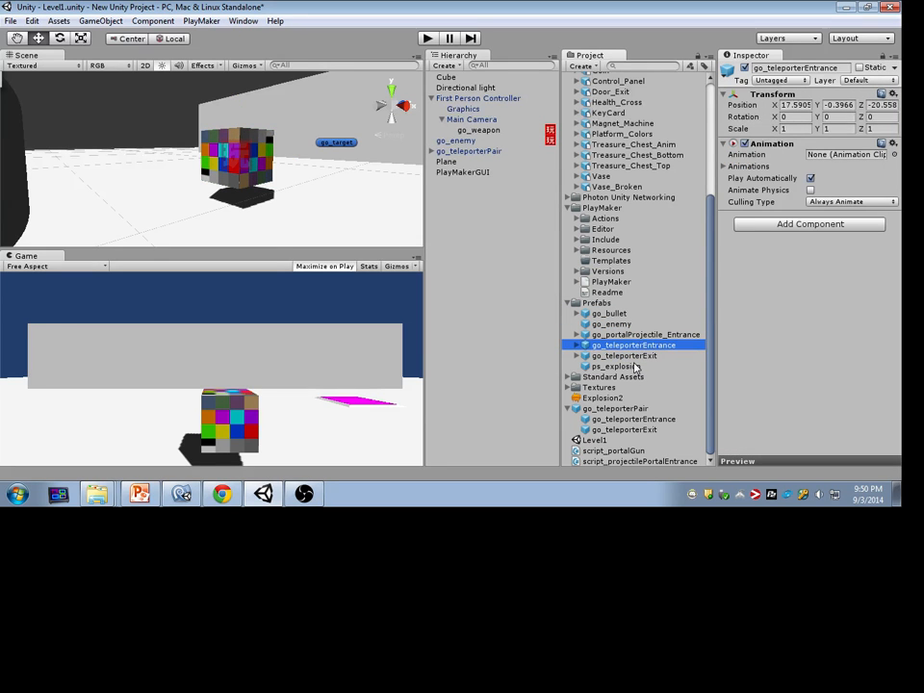
click(629, 357)
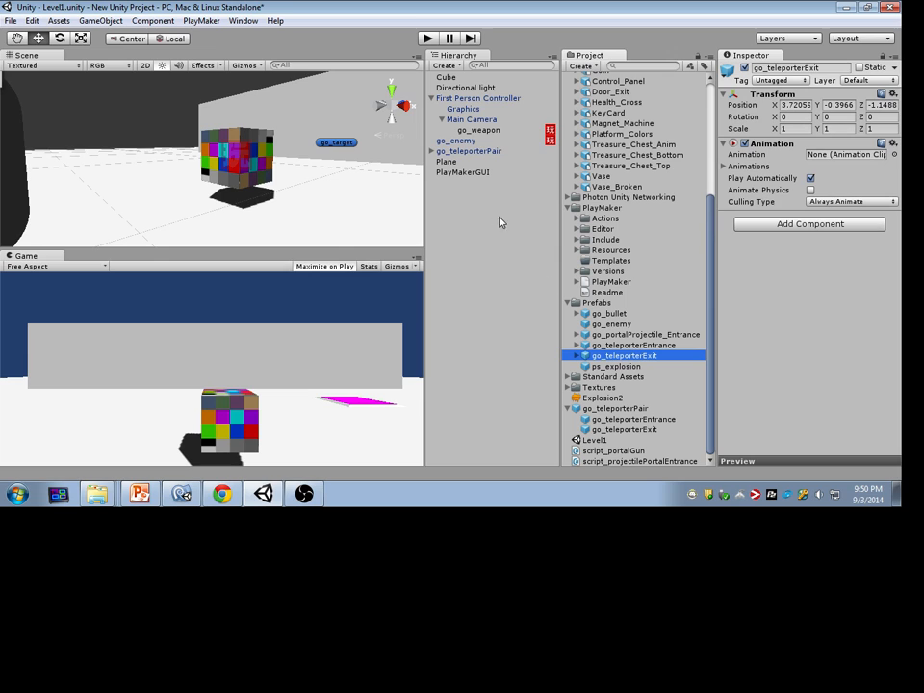
click(484, 141)
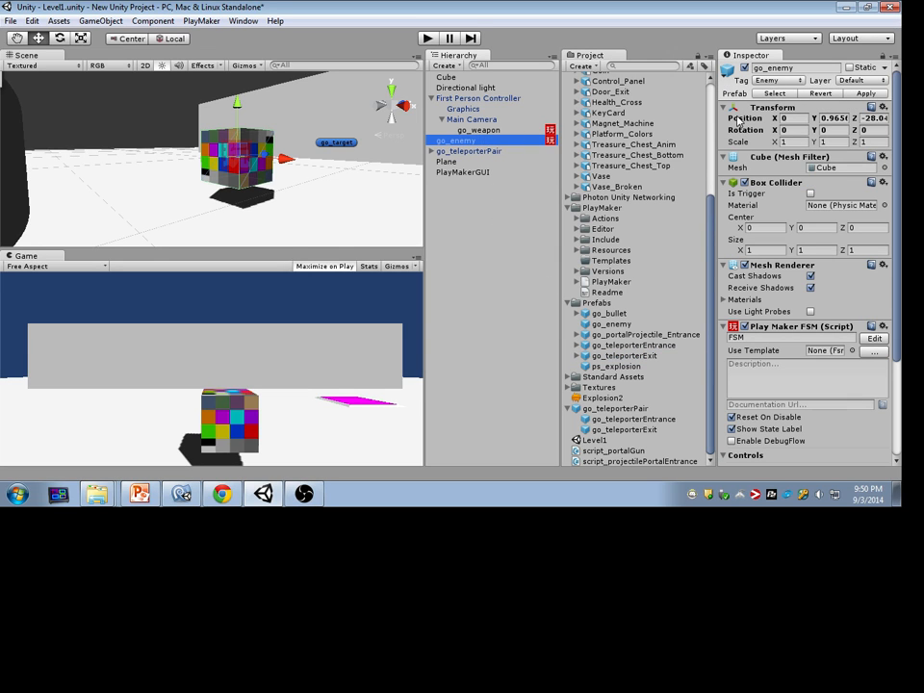
click(614, 325)
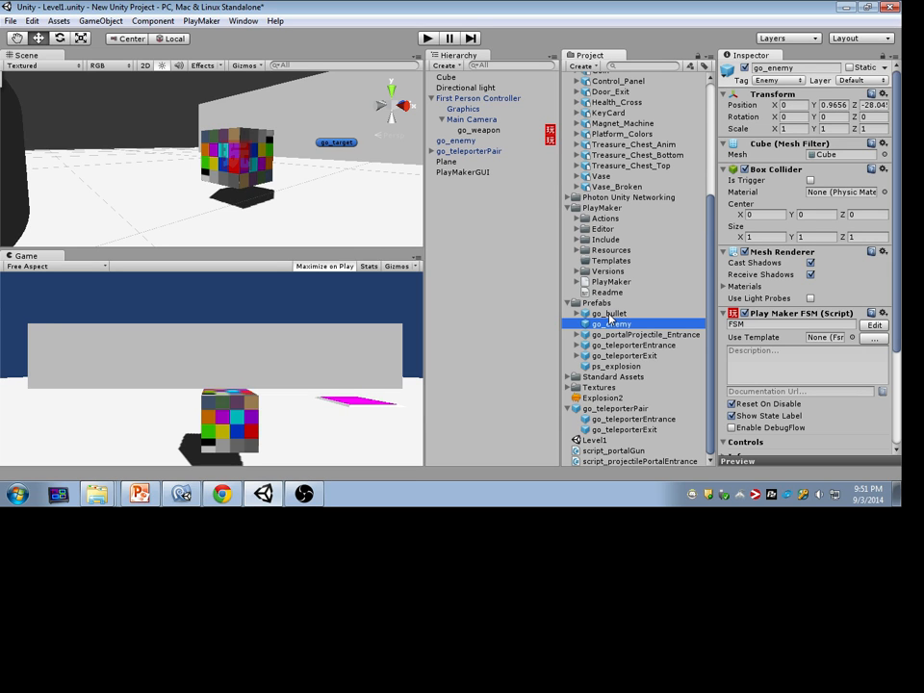
Play the level to test firing bullets from the weapon, and stop play mode.
click(427, 38)
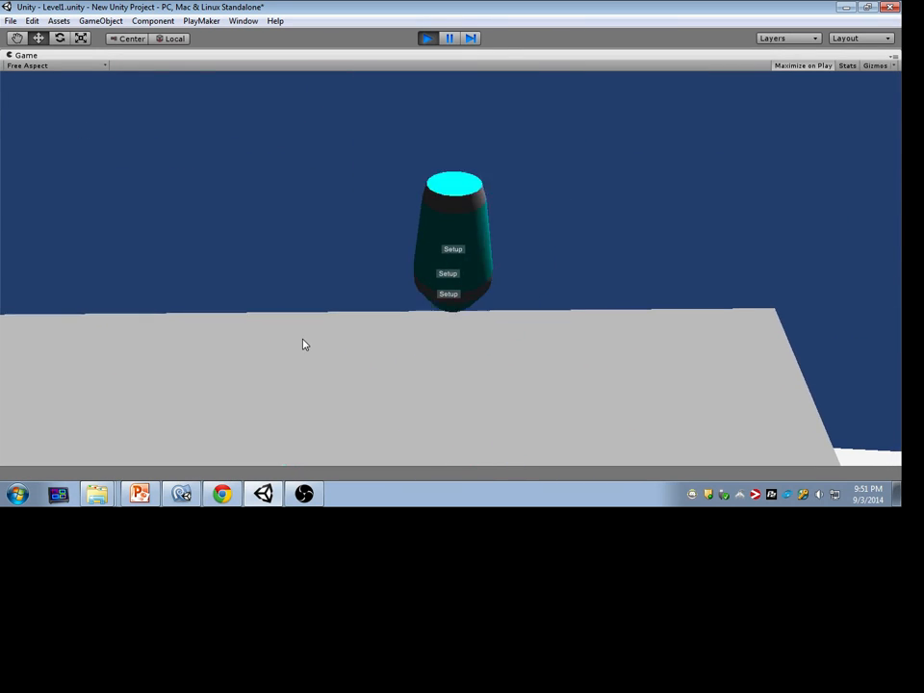
key(alt+Tab)
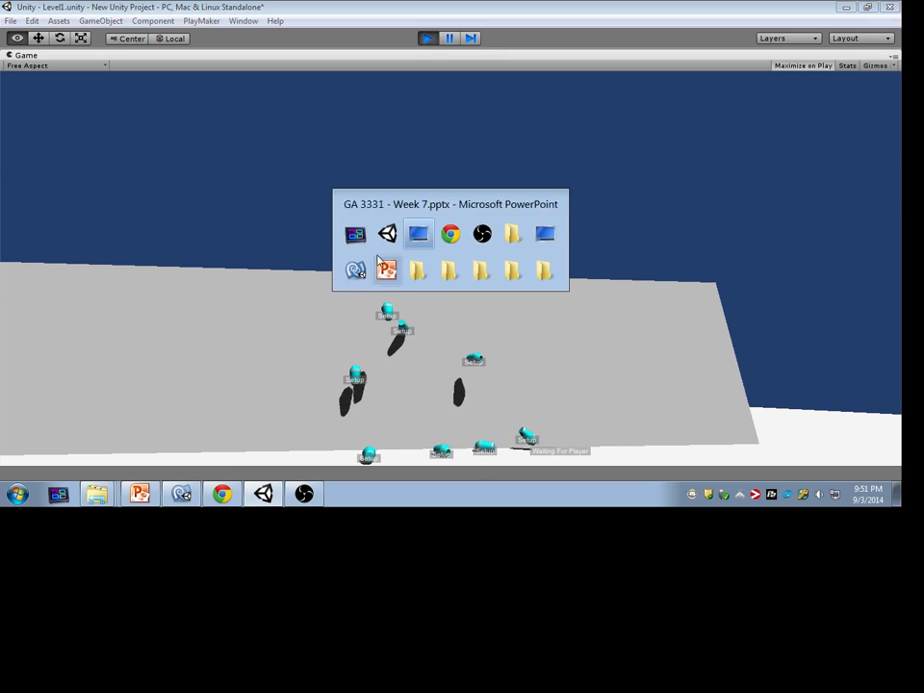
click(427, 38)
Place a go_bullet prefab instance in the scene, raised to about X -3.97, Y 1.58, Z -27.92, and expand its children.
click(606, 314)
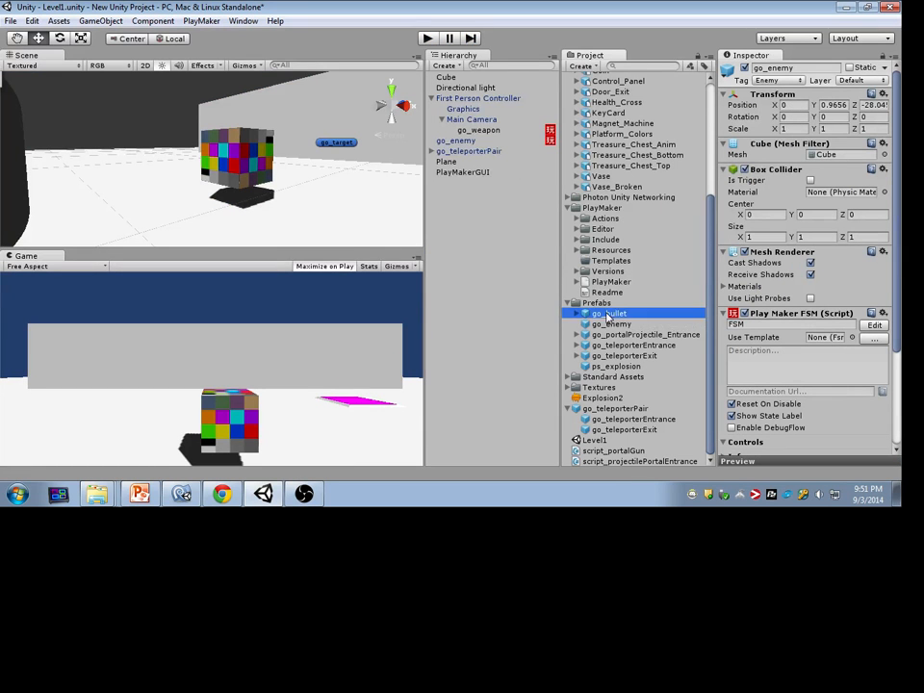
drag(608, 324, 165, 180)
drag(154, 136, 154, 98)
right_drag(156, 179, 44, 149)
right_drag(181, 136, 145, 132)
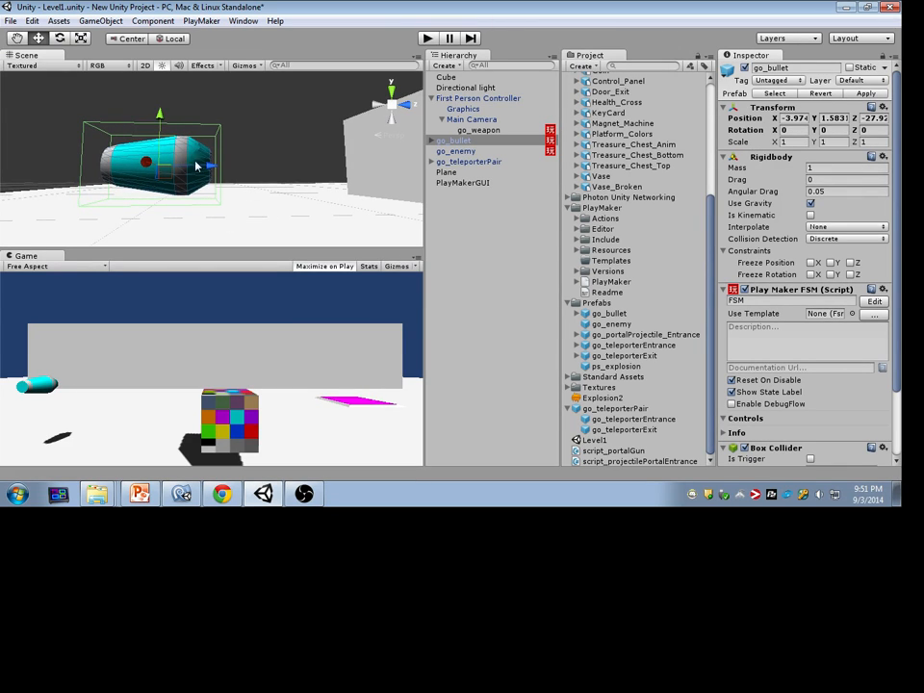
click(431, 141)
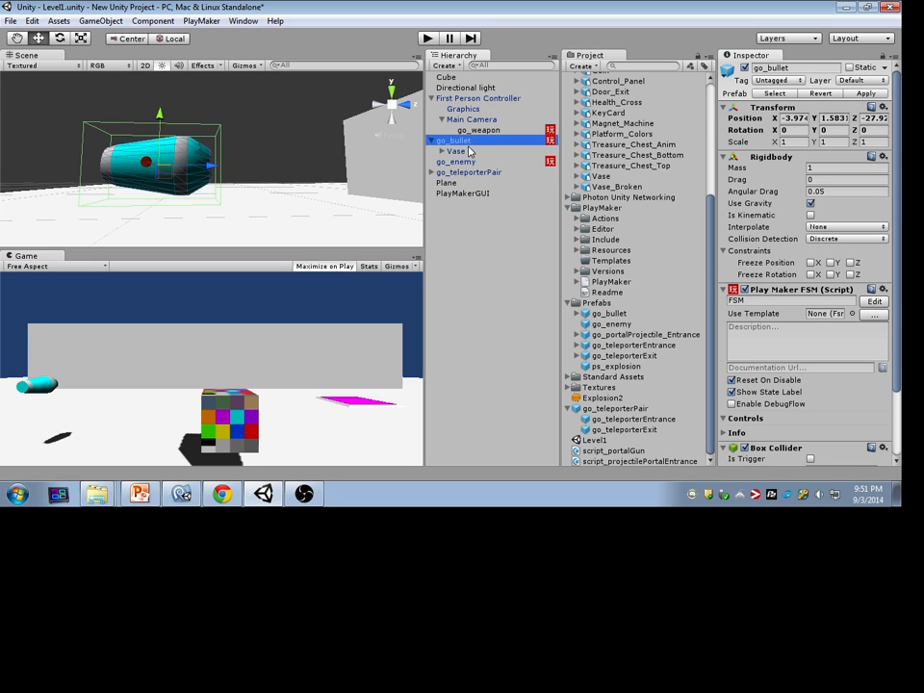
scroll(819, 318, down, 3)
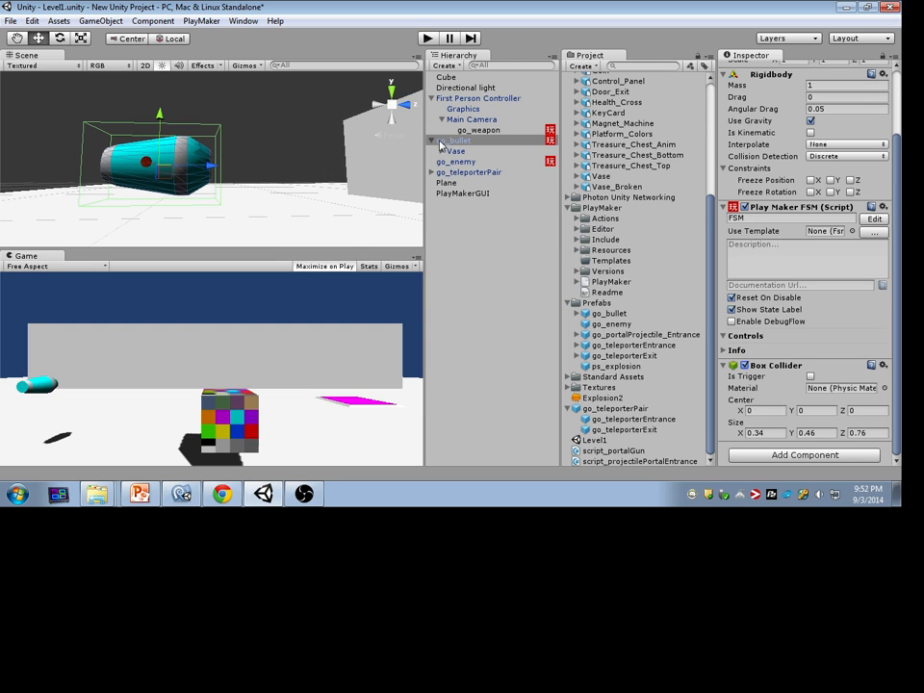
Create a new cube near the bullet and rename it as trigger.
click(104, 21)
mouse_move(135, 50)
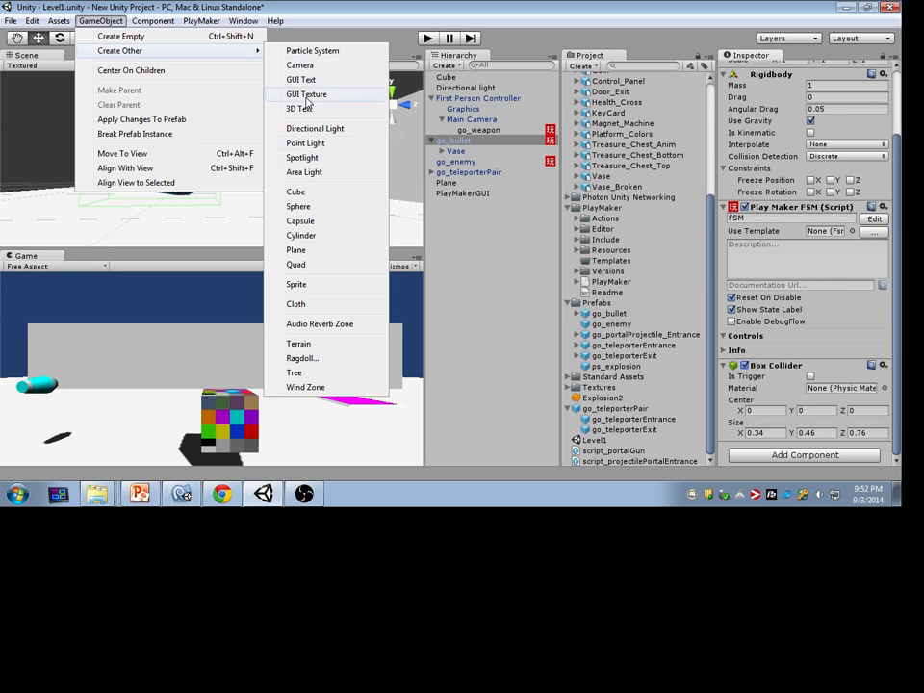
click(301, 197)
right_drag(297, 198, 37, 142)
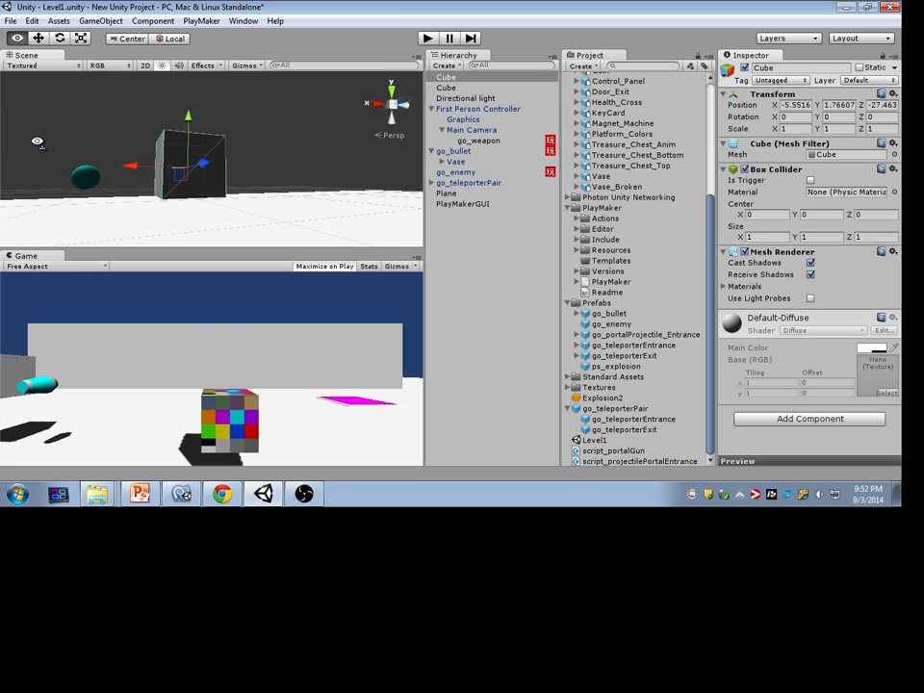
alt+drag(37, 142, 303, 157)
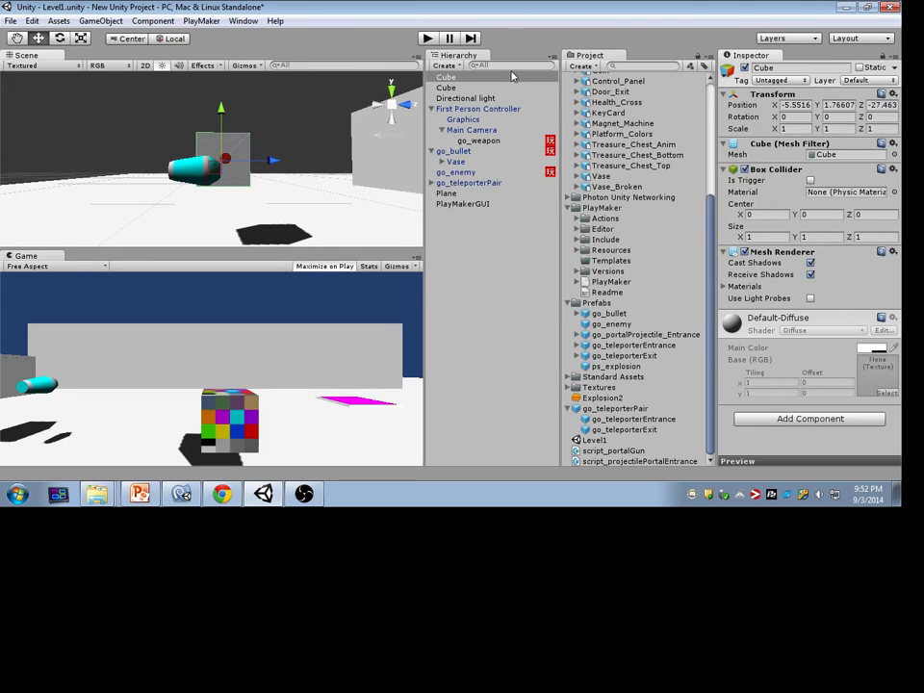
click(808, 67)
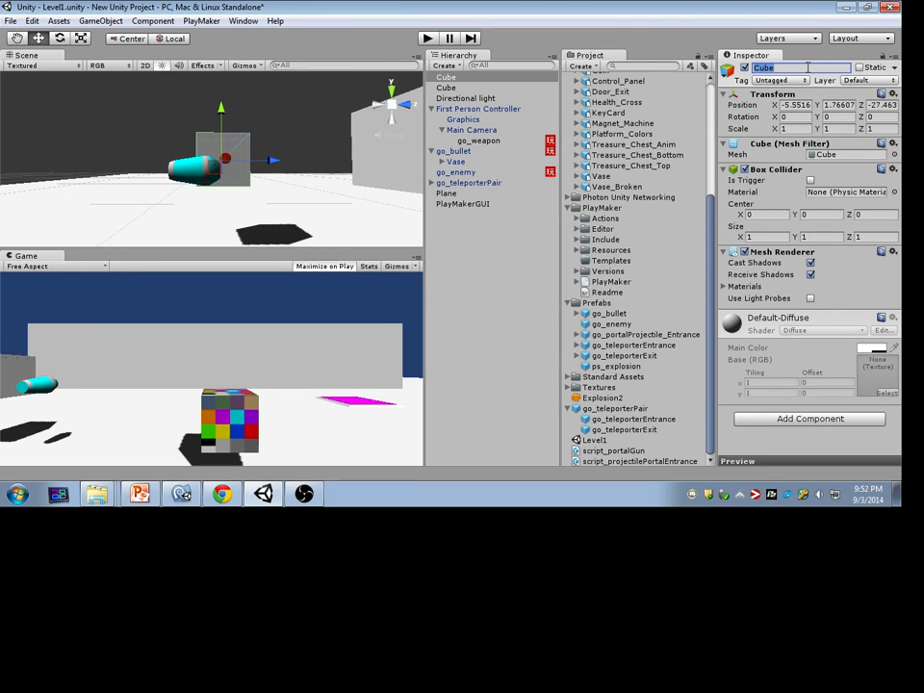
text(trigger)
key(Return)
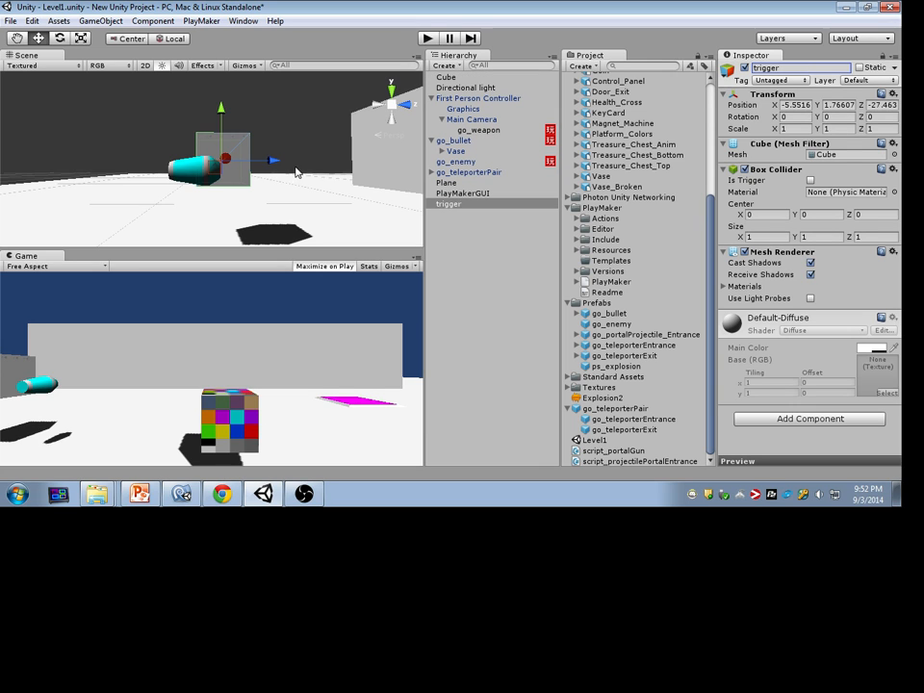
Make trigger a child of go_bullet and set its local position to X 0, Y 0, Z 0.
alt+drag(294, 171, 185, 164)
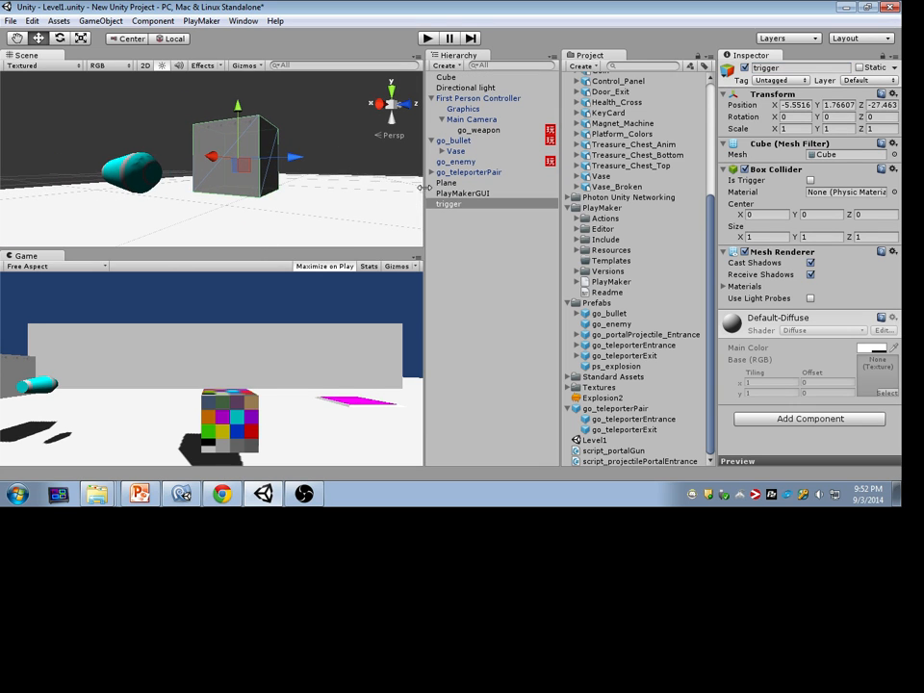
drag(446, 207, 452, 144)
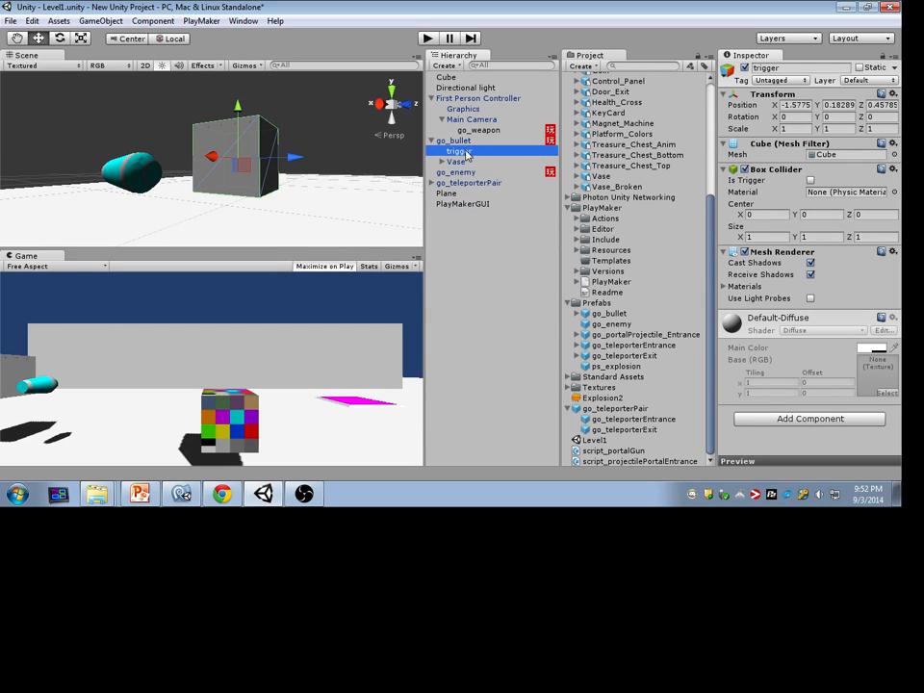
click(783, 105)
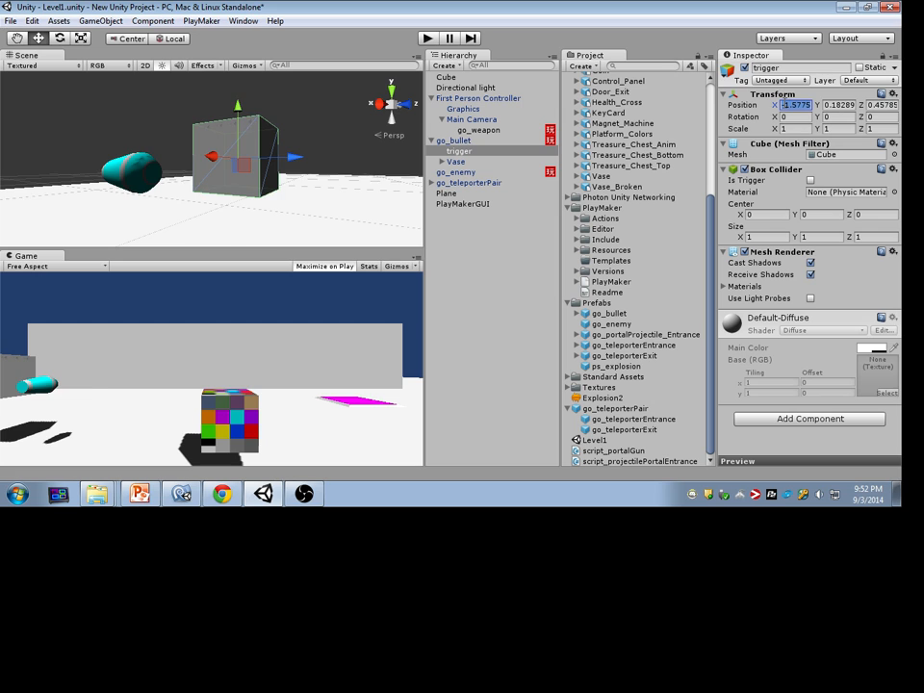
text(0)
key(Tab)
text(0)
key(Tab)
text(0)
alt+drag(243, 213, 353, 196)
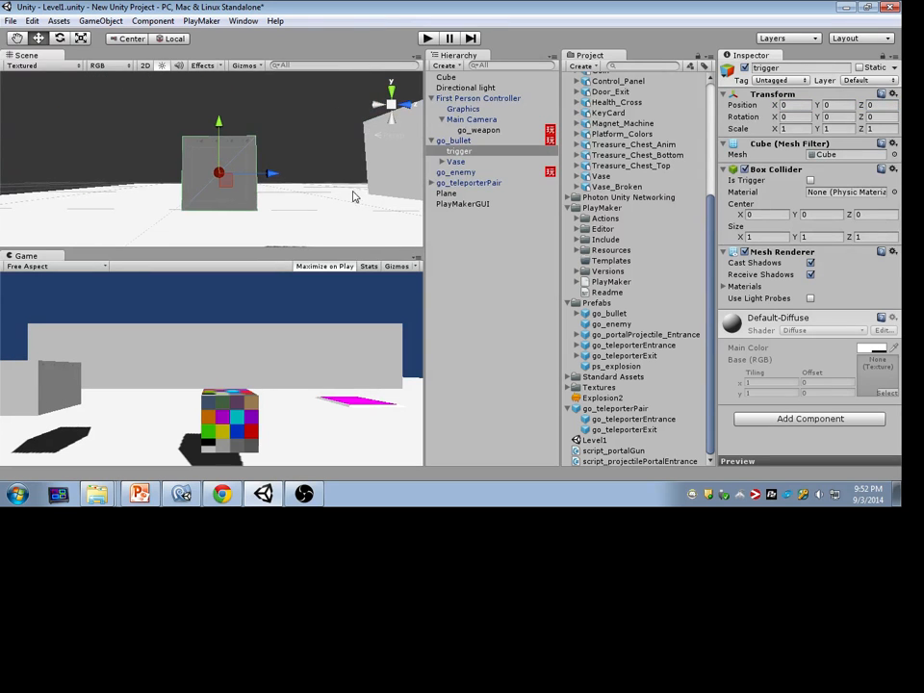
Turn off trigger's Mesh Renderer and scale trigger uniformly to about 0.85 around the bullet.
click(745, 251)
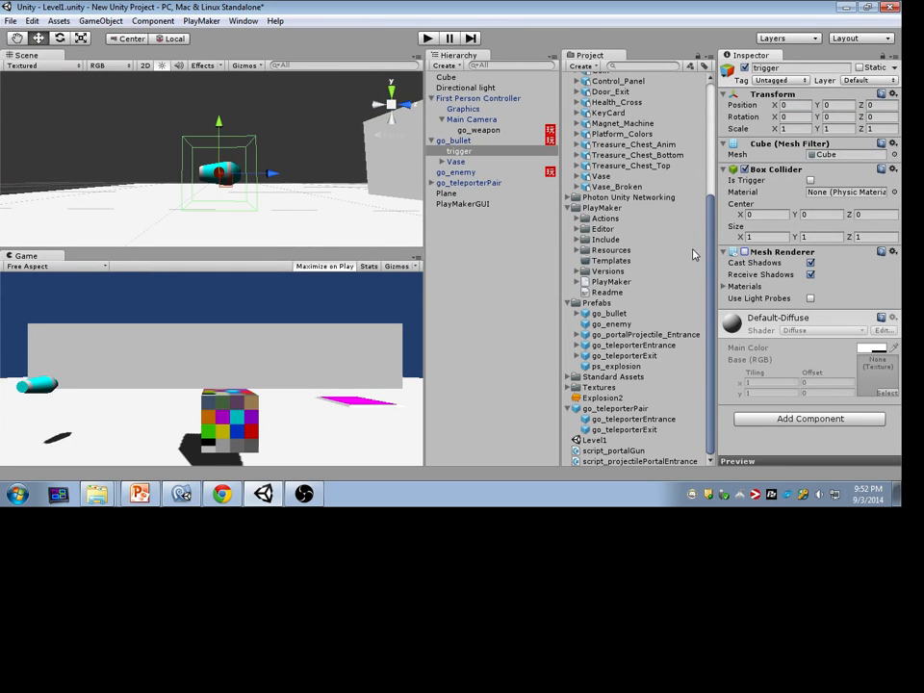
click(454, 139)
alt+drag(388, 165, 318, 190)
alt+right_drag(272, 122, 312, 163)
alt+drag(312, 163, 218, 137)
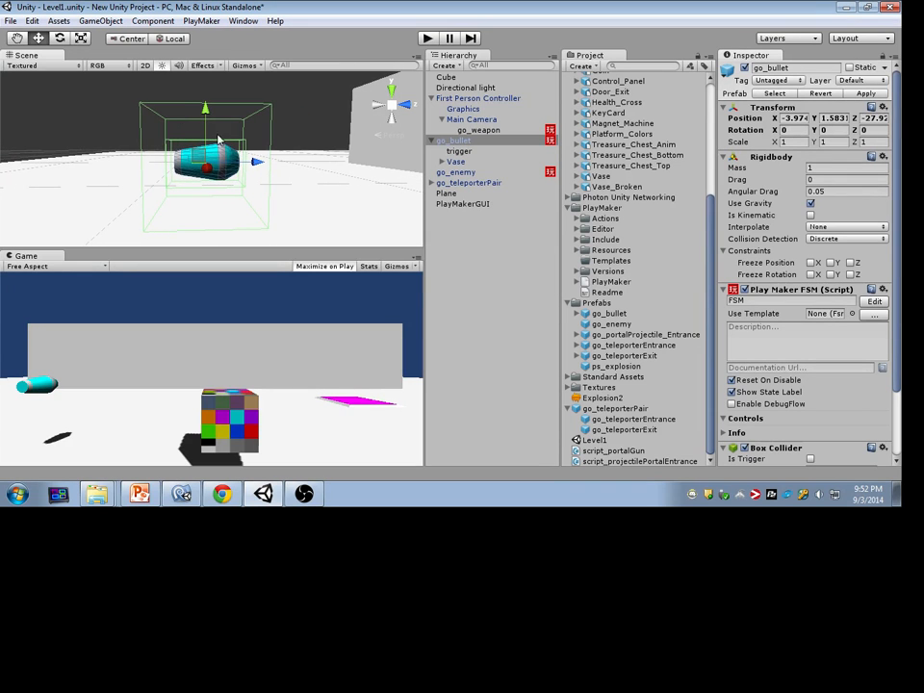
alt+drag(272, 171, 299, 160)
key(r)
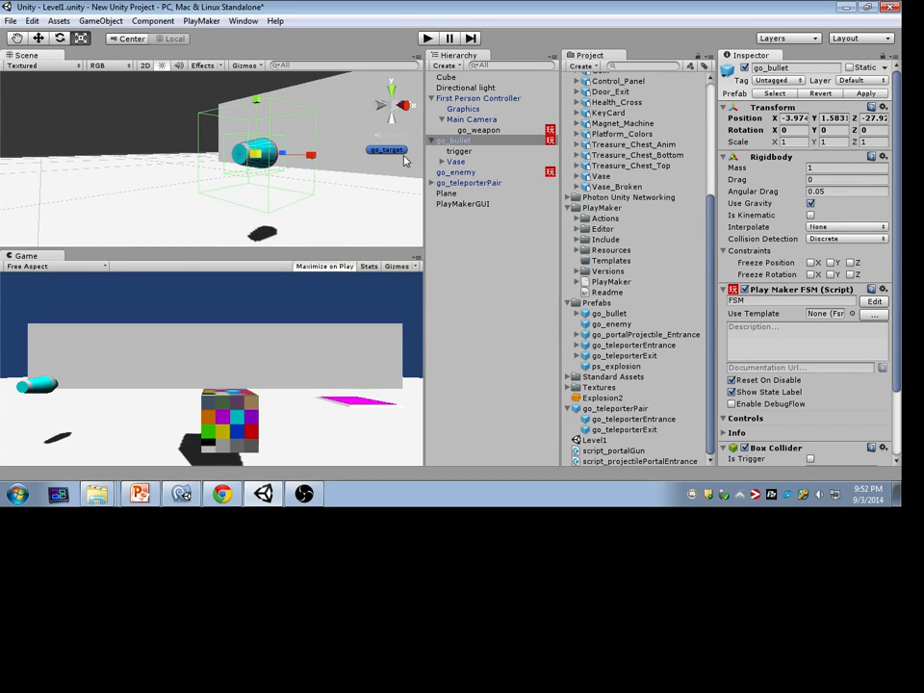
click(445, 152)
drag(258, 154, 254, 159)
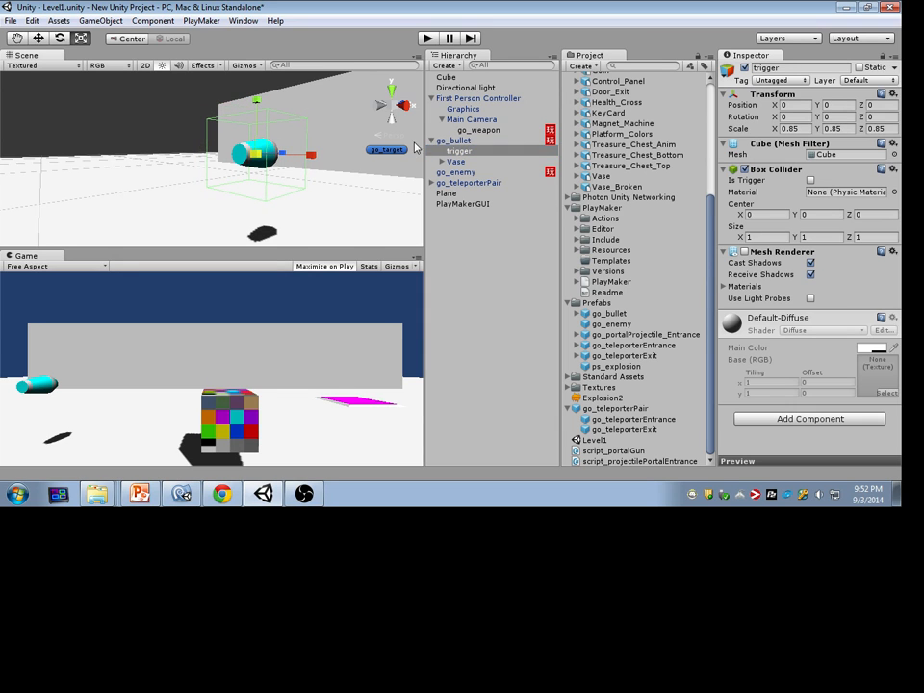
Stretch trigger along its Z axis to a scale of about 1.37 and compare its box with go_bullet's collider.
click(452, 141)
alt+drag(371, 148, 182, 139)
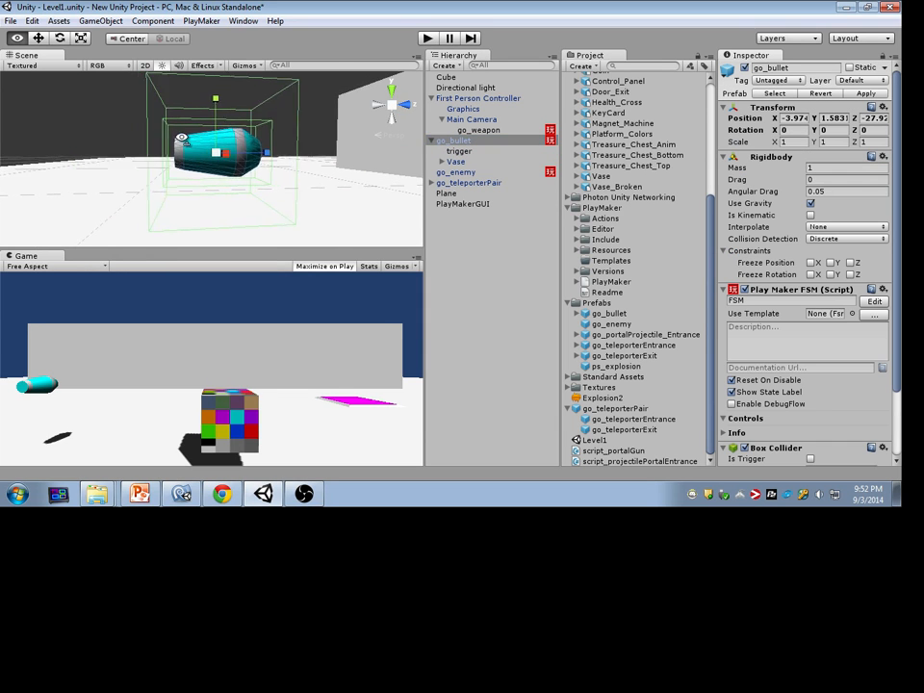
key(d)
right_drag(181, 138, 158, 136)
key(a)
key(w)
key(s)
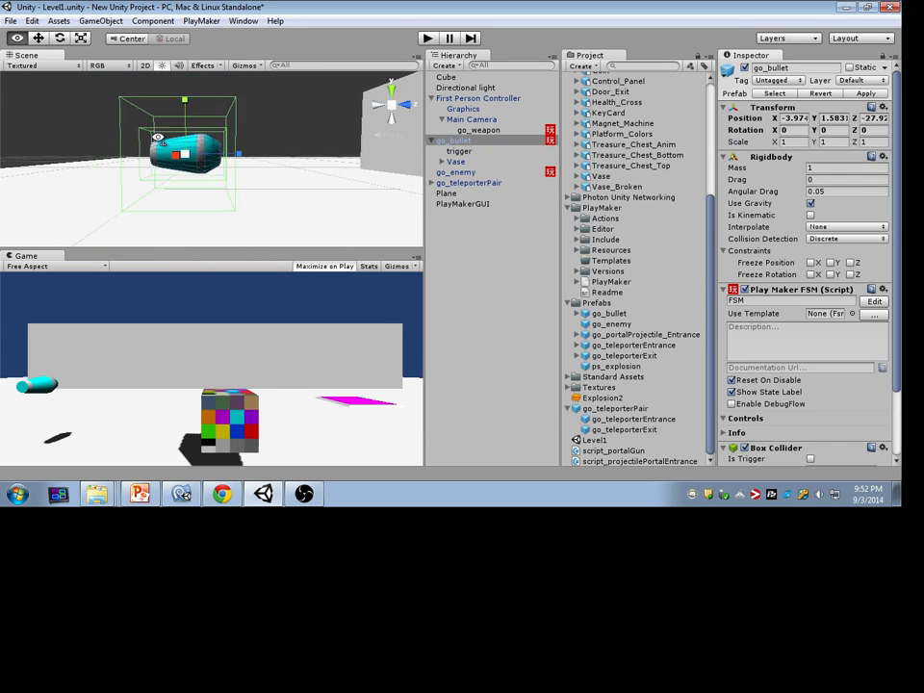
click(461, 151)
key(w)
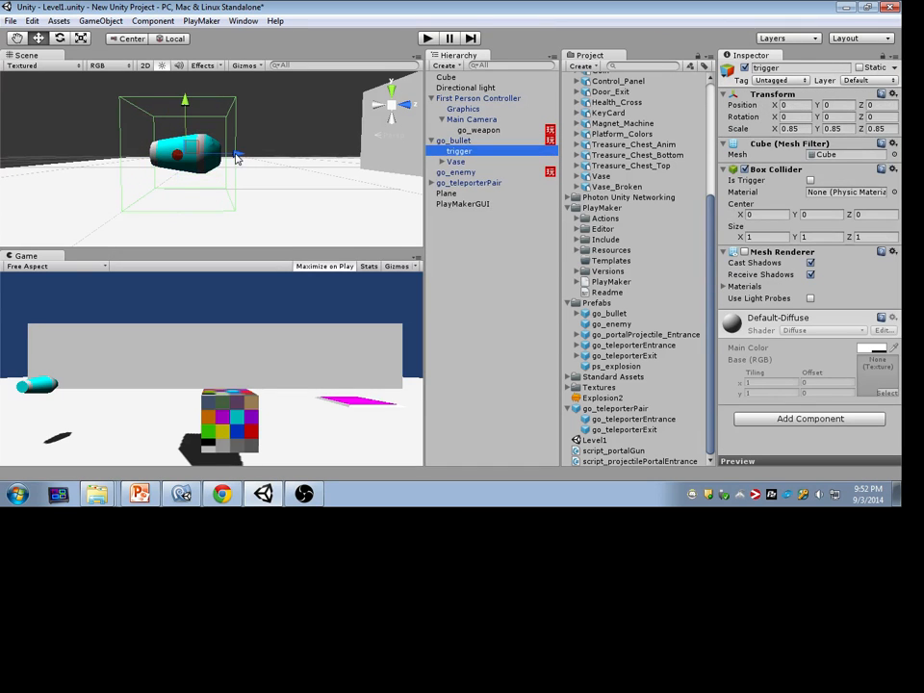
click(237, 157)
key(r)
drag(238, 155, 275, 160)
click(469, 145)
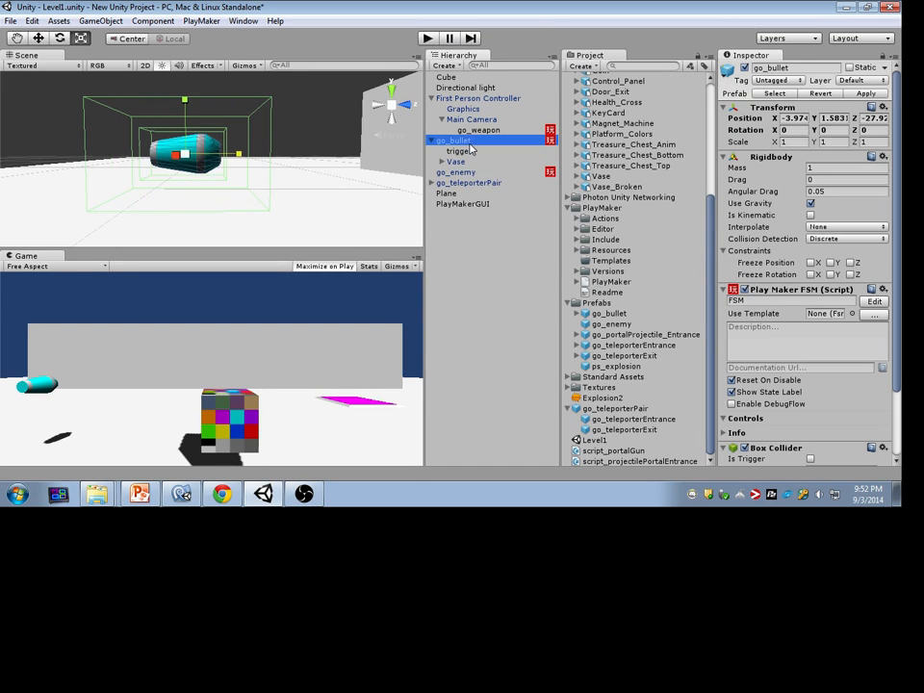
key(f)
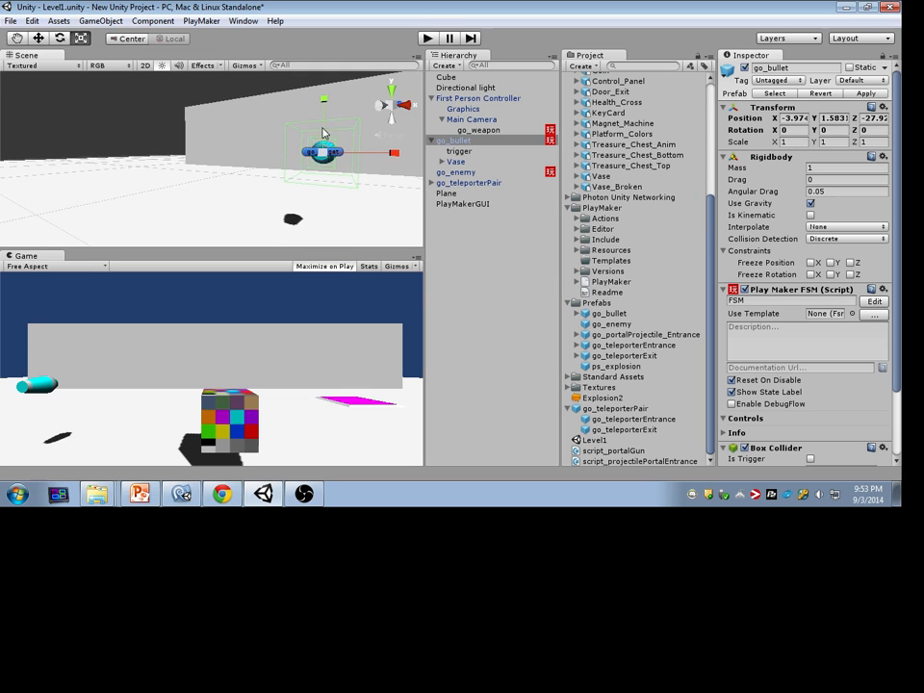
alt+drag(362, 177, 161, 178)
scroll(160, 181, down, 3)
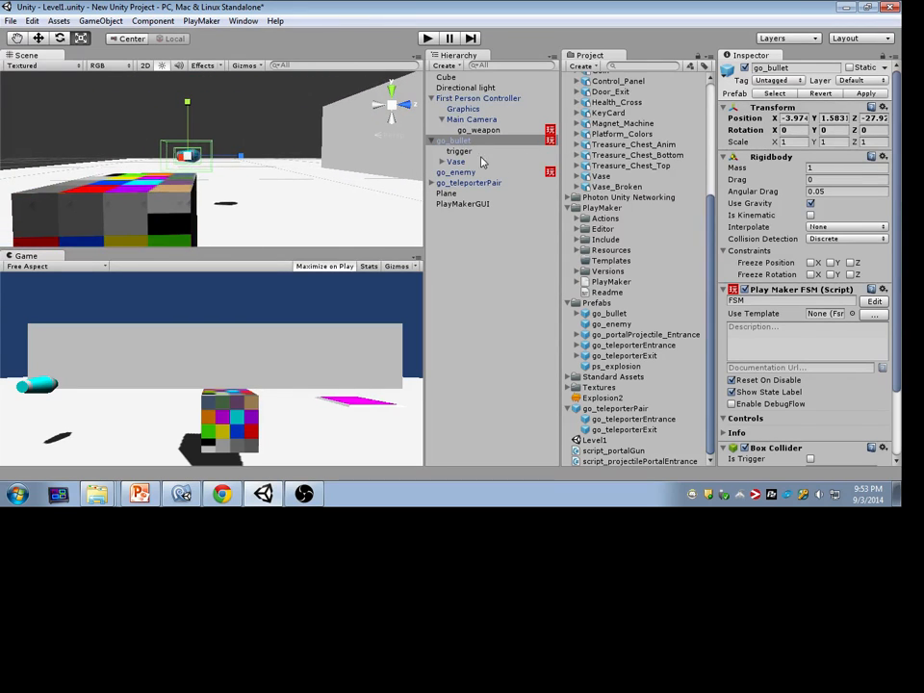
Add a PlayMakerFSM component to the trigger object.
click(460, 151)
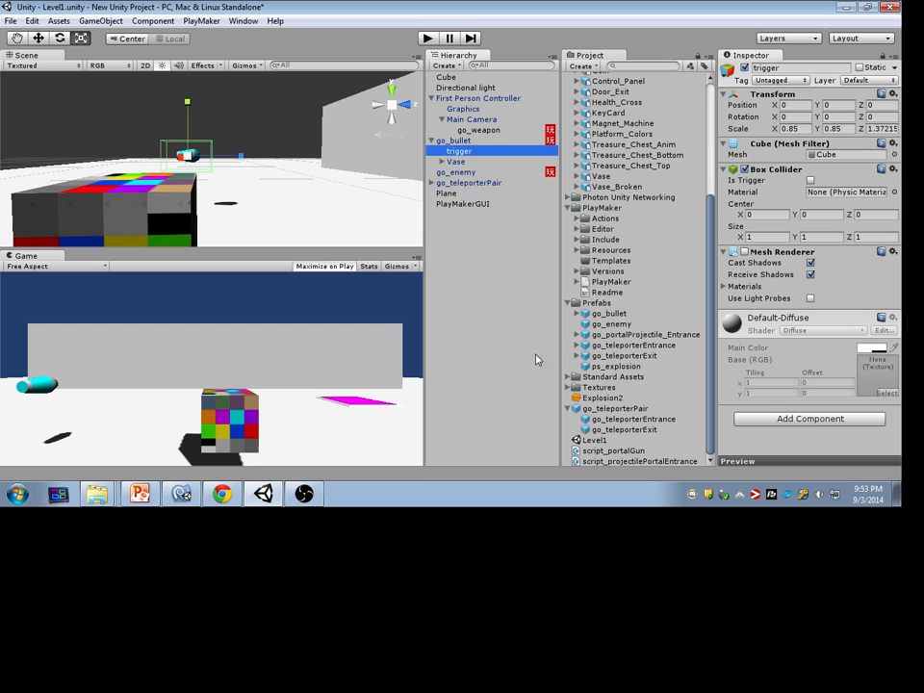
click(756, 419)
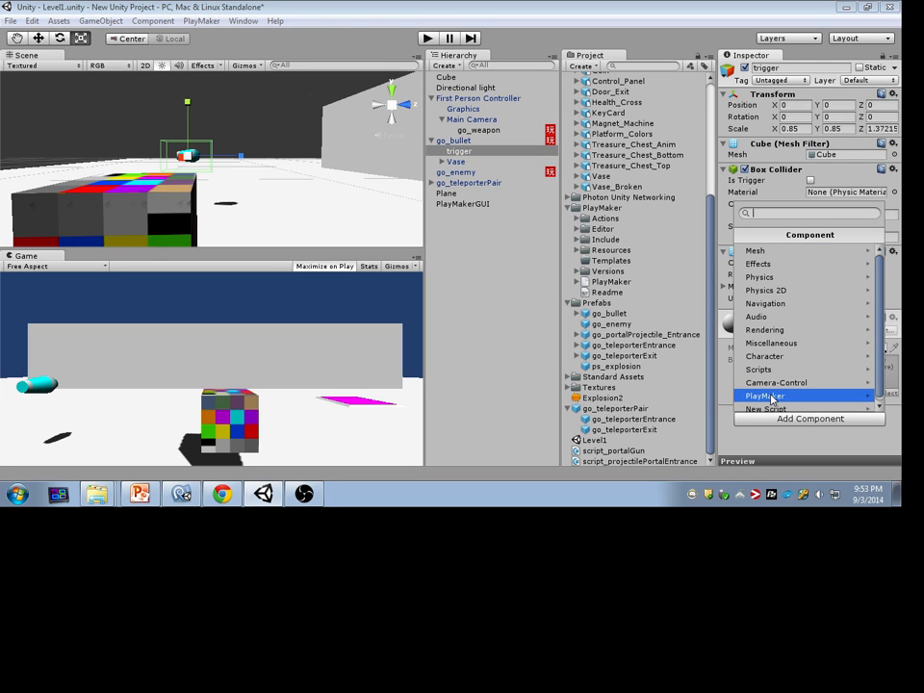
click(771, 396)
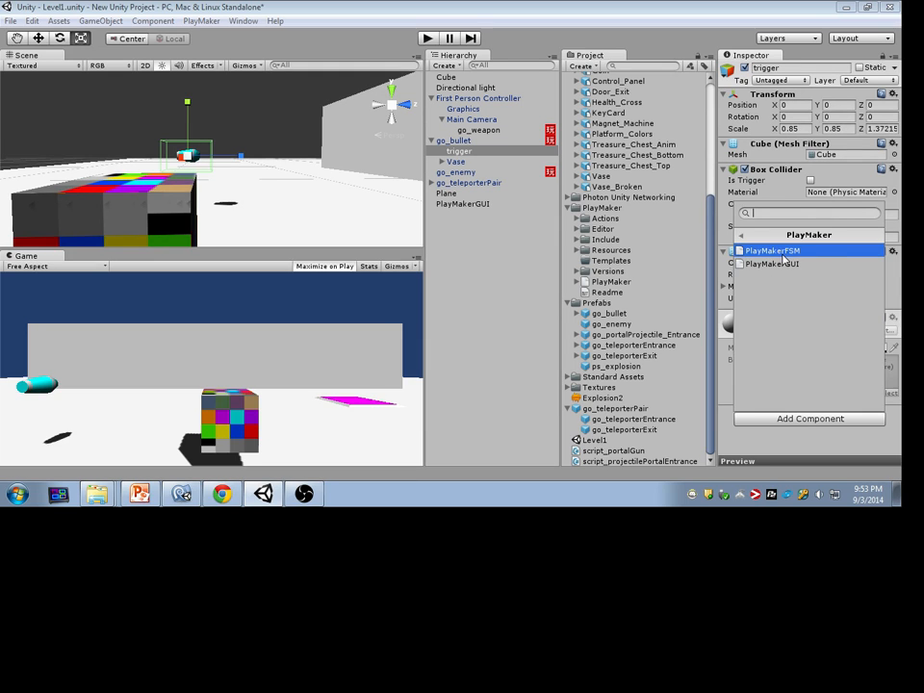
click(770, 251)
click(481, 153)
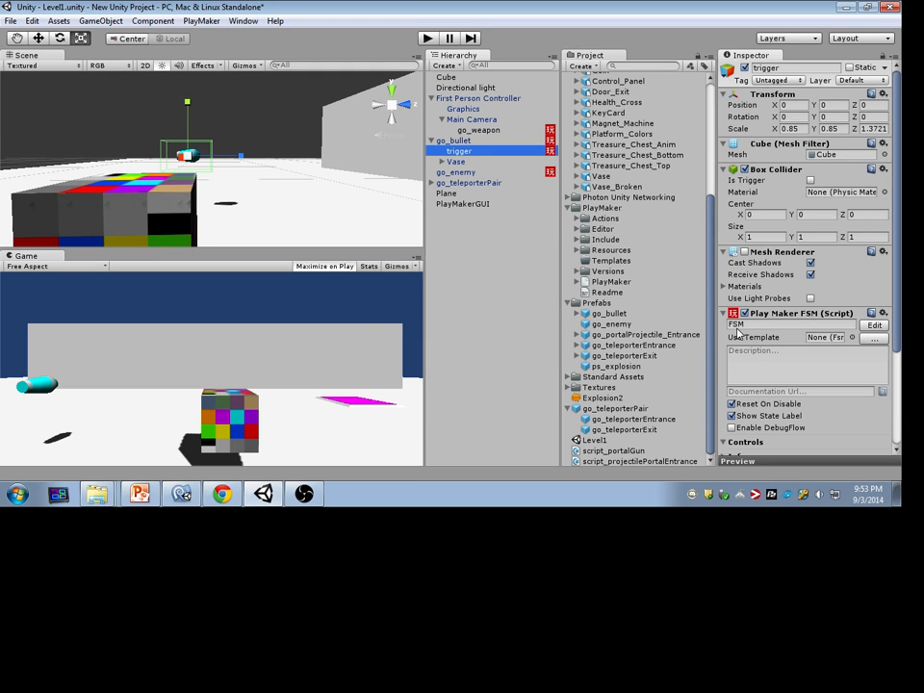
click(472, 142)
click(478, 153)
click(477, 143)
click(478, 151)
click(481, 143)
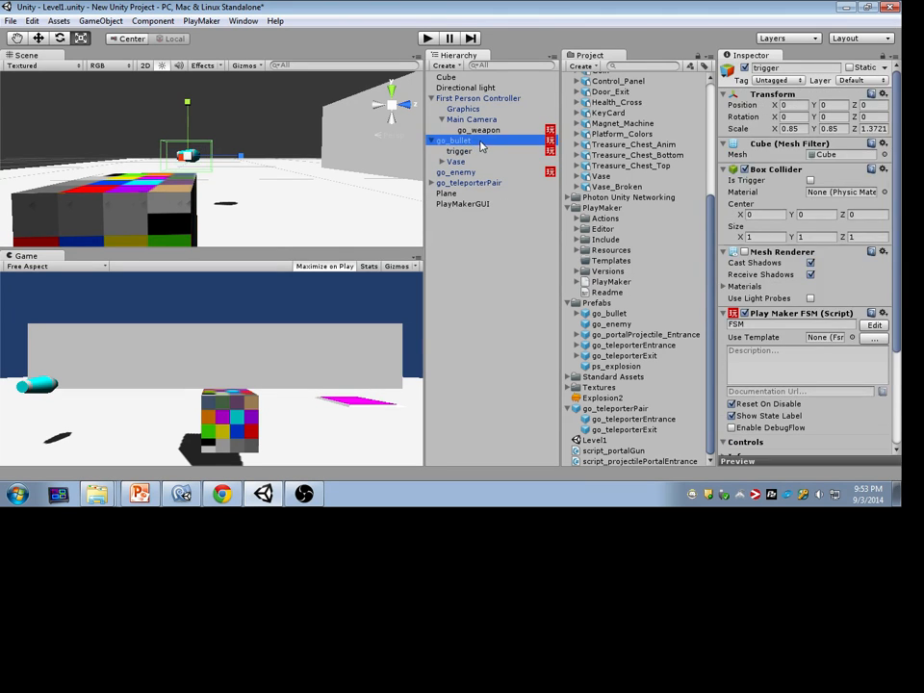
Open trigger's FSM for editing and add a second state below State 1.
click(487, 151)
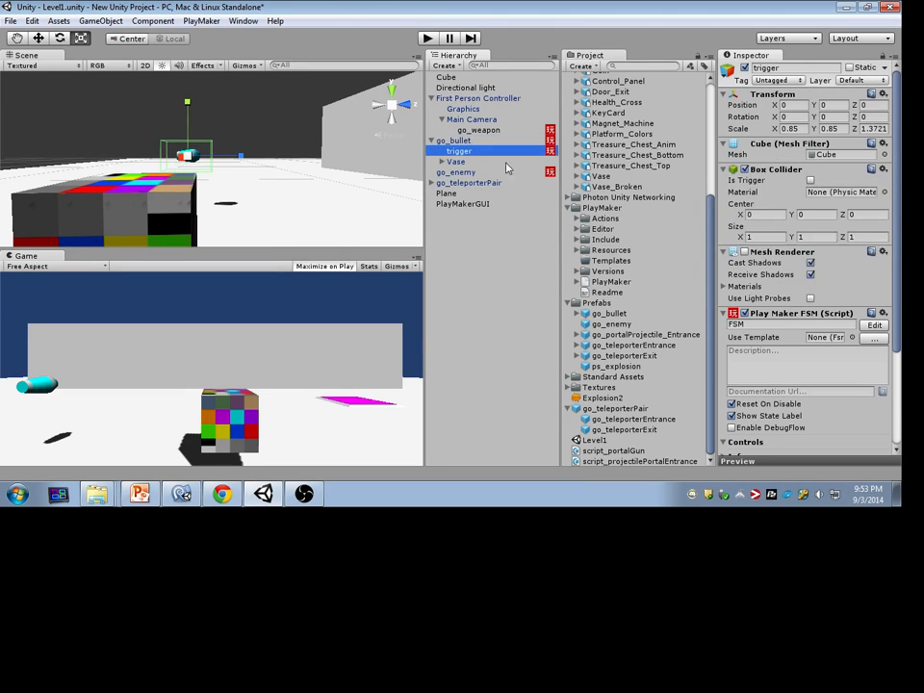
click(873, 325)
drag(595, 192, 694, 214)
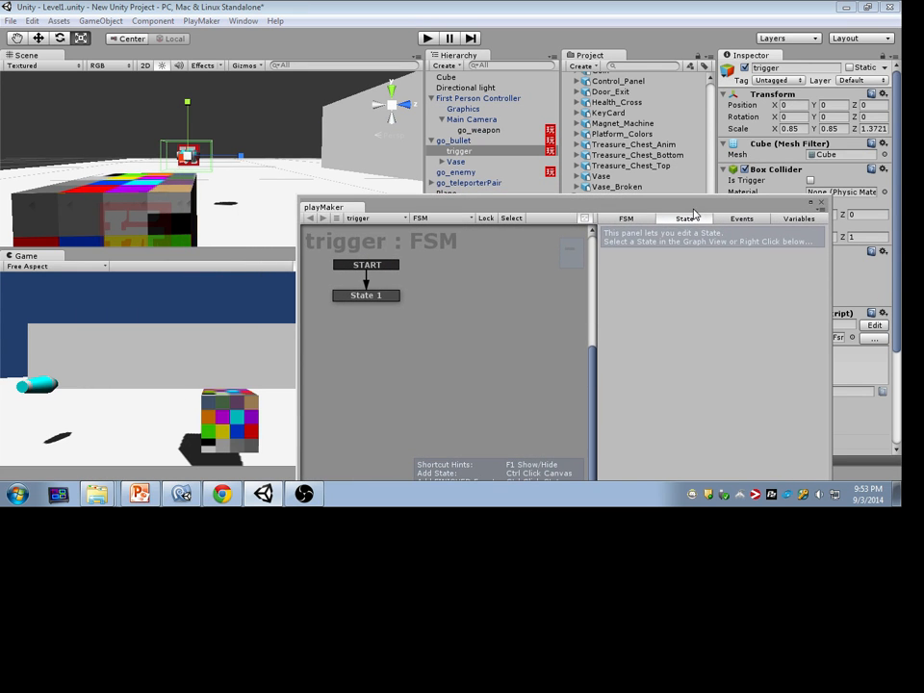
click(366, 295)
drag(491, 205, 409, 139)
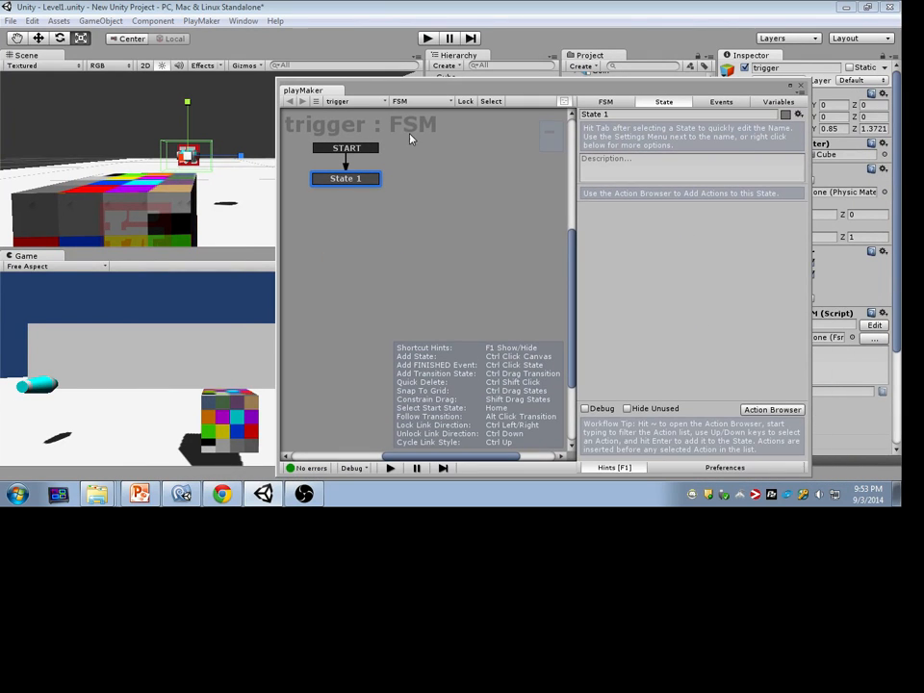
ctrl+click(333, 214)
drag(384, 219, 364, 216)
Rename State 1 of trigger's FSM as Flying Through the Air.
click(371, 177)
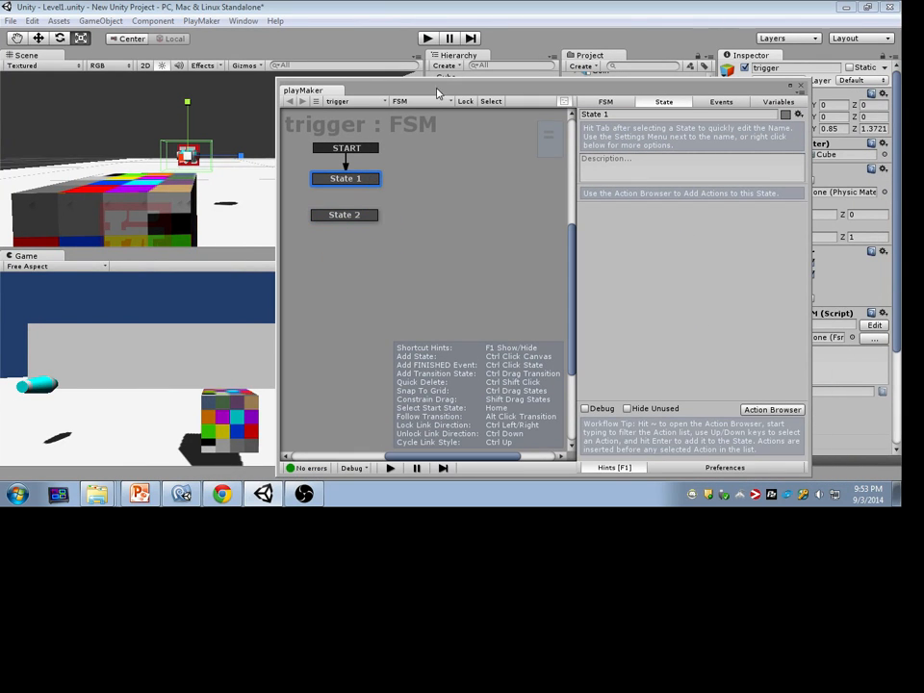
drag(437, 92, 438, 118)
key(Tab)
text(W)
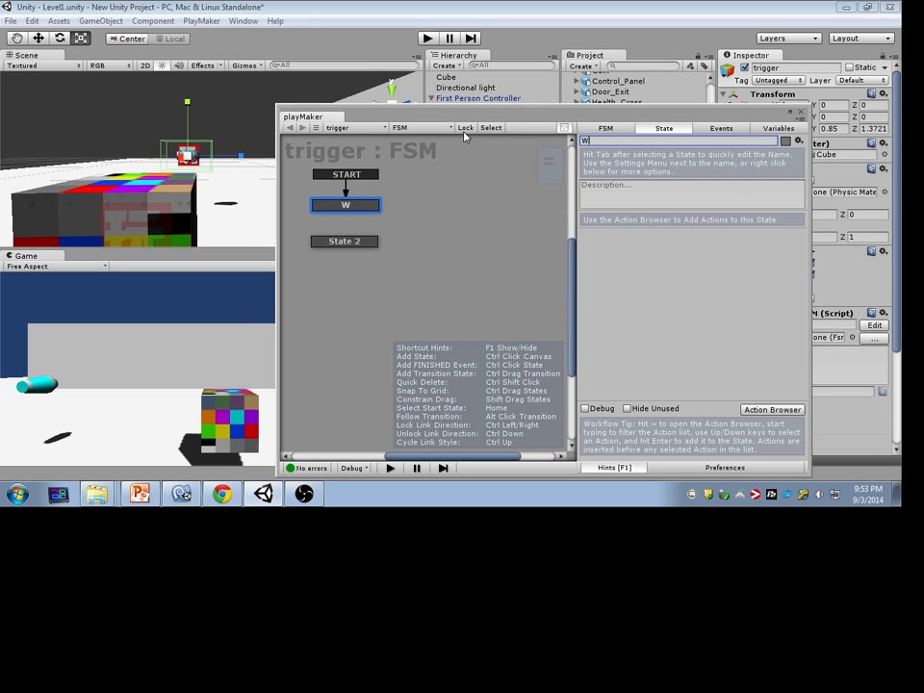
text(ai)
key(BackSpace)
key(BackSpace)
key(BackSpace)
text(Flying TH)
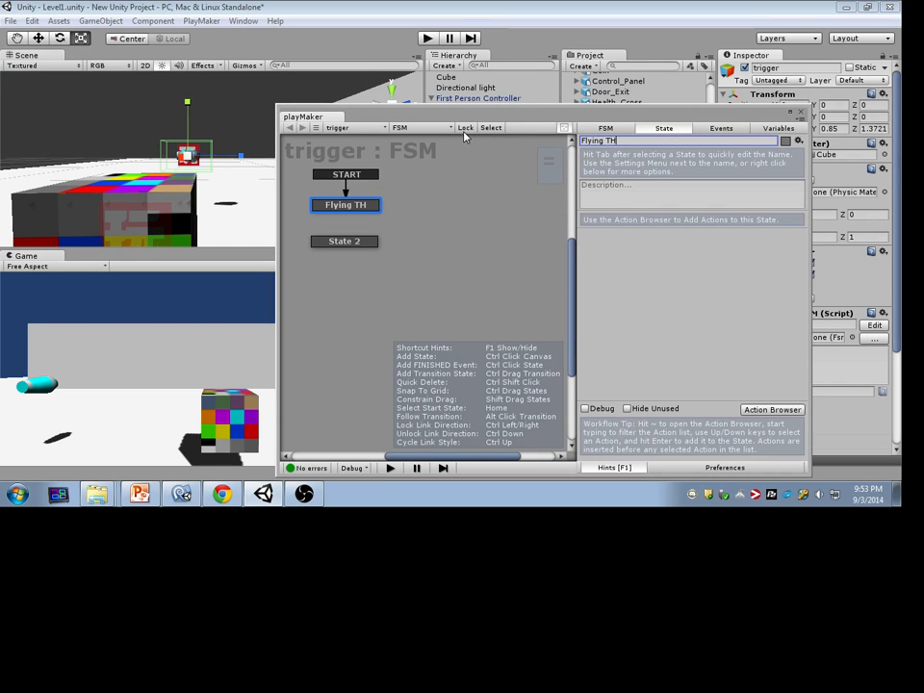
key(BackSpace)
text(hrough)
key(BackSpace)
key(BackSpace)
key(BackSpace)
key(BackSpace)
key(BackSpace)
key(BackSpace)
key(BackSpace)
key(BackSpace)
text(Through the Air)
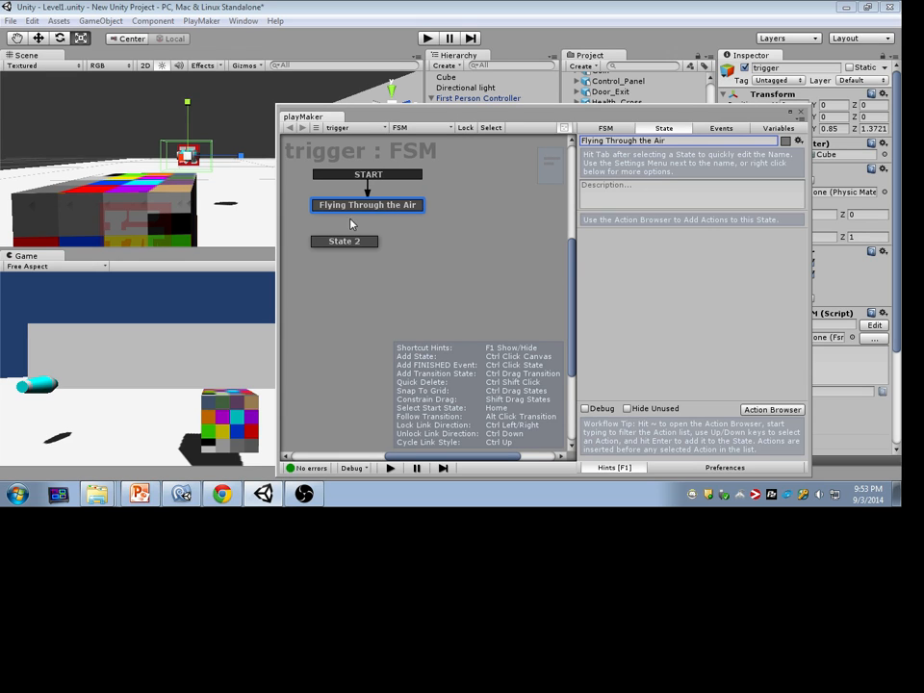
Rename State 2 as Hit Something and centre it below the Flying Through the Air state.
drag(346, 241, 374, 242)
text(Hit Something)
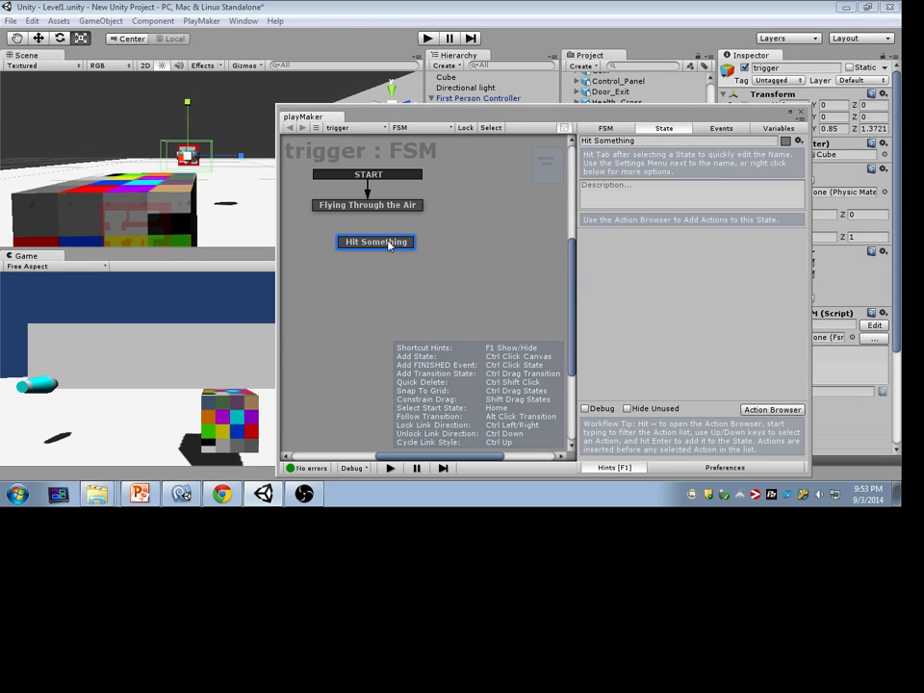
drag(389, 245, 384, 247)
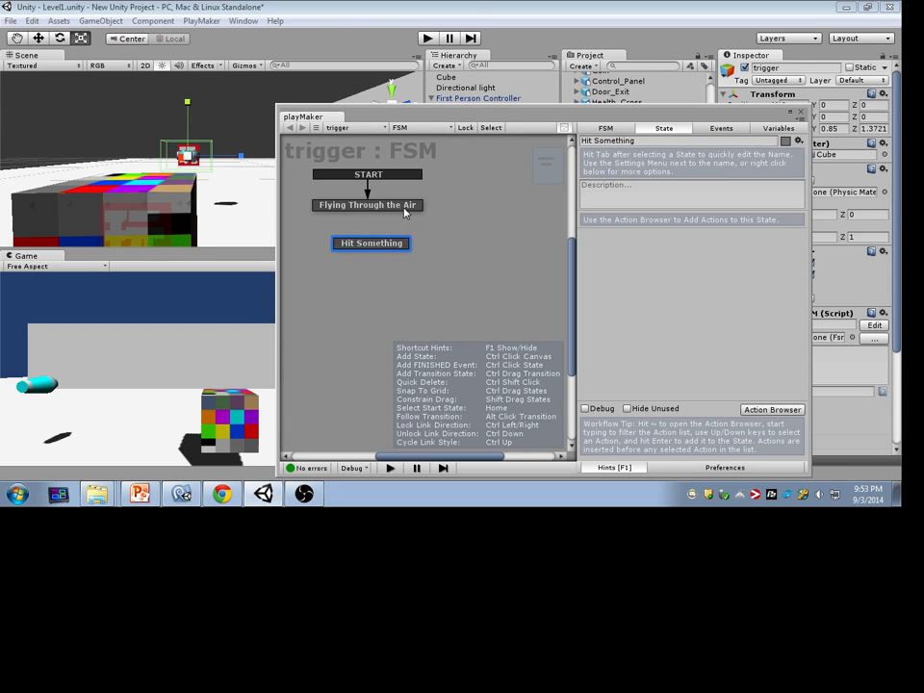
Add a Trigger Event action to the Flying Through the Air state and close the action browser.
click(406, 207)
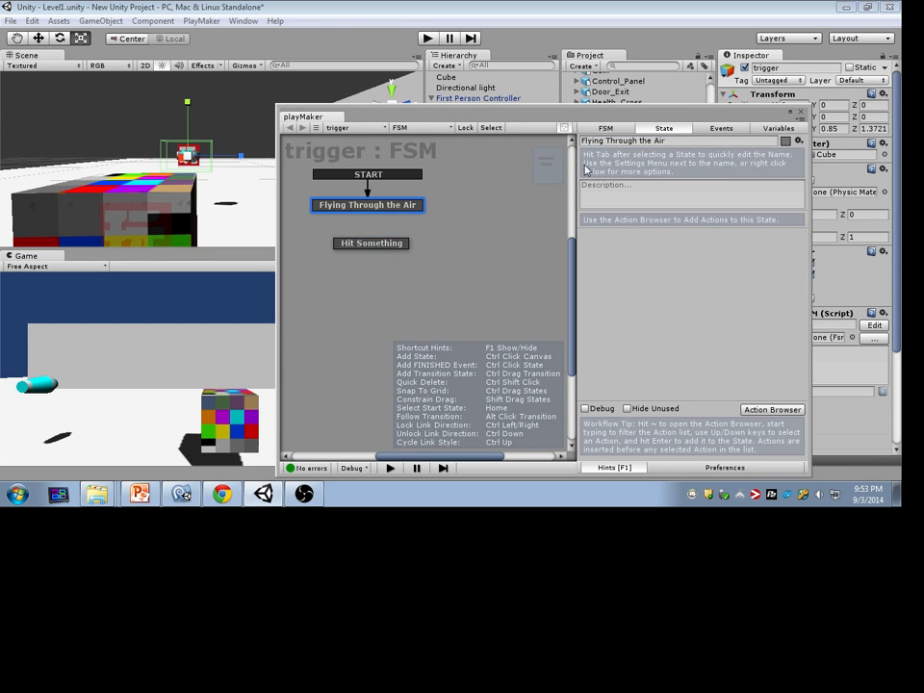
drag(612, 120, 603, 87)
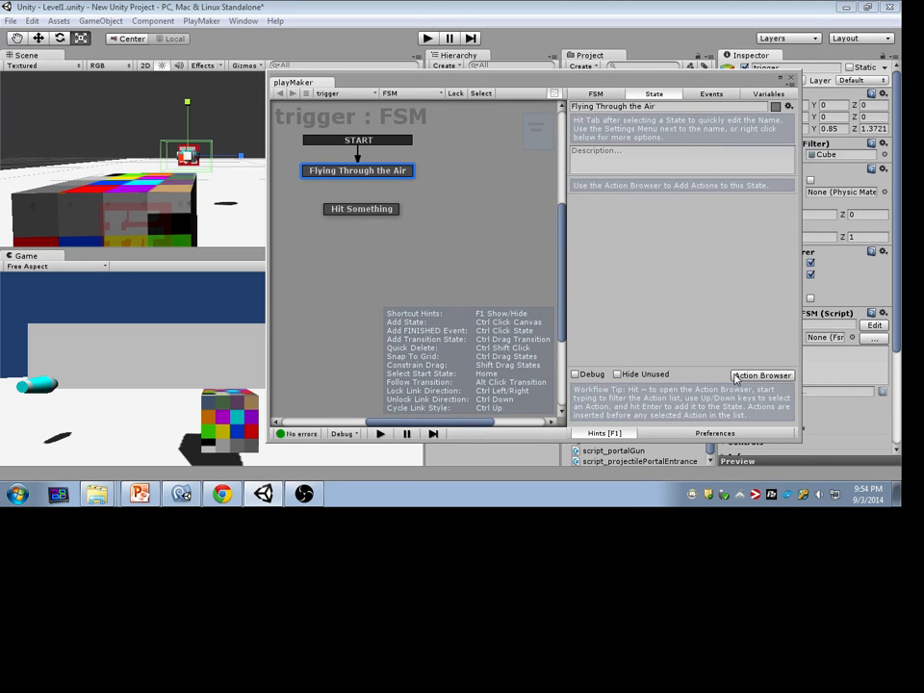
key(grave)
text(T)
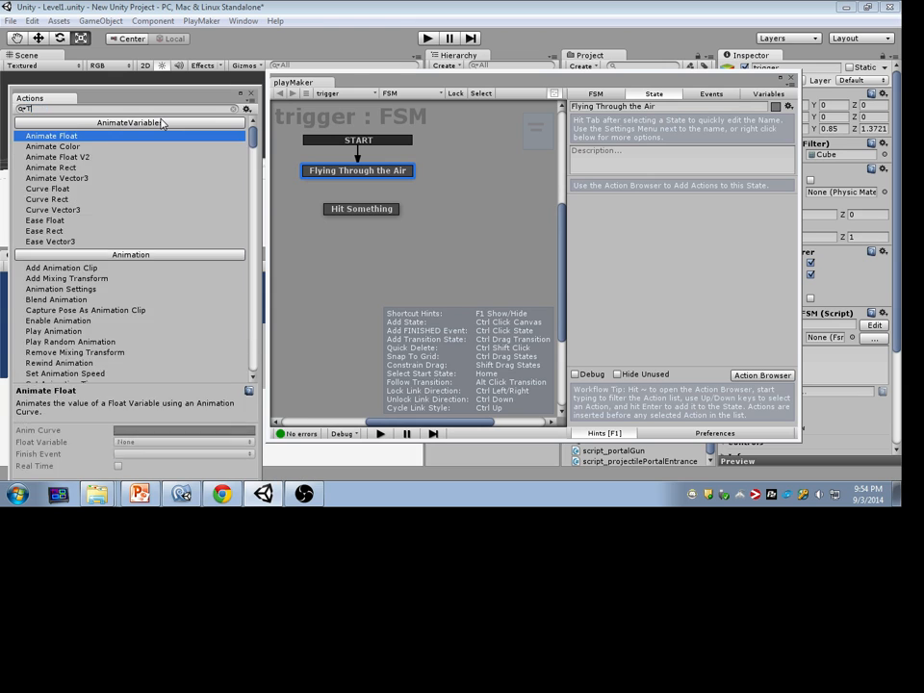
text(rigger eve)
key(Return)
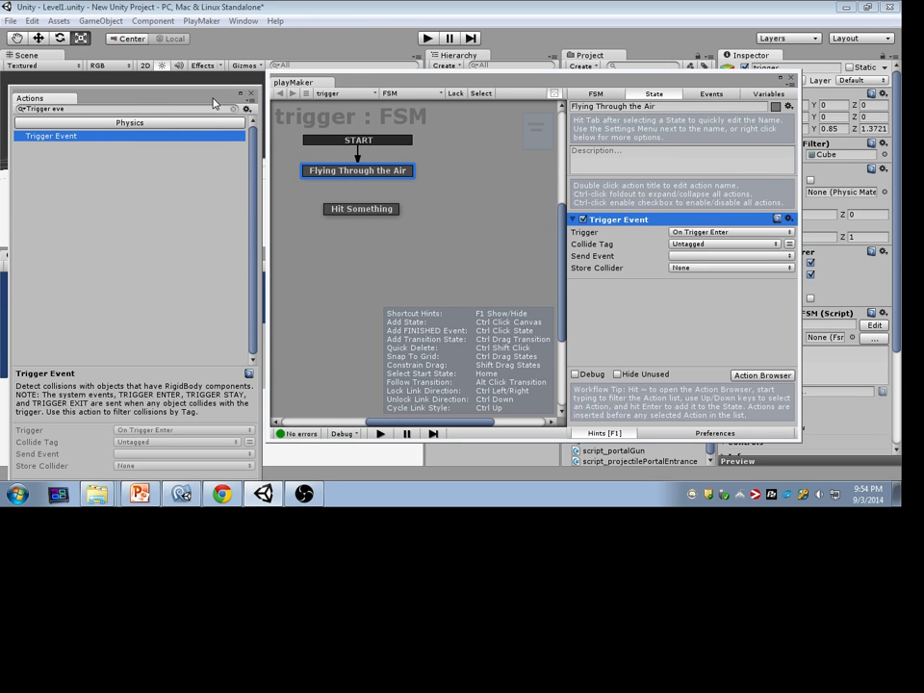
click(251, 92)
drag(369, 83, 376, 107)
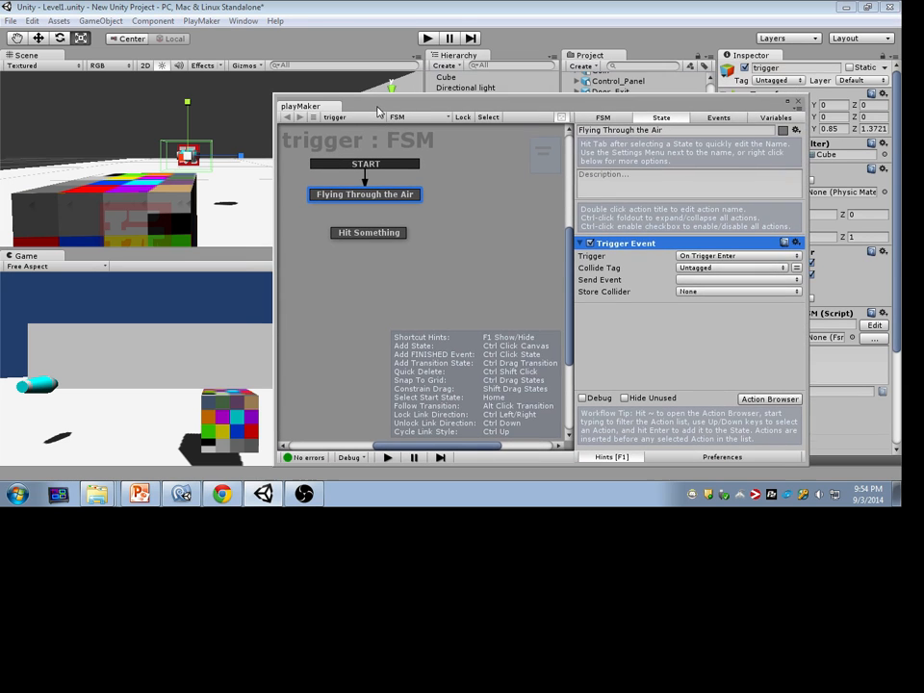
Set the Trigger Event action's Collide Tag to Enemy.
click(747, 268)
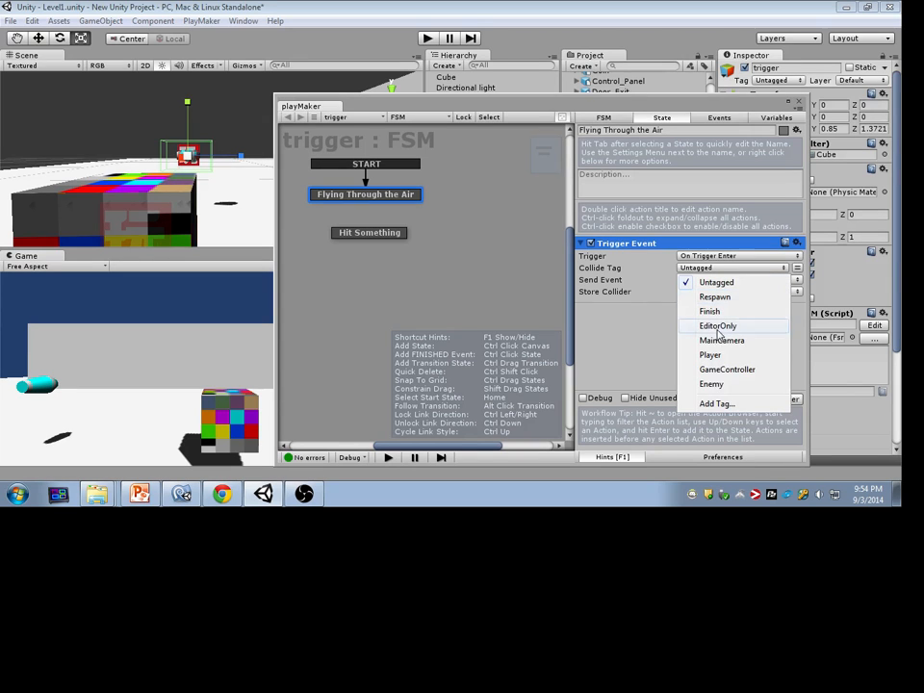
click(609, 266)
click(698, 267)
click(713, 386)
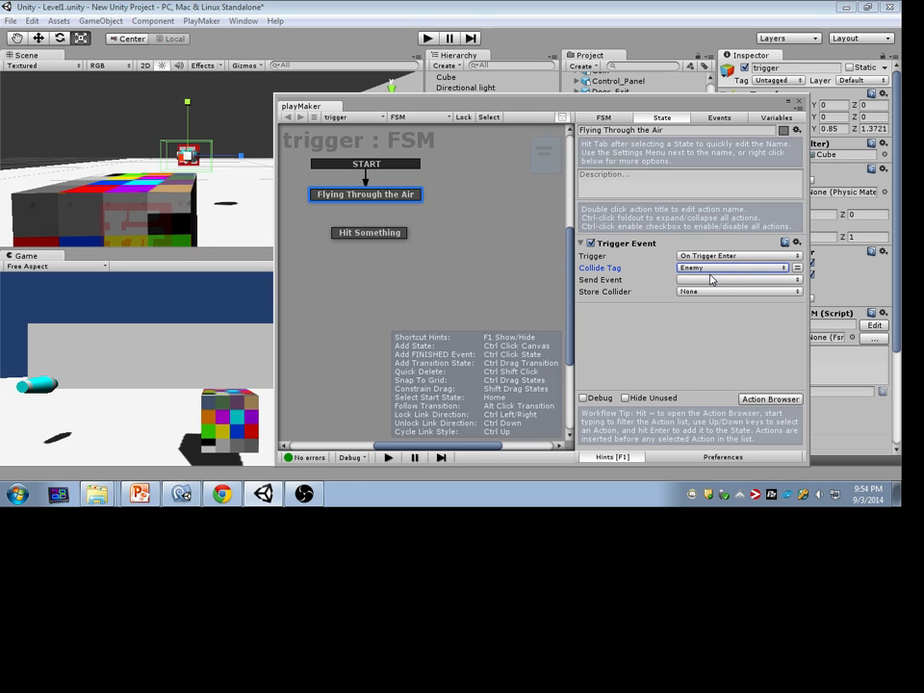
Create an FSM event named Hit Enemy and assign it as the Trigger Event action's Send Event.
click(710, 119)
click(639, 374)
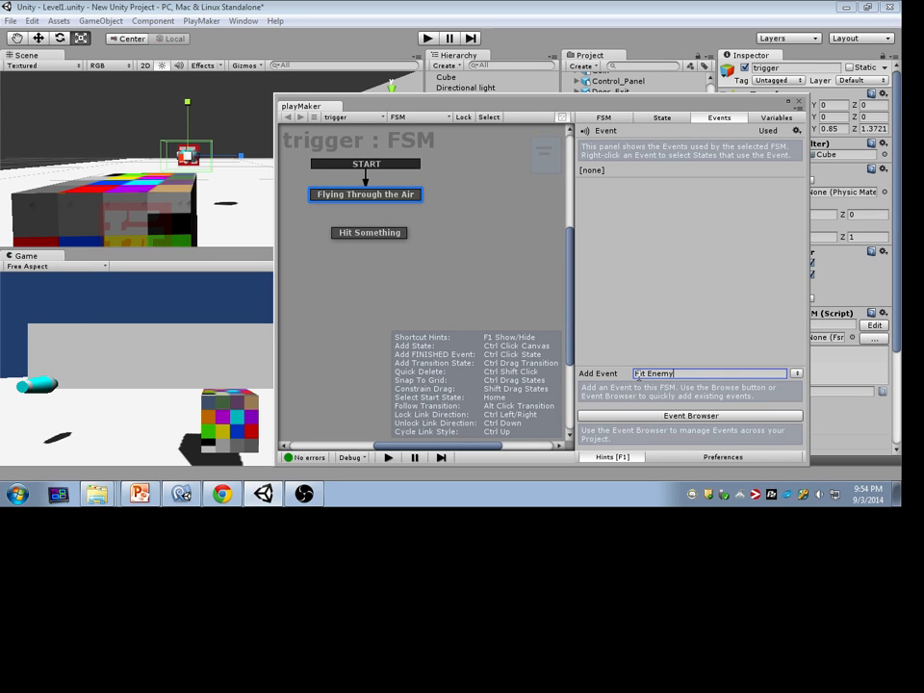
key(Return)
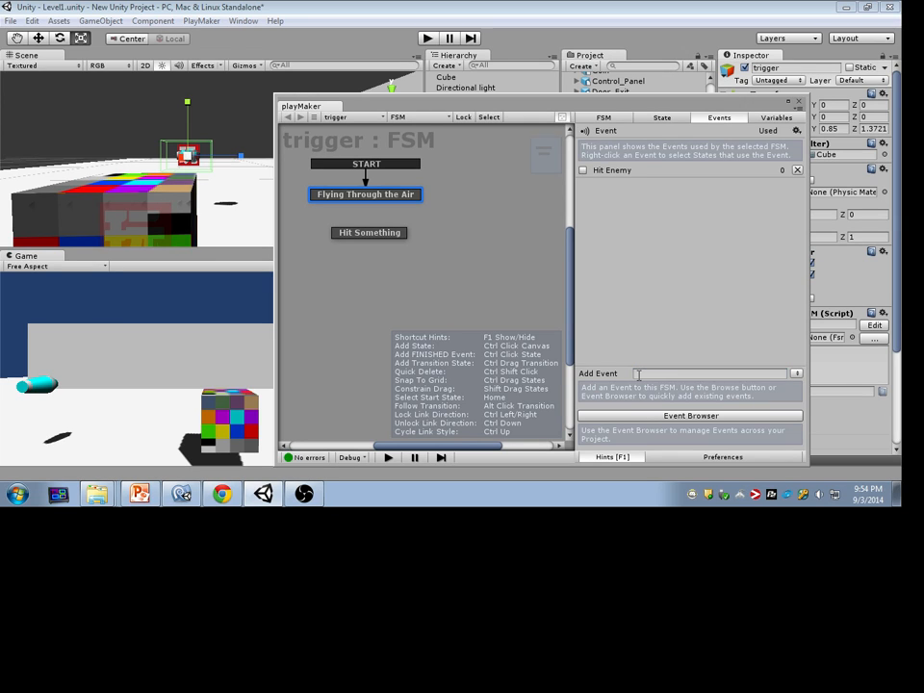
click(662, 117)
click(738, 279)
click(703, 307)
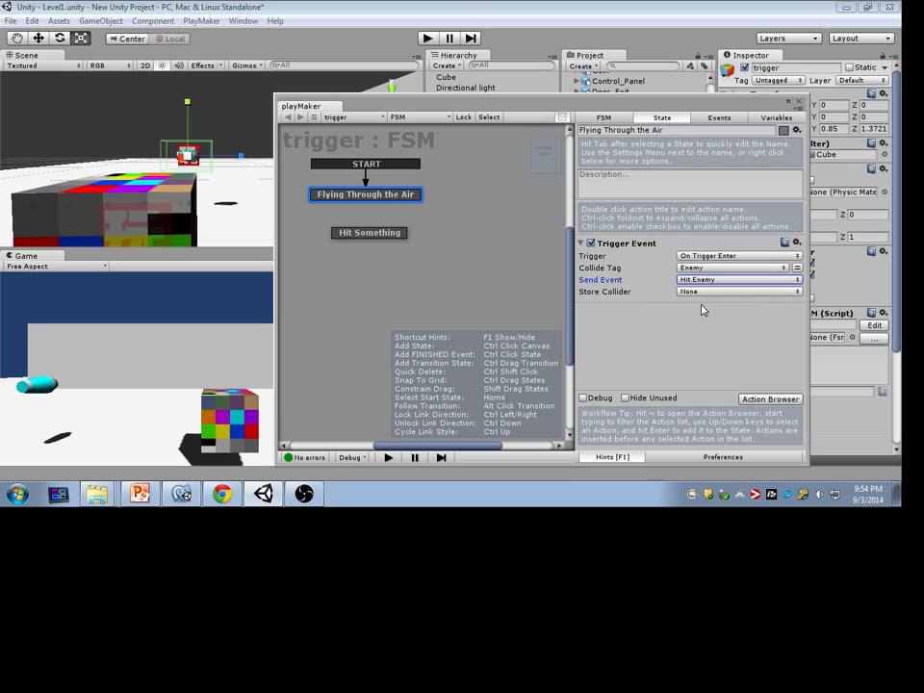
Add a Hit Enemy transition to the Flying Through the Air state.
right_click(337, 195)
mouse_move(385, 204)
click(506, 204)
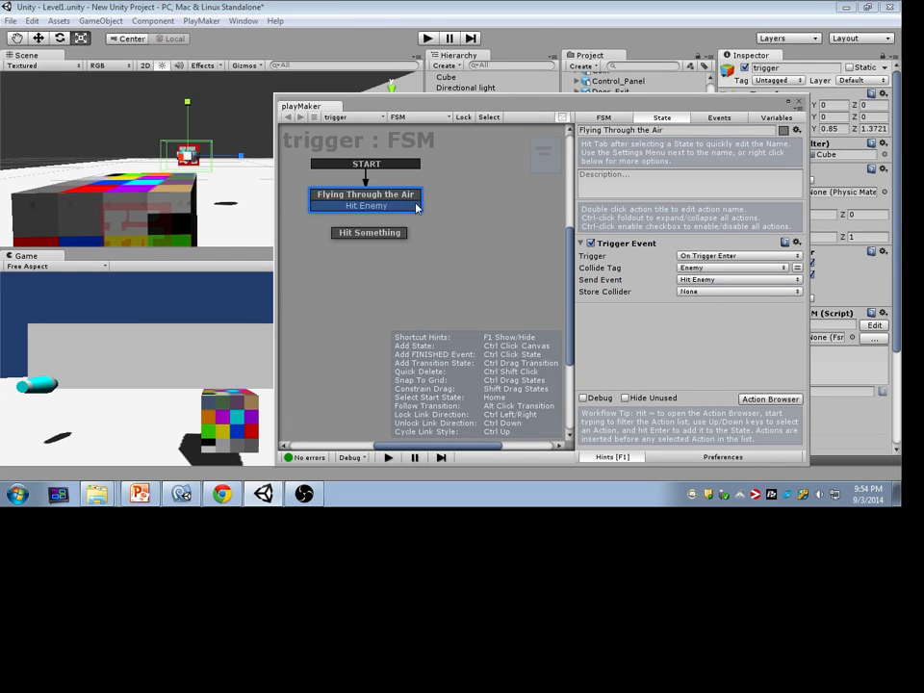
Connect the Hit Enemy transition of the Flying Through the Air state to the Hit Something state.
drag(416, 207, 371, 233)
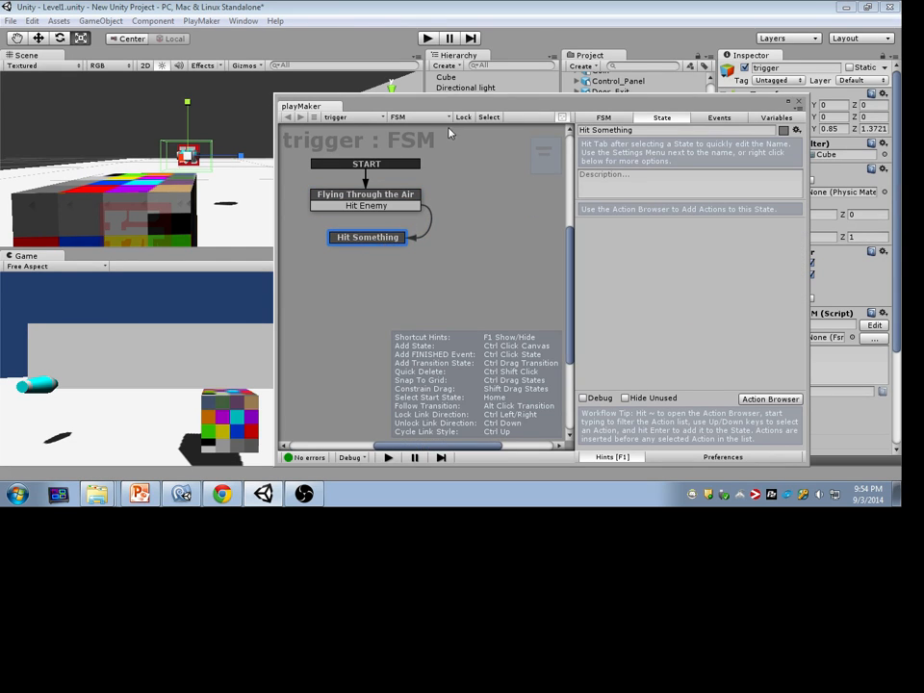
drag(456, 109, 406, 96)
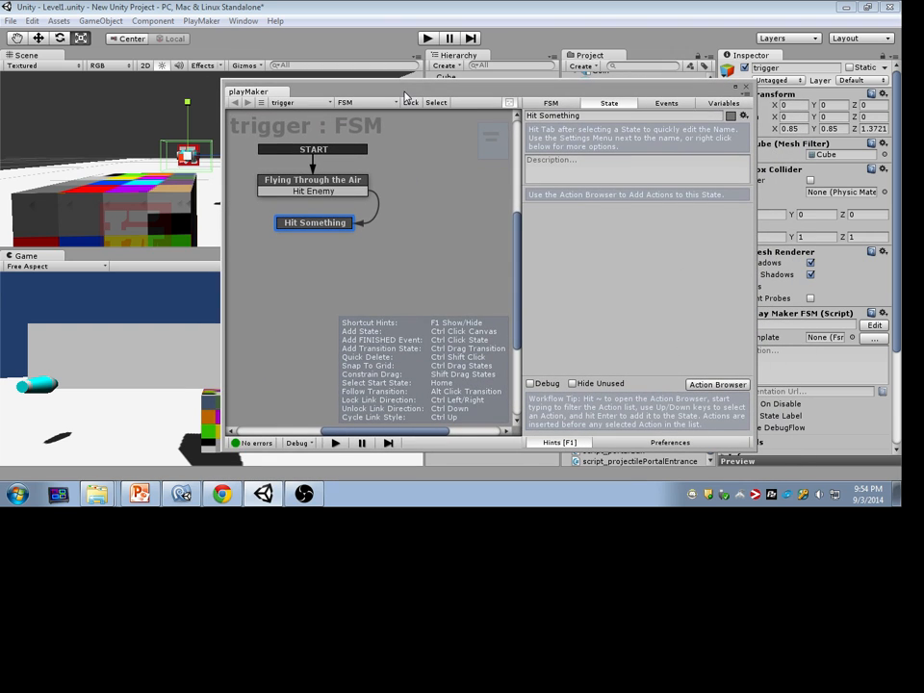
Create a GameObject variable named Enemy in the trigger object's FSM.
click(337, 180)
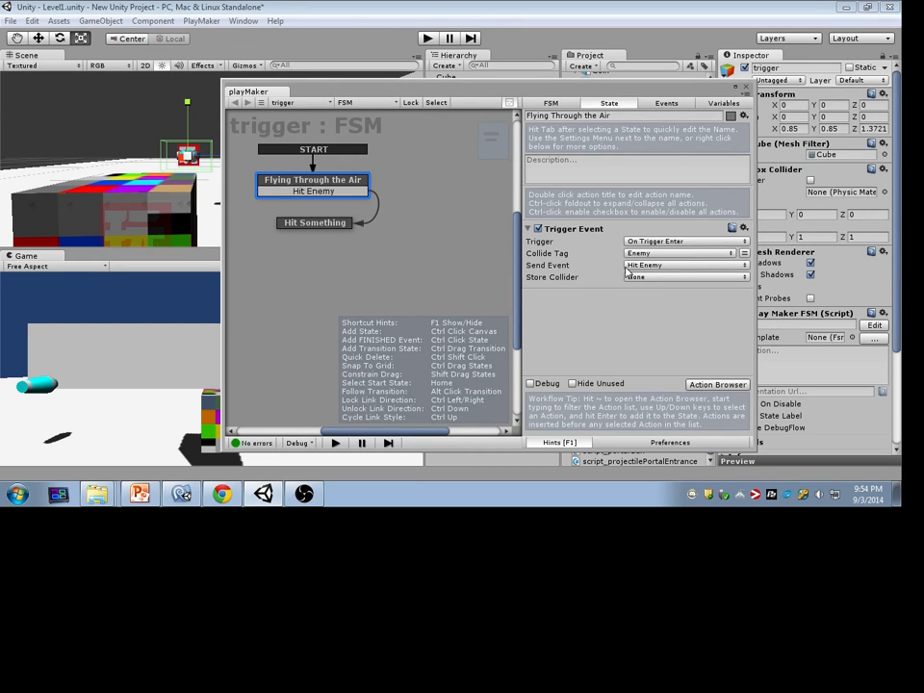
click(720, 104)
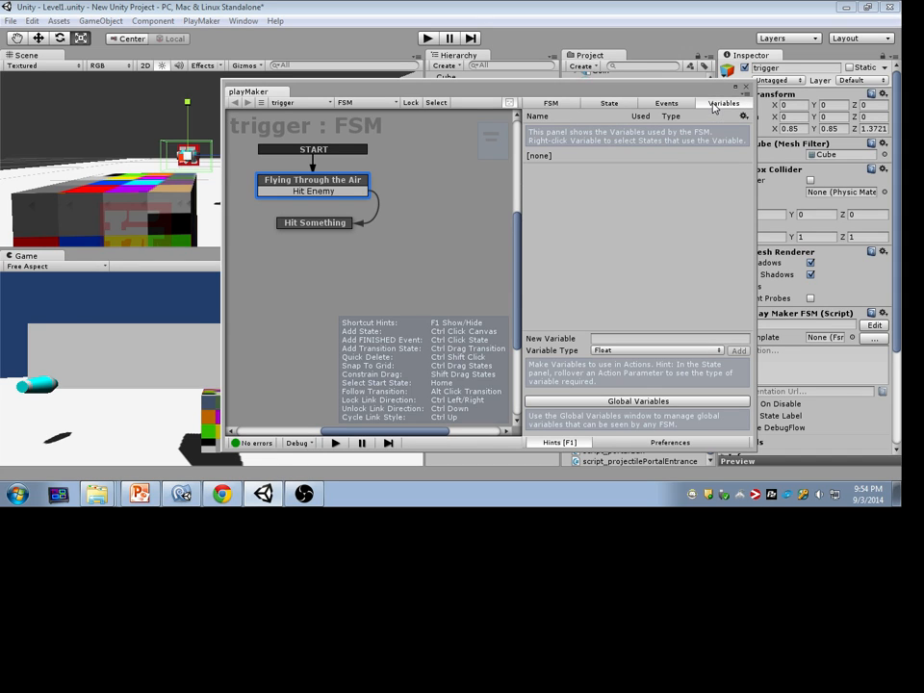
click(626, 339)
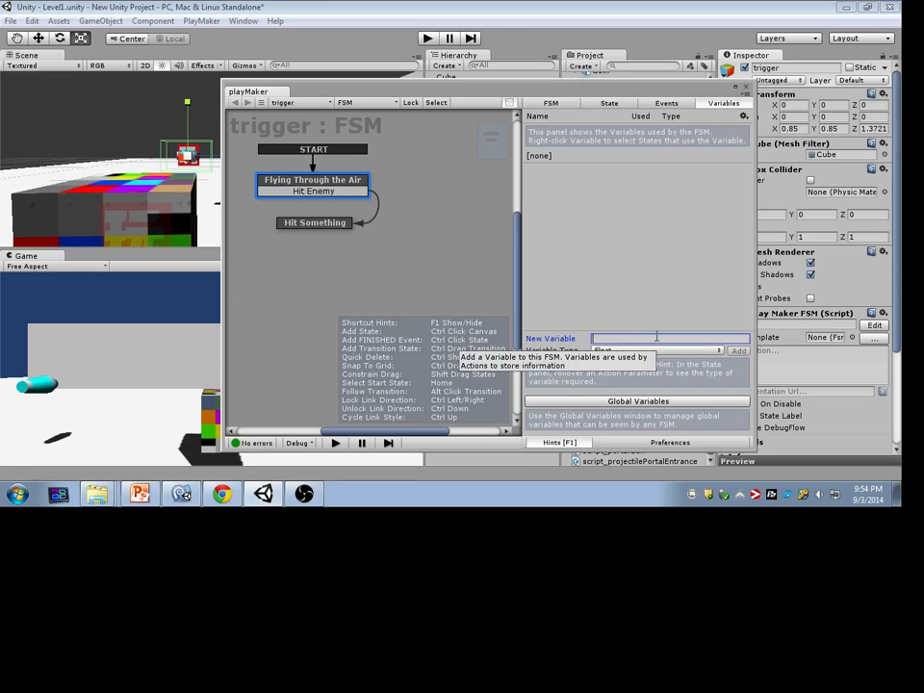
click(664, 351)
click(659, 217)
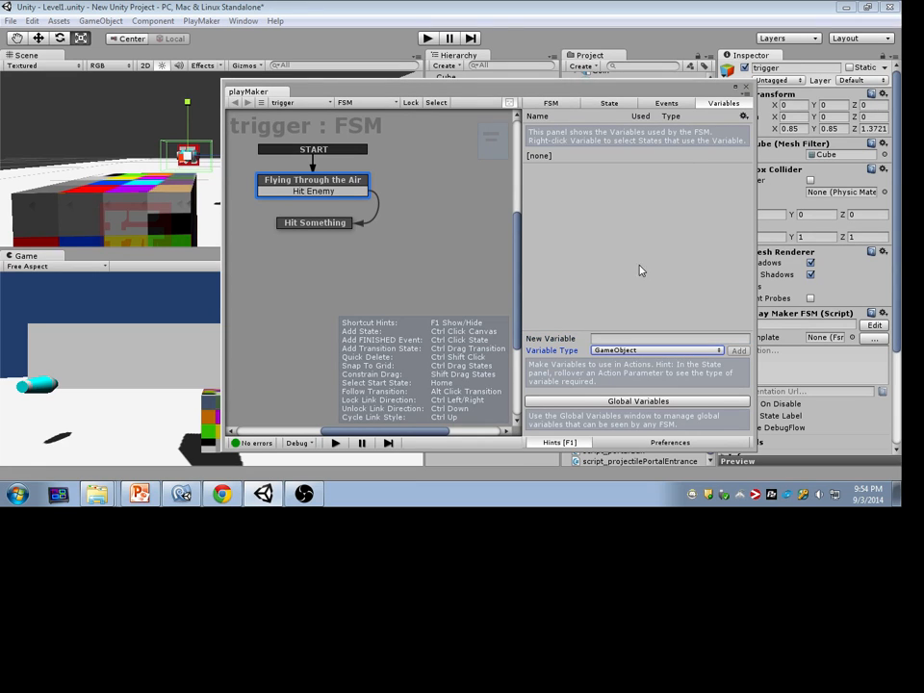
click(626, 338)
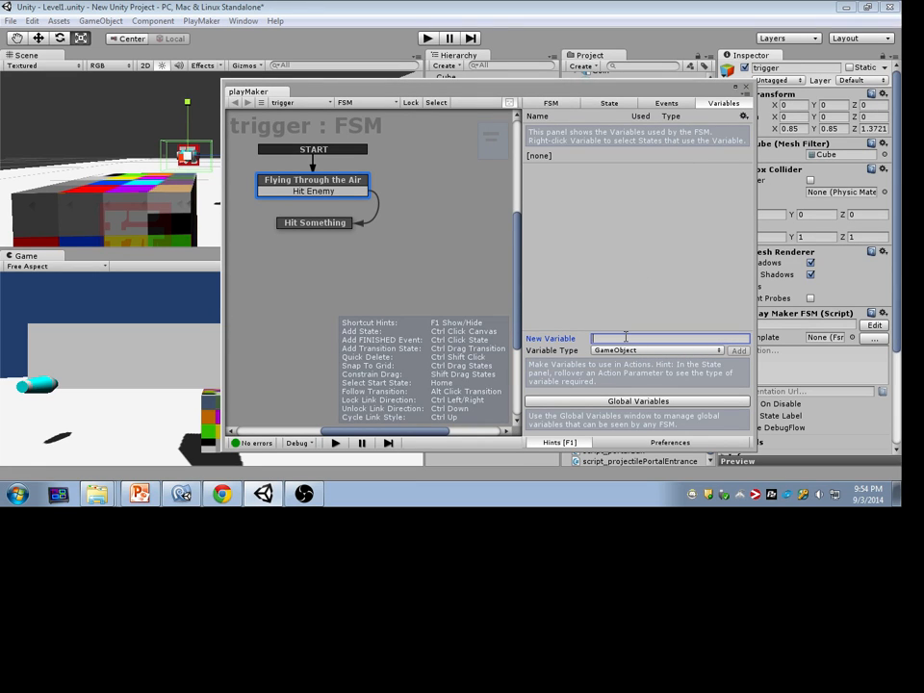
text(EN)
text(nemy)
key(Return)
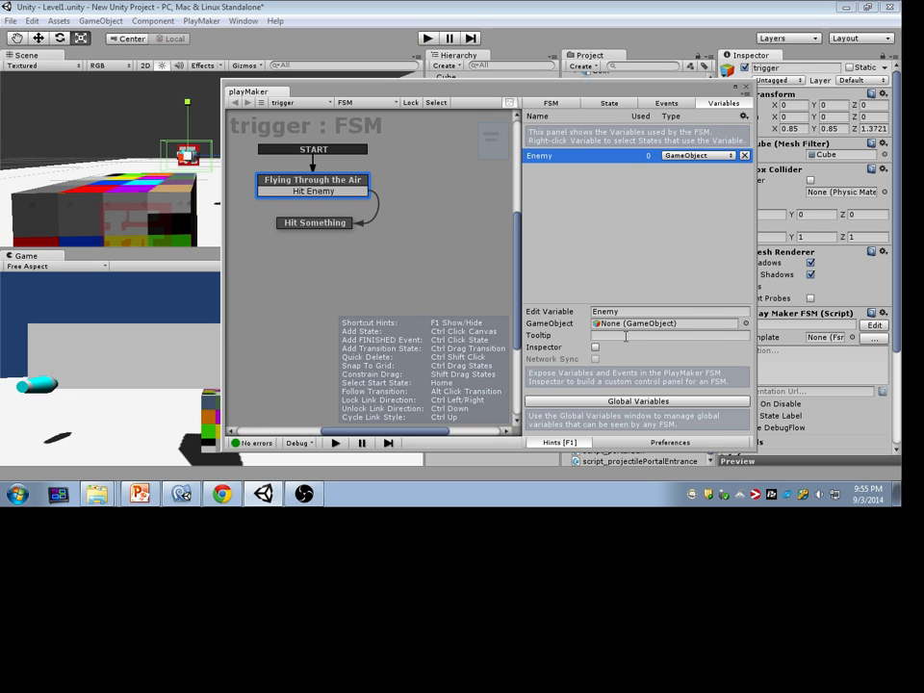
Set the Trigger Event action's Store Collider to the Enemy variable in the Flying Through the Air state.
click(609, 103)
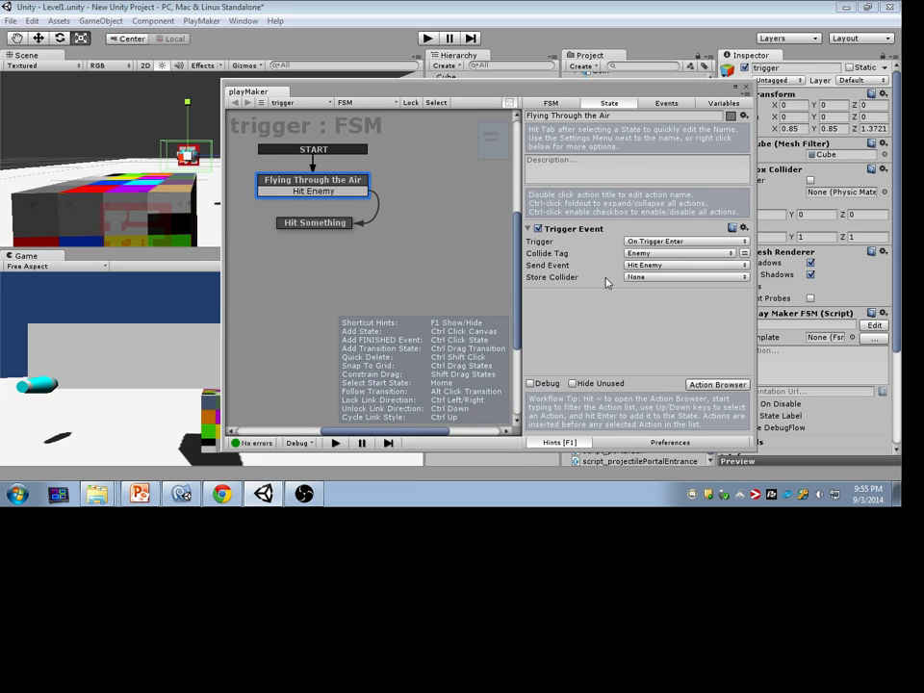
click(654, 277)
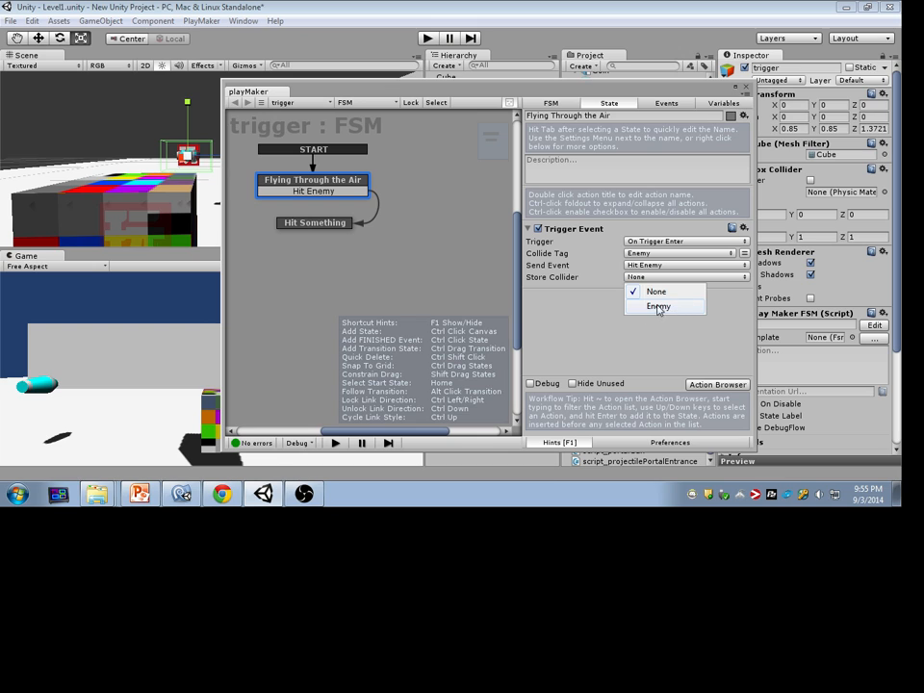
click(656, 308)
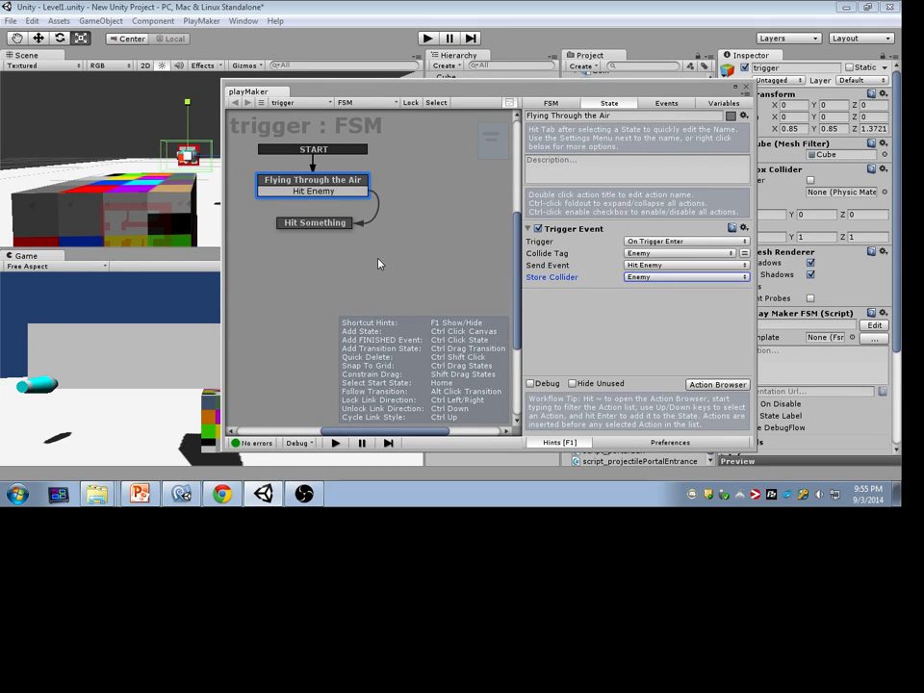
Add two Destroy Object actions to the Hit Something state and close the action browser.
click(328, 225)
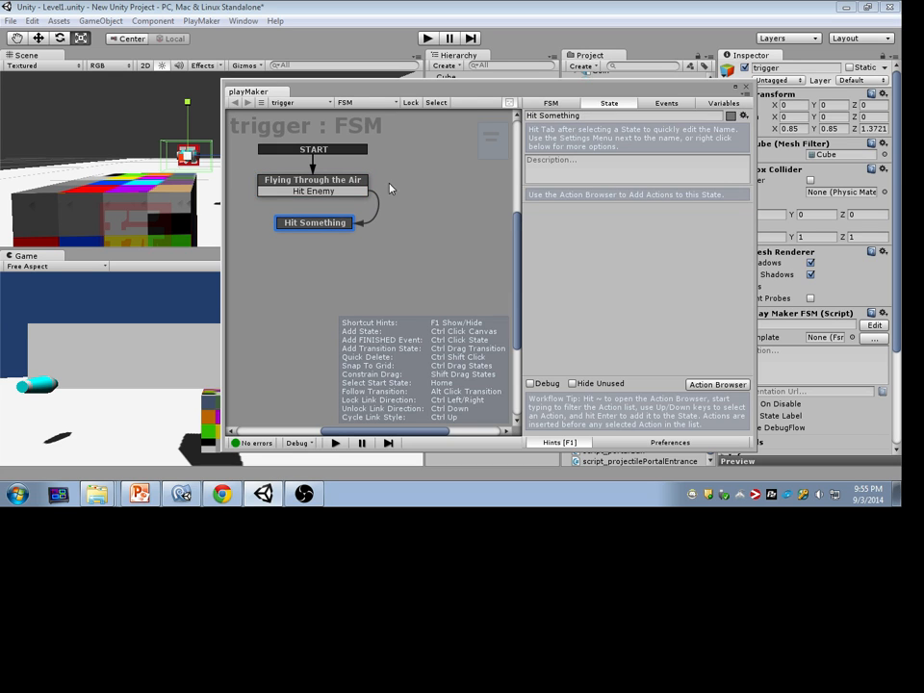
drag(463, 97, 557, 87)
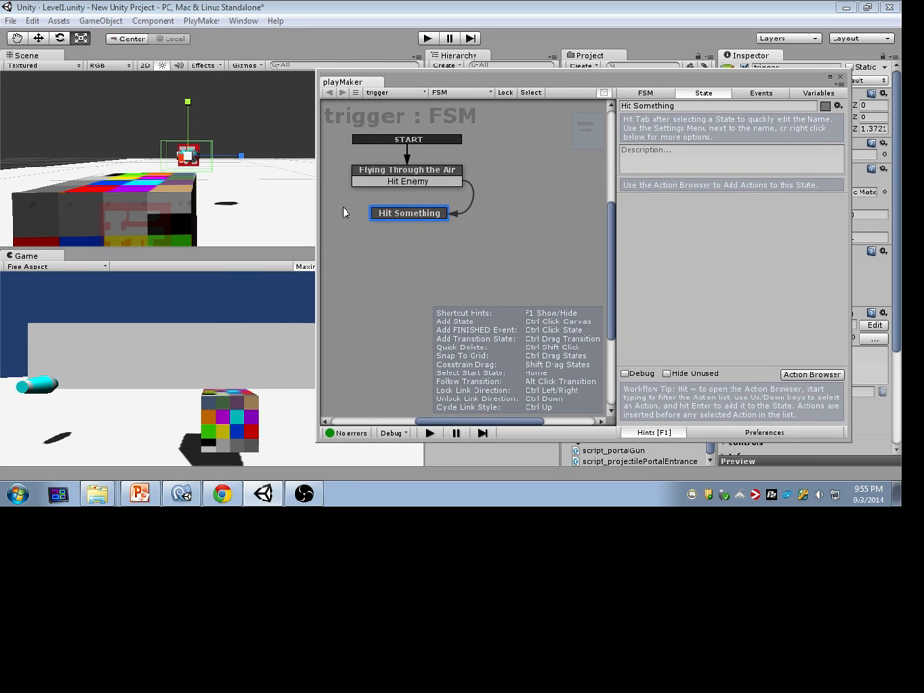
click(811, 375)
text(Destroy)
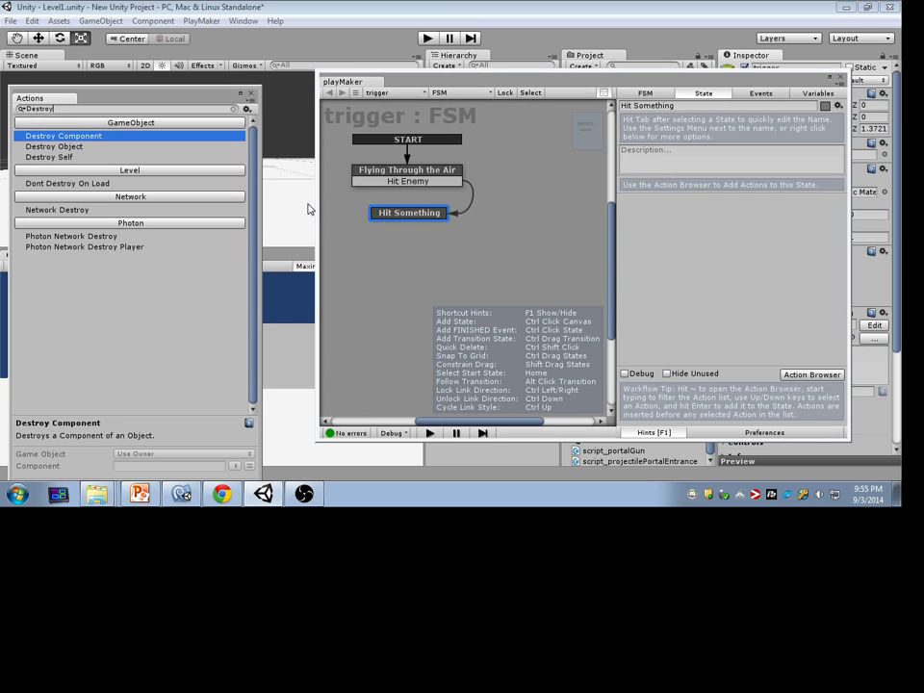
key(Down)
key(Return)
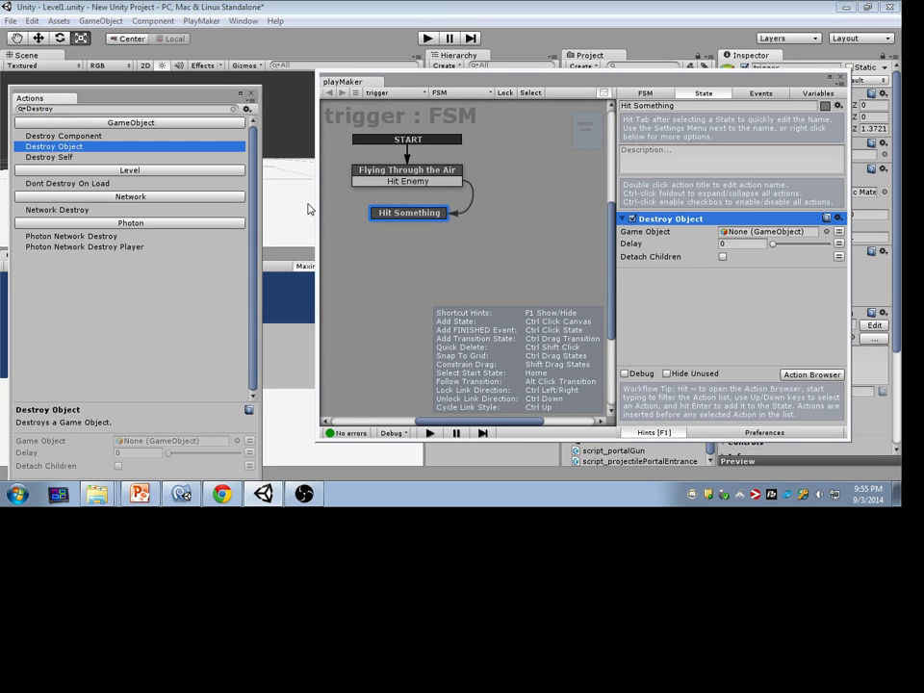
key(Return)
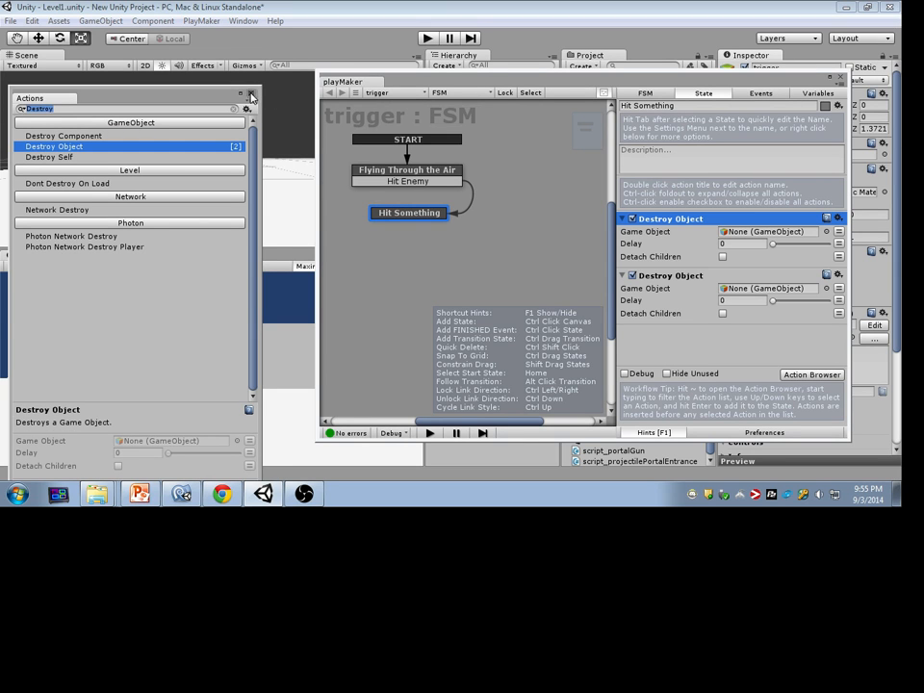
click(251, 93)
Set the first Destroy Object action's Game Object to the Enemy variable.
drag(545, 88, 308, 79)
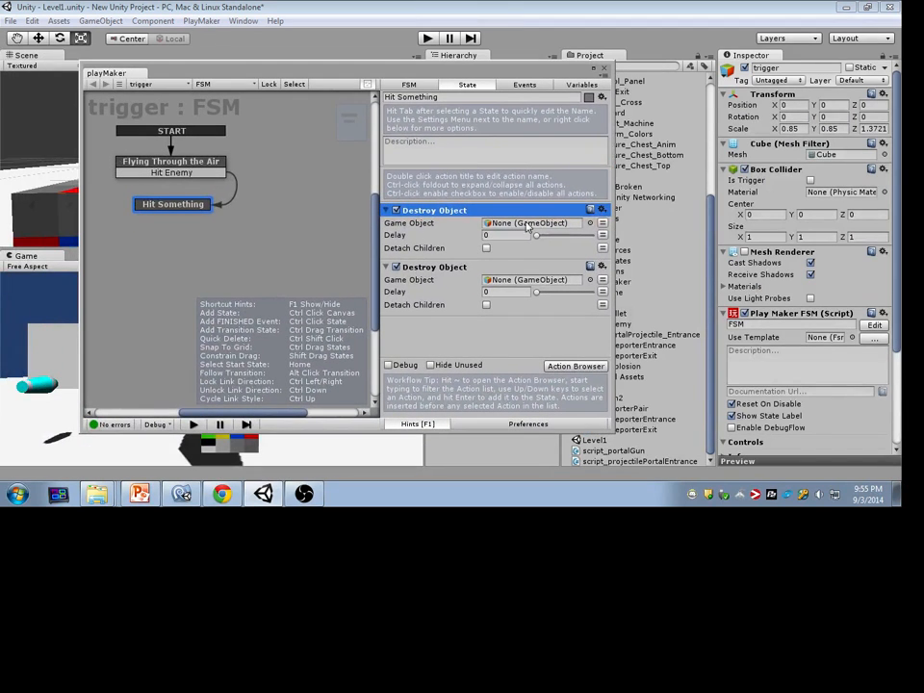
click(603, 222)
click(532, 253)
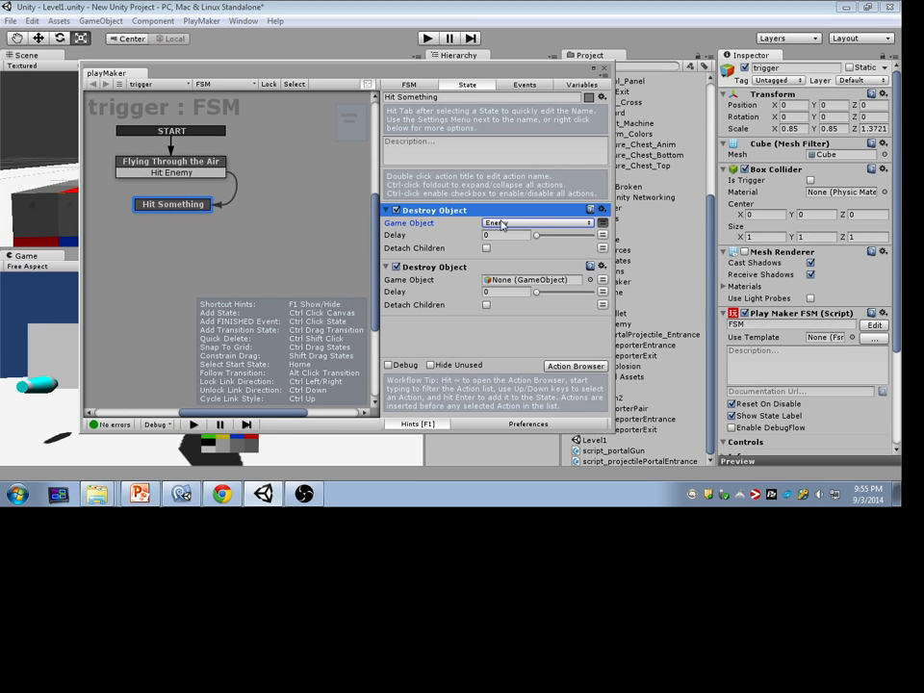
Assign go_bullet from the hierarchy as the second Destroy Object action's Game Object.
drag(394, 68, 166, 81)
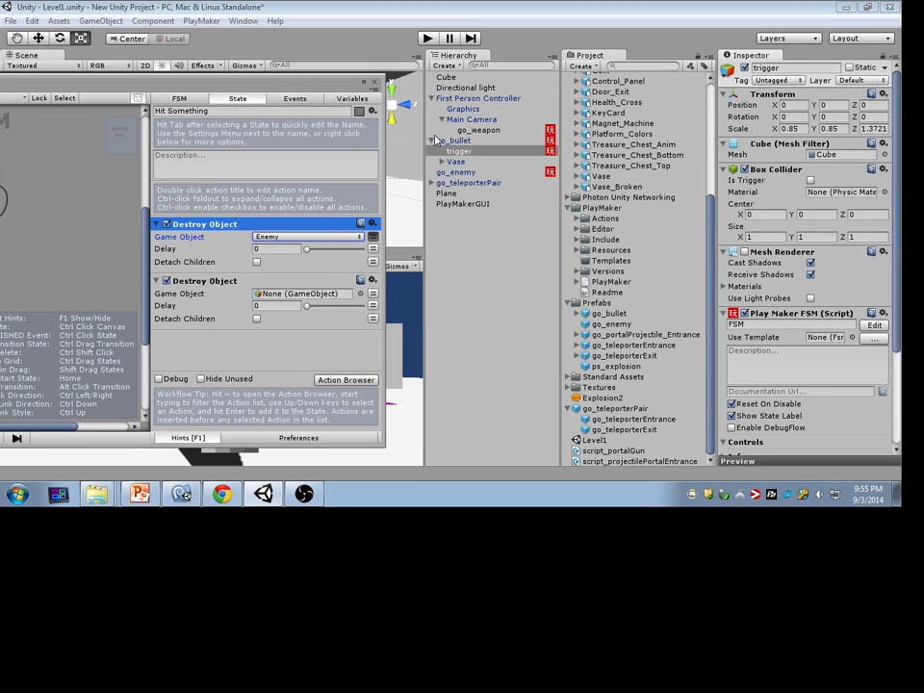
drag(402, 211, 333, 297)
drag(340, 88, 691, 189)
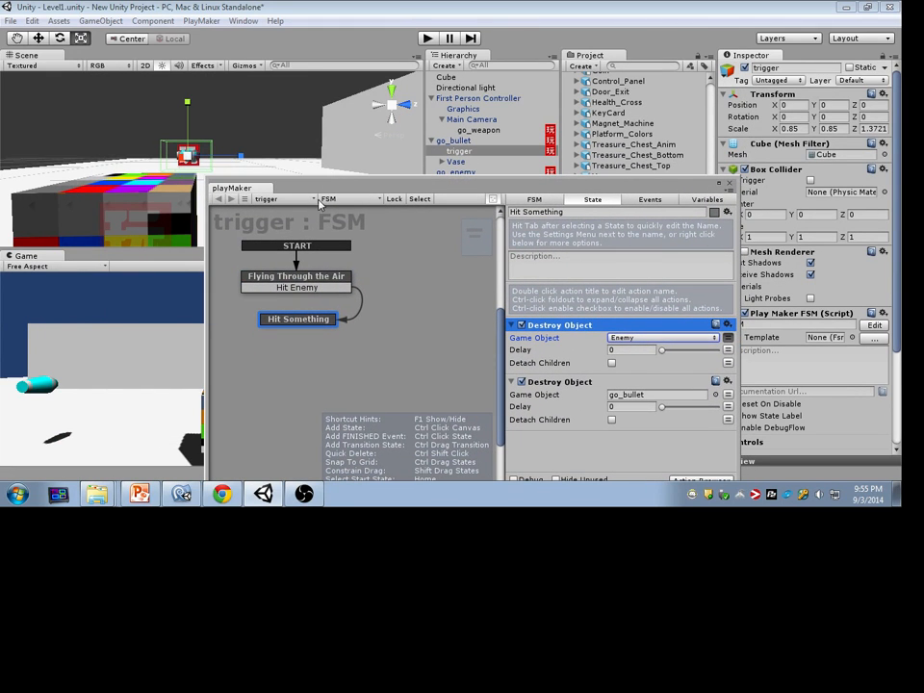
Play-test the scene by firing bullets at the enemy cube while watching the trigger FSM, and stop playback.
drag(517, 189, 676, 108)
click(429, 38)
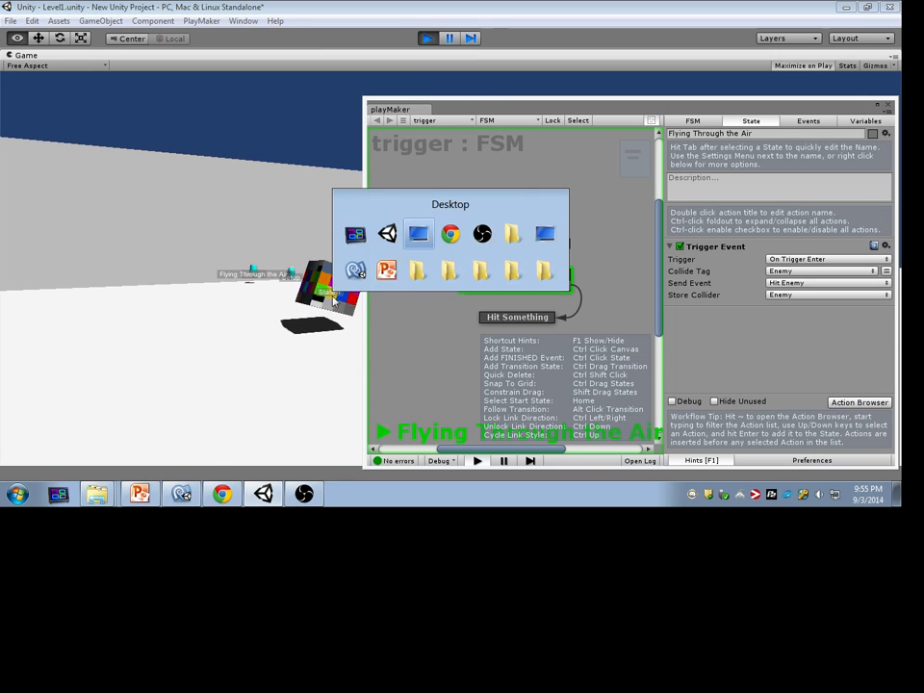
drag(466, 104, 633, 94)
key(alt+Tab)
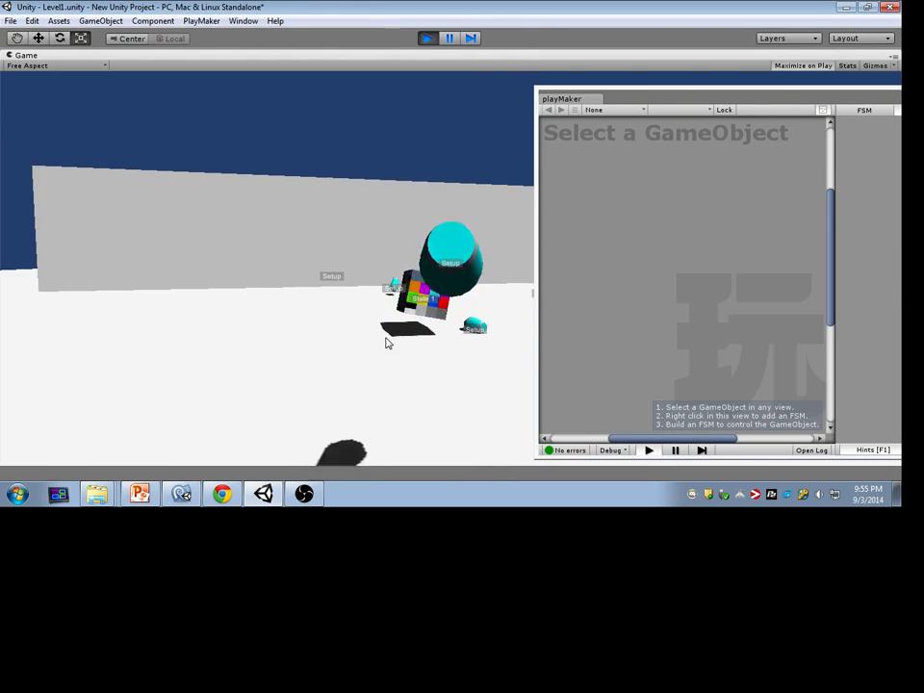
key(alt+Tab)
click(427, 38)
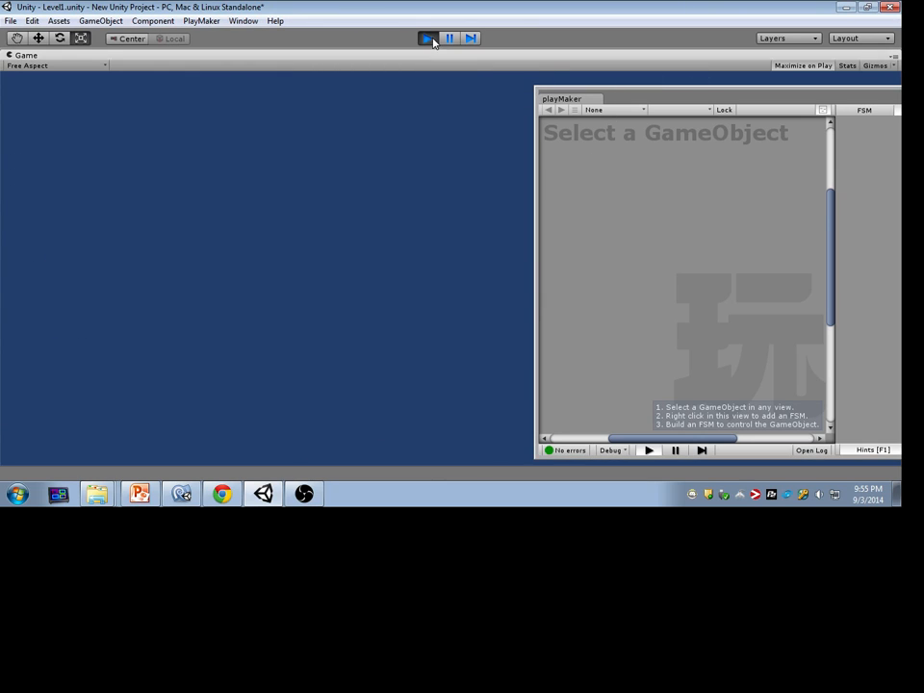
Enable Is Trigger on the Box Collider of go_bullet's trigger child.
drag(647, 86, 456, 169)
click(460, 141)
drag(370, 185, 146, 232)
click(509, 154)
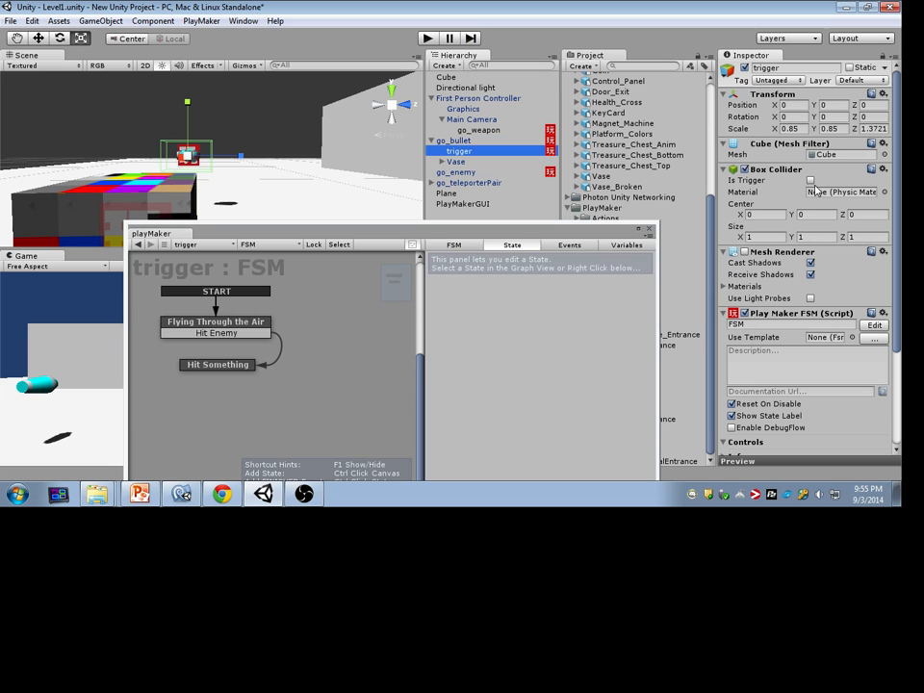
click(810, 180)
Turn off Maximize on Play for the Game view and move the FSM editor clear of it.
drag(588, 232, 836, 51)
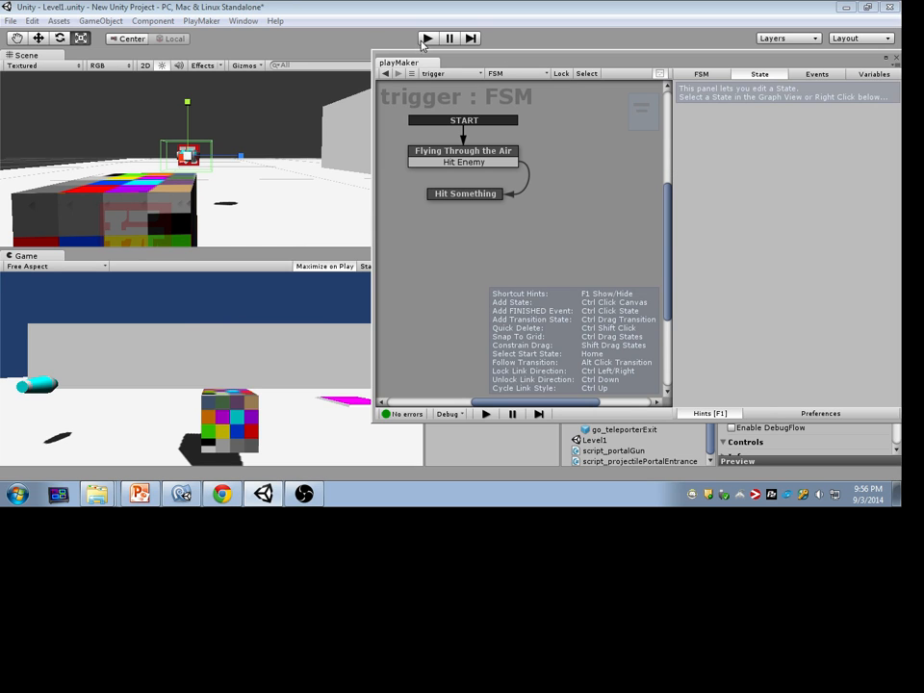
drag(452, 63, 633, 92)
click(334, 268)
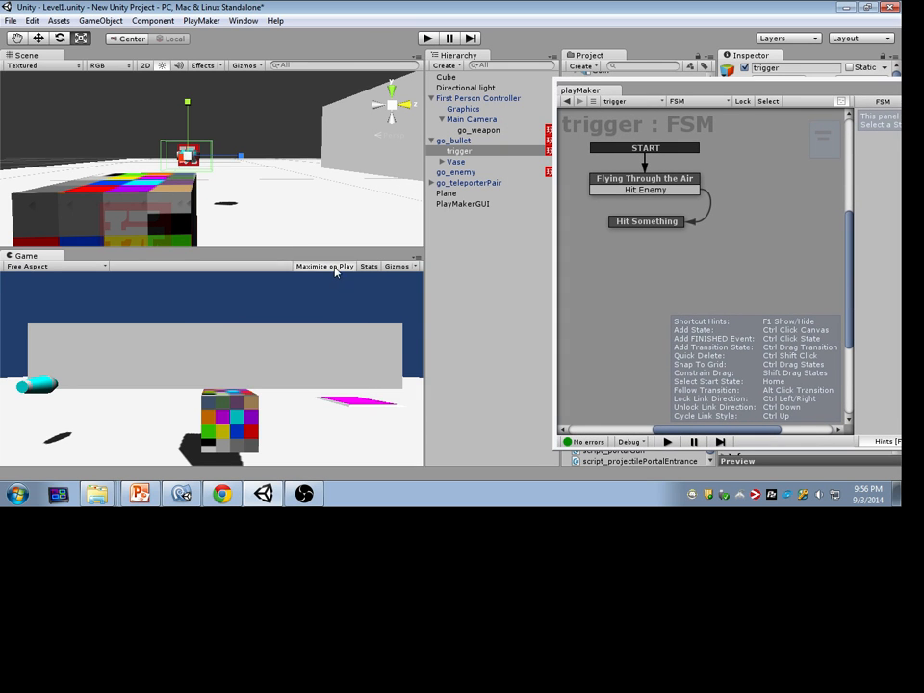
Play-test the bullets against the enemy again with the hierarchy and trigger FSM in view, and stop playback.
click(427, 37)
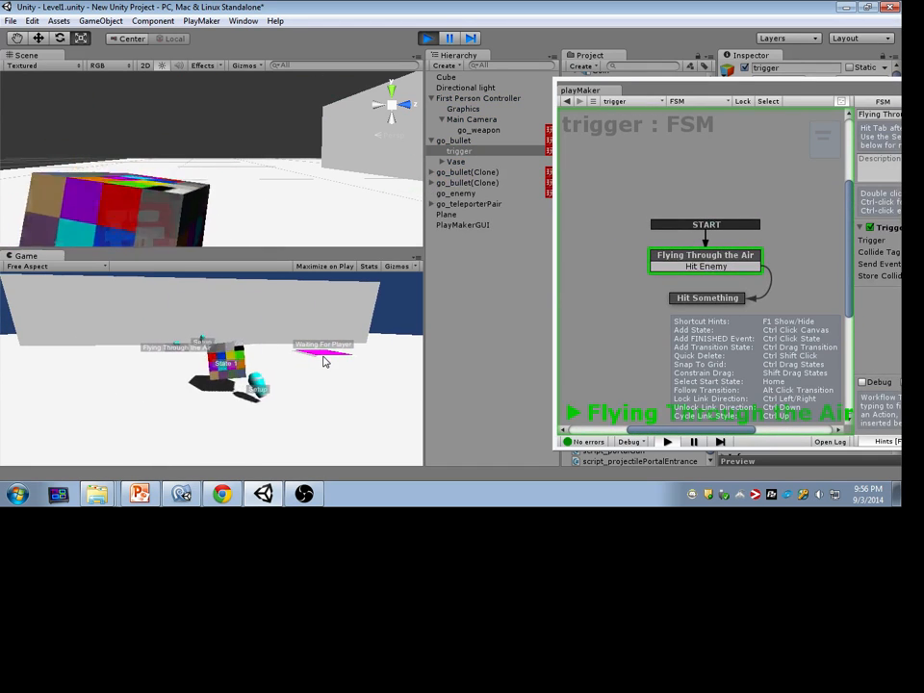
key(alt+Tab)
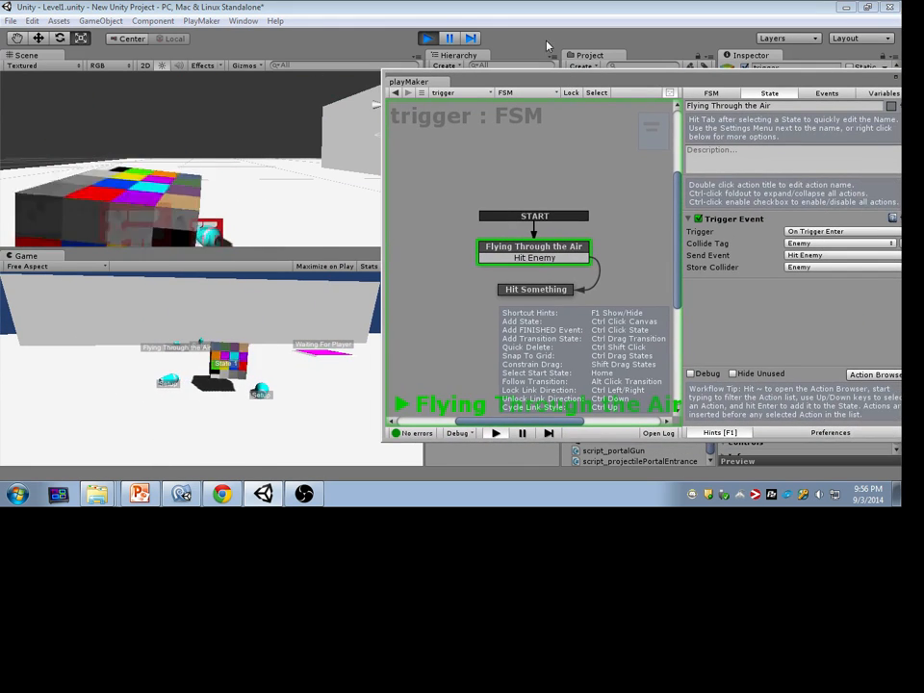
key(ctrl+p)
Frame the trigger object in the scene and examine its collider size and component settings.
drag(638, 91, 418, 260)
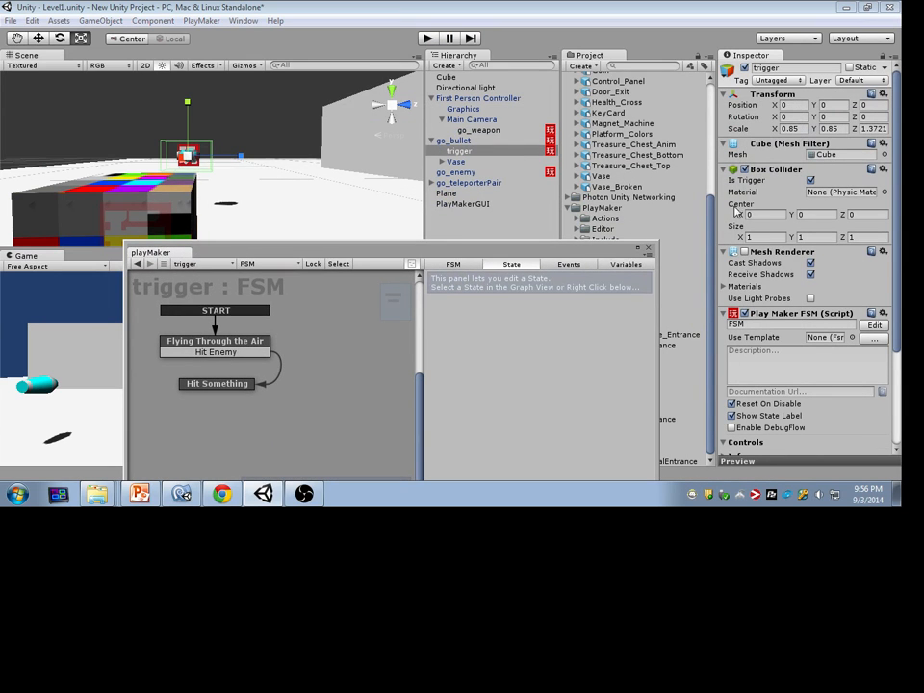
double_click(493, 152)
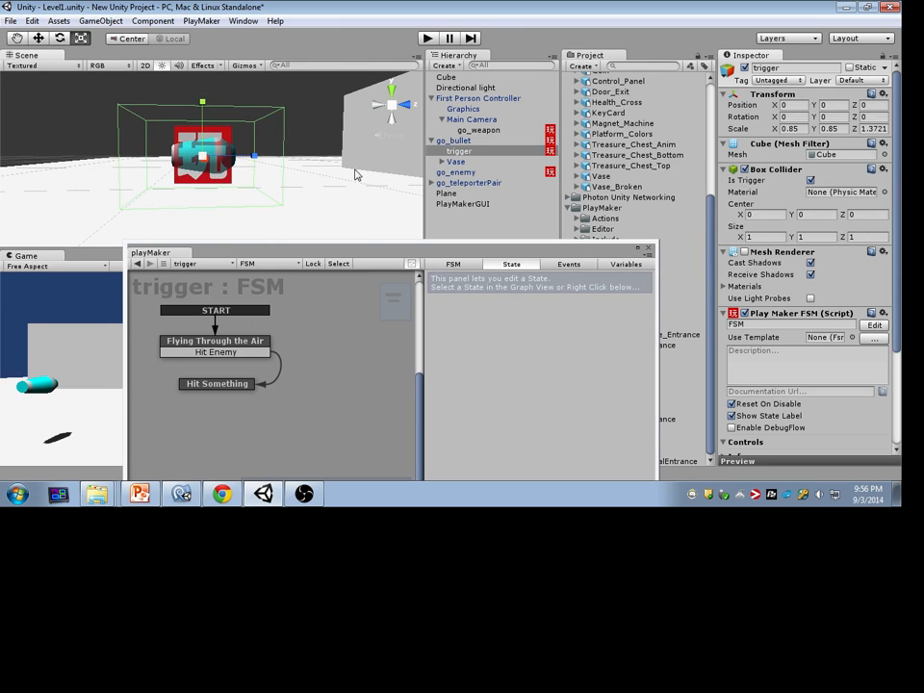
key(e)
key(w)
scroll(843, 282, down, 3)
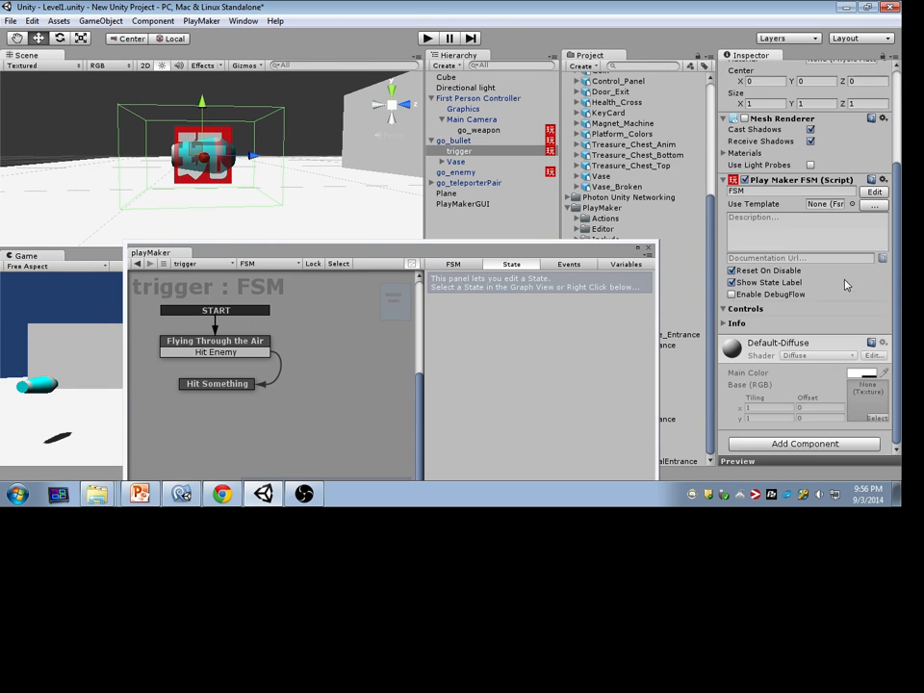
scroll(819, 283, up, 3)
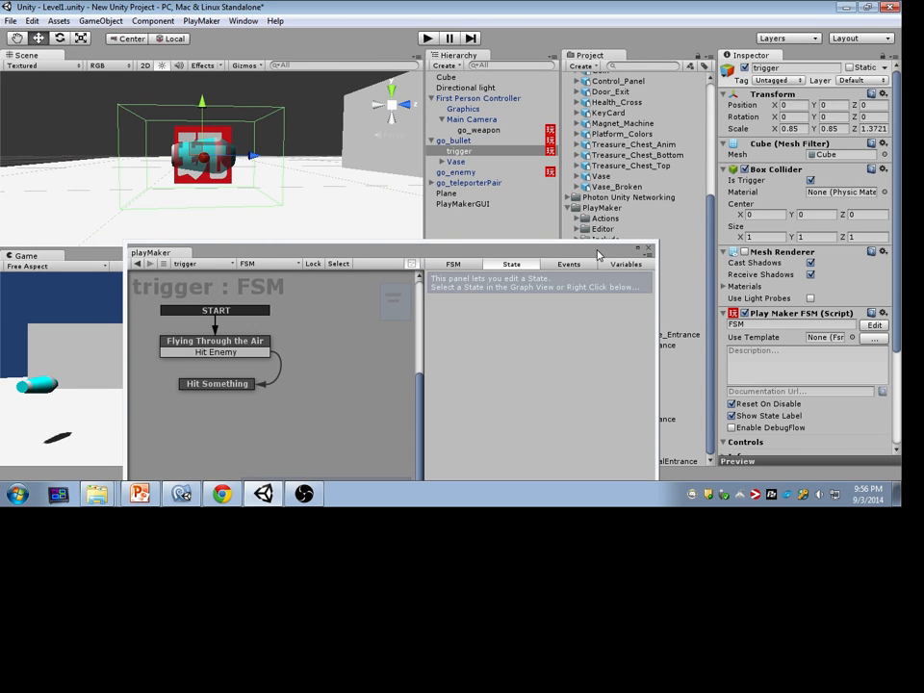
scroll(782, 269, down, 4)
scroll(782, 263, up, 4)
Check go_bullet's Rigidbody and collider settings and the Trigger Event settings in the trigger's Flying Through the Air state.
click(469, 142)
scroll(755, 235, down, 3)
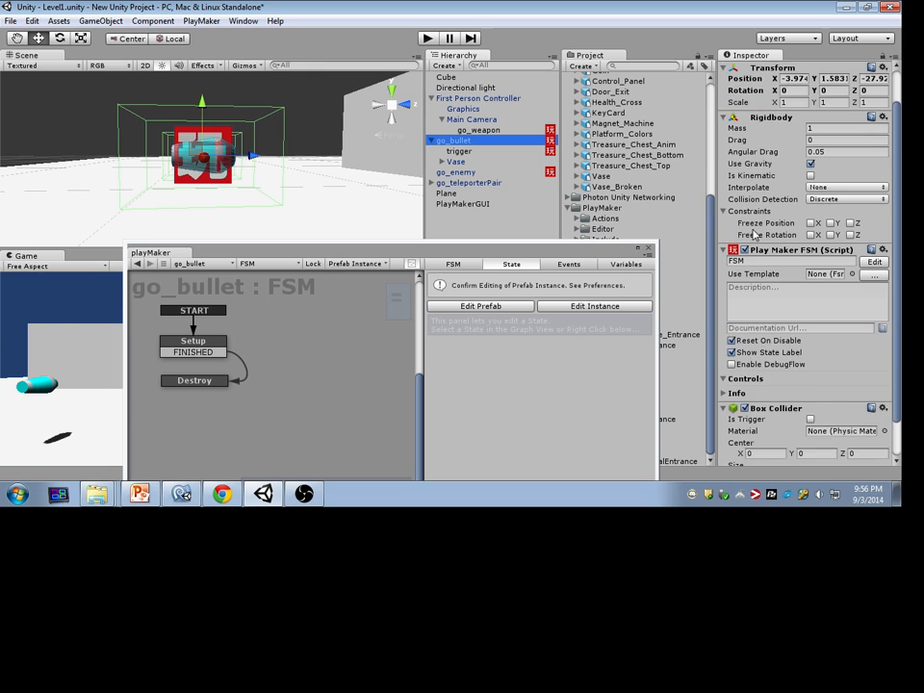
click(465, 152)
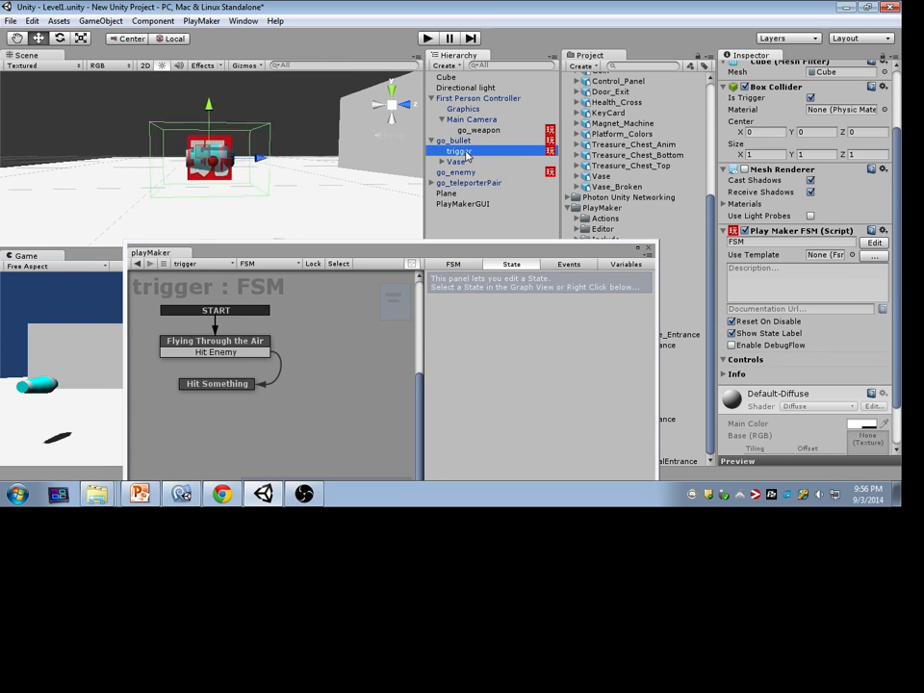
drag(539, 252, 597, 204)
click(281, 302)
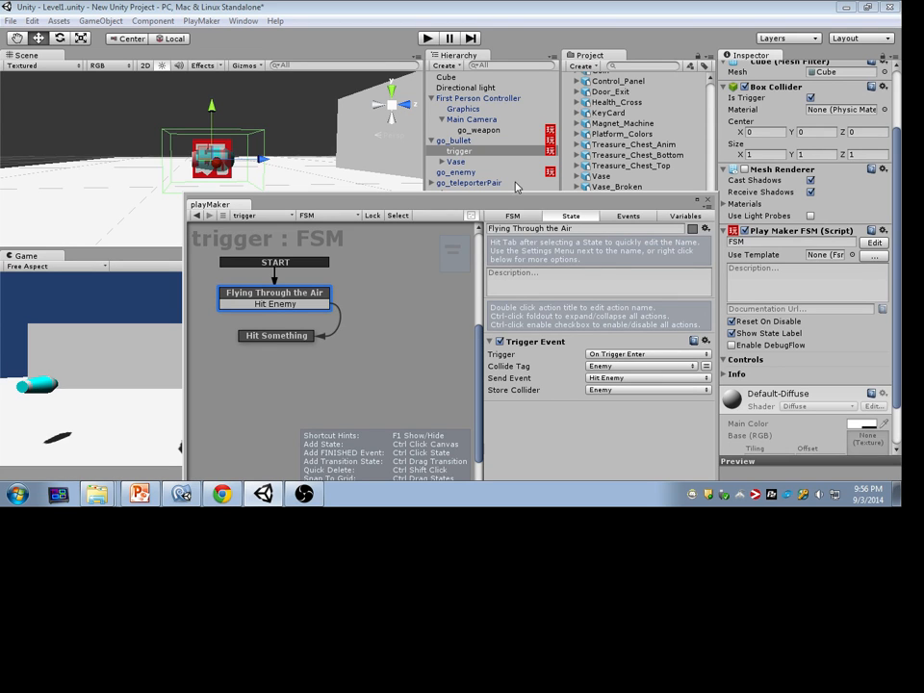
Review go_enemy's components, frame it in the scene, and move it to a Z position of about -26.22.
click(479, 172)
scroll(776, 175, up, 3)
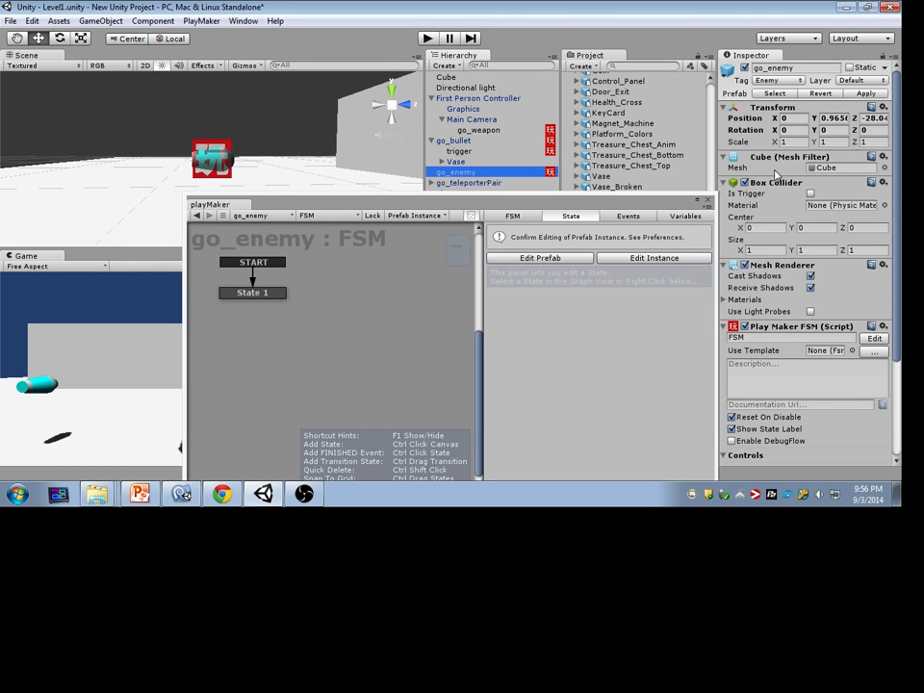
drag(560, 208, 476, 270)
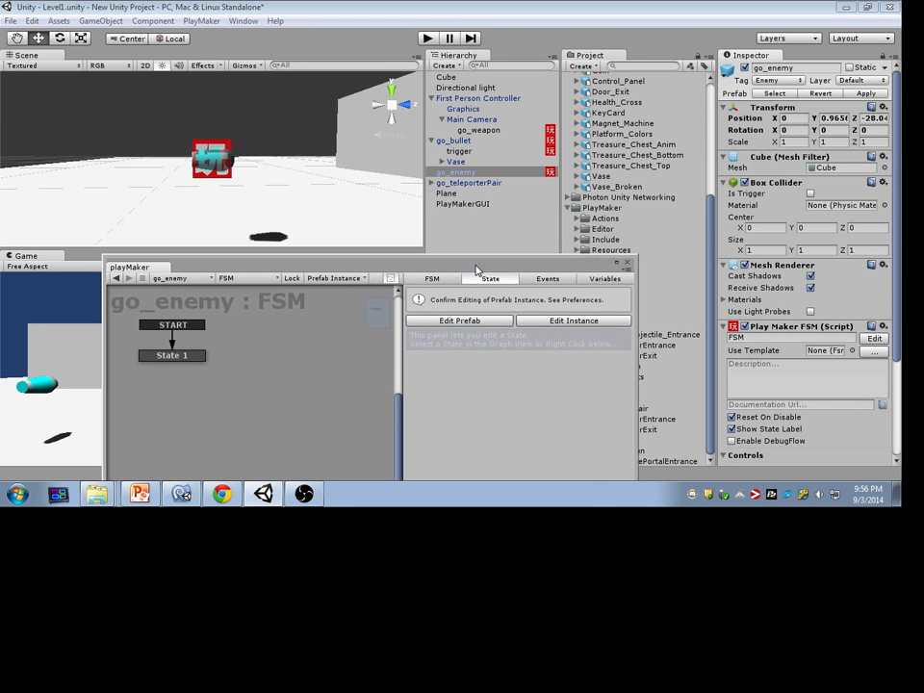
double_click(484, 176)
right_drag(367, 173, 417, 164)
drag(273, 162, 355, 161)
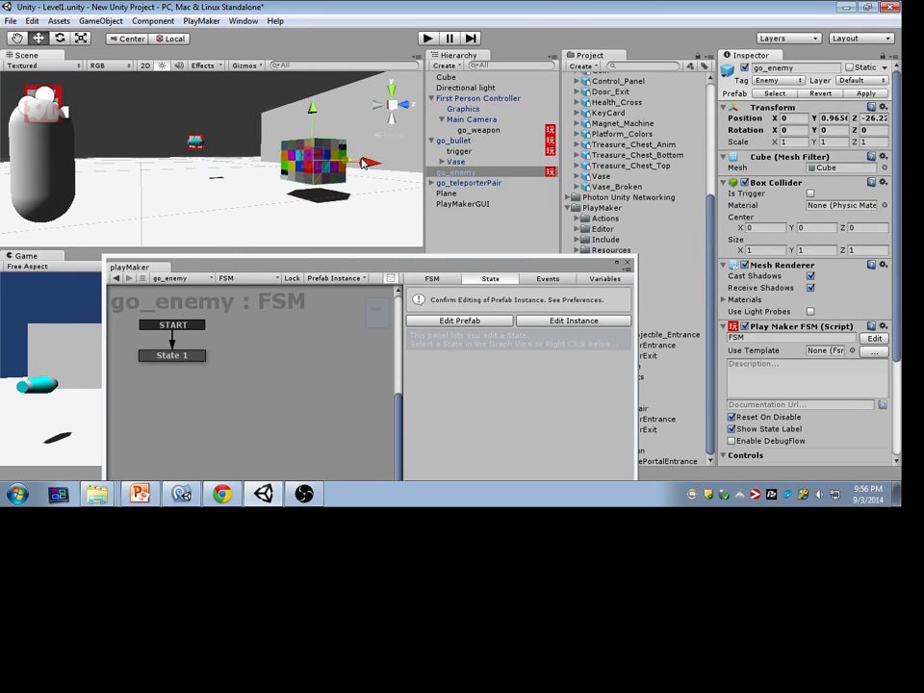
Add a Rigidbody component to go_bullet's trigger child.
click(523, 152)
scroll(809, 289, down, 5)
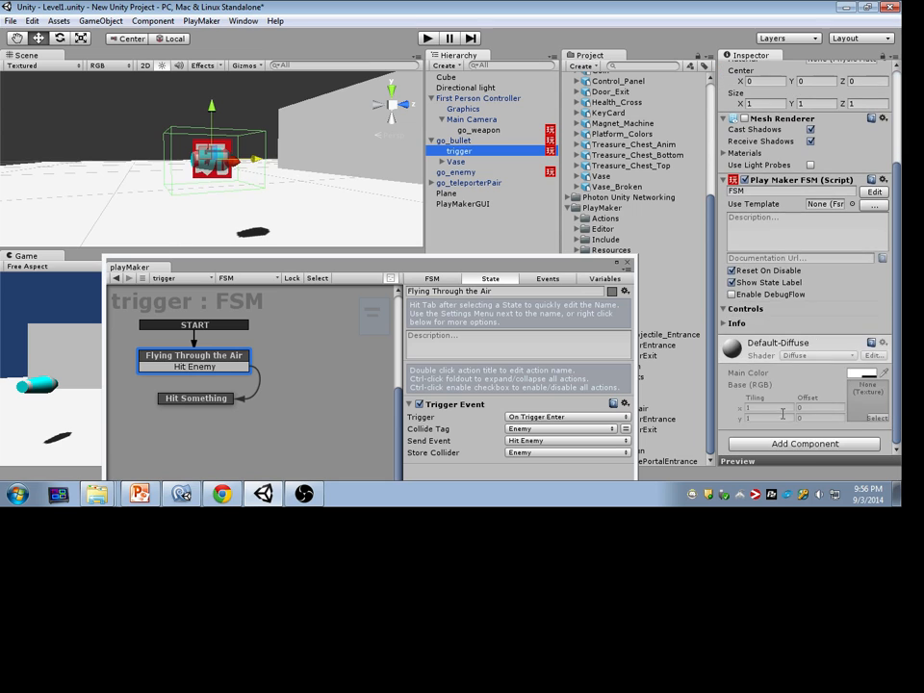
click(805, 442)
click(790, 303)
click(780, 276)
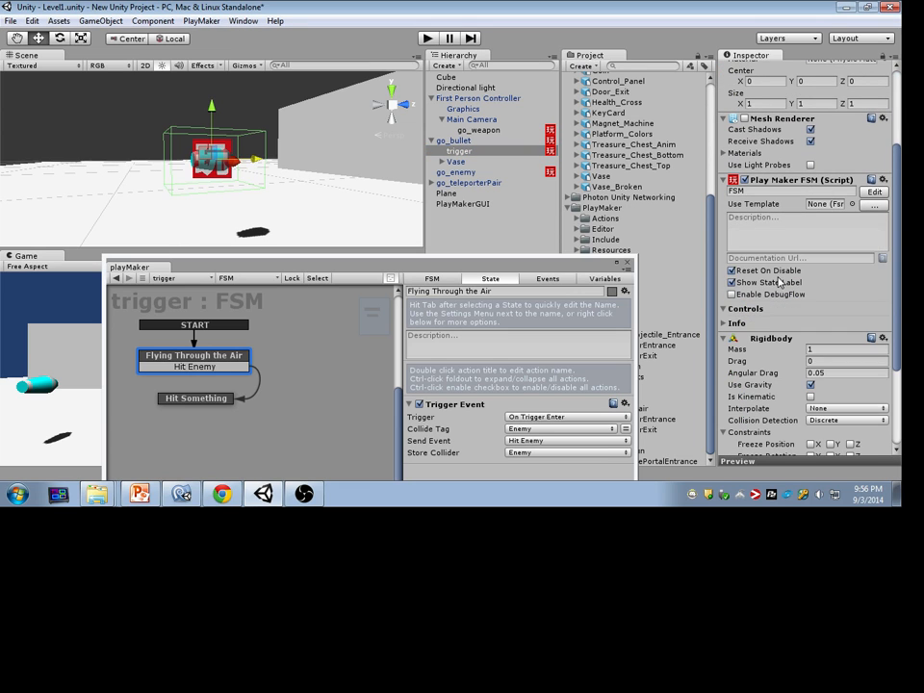
Play-test firing bullets at the enemy with the trigger's FSM in view, moved clear of the Game view.
drag(554, 263, 833, 100)
click(421, 38)
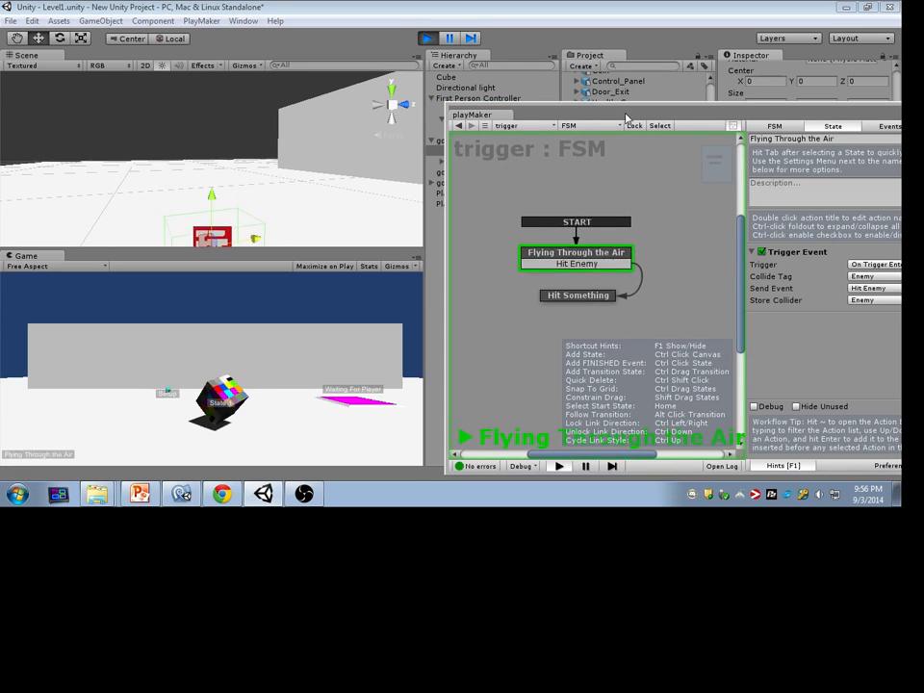
drag(542, 117, 675, 122)
click(338, 369)
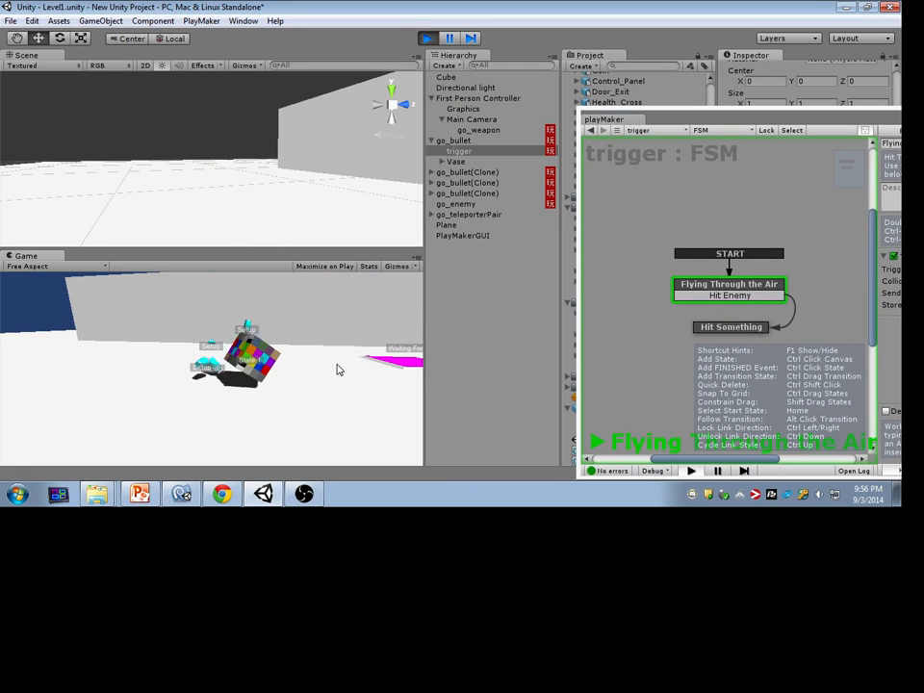
click(340, 369)
click(342, 367)
click(345, 364)
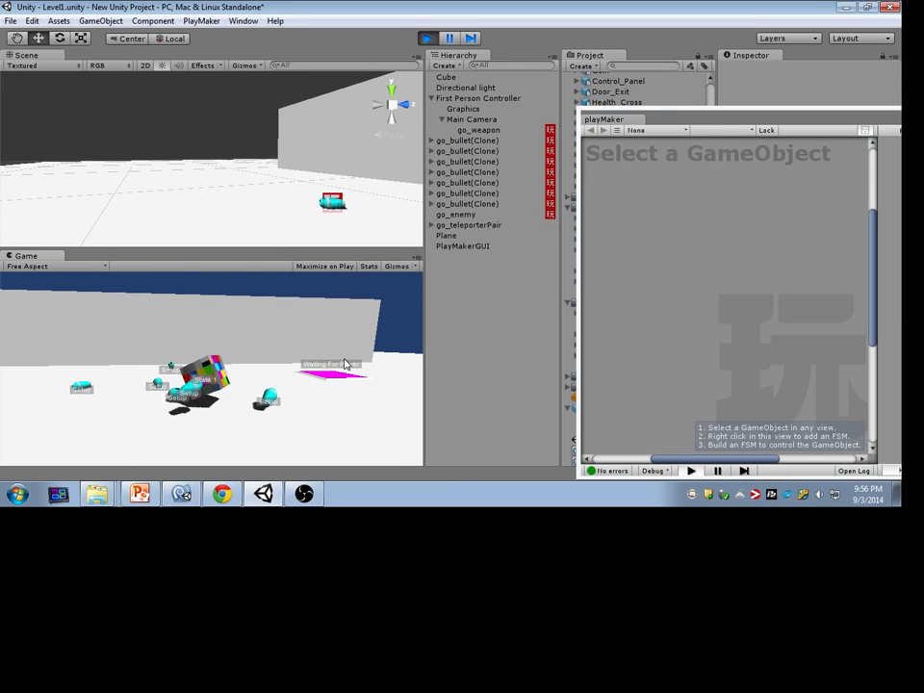
key(alt+Tab)
click(472, 120)
click(481, 250)
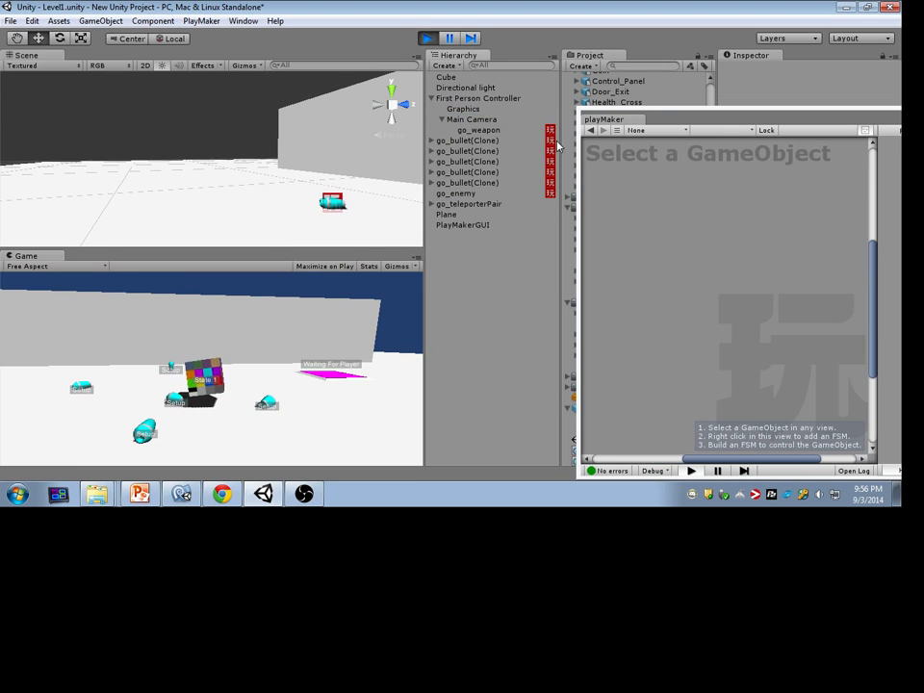
Check which child objects the go_bullet prefab asset contains, and stop playback.
drag(680, 115, 558, 375)
click(616, 313)
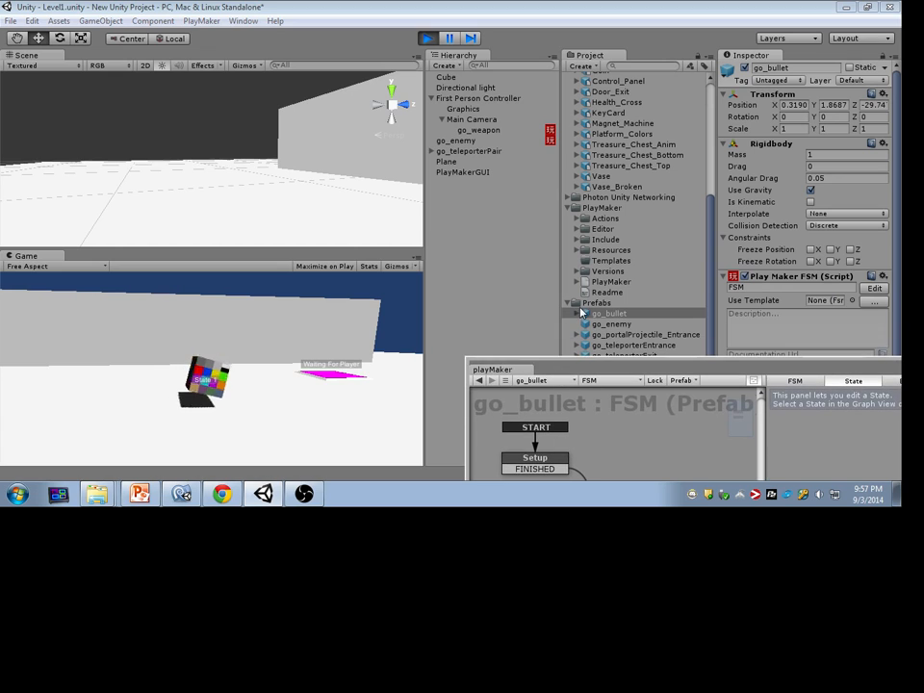
click(580, 314)
click(609, 324)
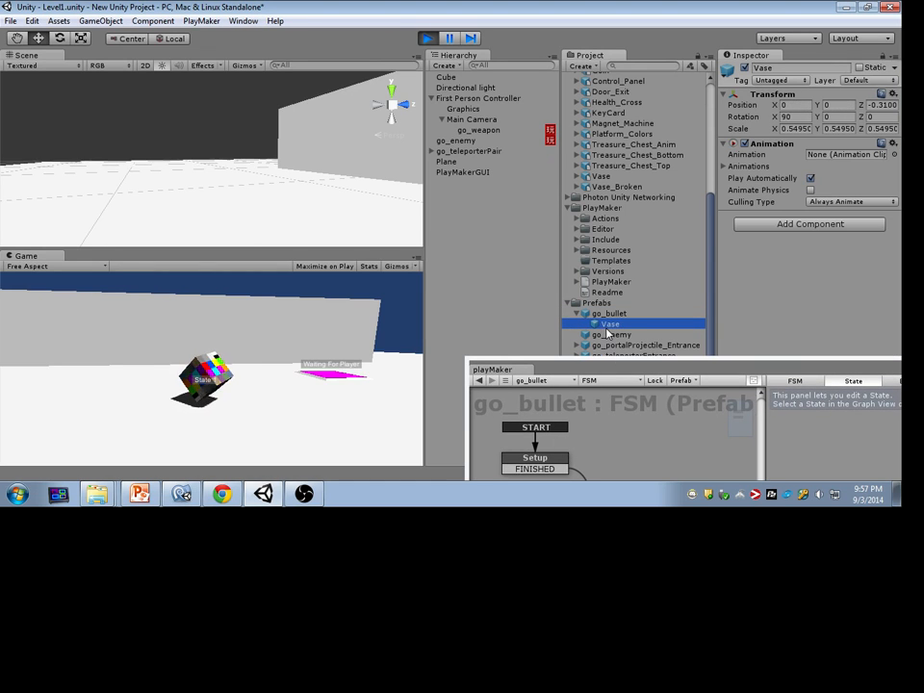
click(428, 40)
Remove the Rigidbody component from go_bullet and apply the change to its prefab.
click(481, 141)
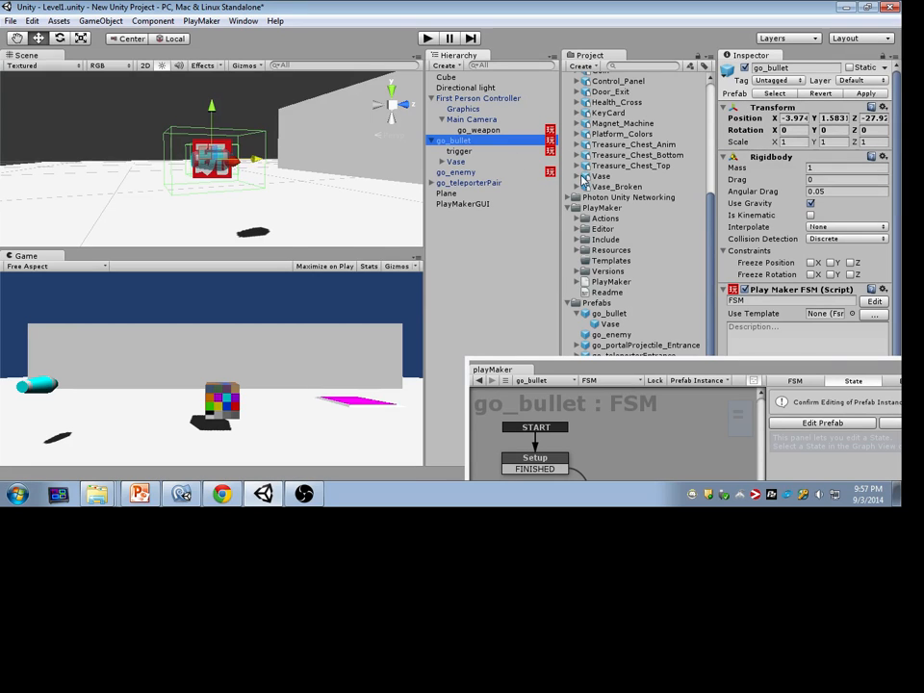
right_click(761, 159)
click(791, 186)
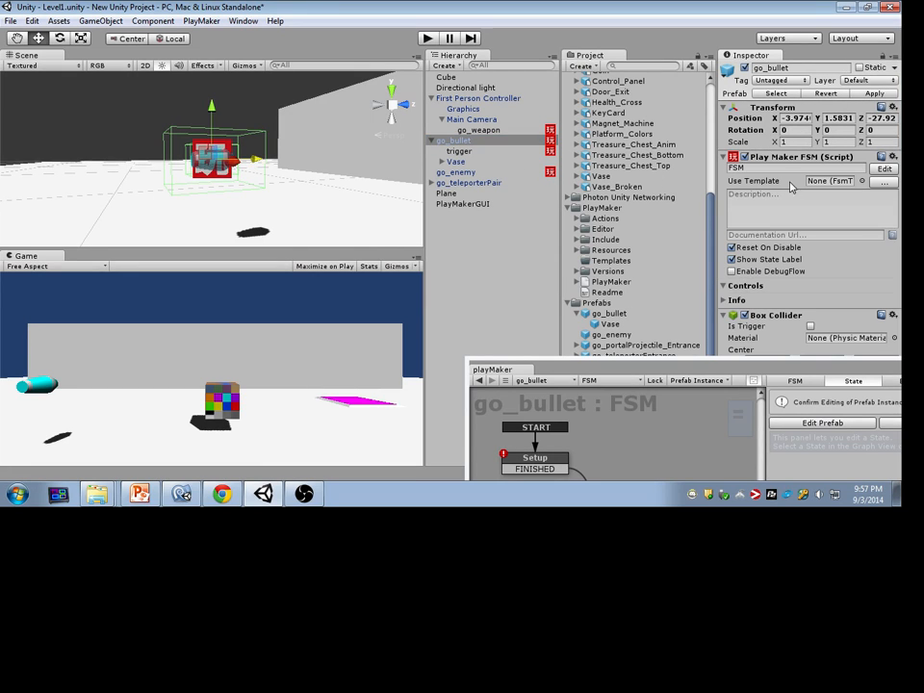
click(874, 94)
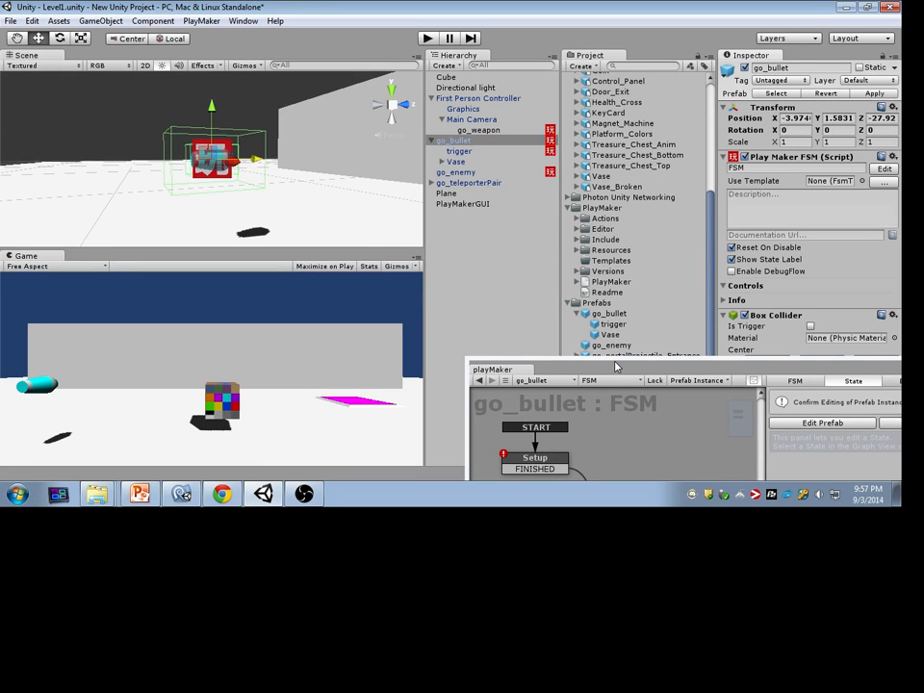
Open the go_bullet prefab's FSM for editing and examine the Add Force error in its Setup state.
drag(616, 365, 586, 228)
drag(662, 269, 611, 216)
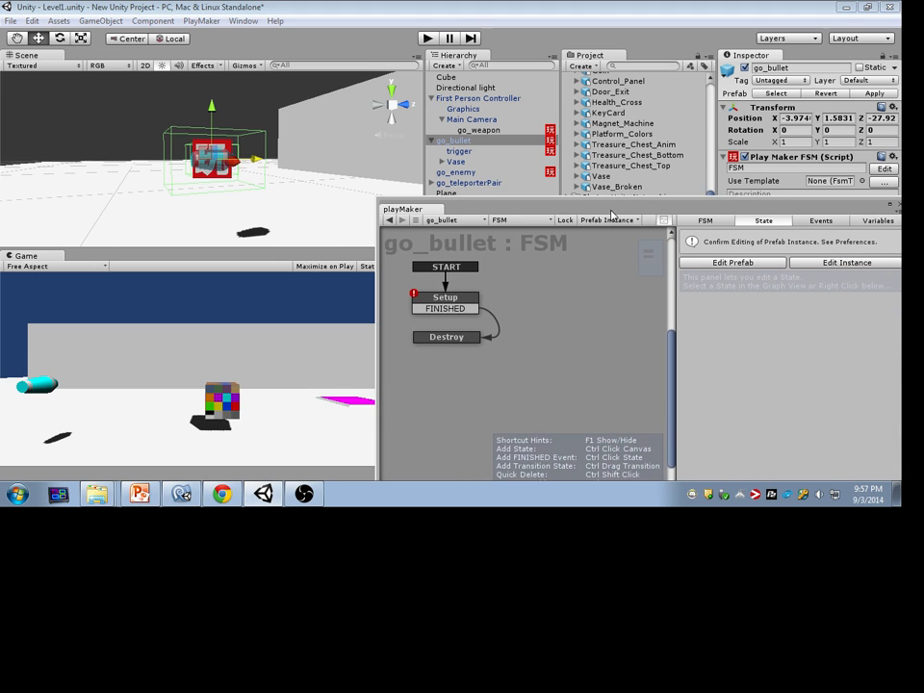
click(485, 152)
click(462, 140)
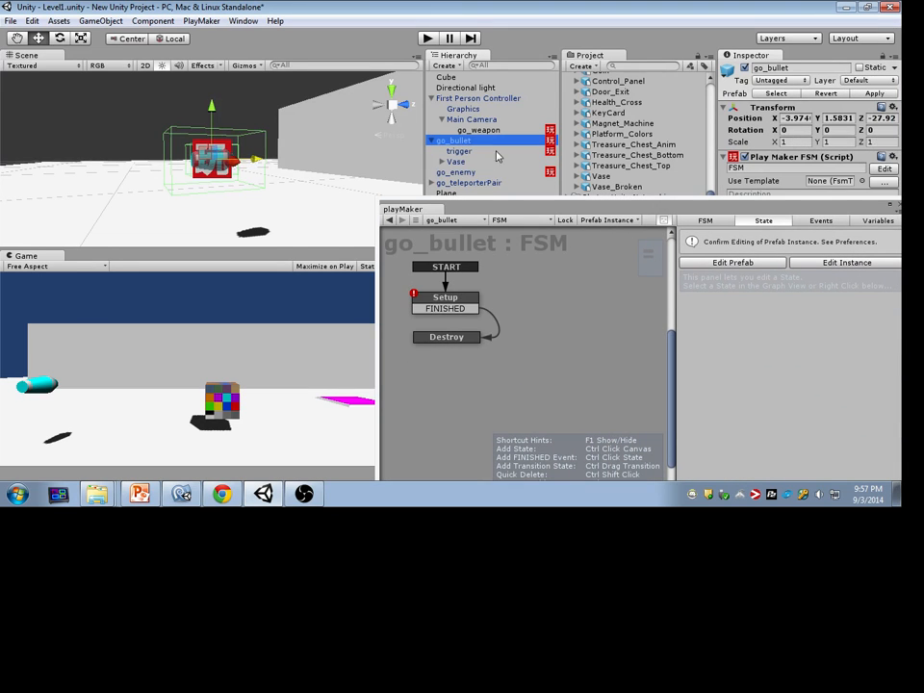
click(457, 301)
drag(668, 205, 422, 96)
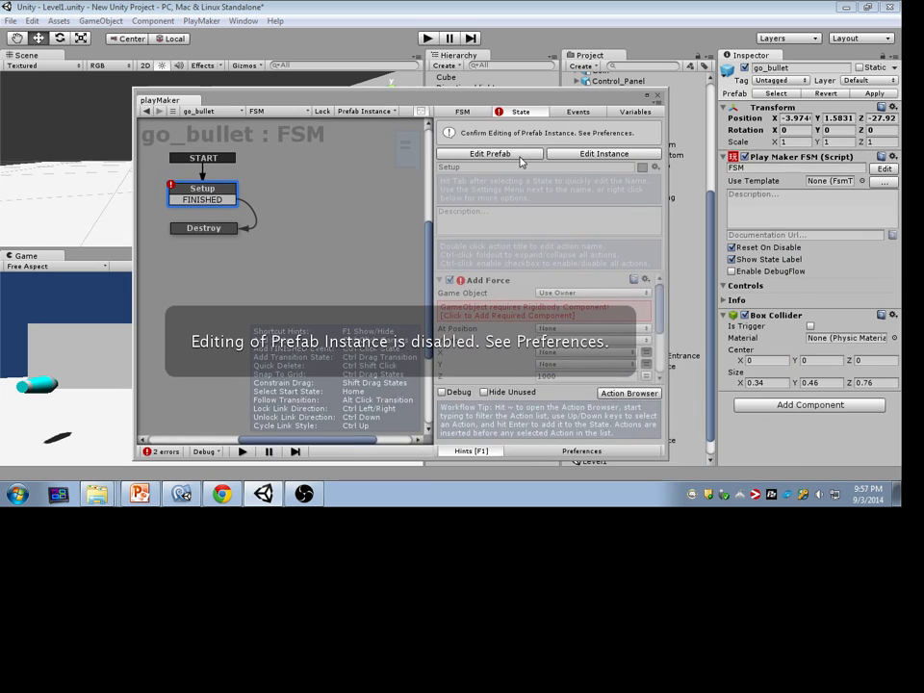
click(519, 156)
click(224, 190)
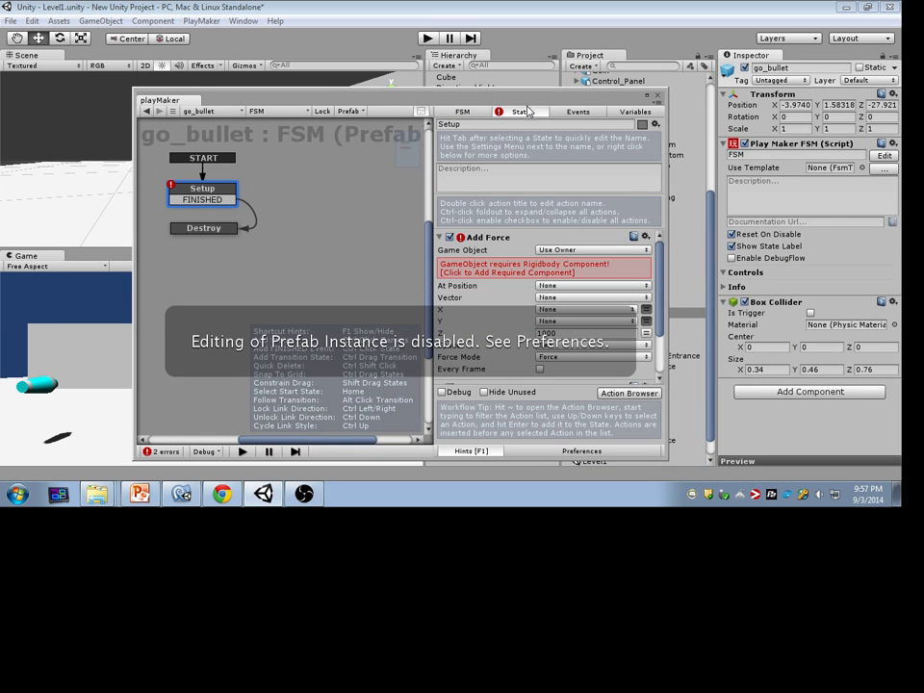
Examine the trigger child's components and its Flying Through the Air state.
drag(528, 101, 447, 310)
click(460, 151)
scroll(828, 275, down, 2)
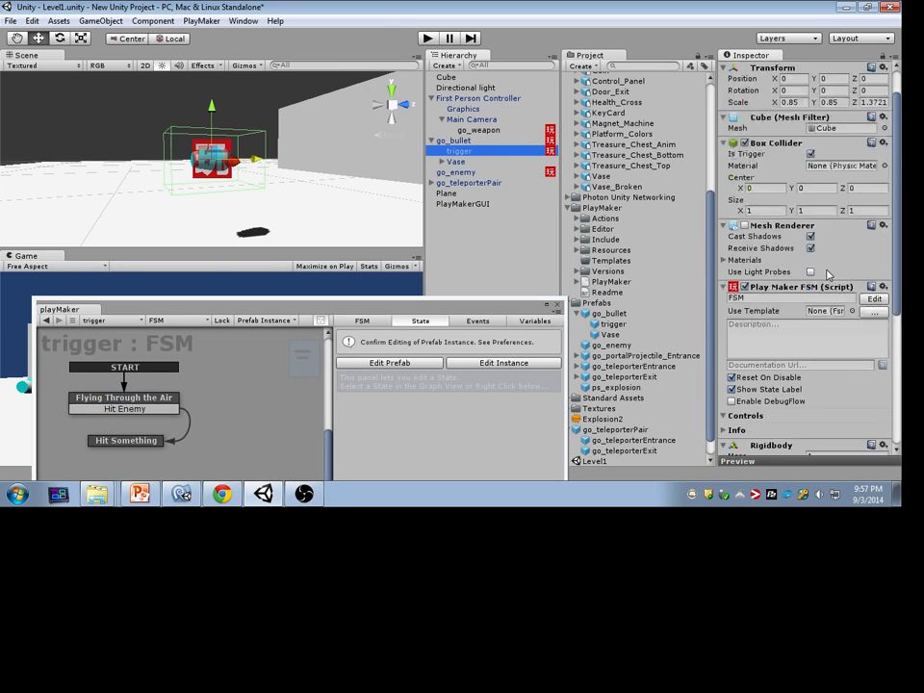
scroll(828, 275, down, 5)
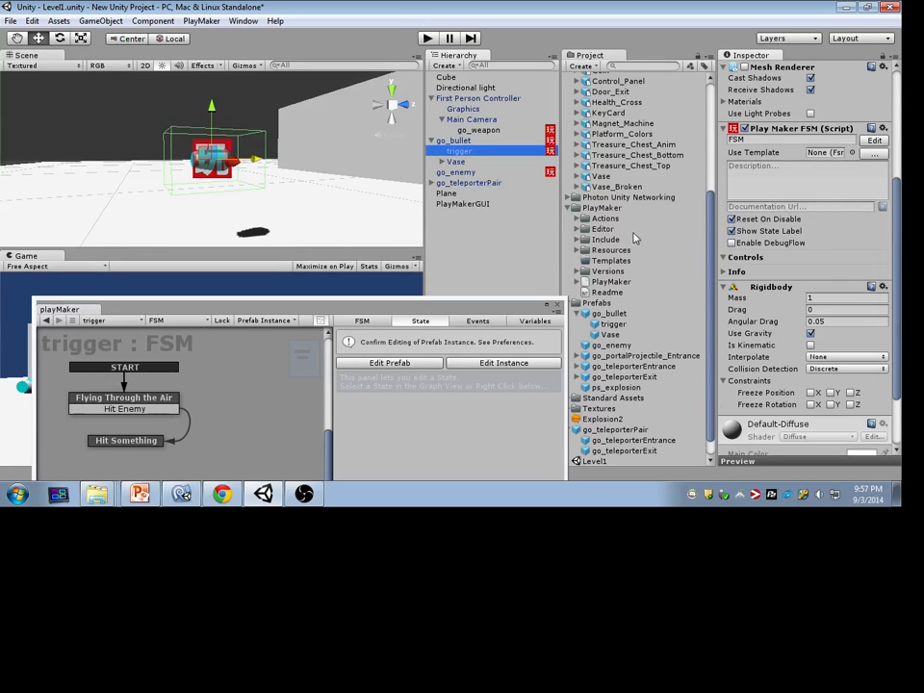
scroll(773, 159, up, 6)
drag(437, 310, 607, 146)
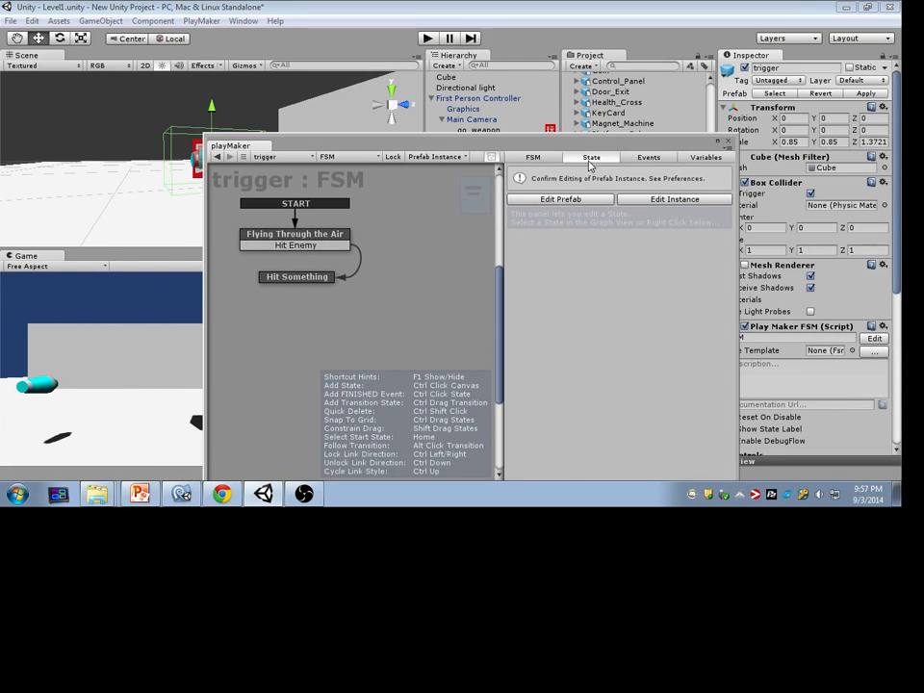
click(285, 244)
drag(518, 133, 518, 221)
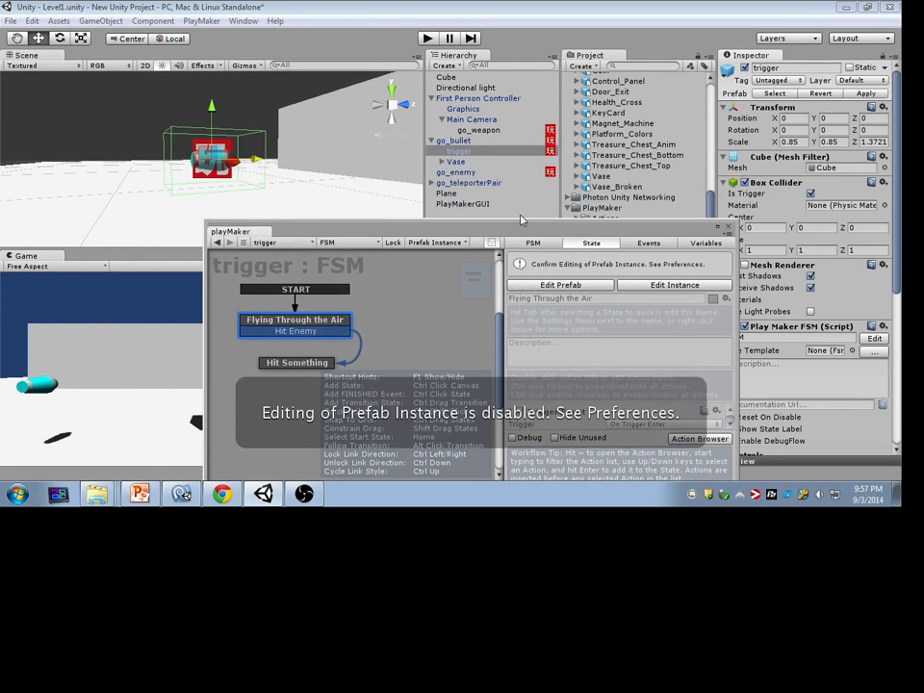
Add a Rigidbody component to go_bullet and apply the change to its prefab.
click(455, 140)
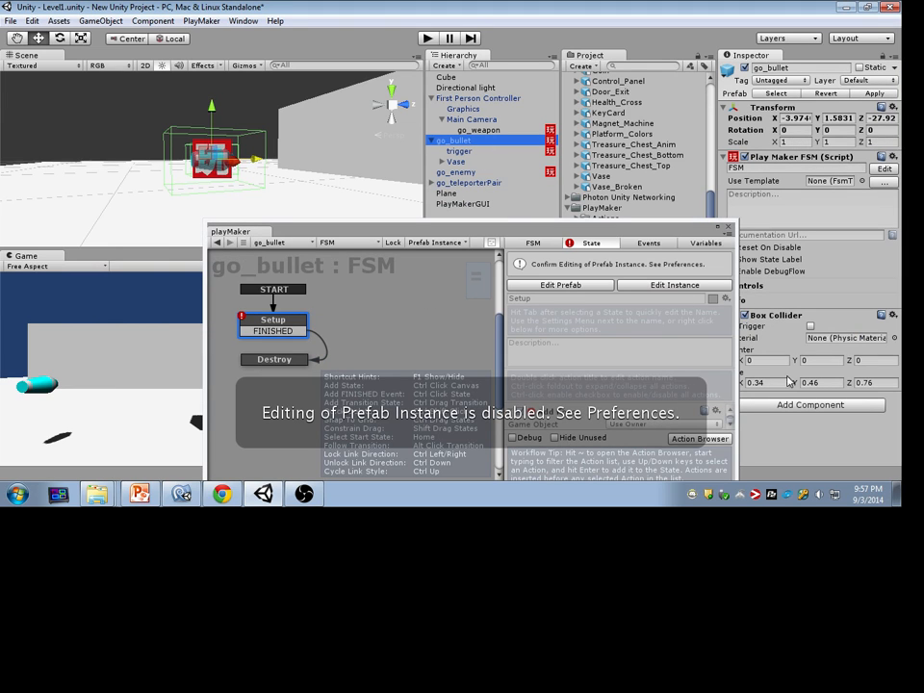
click(810, 404)
click(791, 262)
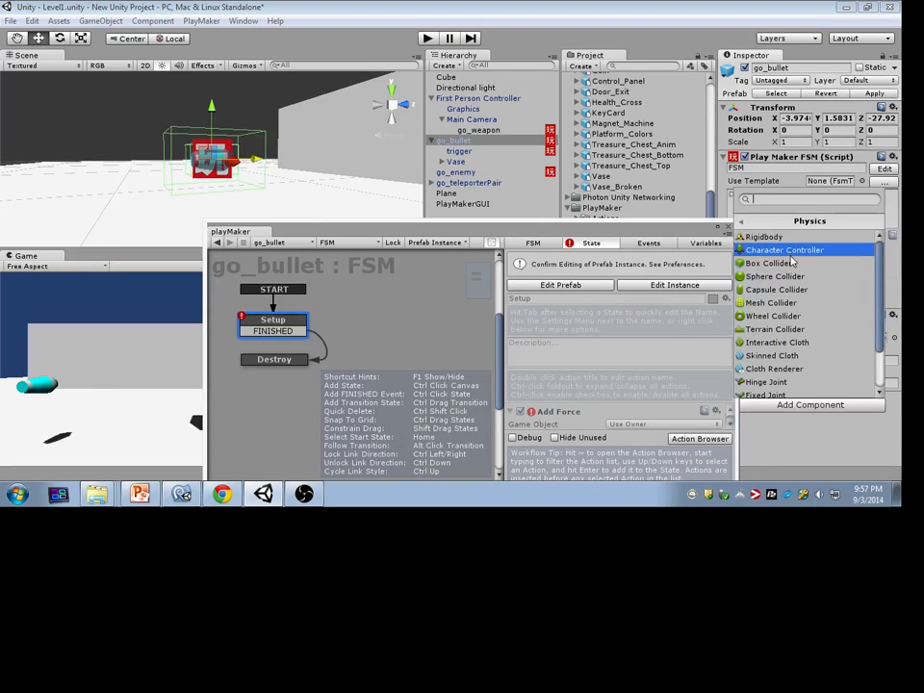
click(790, 263)
click(860, 93)
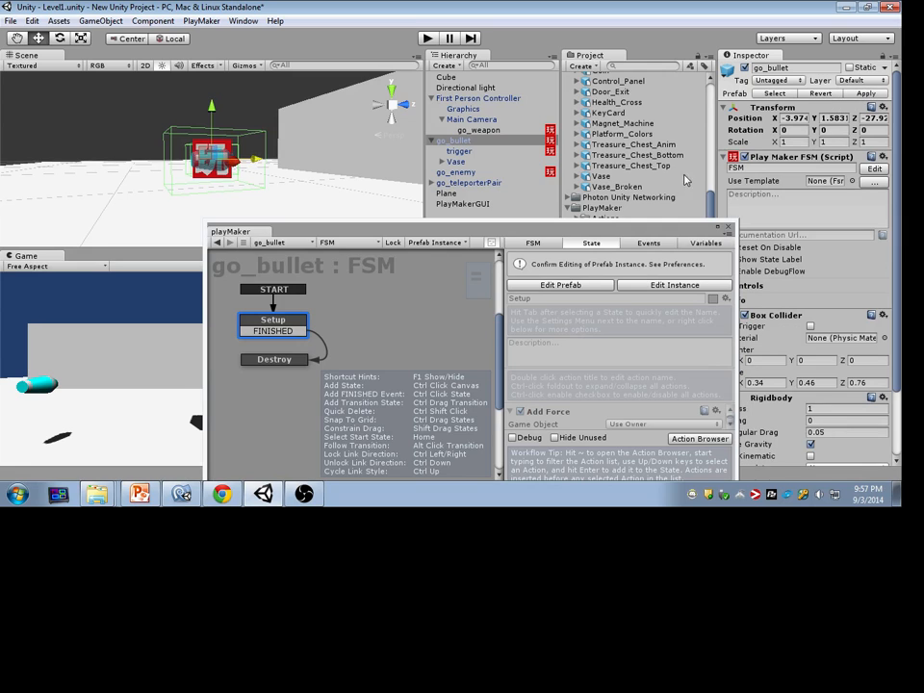
Play-test firing at the enemy with go_bullet's Rigidbody in place, check the trigger object, and stop playback.
drag(552, 229, 881, 154)
click(428, 37)
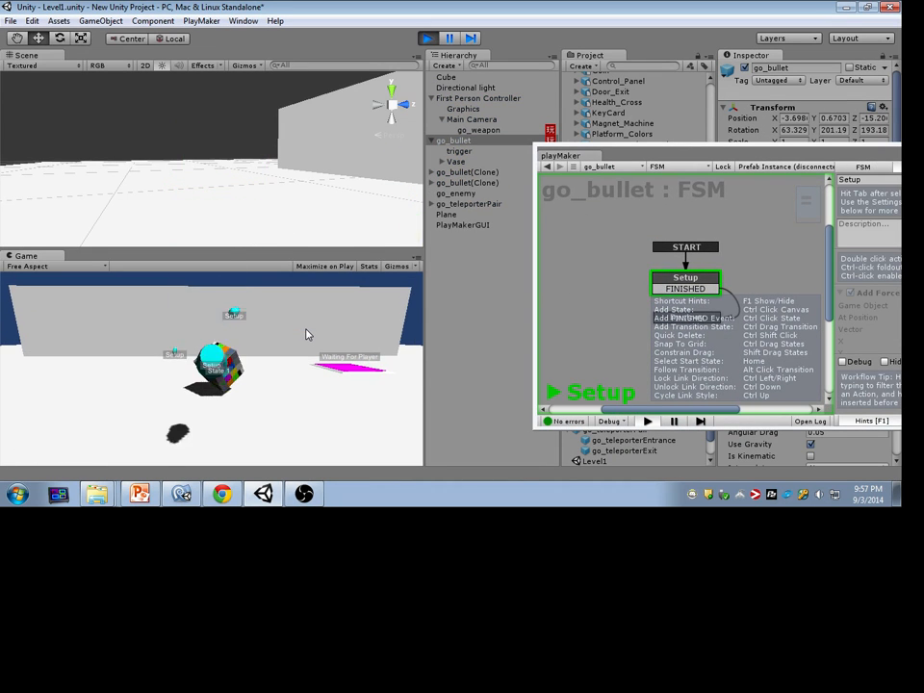
key(alt+Tab)
click(511, 153)
drag(625, 155, 461, 166)
click(429, 41)
Compare the collider and Rigidbody settings of the trigger child and go_bullet.
drag(562, 166, 474, 238)
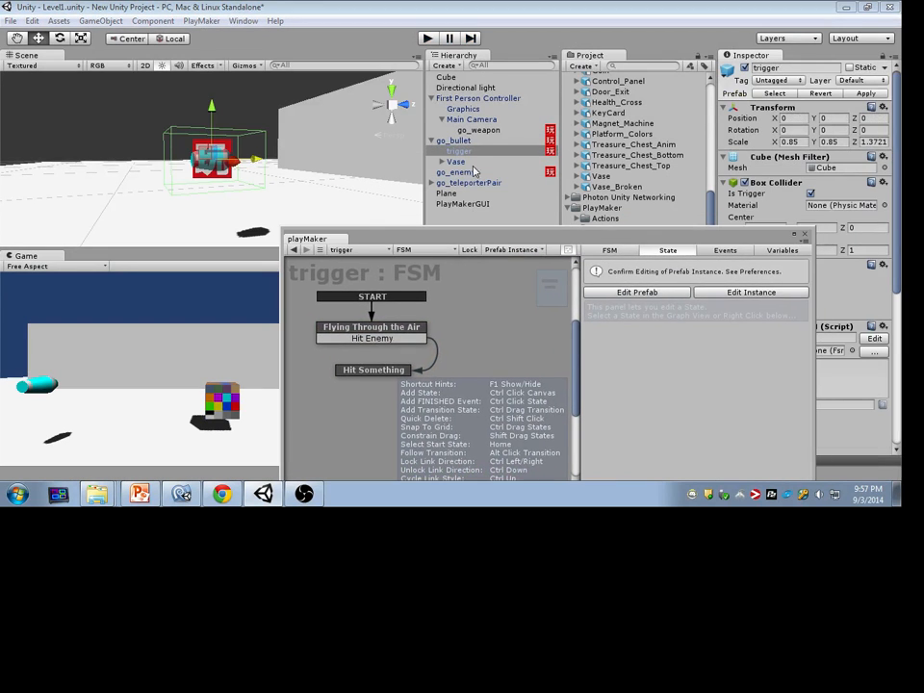
click(475, 161)
click(482, 152)
drag(717, 237, 707, 269)
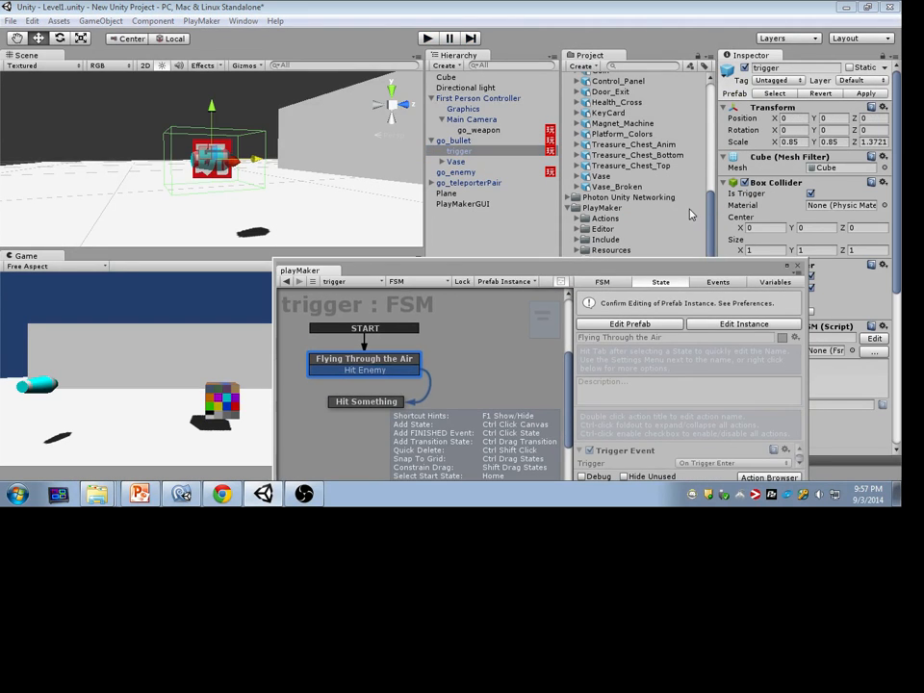
click(481, 142)
drag(650, 269, 511, 390)
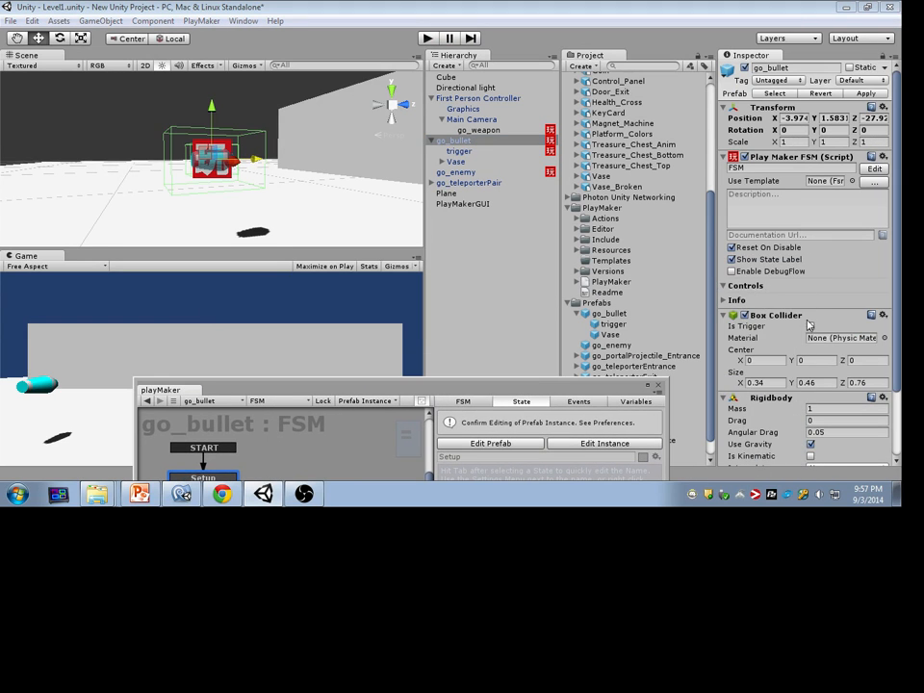
scroll(833, 304, down, 3)
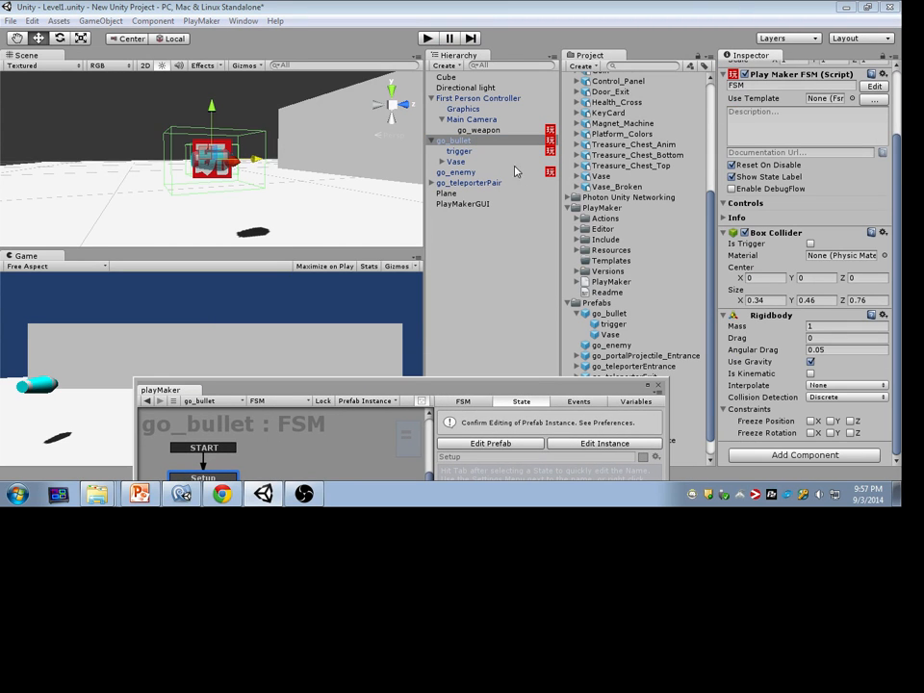
Remove the Rigidbody component from the trigger child and apply go_bullet's changes to its prefab.
click(462, 151)
scroll(743, 257, down, 5)
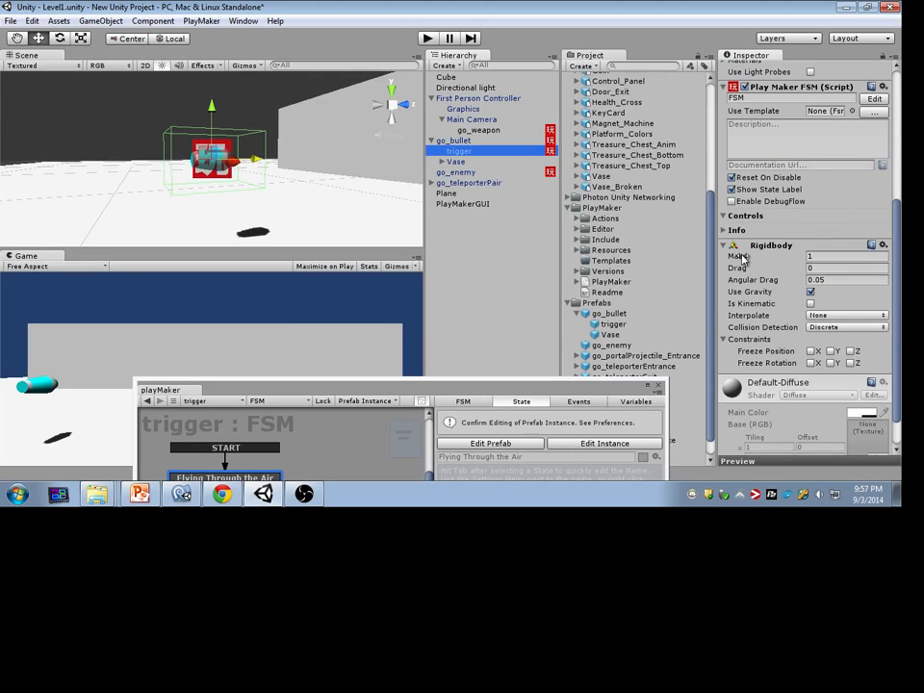
right_click(829, 241)
click(729, 243)
right_click(753, 245)
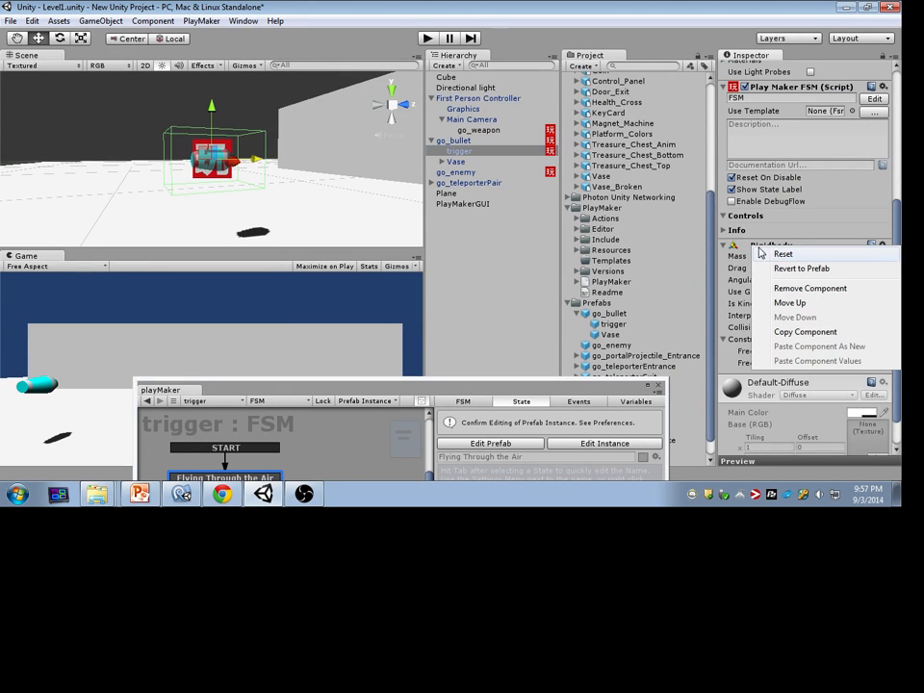
click(809, 289)
scroll(789, 289, up, 8)
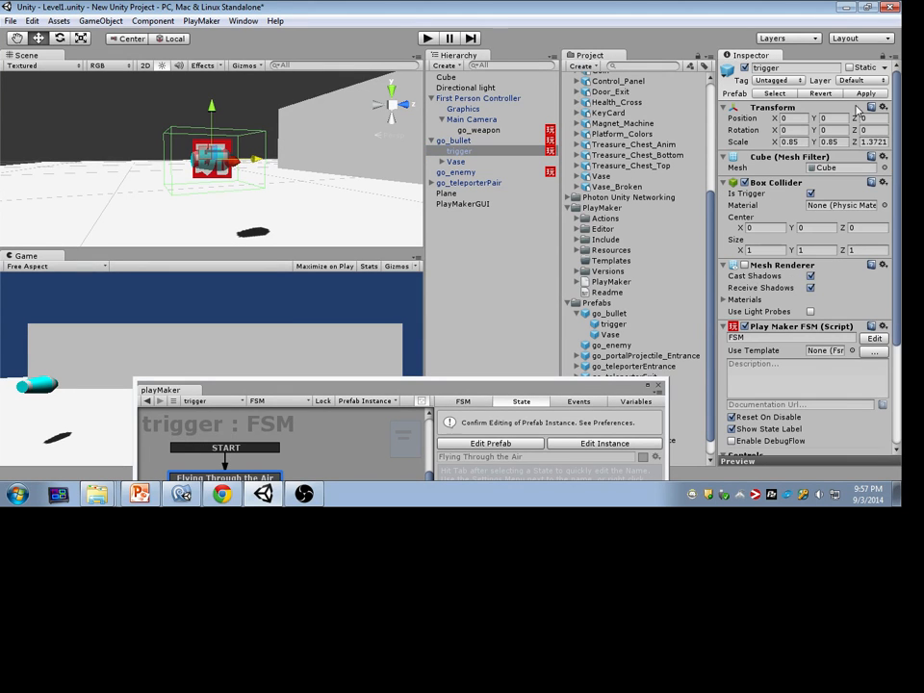
click(515, 143)
click(860, 94)
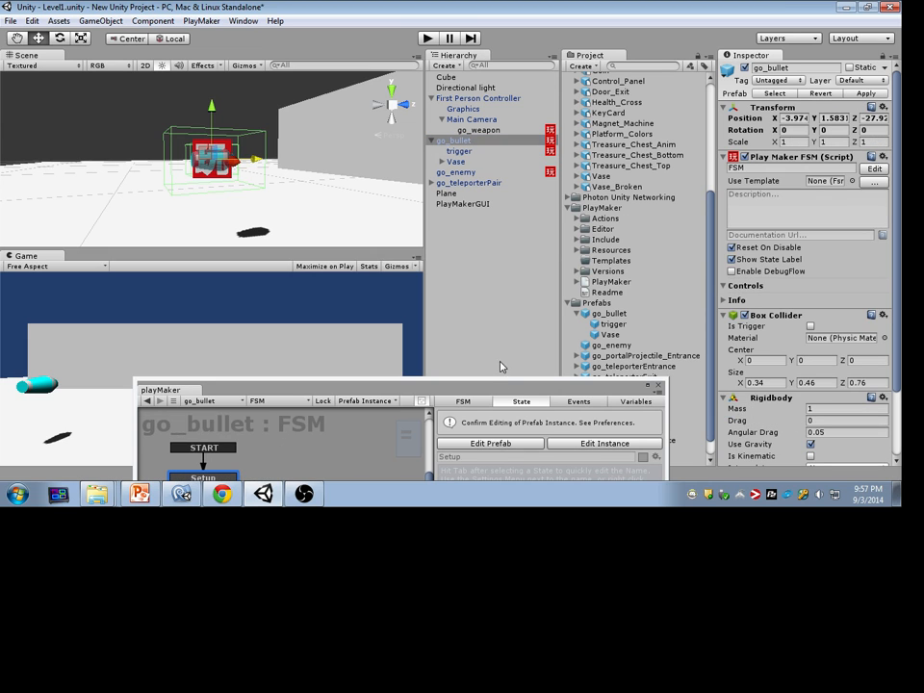
Play-test firing go_bullet with the Rigidbody removed from its trigger child, and stop playback.
drag(499, 390, 825, 103)
click(427, 38)
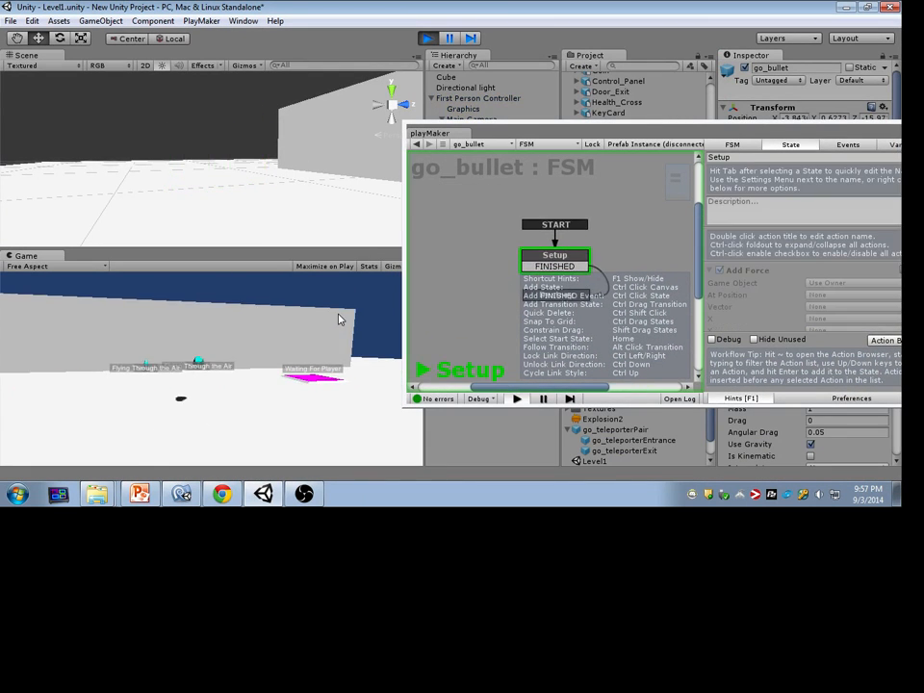
key(alt+Tab)
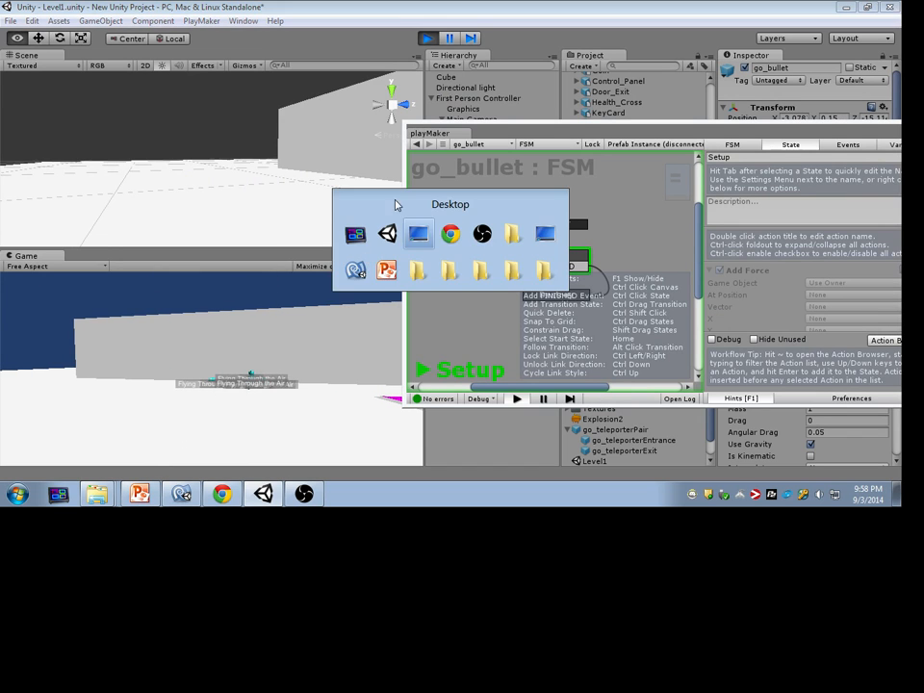
click(428, 38)
Review the trigger child's components and the Trigger Event and Destroy Object actions in its Flying Through the Air and Hit Something states.
drag(536, 135, 359, 292)
click(479, 143)
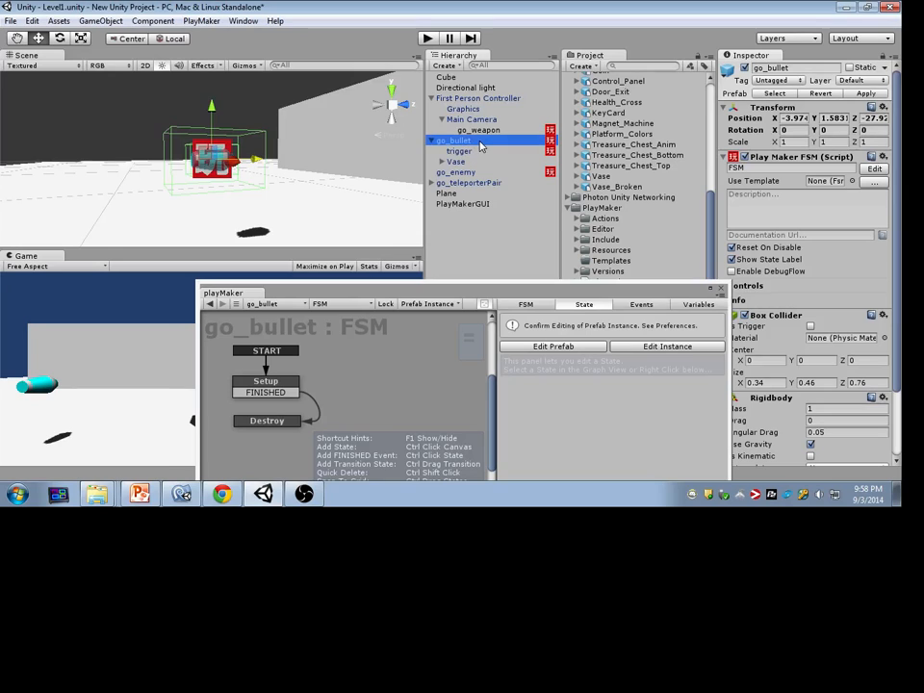
click(511, 152)
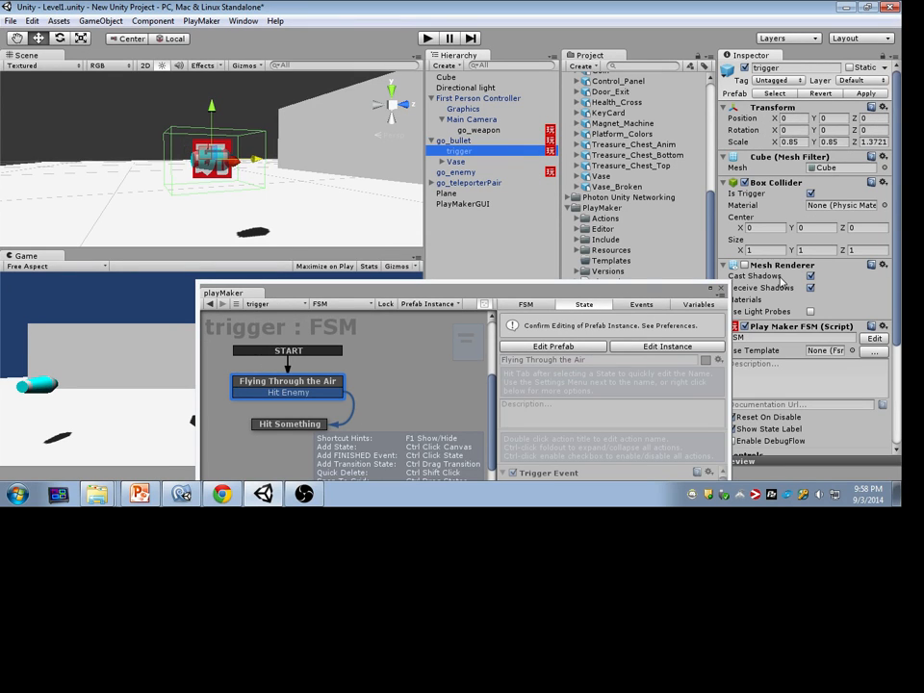
scroll(783, 281, down, 5)
scroll(782, 281, up, 5)
drag(646, 294, 578, 45)
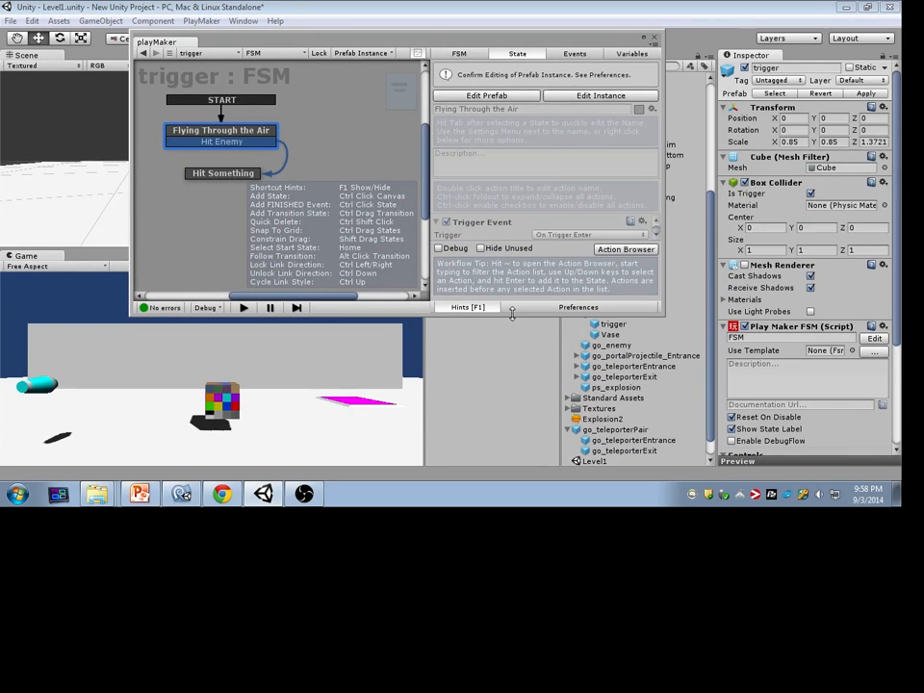
drag(385, 315, 385, 444)
click(580, 95)
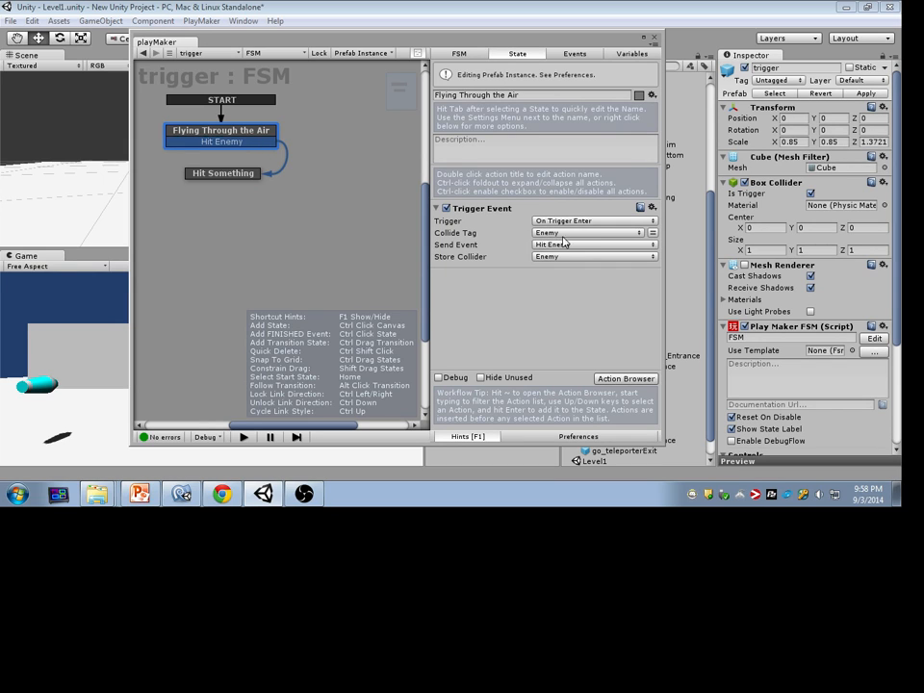
click(253, 174)
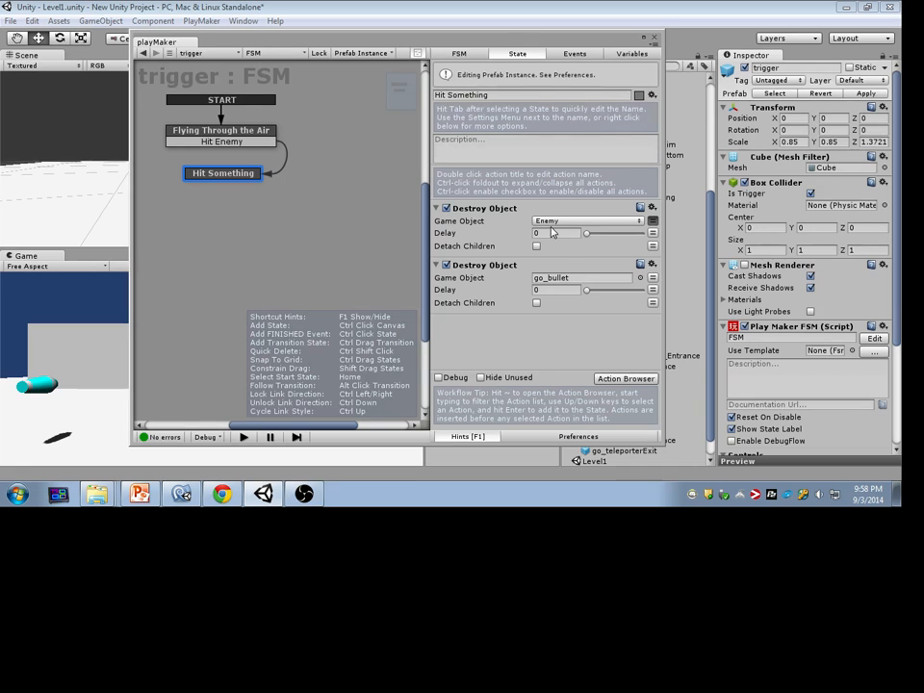
click(229, 132)
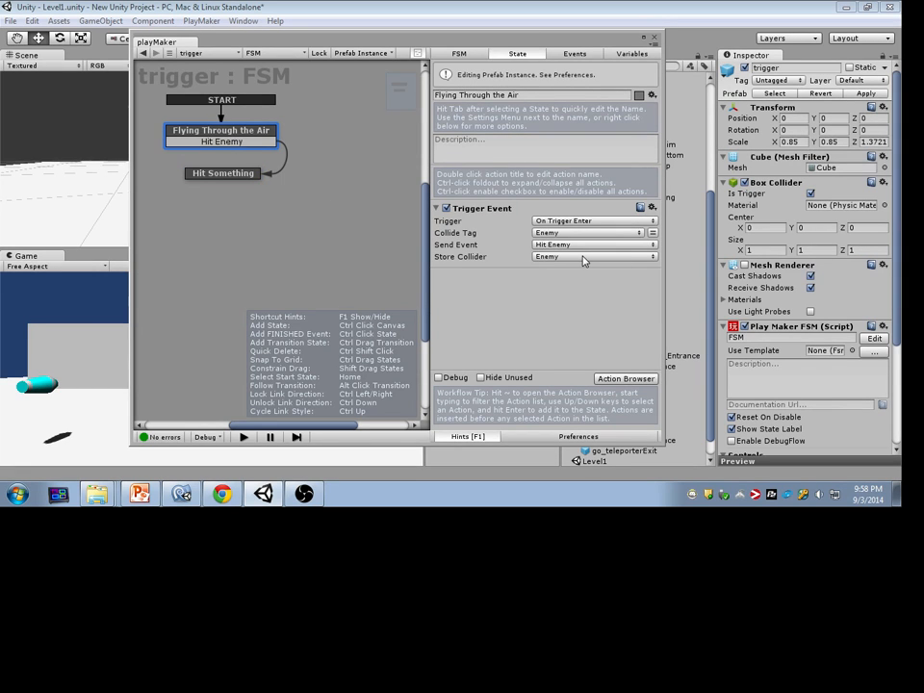
click(244, 176)
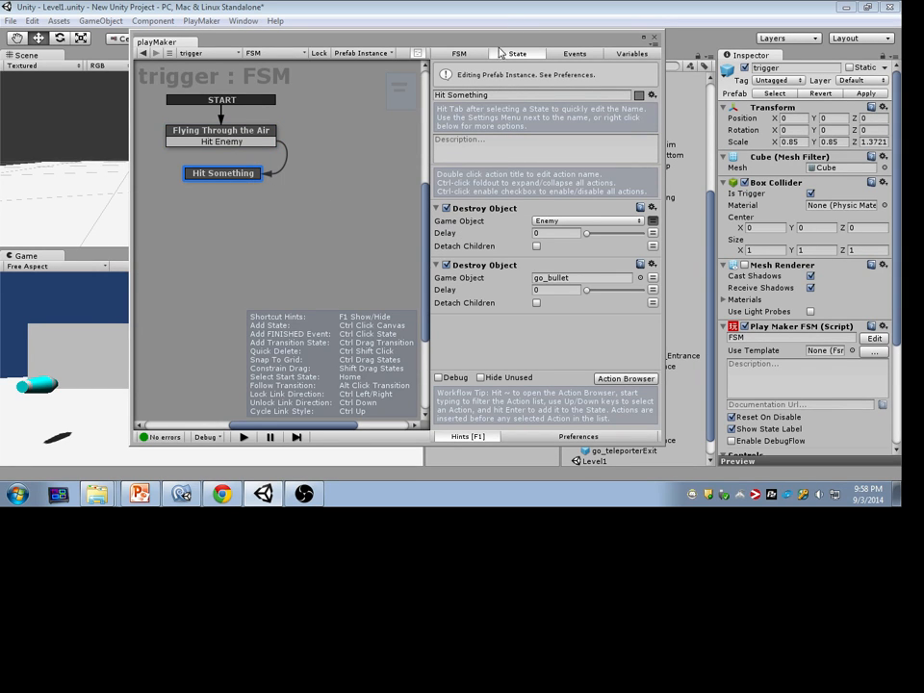
drag(514, 41, 904, 150)
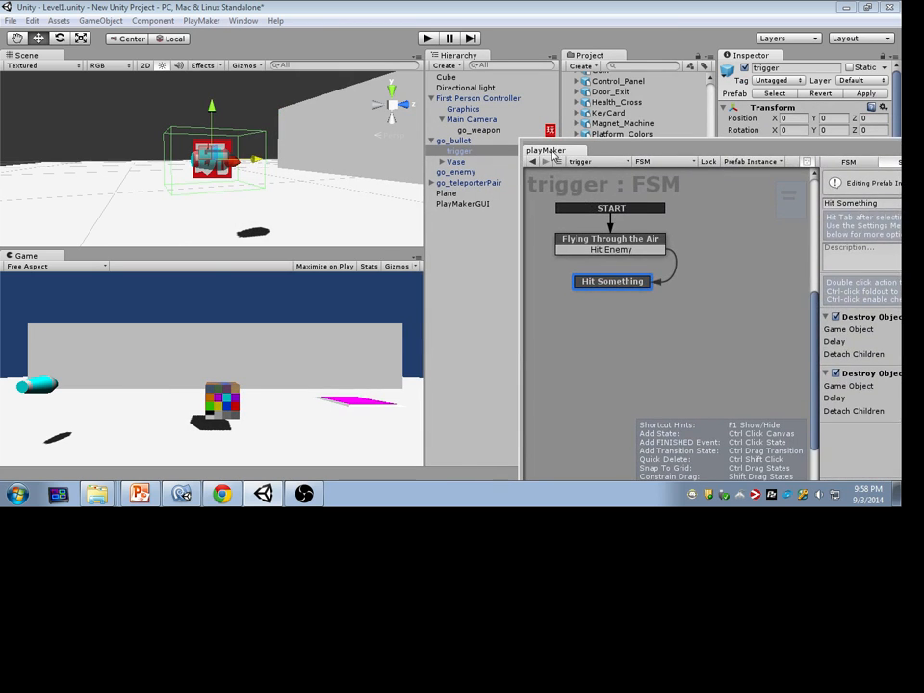
Delete the go_bullet instance from the scene hierarchy.
drag(553, 154, 636, 270)
click(453, 140)
key(Delete)
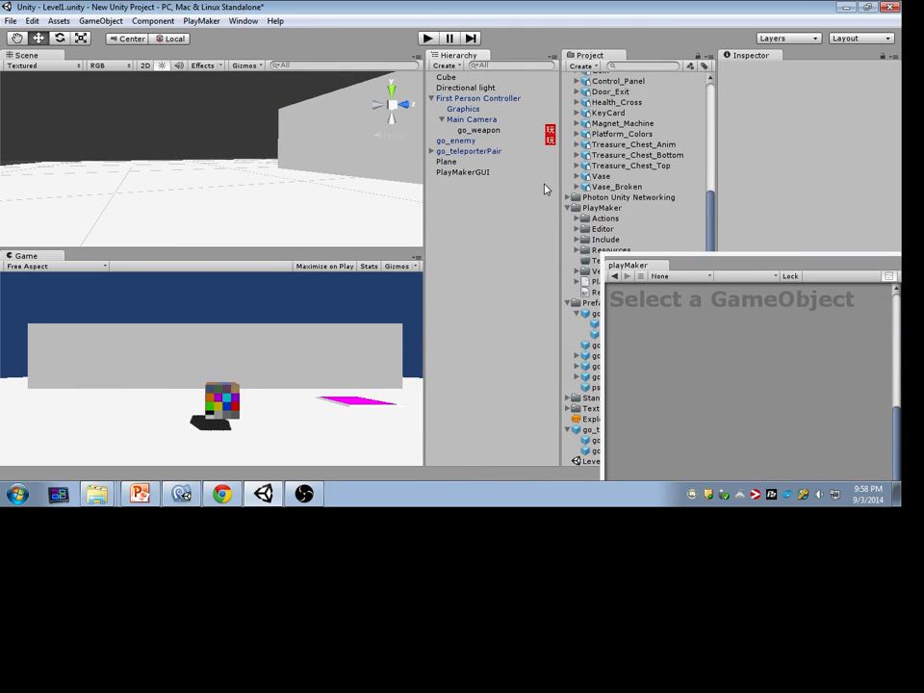
Duplicate go_enemy and place the copy beside it at about Z -24.3.
click(482, 143)
drag(629, 266, 738, 352)
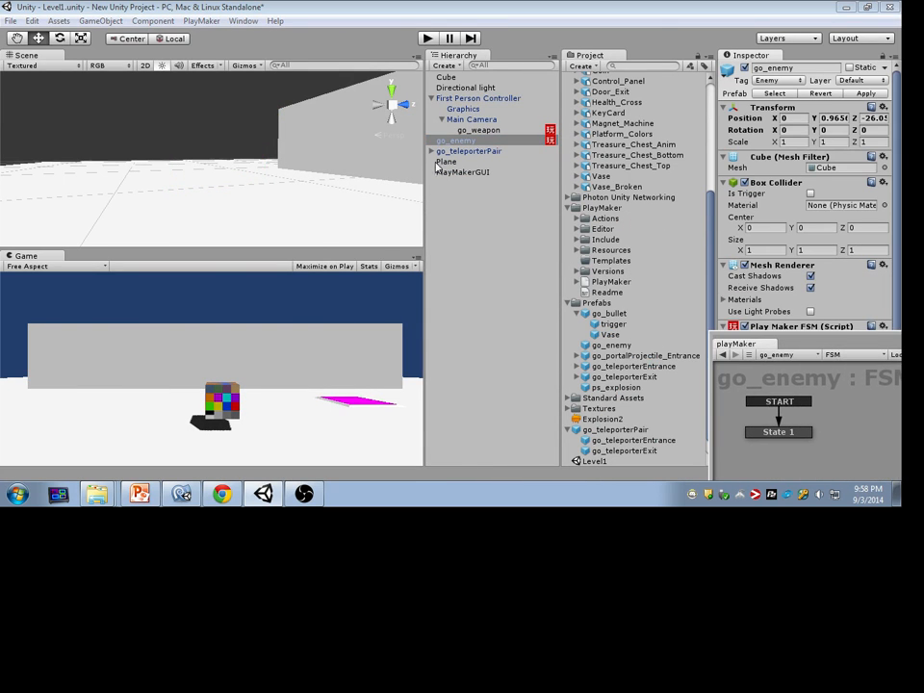
double_click(458, 140)
key(ctrl+d)
drag(255, 160, 349, 160)
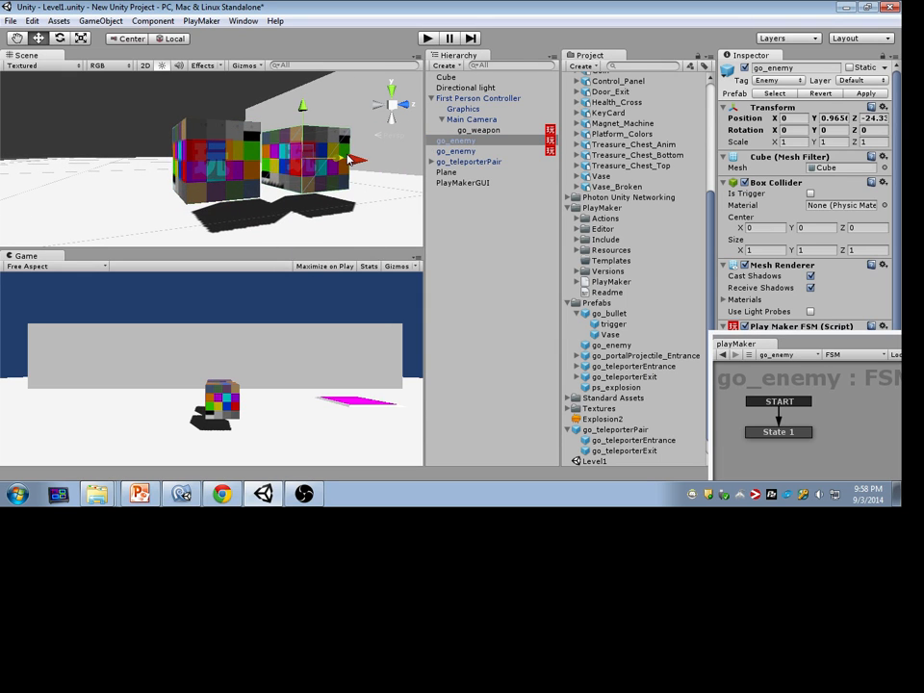
Duplicate the two go_enemy cubes above themselves, and duplicate the resulting four at about X 1.65.
shift+click(216, 164)
key(ctrl+d)
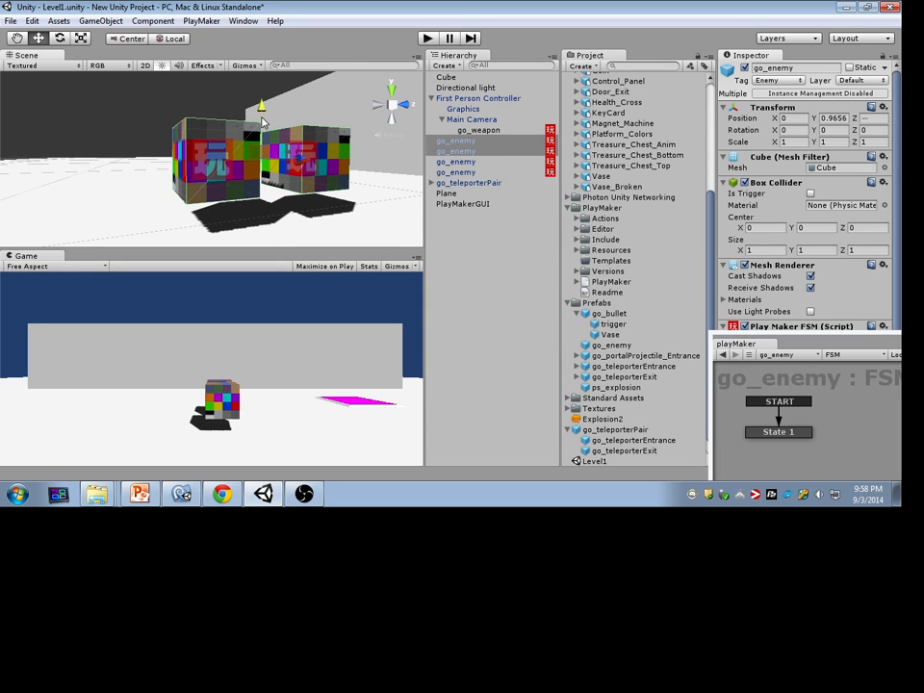
drag(263, 115, 282, 39)
shift+click(482, 173)
key(ctrl+d)
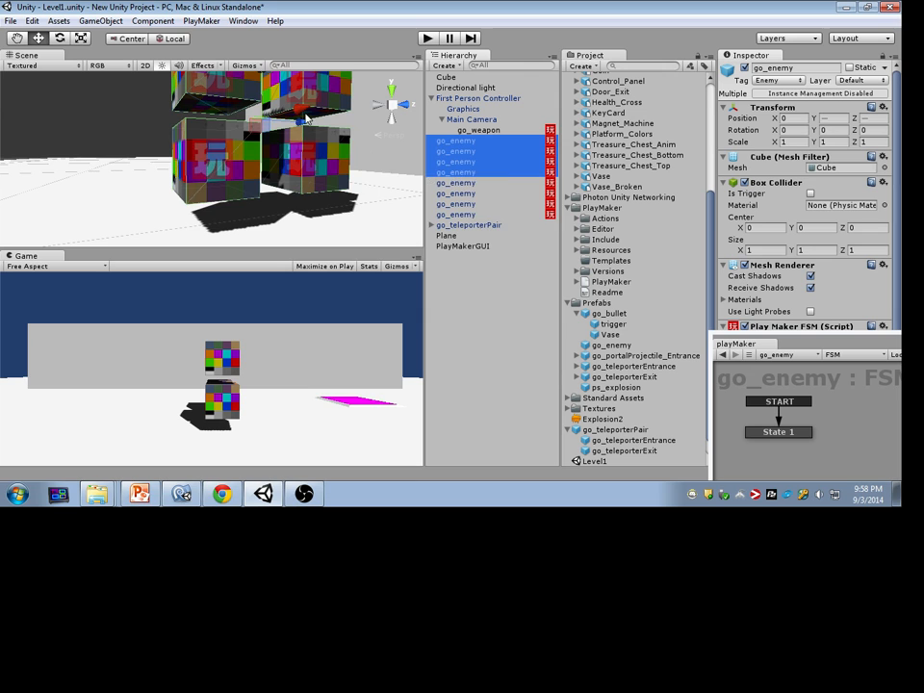
drag(309, 123, 398, 125)
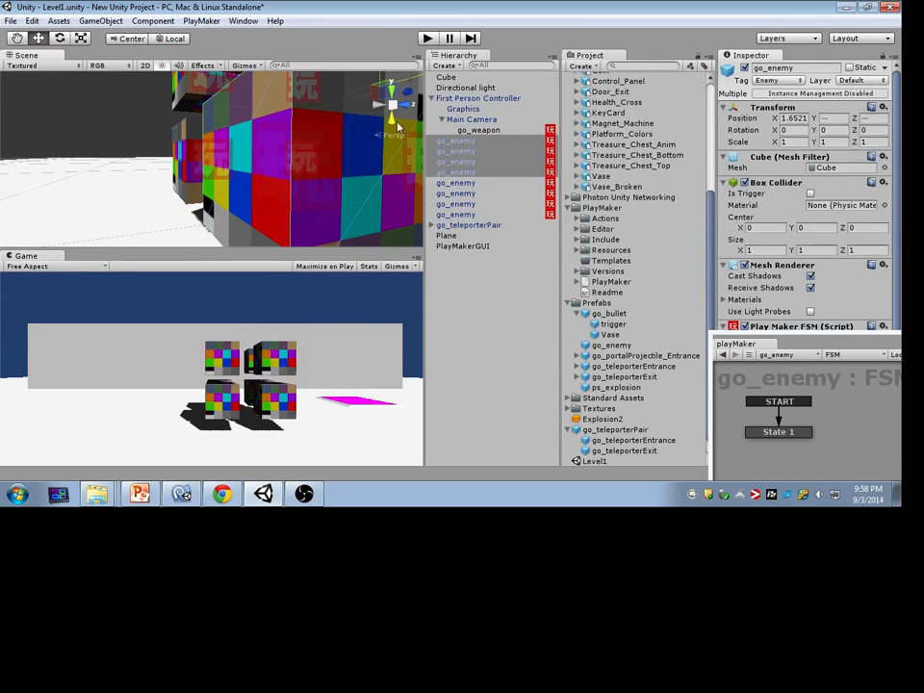
Duplicate the eight go_enemy cubes along X, and duplicate the resulting sixteen farther along the same axis.
shift+click(473, 214)
scroll(376, 181, down, 4)
key(ctrl+d)
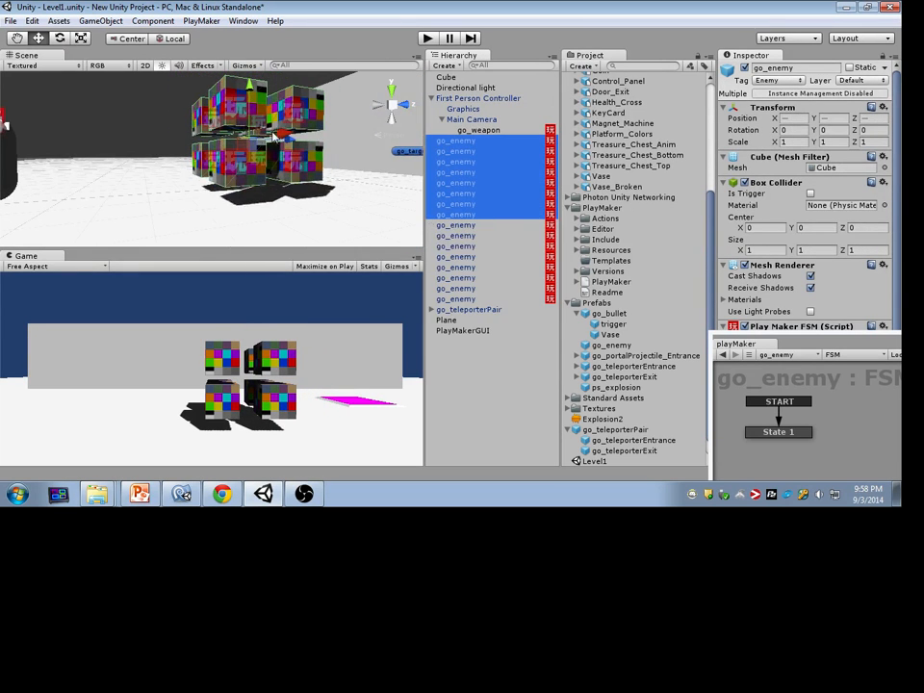
drag(272, 132, 328, 157)
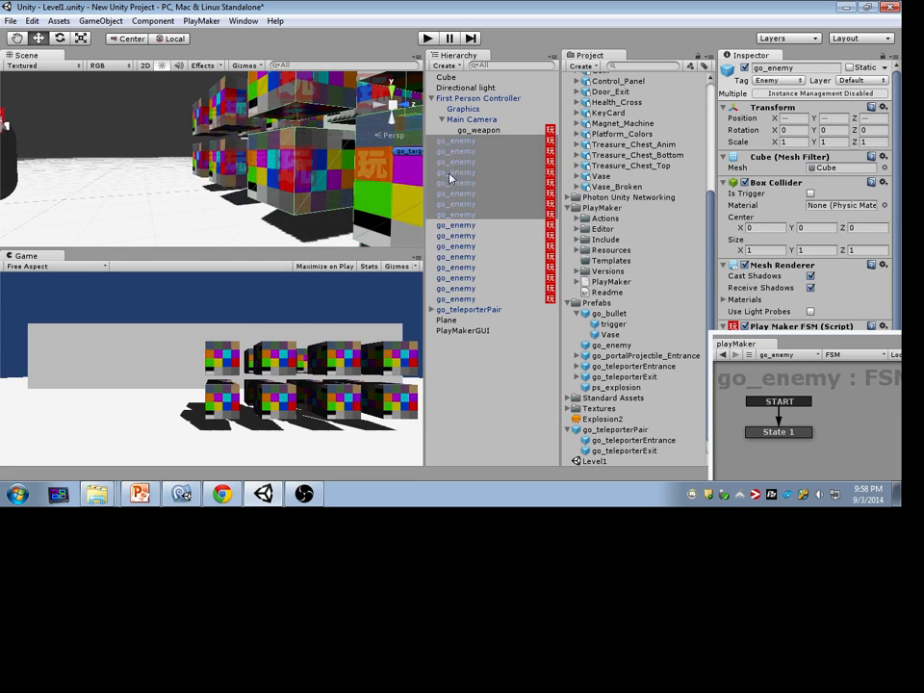
shift+click(463, 297)
scroll(359, 165, down, 4)
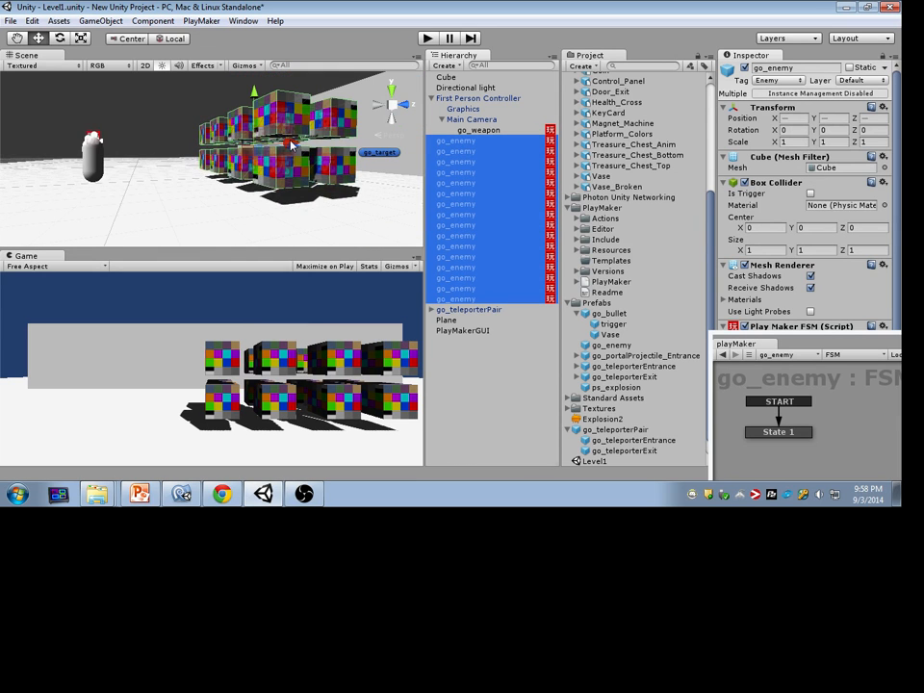
key(ctrl+d)
drag(291, 145, 371, 143)
Play-test shooting bullets at the whole block of go_enemy cubes until they are destroyed, and stop playback.
click(428, 37)
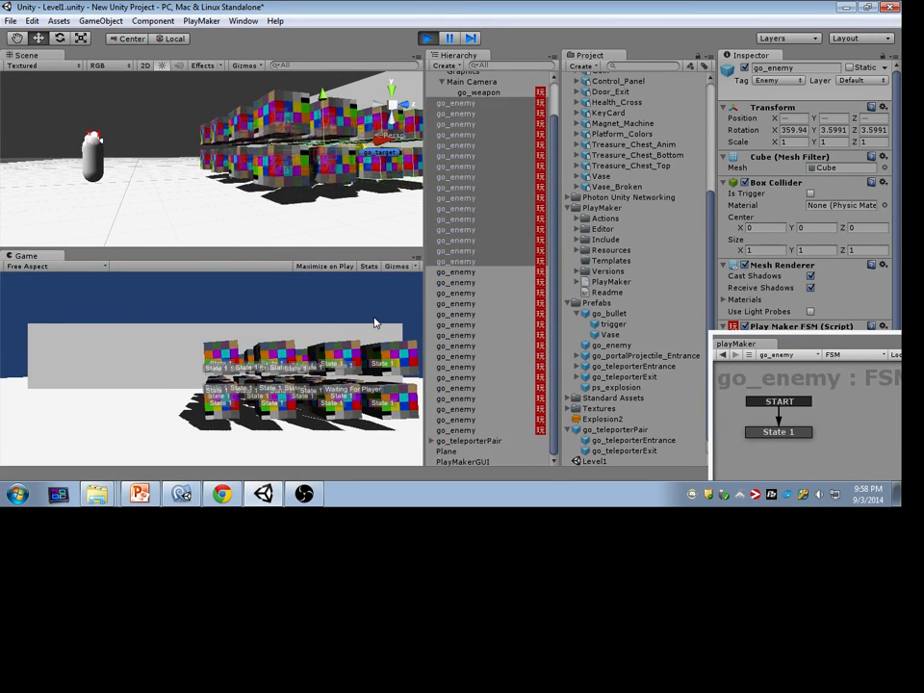
click(377, 322)
click(373, 323)
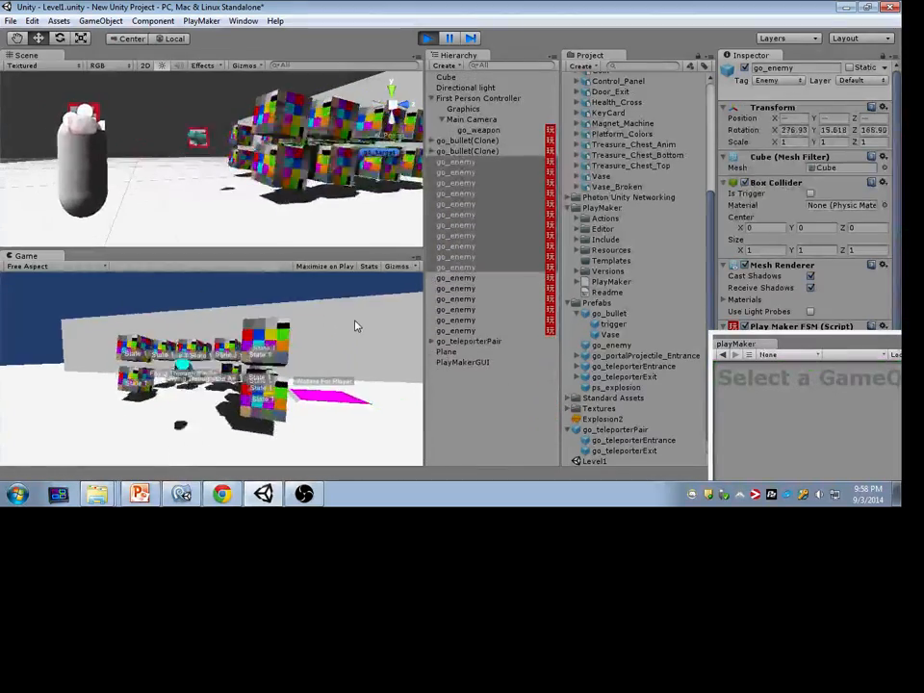
click(372, 330)
click(363, 321)
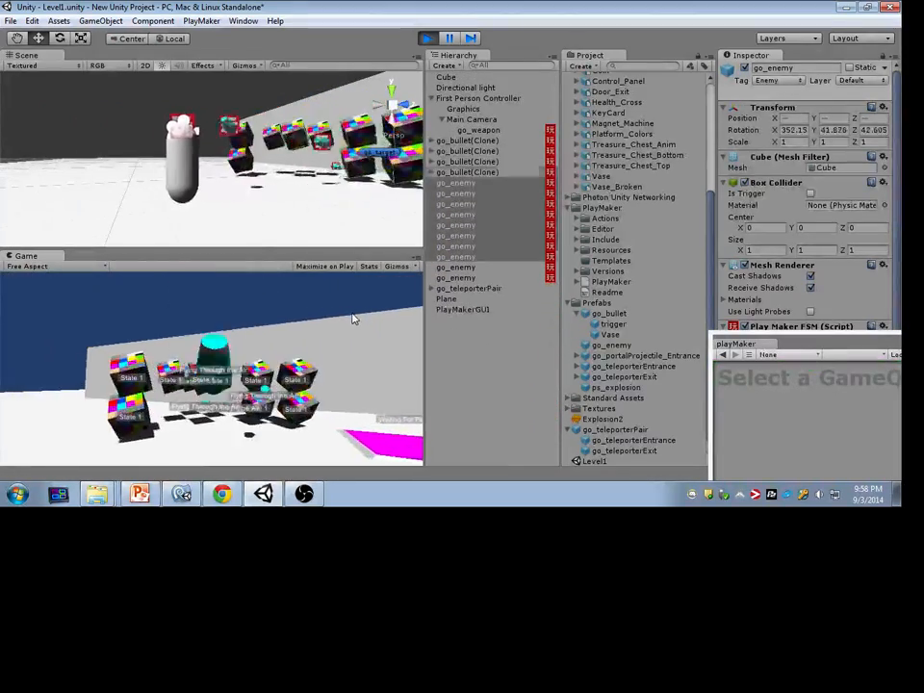
click(351, 324)
click(347, 314)
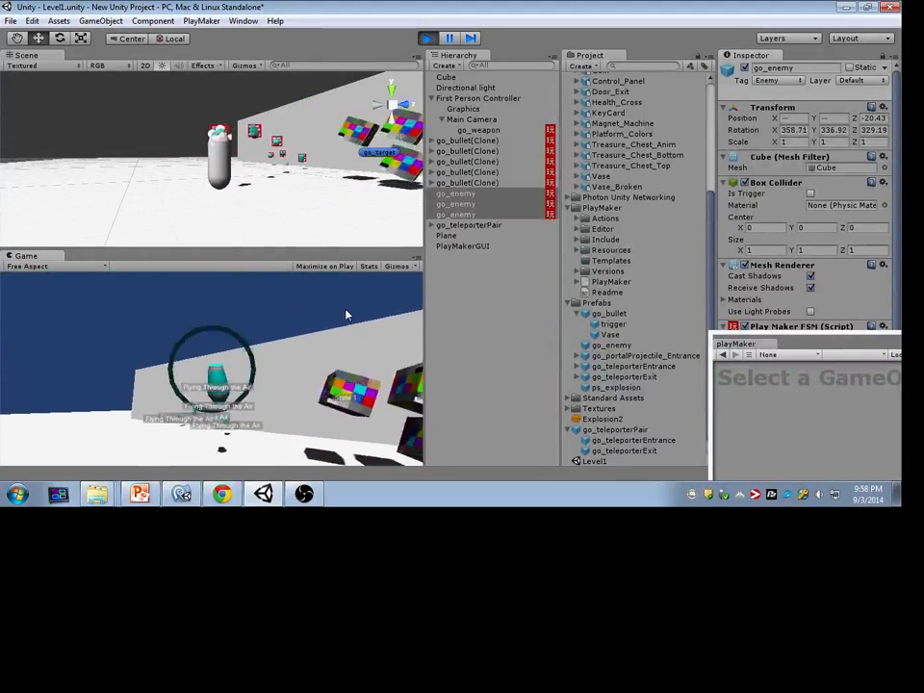
click(356, 315)
click(366, 317)
click(371, 317)
click(372, 320)
click(370, 326)
click(368, 331)
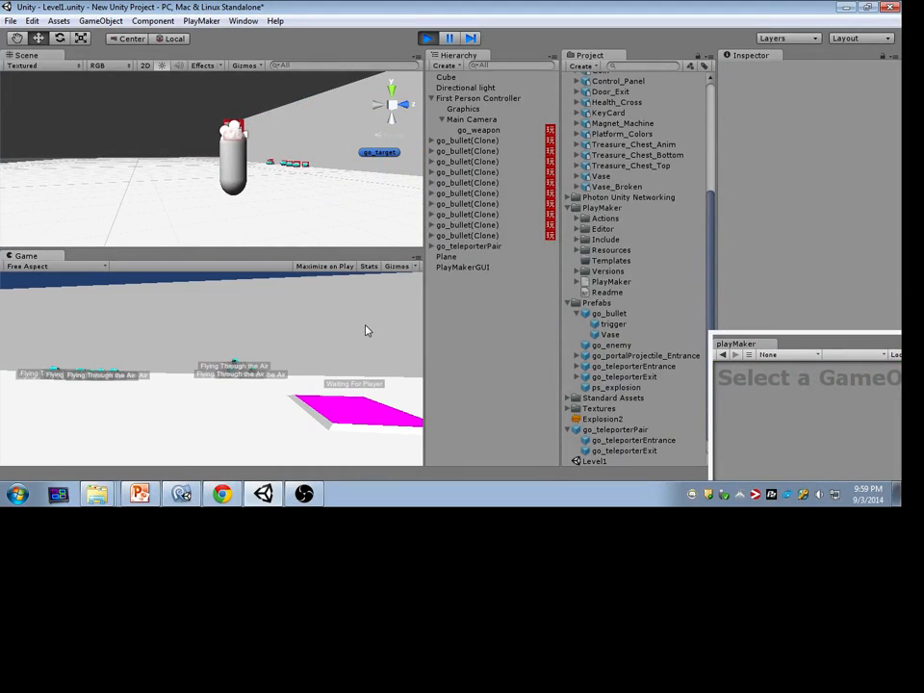
key(alt+Tab)
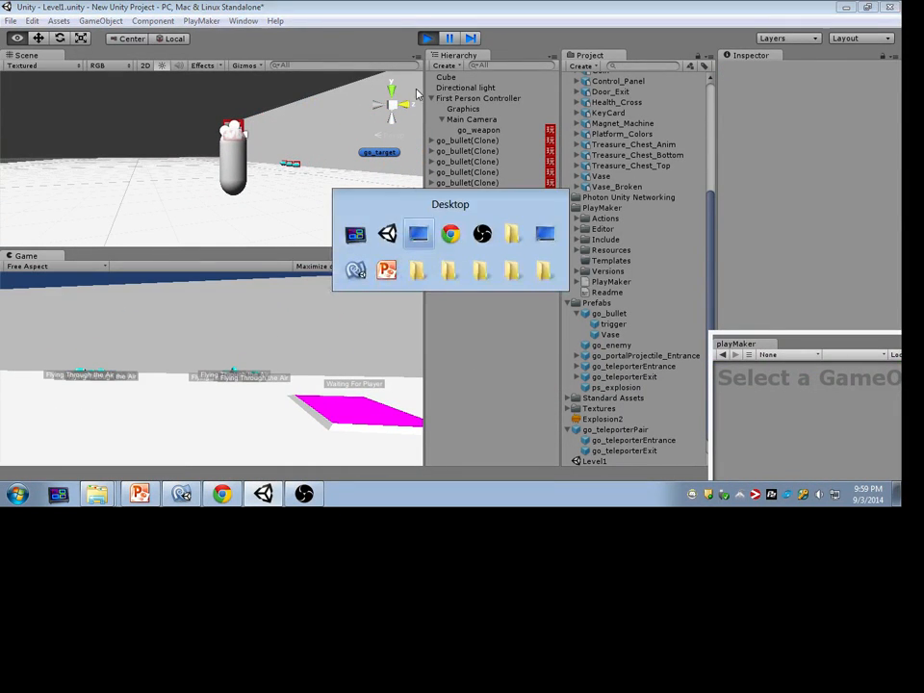
click(429, 39)
View the enemy block from its other side and reopen the FSM editor for the first go_enemy in the hierarchy.
click(483, 141)
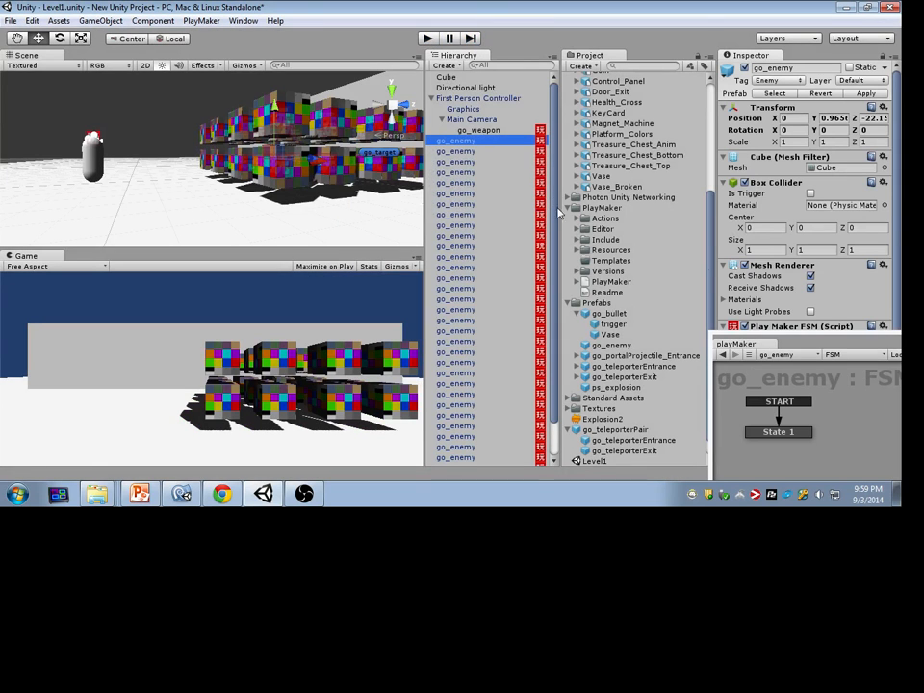
drag(821, 347, 420, 241)
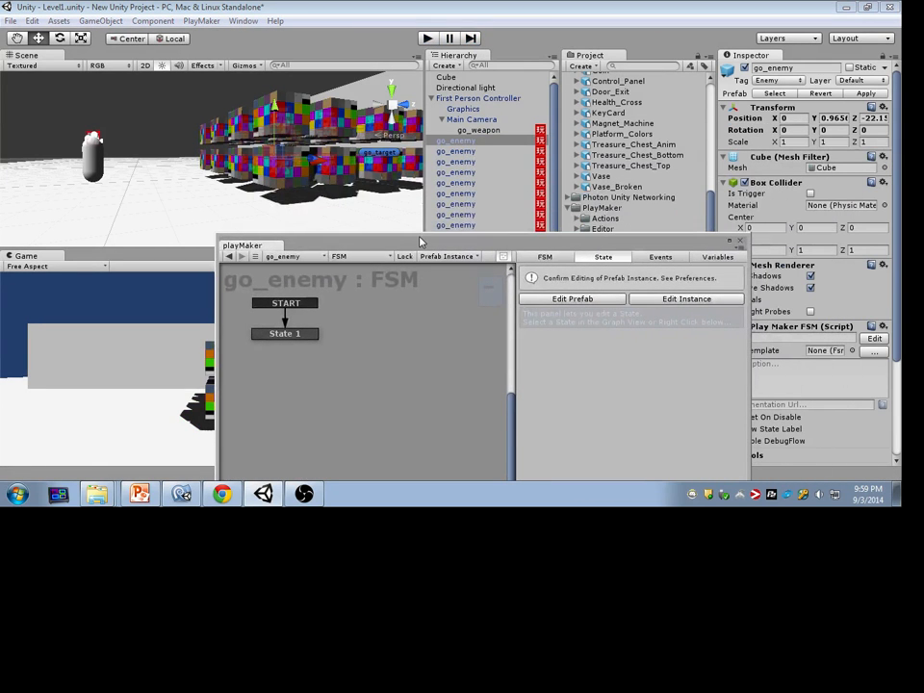
scroll(383, 183, down, 3)
alt+drag(355, 170, 535, 165)
drag(498, 246, 331, 286)
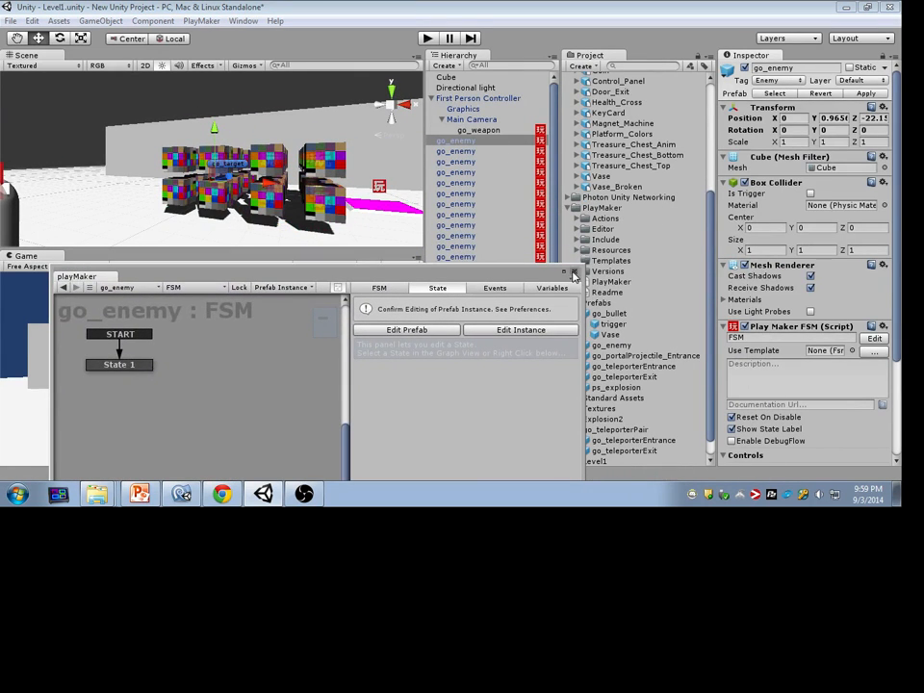
click(574, 274)
click(471, 192)
click(459, 141)
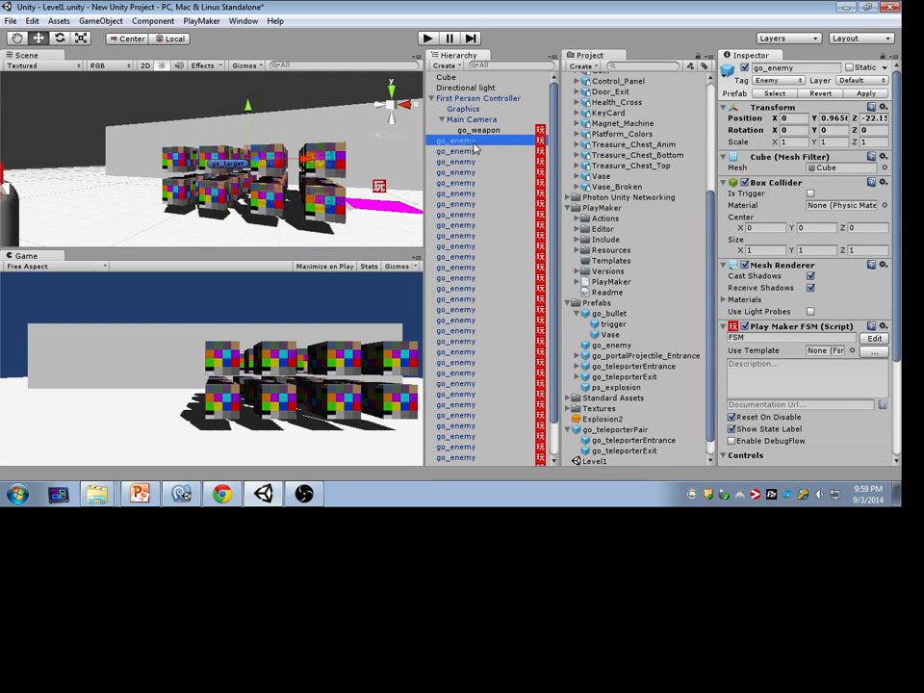
click(874, 339)
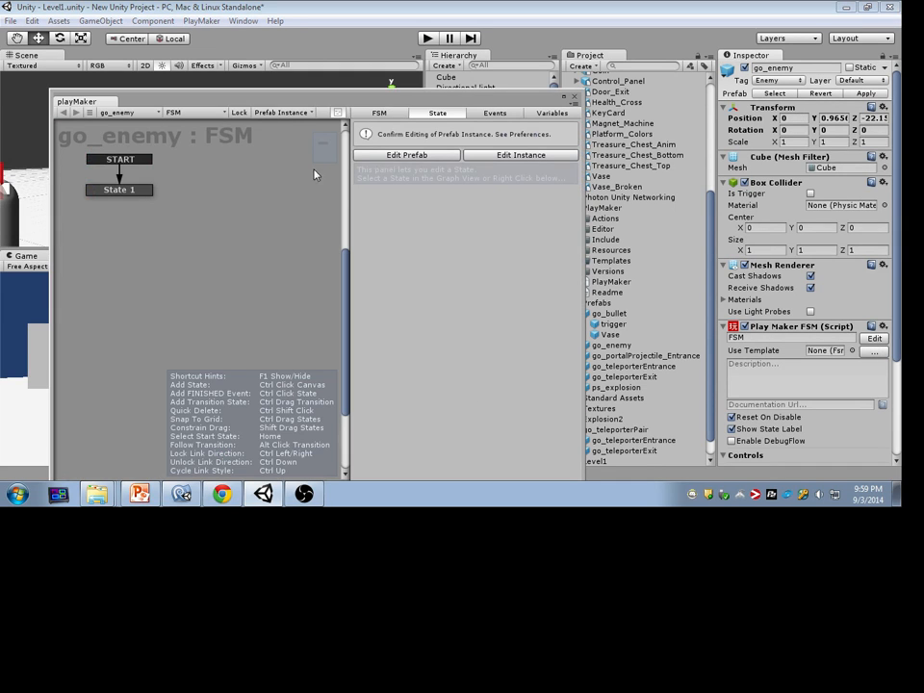
Open the go_enemy prefab's FSM for editing and add an iTween Move To action to State 1.
click(404, 155)
drag(413, 103, 583, 51)
click(205, 158)
click(635, 395)
text(Move)
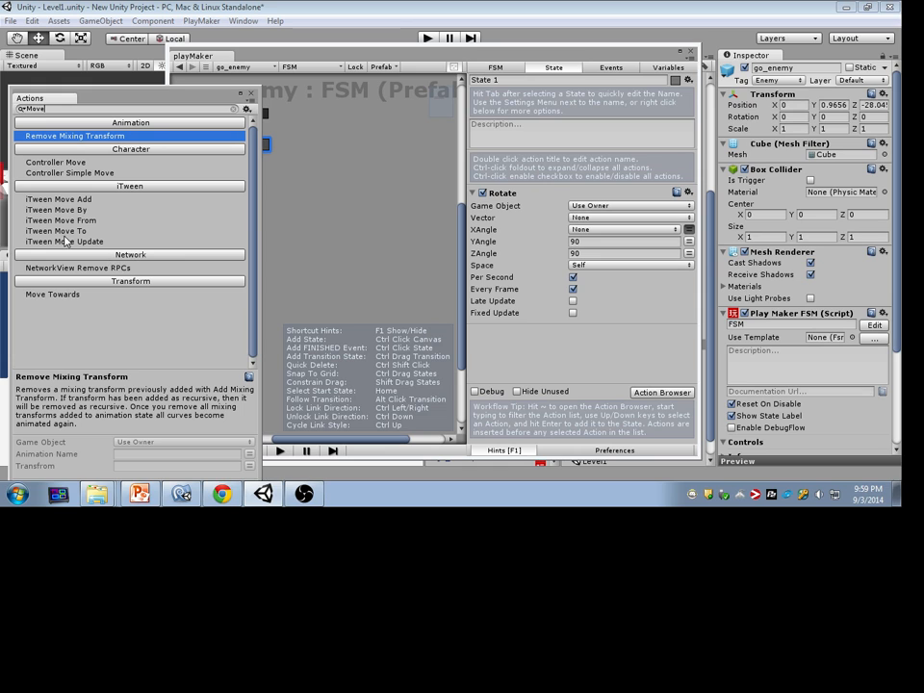
click(88, 232)
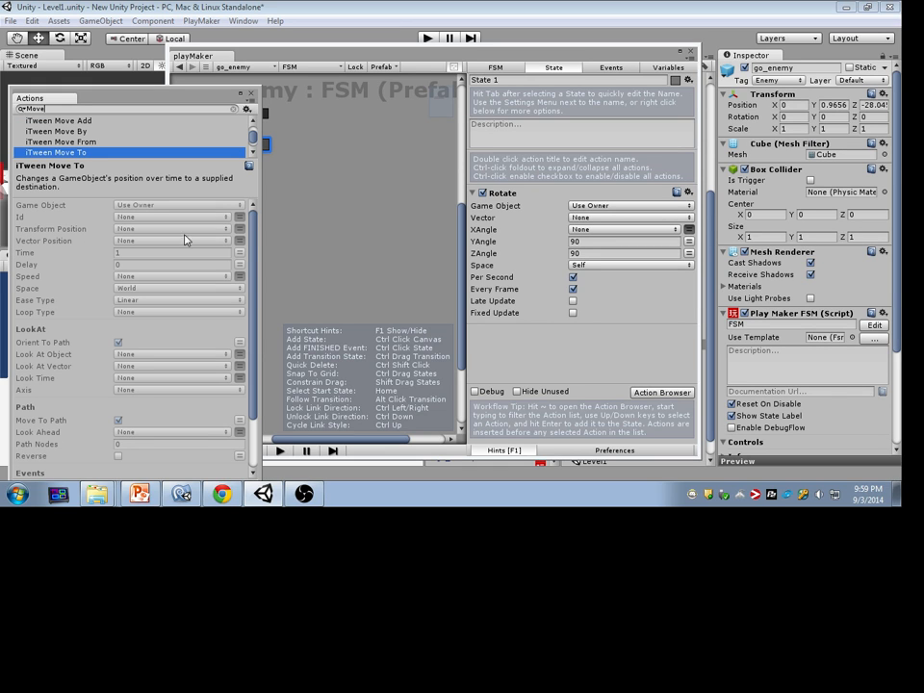
drag(181, 103, 193, 79)
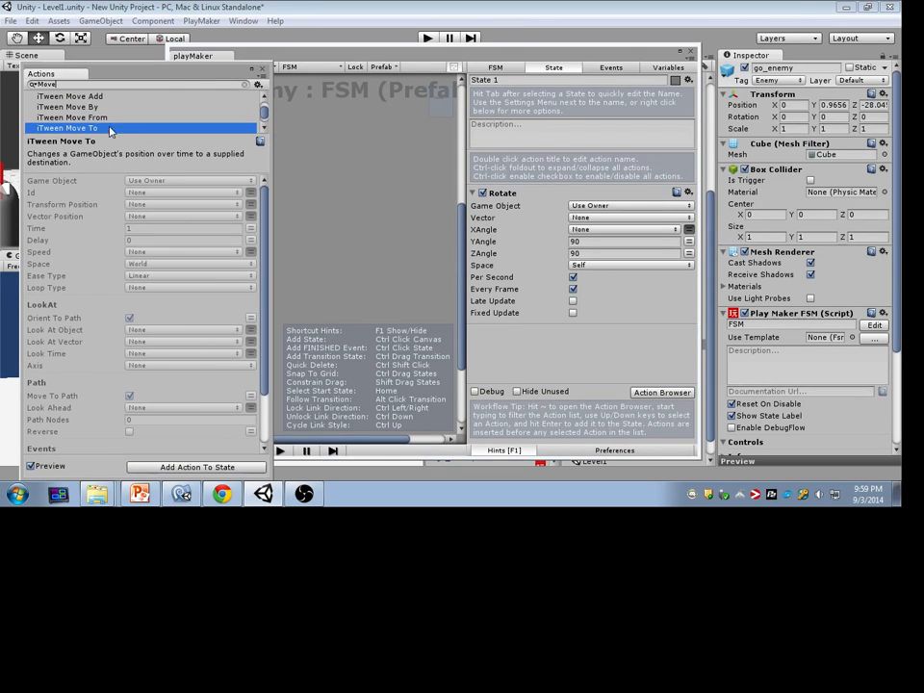
double_click(110, 128)
Set the iTween Move To action's Space to Self and give it a Vector Position with Y at 5.
scroll(520, 270, up, 5)
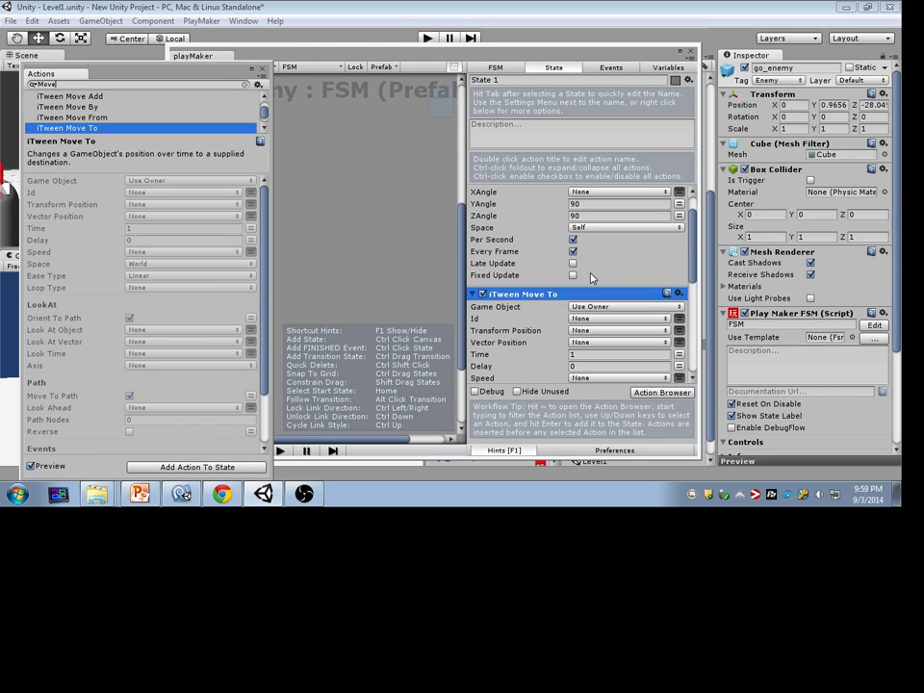
click(678, 291)
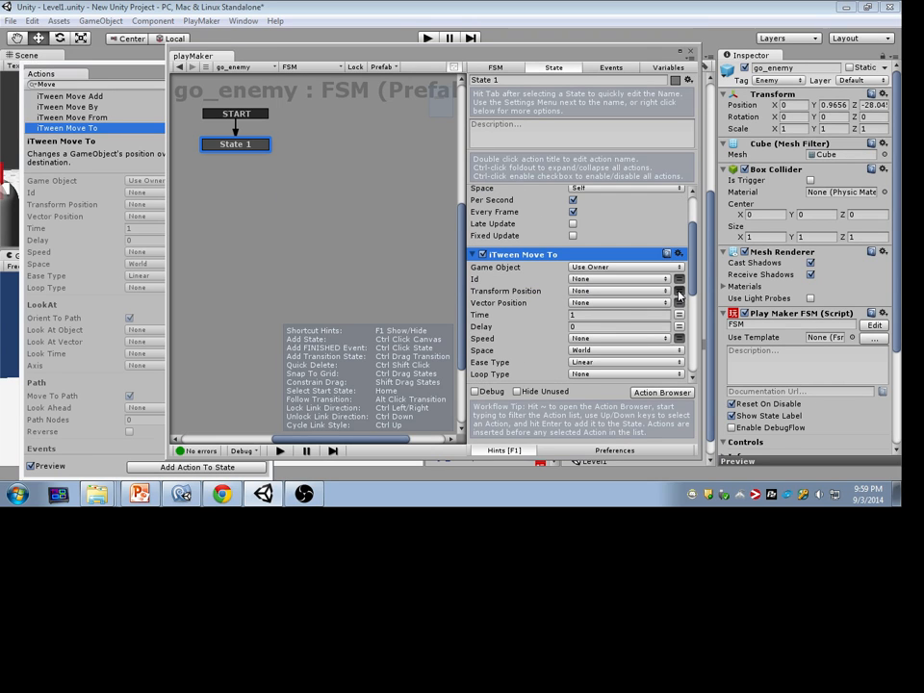
click(631, 342)
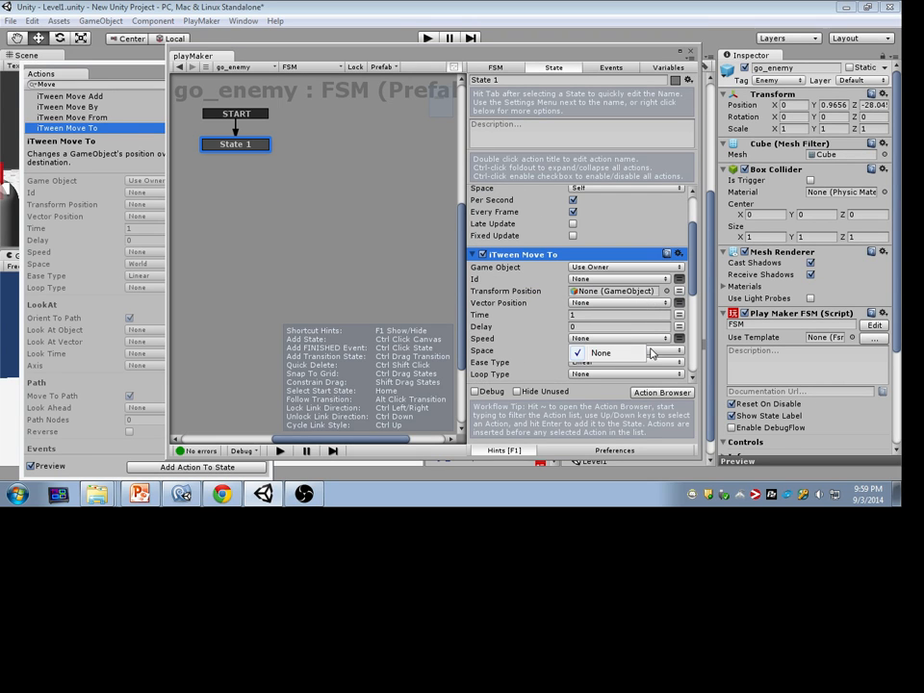
click(625, 351)
click(602, 376)
click(678, 292)
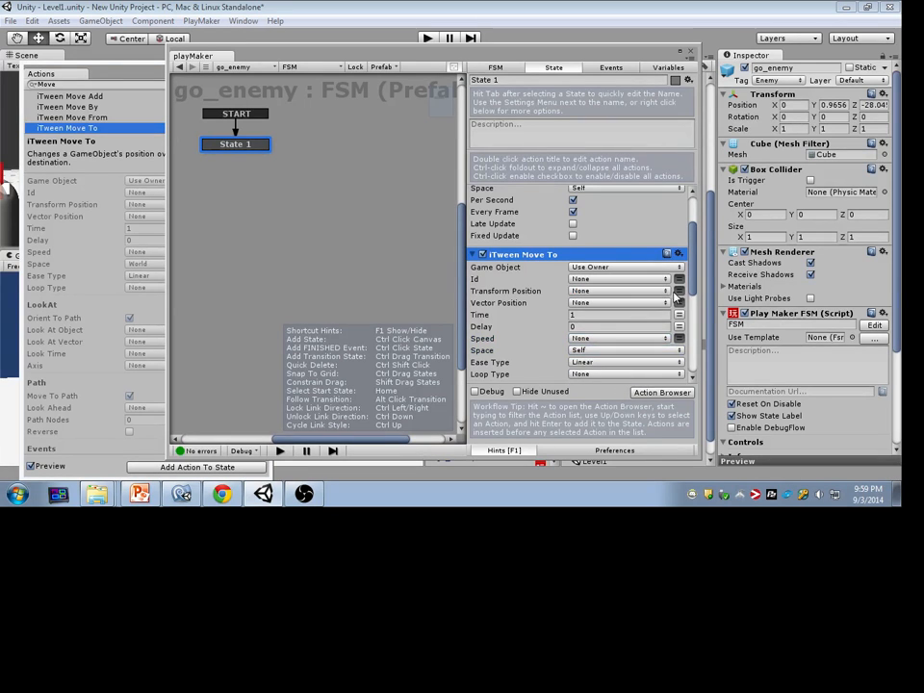
click(679, 292)
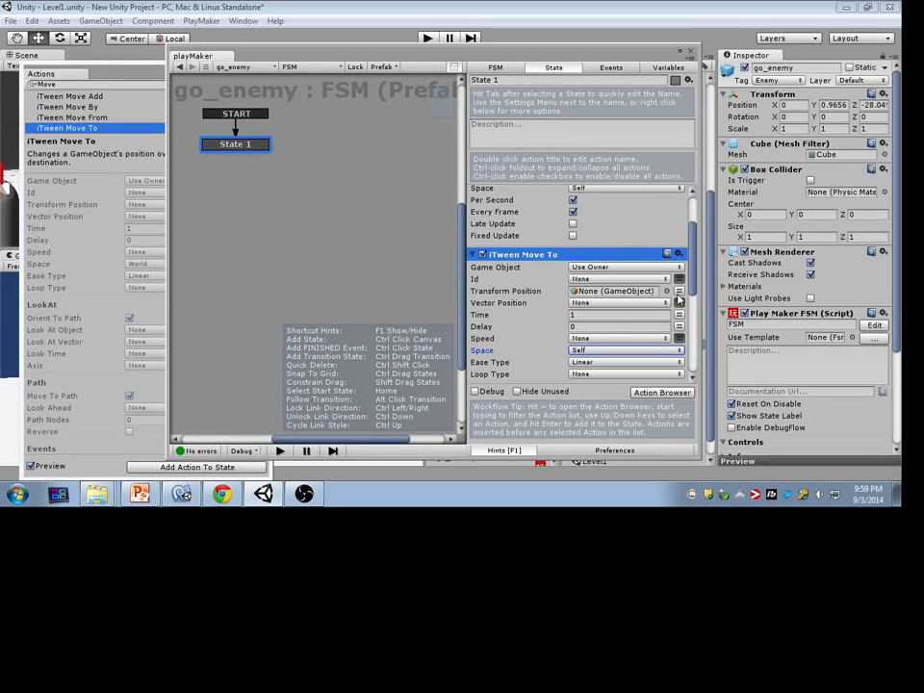
click(679, 292)
click(678, 304)
click(642, 314)
click(580, 314)
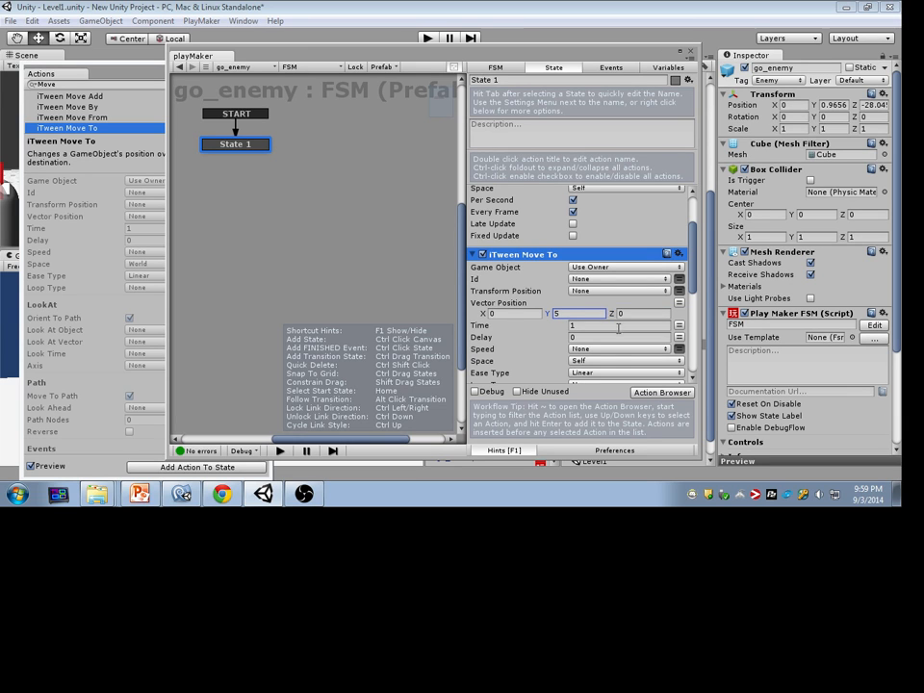
Set the iTween Move To action's Ease Type to Ease In Out Quint and its Loop Type to Ping Pong.
scroll(607, 306, down, 3)
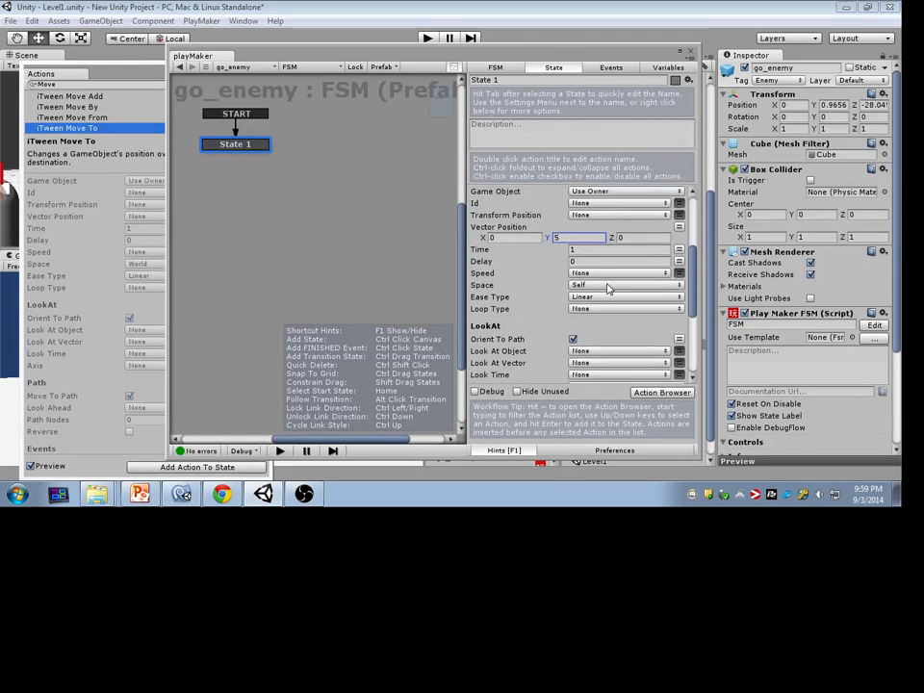
click(616, 298)
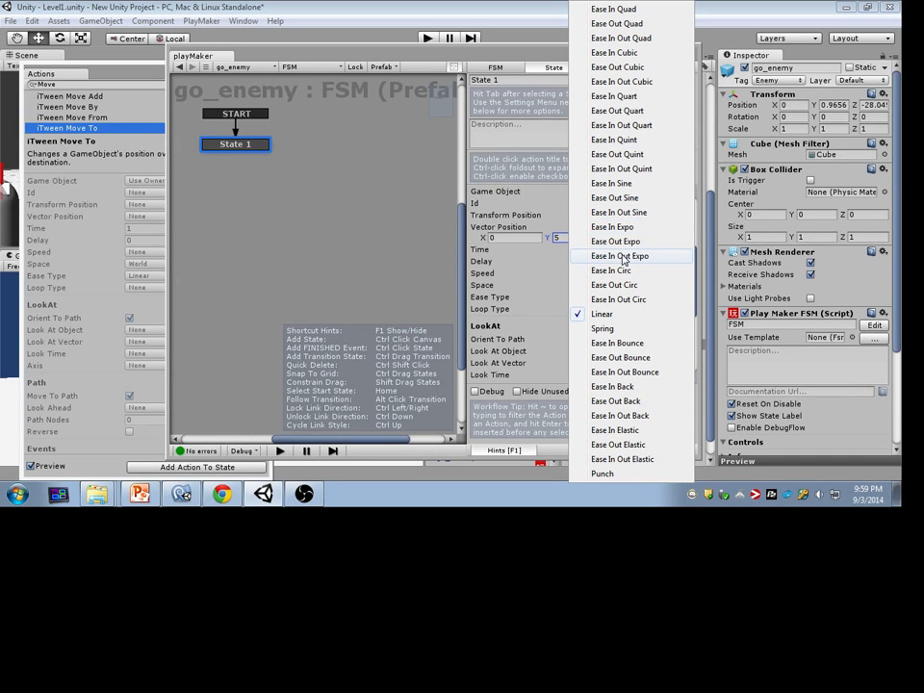
click(624, 168)
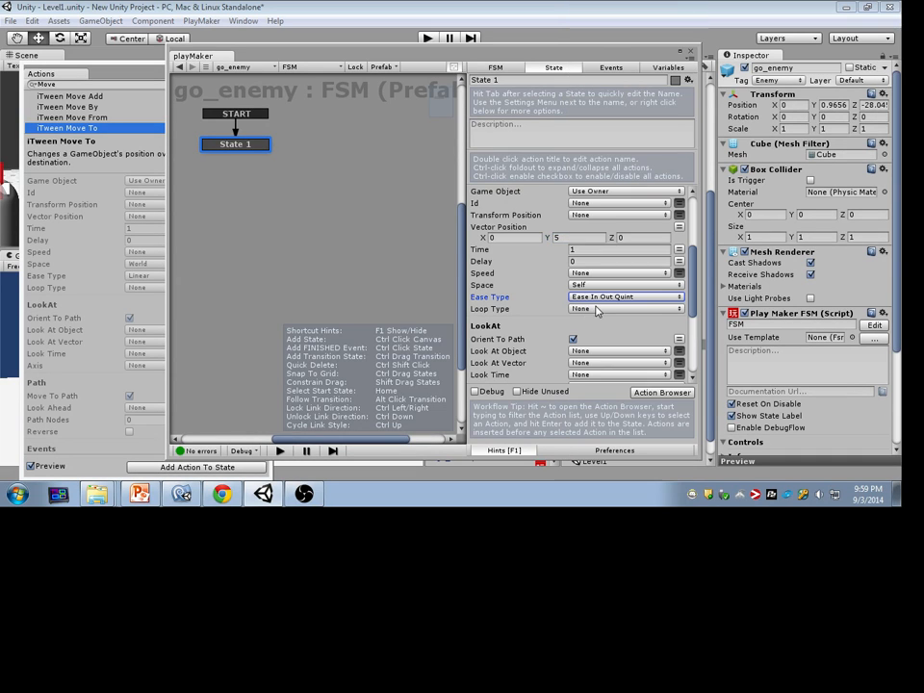
click(598, 309)
click(598, 353)
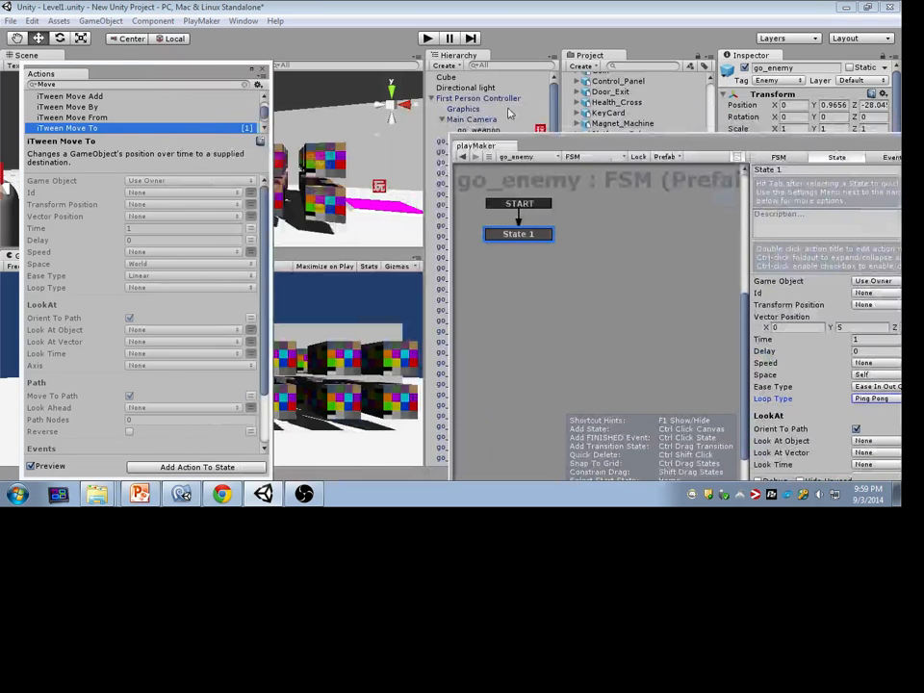
Close the action browser, play-test the enemies' iTween movement, and stop playback.
click(261, 73)
click(427, 38)
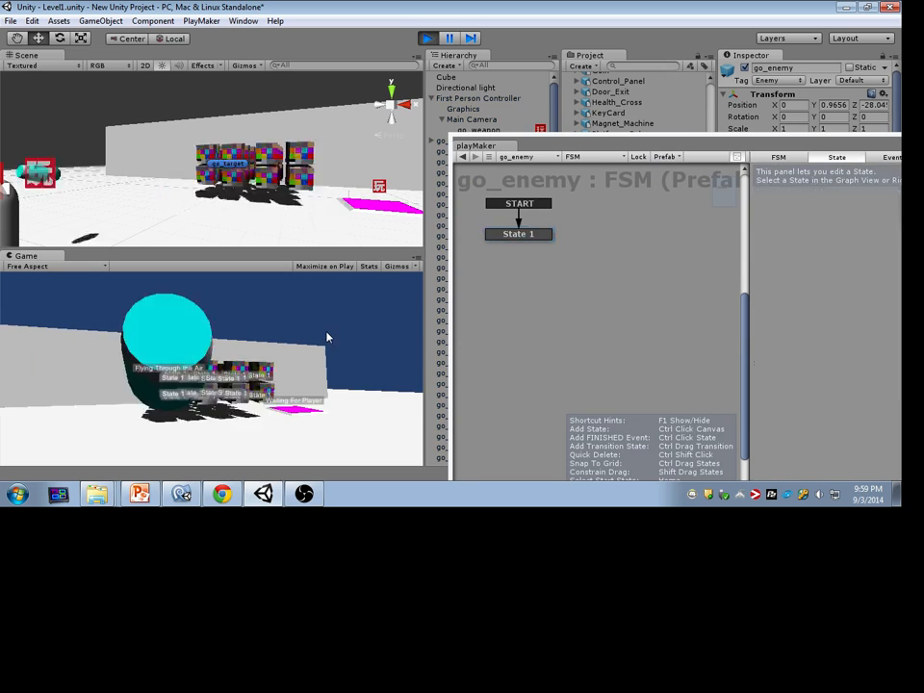
key(alt+Tab)
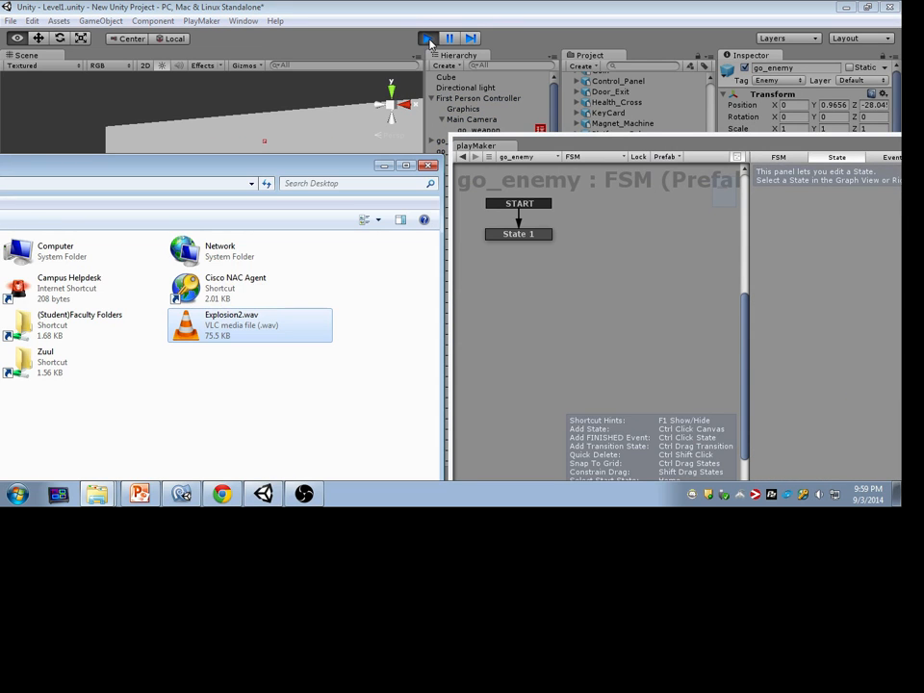
drag(518, 137, 143, 136)
click(451, 226)
click(424, 39)
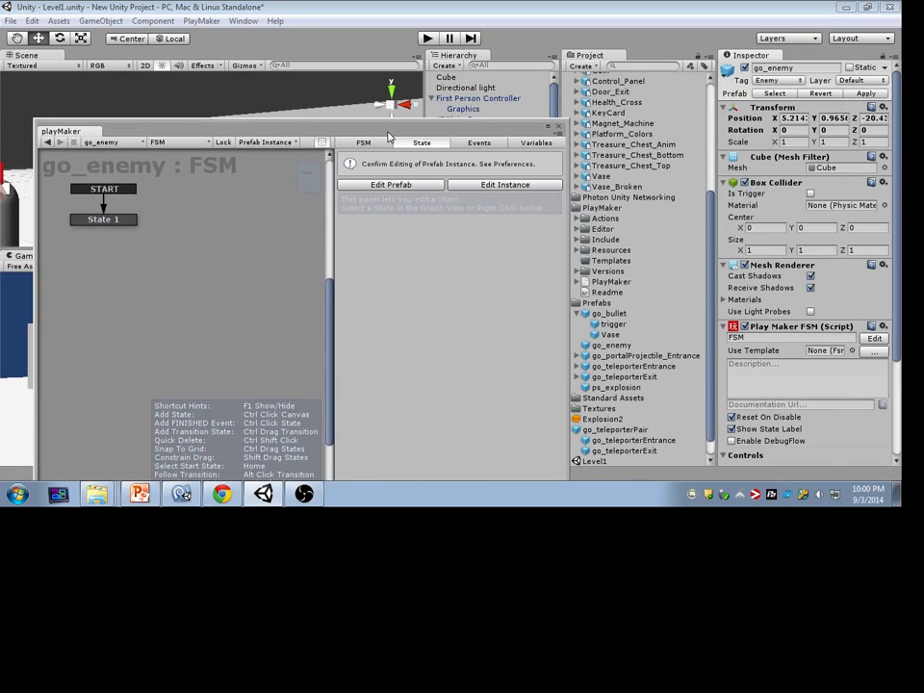
Open the go_enemy prefab's FSM for editing and set the iTween Move To action's Speed to 1.
drag(389, 136, 363, 314)
click(456, 141)
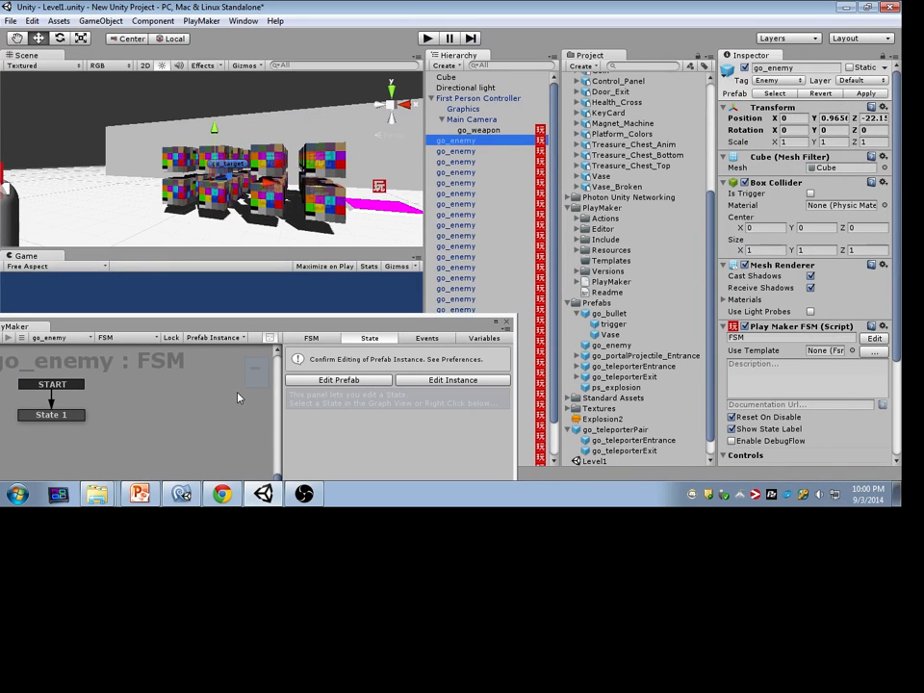
click(392, 379)
drag(385, 323, 417, 43)
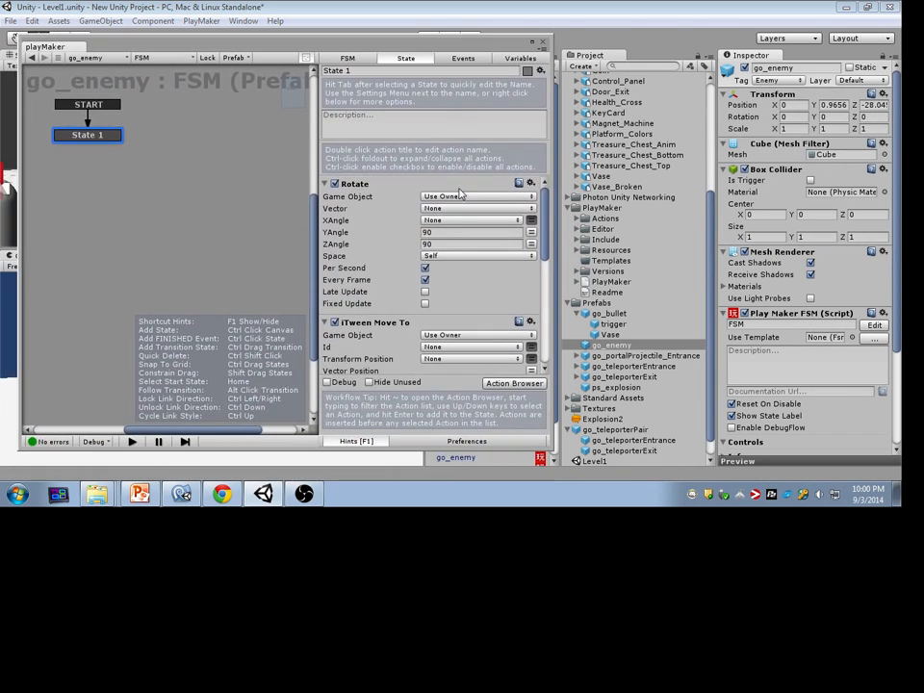
scroll(453, 302, down, 3)
scroll(443, 265, up, 2)
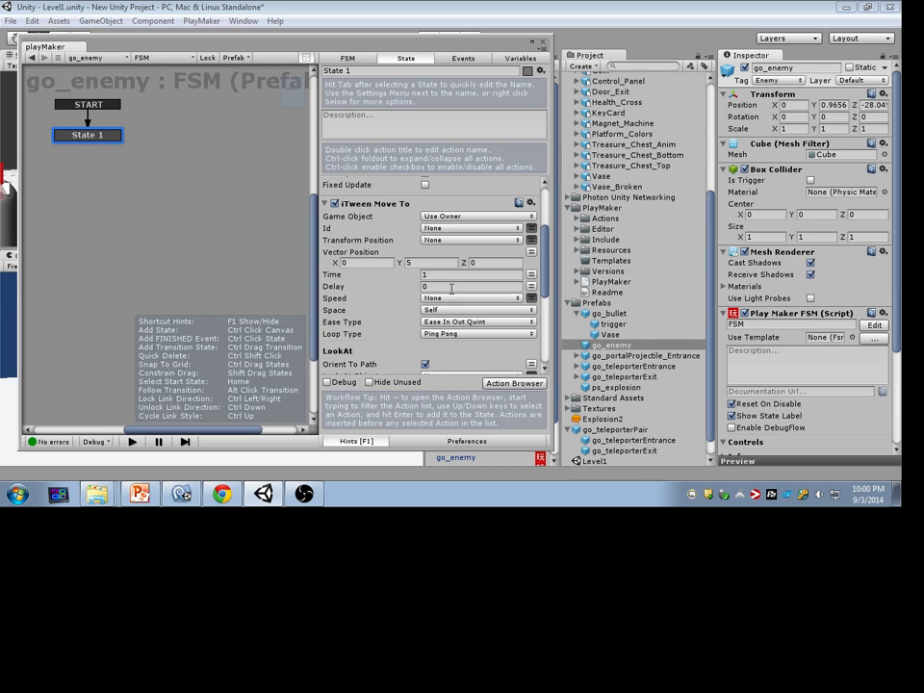
click(530, 298)
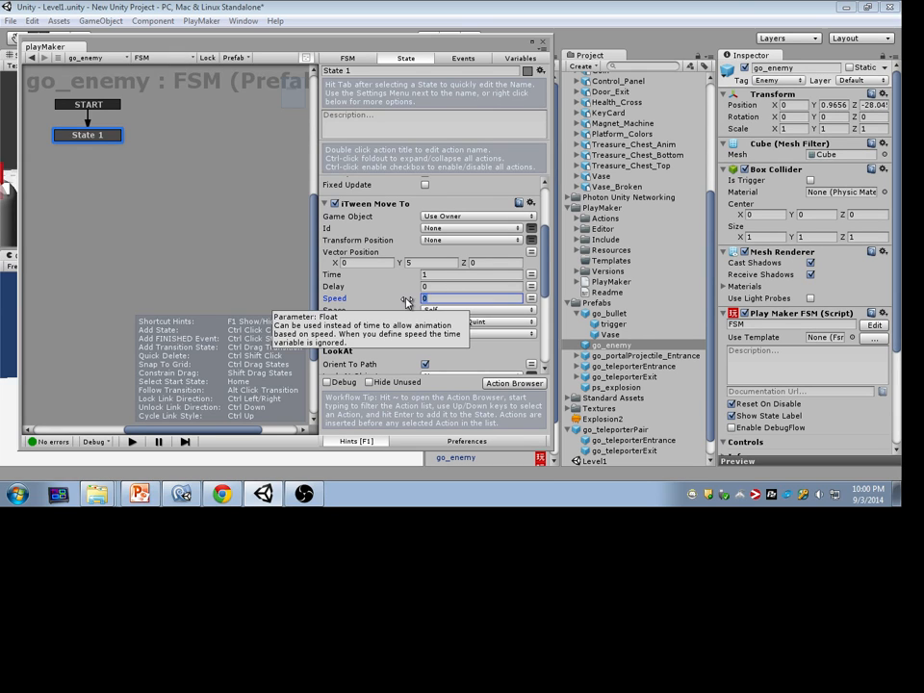
text(1)
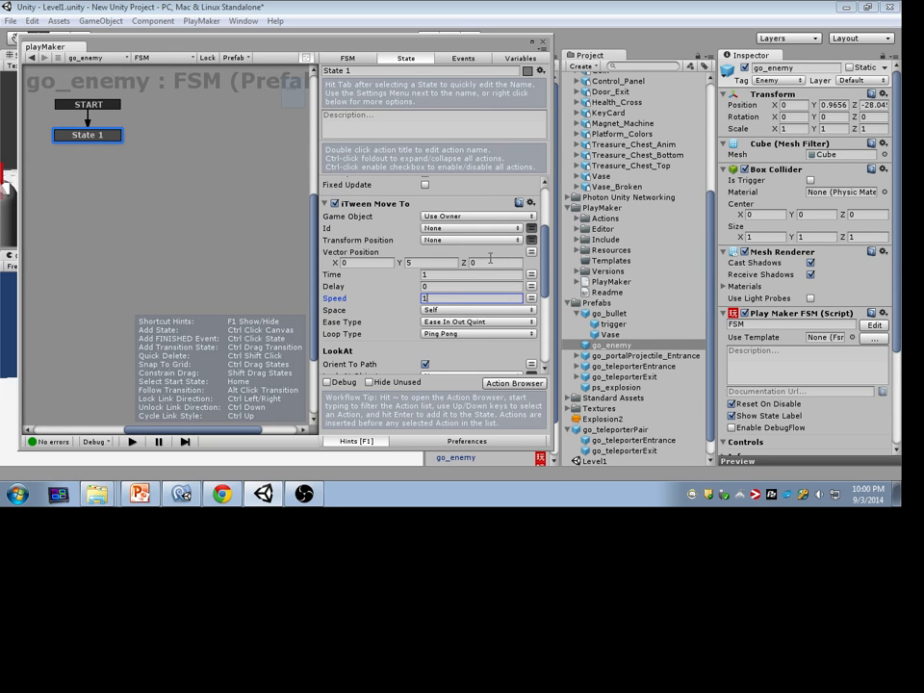
scroll(545, 279, down, 3)
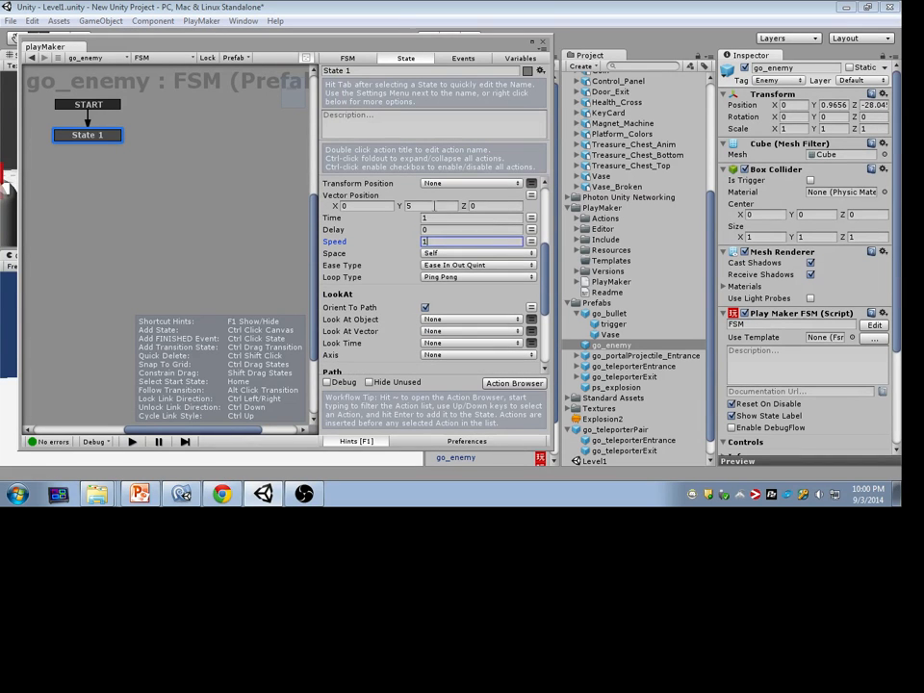
click(434, 206)
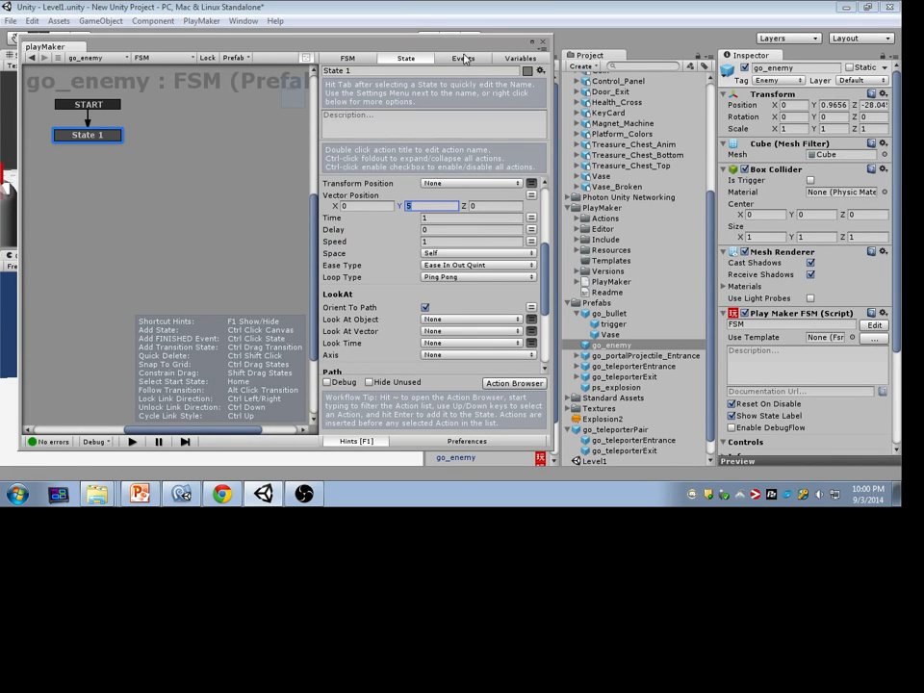
Play-test the level with the new tween speed, walk up to the go_enemy cubes, and stop playback.
drag(462, 46, 861, 241)
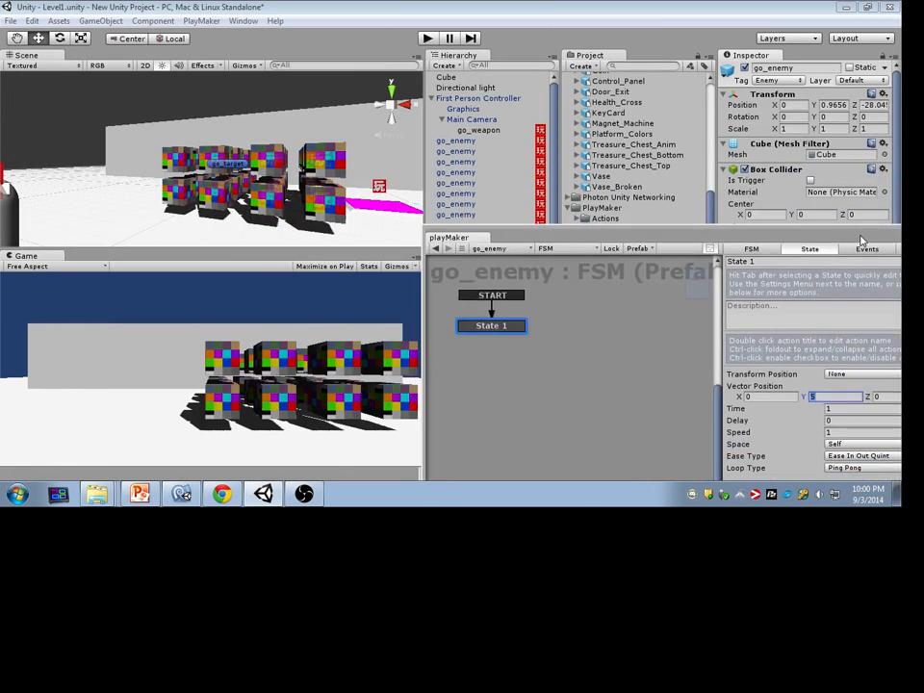
click(428, 39)
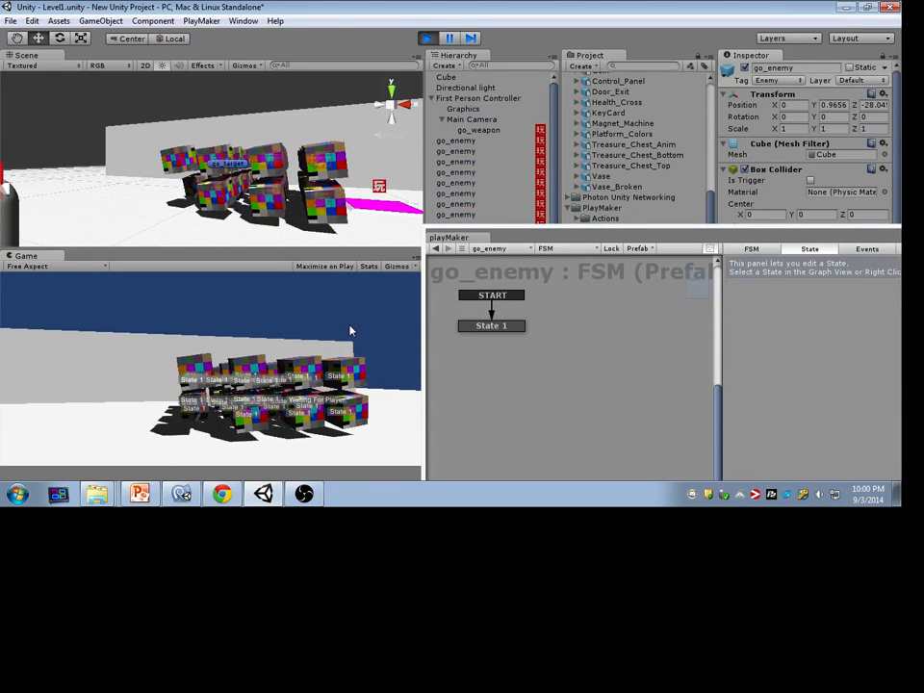
key(alt+Tab)
alt+click(489, 328)
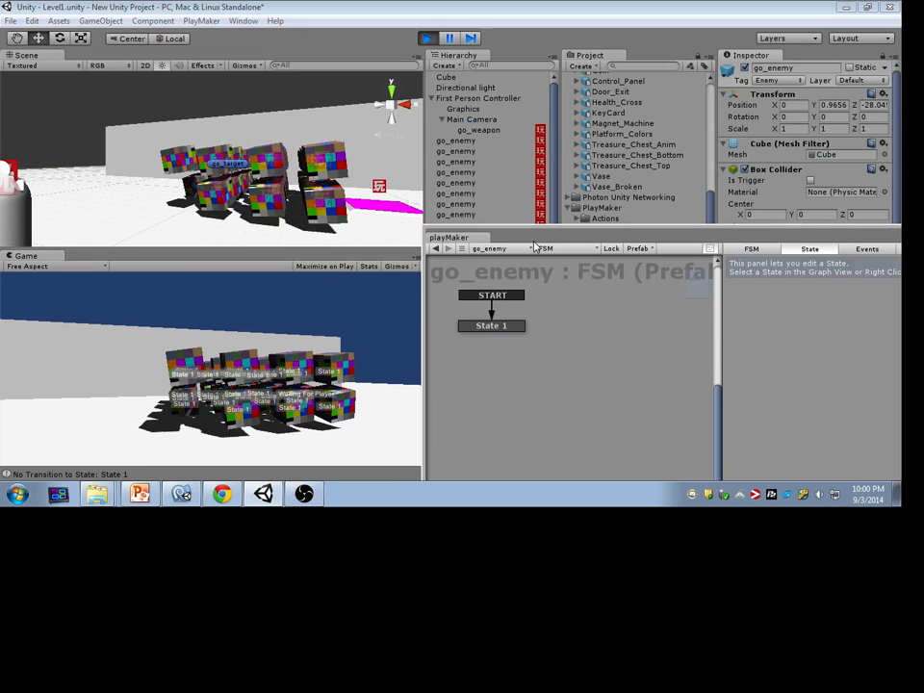
mouse_move(525, 242)
mouse_down()
mouse_move(584, 138)
mouse_move(623, 200)
mouse_up()
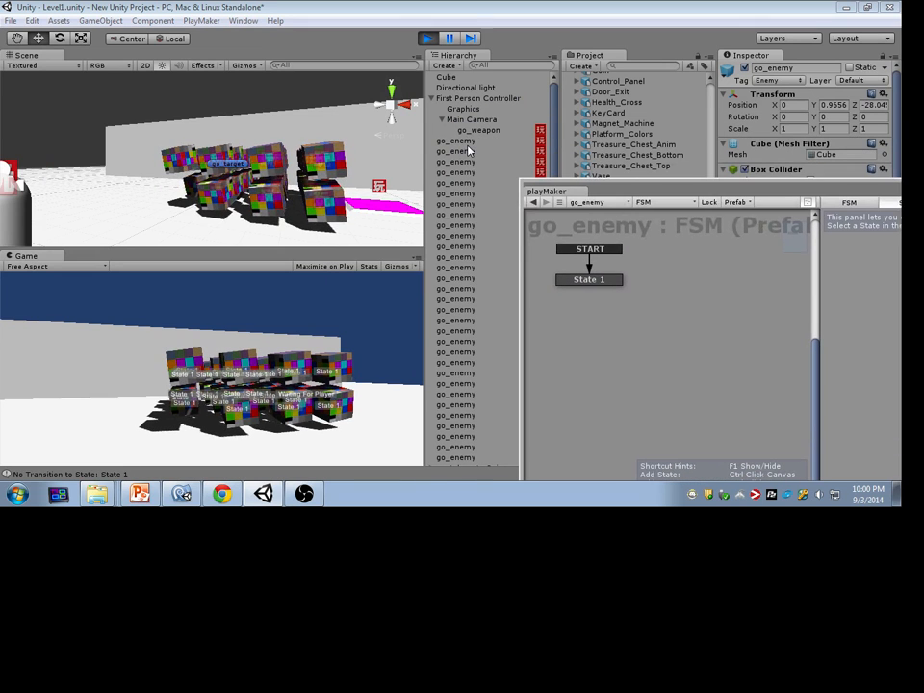
click(338, 314)
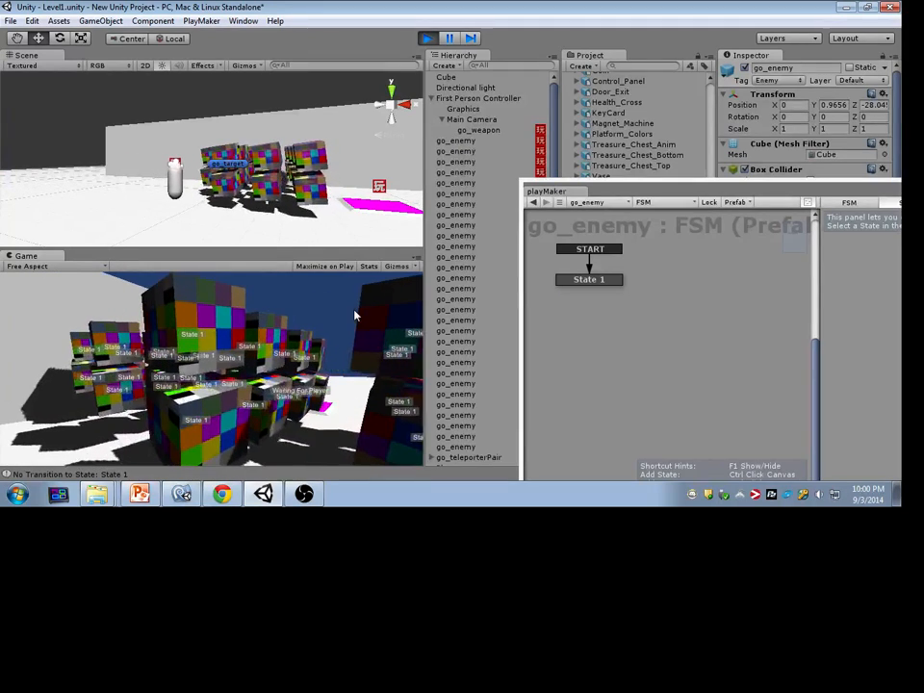
key(alt+Tab)
click(433, 38)
Create an empty game object, parent it under the first go_enemy in the hierarchy, and rename it go_target.
drag(551, 187, 431, 254)
click(465, 141)
drag(522, 258, 370, 366)
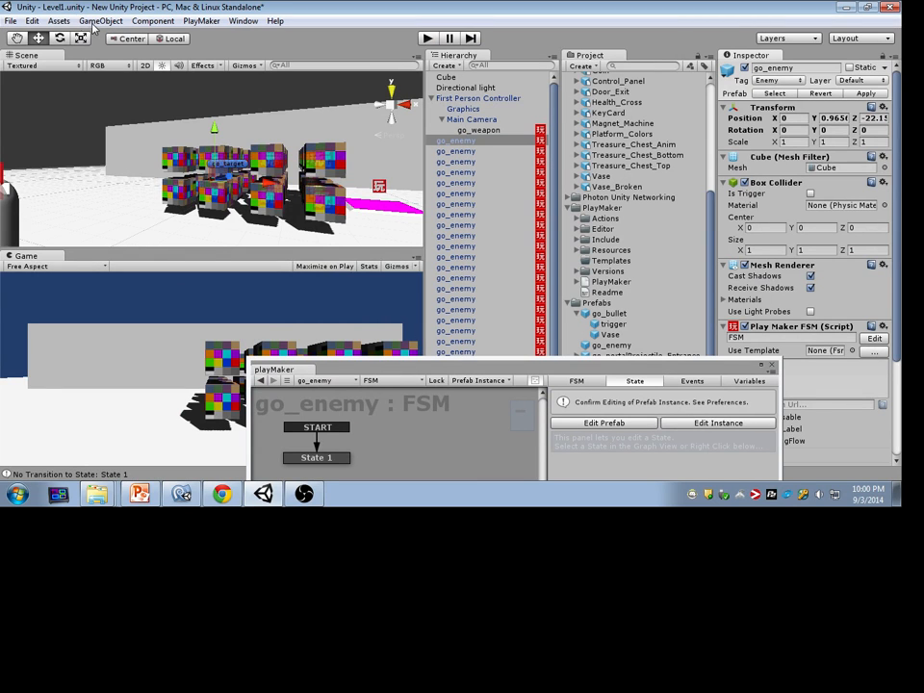
click(97, 21)
click(121, 36)
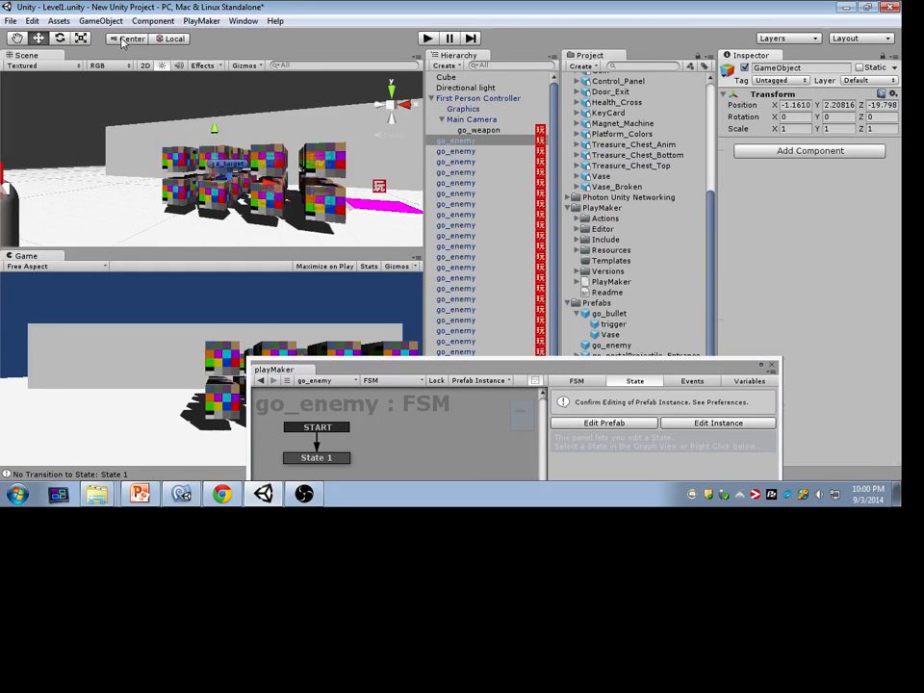
drag(462, 143, 455, 153)
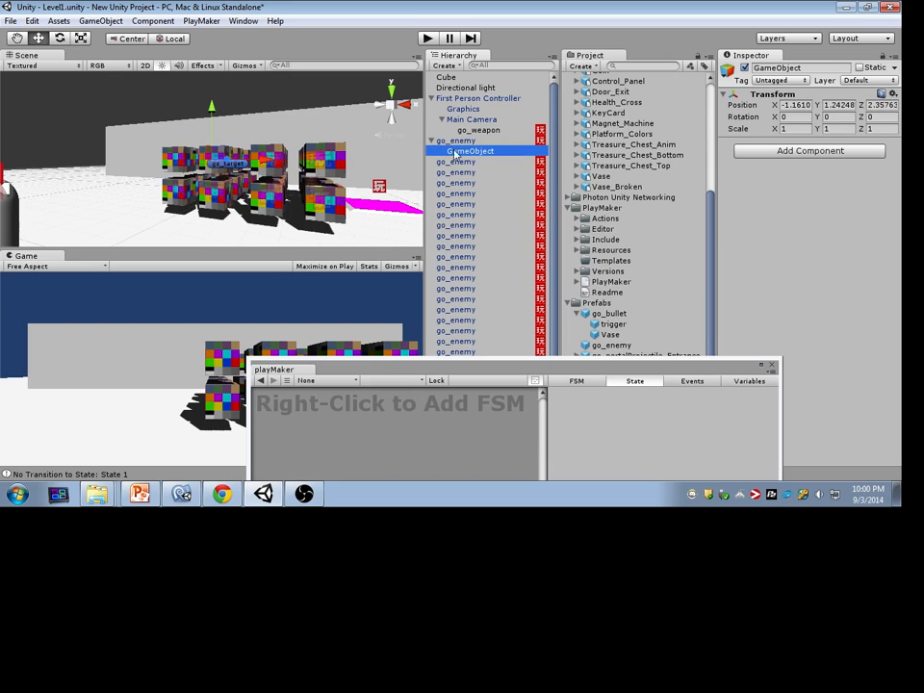
click(784, 68)
text(go_target)
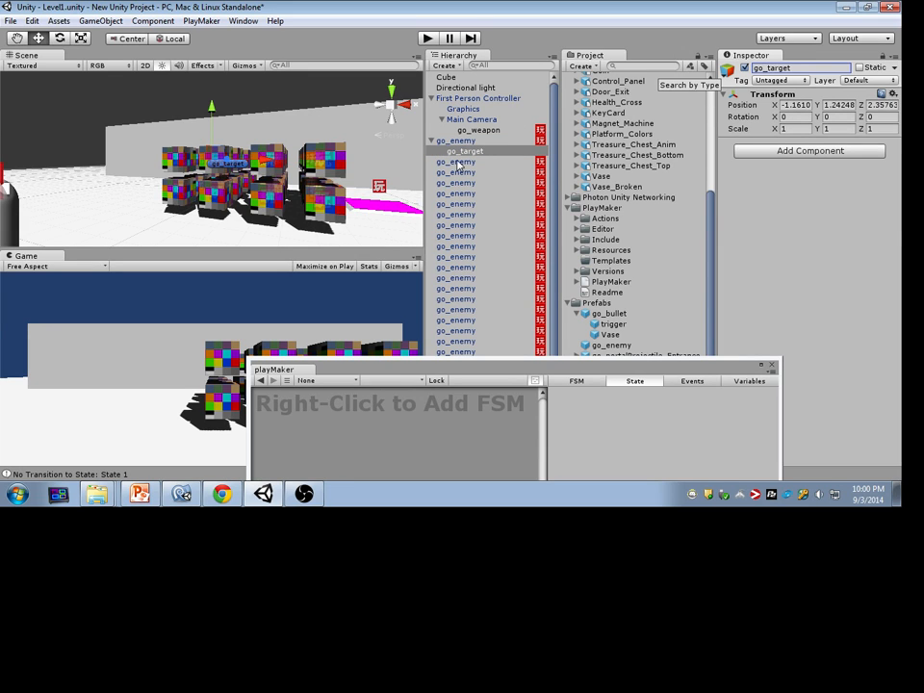
Reset go_target's position to its parent enemy and raise it along the Y axis above the cube.
double_click(462, 151)
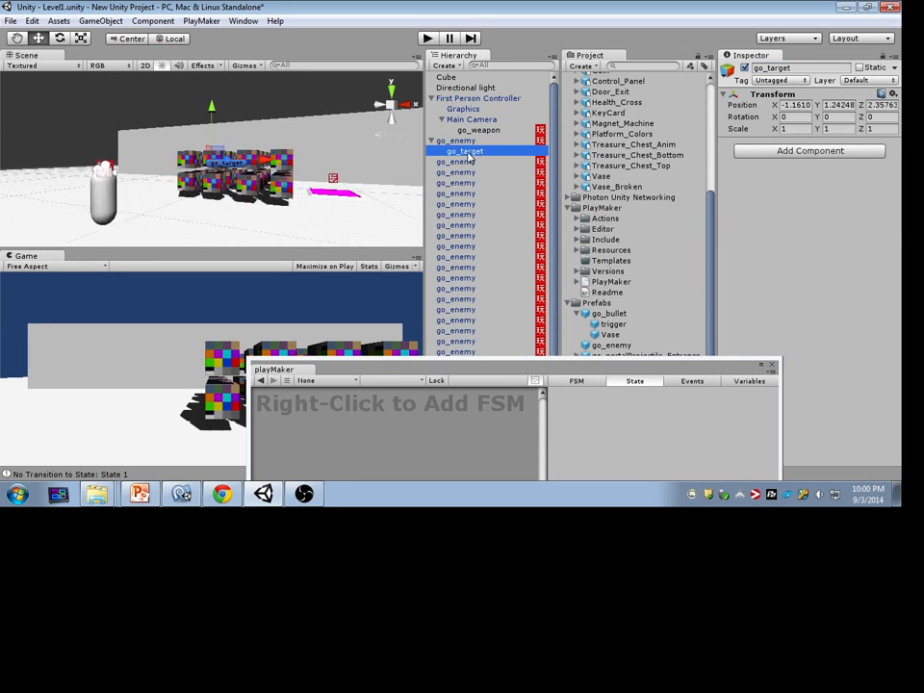
click(894, 95)
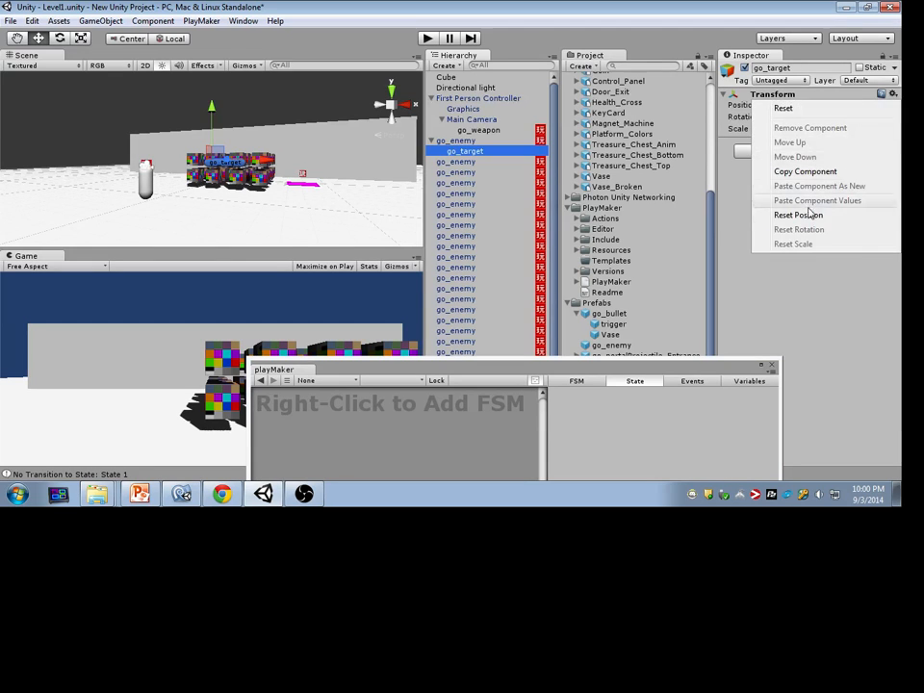
click(803, 213)
drag(213, 125, 204, 90)
In the first go_enemy's instance FSM, assign go_target as iTween Move To's Transform Position and set Vector Position to None.
click(455, 143)
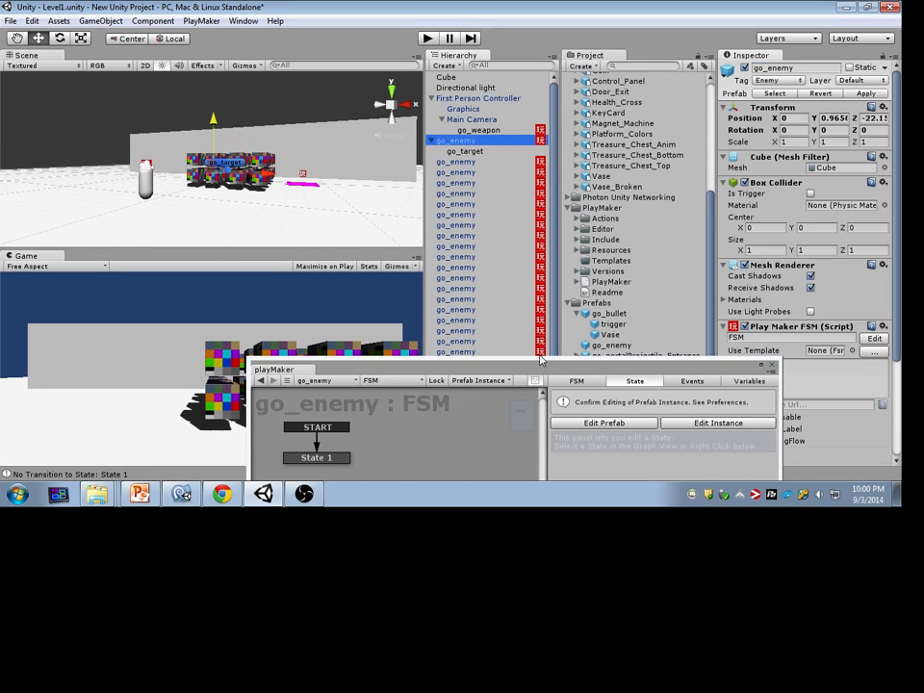
drag(540, 362, 344, 39)
click(535, 99)
drag(497, 45, 327, 75)
click(72, 191)
scroll(458, 351, down, 3)
click(368, 298)
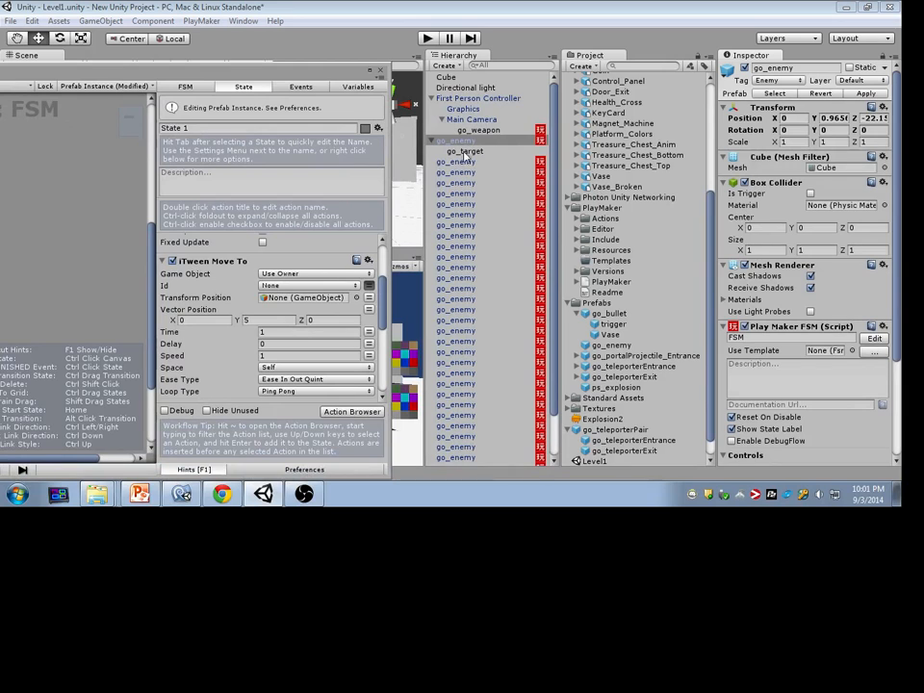
drag(465, 151, 357, 319)
click(368, 320)
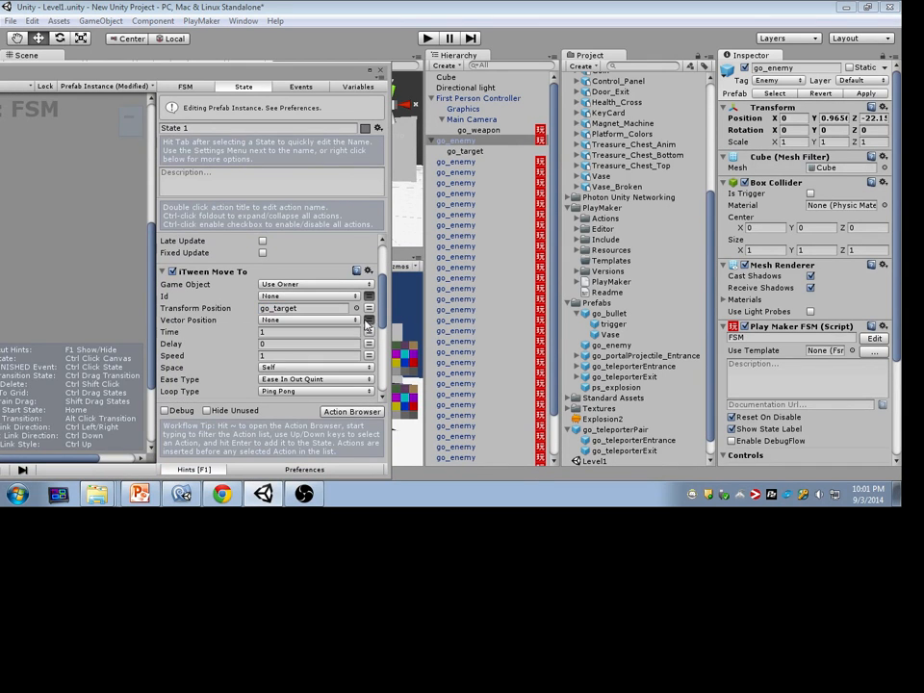
Set the iTween Move To action's Space to World and apply the go_enemy instance's changes to the prefab.
click(308, 367)
click(294, 378)
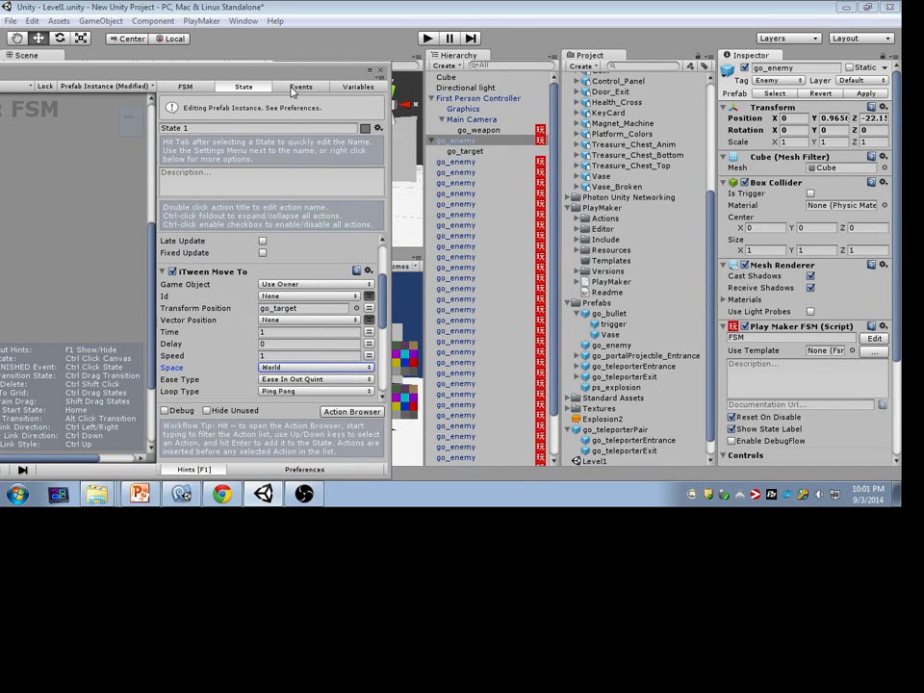
drag(292, 76, 543, 218)
click(864, 94)
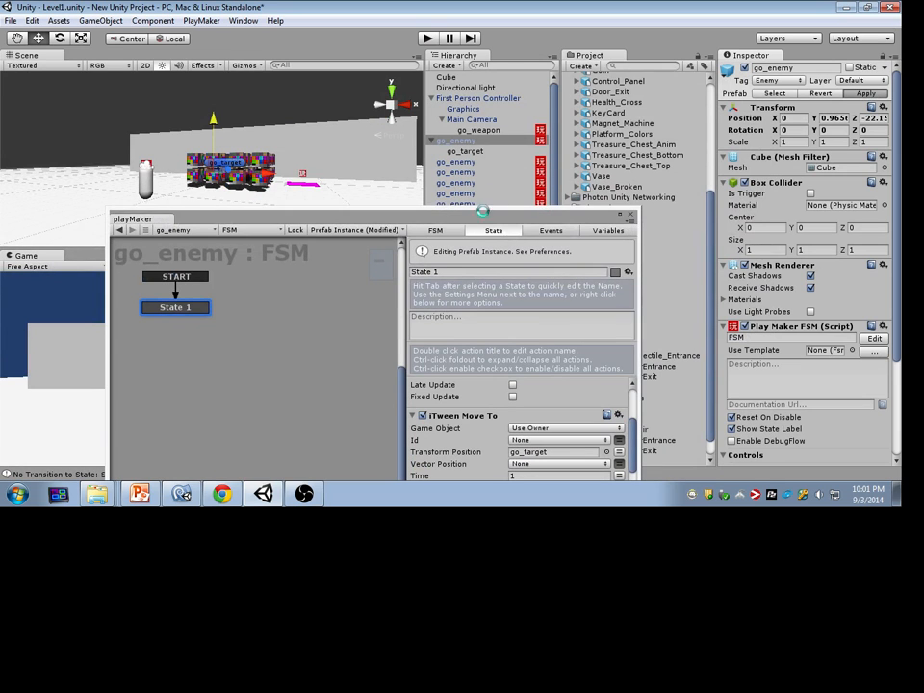
Play-test the enemies tweening toward go_target while shooting at them, and stop playback.
click(428, 38)
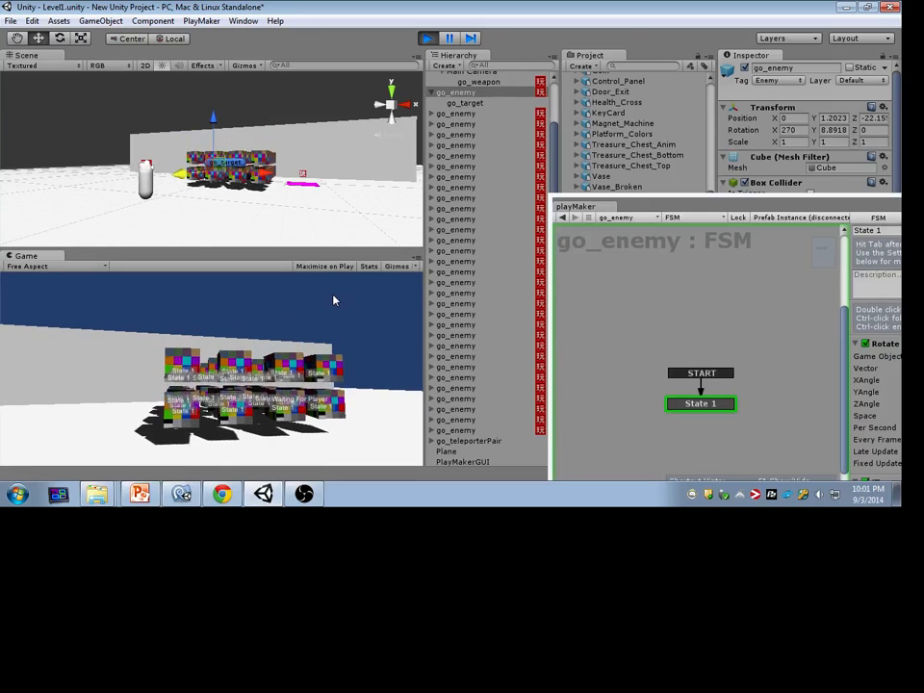
click(333, 294)
key(w)
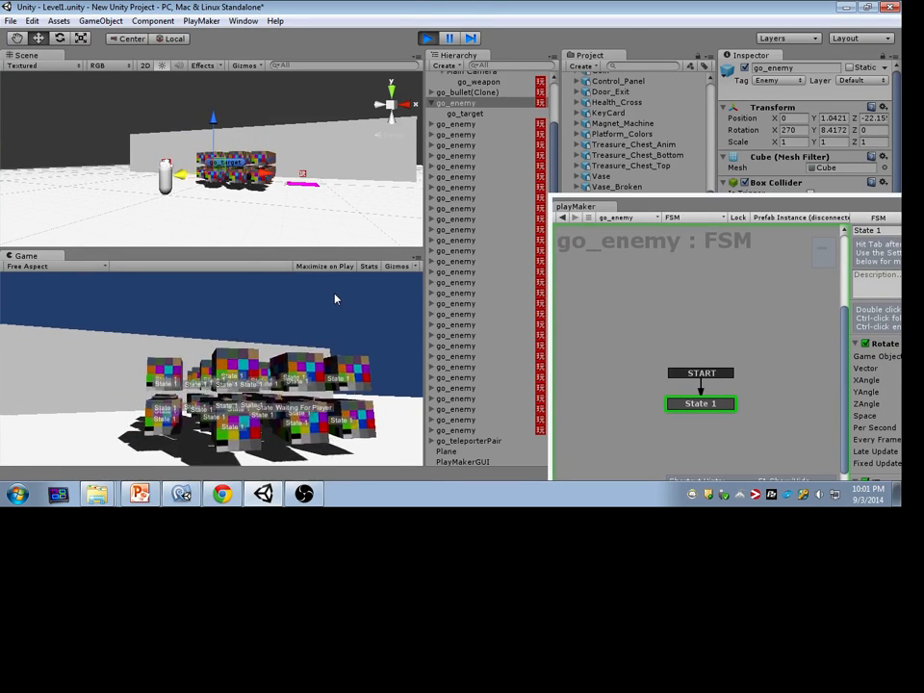
click(342, 284)
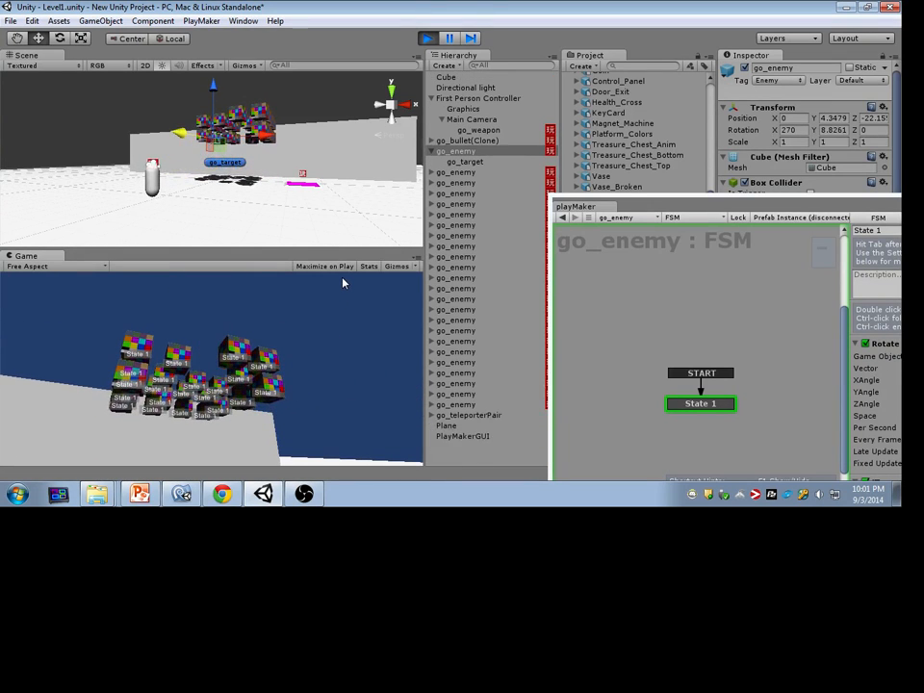
key(alt+Tab)
click(420, 40)
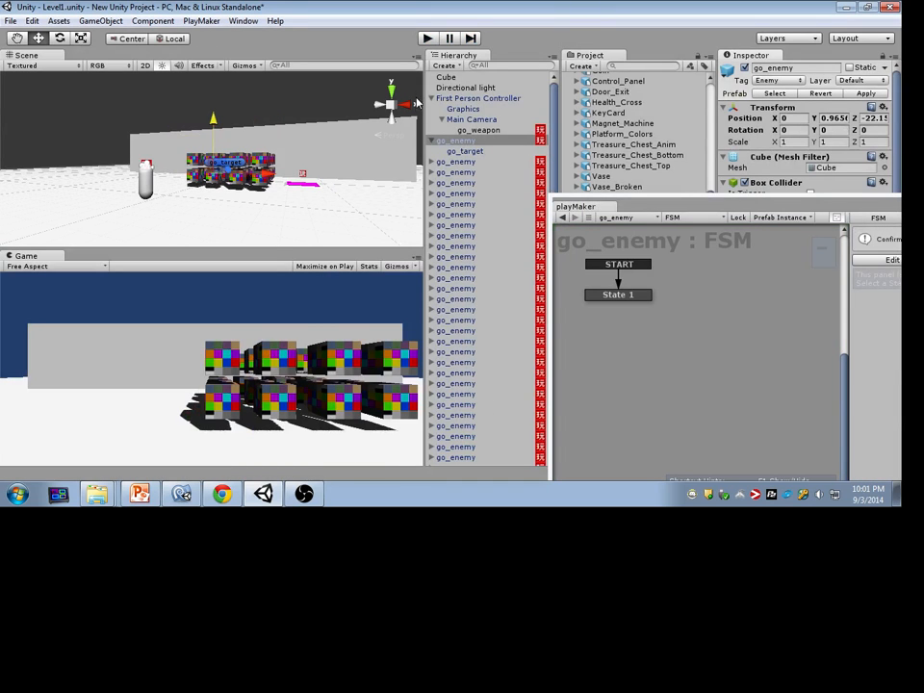